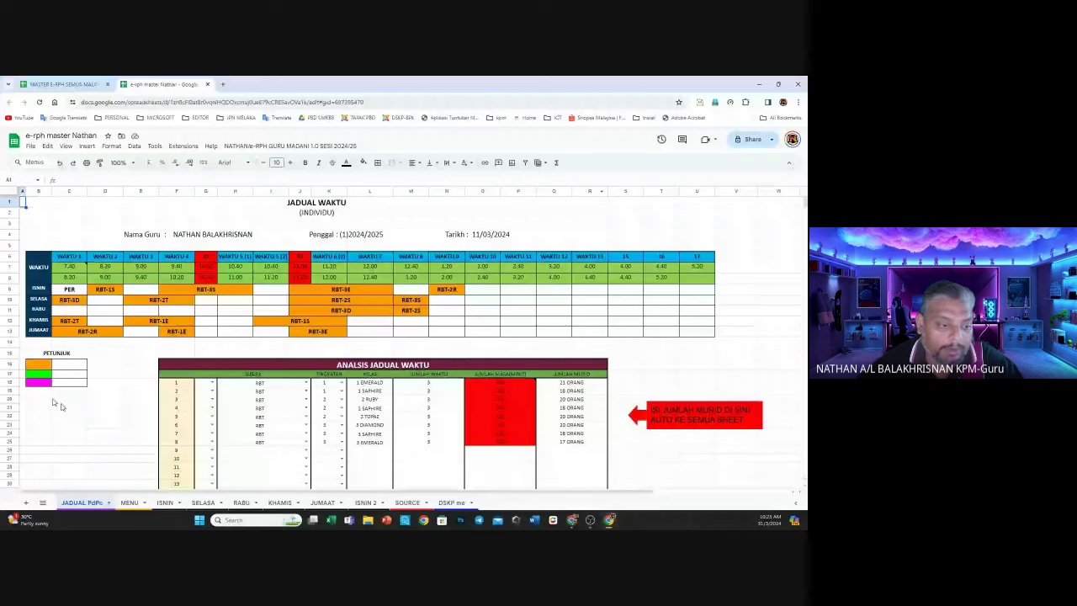
Browse the sheet tabs, then list every sheet in the e-rph workbook, hidden ones included
click(97, 502)
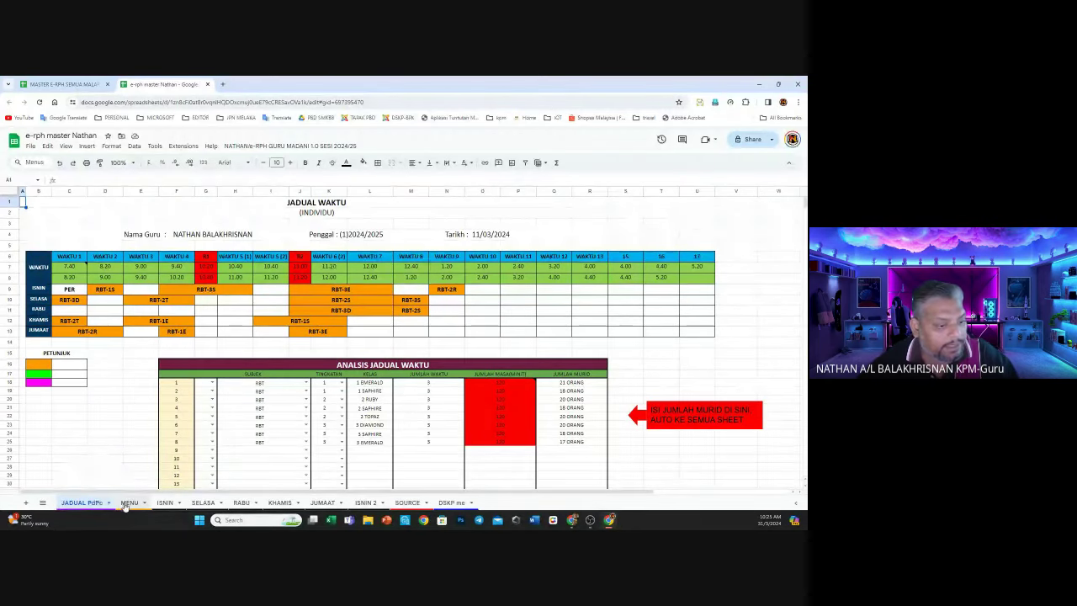
click(125, 503)
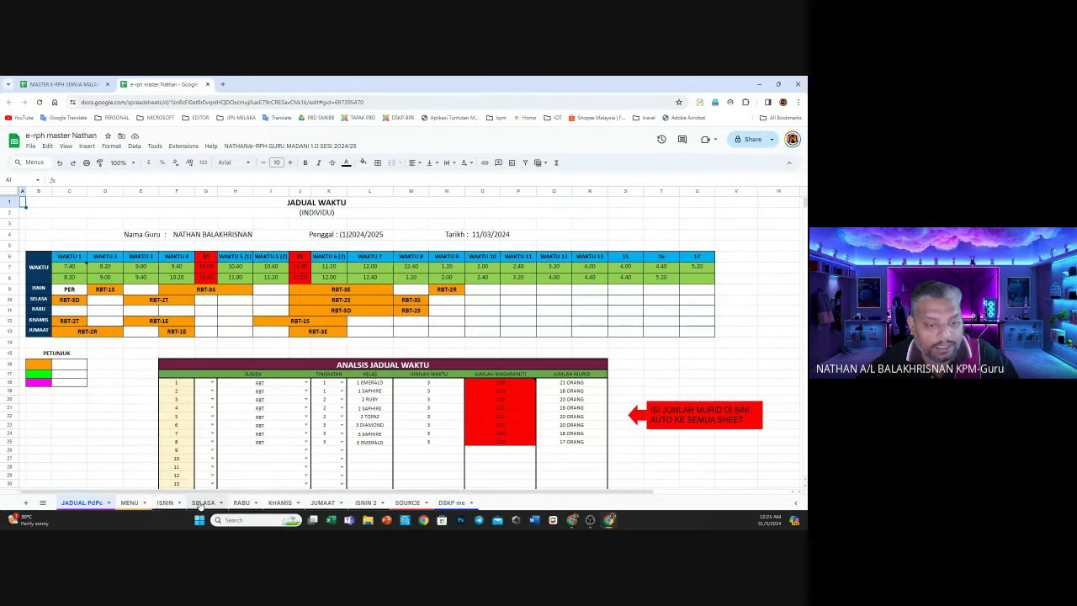
click(320, 502)
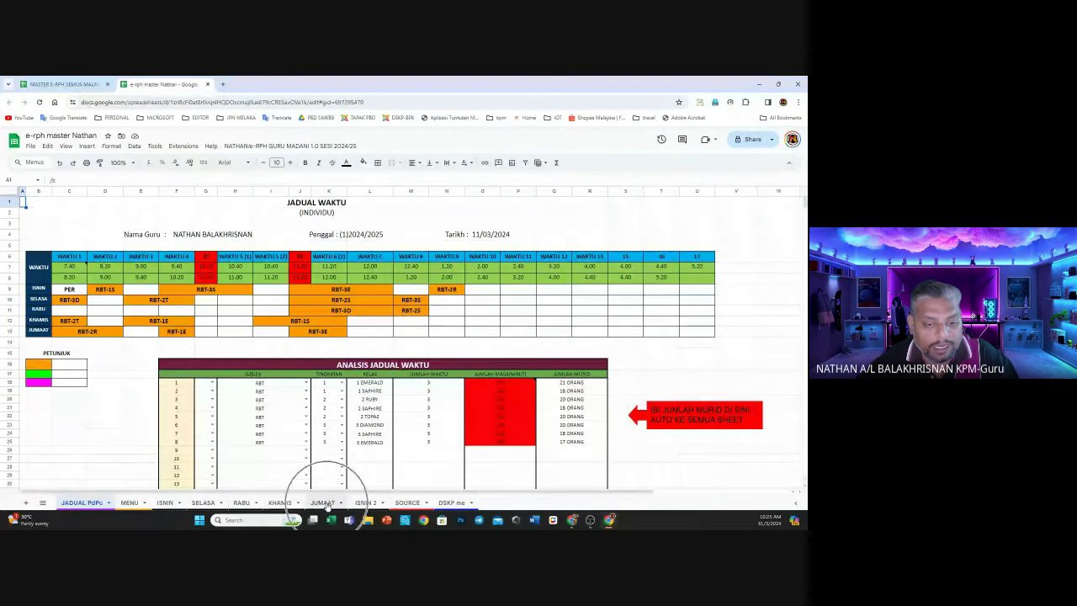
click(362, 502)
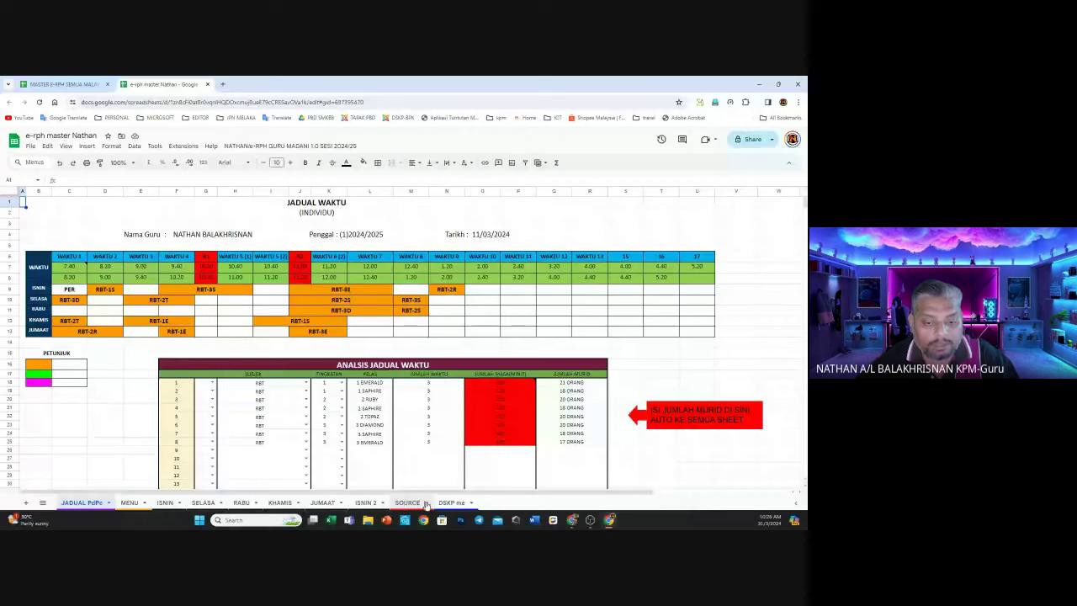
click(448, 500)
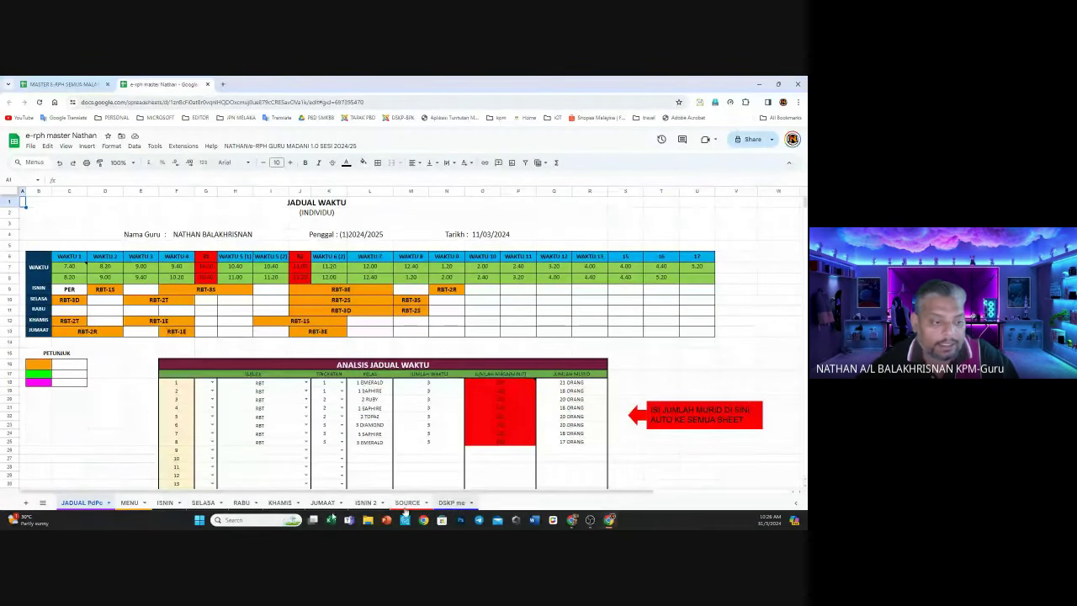
click(43, 502)
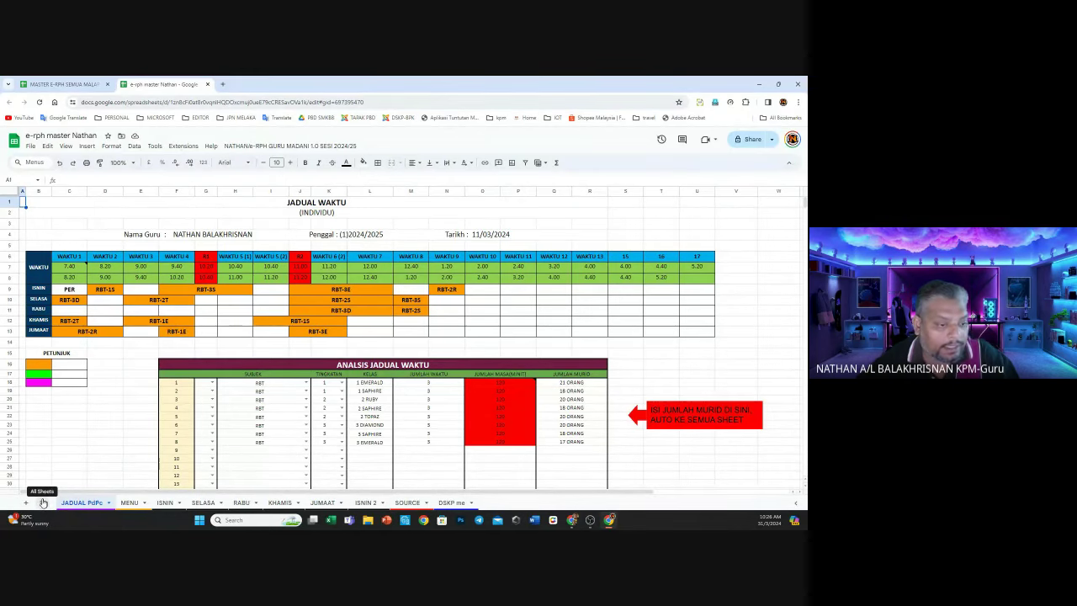
click(42, 502)
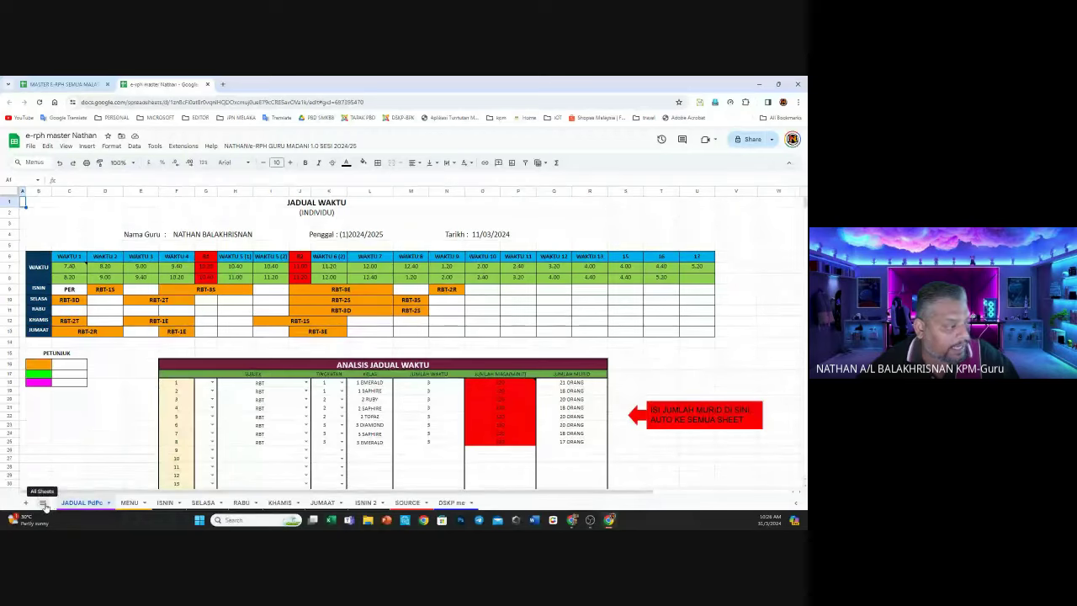
click(42, 503)
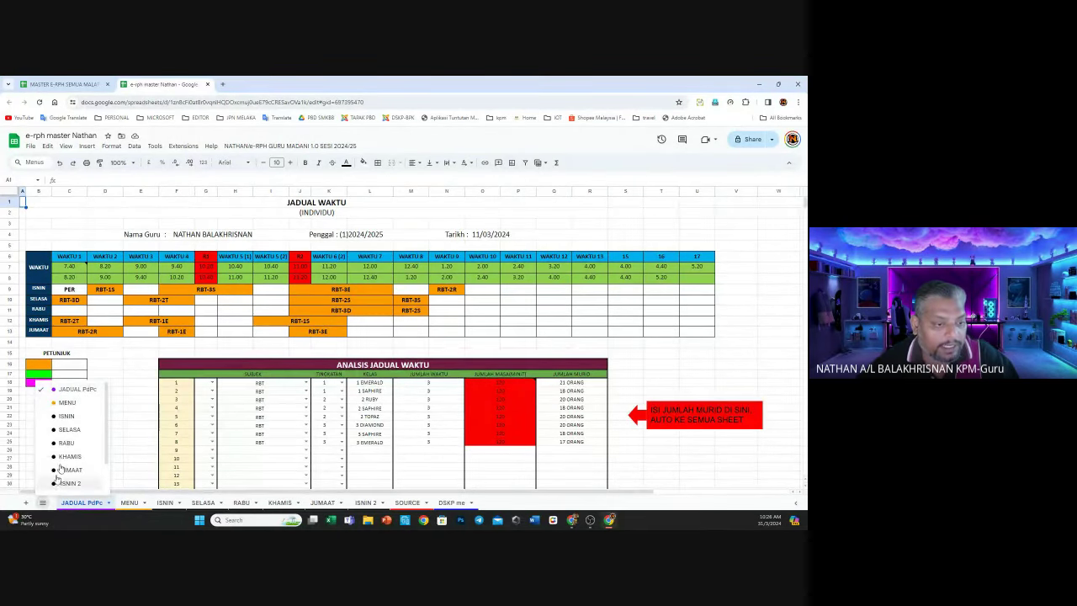
Show the hidden KALENDER sheet from the sheet list, then hide it again
scroll(59, 471, down, 3)
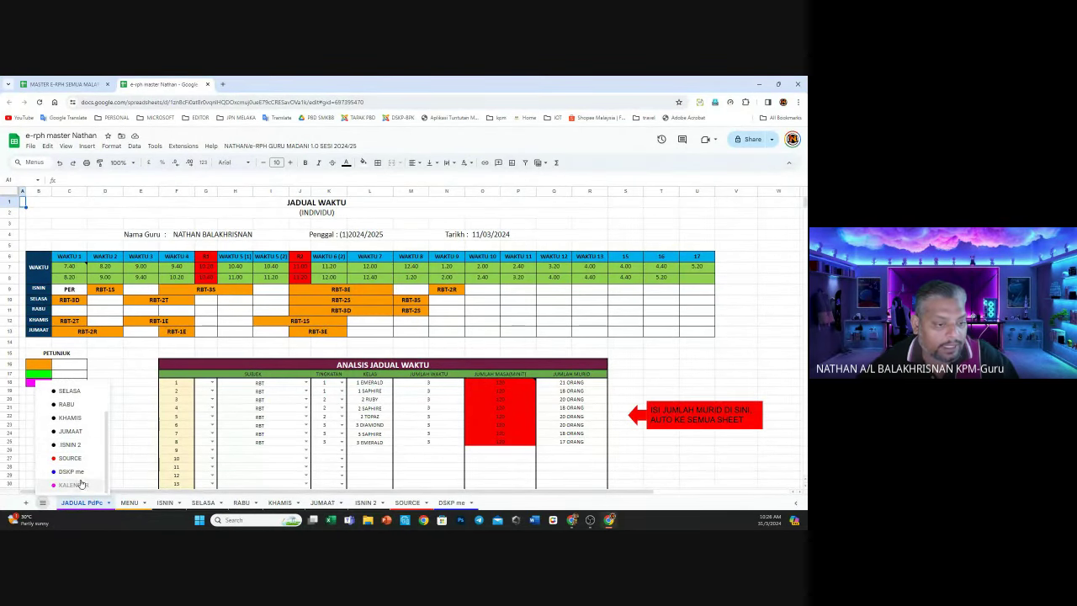
click(74, 485)
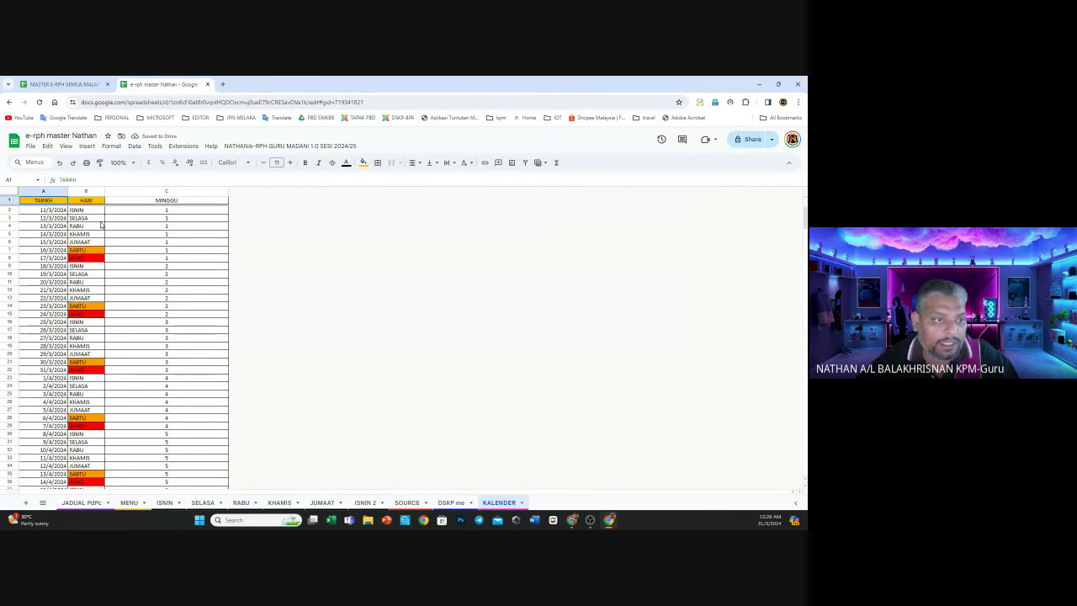
scroll(105, 302, down, 6)
scroll(104, 301, up, 6)
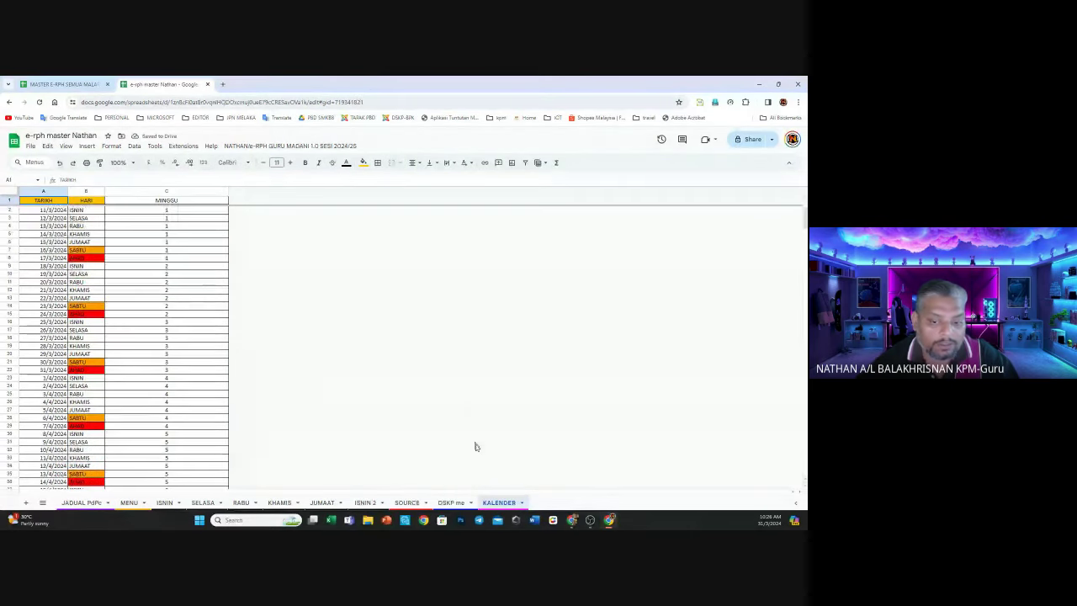
click(499, 502)
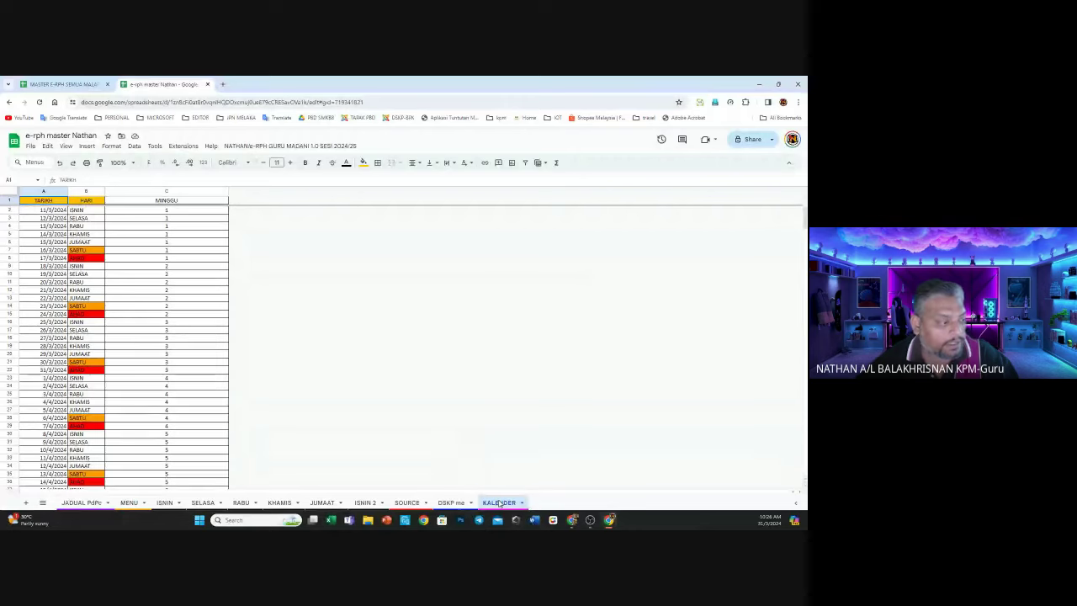
right_click(498, 502)
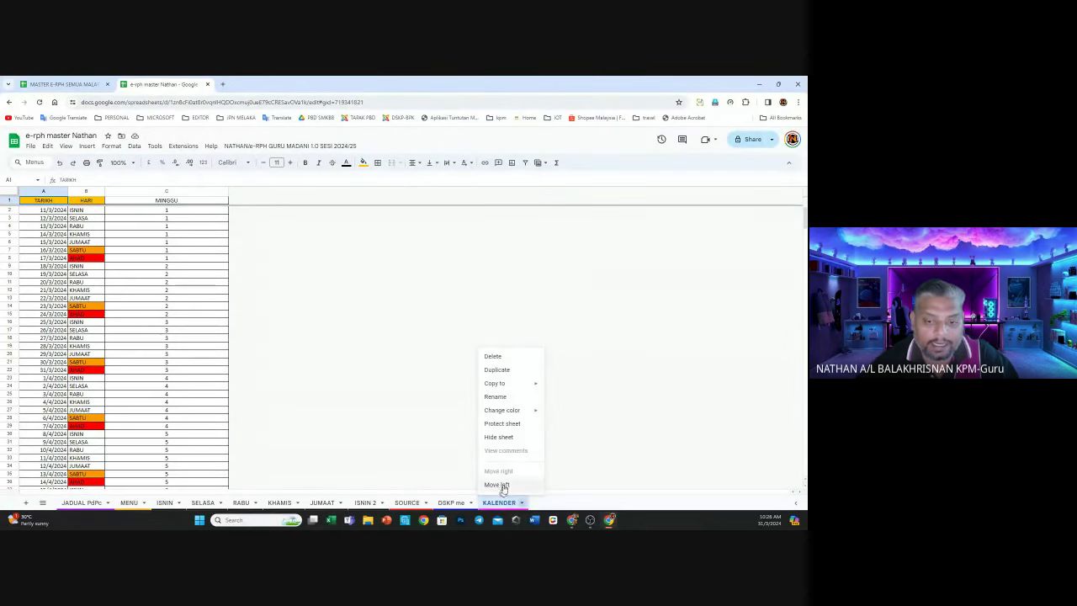
click(499, 438)
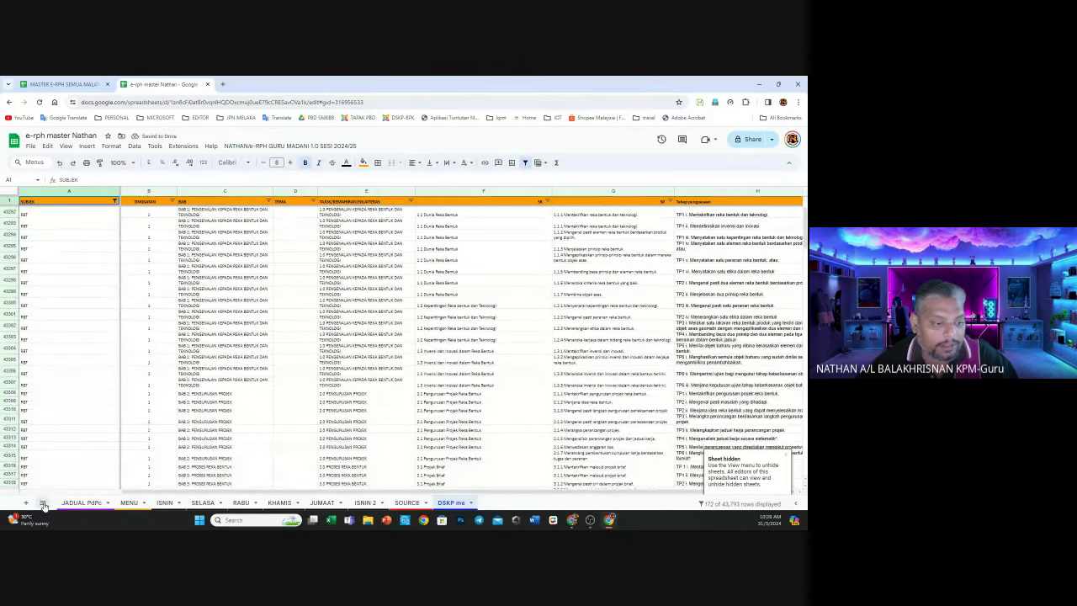
Unhide KALENDER from the sheet list and return to the JADUAL PdPc timetable
click(43, 503)
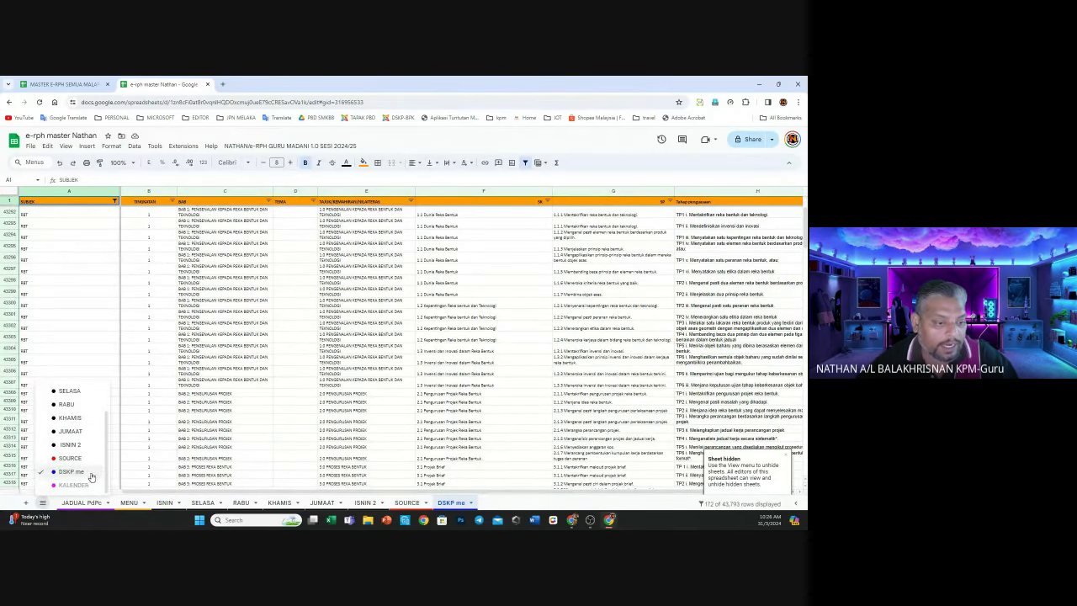
click(74, 484)
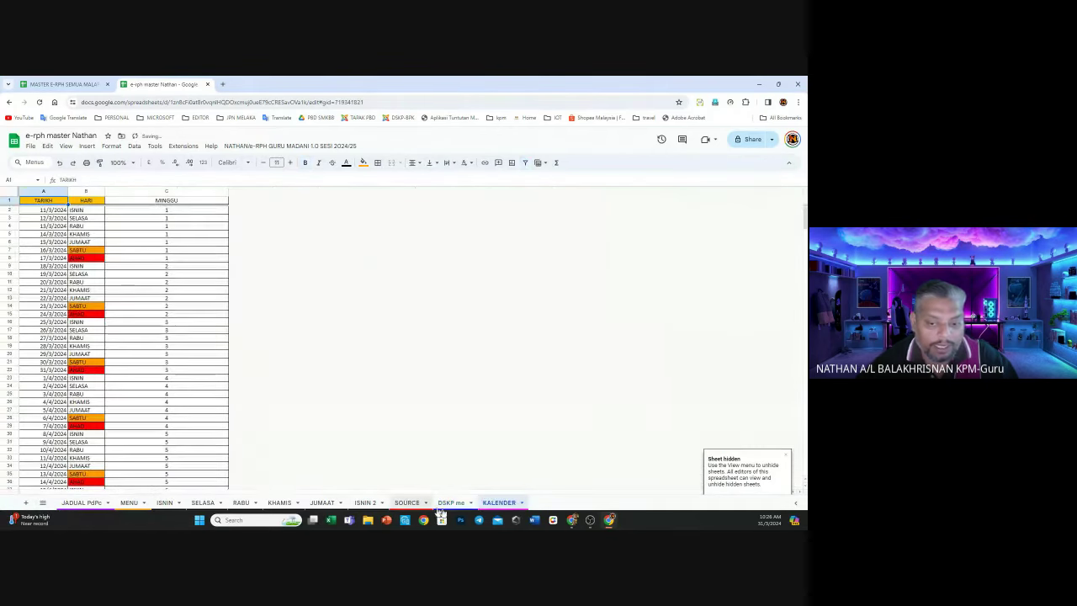
right_click(492, 503)
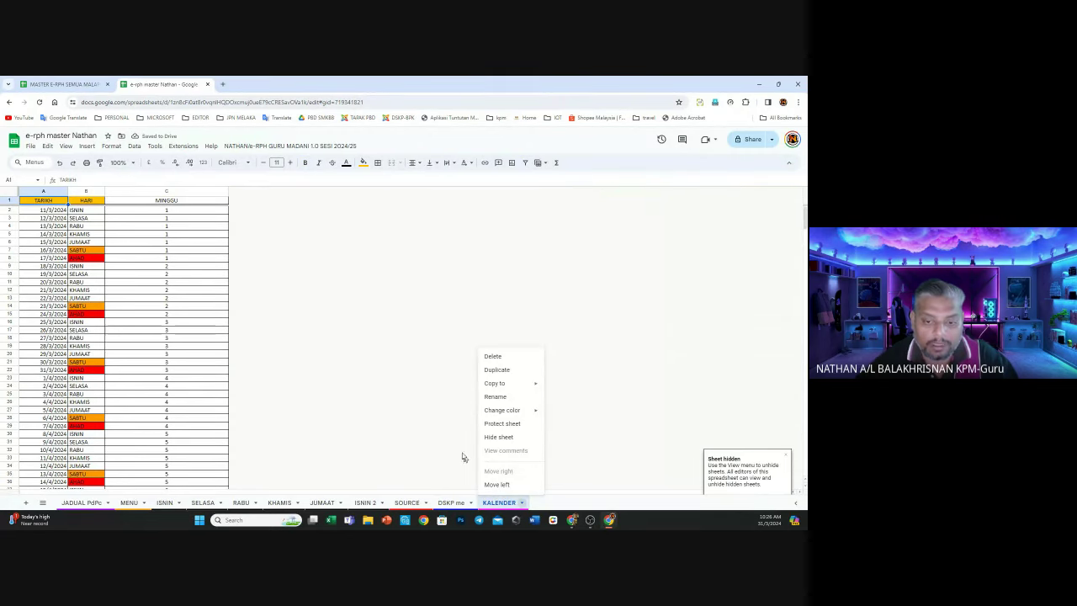
click(169, 433)
click(74, 502)
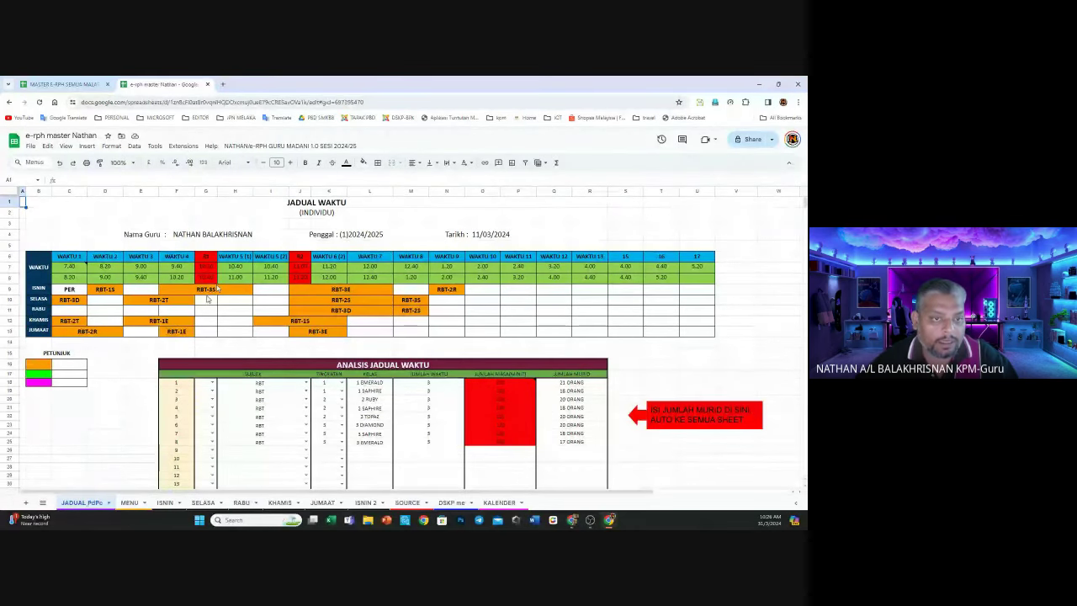
Replace the teacher's name in the row-4 Nama Guru header with another teacher's name
click(227, 236)
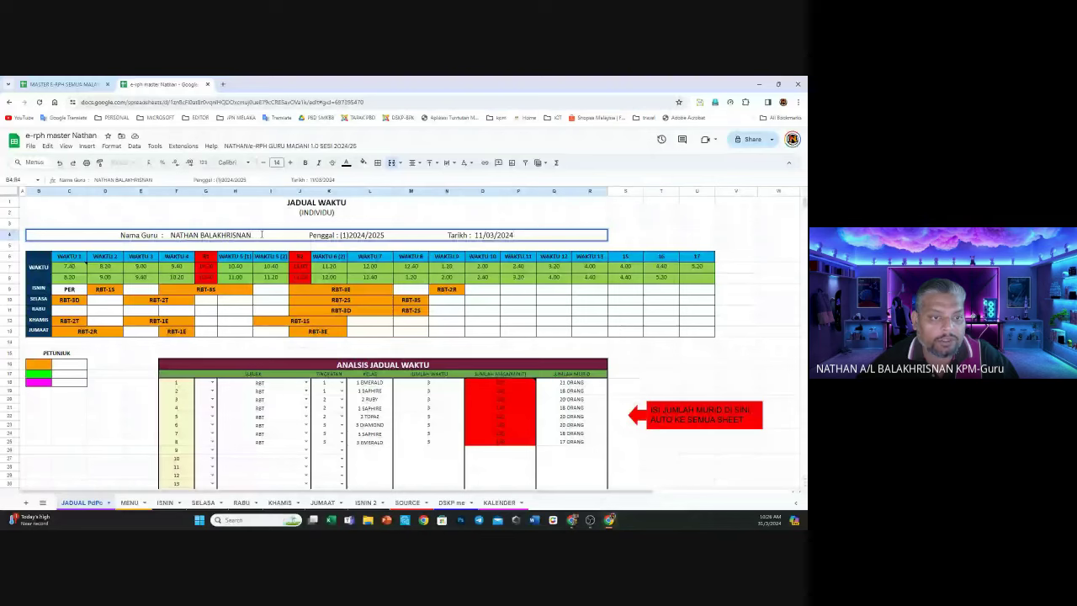
drag(261, 235, 170, 236)
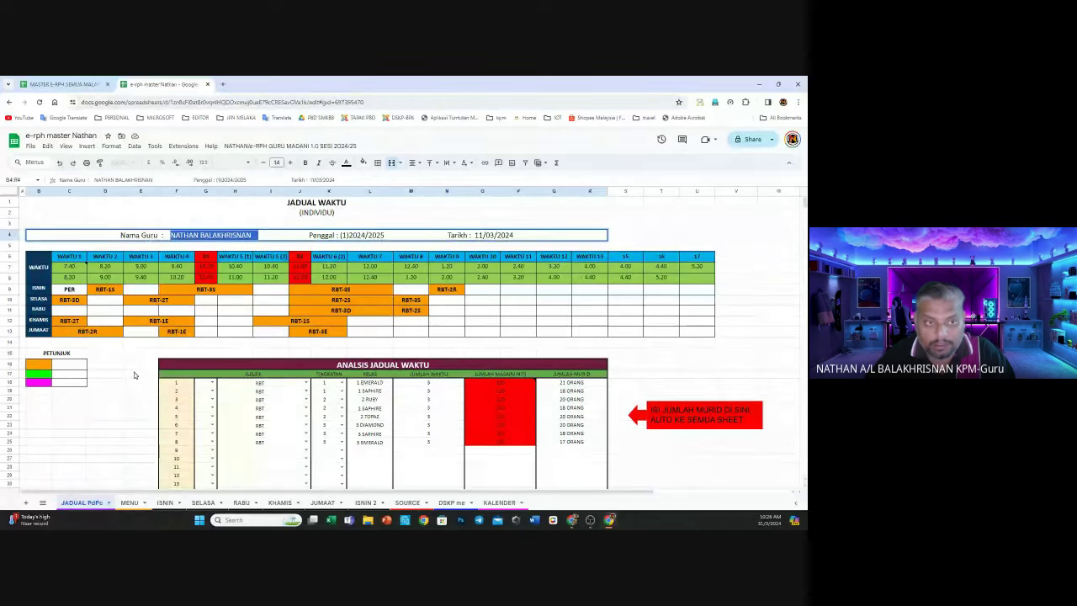
text(ABU)
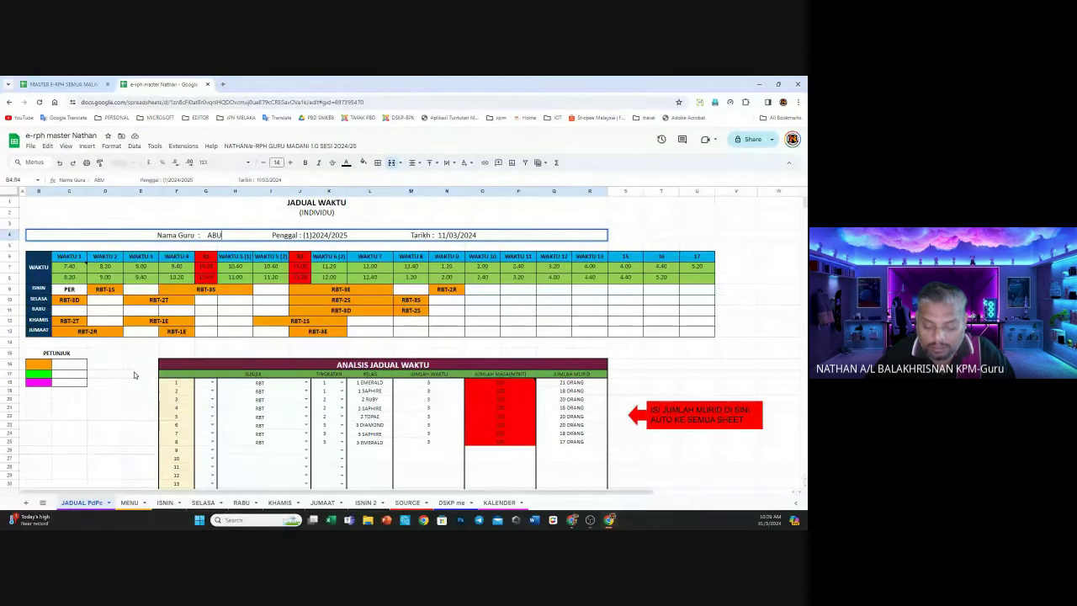
text( BIN)
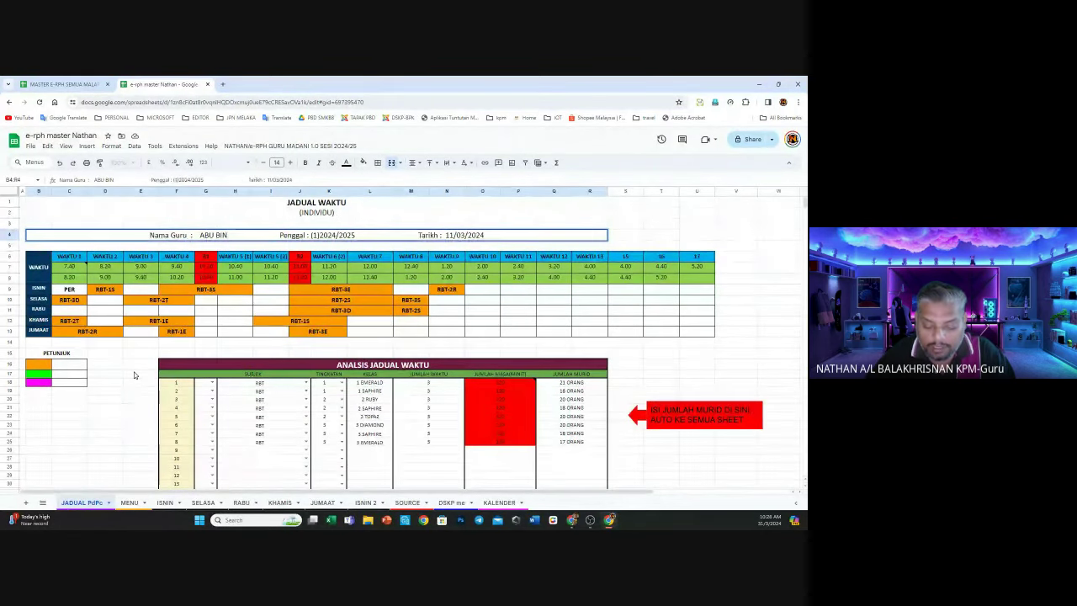
text( ALI)
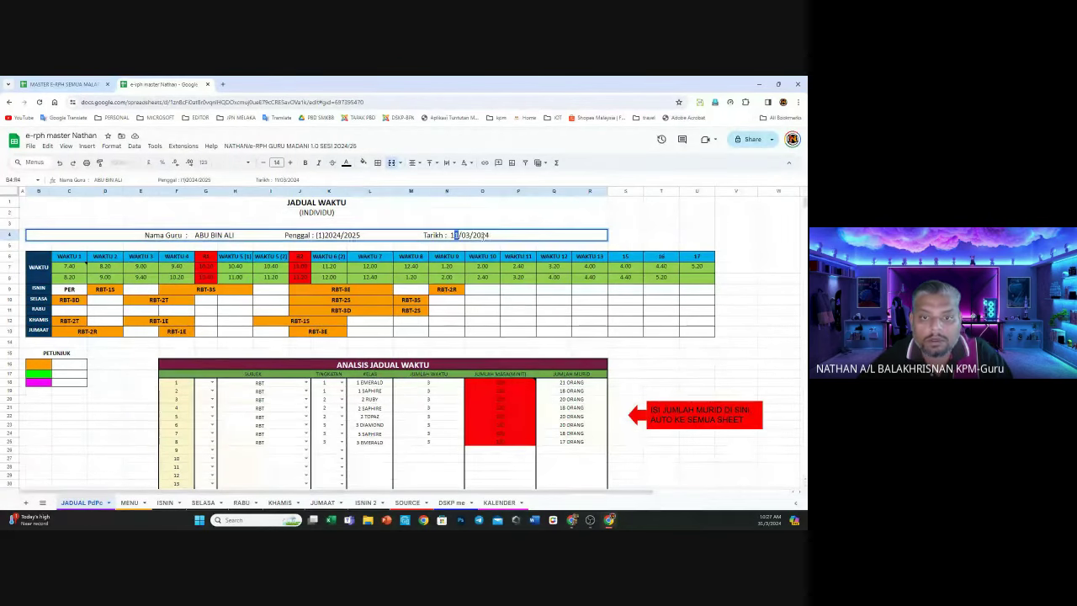
Change the Tarikh date in the header to 15/03/2024
double_click(453, 234)
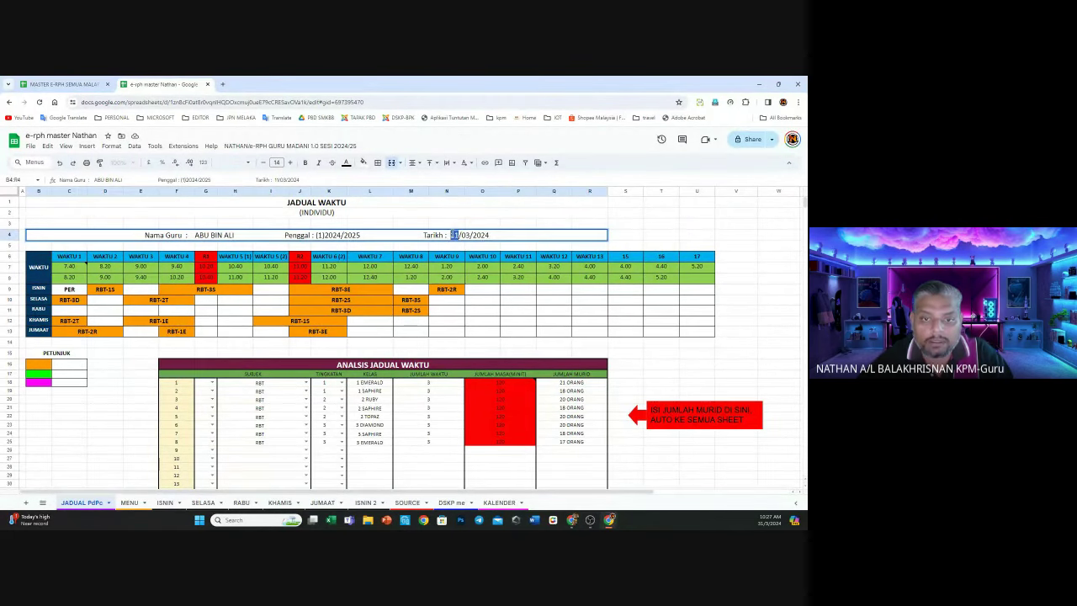
key(BackSpace)
text(5)
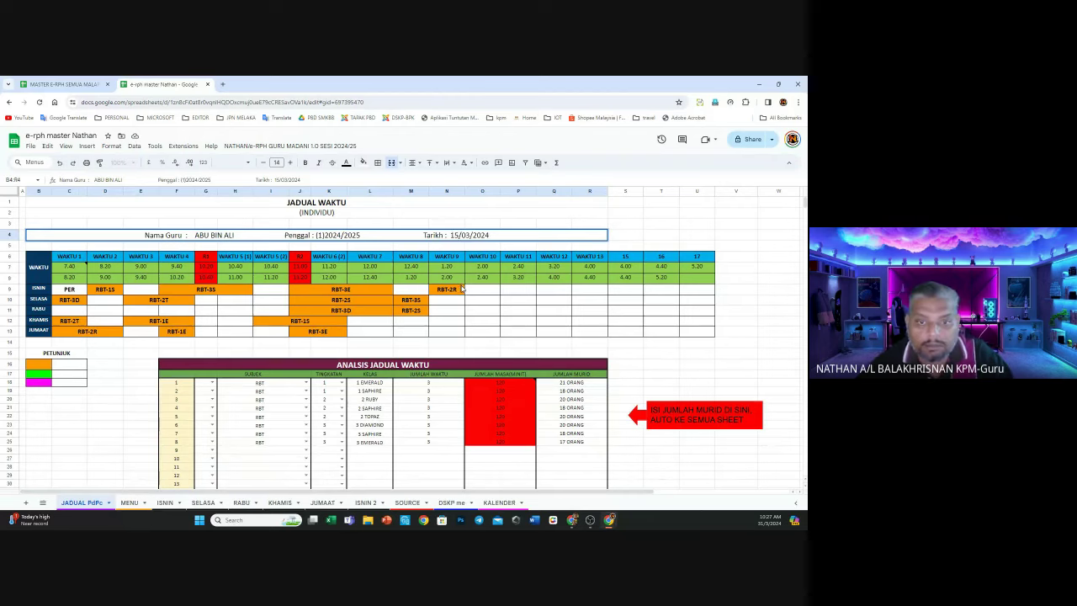
click(461, 289)
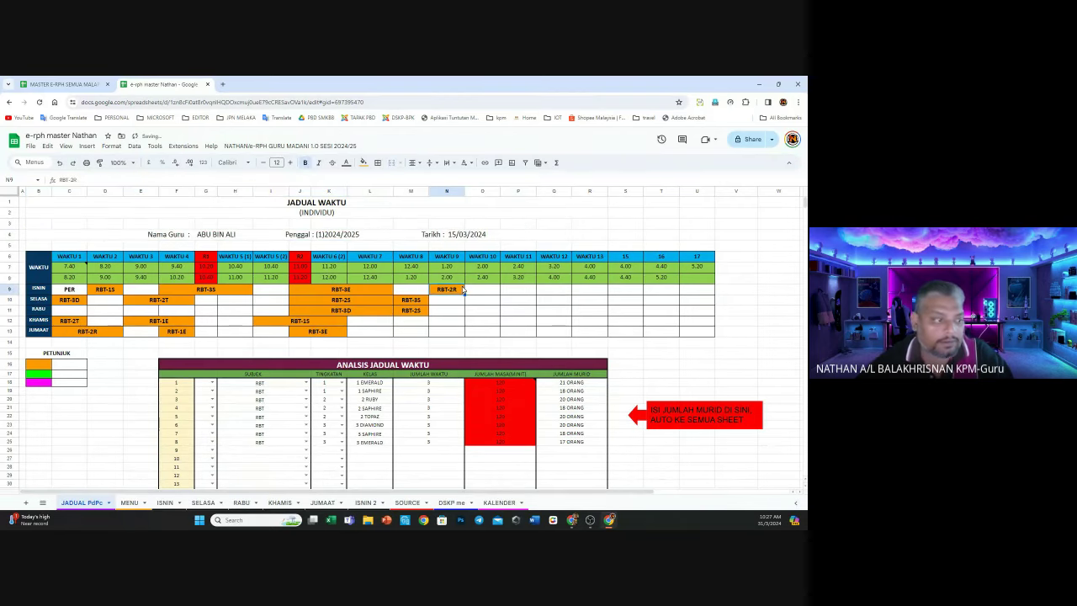
click(117, 361)
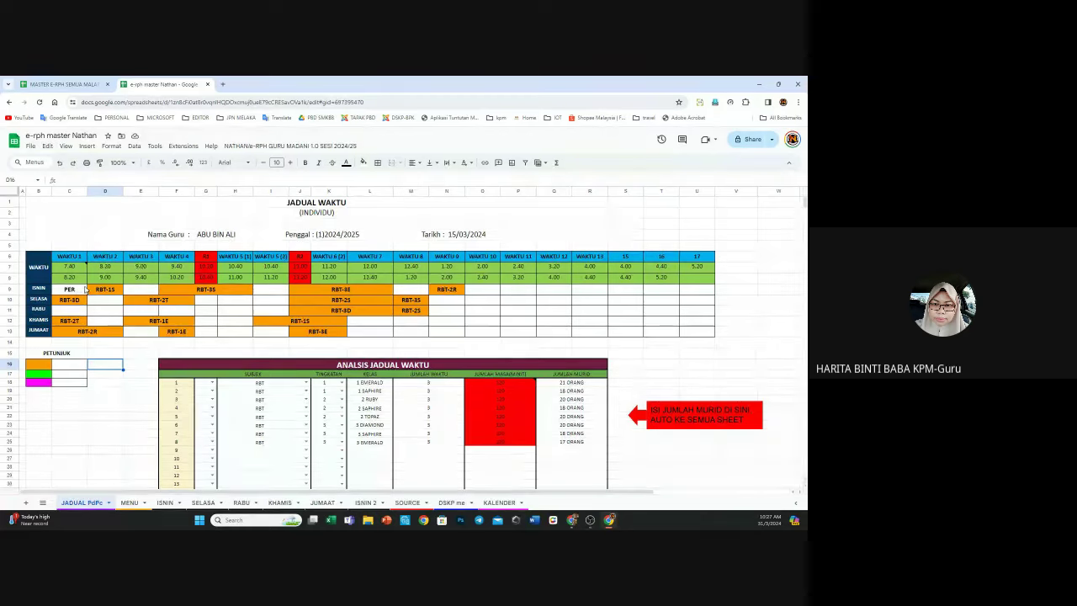
mouse_move(65, 266)
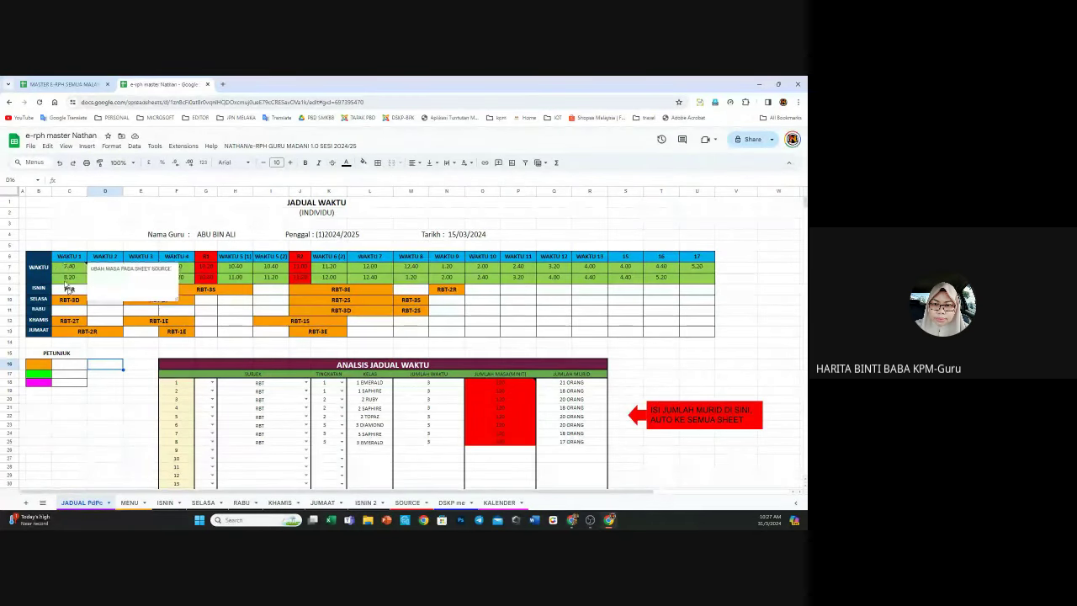
drag(63, 268, 701, 280)
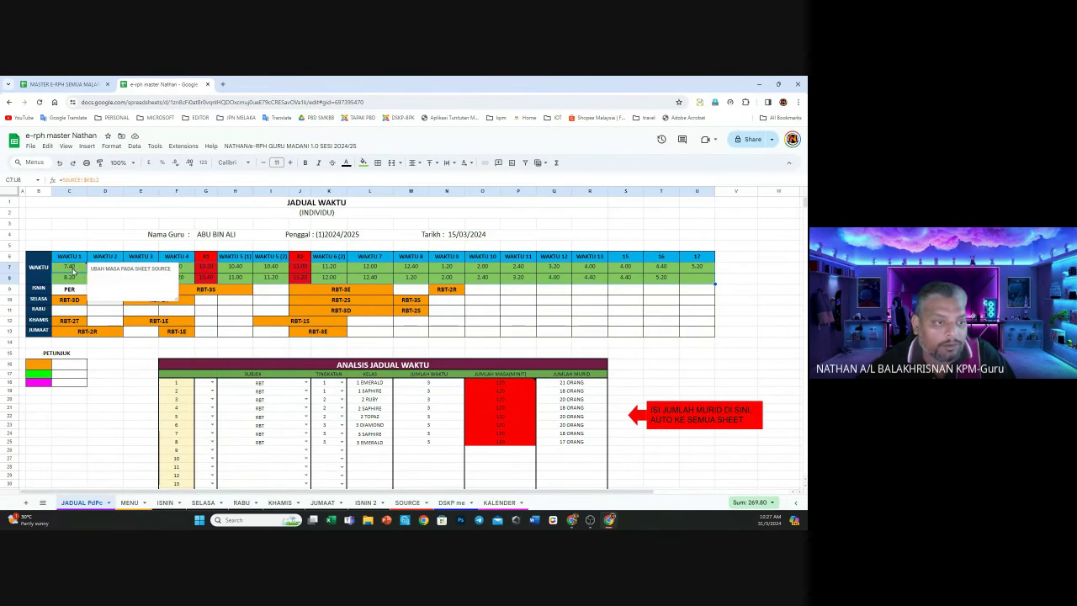
click(72, 276)
click(92, 271)
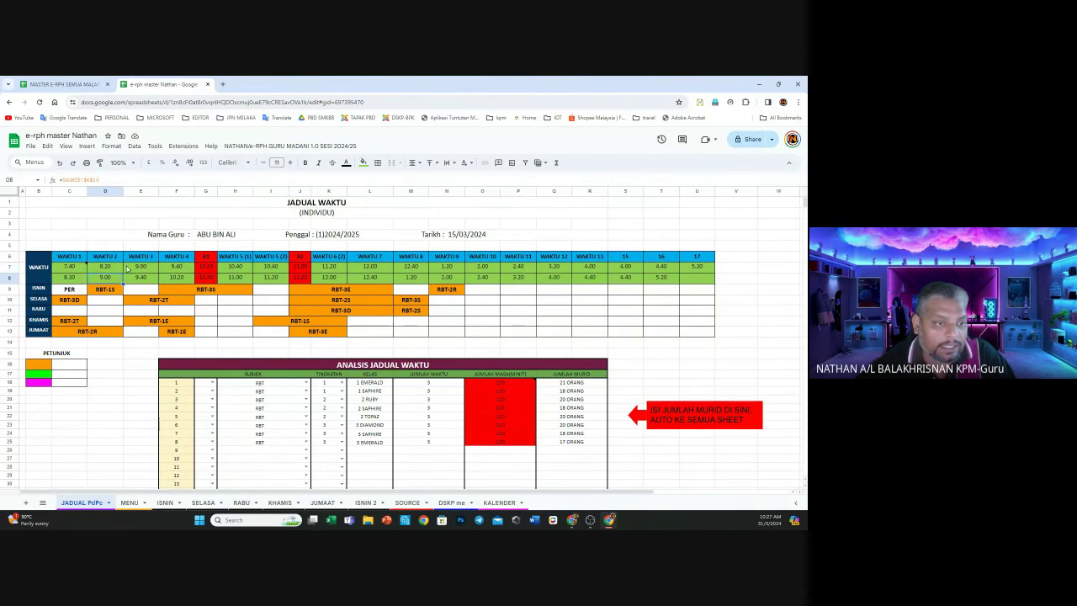
click(132, 268)
click(177, 278)
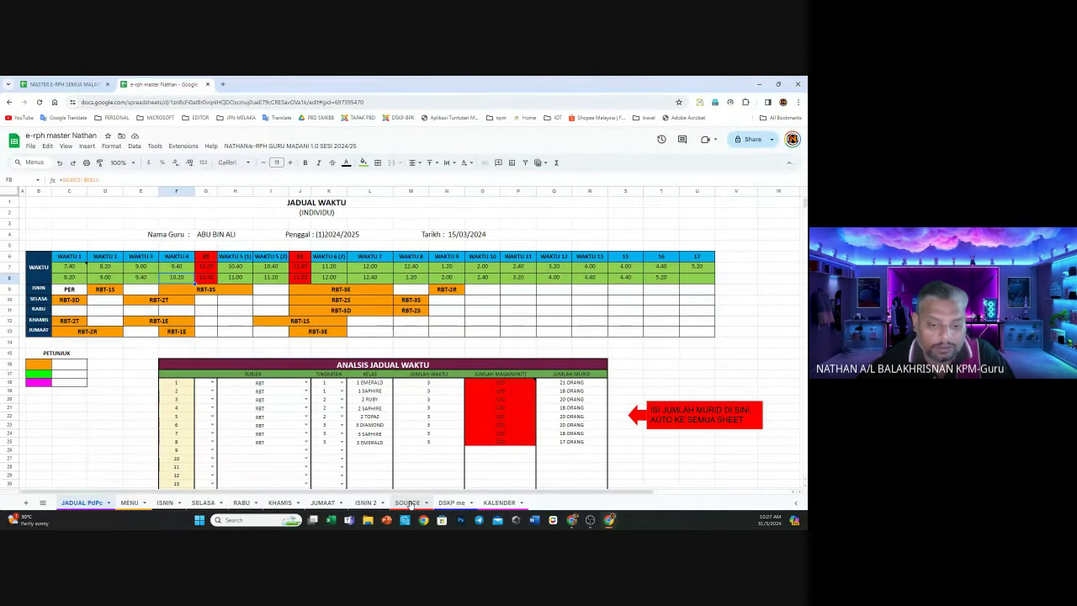
click(408, 502)
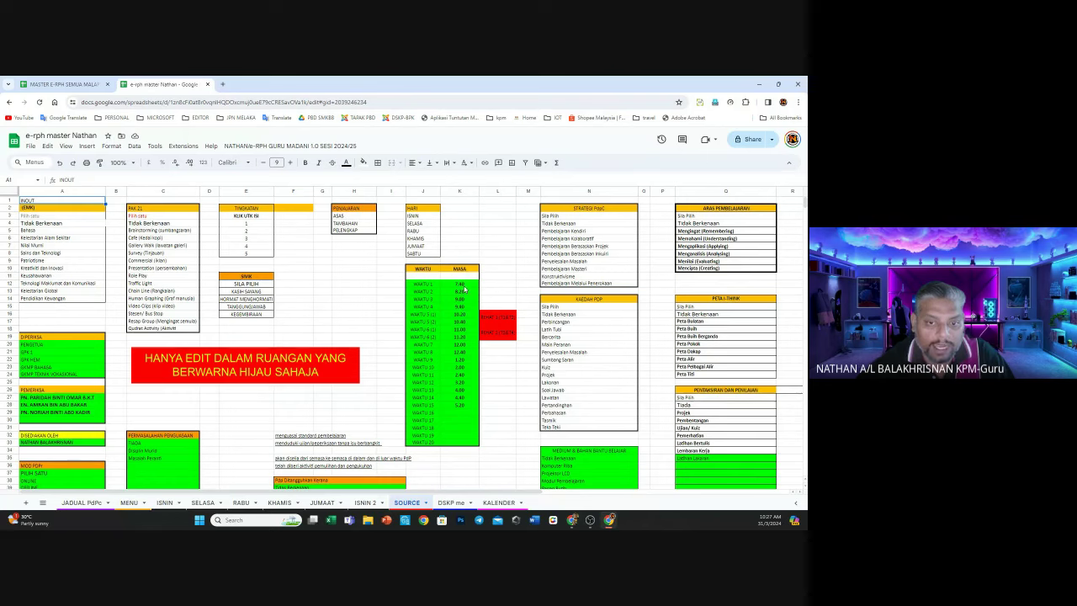
drag(457, 286, 472, 412)
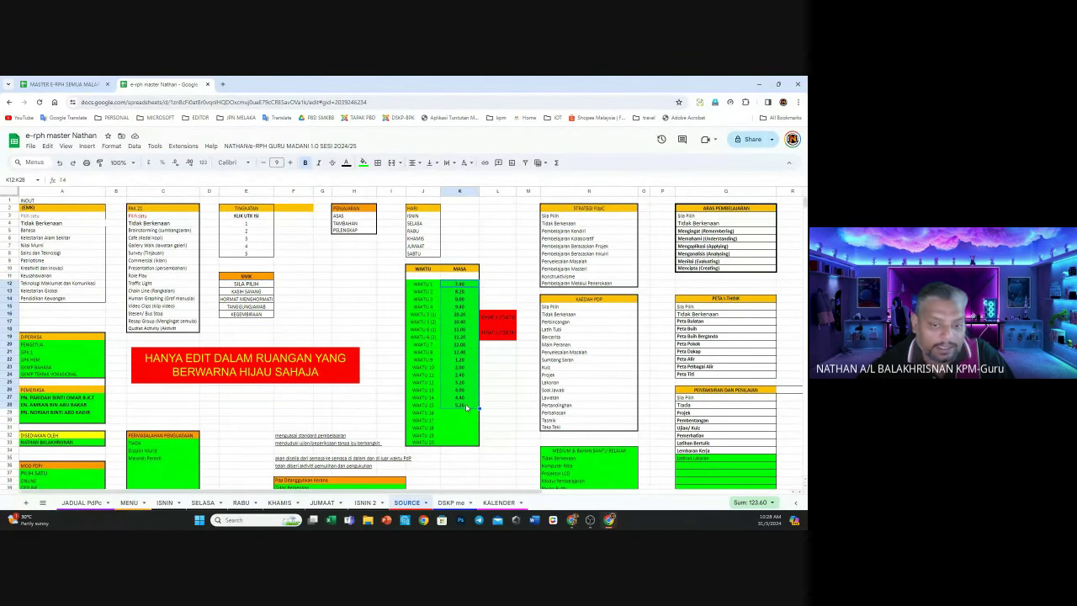
click(82, 502)
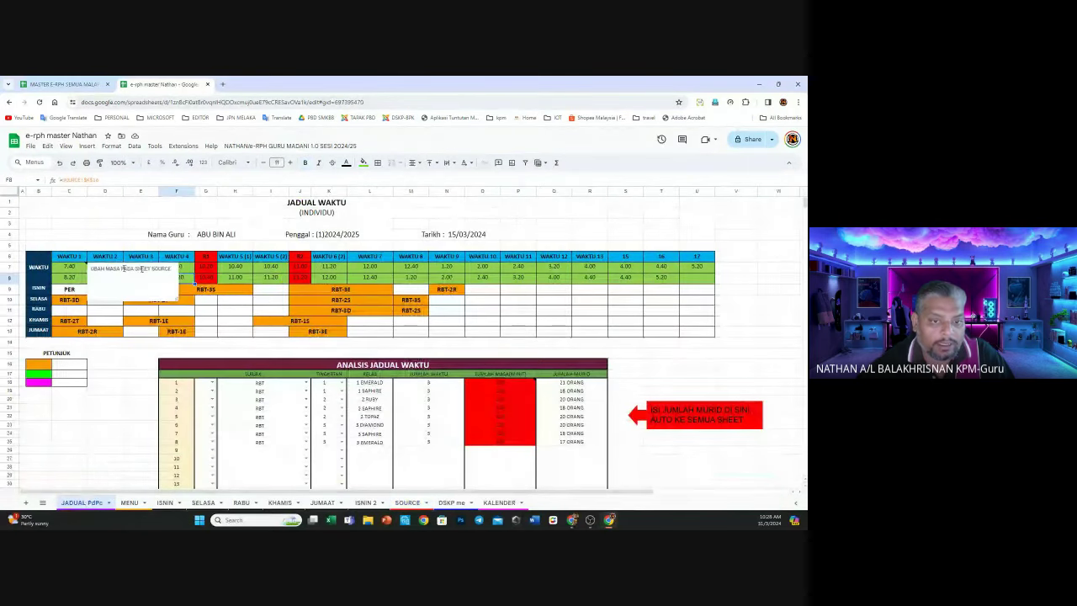
click(203, 256)
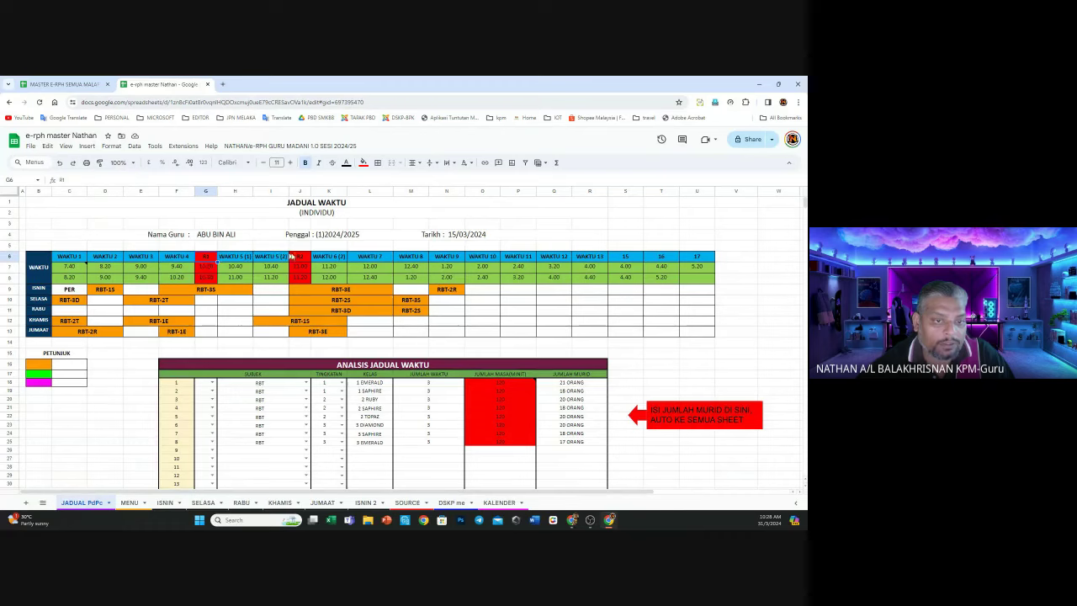
click(302, 256)
click(301, 266)
click(299, 276)
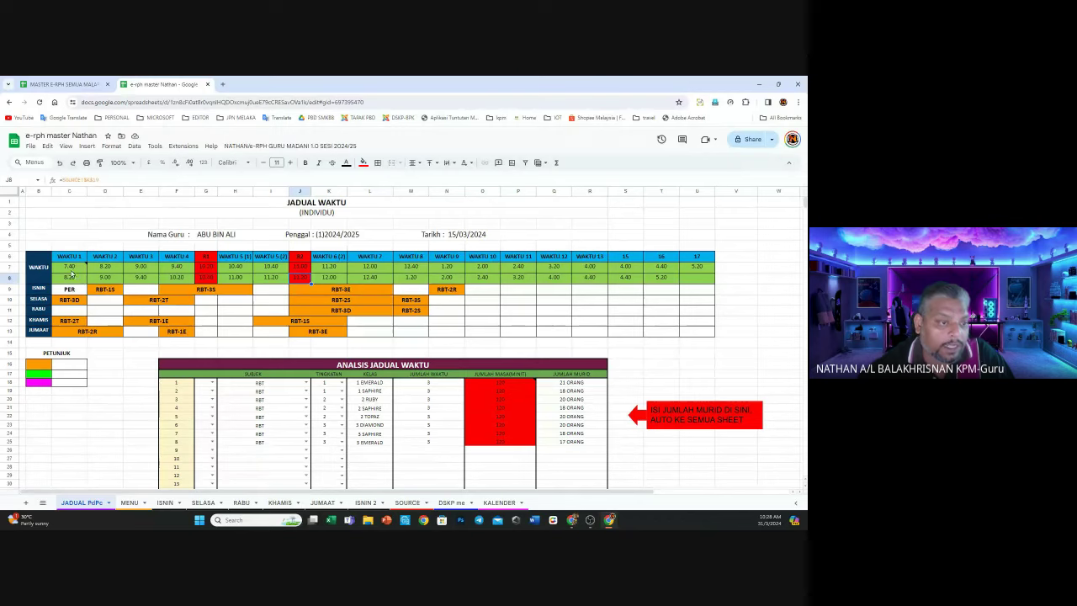
click(72, 271)
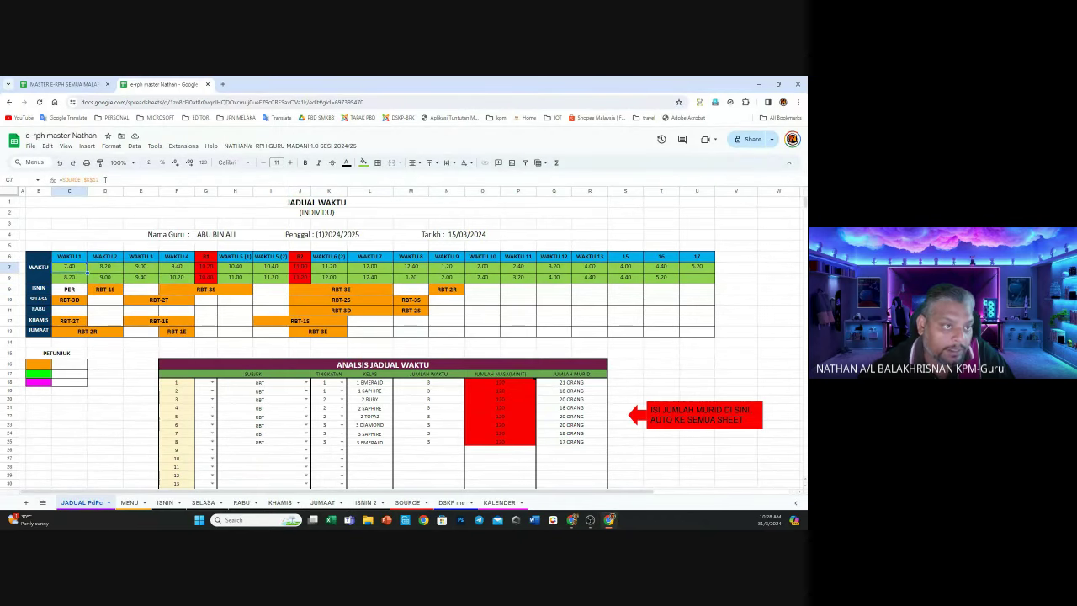
double_click(73, 268)
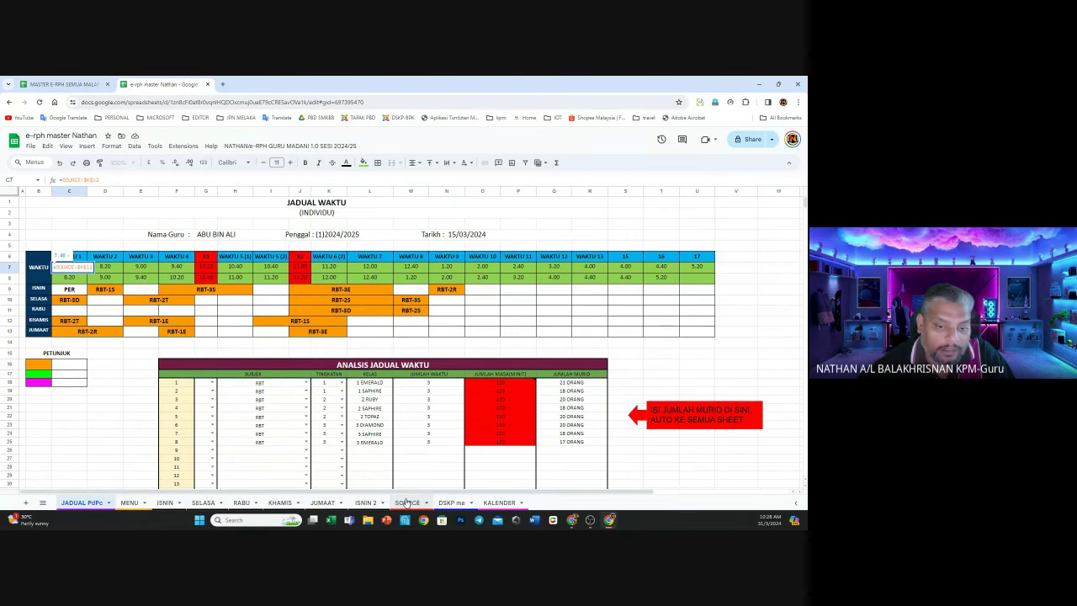
click(407, 502)
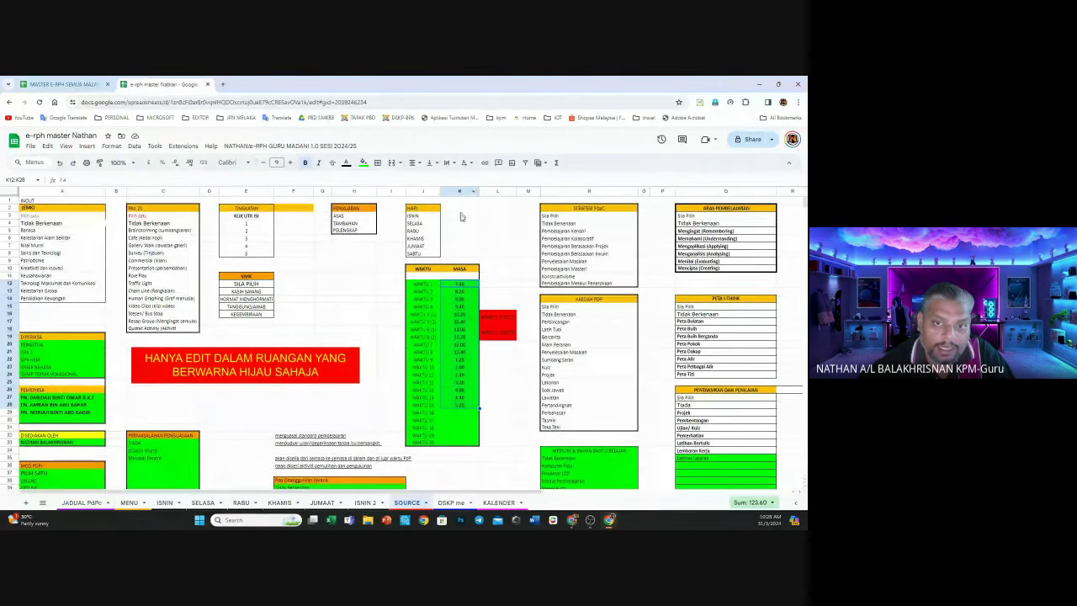
click(9, 283)
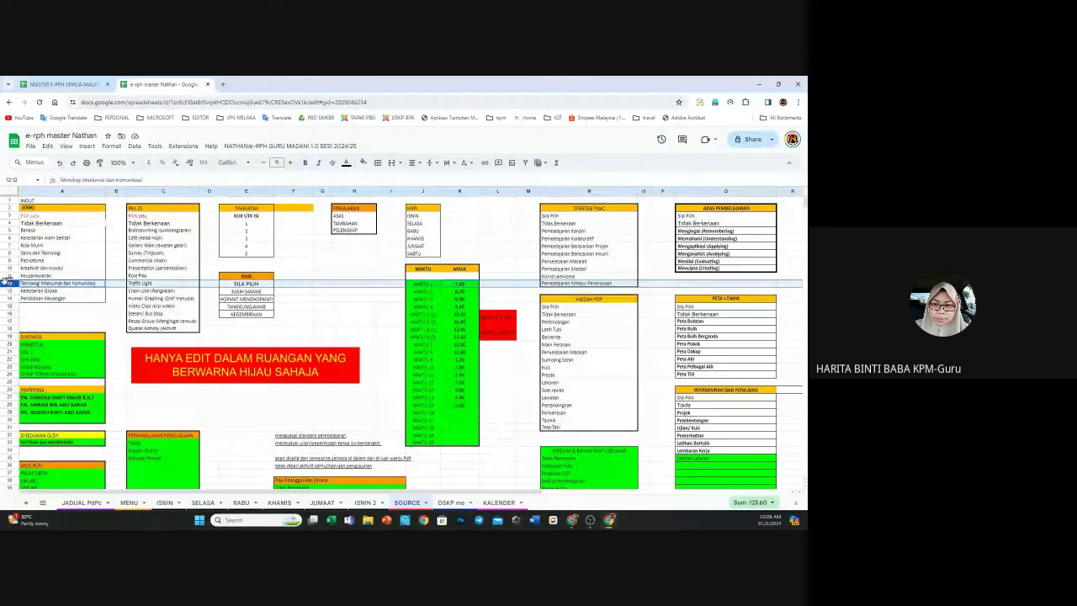
click(459, 191)
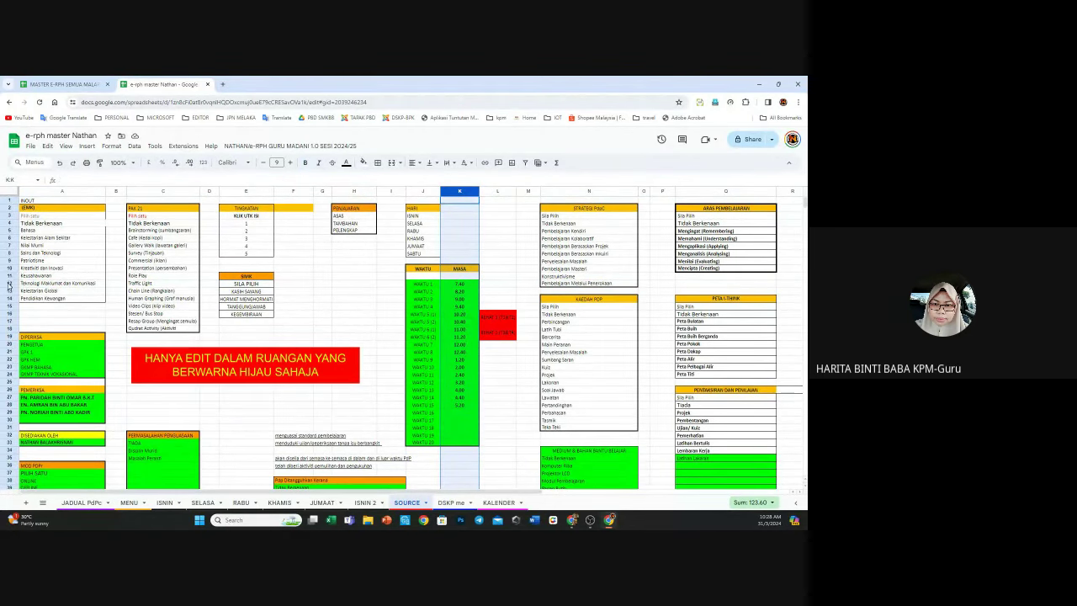
click(8, 284)
click(467, 286)
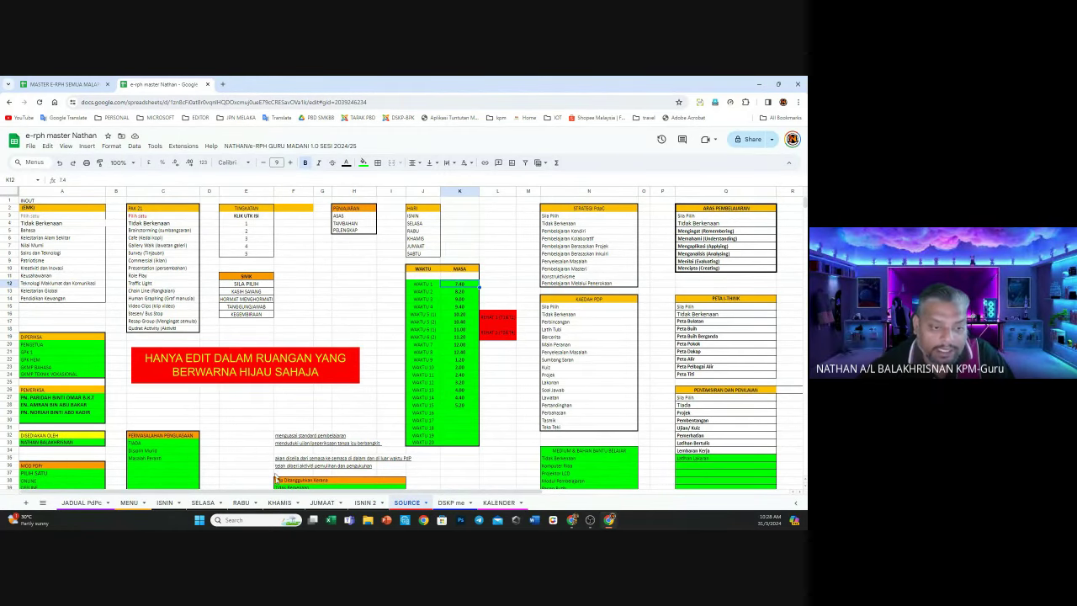
click(99, 503)
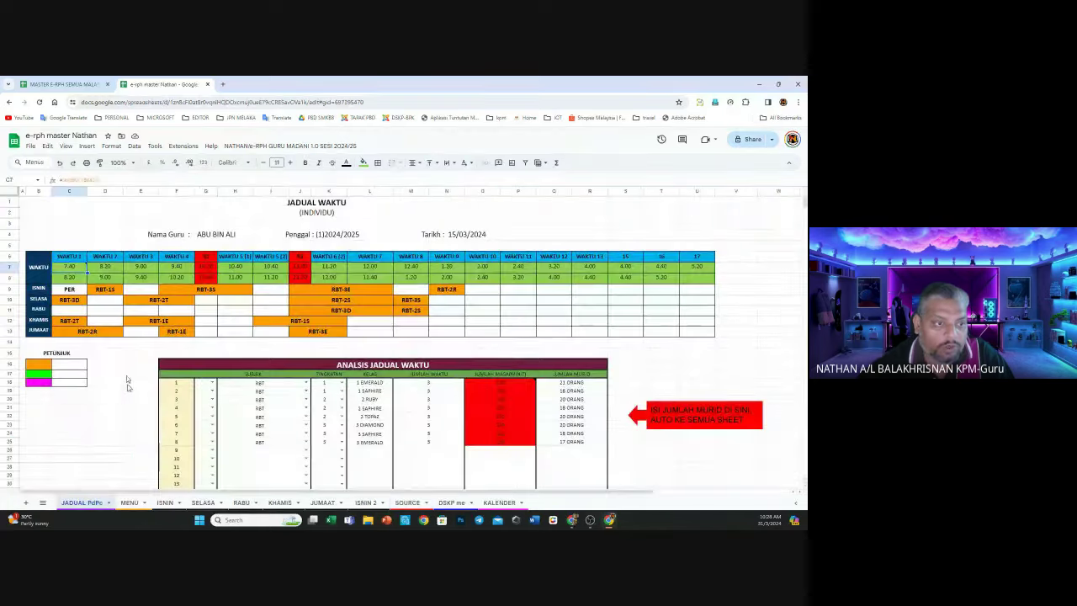
drag(98, 179, 66, 179)
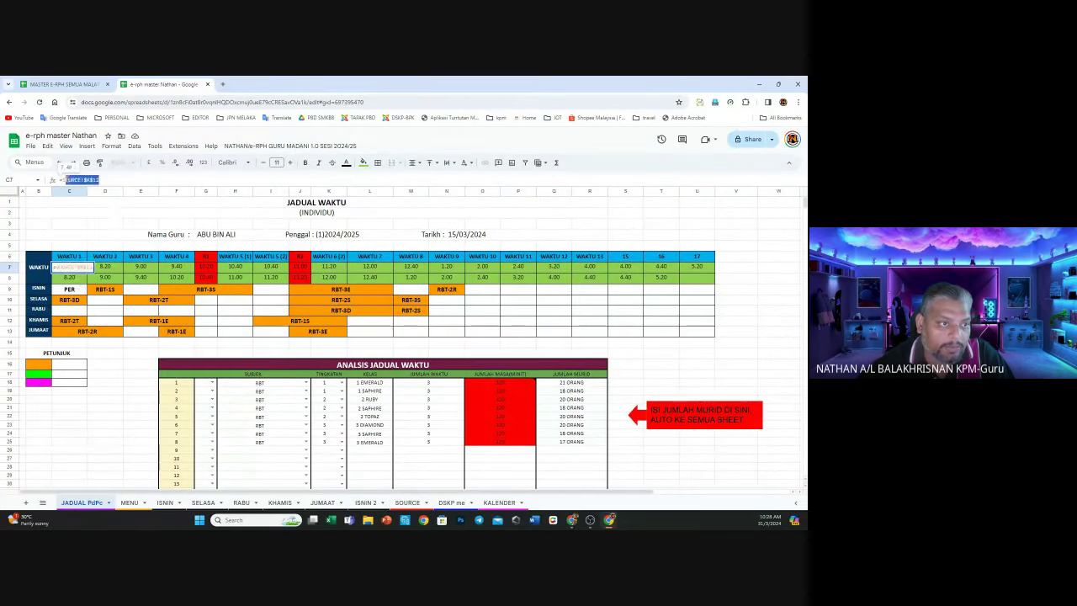
mouse_move(83, 277)
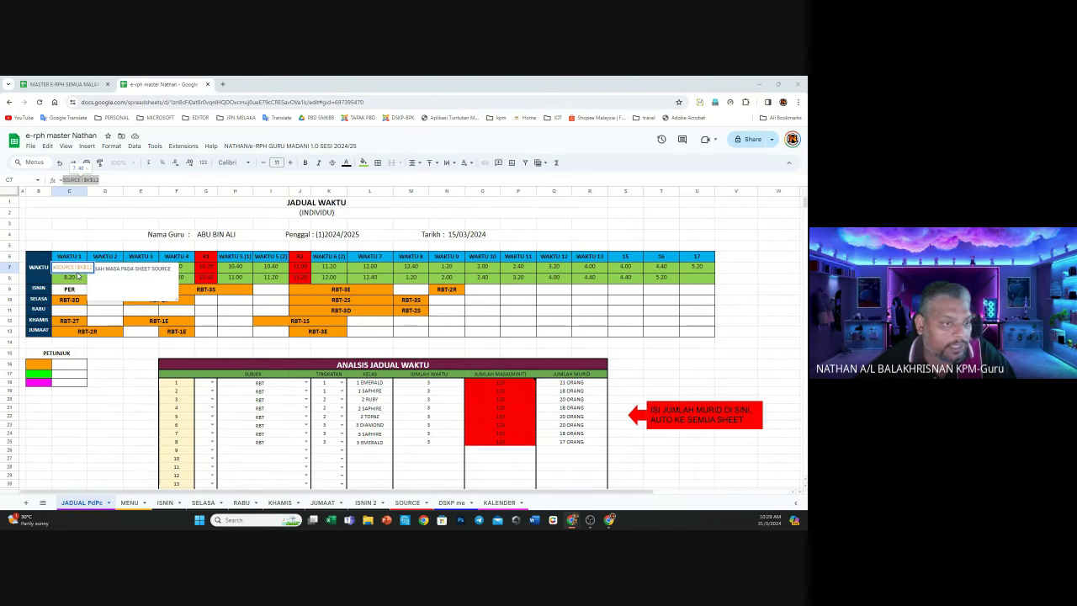
click(116, 330)
click(118, 269)
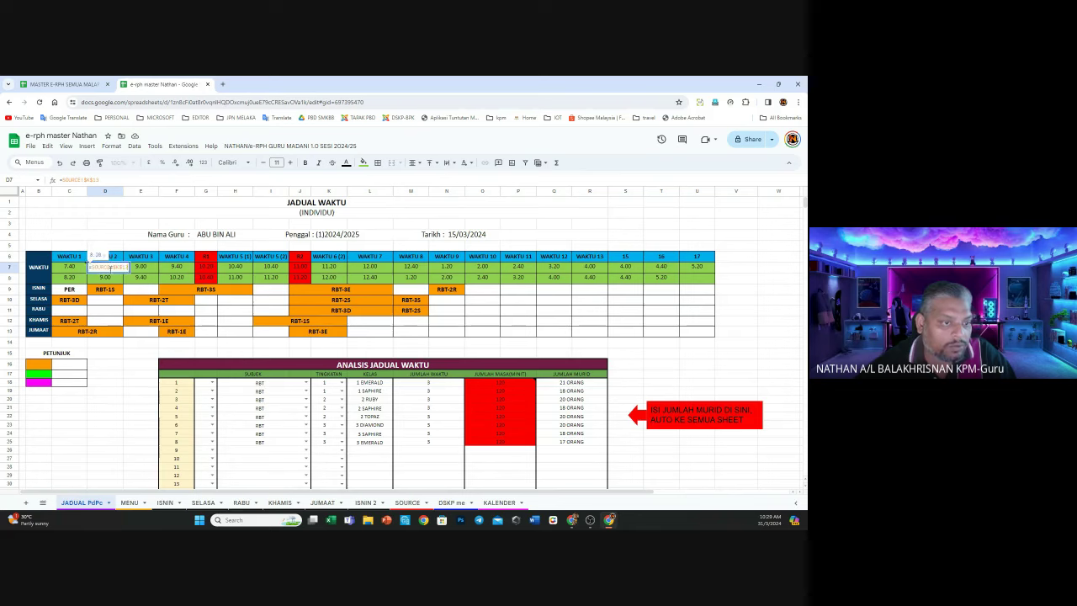
click(142, 269)
double_click(142, 270)
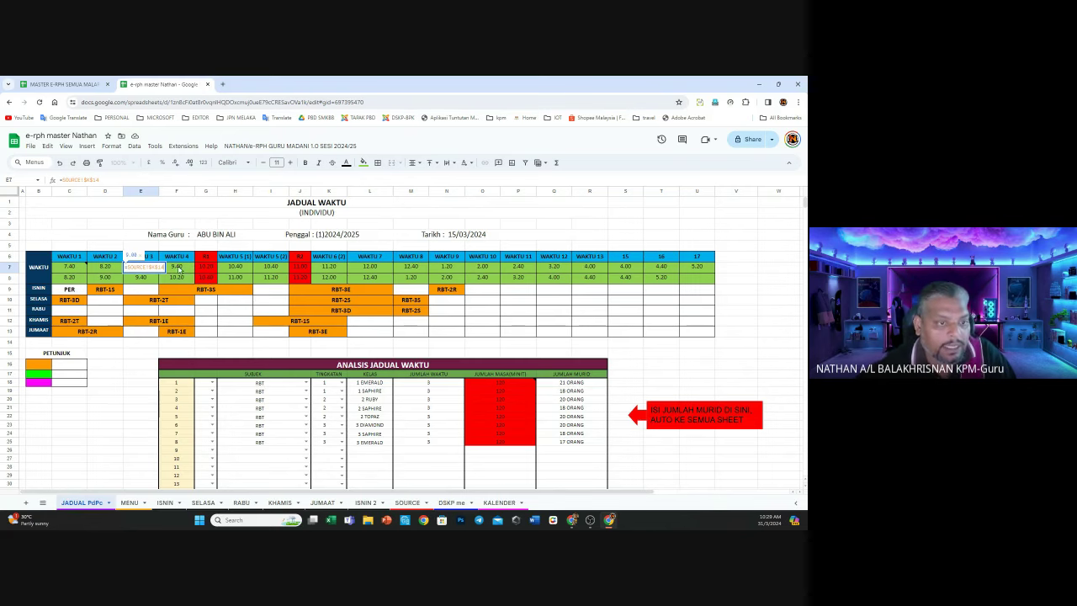
key(Tab)
key(F2)
key(Tab)
key(F2)
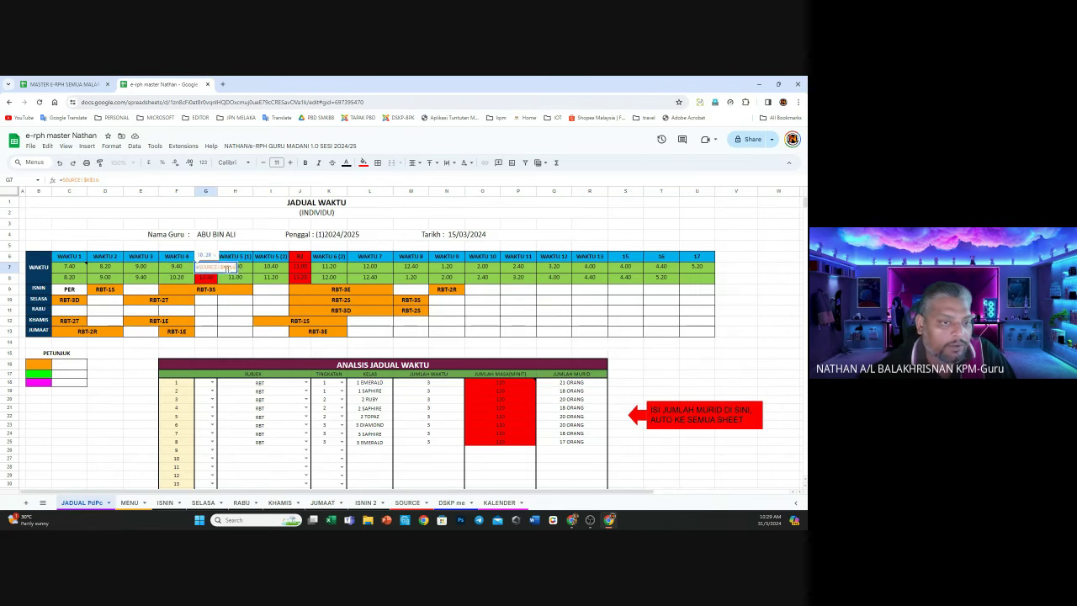
click(266, 276)
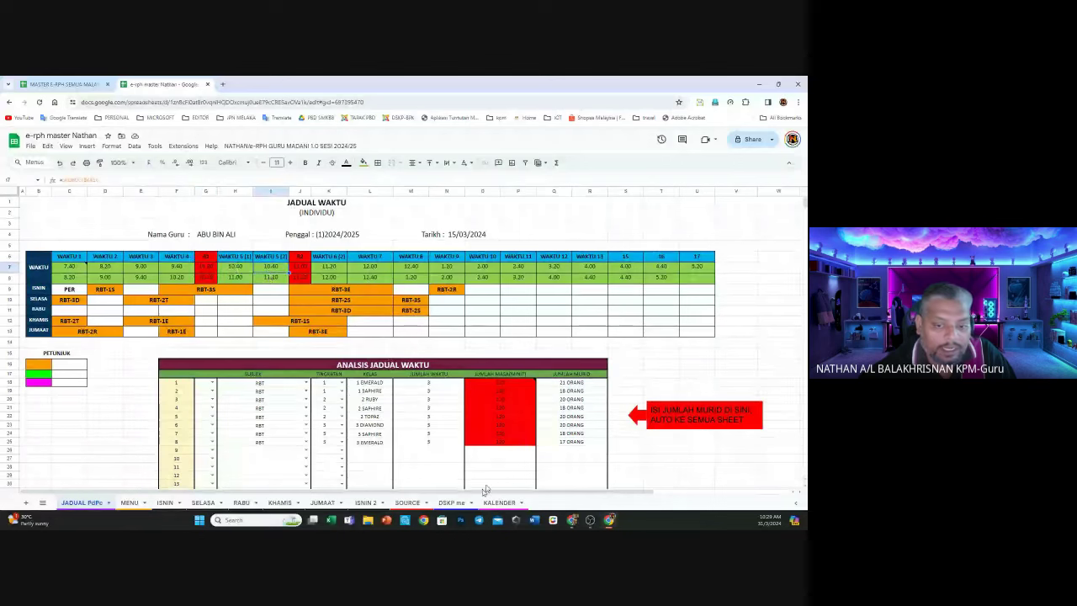
click(407, 502)
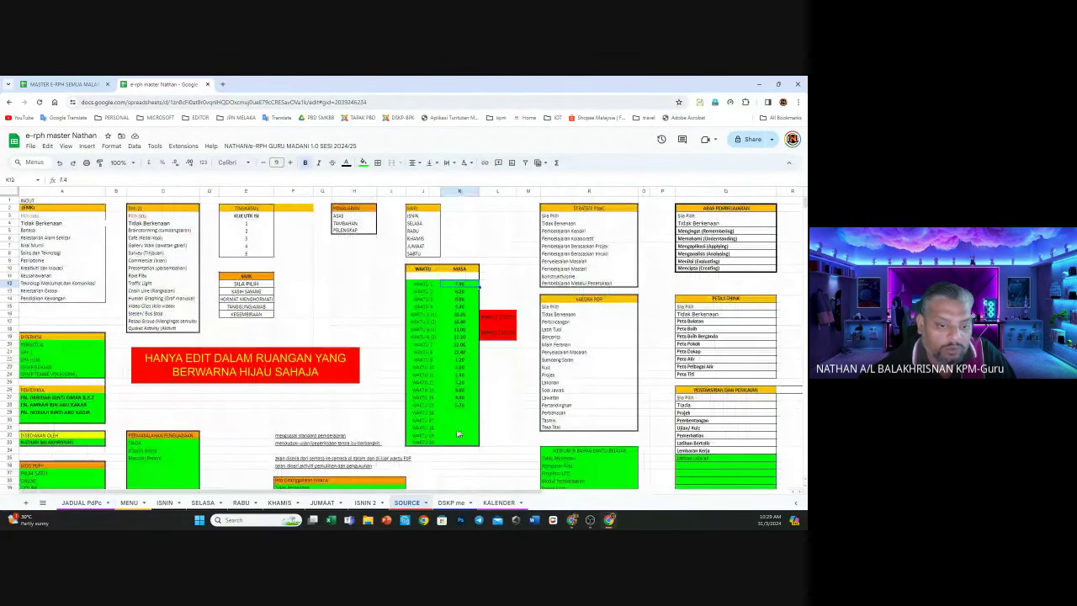
click(130, 503)
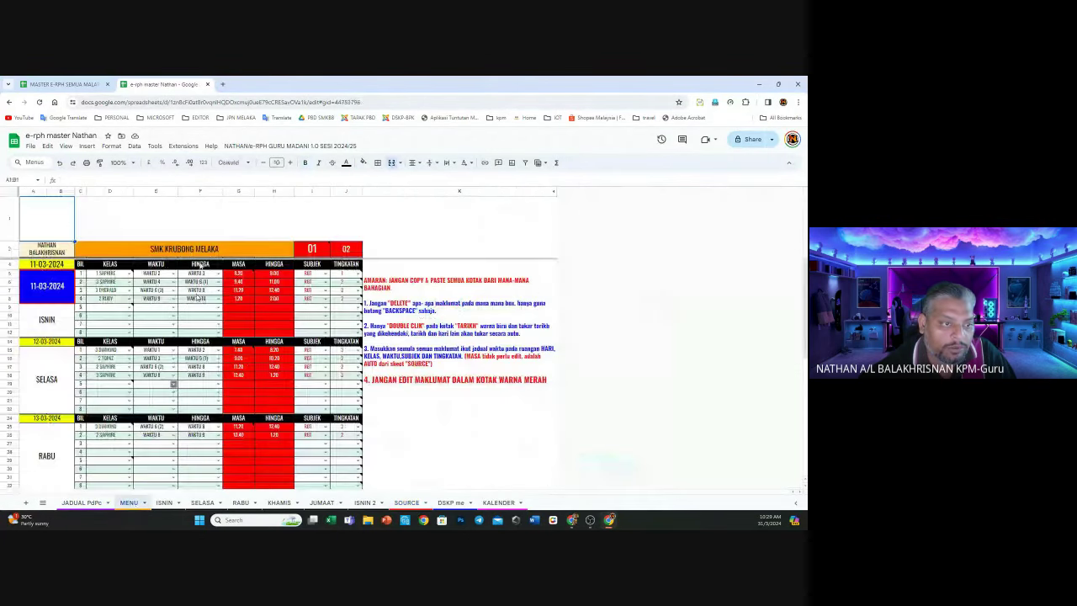
click(84, 502)
click(142, 267)
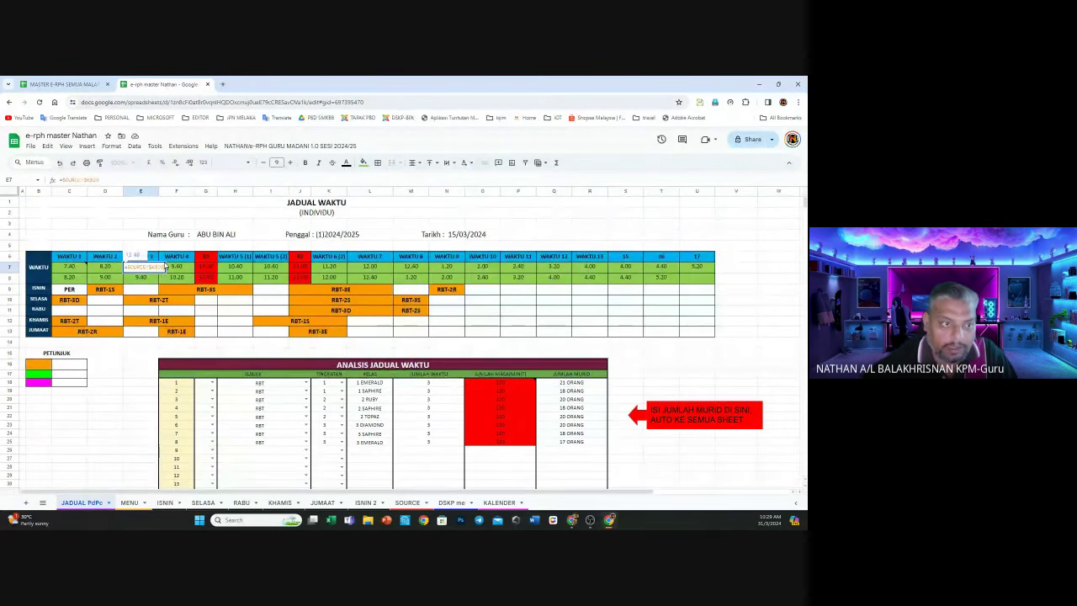
key(Return)
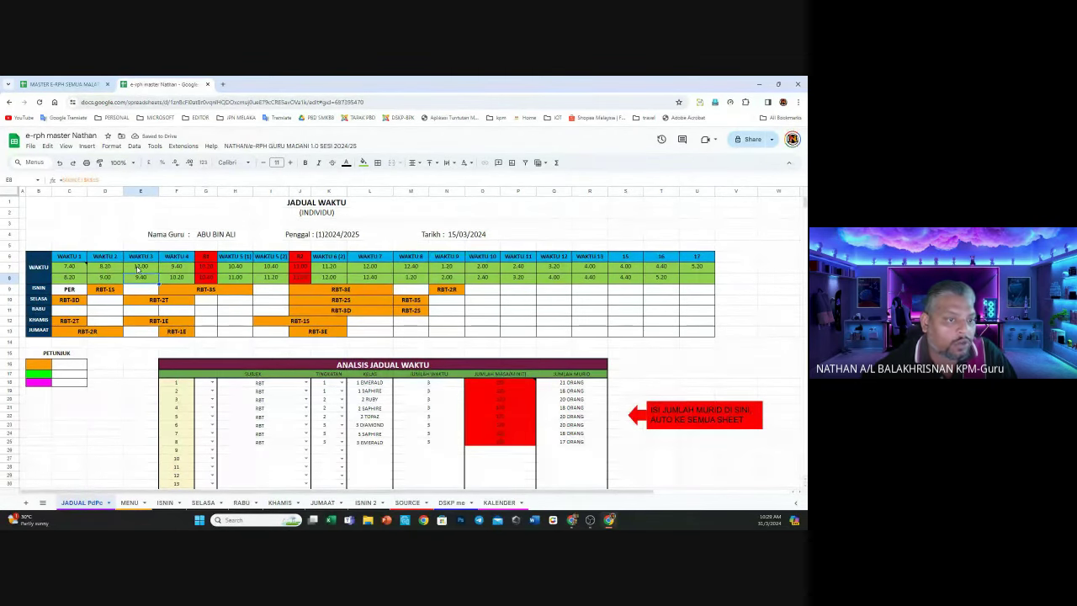
double_click(138, 267)
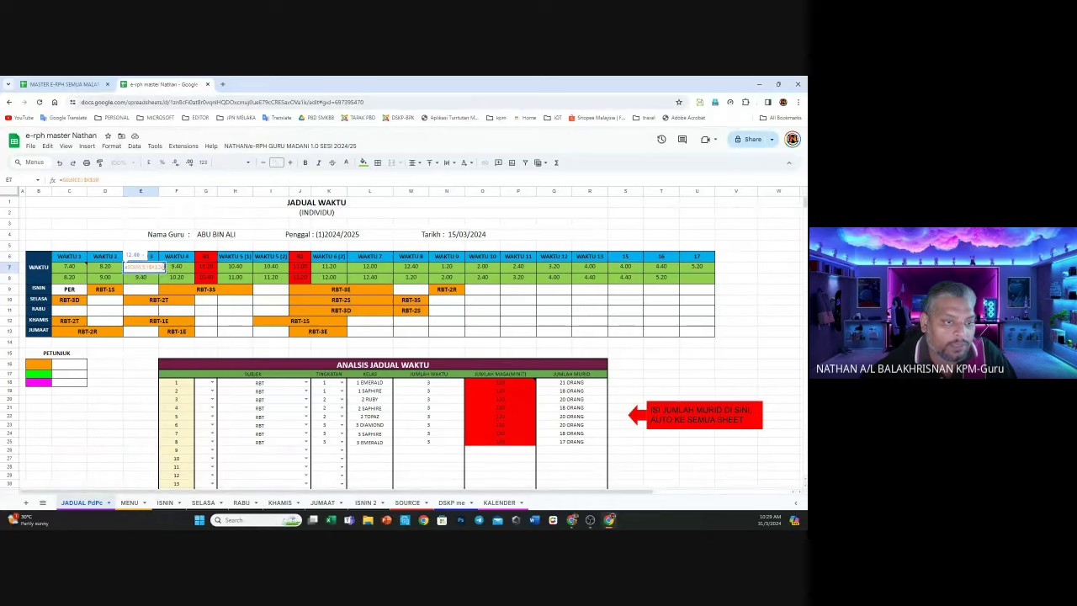
click(154, 270)
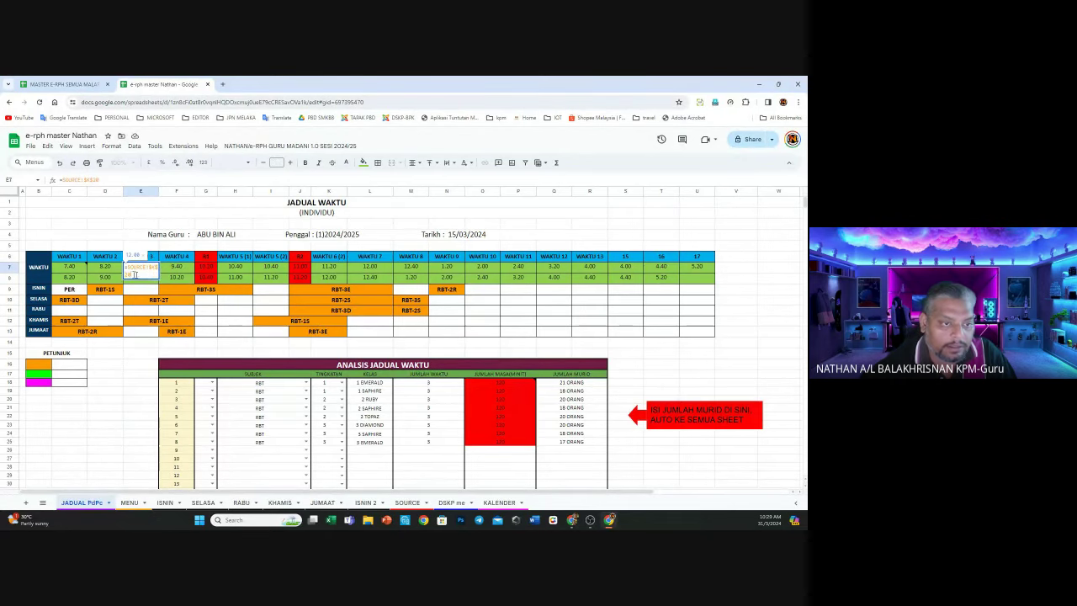
drag(135, 274, 121, 268)
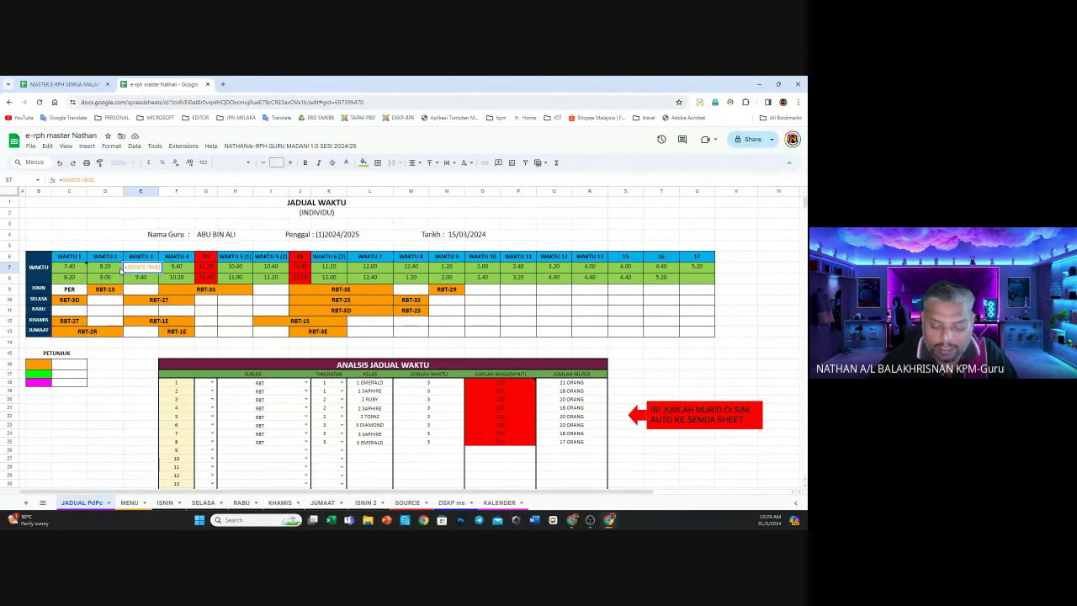
key(Return)
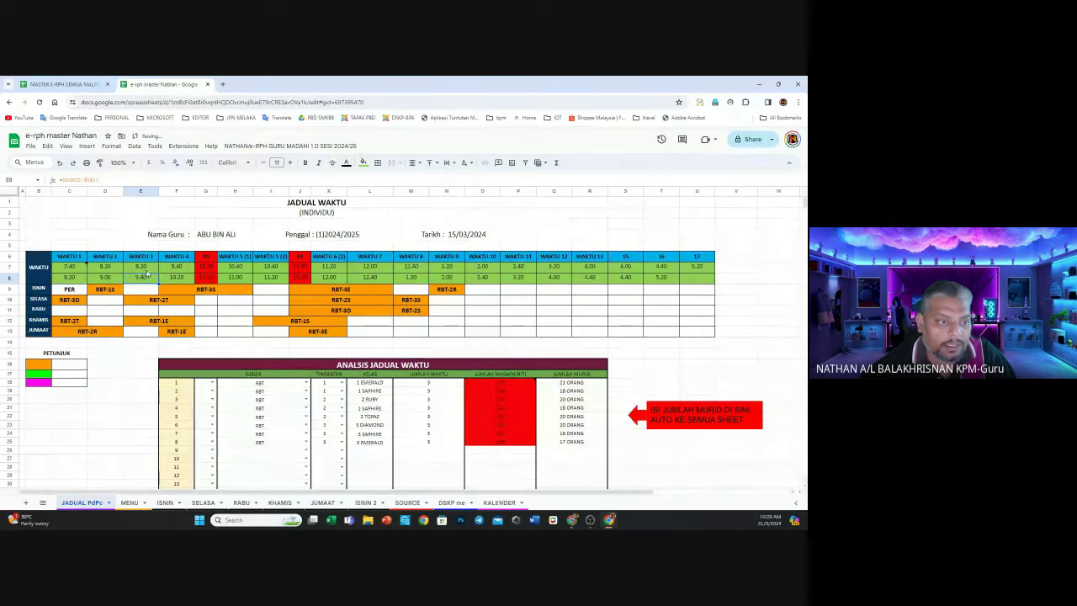
double_click(156, 266)
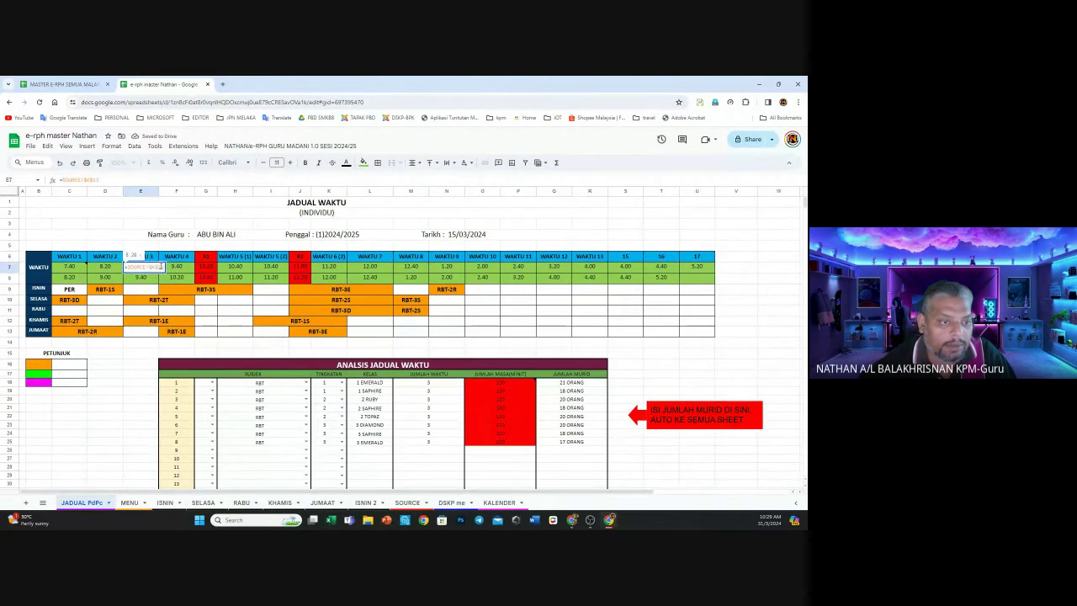
click(153, 266)
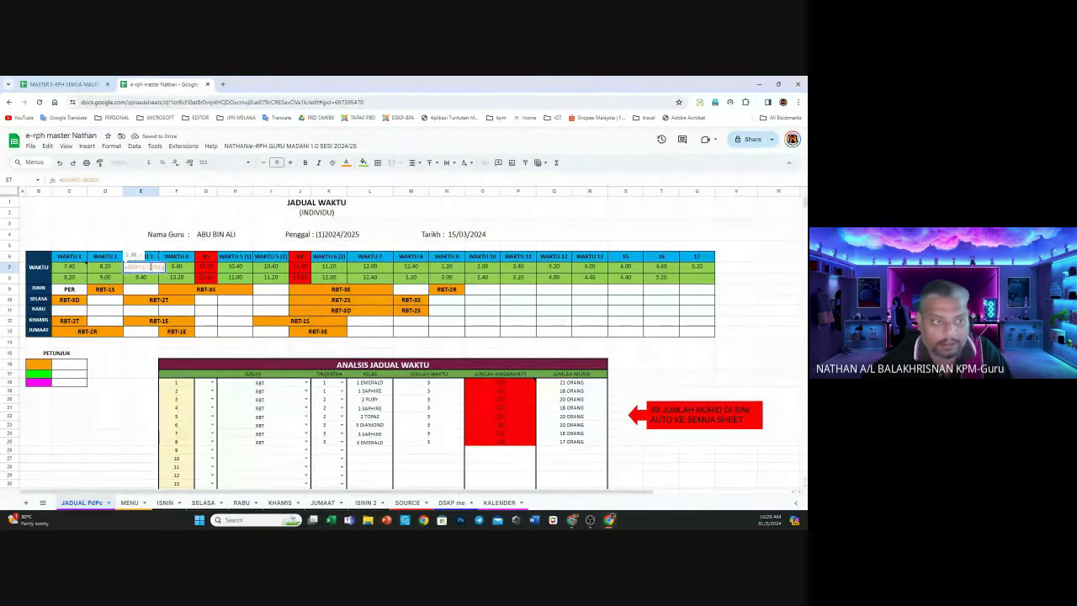
key(Return)
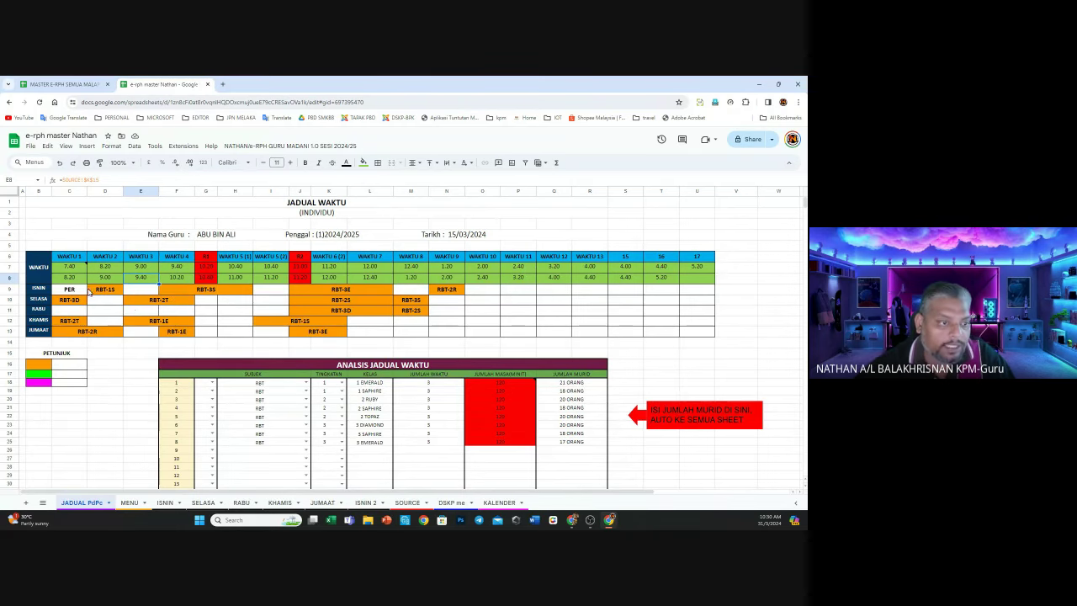
Merge and unmerge C9:U13 to blank the Monday–Friday slots, keeping only PER in C9
drag(87, 290, 697, 335)
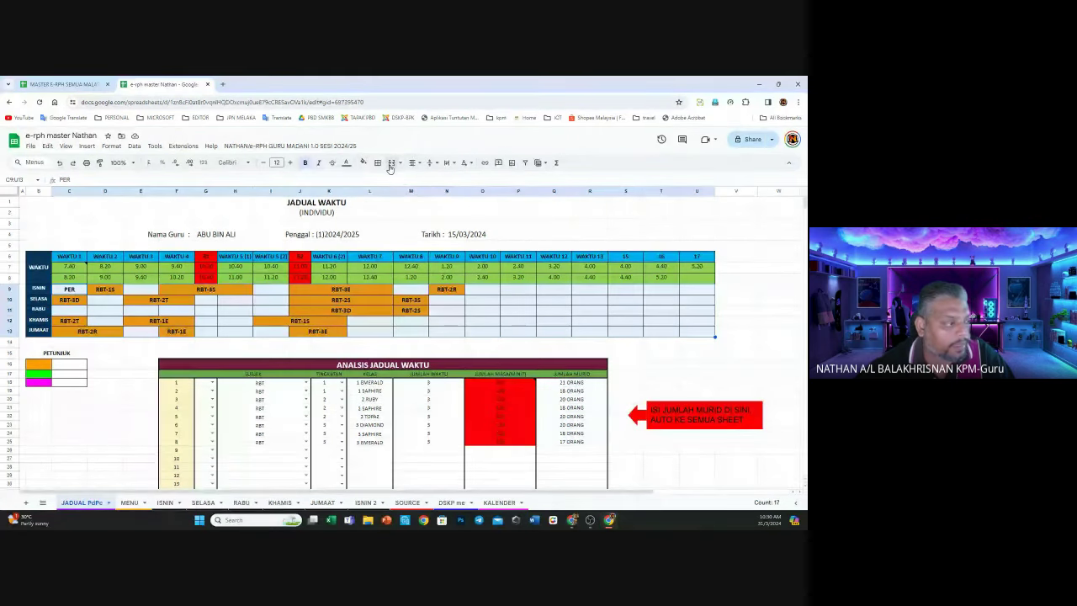
click(391, 164)
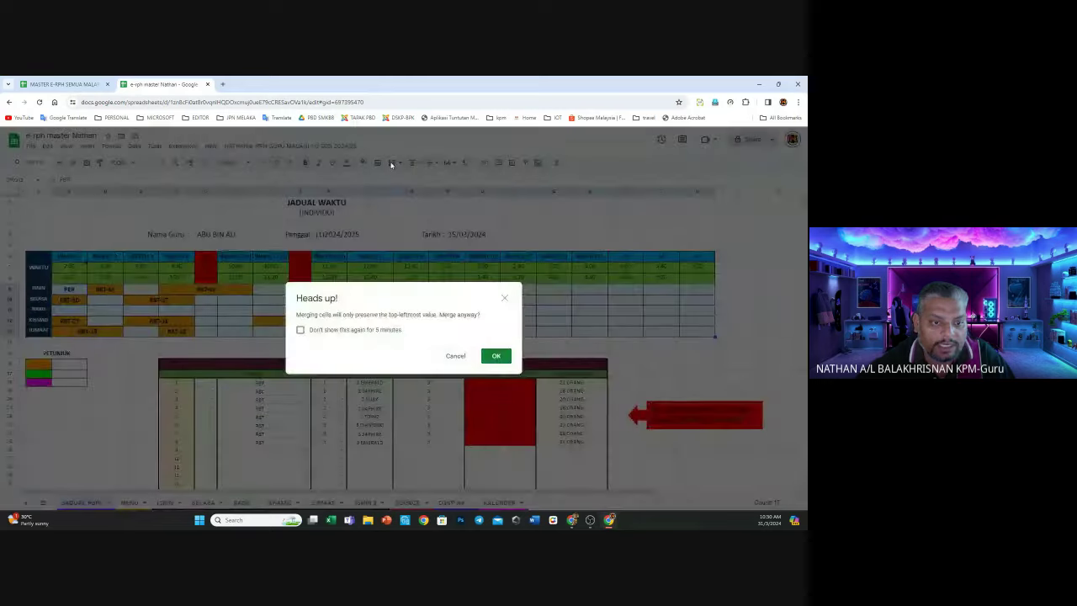
click(497, 356)
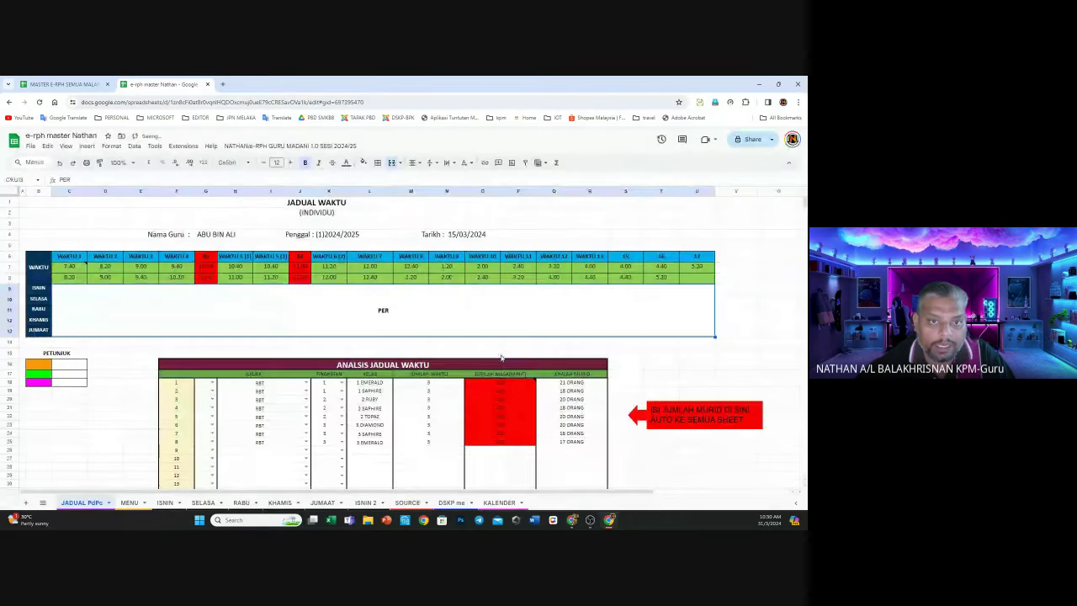
click(391, 165)
click(303, 299)
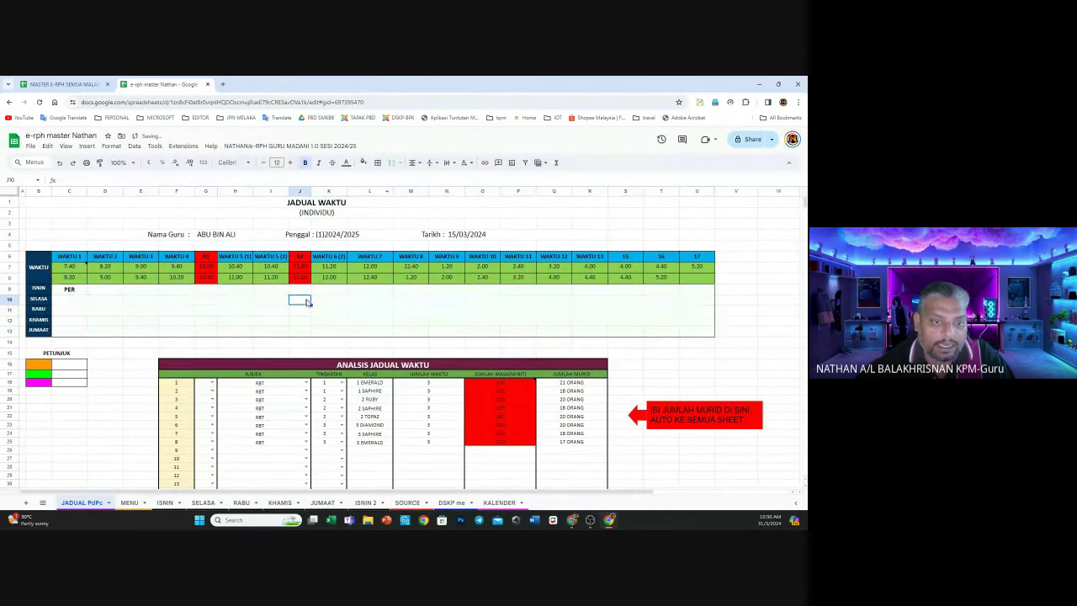
drag(73, 295, 691, 335)
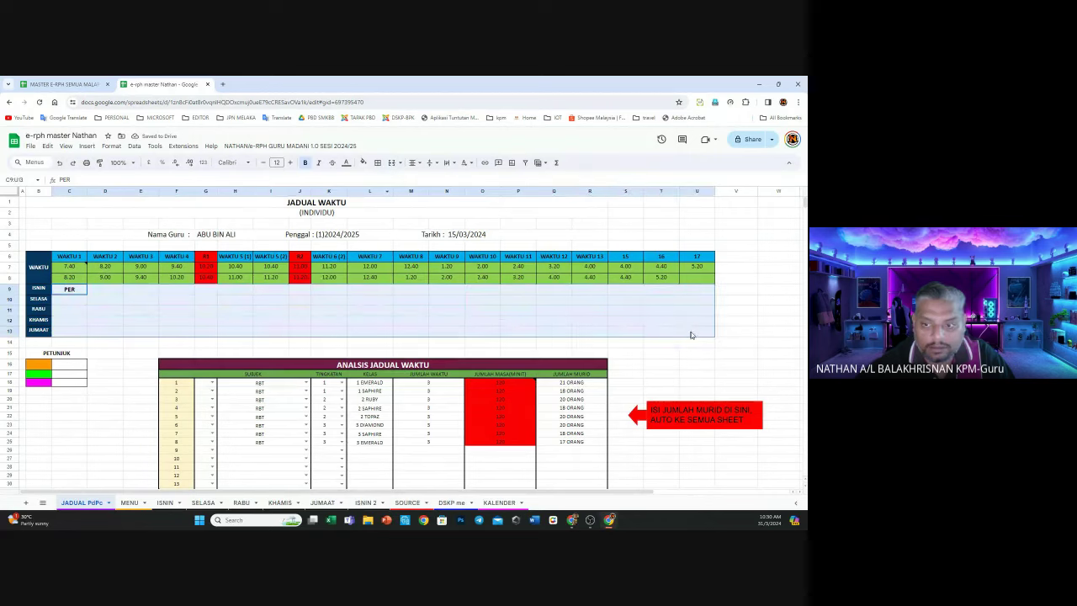
Enter SEJARAH-1M in D9 and RBT-1K in F9 on the Monday row
click(106, 295)
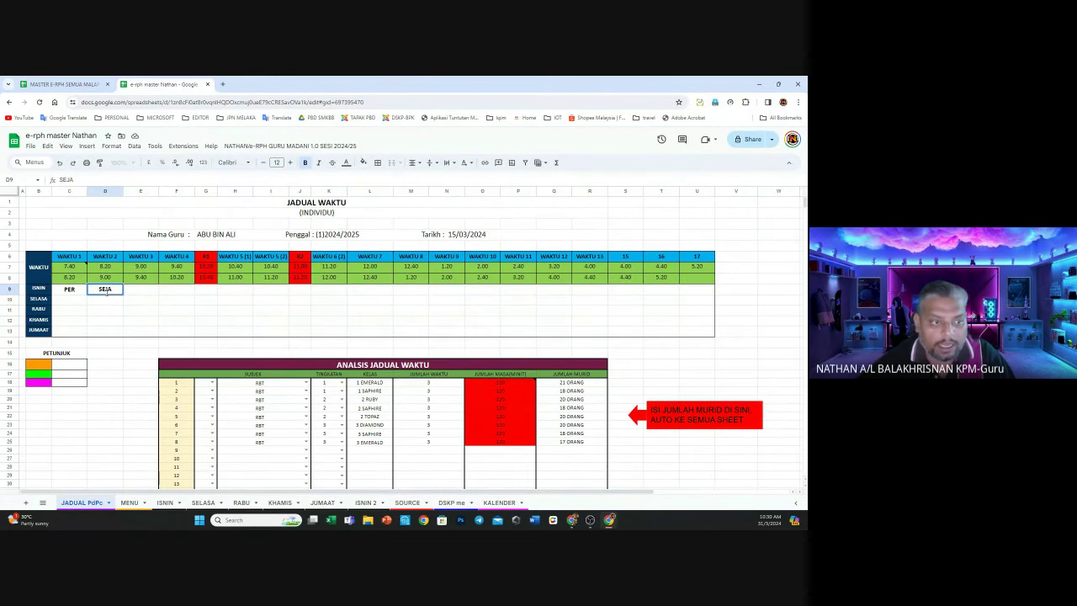
text(SEJARAH)
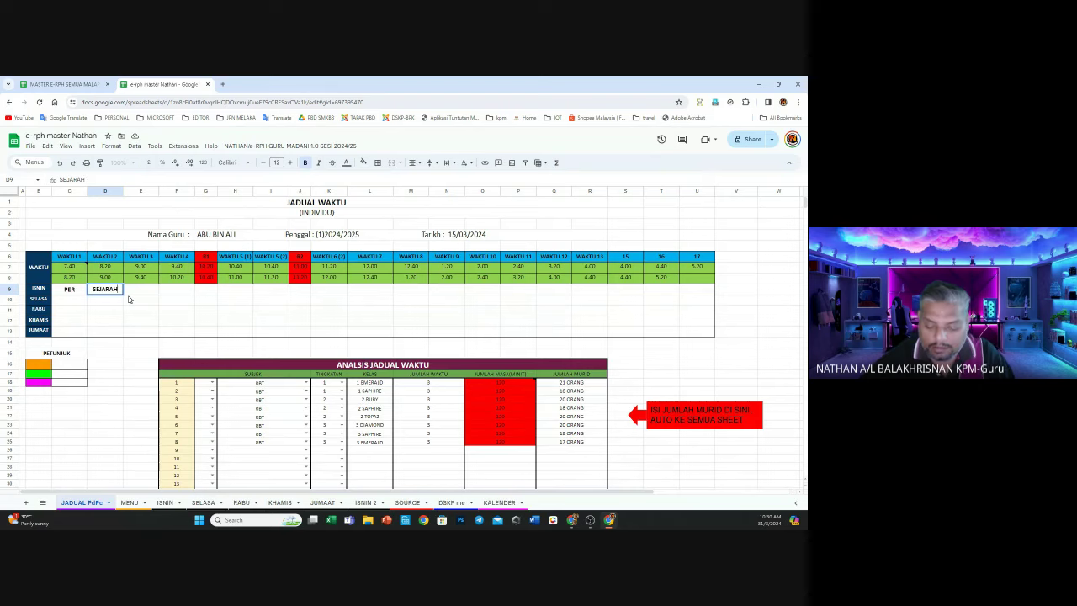
text(-1M)
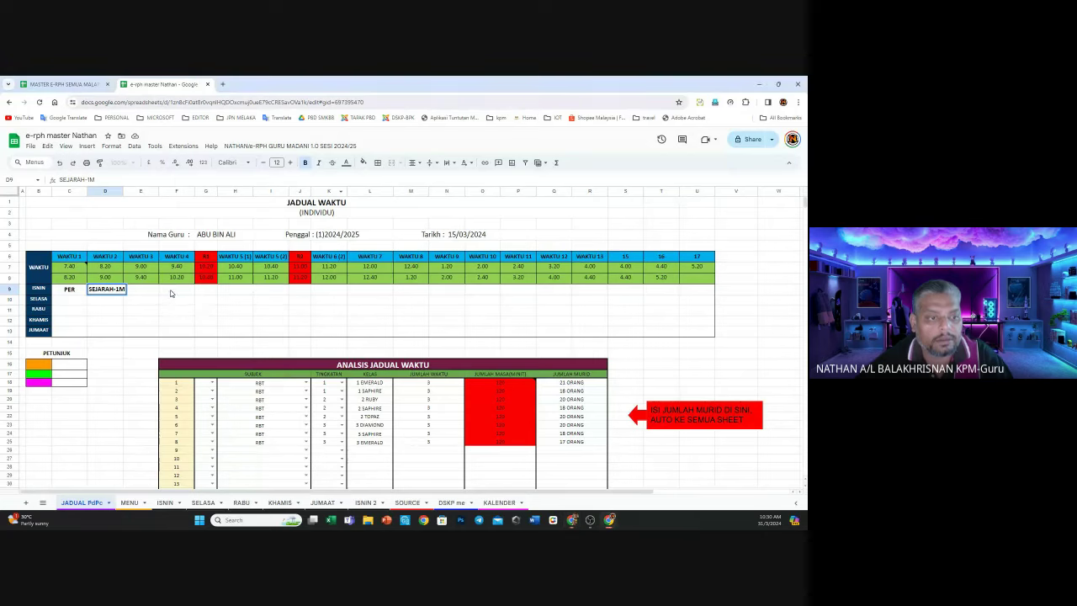
click(171, 293)
text(RBT)
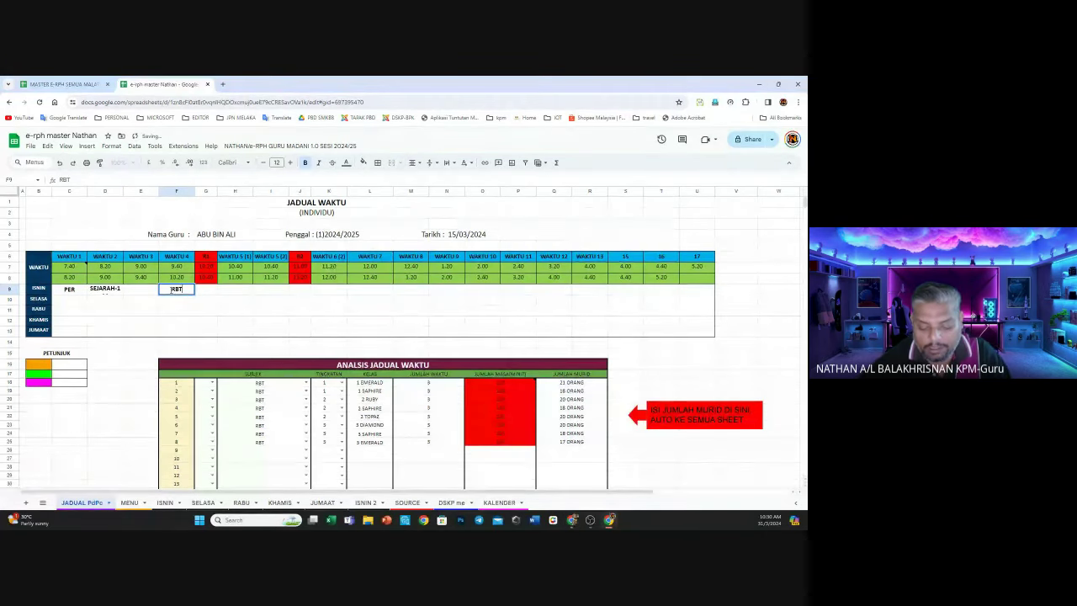
text(-1K)
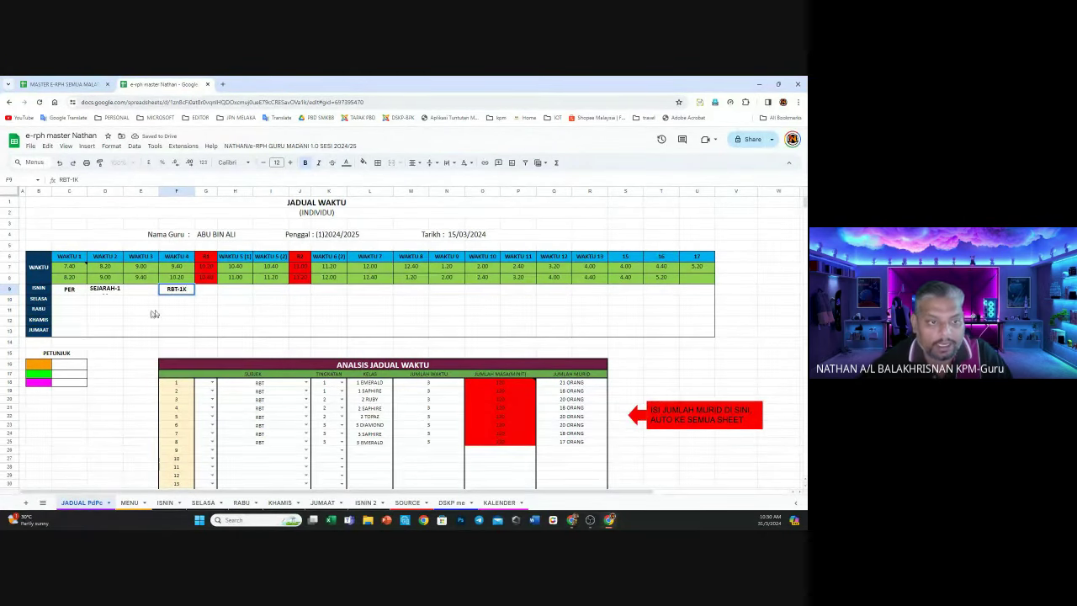
click(98, 311)
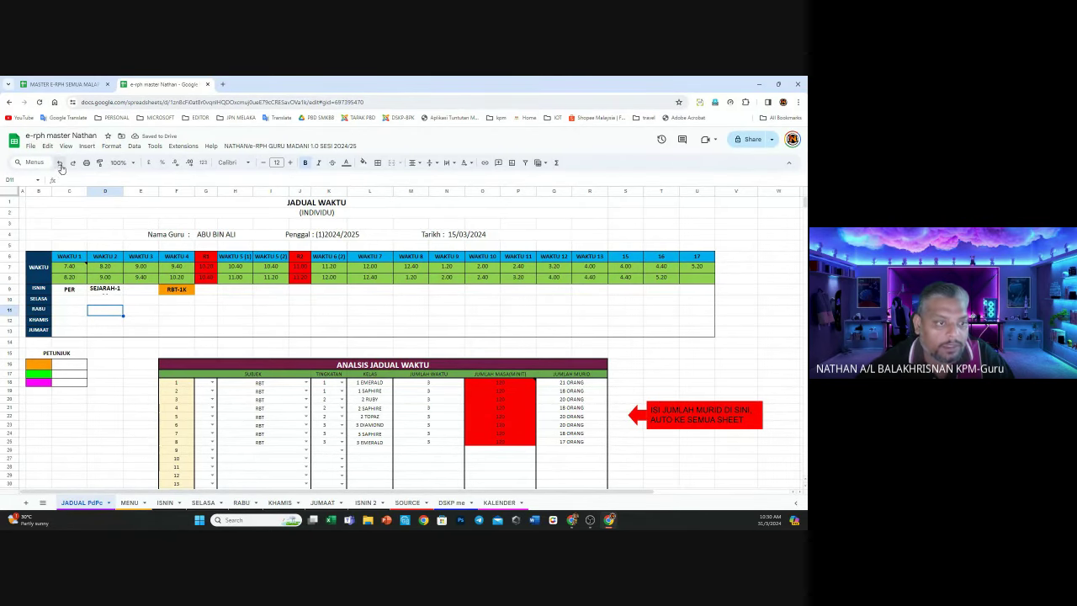
Apply all borders to the timetable block C9:U13
drag(69, 289, 695, 336)
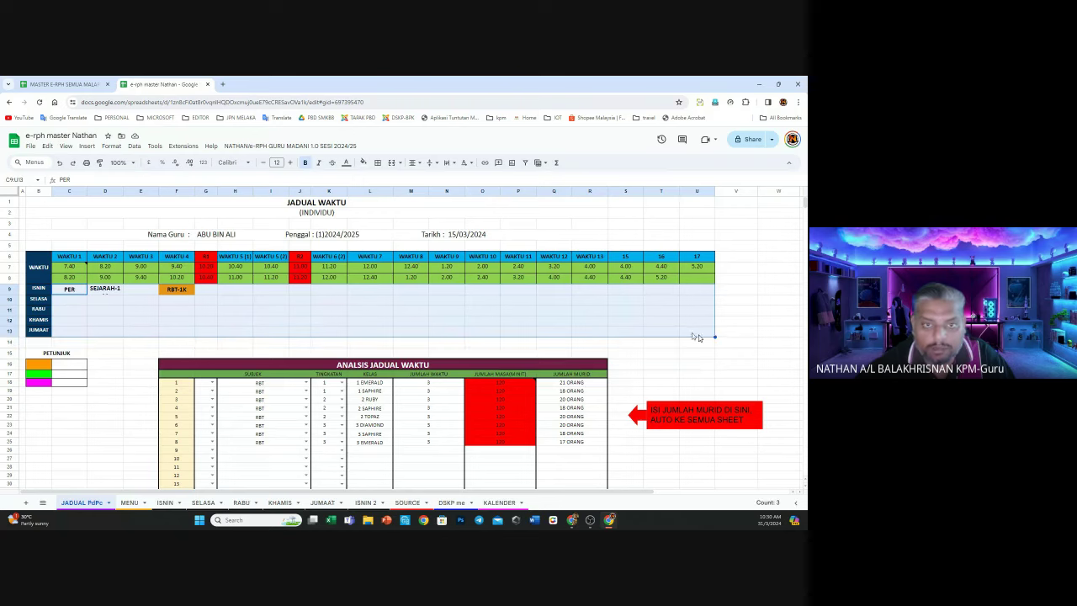
click(378, 164)
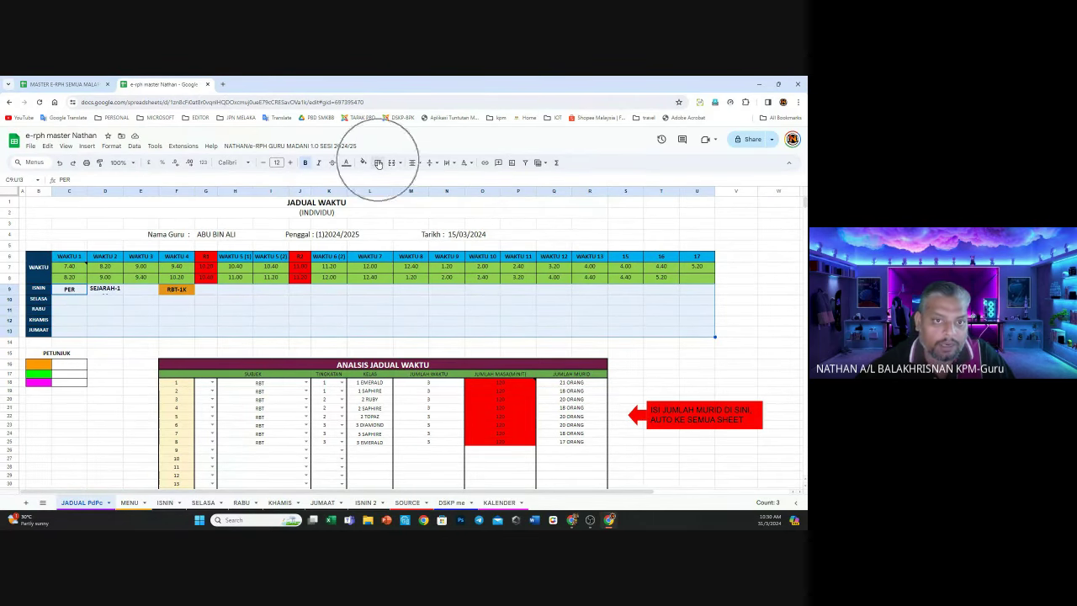
click(378, 163)
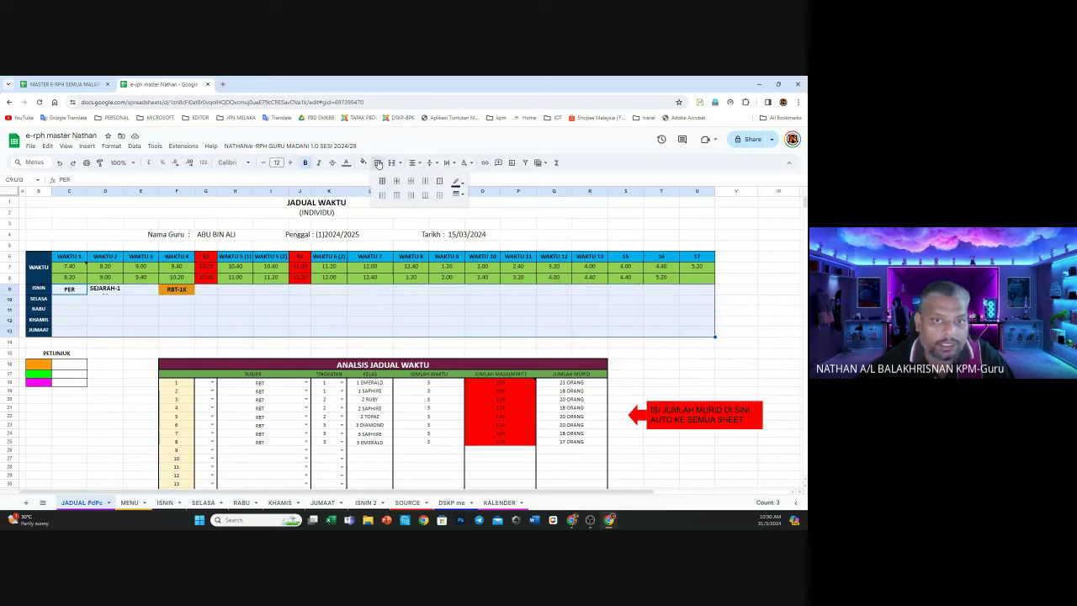
click(382, 181)
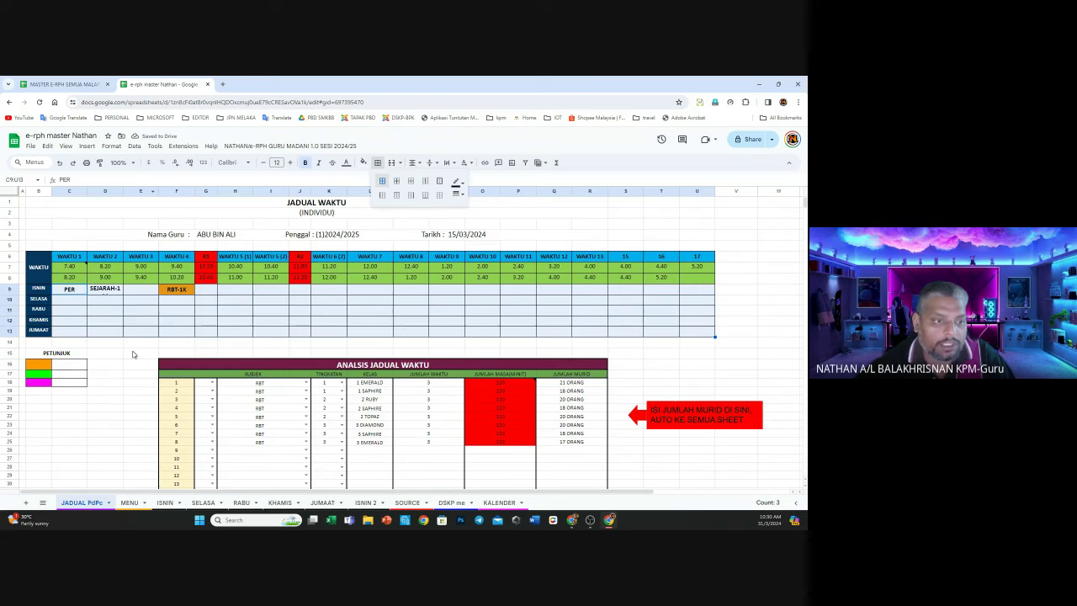
Merge D9:E9 for SEJARAH-1M, then undo the merge and the border edits
click(118, 290)
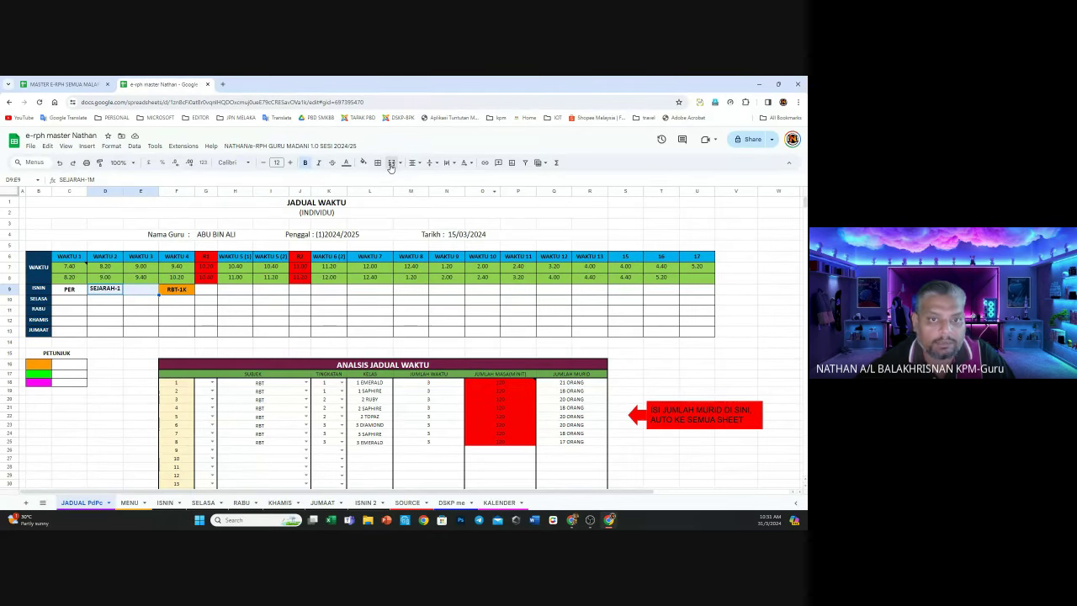
click(391, 162)
click(119, 301)
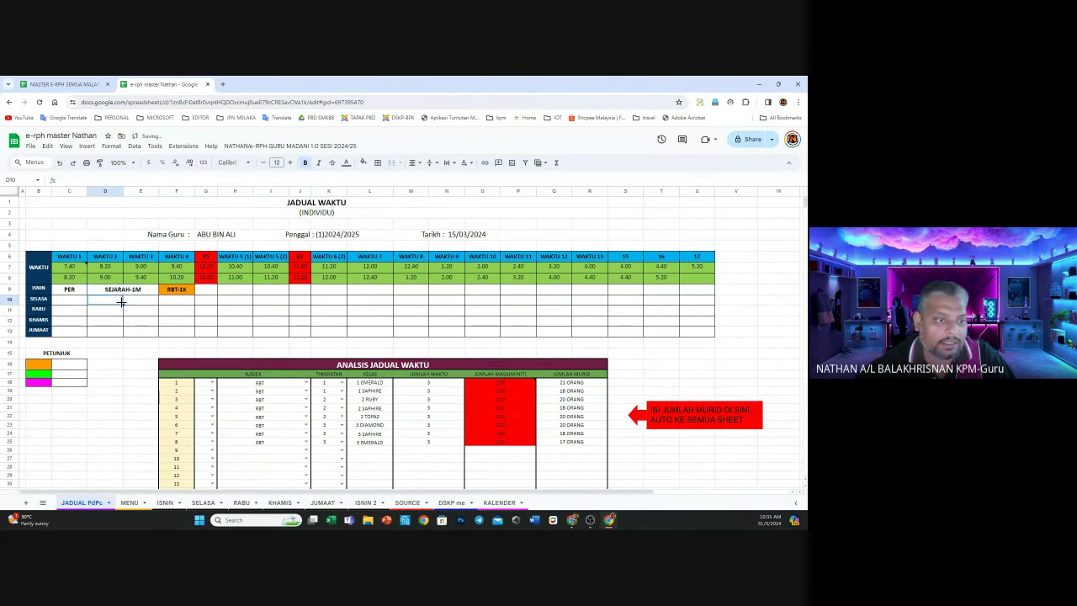
click(61, 162)
click(61, 162)
click(60, 163)
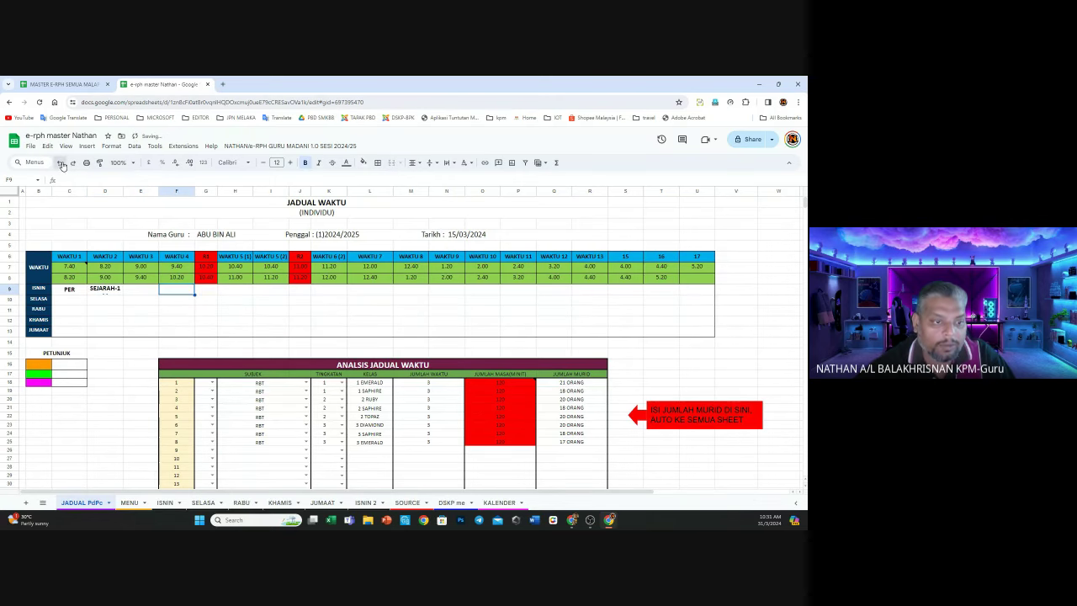
click(61, 163)
click(61, 163)
Undo until the filled timetable with orange RBT classes Monday to Friday returns
click(60, 162)
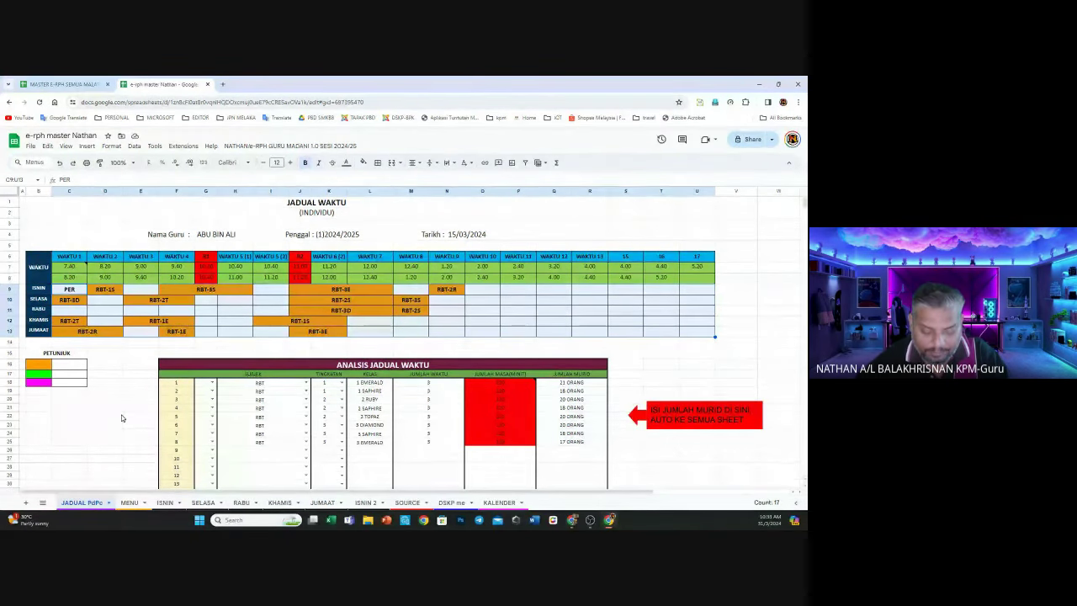
Overwrite the row-4 Nama Guru header with the new teacher's full name
double_click(242, 234)
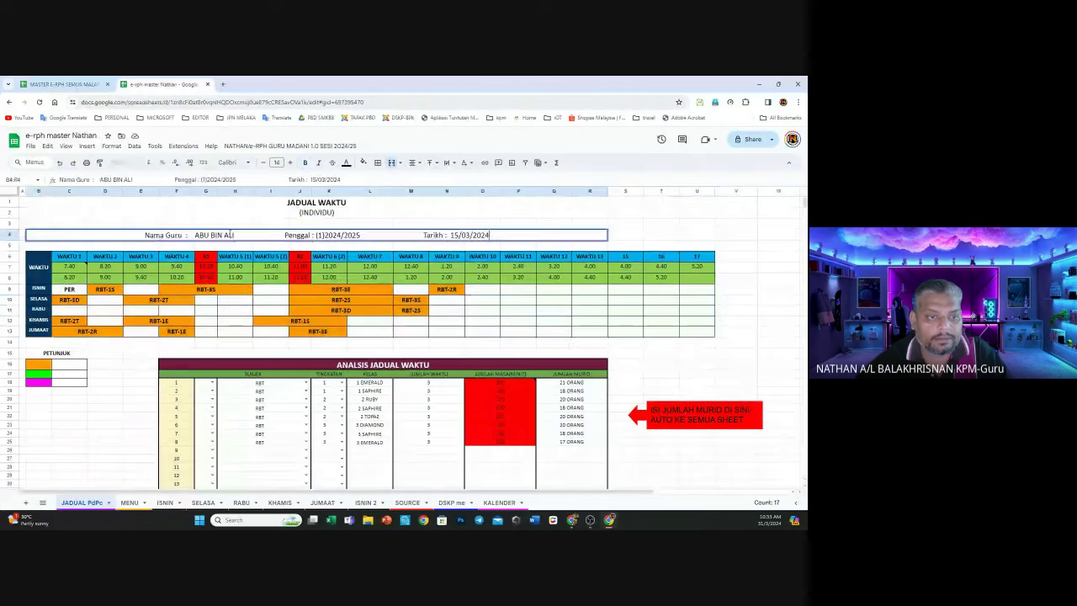
drag(242, 235, 192, 235)
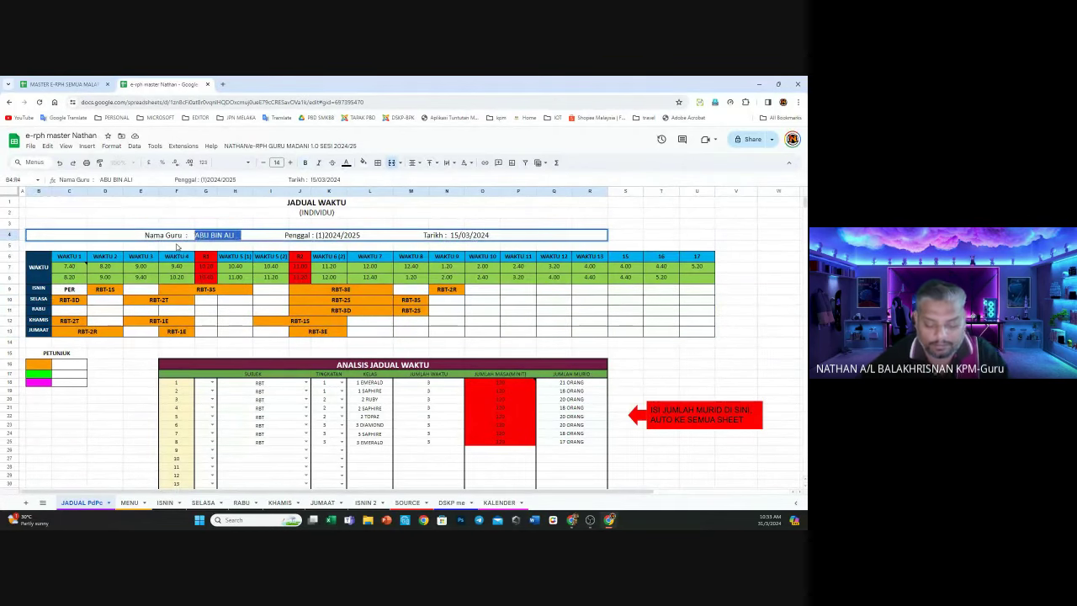
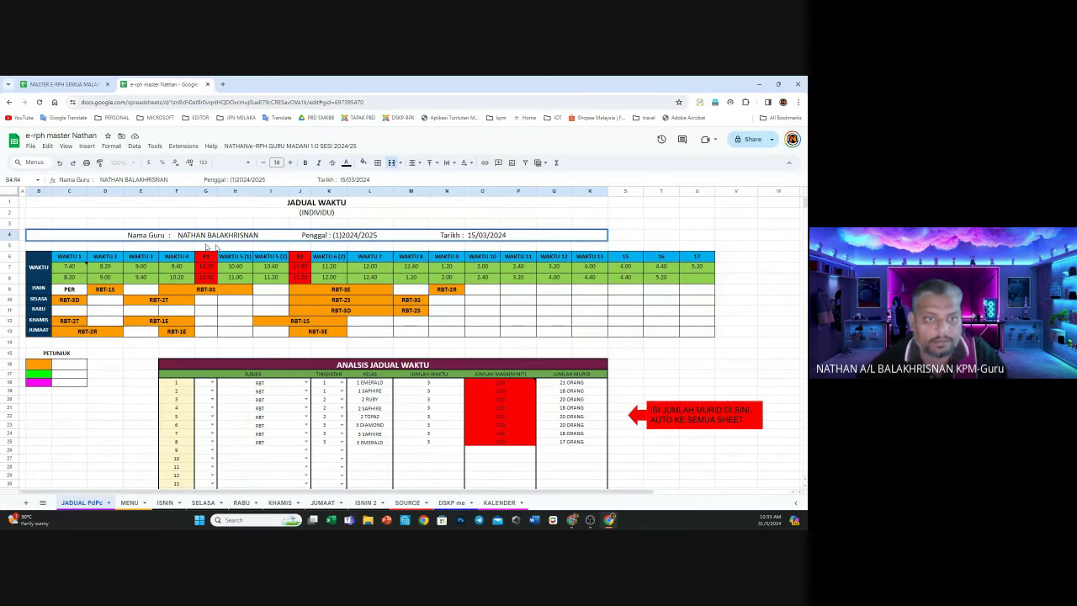
click(130, 366)
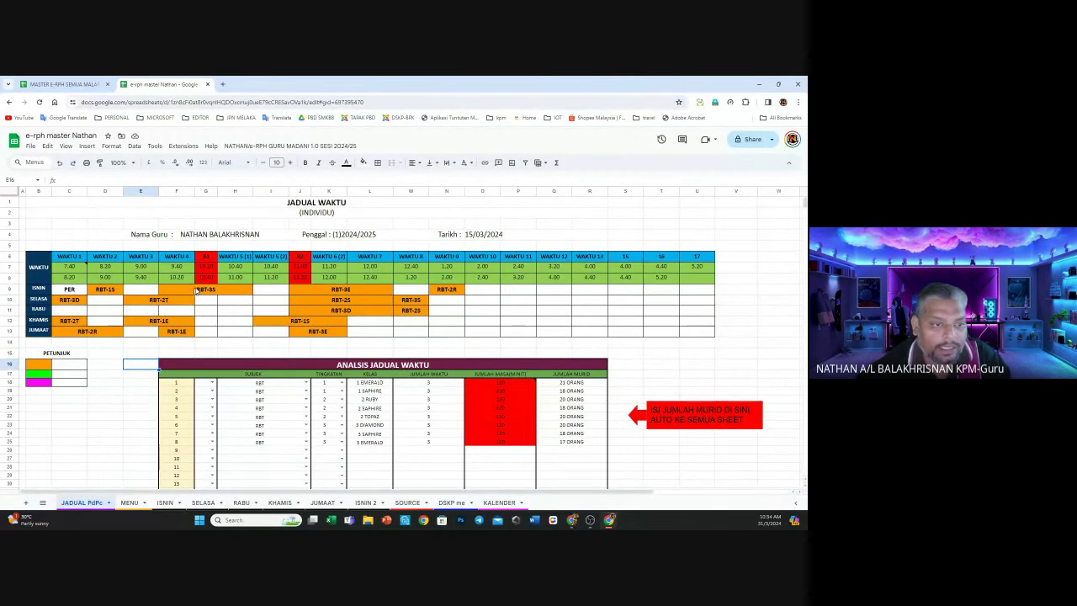
click(206, 290)
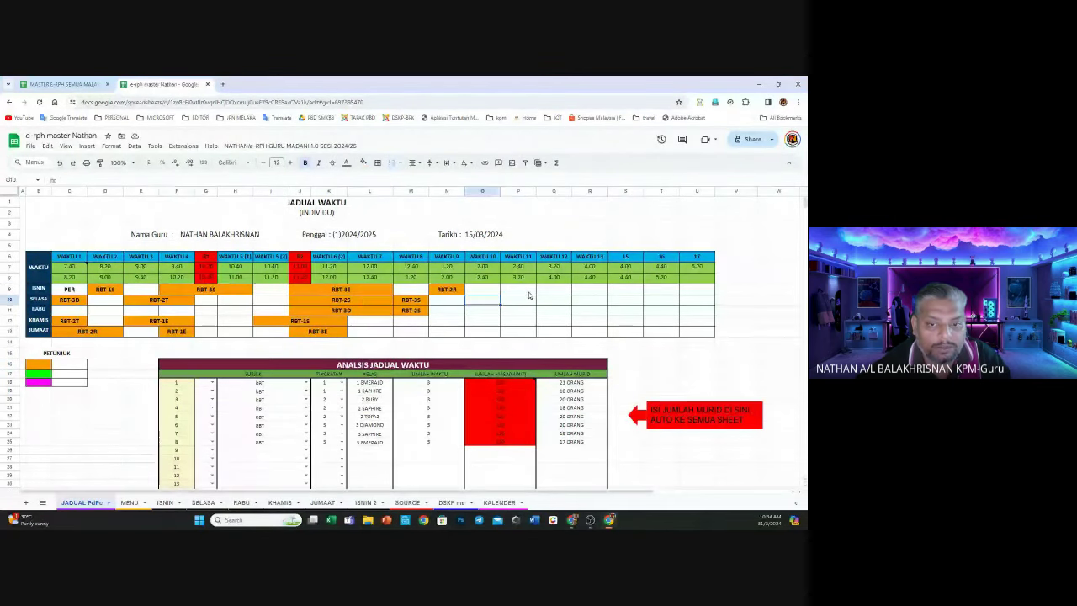
click(530, 293)
text(T)
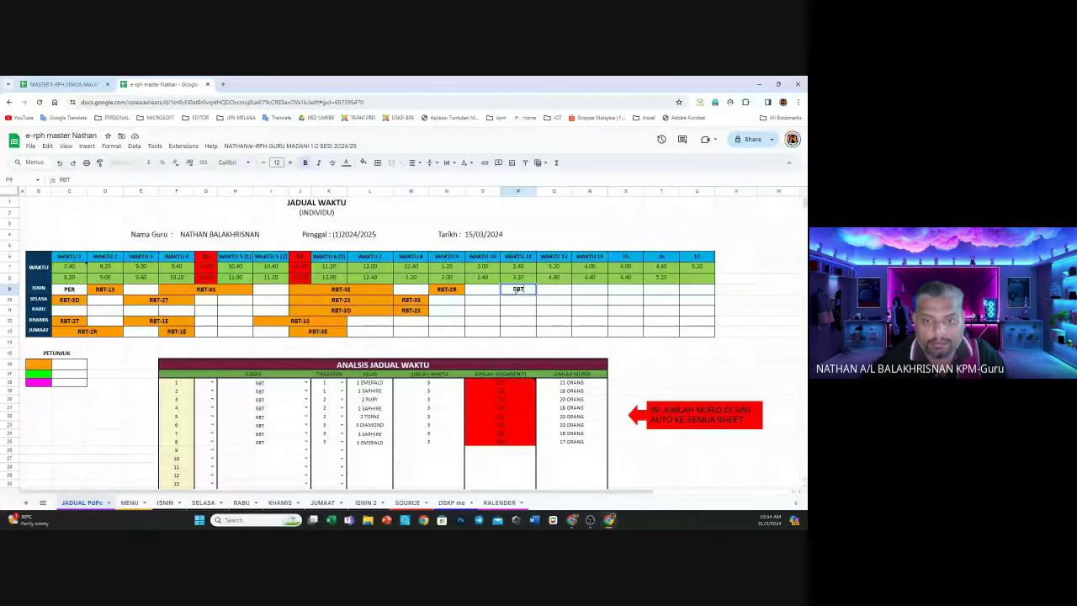
click(530, 314)
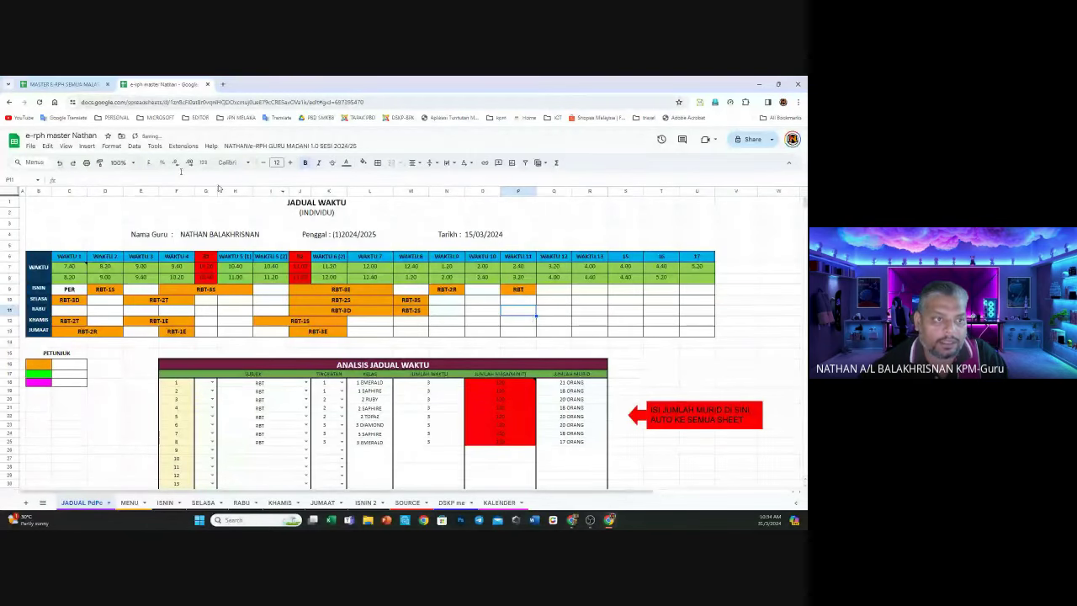
click(60, 166)
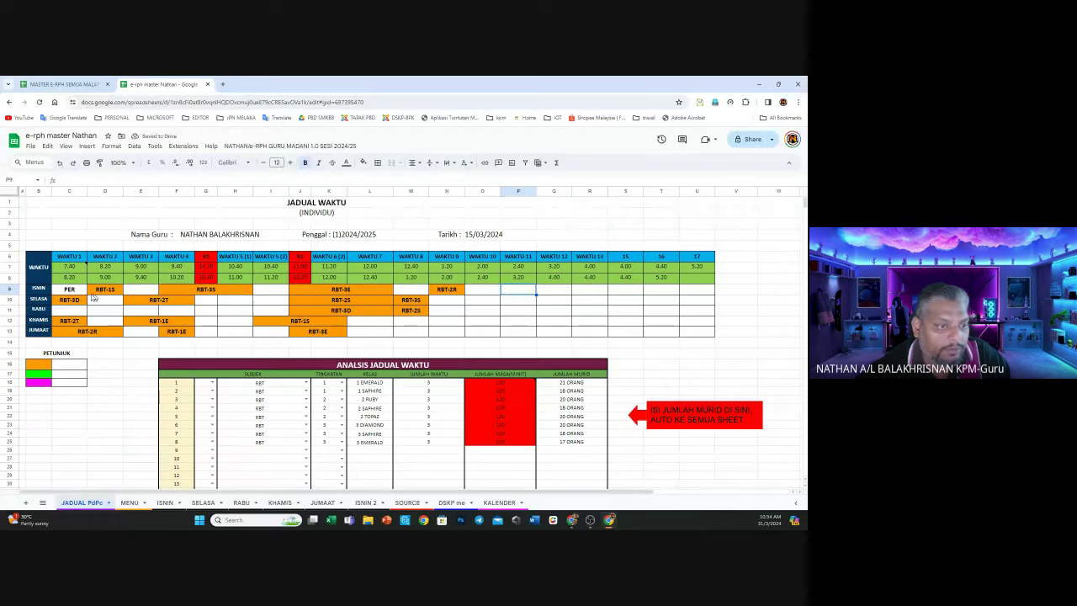
drag(67, 294, 692, 334)
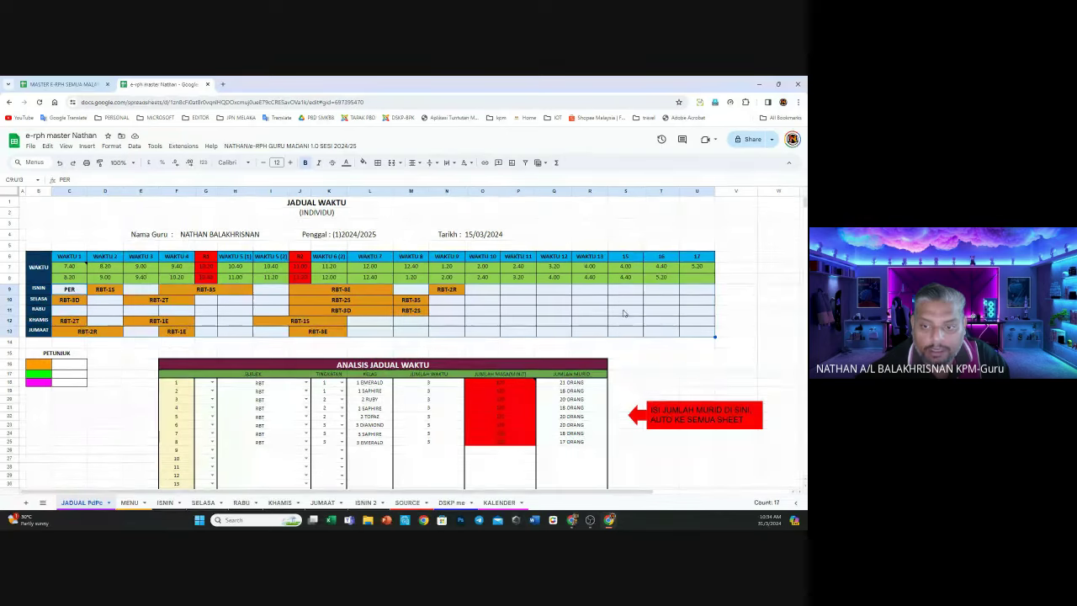
Select C9:U13 and show its Conditional format rules sidebar via the fill colour menu
right_click(624, 317)
mouse_move(673, 500)
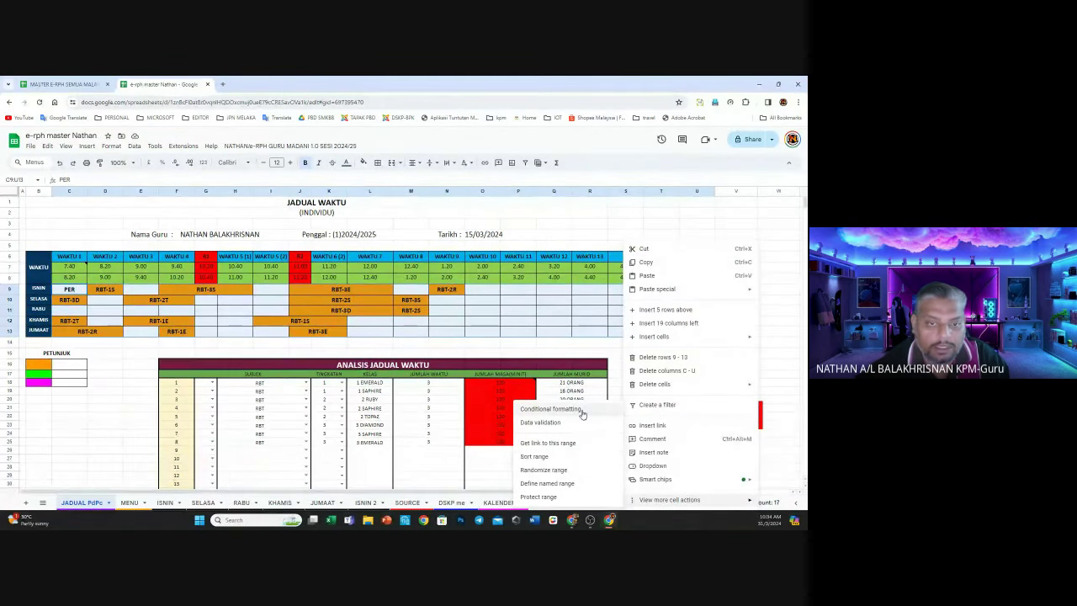
click(566, 217)
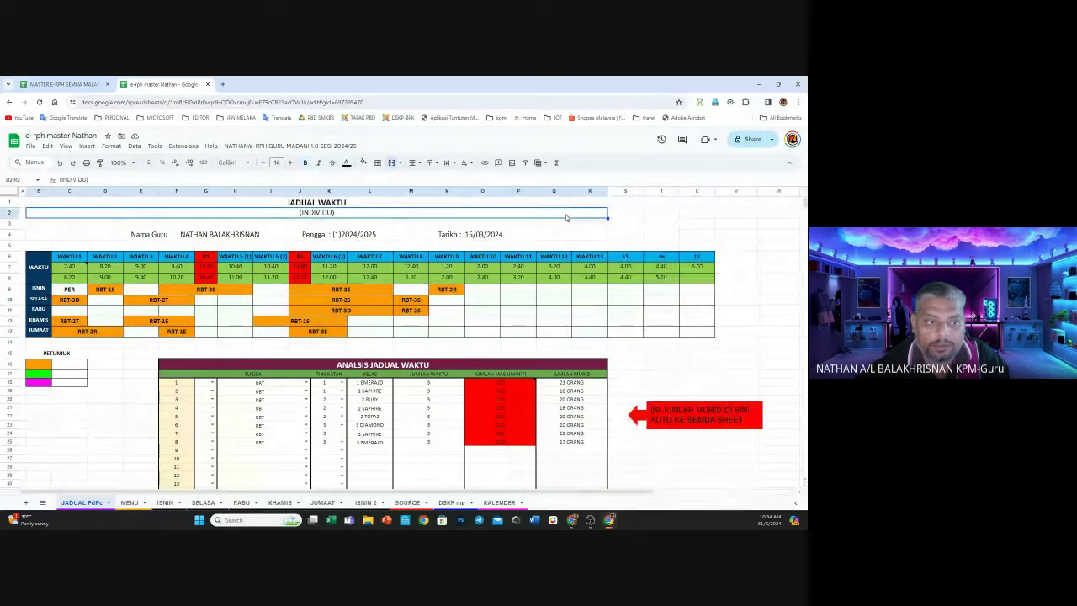
drag(64, 287, 697, 331)
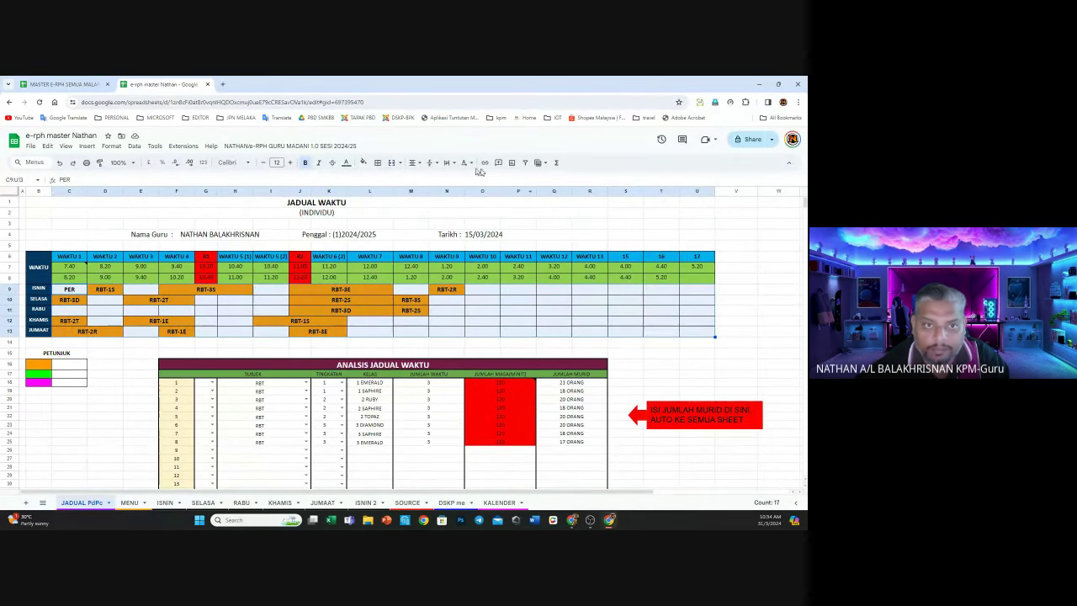
click(364, 164)
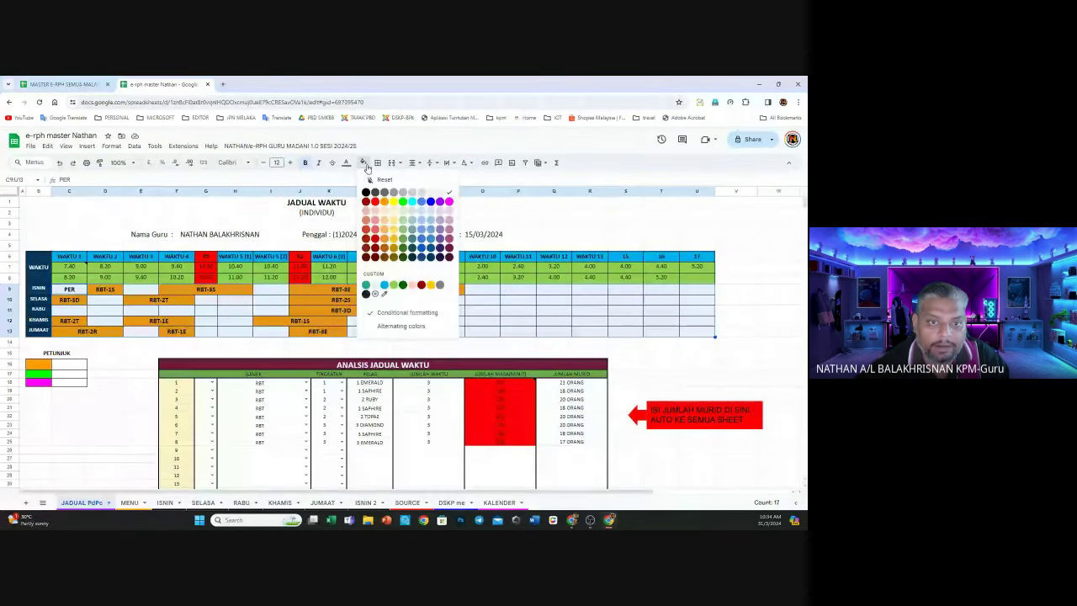
click(415, 313)
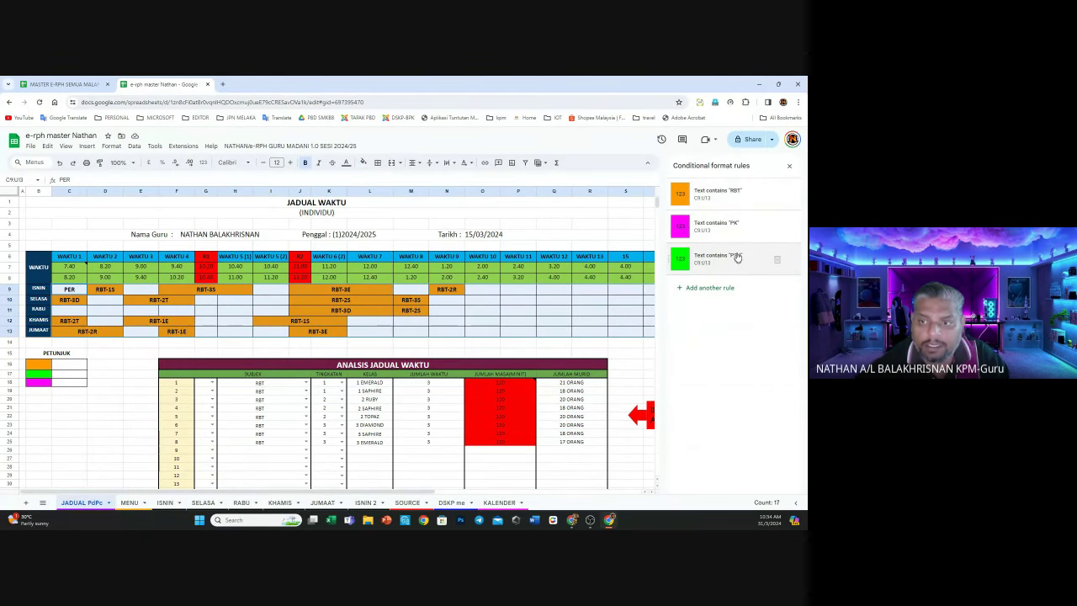
Check the orange RBT rule, then change the magenta PK rule's text to SEJ
click(729, 202)
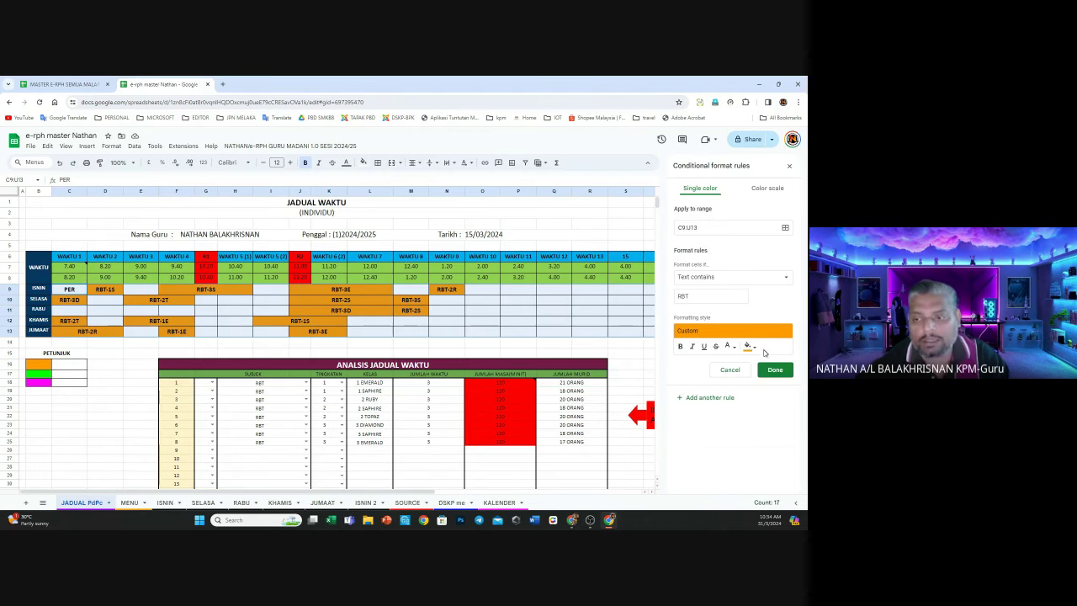
click(769, 371)
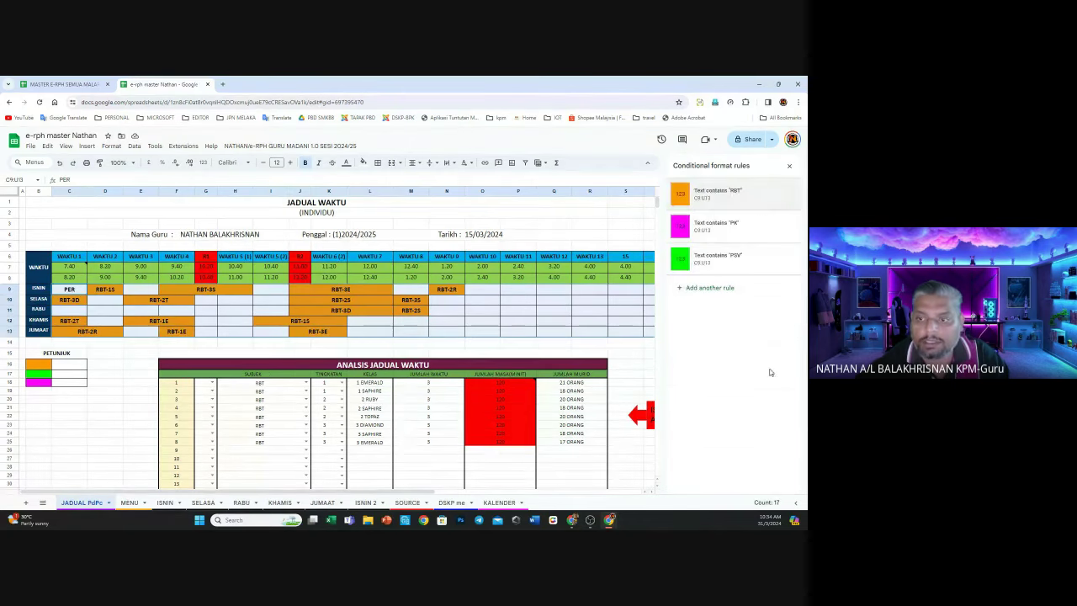
click(732, 227)
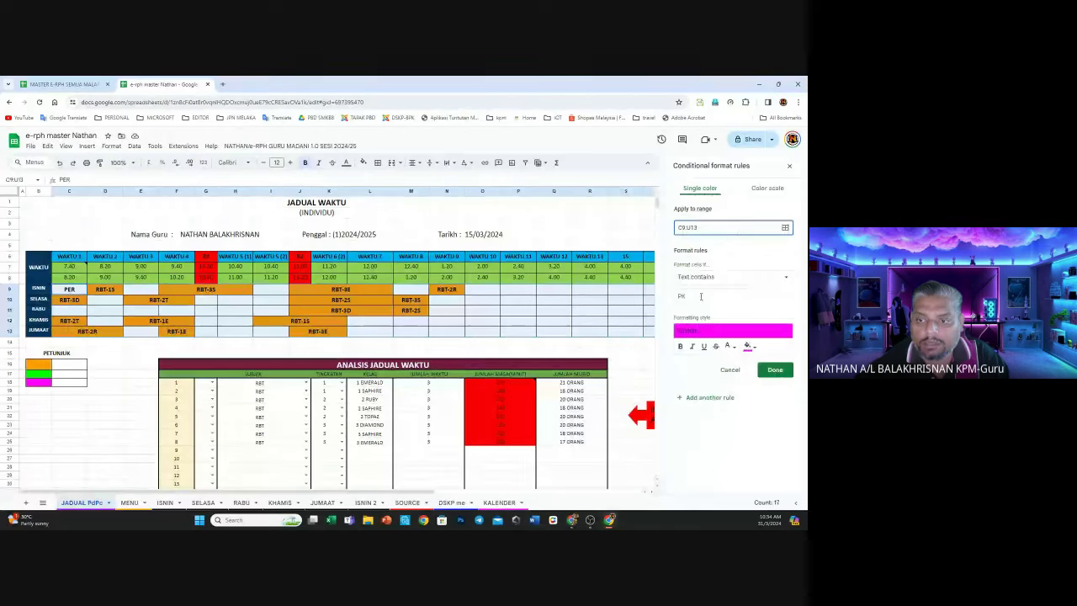
double_click(701, 296)
text(SE)
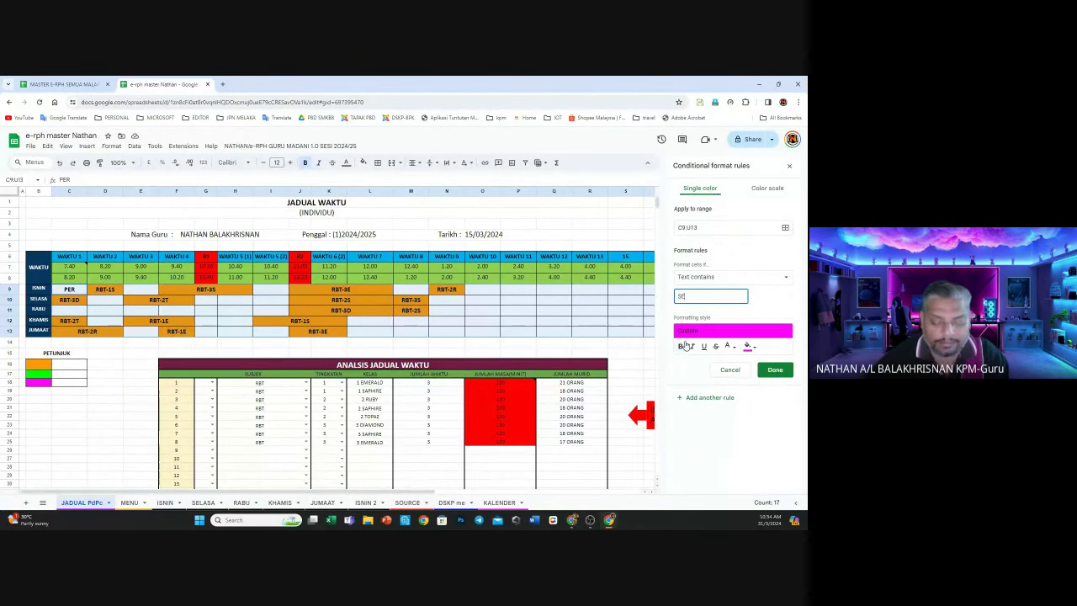
text(J)
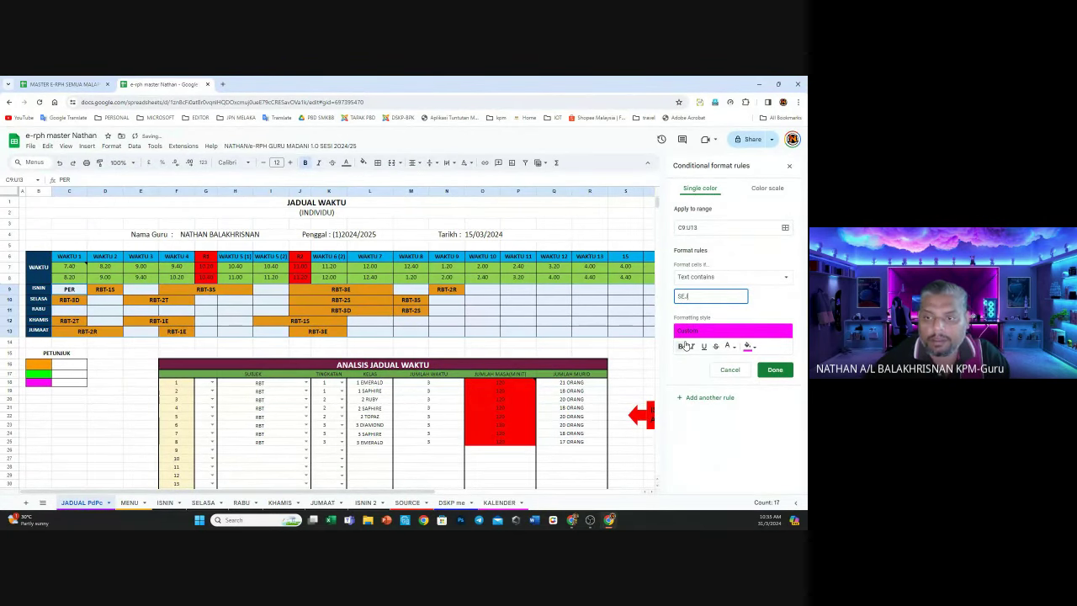
click(775, 369)
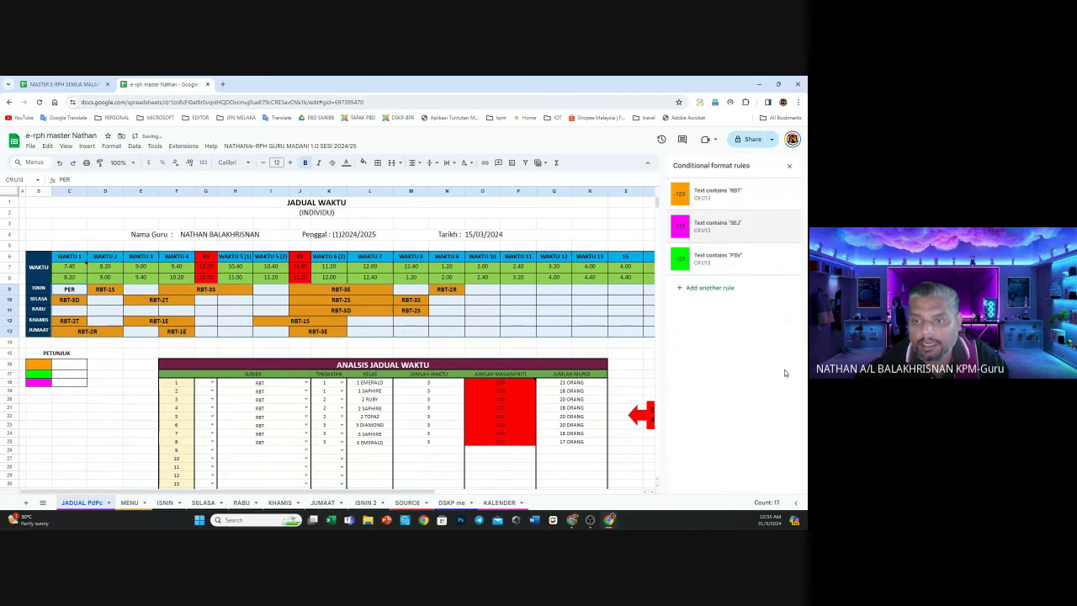
Change the green PSV rule's text to PJK, then select cell P9
click(724, 263)
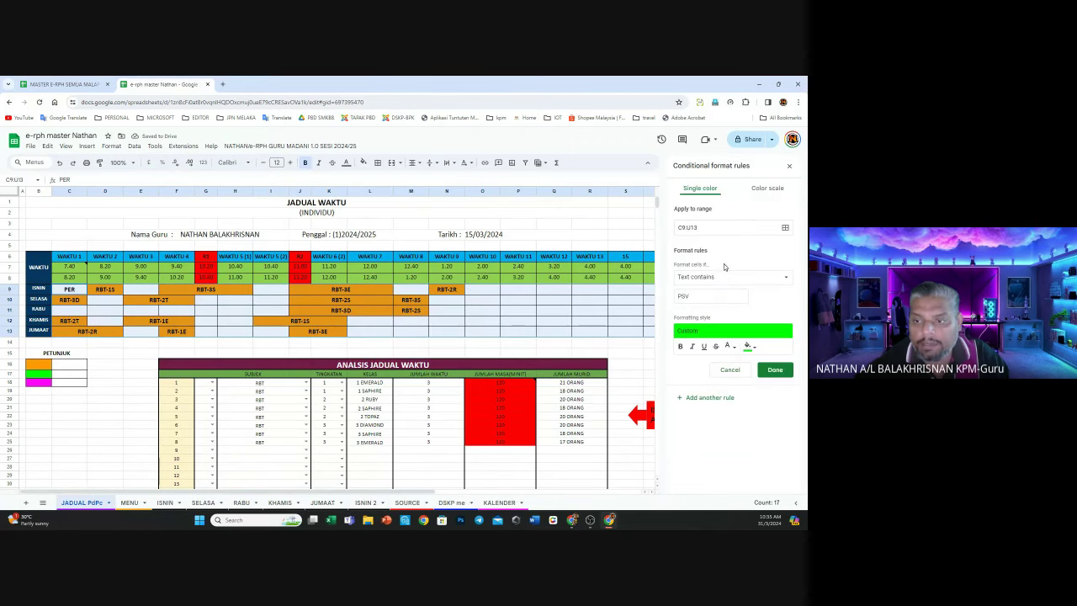
double_click(694, 295)
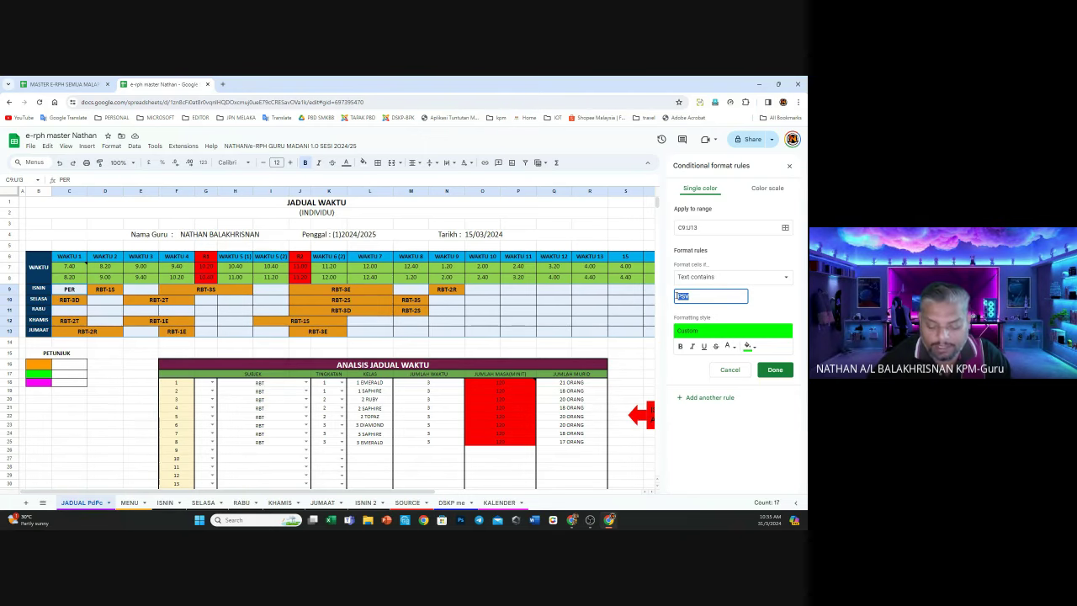
text(PJK)
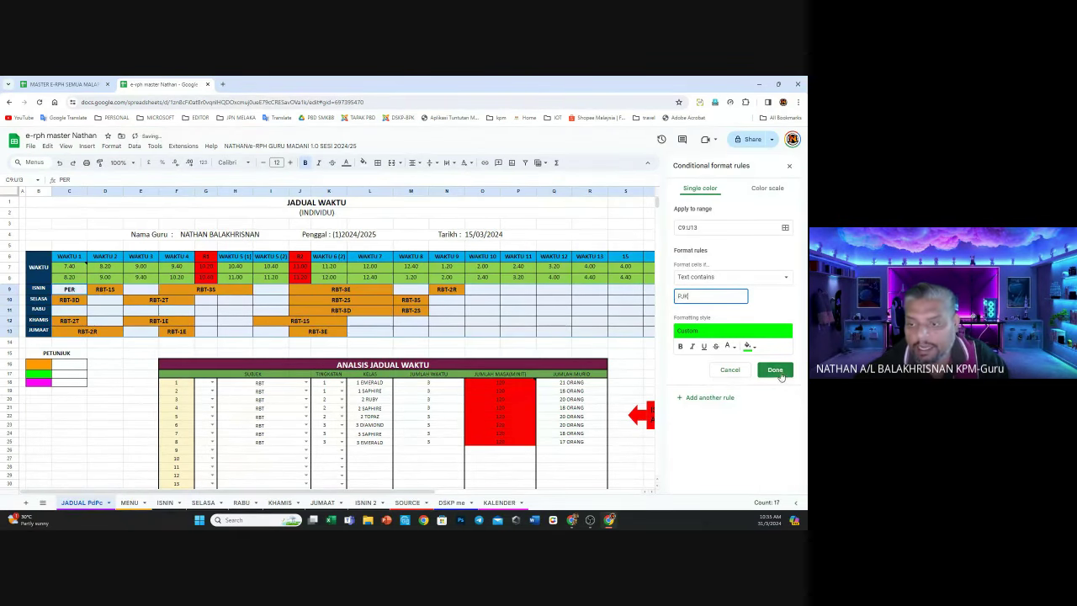
click(775, 369)
click(518, 289)
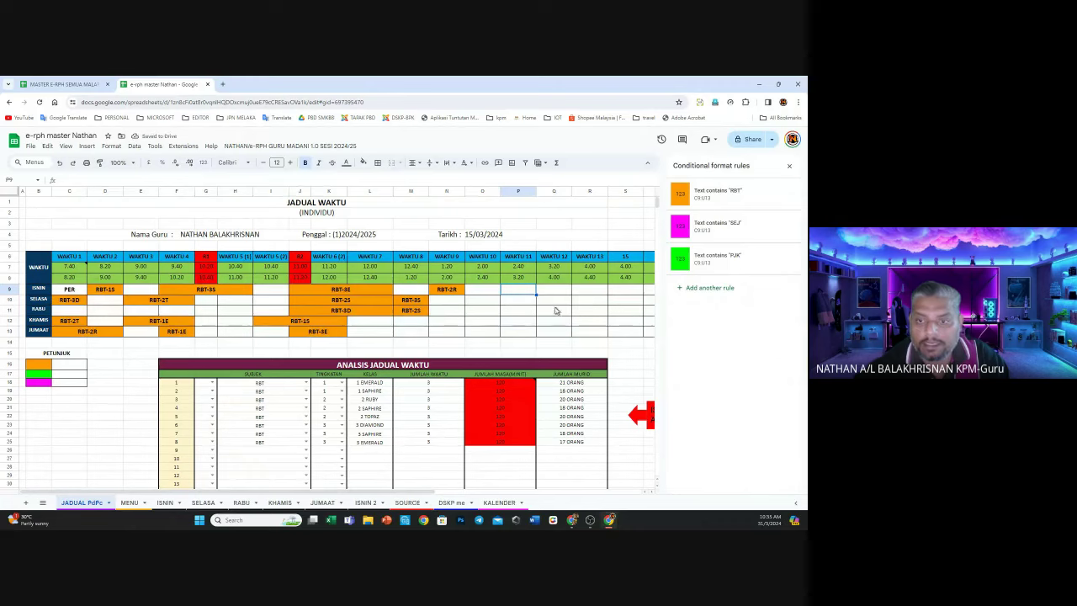
Enter PJK in cell P9 on the Isnin row
click(789, 165)
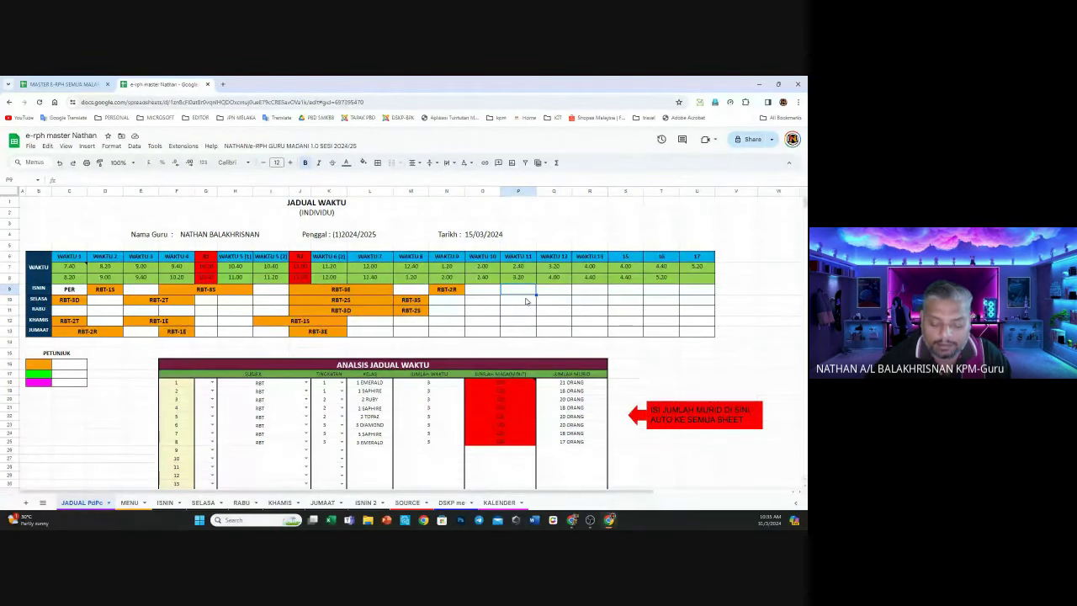
text(J)
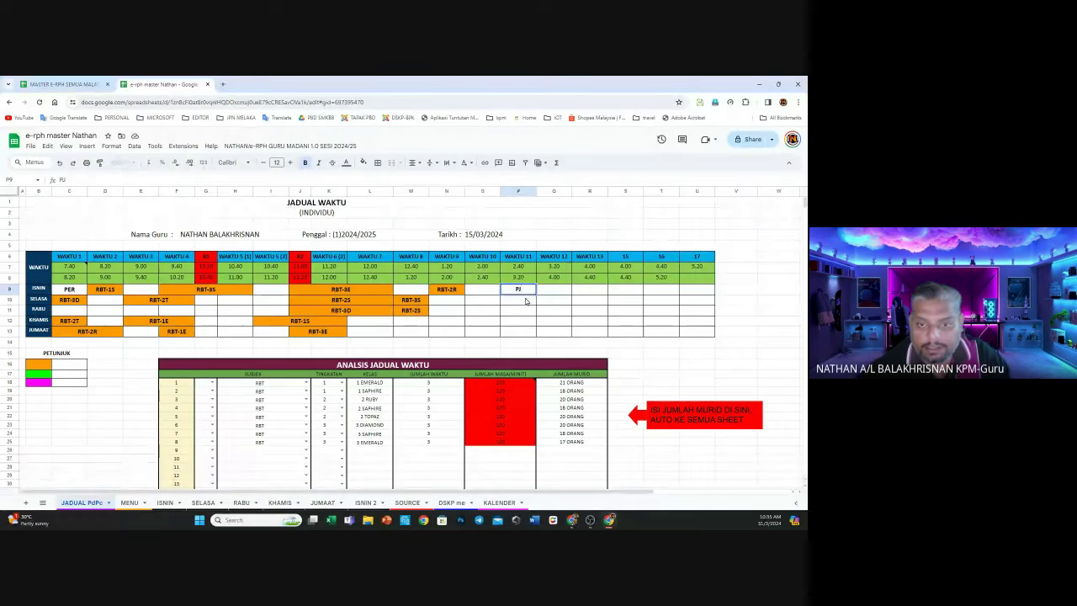
key(Return)
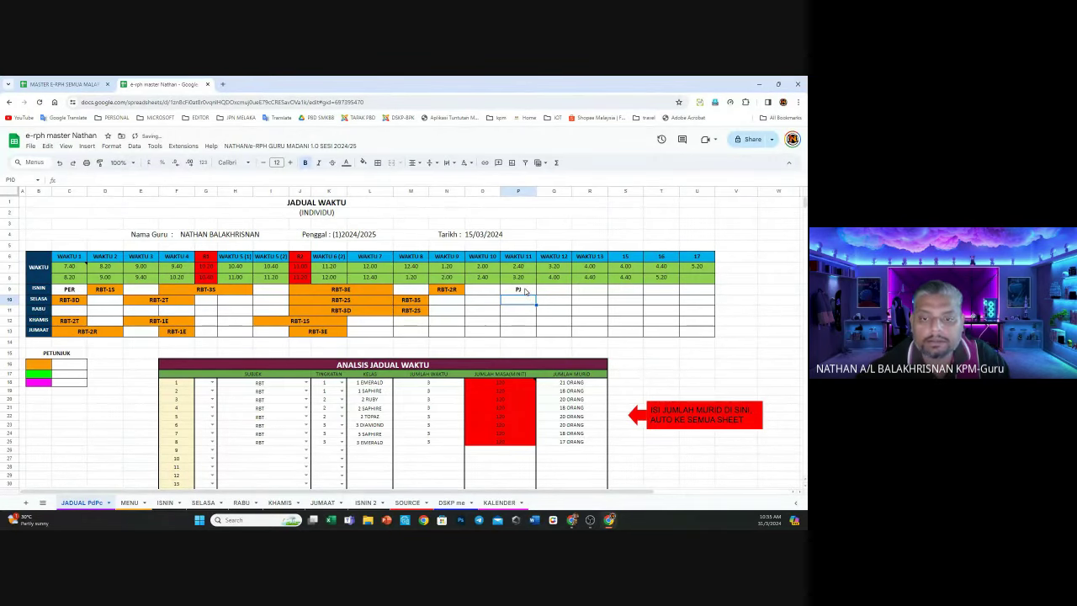
click(524, 288)
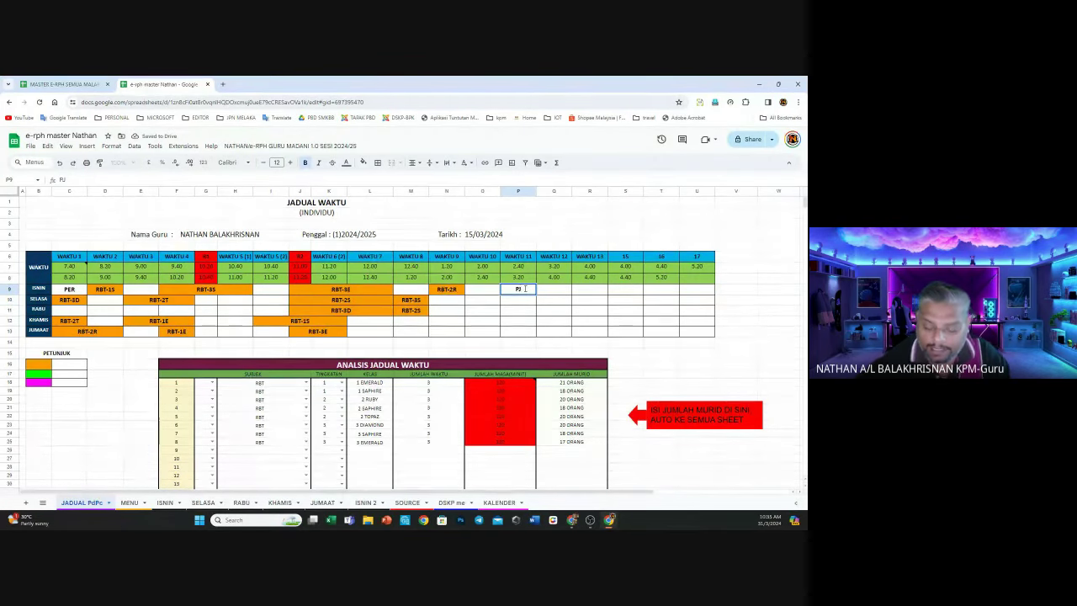
text(PJK)
key(Return)
key(Return)
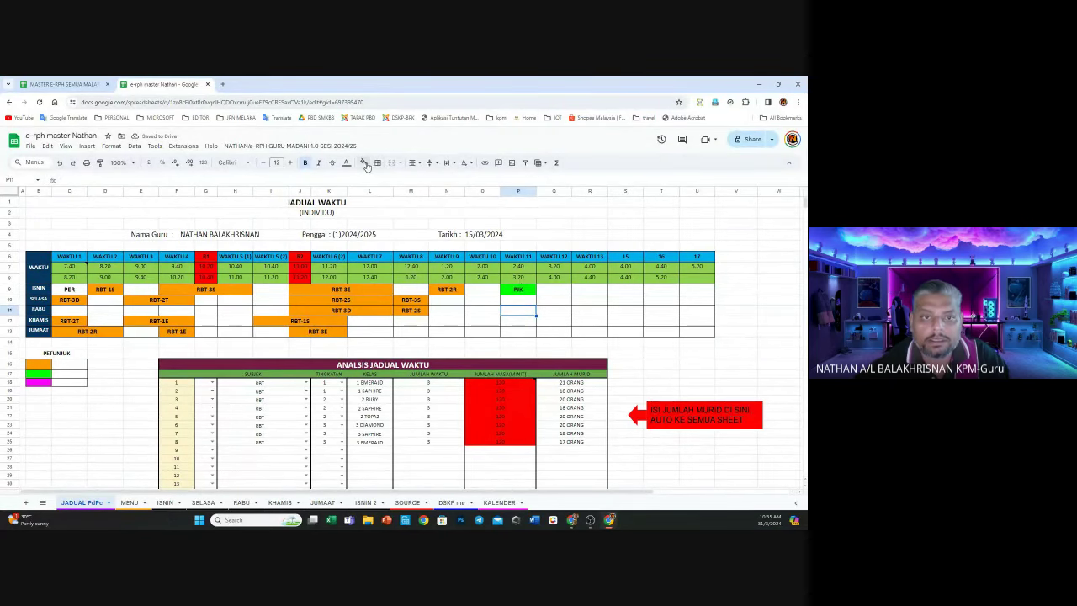
Enter SEJ-1M in O12 on the Khamis row and complete P9 as PJK-4M
click(367, 166)
click(434, 311)
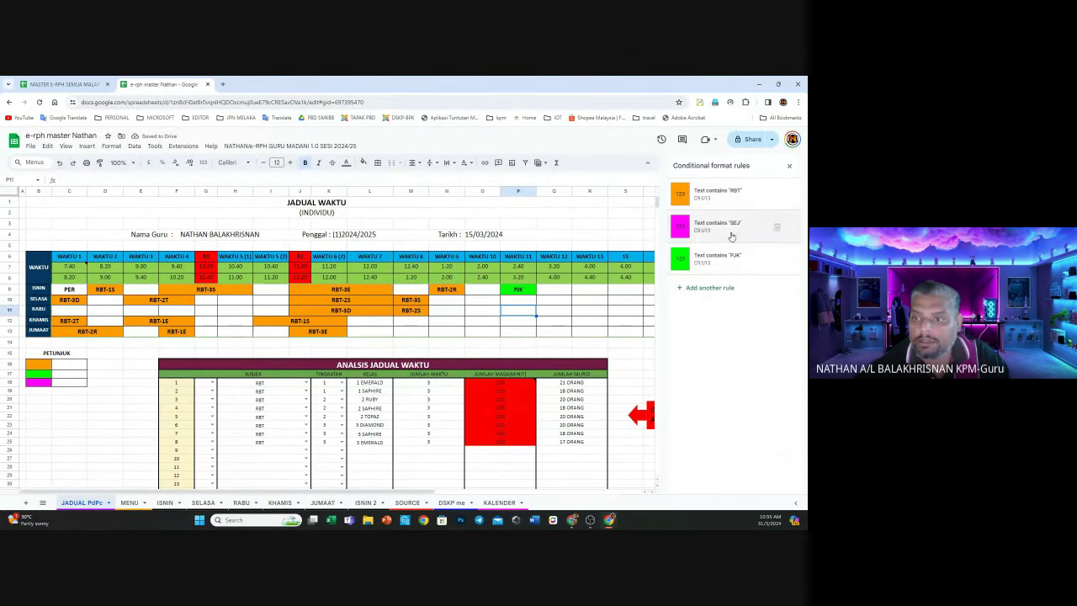
click(481, 323)
text(S)
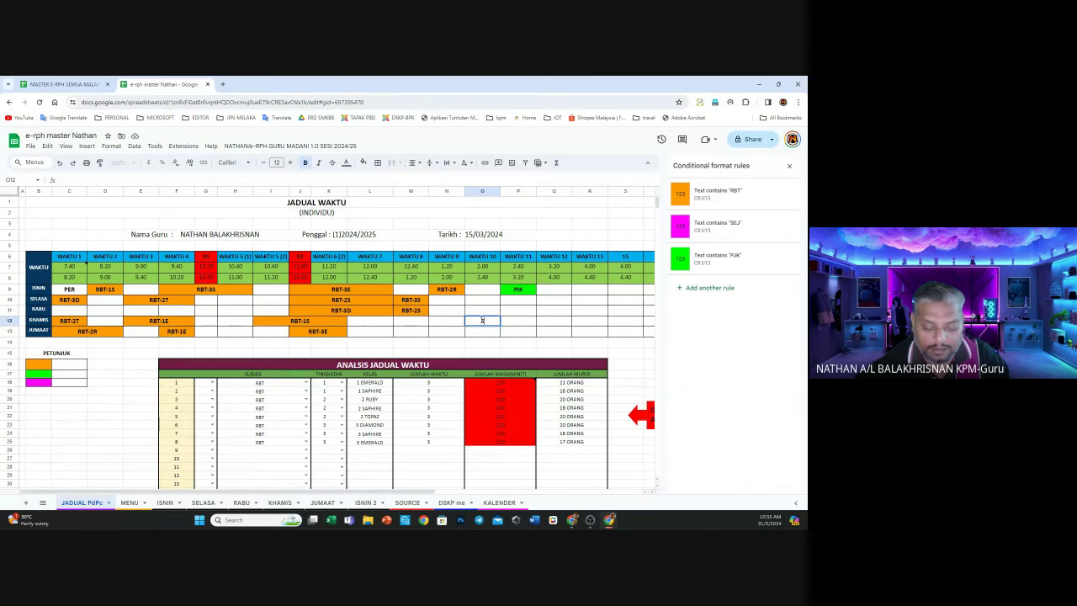
text(EJ)
click(526, 323)
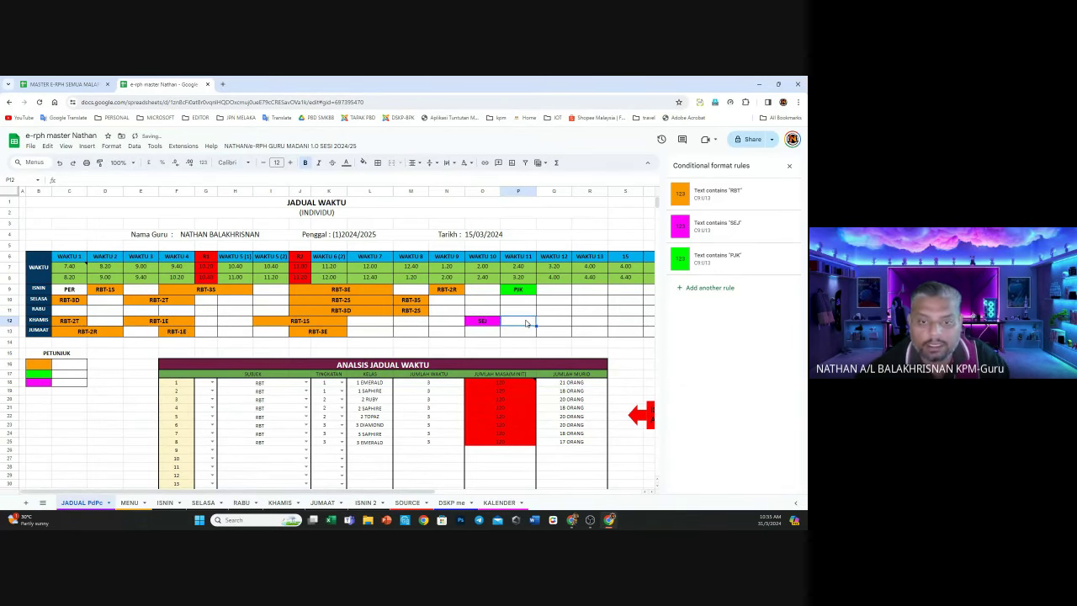
click(490, 321)
text(-1M)
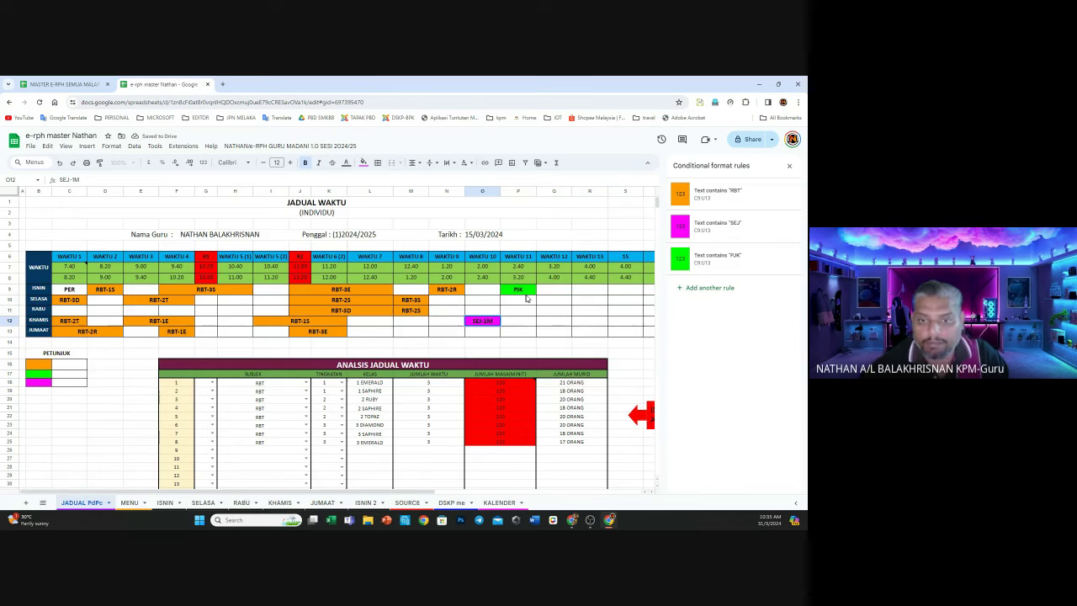
click(517, 290)
text(-)
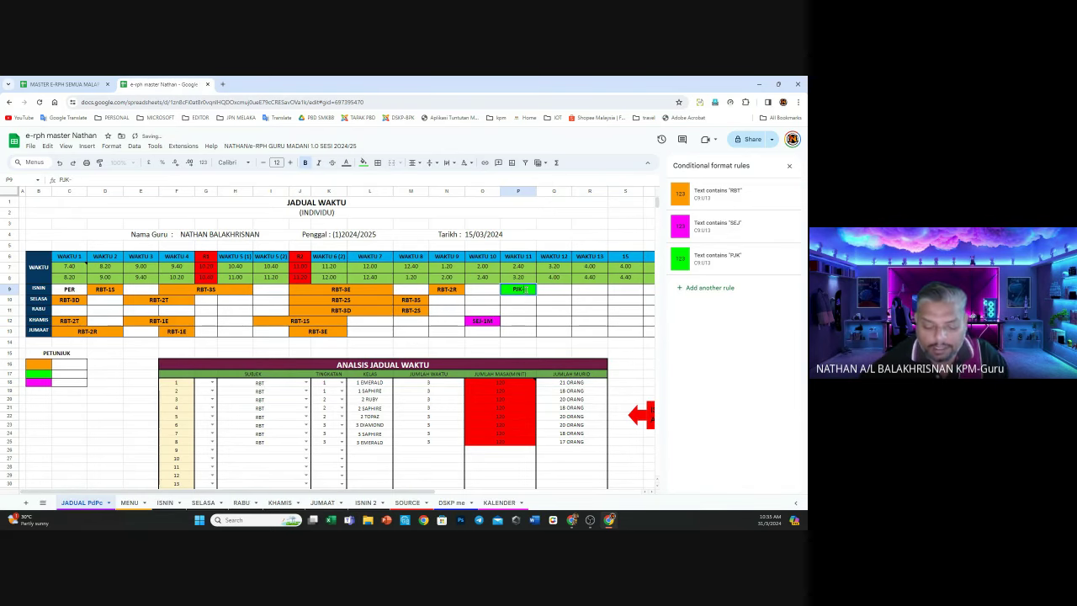
text(4M)
click(553, 311)
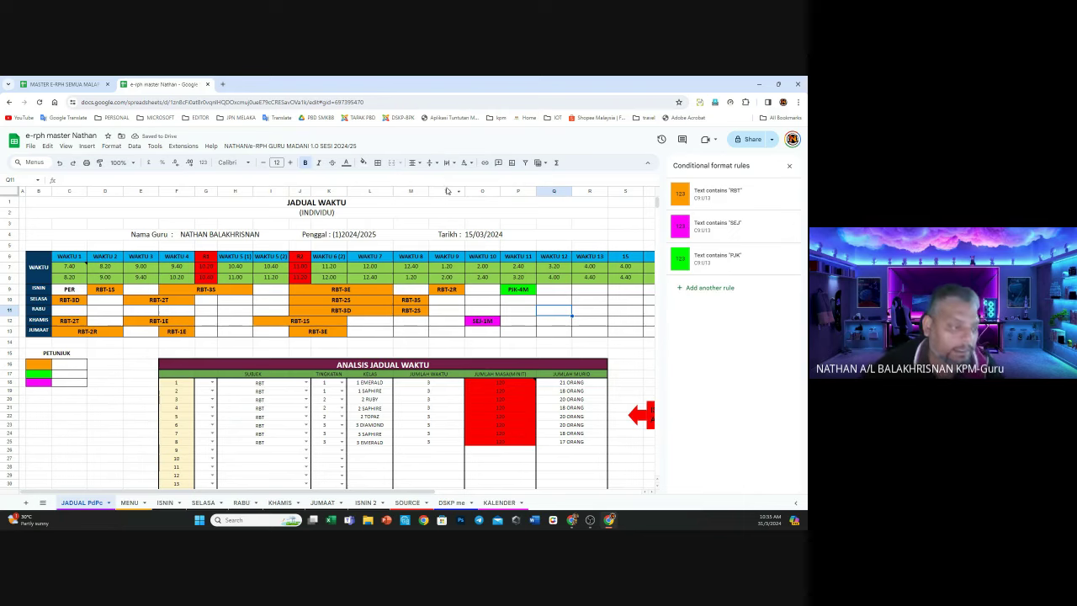
Close the Conditional format rules sidebar to show the full JADUAL PdPc timetable and note box
click(791, 167)
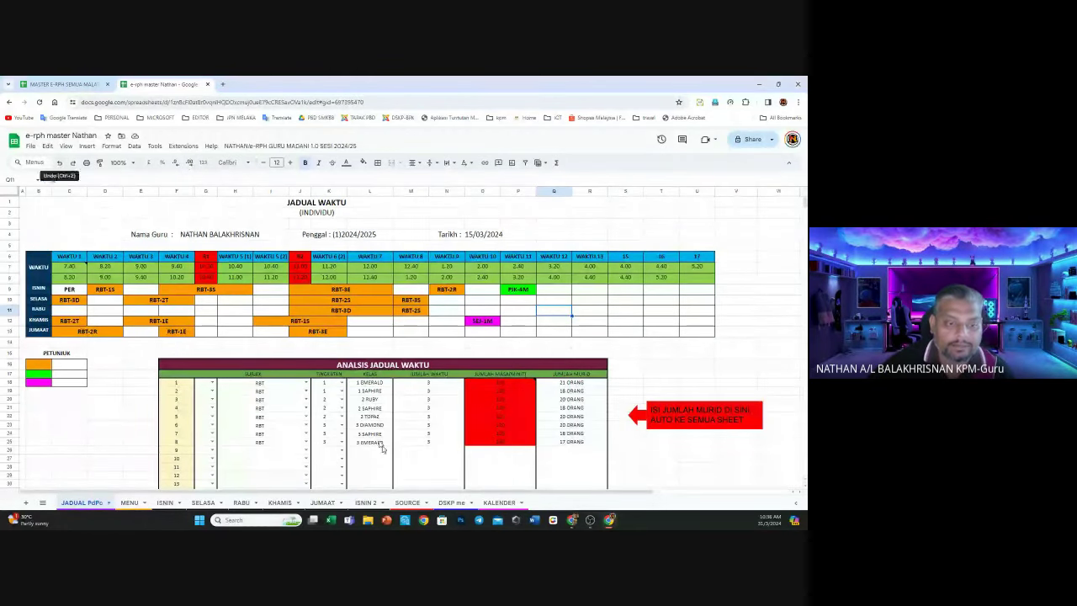
Clear sample SUBJEK, TINGKATAN, KELAS and period entries in rows 18–25, undoing the period-count deletion
drag(286, 387, 283, 451)
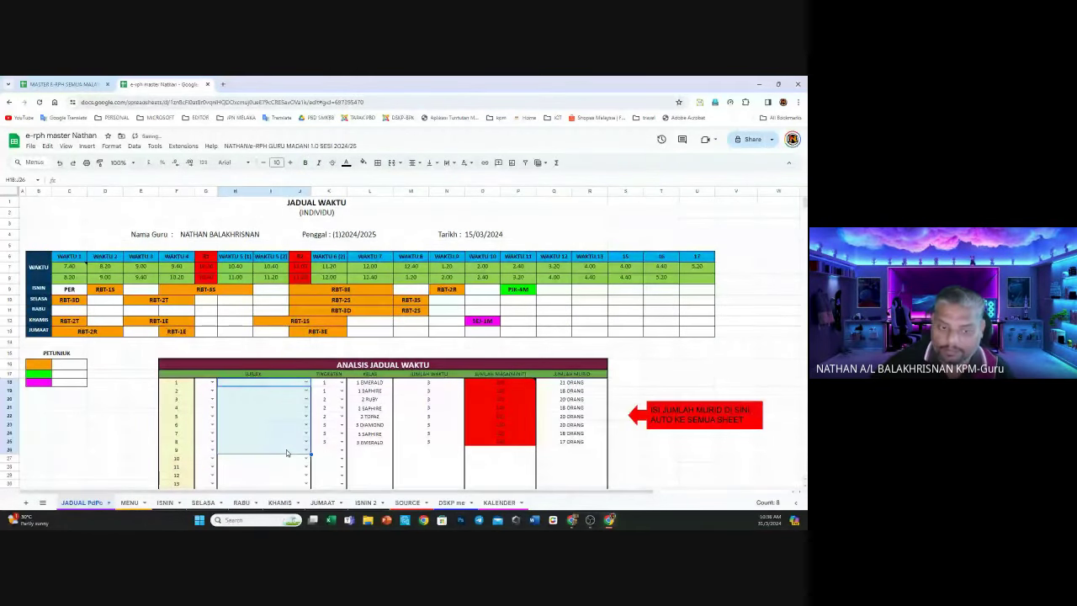
key(Delete)
drag(326, 382, 323, 444)
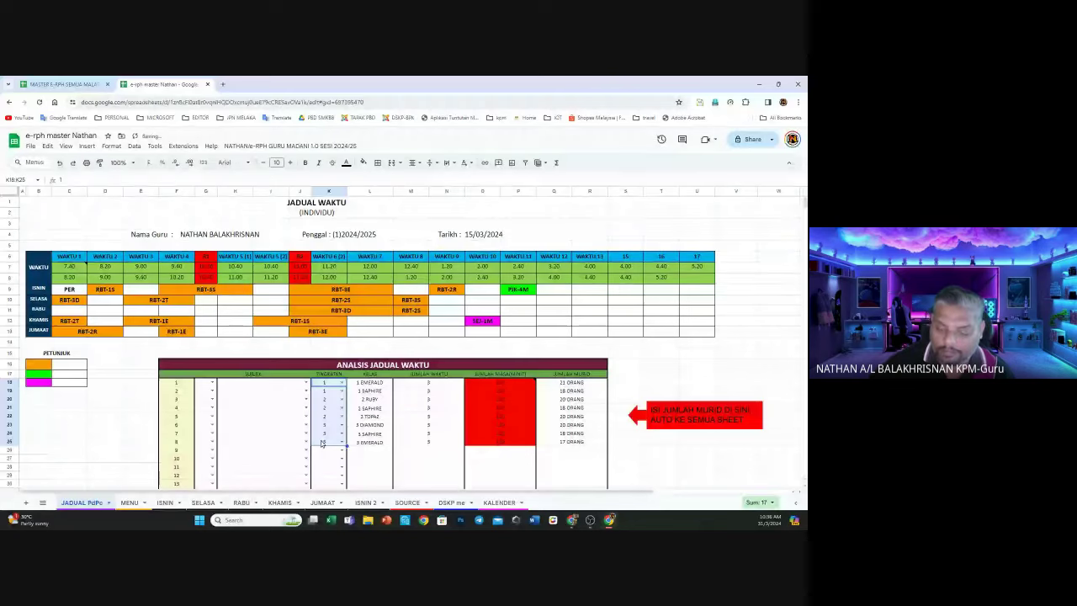
key(Delete)
key(Right)
drag(364, 384, 361, 442)
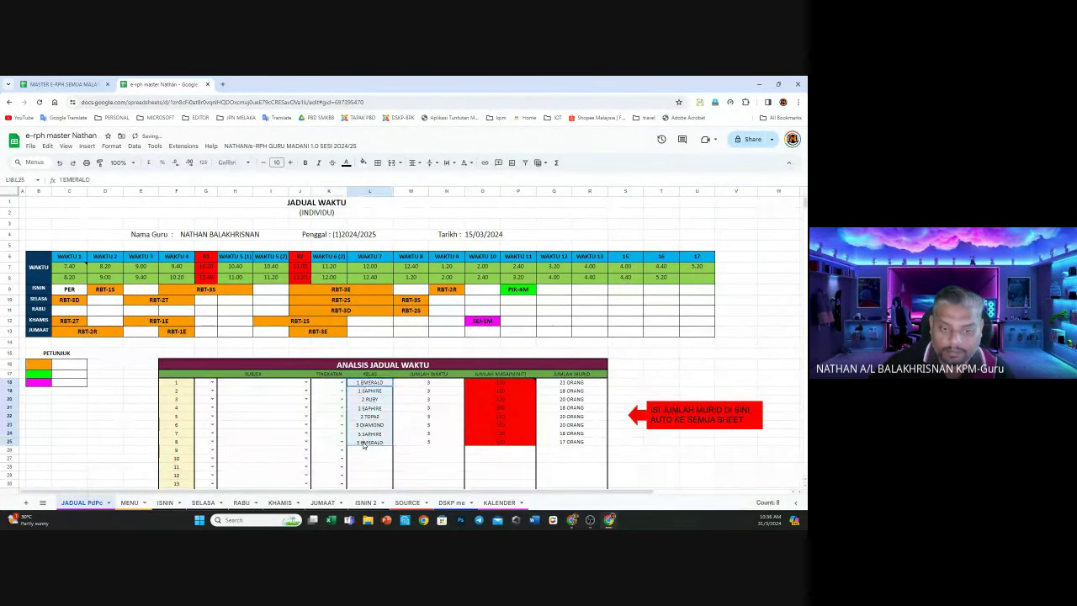
key(Delete)
drag(439, 383, 430, 444)
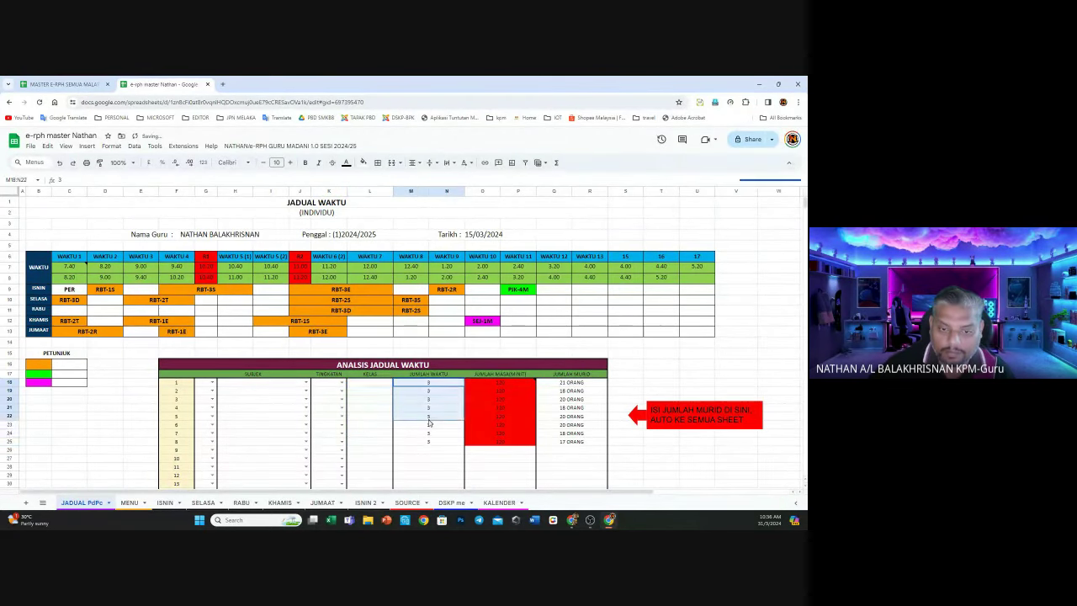
key(Delete)
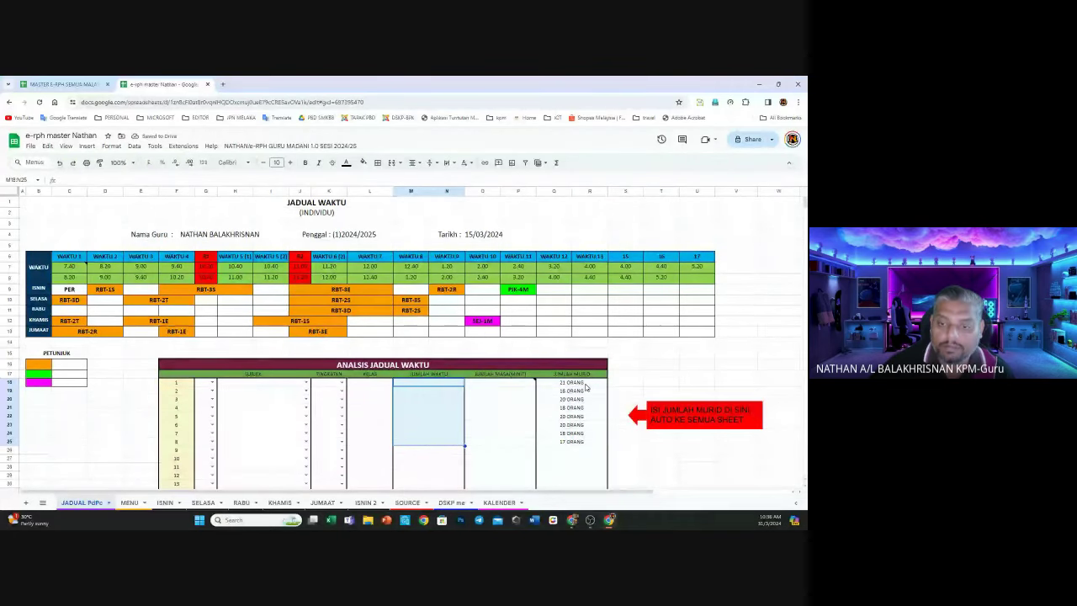
drag(587, 384, 589, 444)
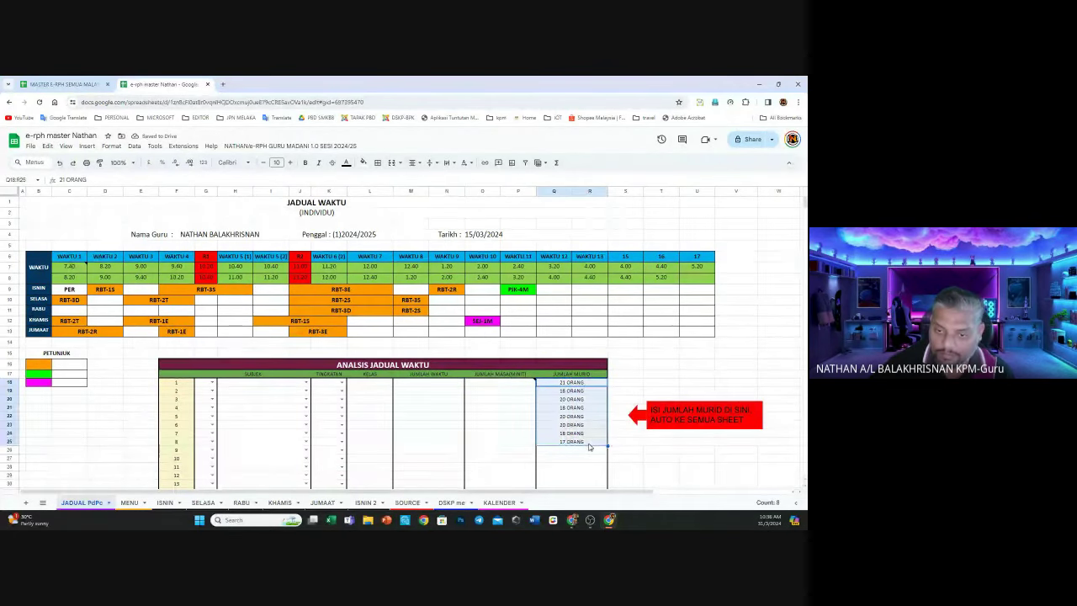
click(58, 165)
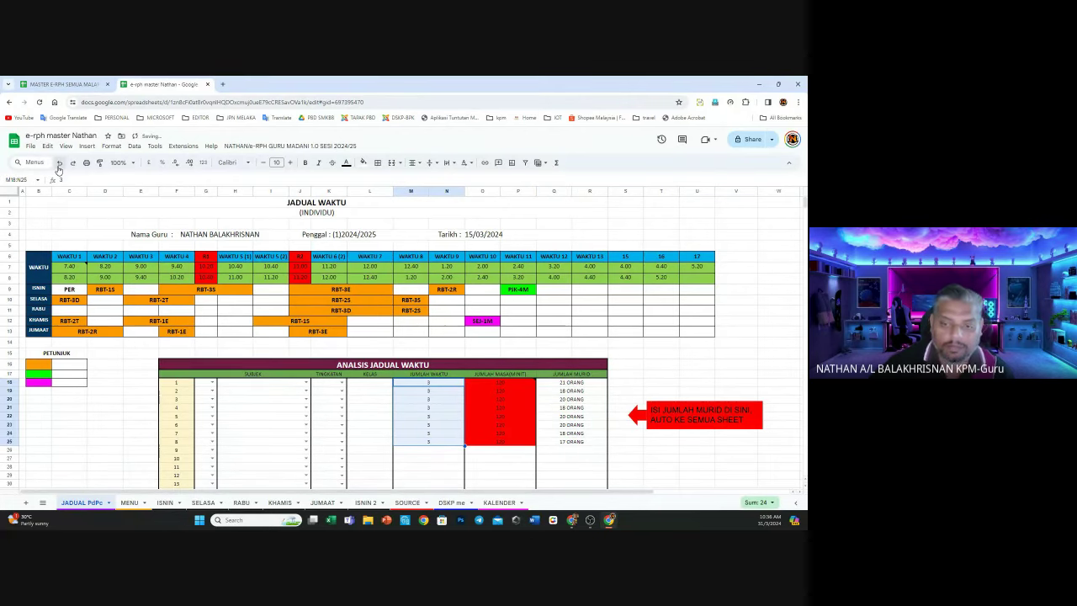
scroll(268, 286, down, 2)
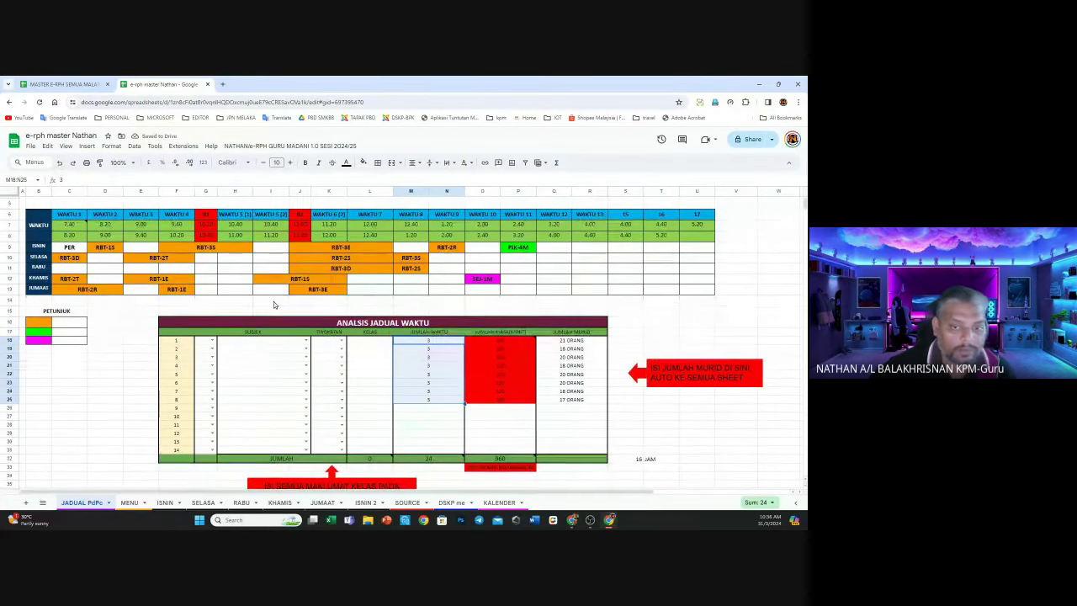
click(635, 385)
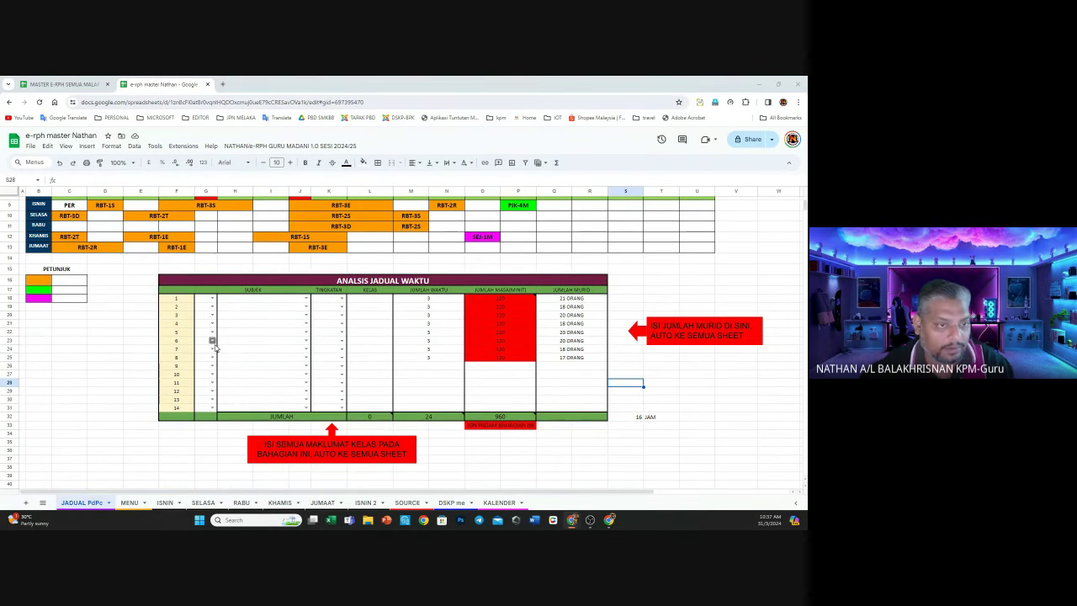
scroll(215, 346, up, 2)
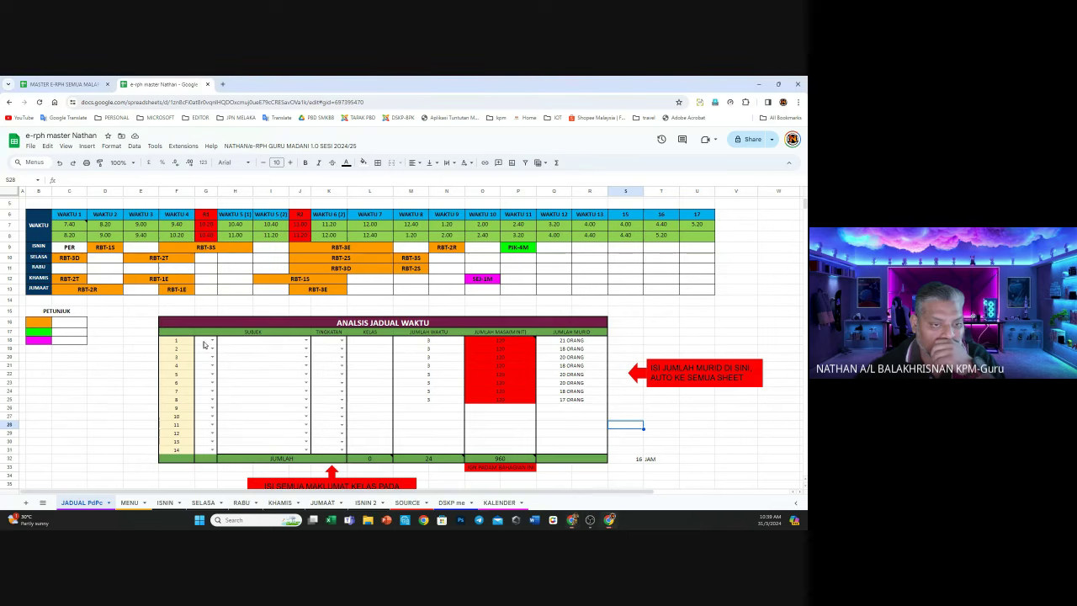
drag(204, 344, 305, 344)
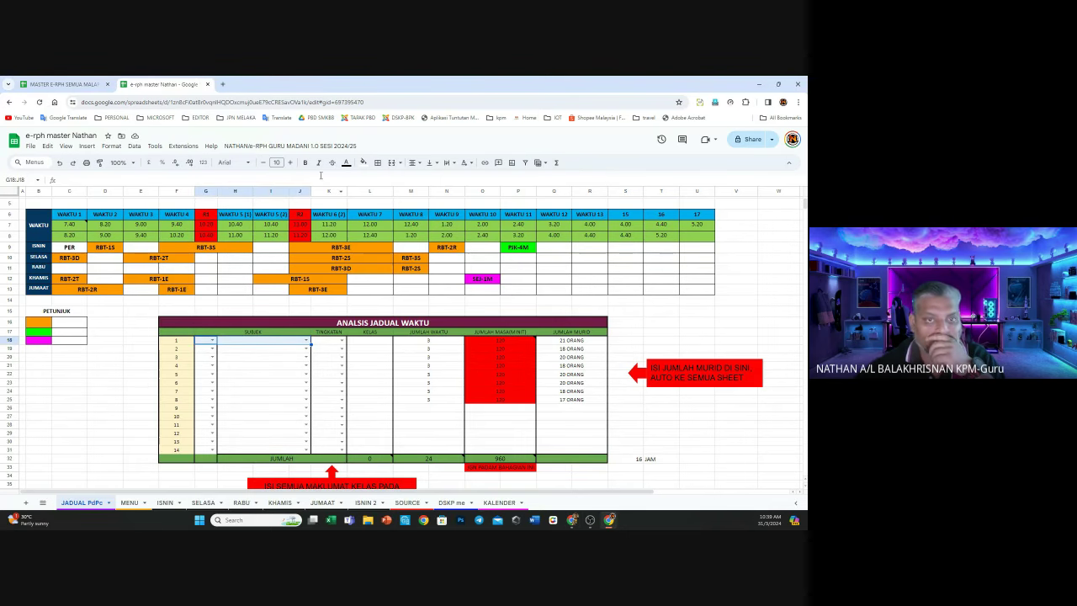
click(237, 361)
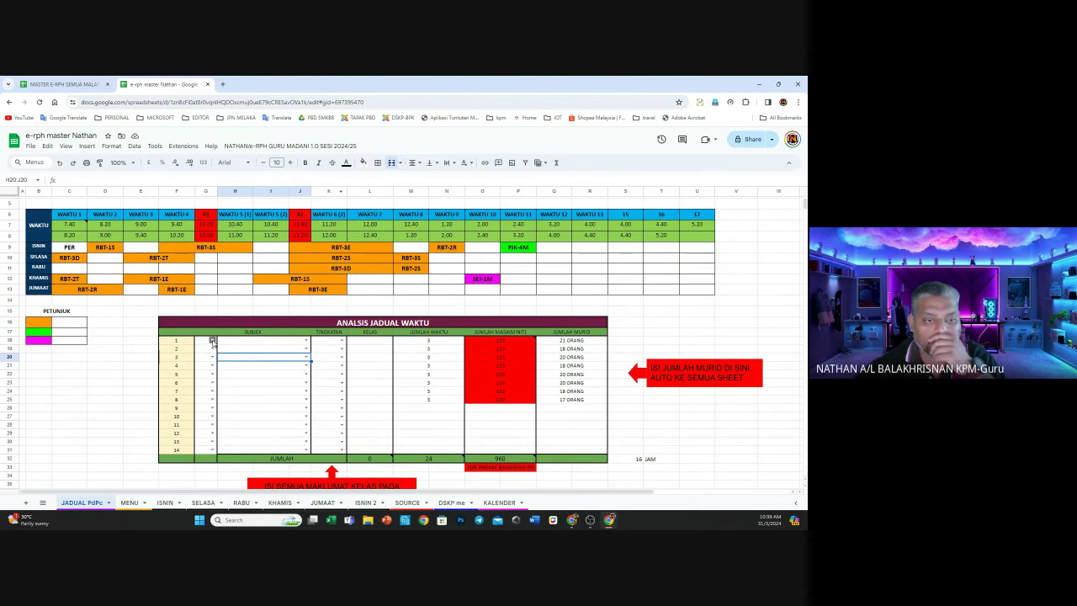
click(213, 343)
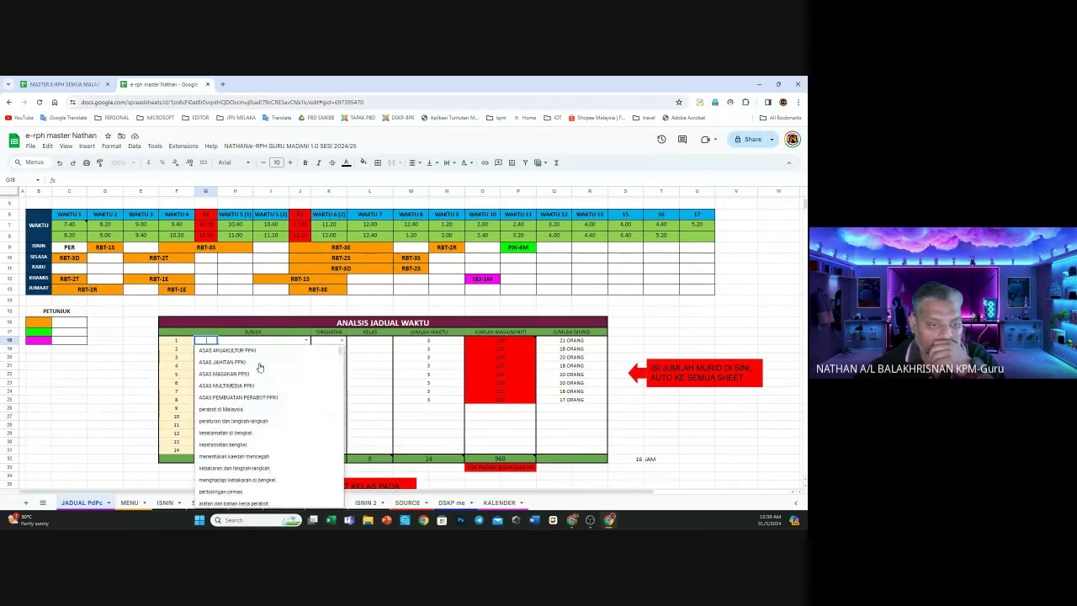
key(Escape)
click(306, 341)
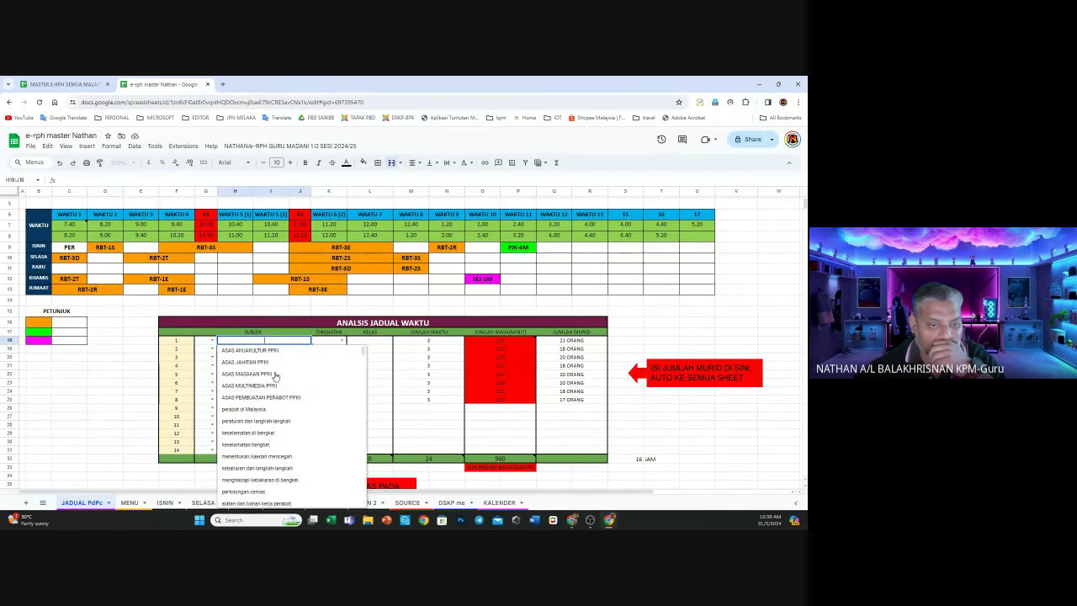
key(Escape)
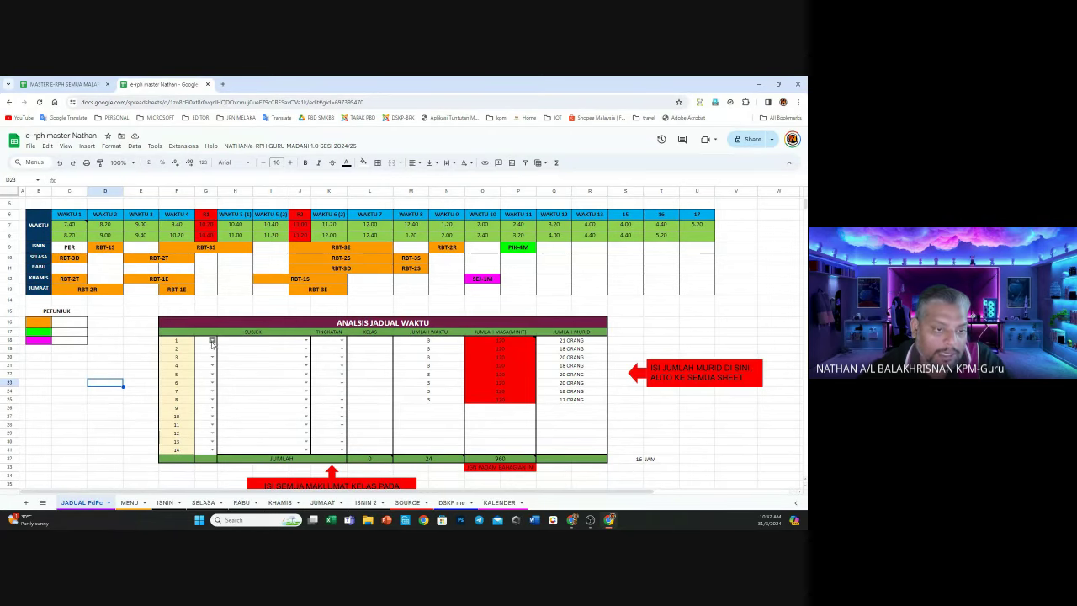
click(306, 340)
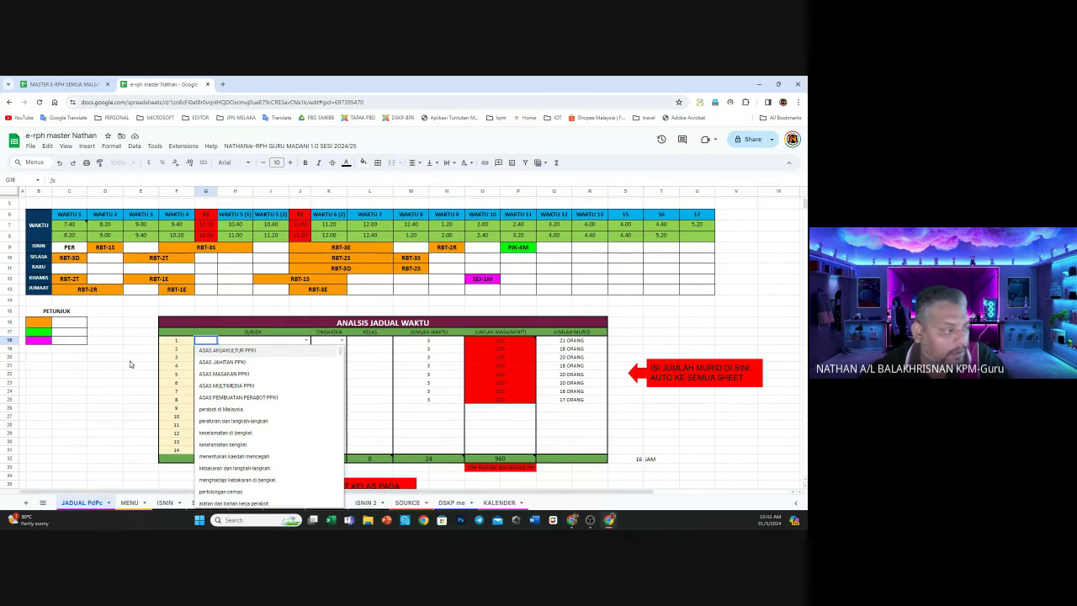
click(150, 360)
click(246, 343)
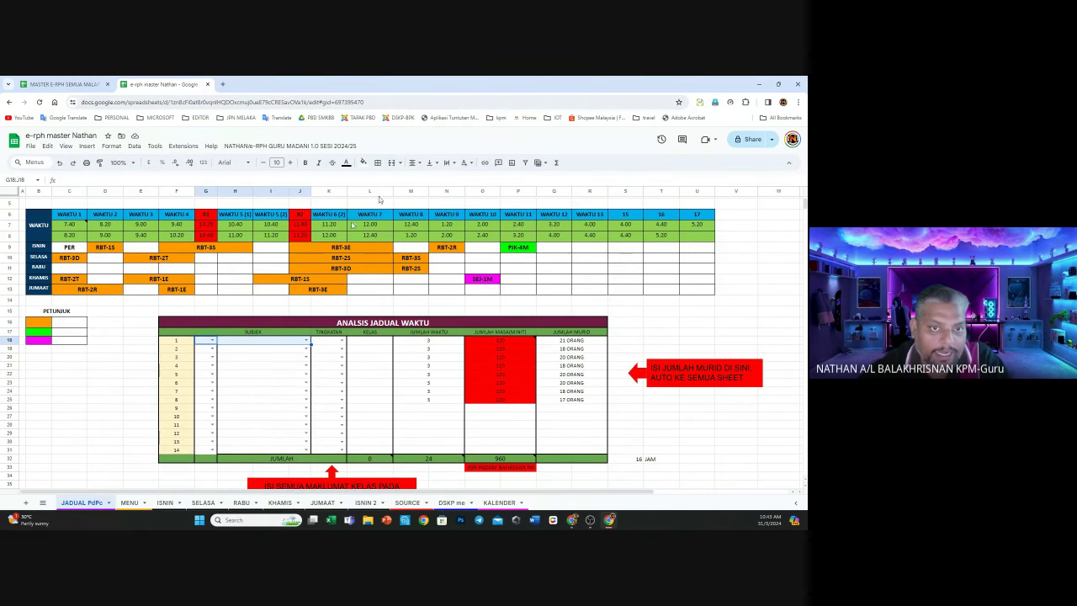
Merge the SUBJEK cells G:J for analysis rows 1–5 (rows 18–22)
click(391, 166)
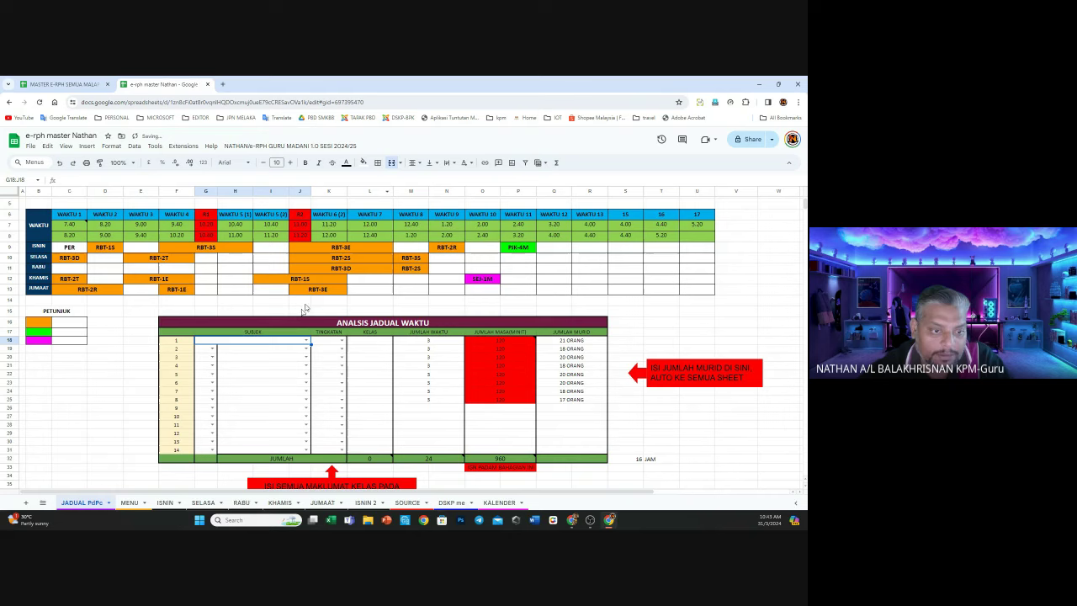
click(221, 352)
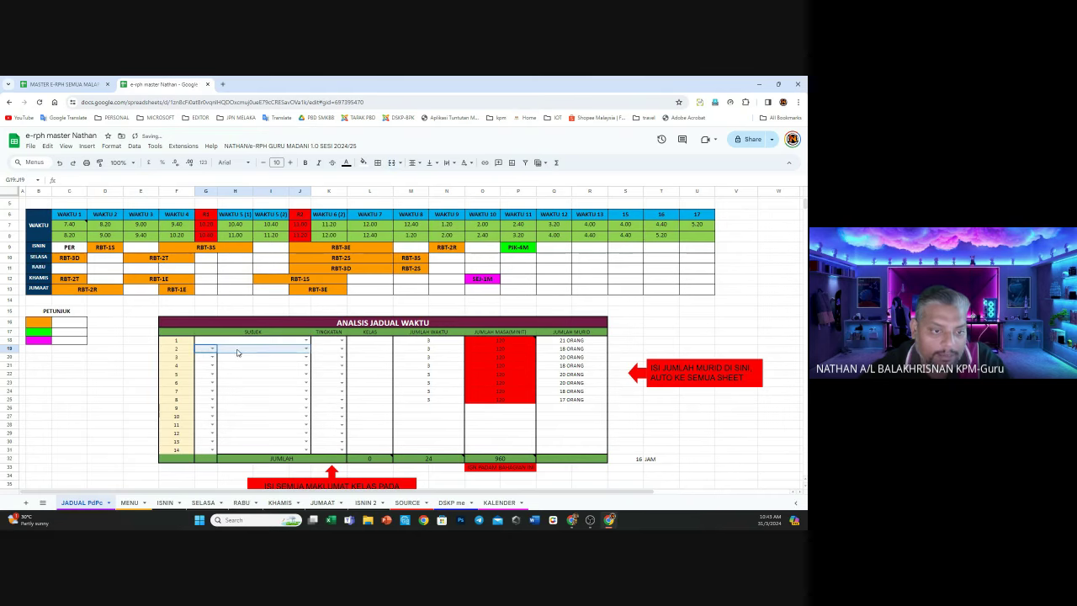
click(391, 163)
drag(208, 360, 307, 357)
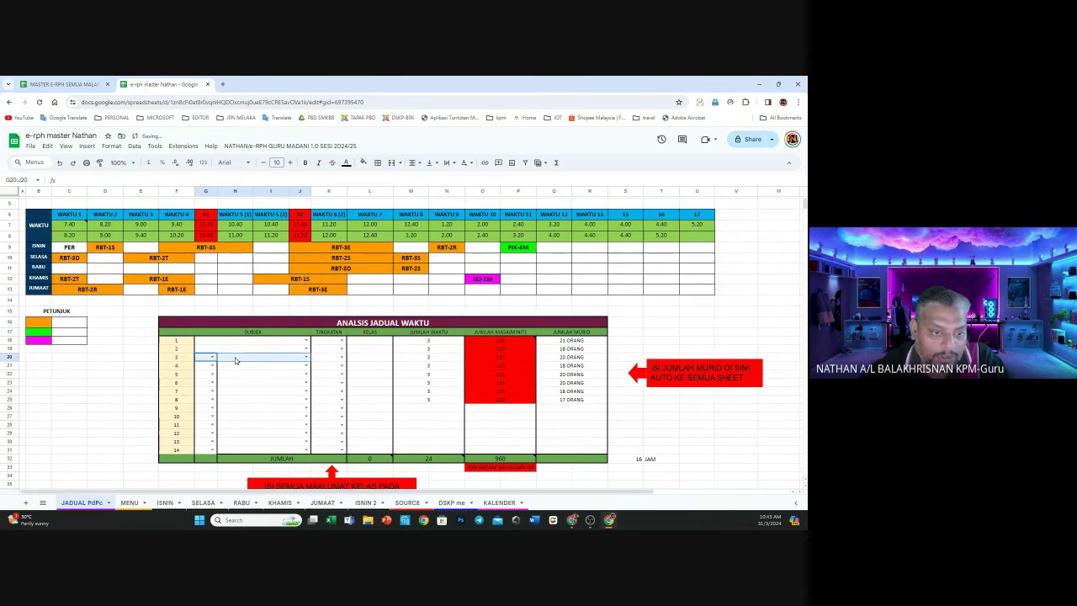
click(391, 163)
drag(210, 365, 308, 365)
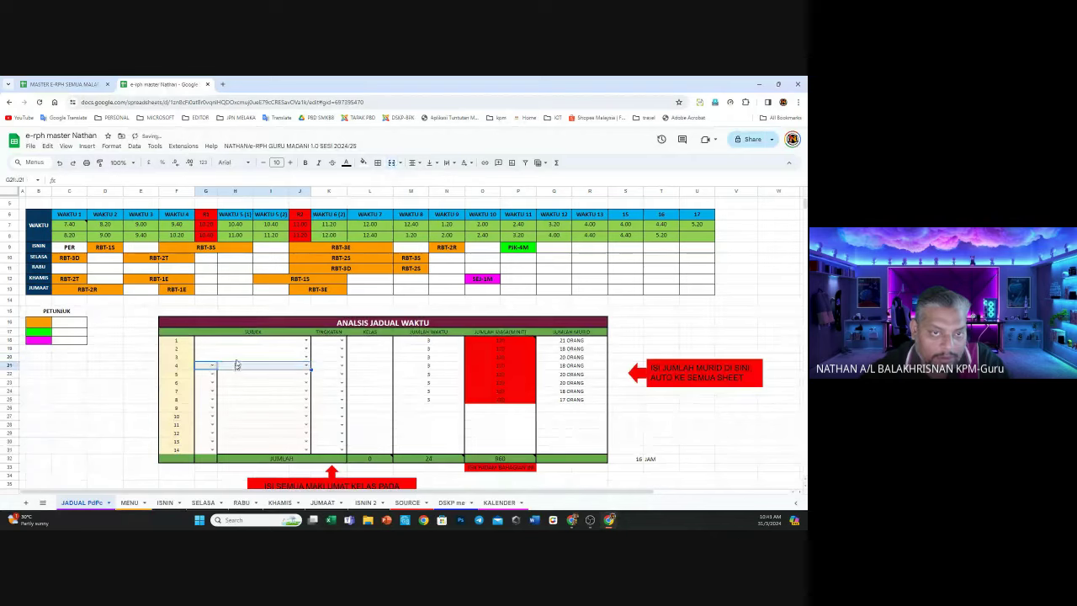
click(391, 162)
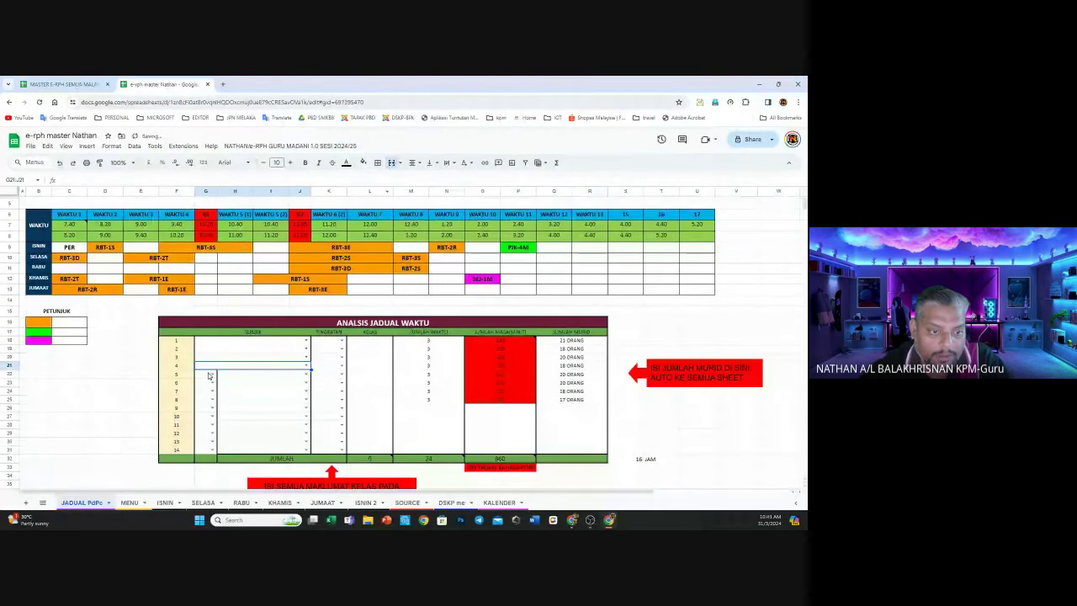
drag(210, 374, 308, 374)
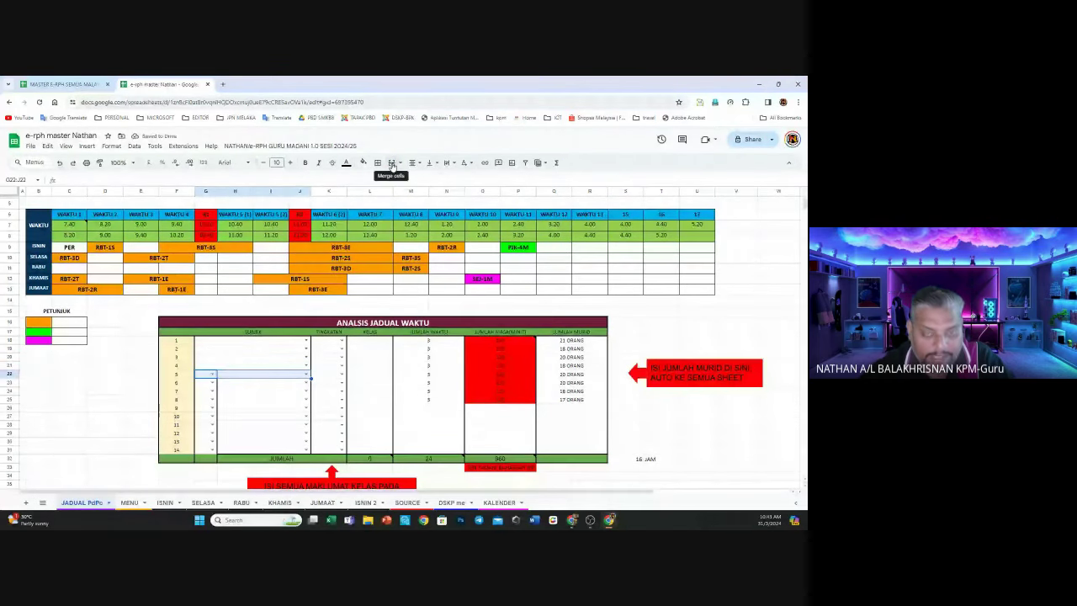
click(391, 163)
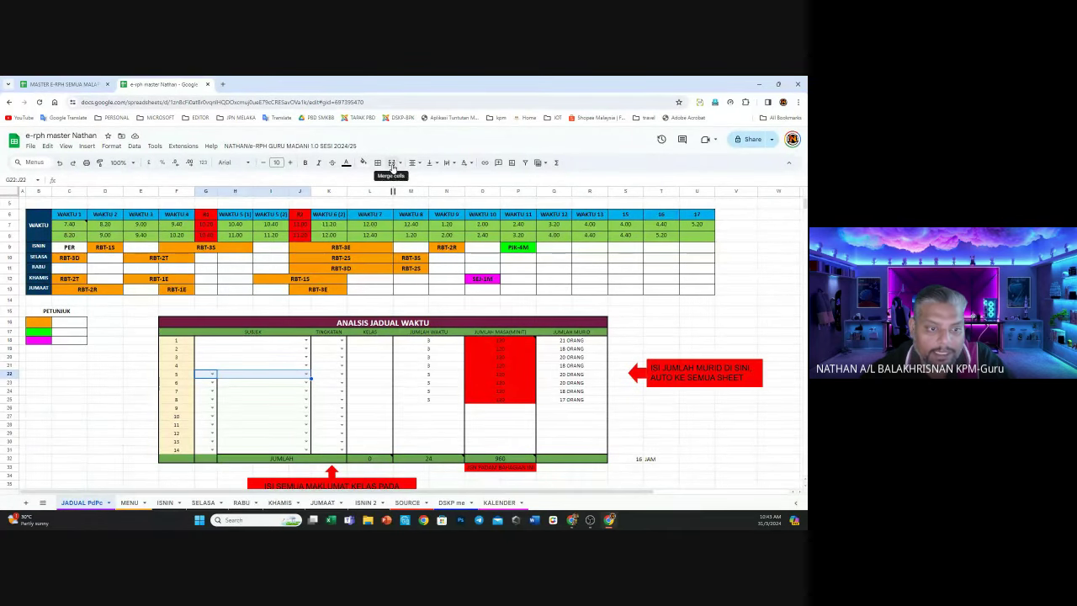
click(391, 162)
Merge the SUBJEK cells G:J for the remaining rows through row 31
drag(220, 383, 341, 384)
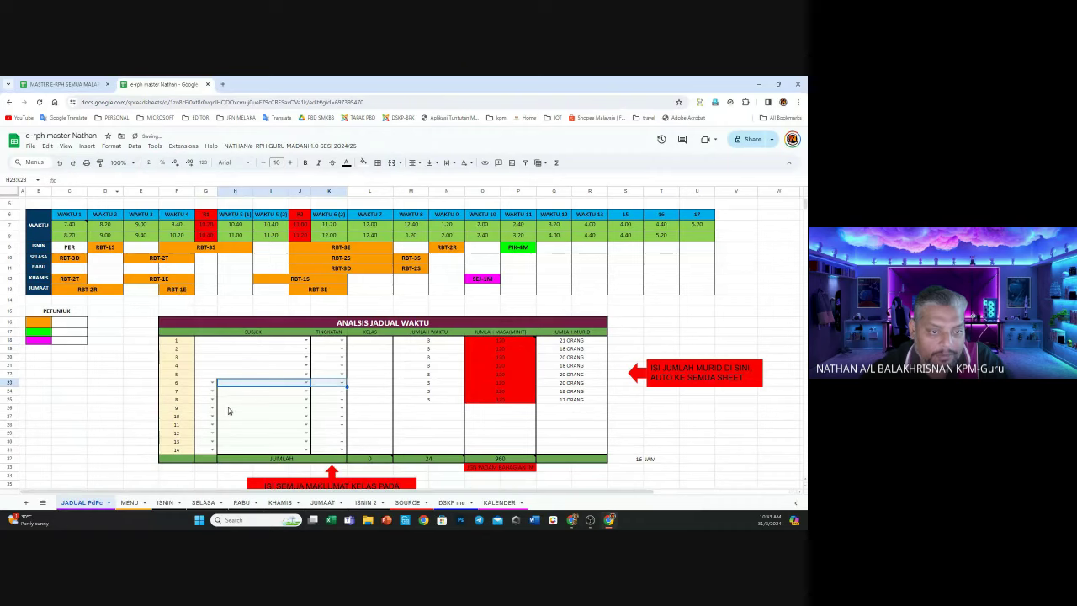
click(62, 166)
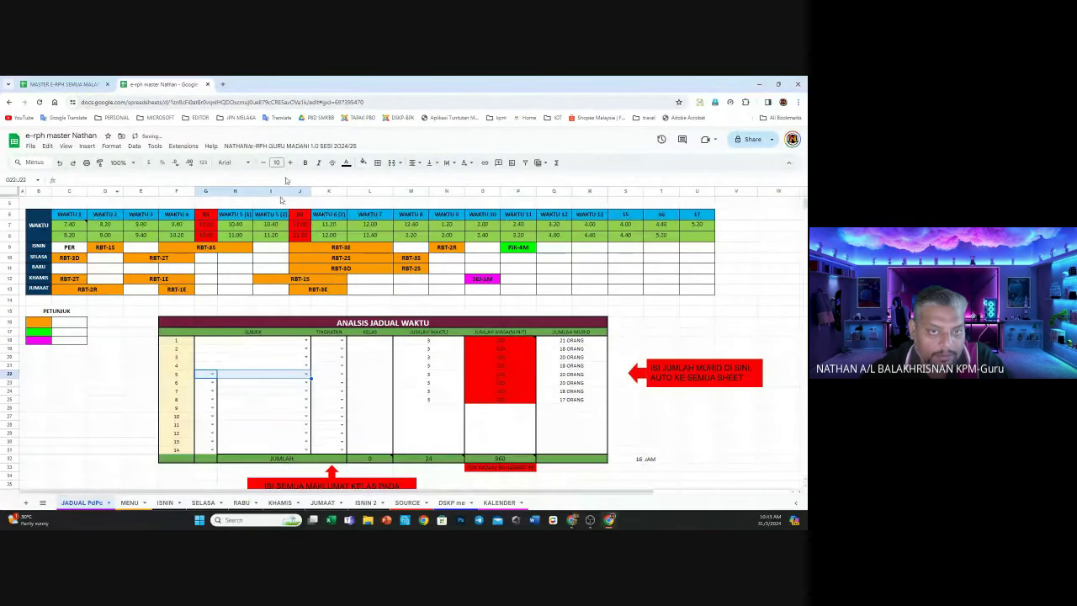
click(393, 165)
key(Down)
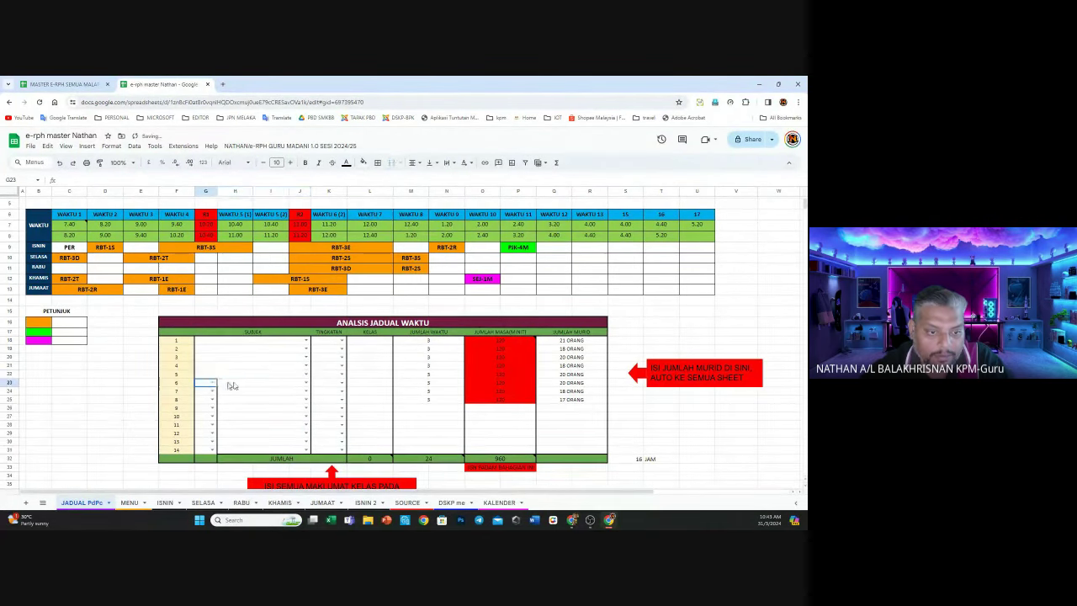
click(390, 165)
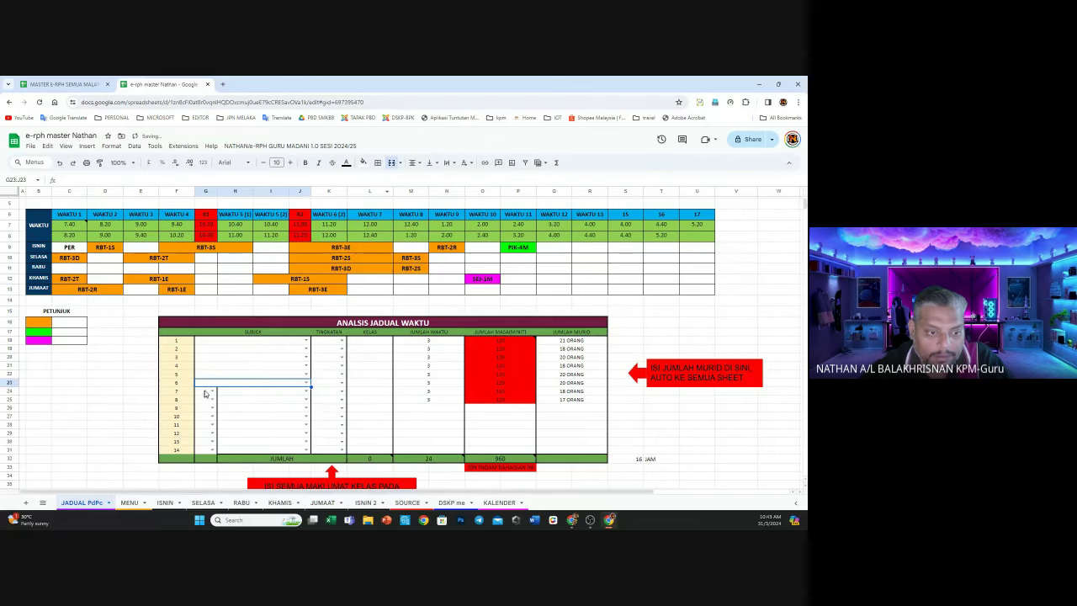
key(Down)
click(391, 165)
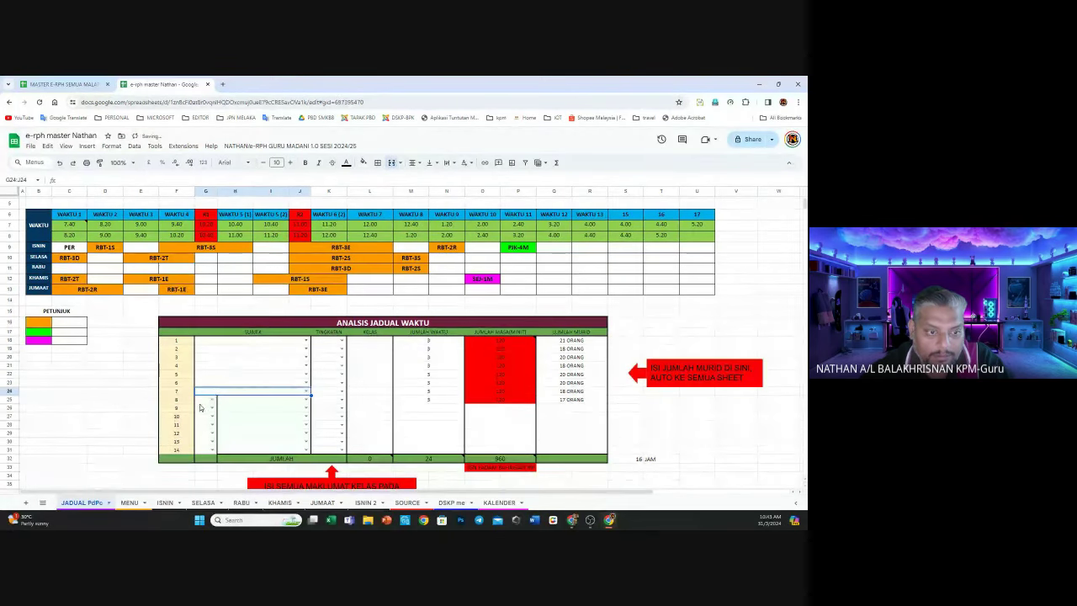
key(Down)
click(391, 165)
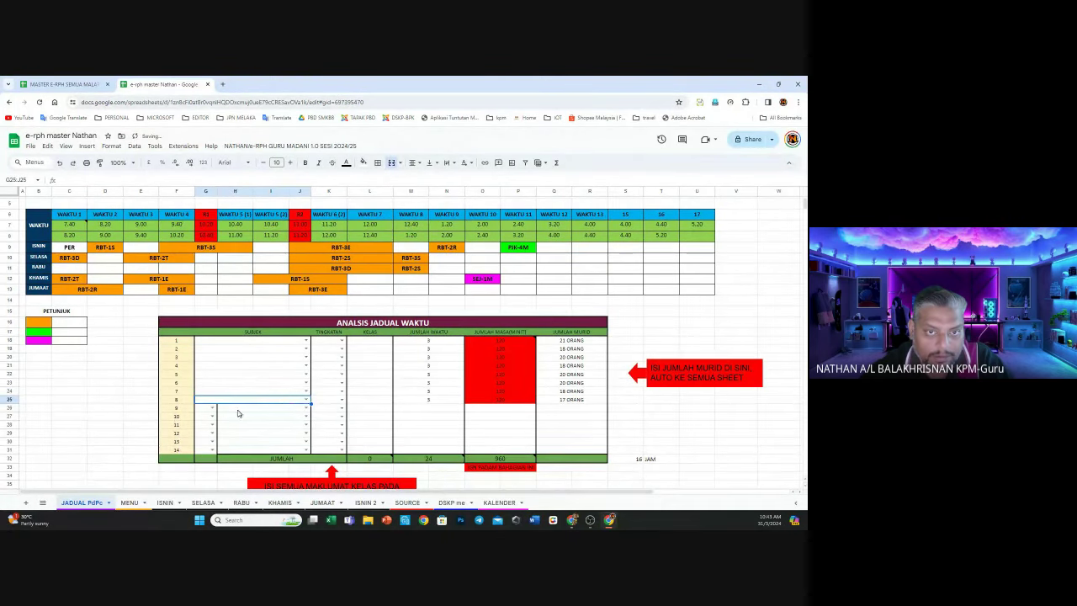
drag(237, 410, 310, 450)
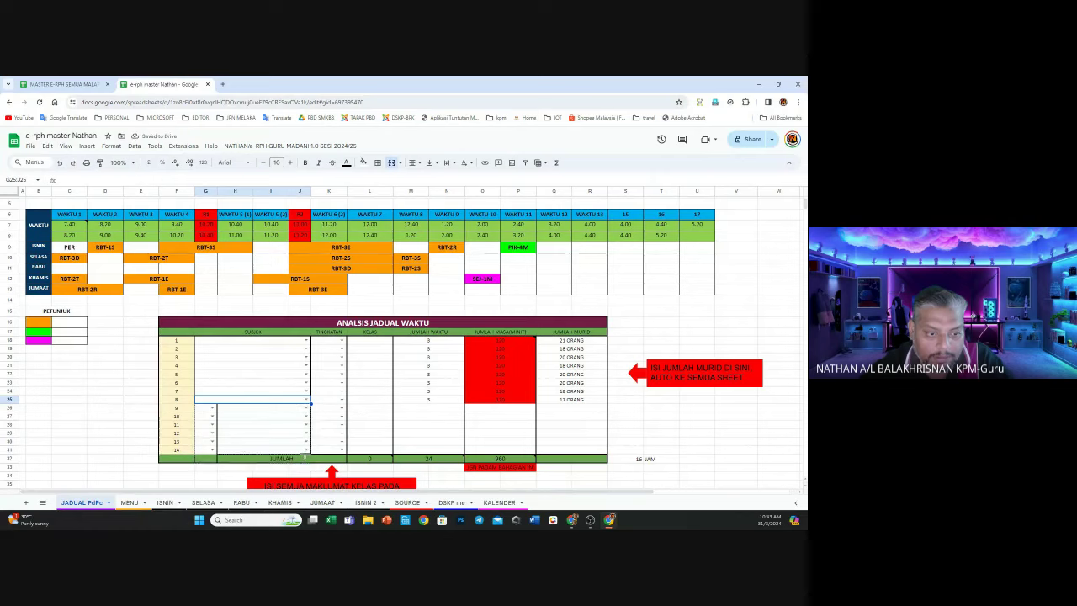
click(392, 165)
click(207, 462)
mouse_move(207, 462)
mouse_down()
mouse_move(223, 459)
mouse_move(212, 474)
mouse_move(225, 461)
mouse_up()
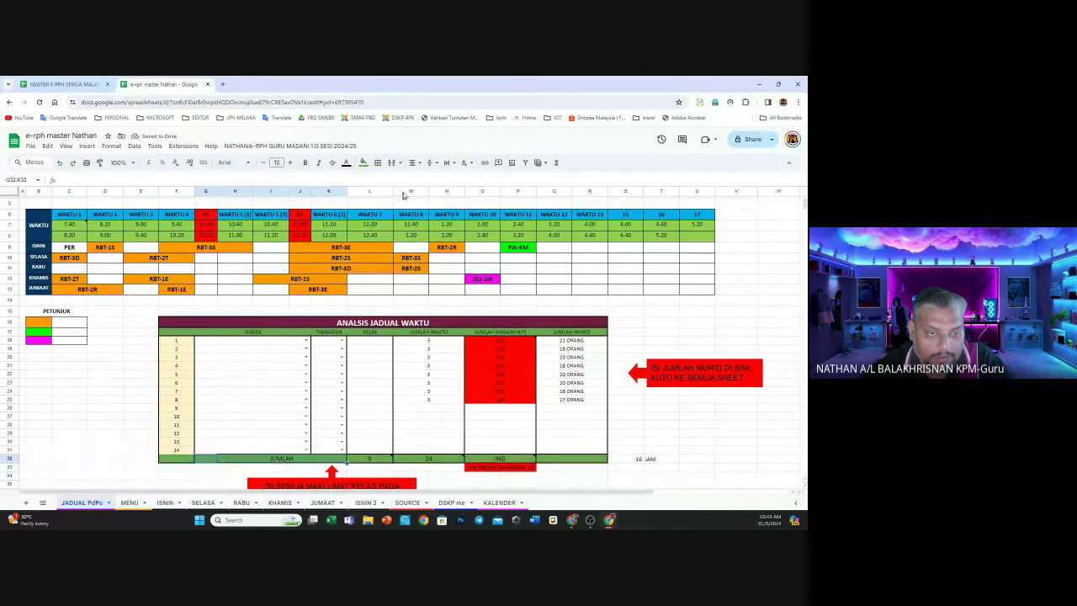
click(392, 162)
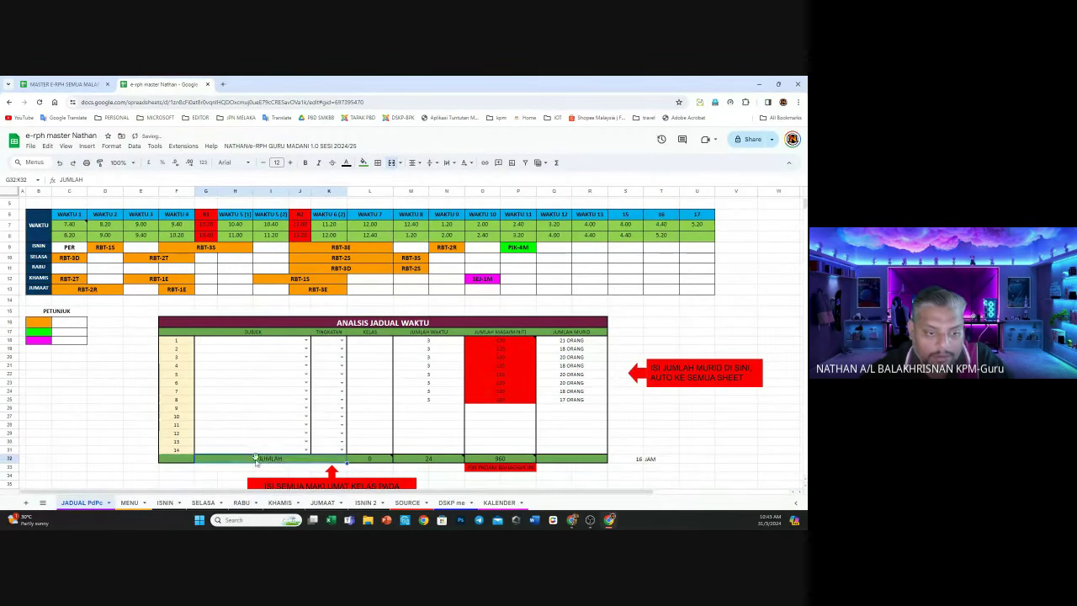
click(377, 162)
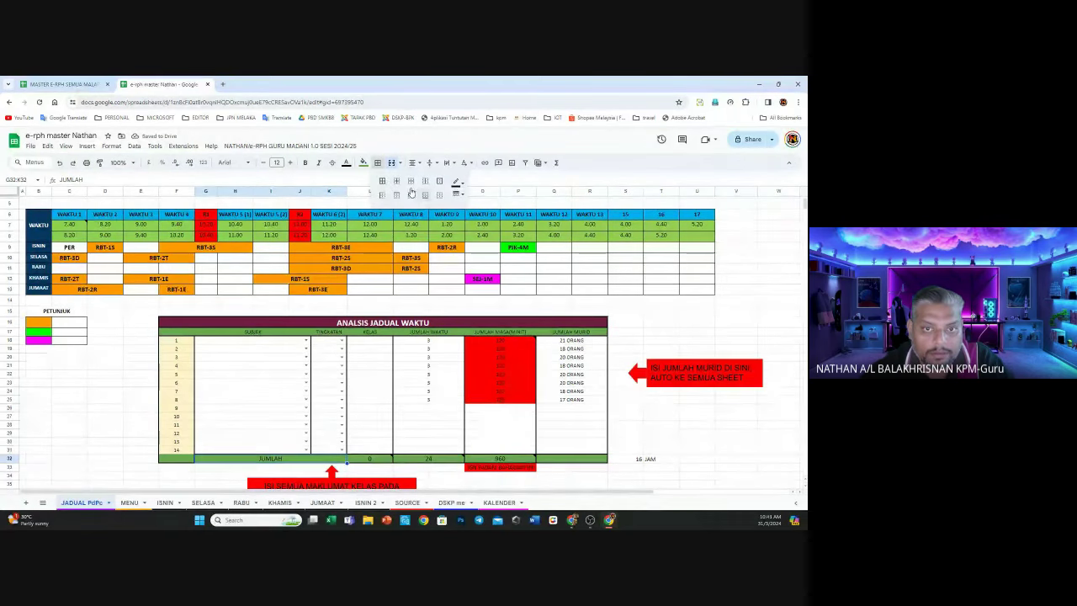
click(382, 181)
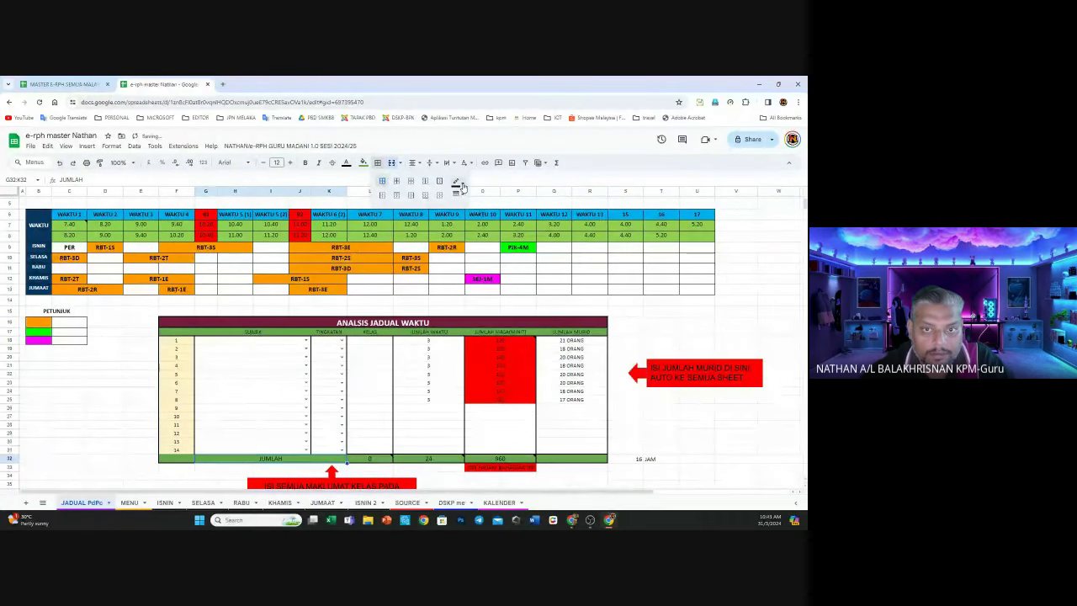
click(456, 181)
click(456, 181)
click(457, 194)
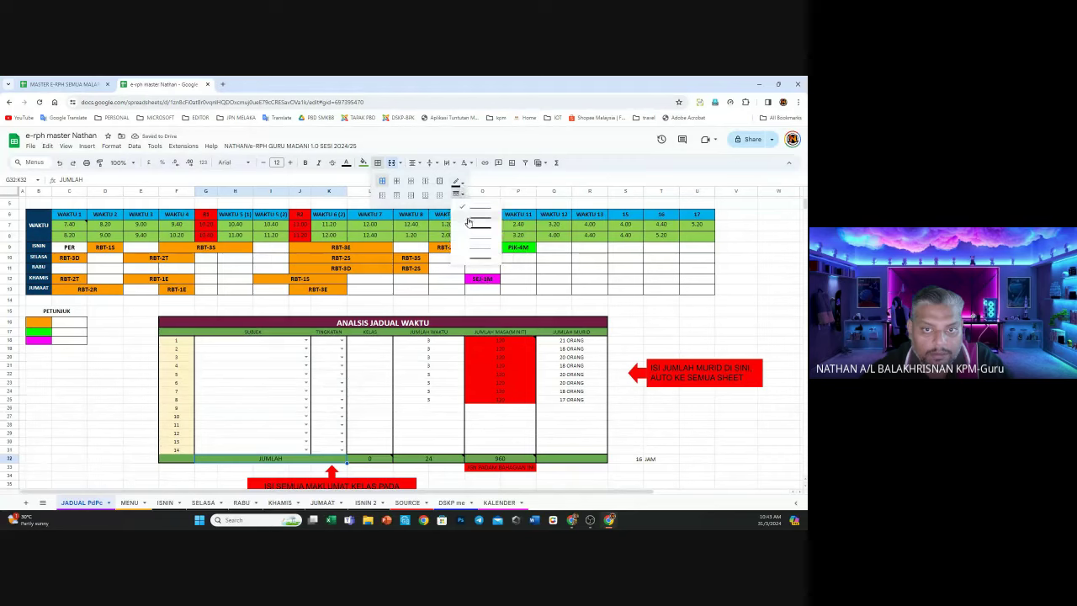
click(479, 222)
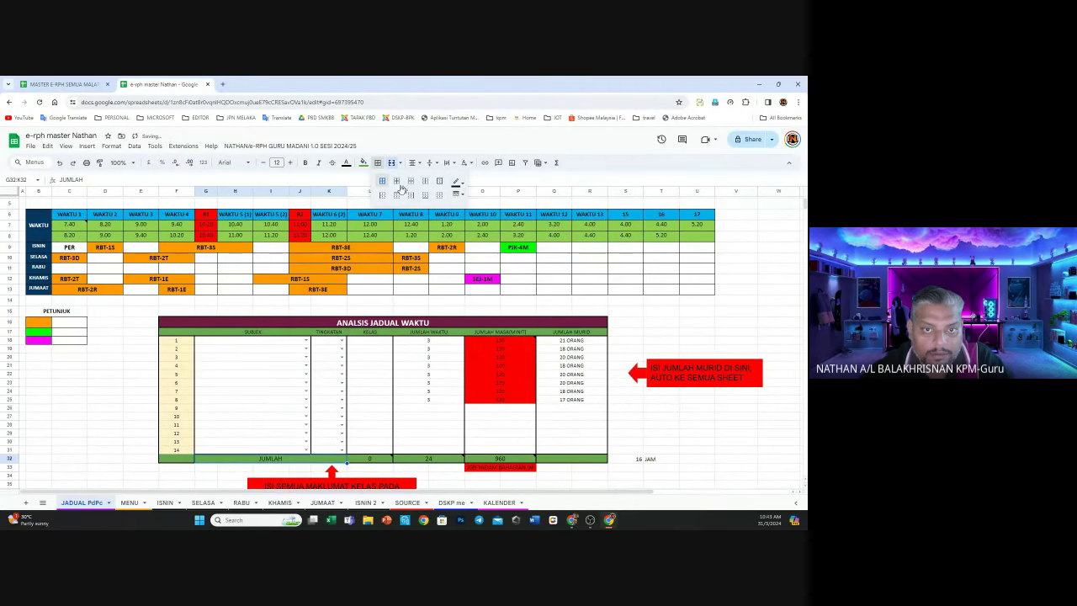
click(288, 375)
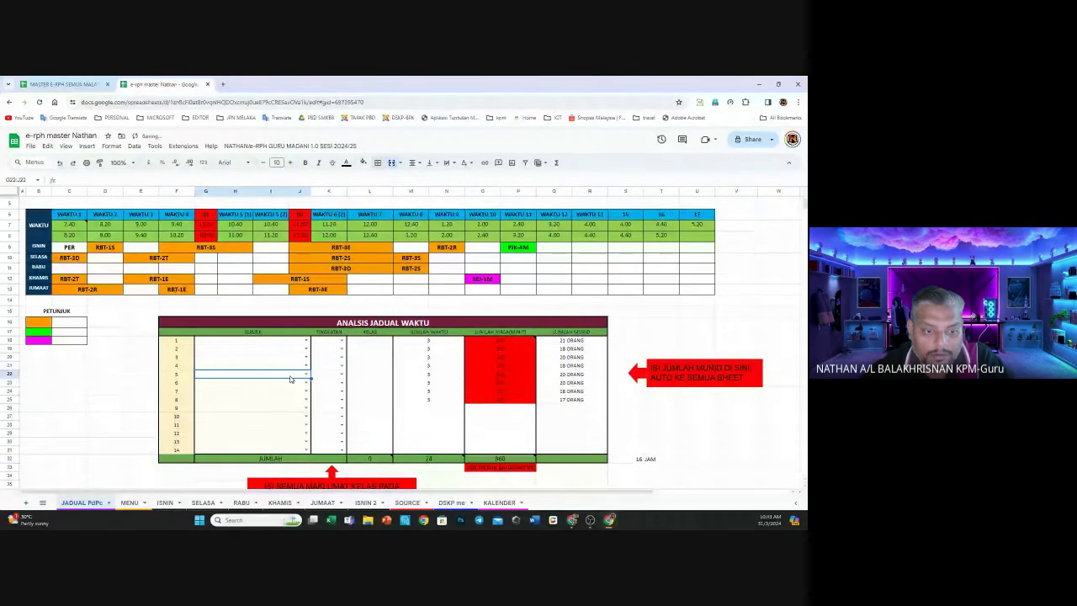
click(392, 162)
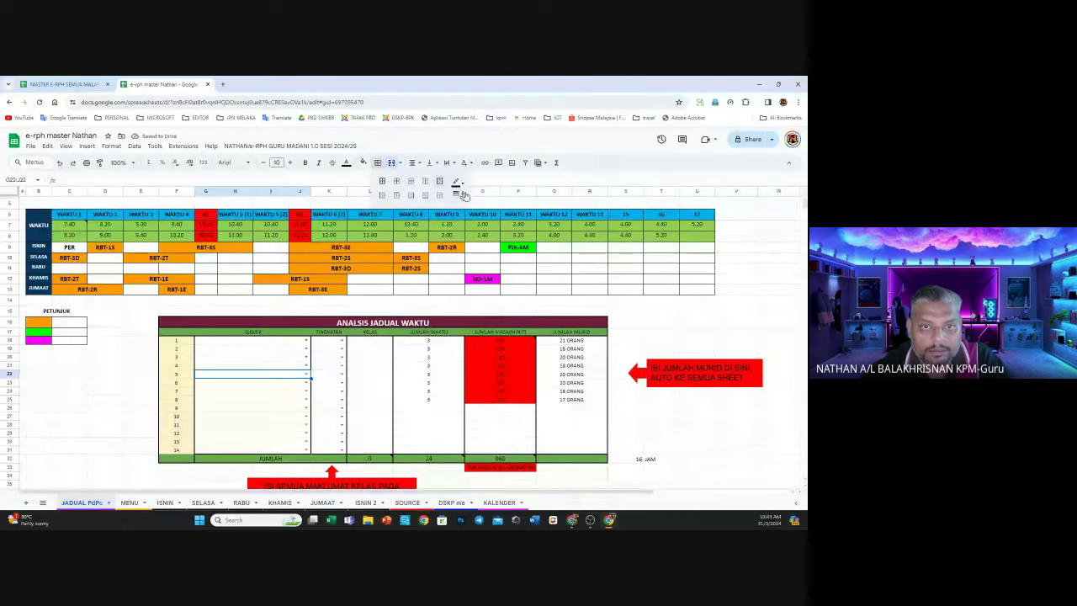
click(458, 194)
click(474, 218)
click(260, 409)
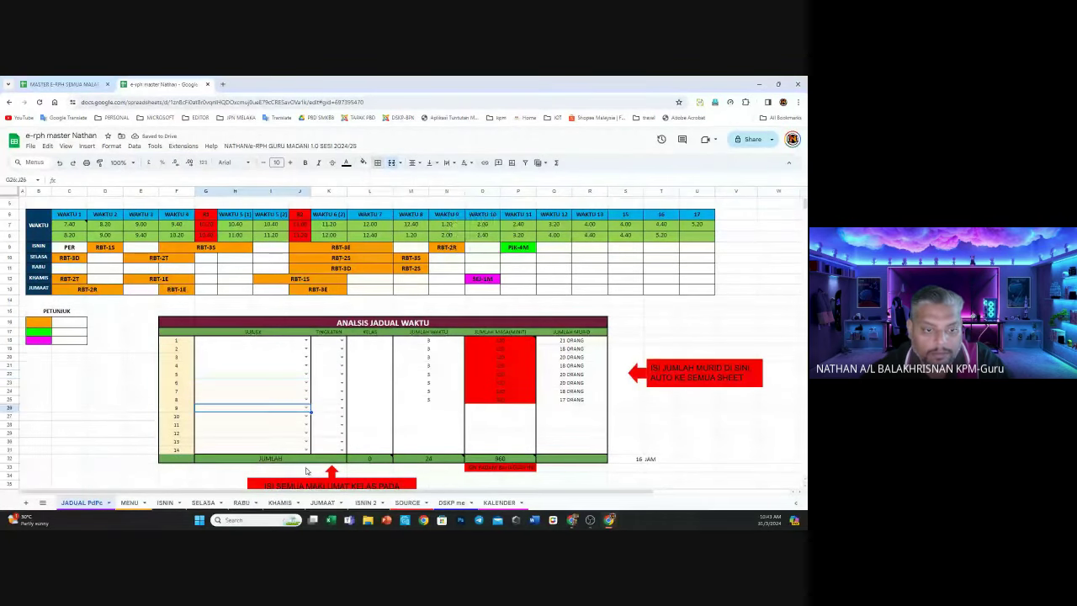
click(228, 435)
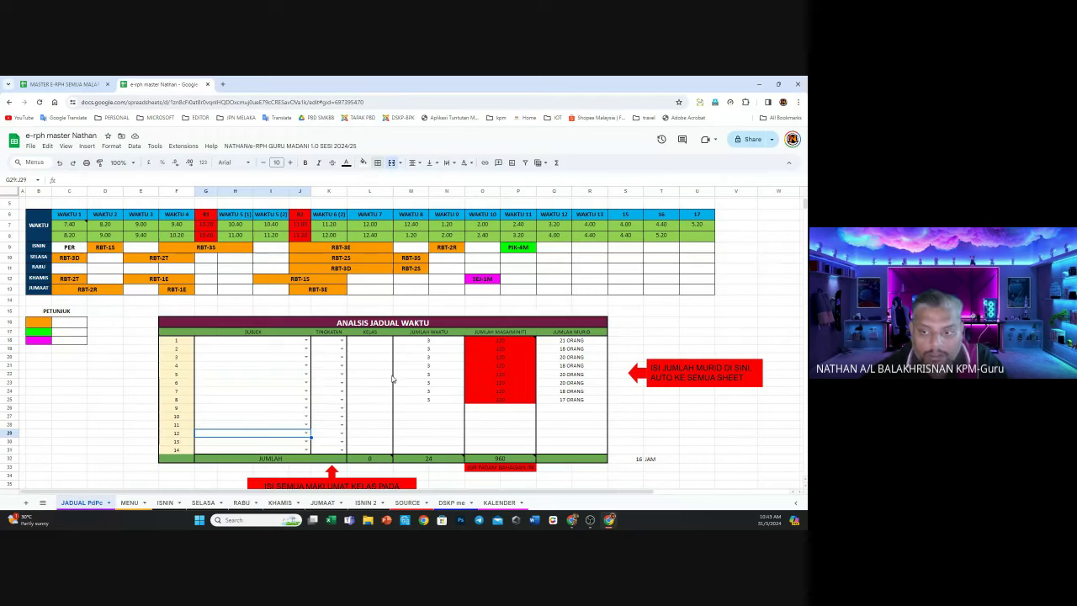
Delete the SEJ-1M entry from cell O12 on the Khamis row
scroll(496, 444, down, 1)
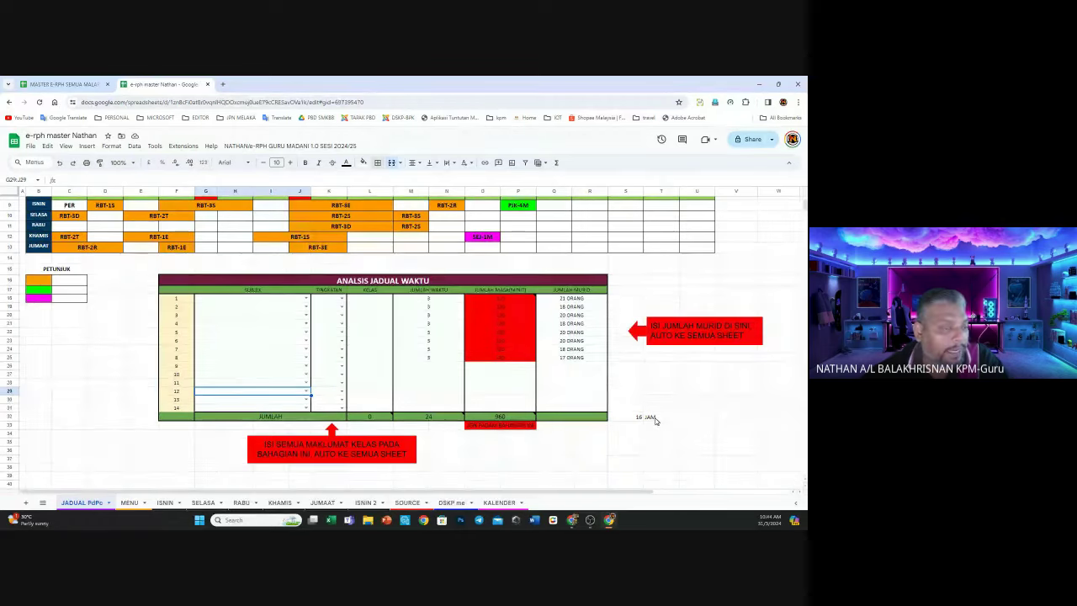
scroll(396, 368, up, 3)
click(481, 320)
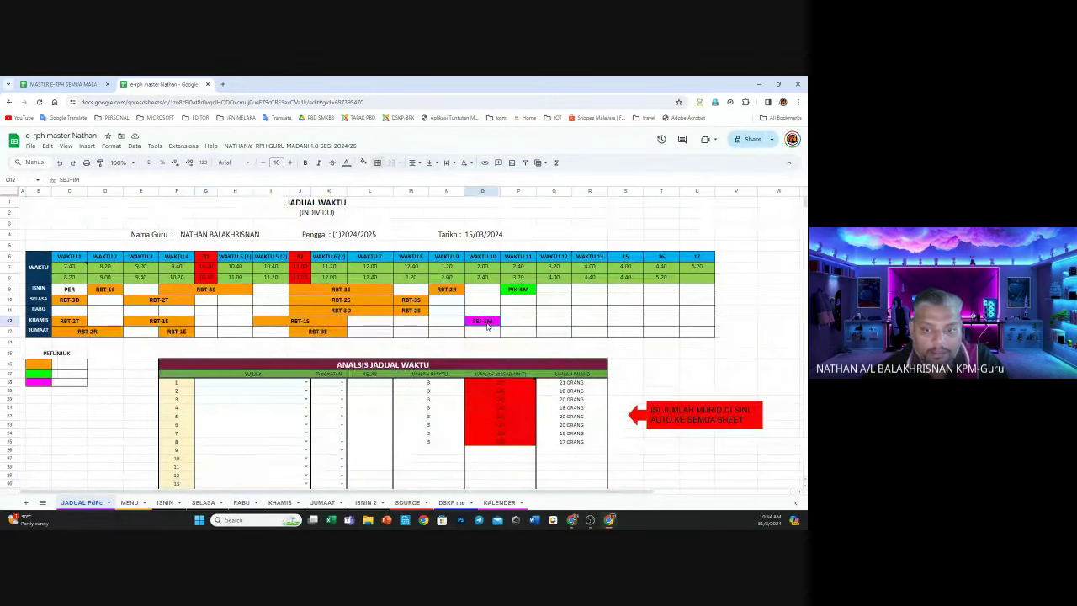
key(Delete)
Delete the PJK-4M entry from cell P9 on the Isnin row
click(517, 291)
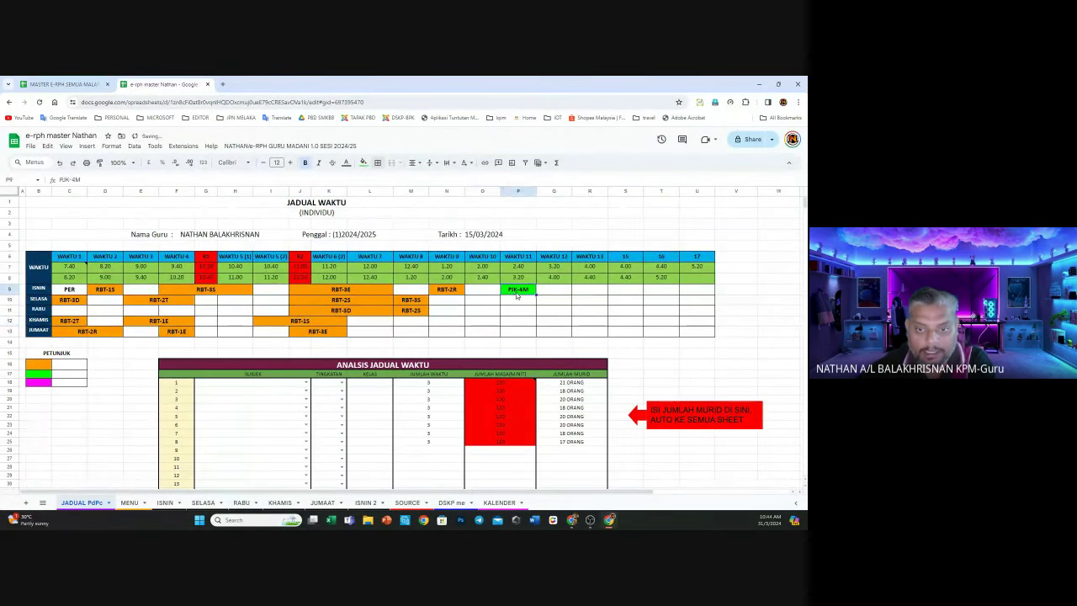
key(Delete)
click(358, 416)
scroll(328, 403, down, 3)
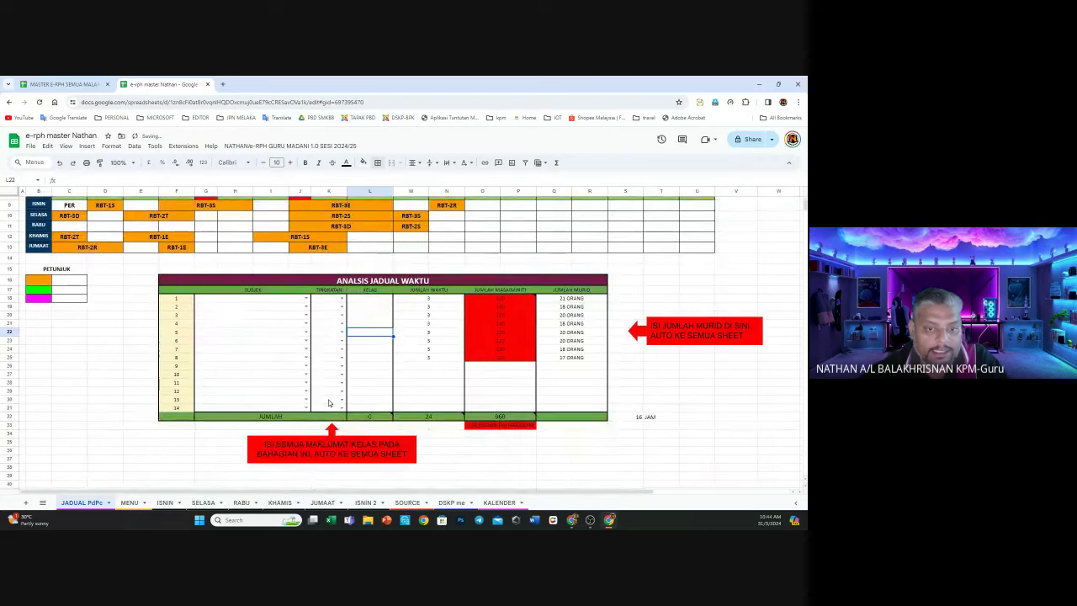
scroll(357, 304, up, 2)
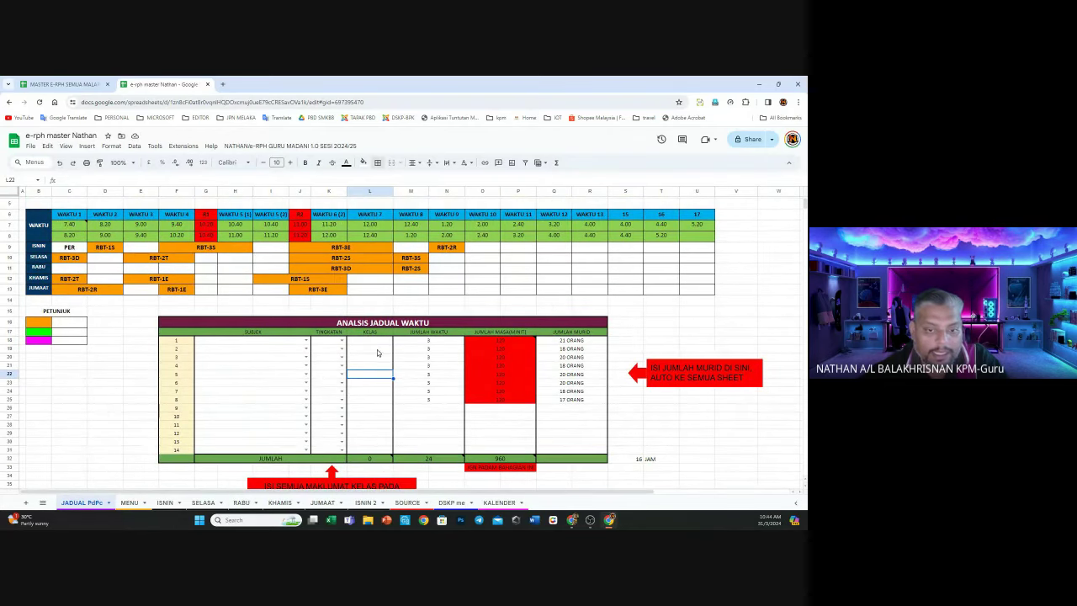
Enter classes 1 SAPHIRE, 1 EMERALD, 2 RUBY and 2 SAPHIRE down the KELAS column from L18
click(379, 343)
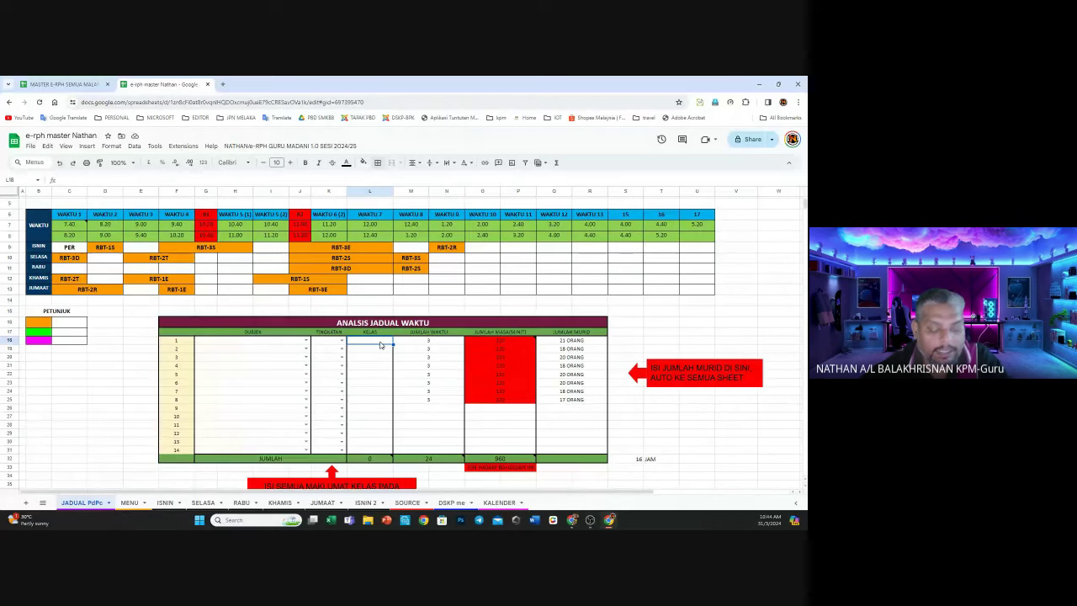
text(1 SA)
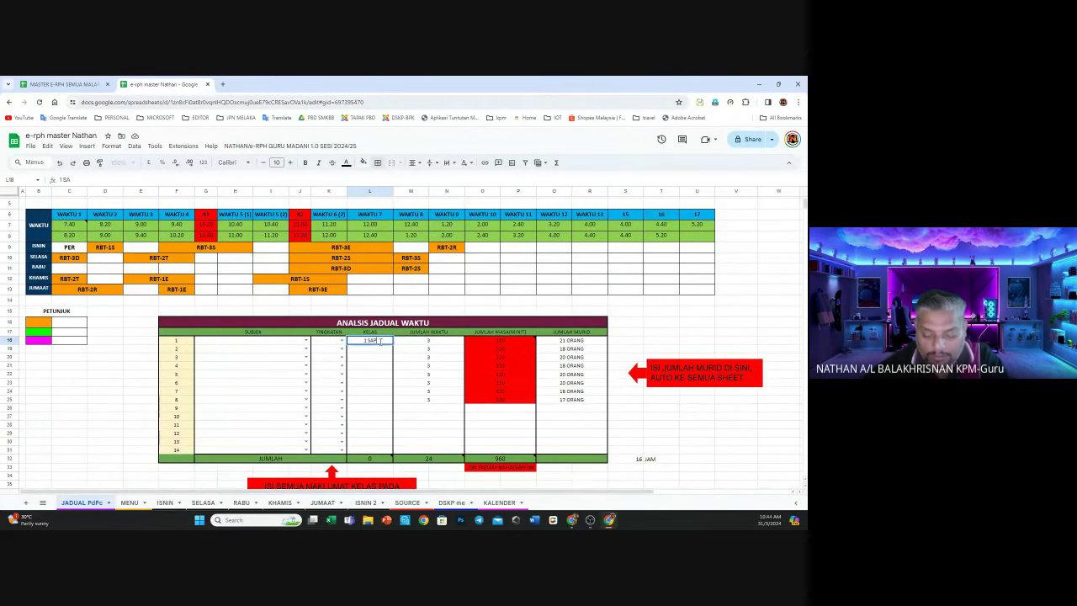
text(PHIRE)
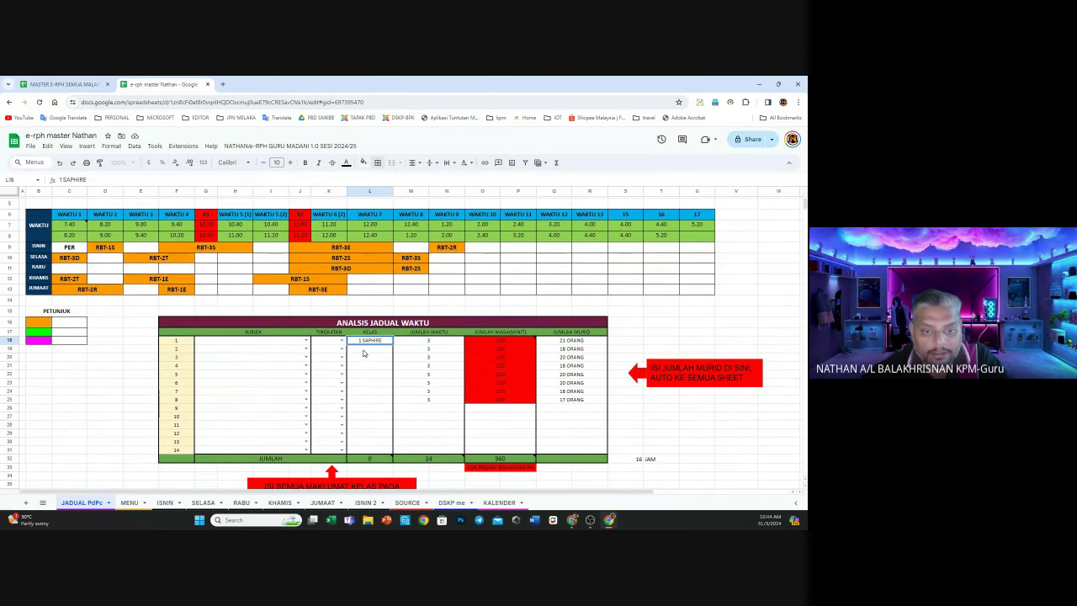
key(Return)
text(1 E)
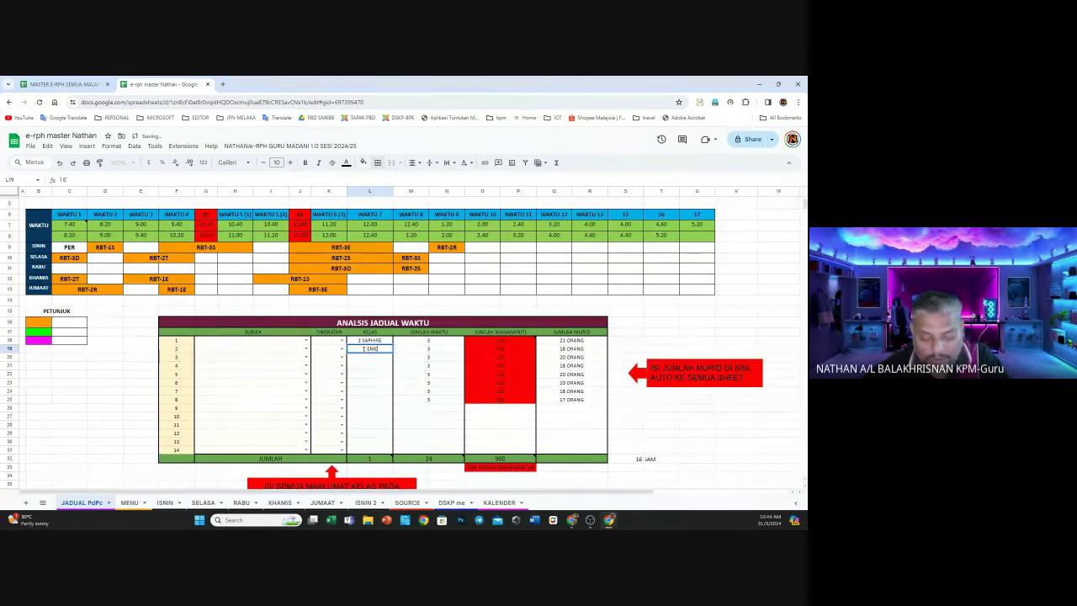
text(ME)
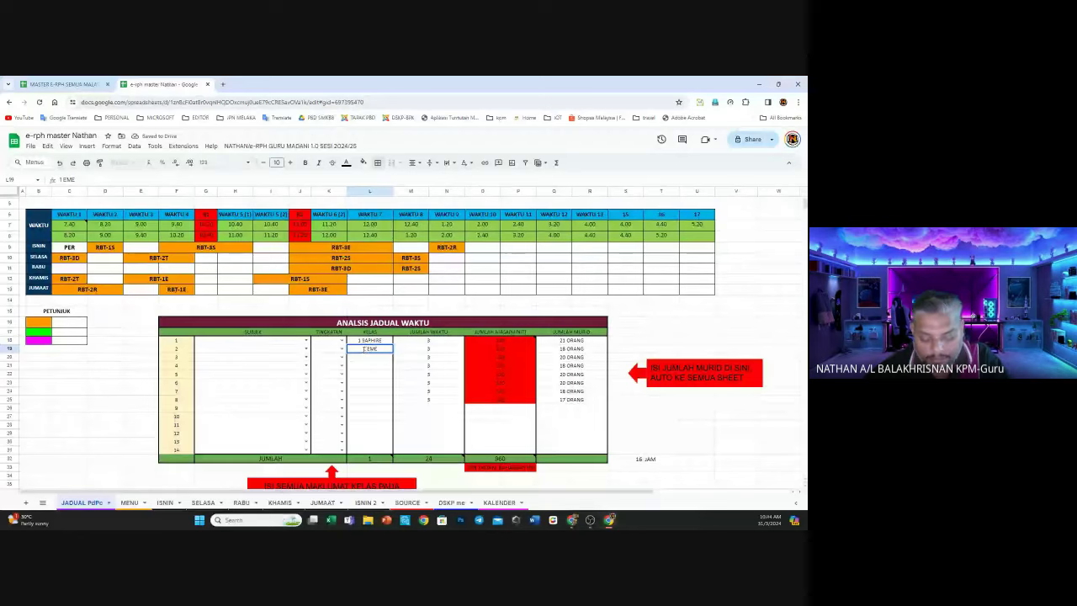
text(RALD)
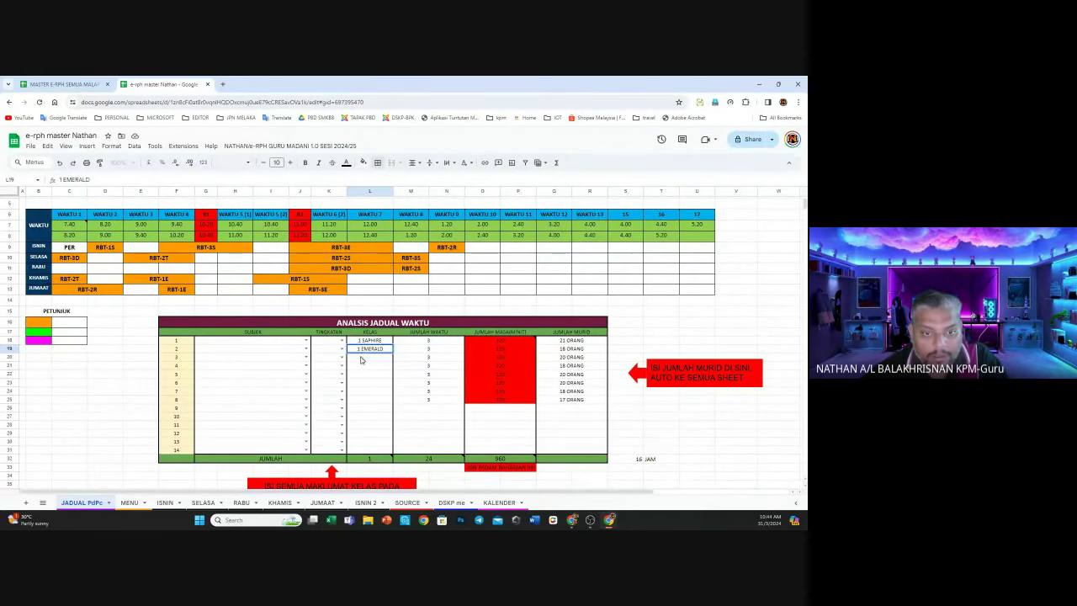
click(362, 360)
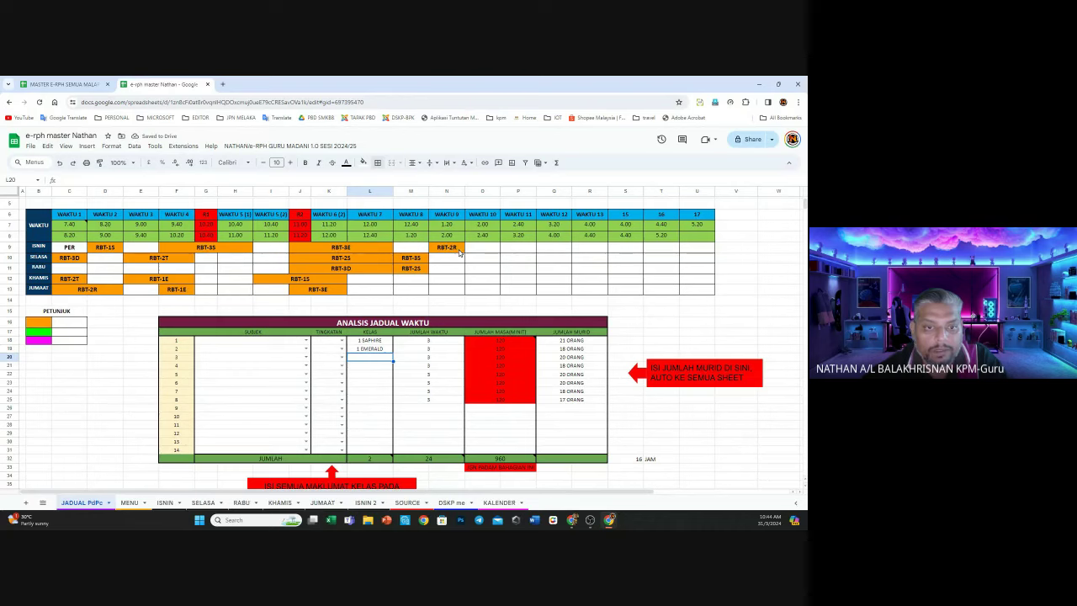
text(1)
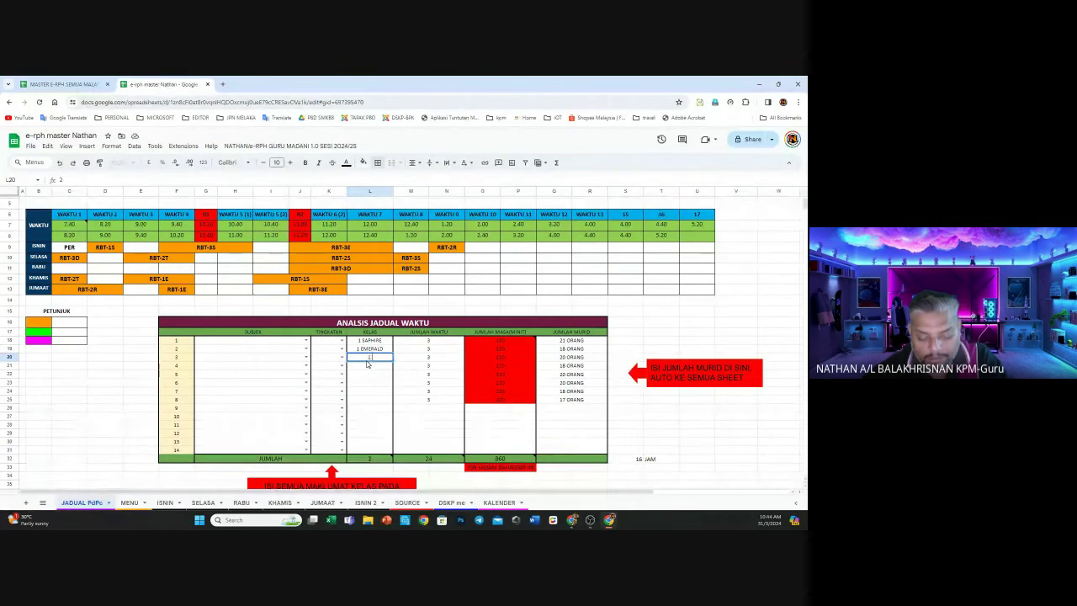
text( RUBY)
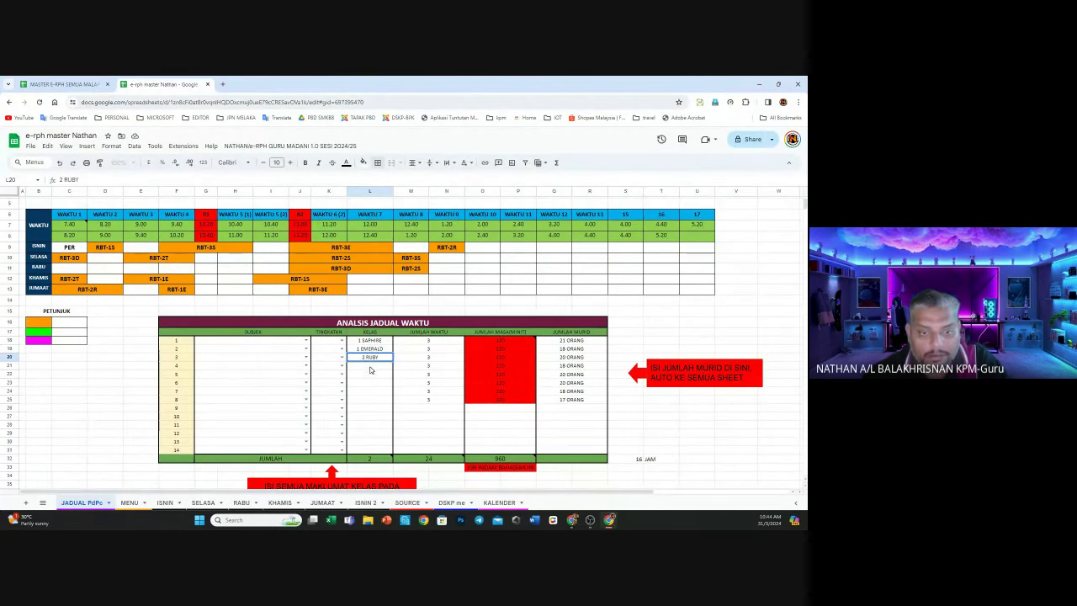
key(Return)
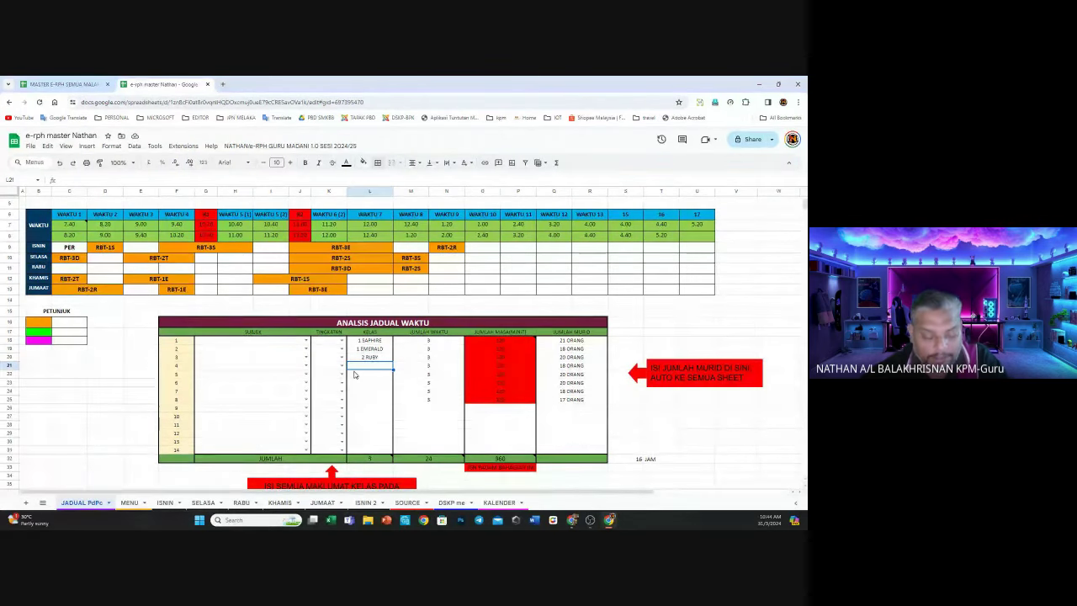
text(2 SA)
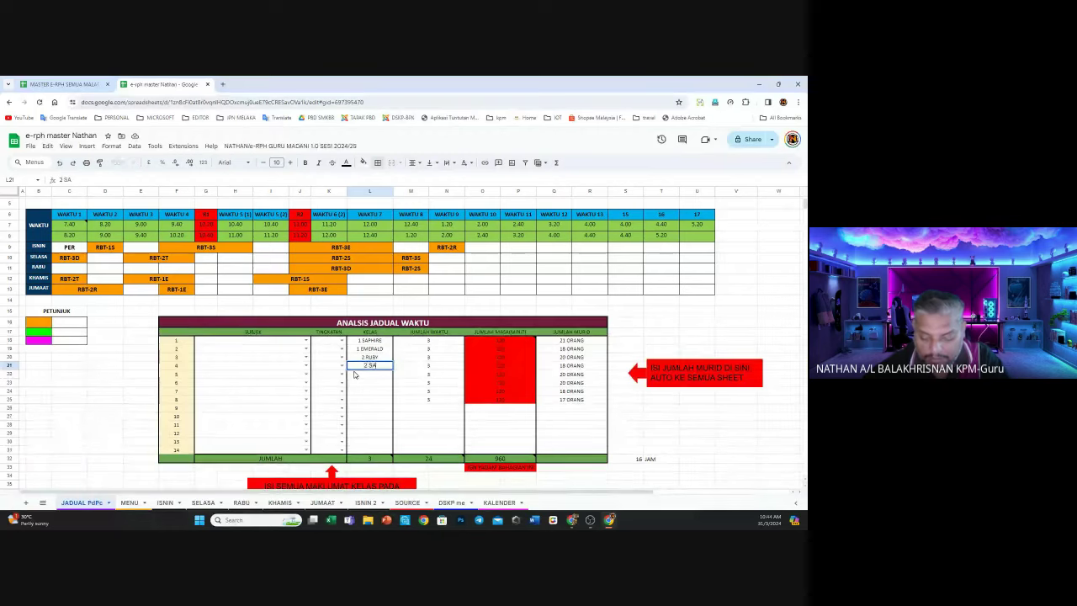
text(PHIRE)
key(Return)
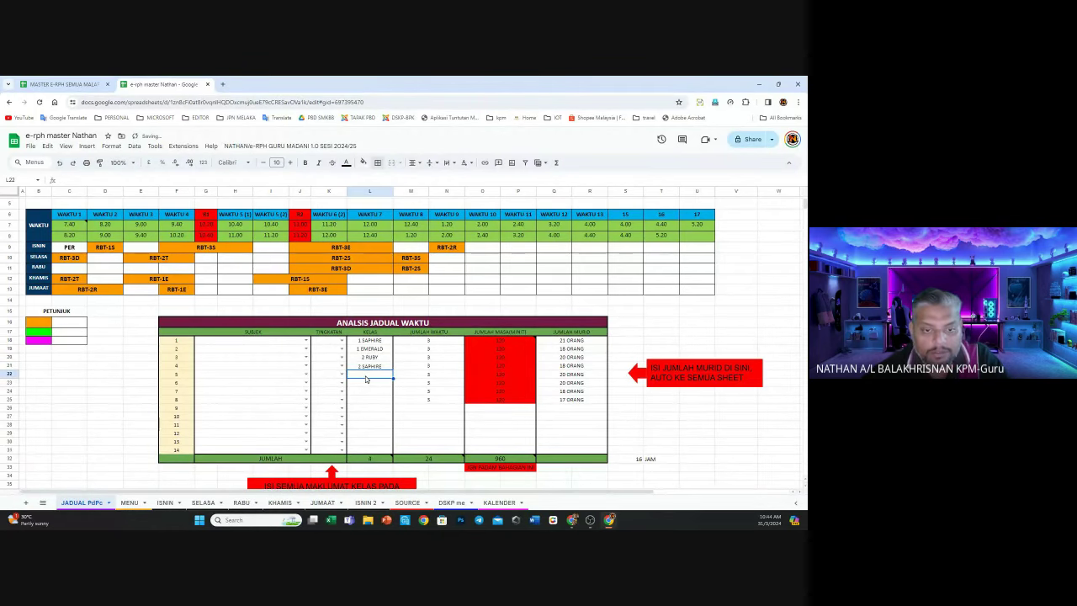
Continue the KELAS column with 2 TOPAZ, 3 DIAMOND, 3 SAPHIRE and 3 EMERALD
text(2 T)
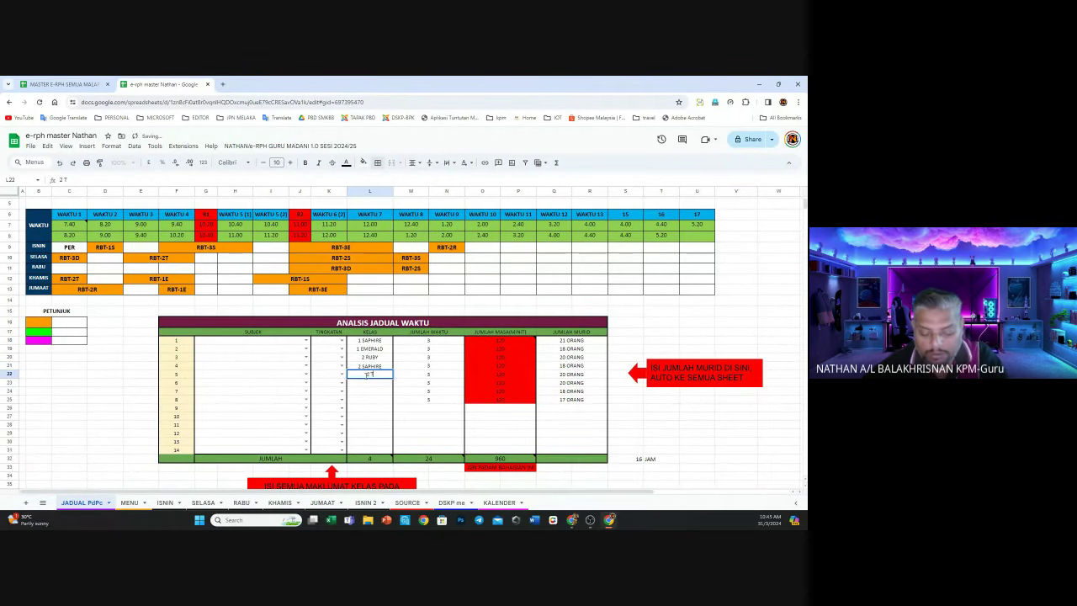
text(OPAZ)
key(Return)
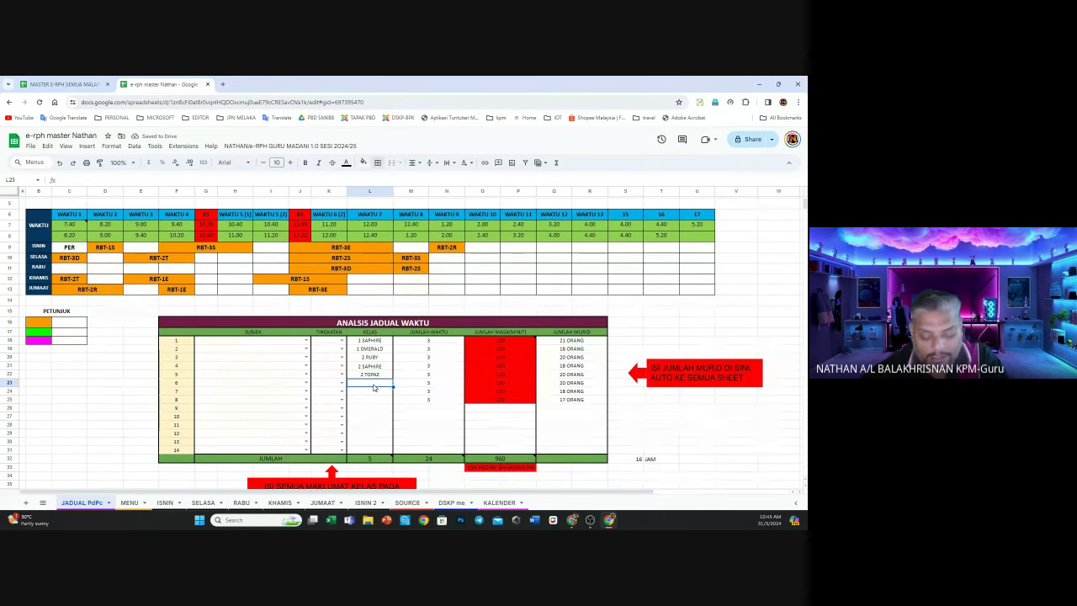
text(3 DIAMO)
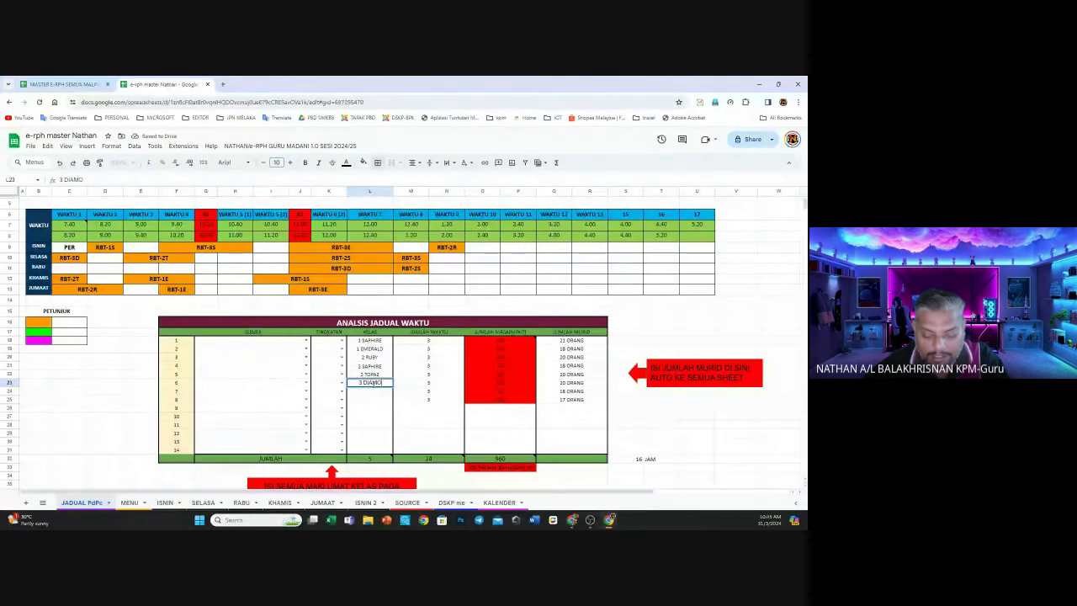
text(ND)
key(Return)
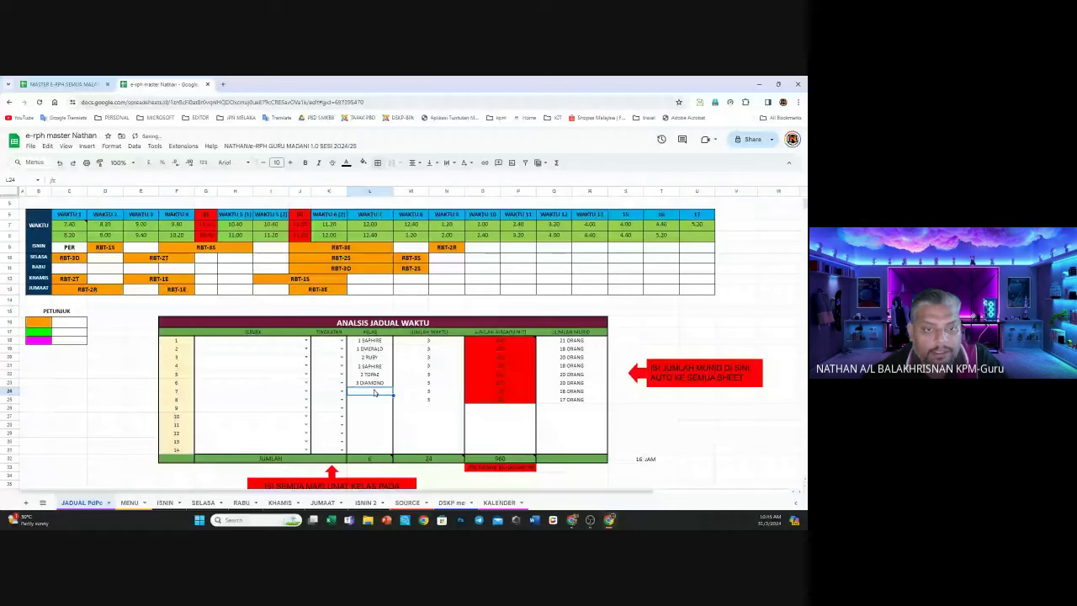
text(3 EMER)
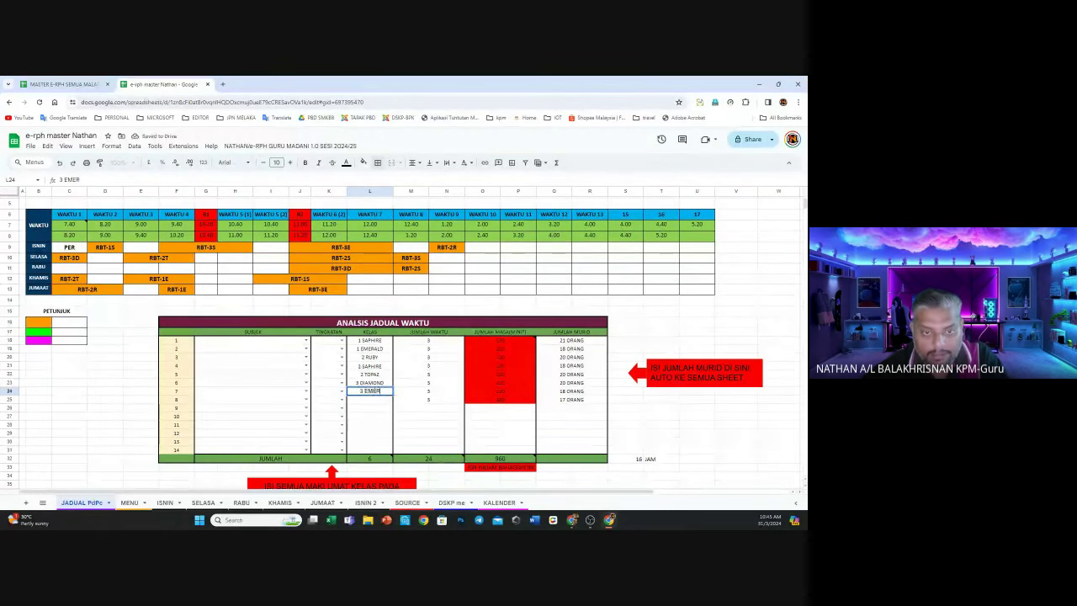
key(BackSpace)
text(S)
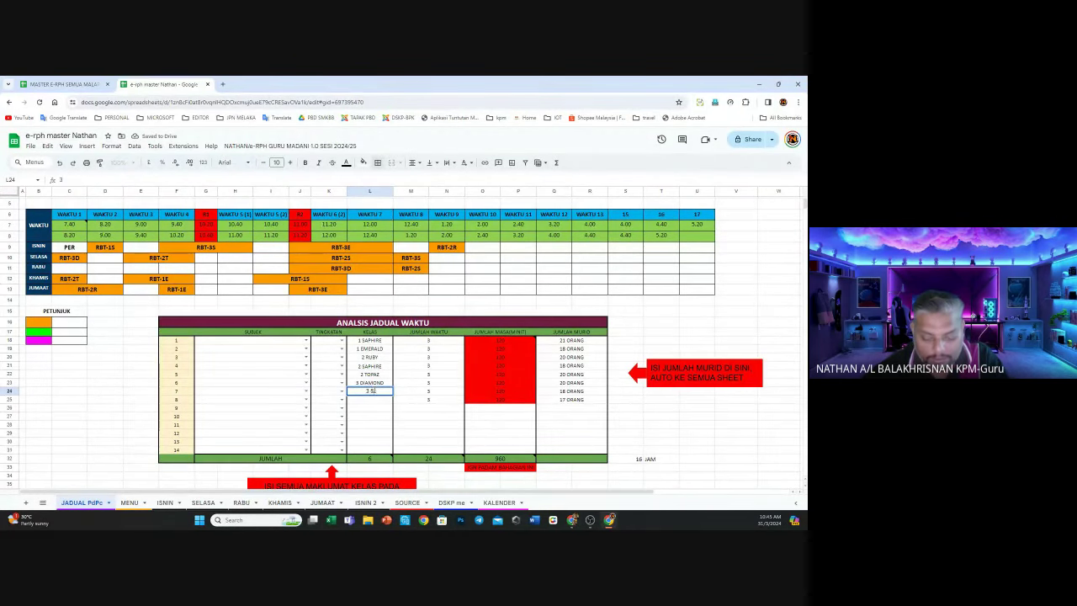
text(APHIRE)
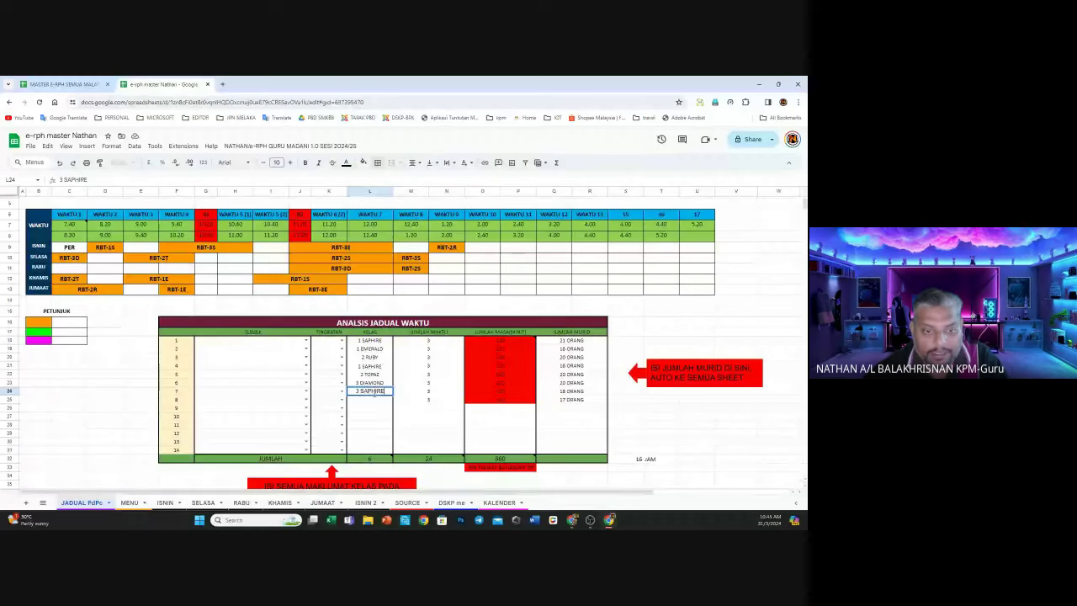
key(Return)
text(3)
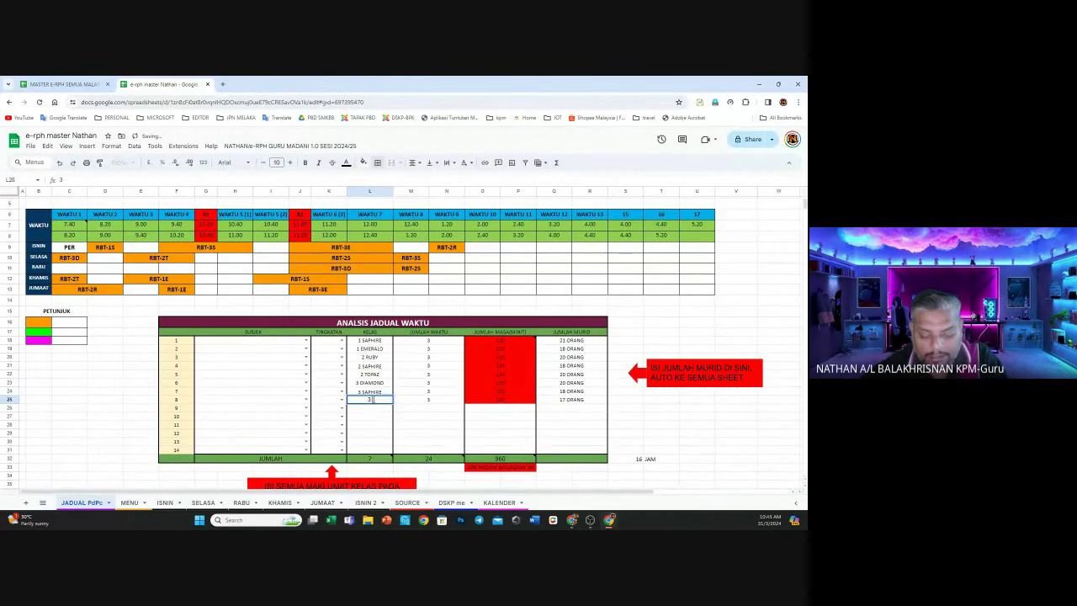
text( EMERALD)
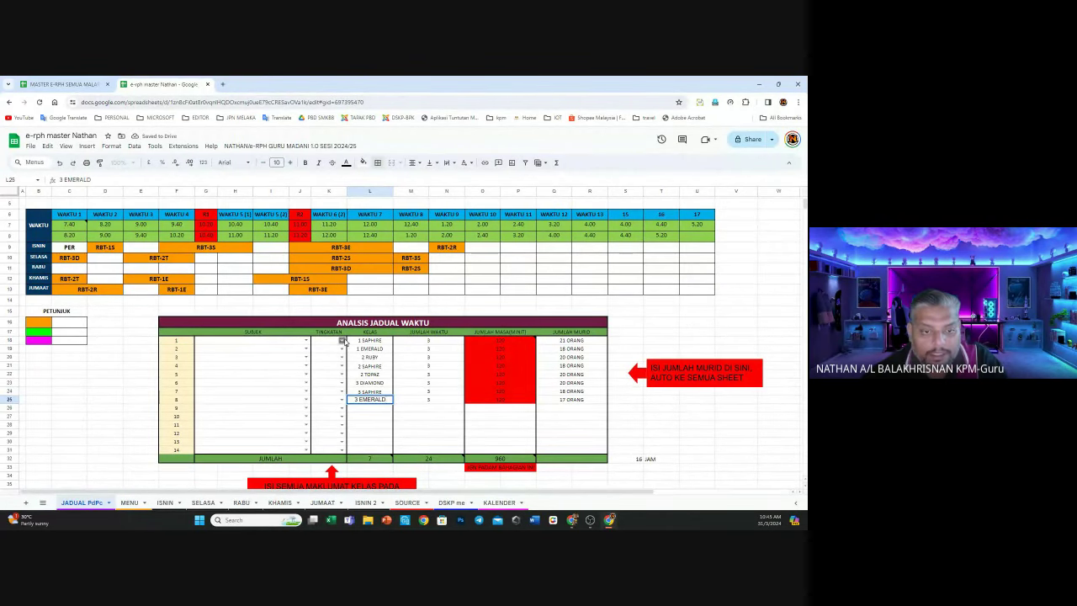
Give the first three classes TINGKATAN form levels 1, 1 and 2
click(333, 343)
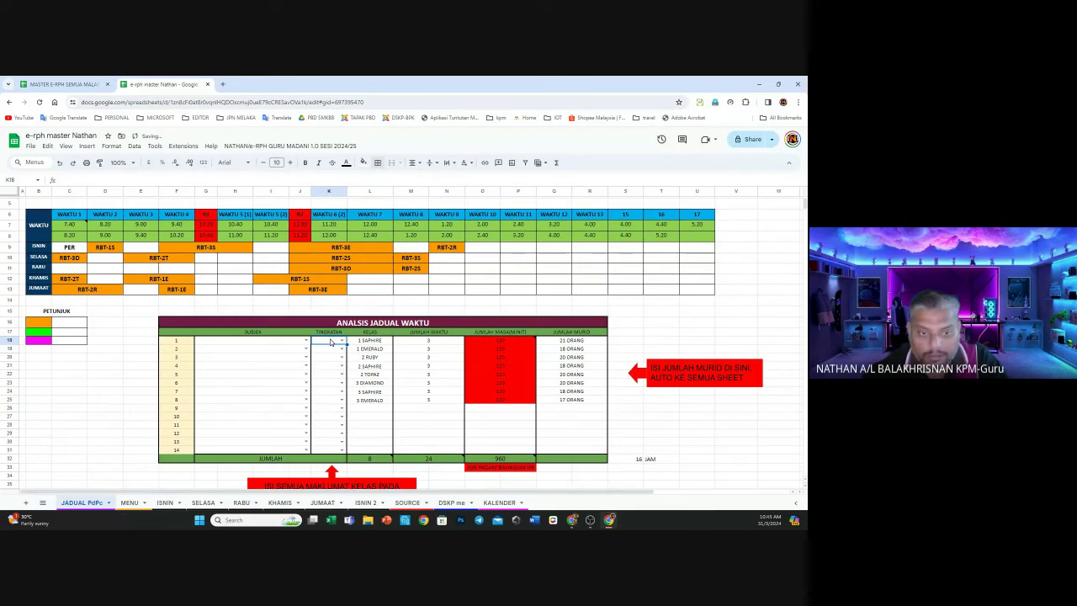
text(1)
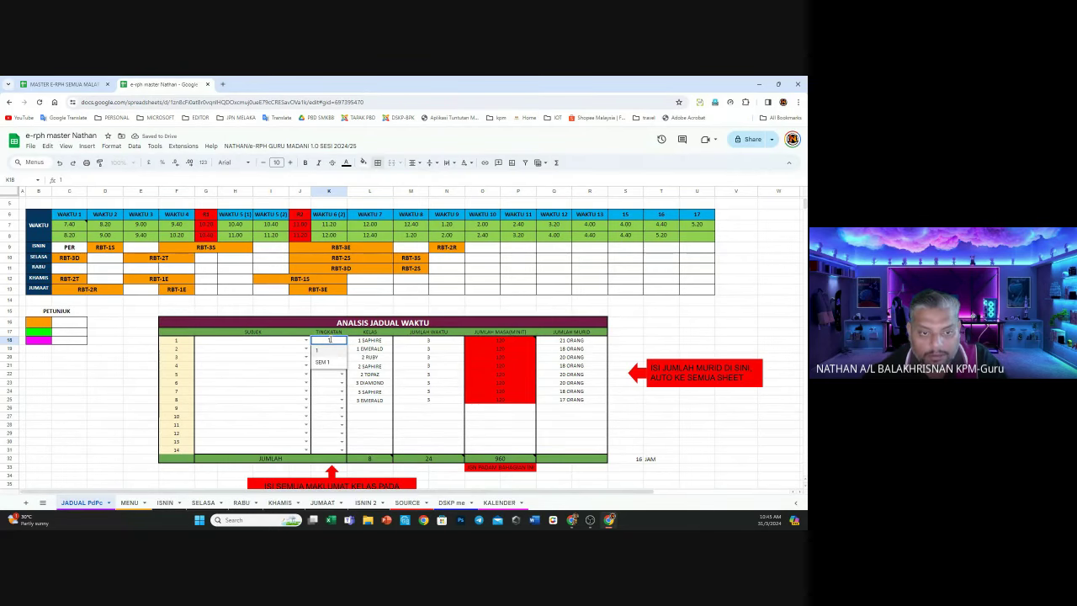
key(Return)
text(1)
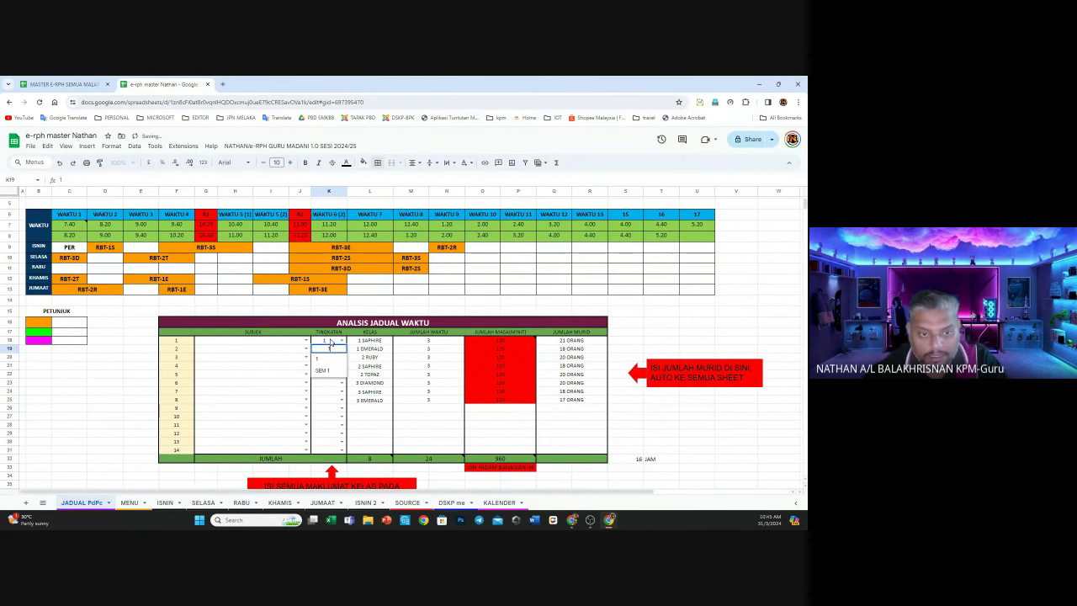
key(Return)
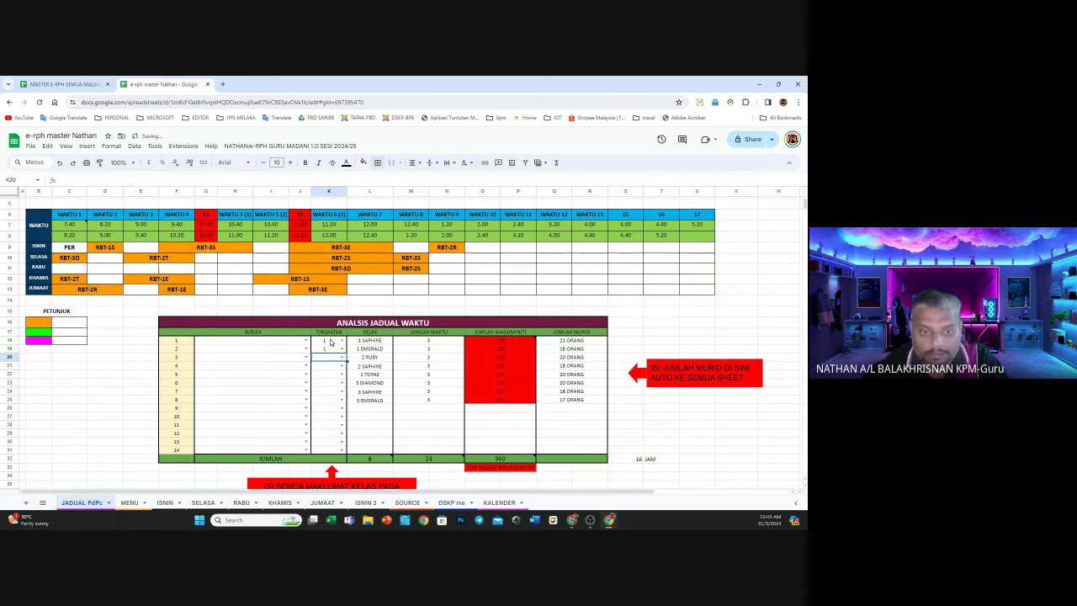
key(Down)
key(Up)
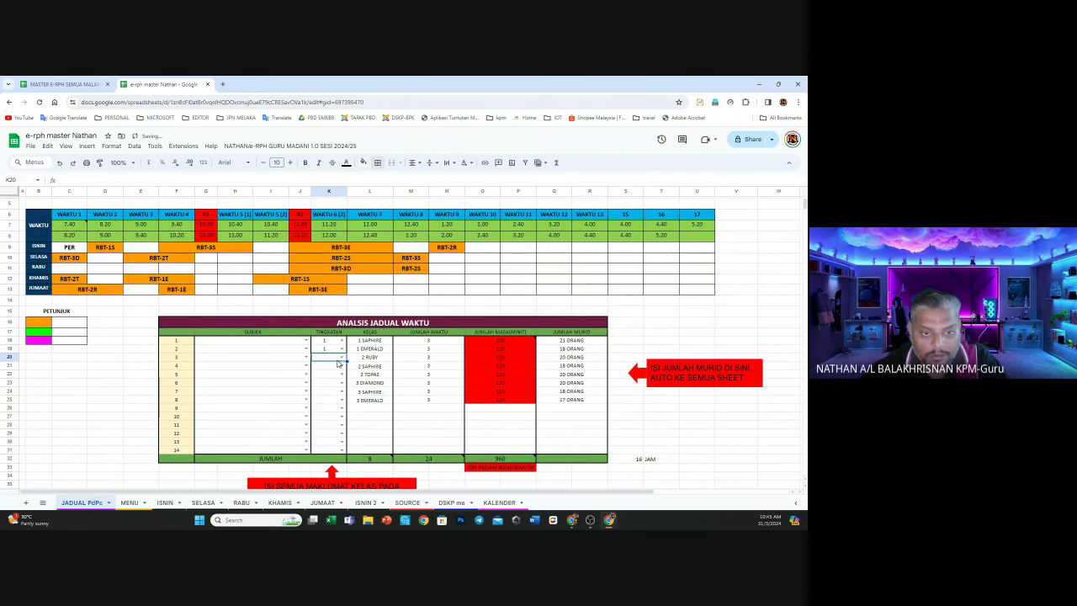
text(2)
key(Return)
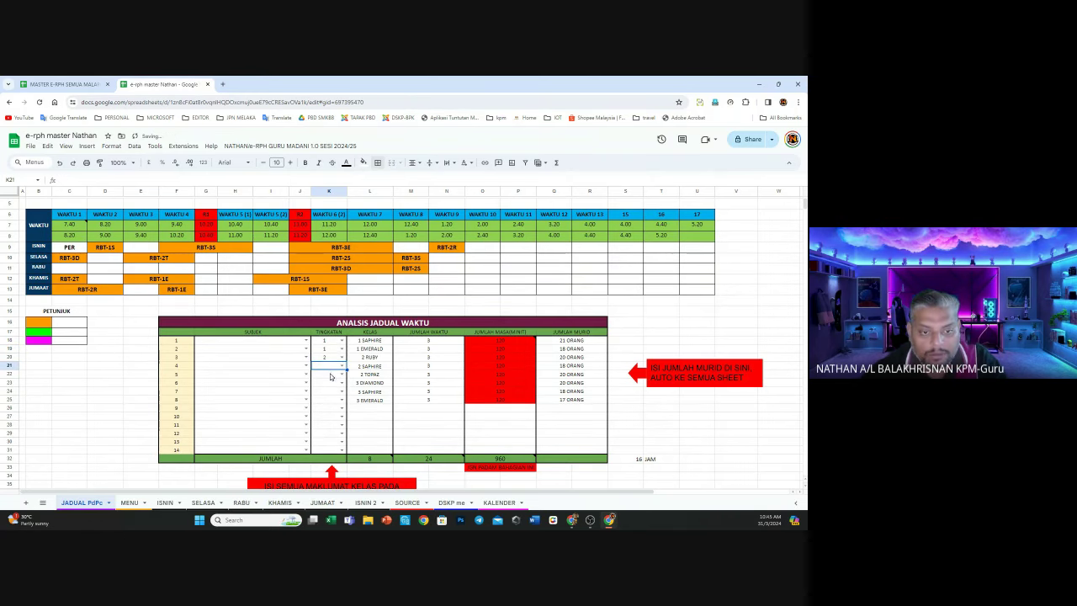
Give the remaining five classes form levels 2, 2, 3, 3 and 3
text(2)
key(Return)
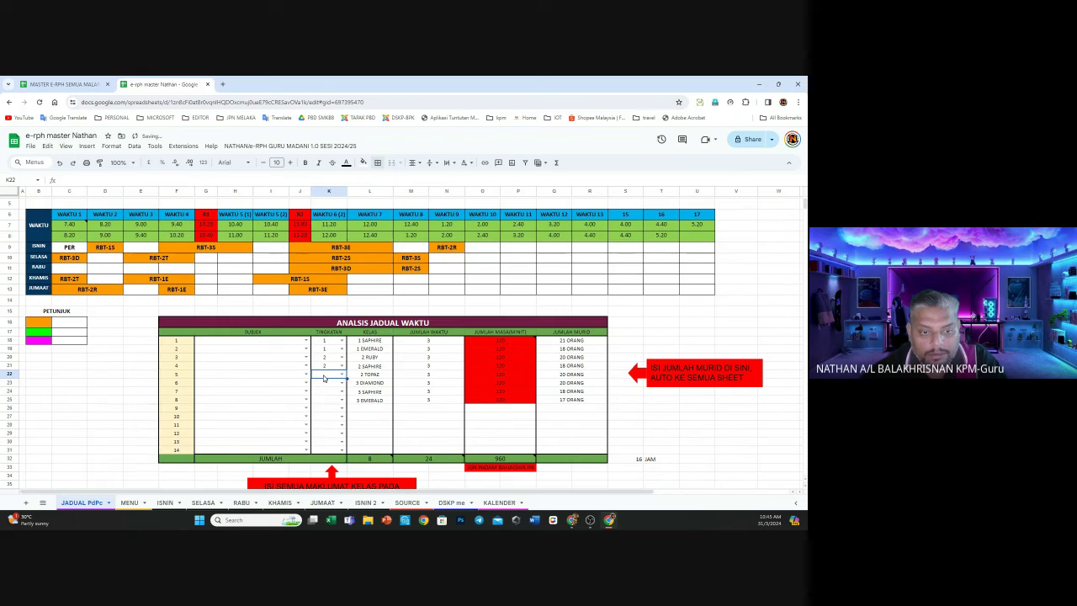
text(2)
click(325, 390)
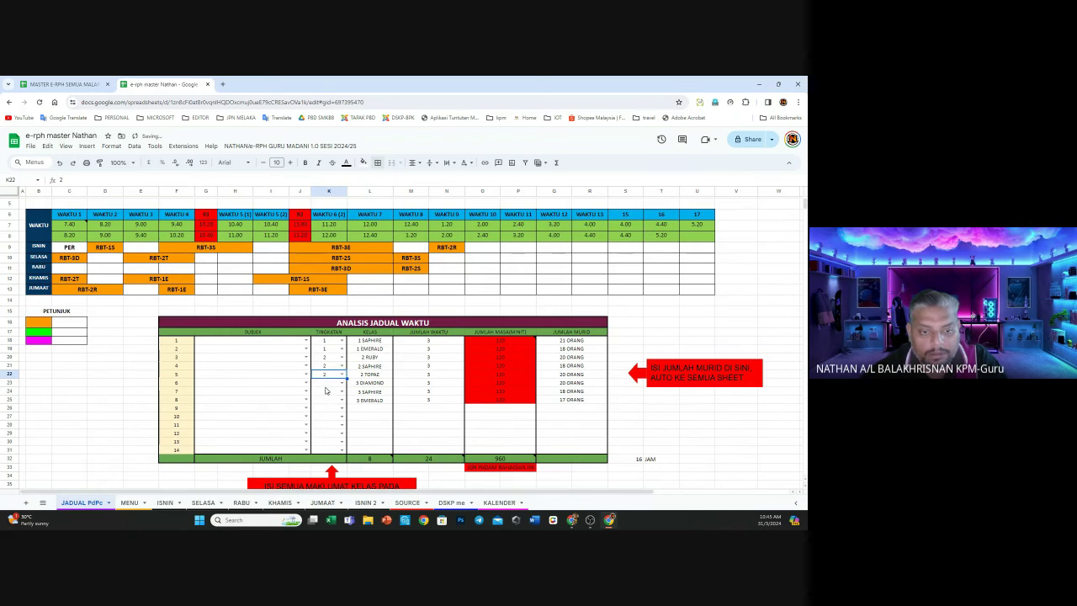
key(Return)
text(3)
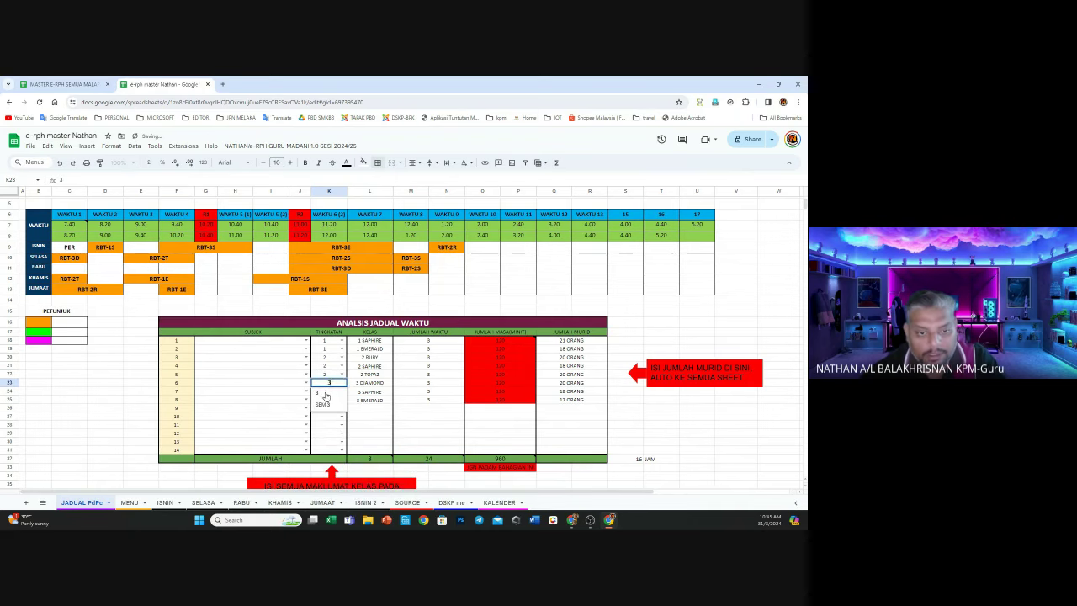
key(Return)
text(3)
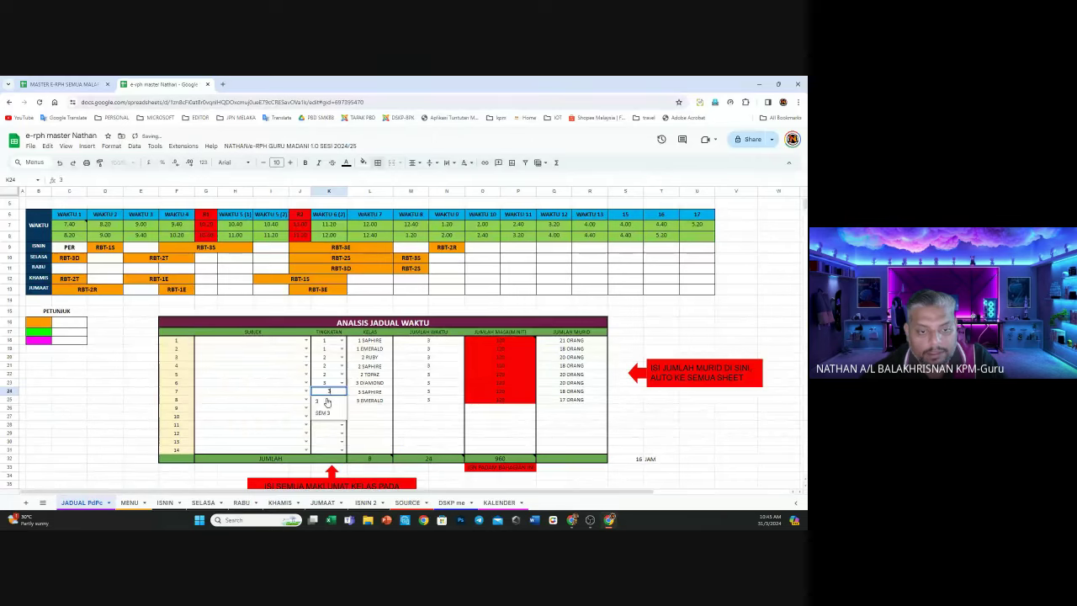
key(Return)
text(3)
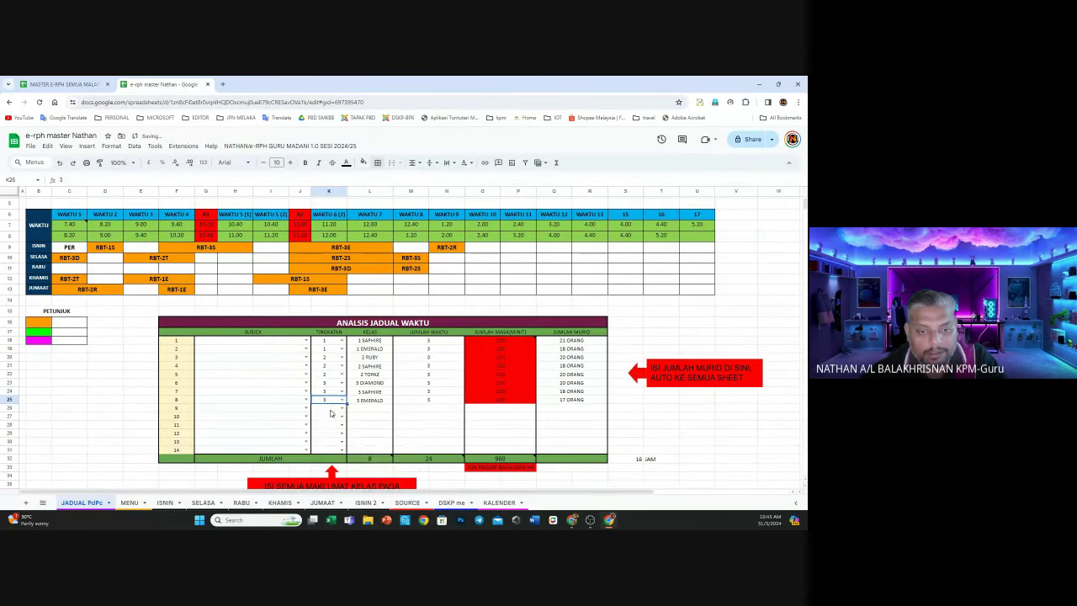
click(438, 429)
drag(438, 346, 437, 407)
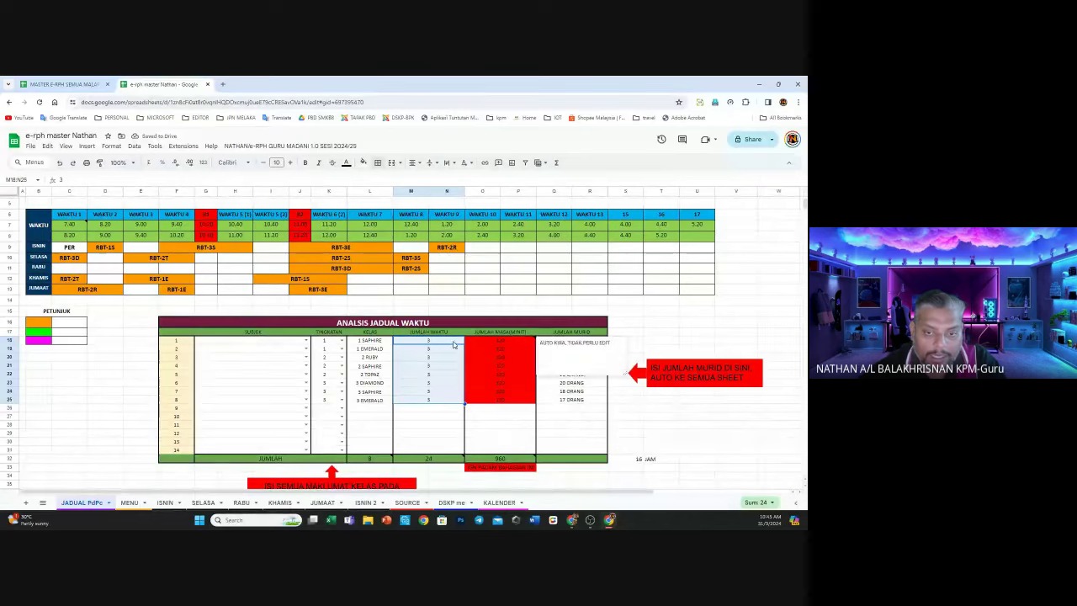
click(419, 427)
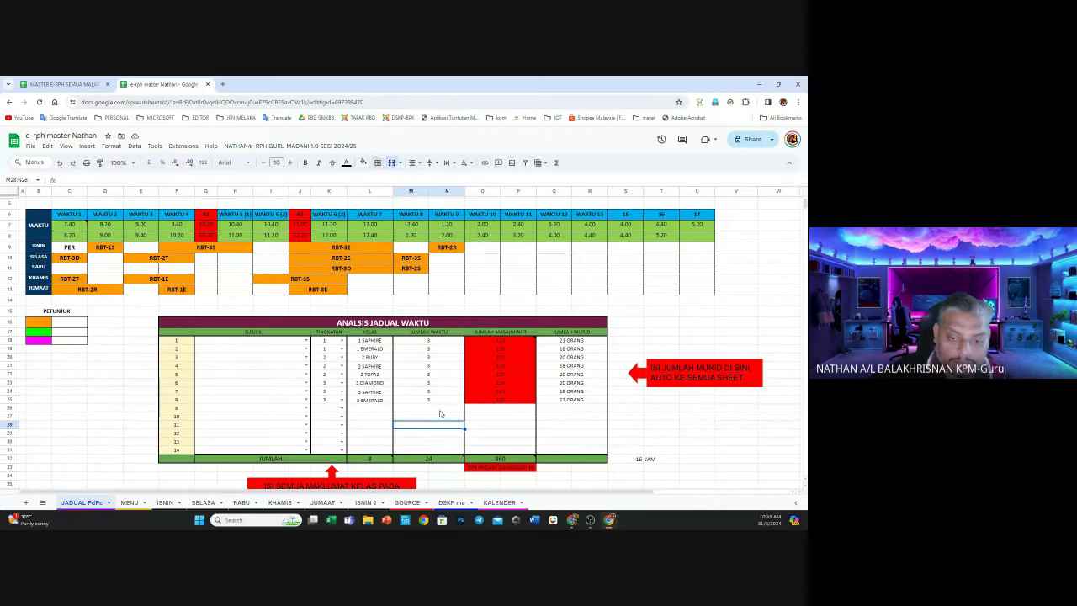
click(499, 341)
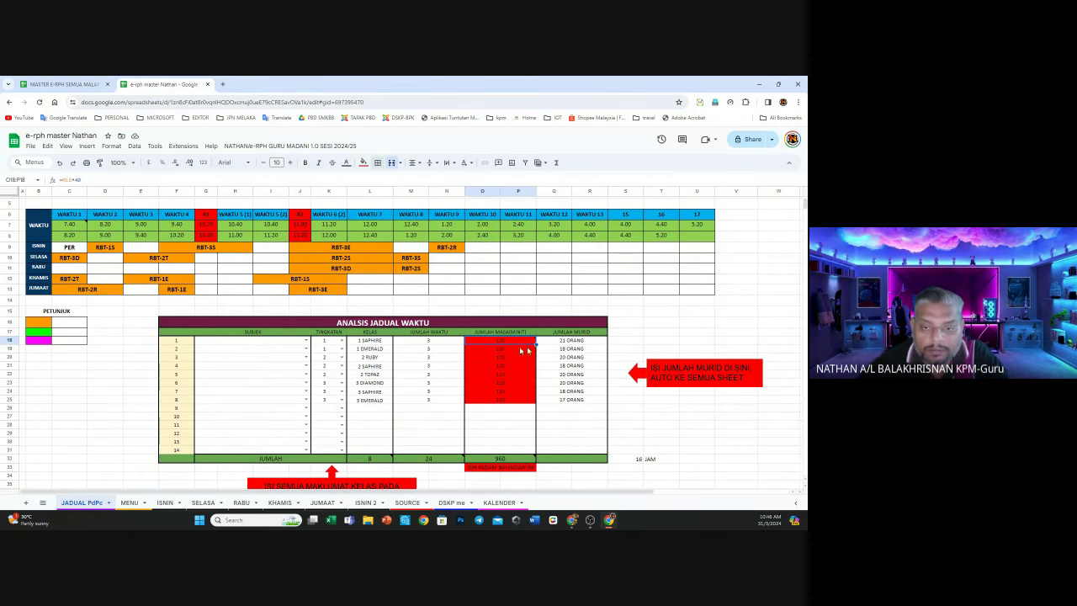
mouse_move(505, 345)
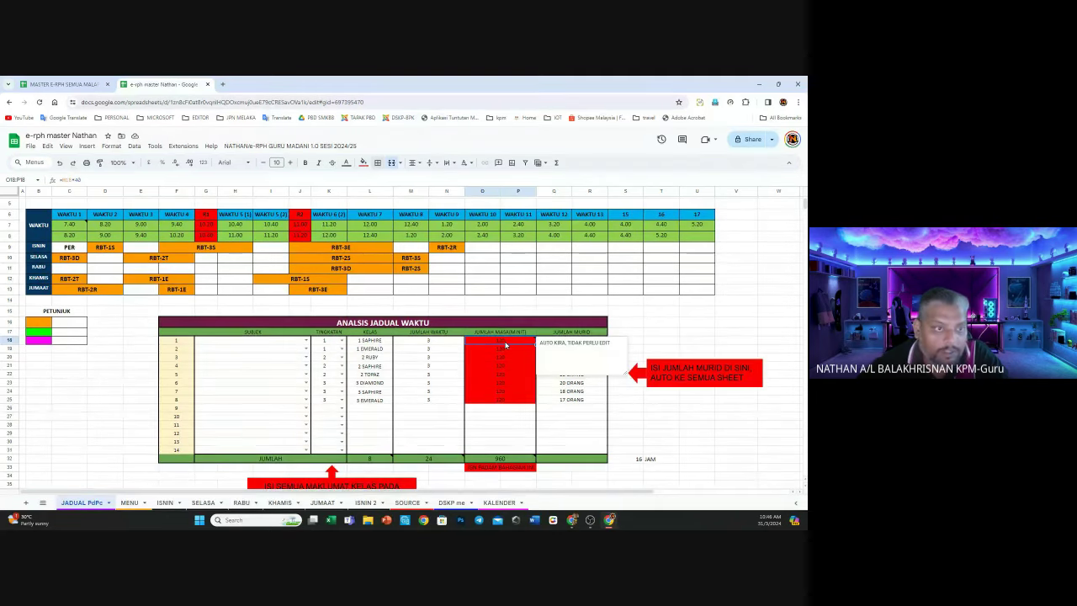
click(488, 438)
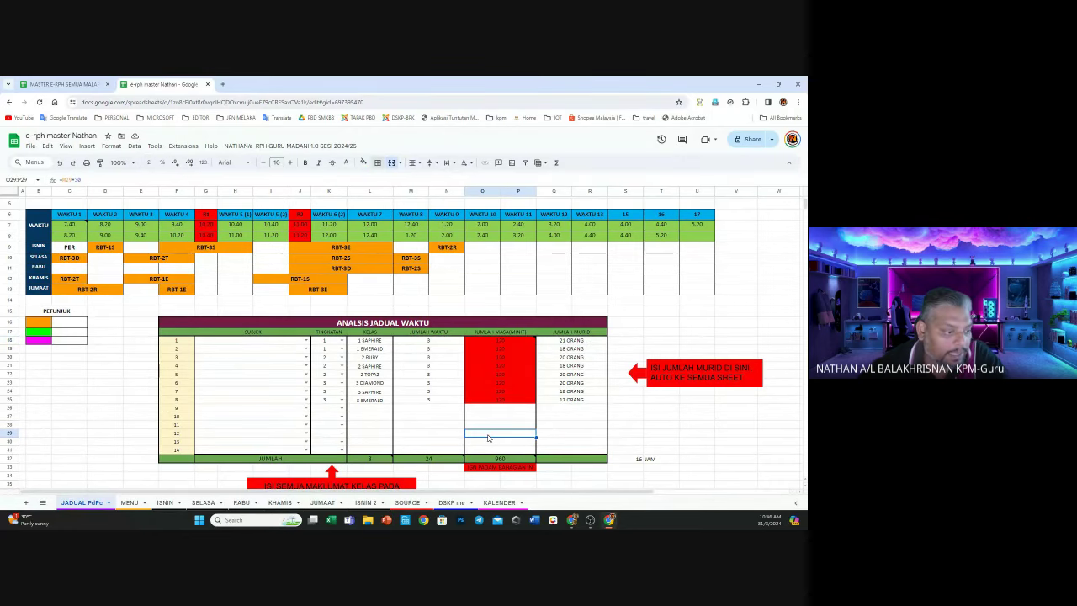
click(490, 342)
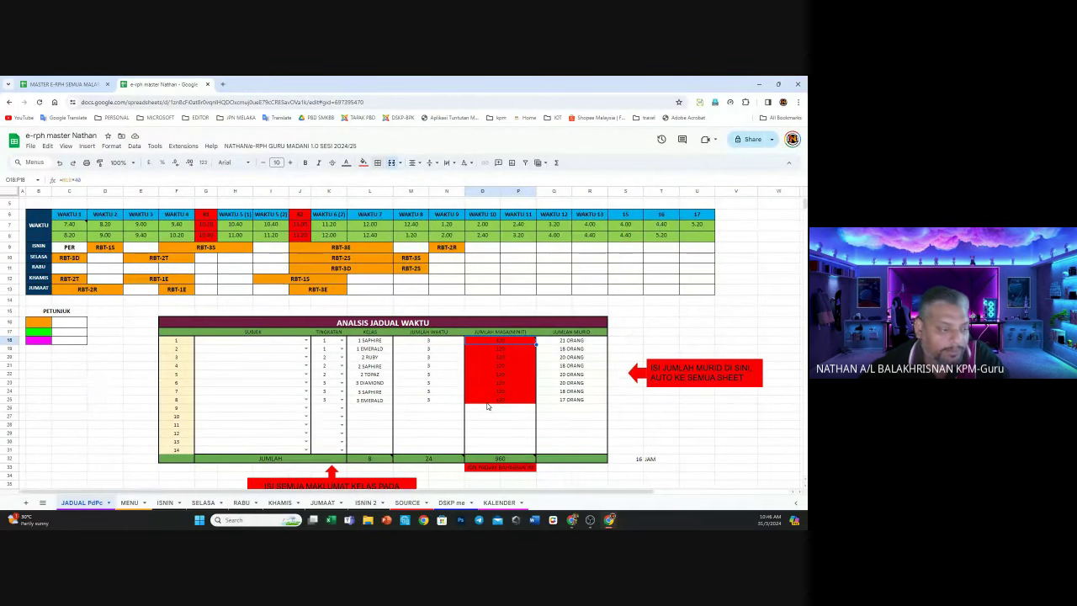
Set the first class's subject to RBT and fill it down to all eight classes
click(278, 341)
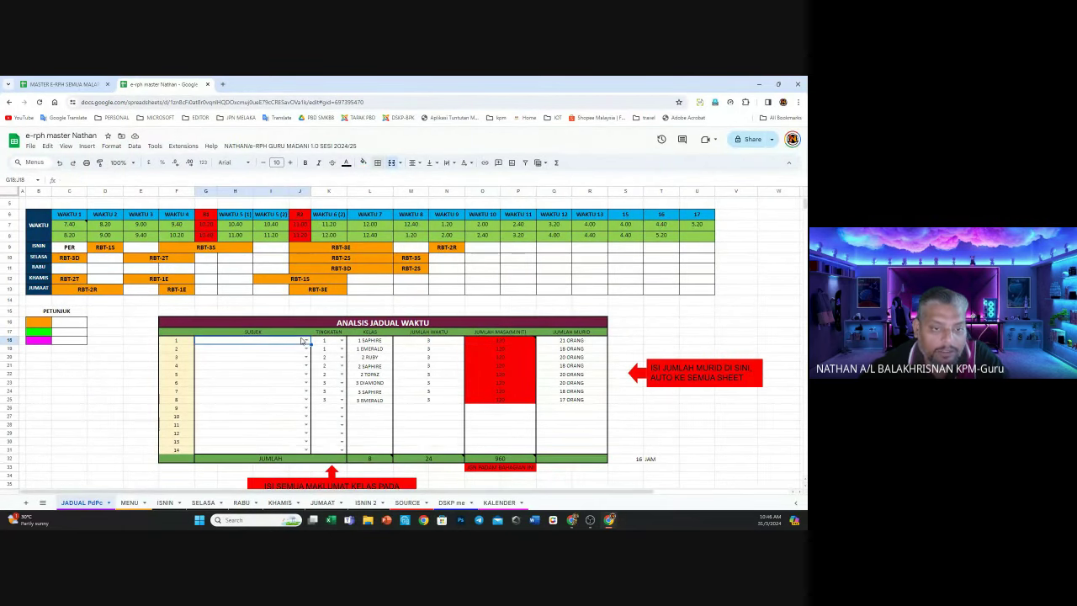
click(306, 342)
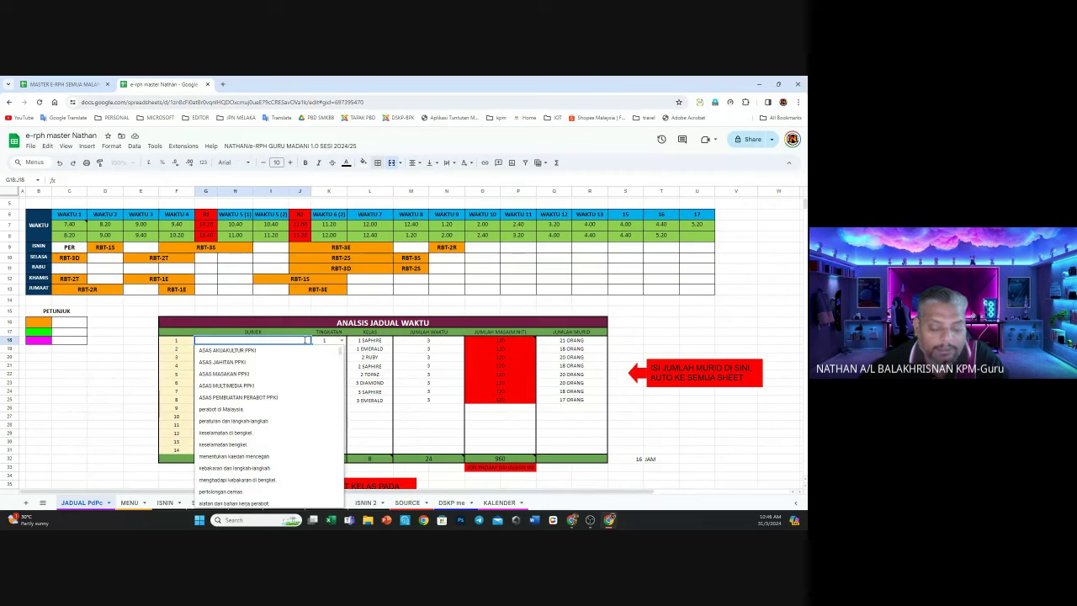
text(RBT)
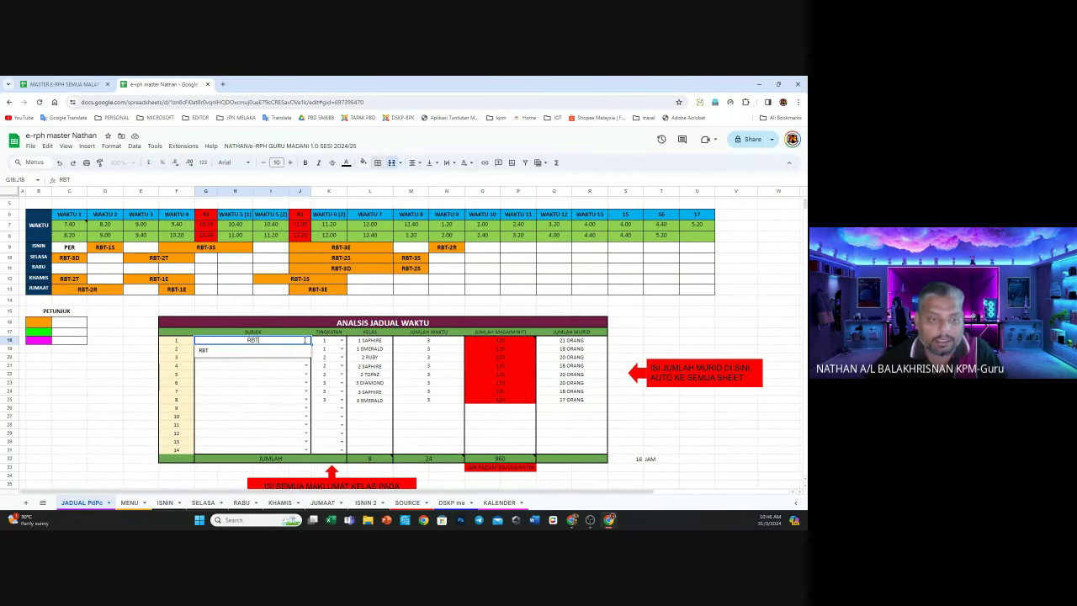
click(298, 352)
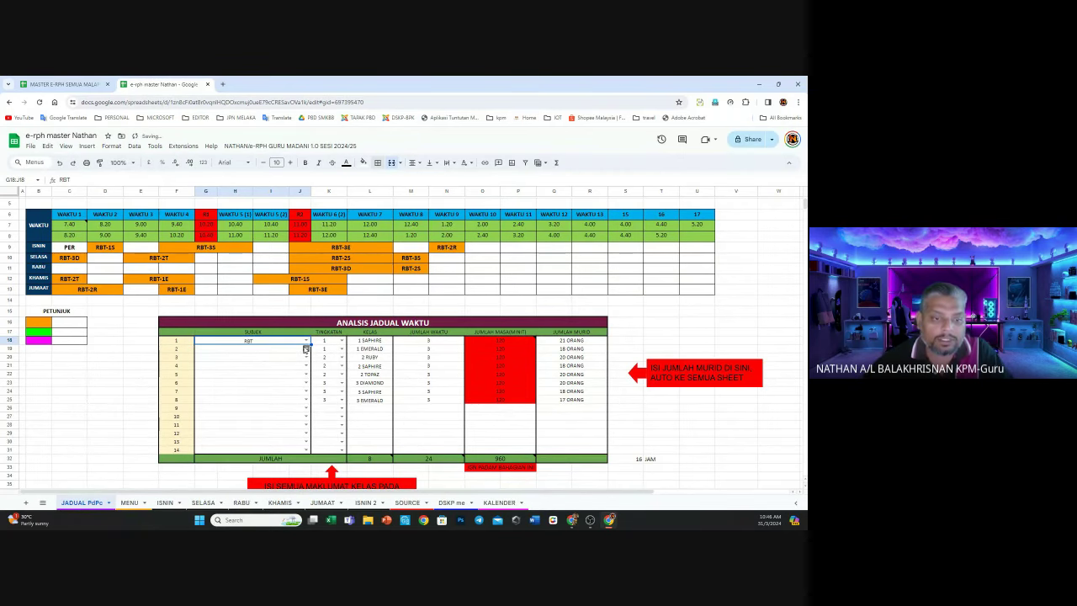
drag(310, 343, 303, 405)
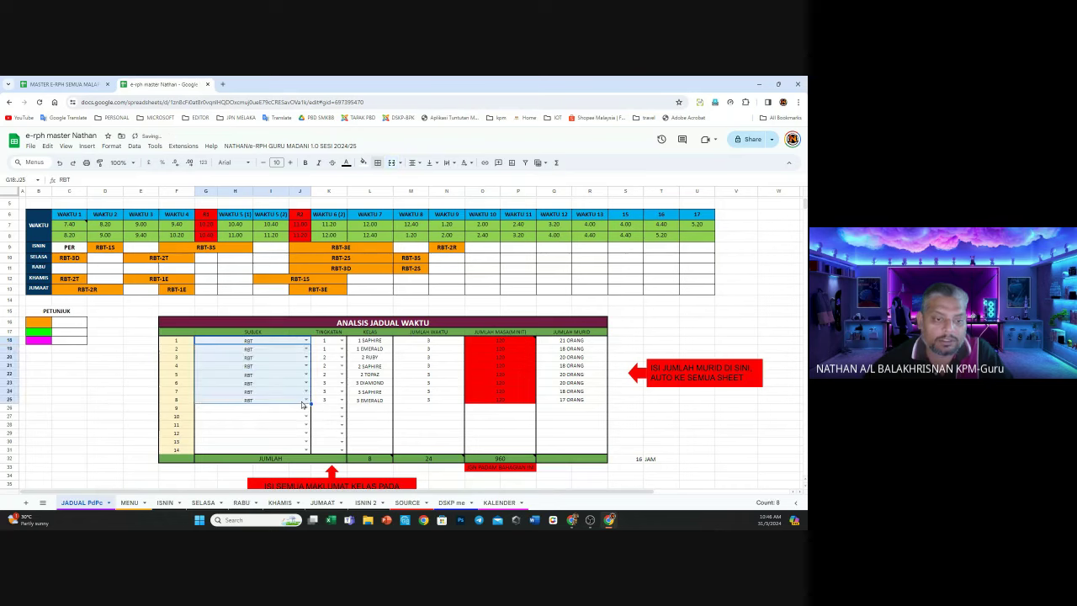
Change the subjects of rows 2–5 to SEJARAH, GEOGRAFI, SAINS and FIZIK
click(306, 348)
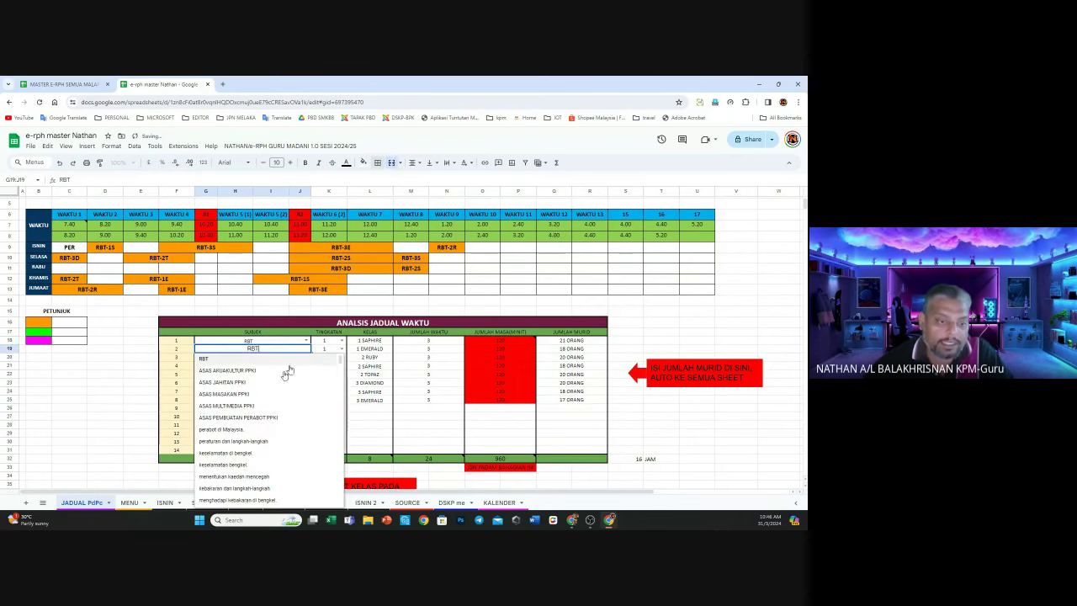
text(SEJARAH)
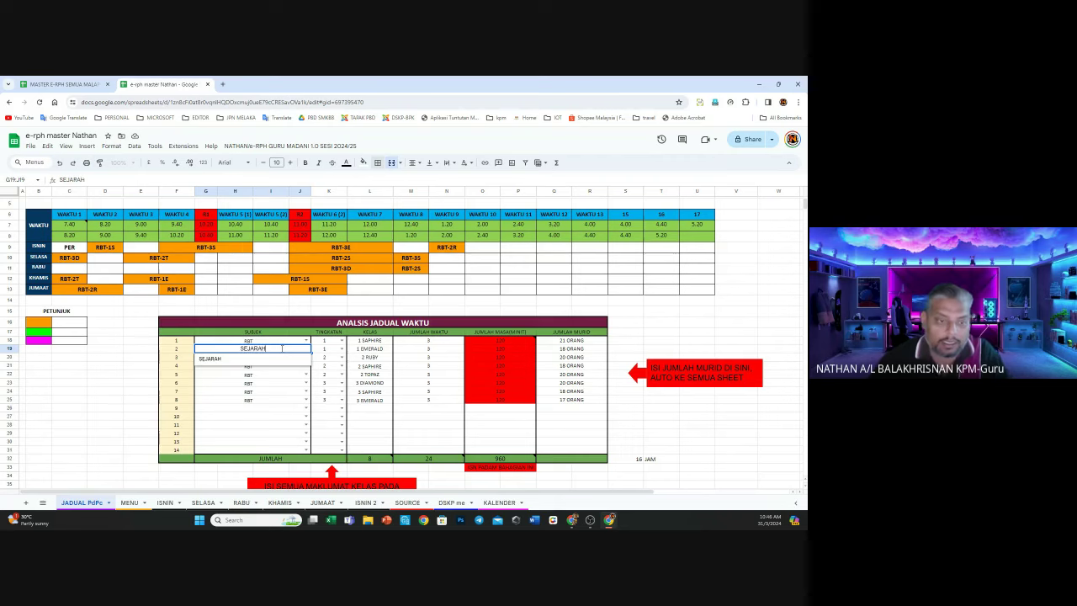
click(278, 401)
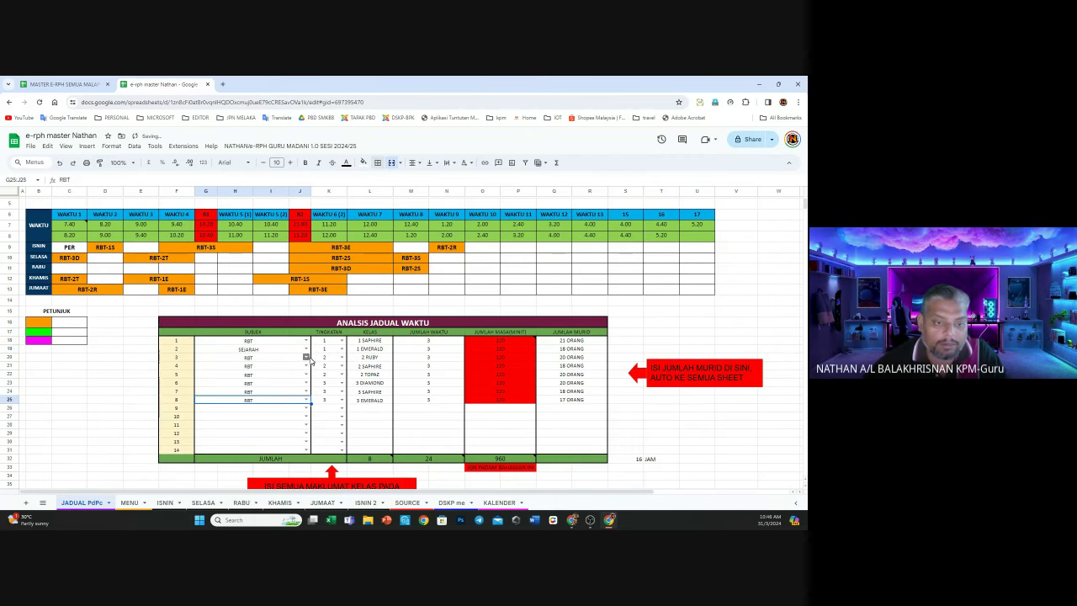
click(307, 357)
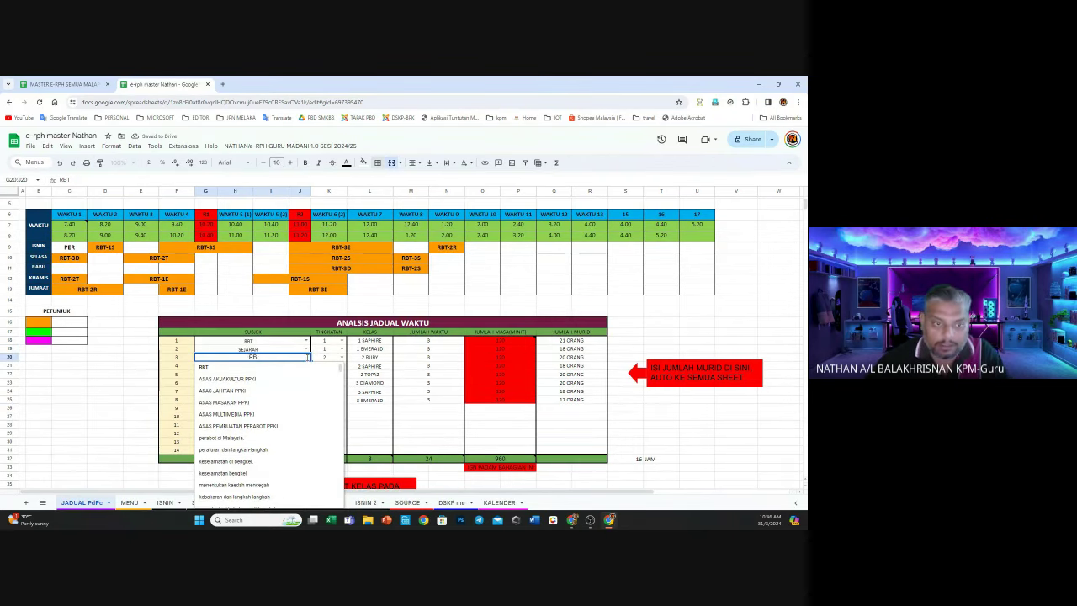
key(BackSpace)
key(BackSpace)
key(BackSpace)
text(GEOGRAFO)
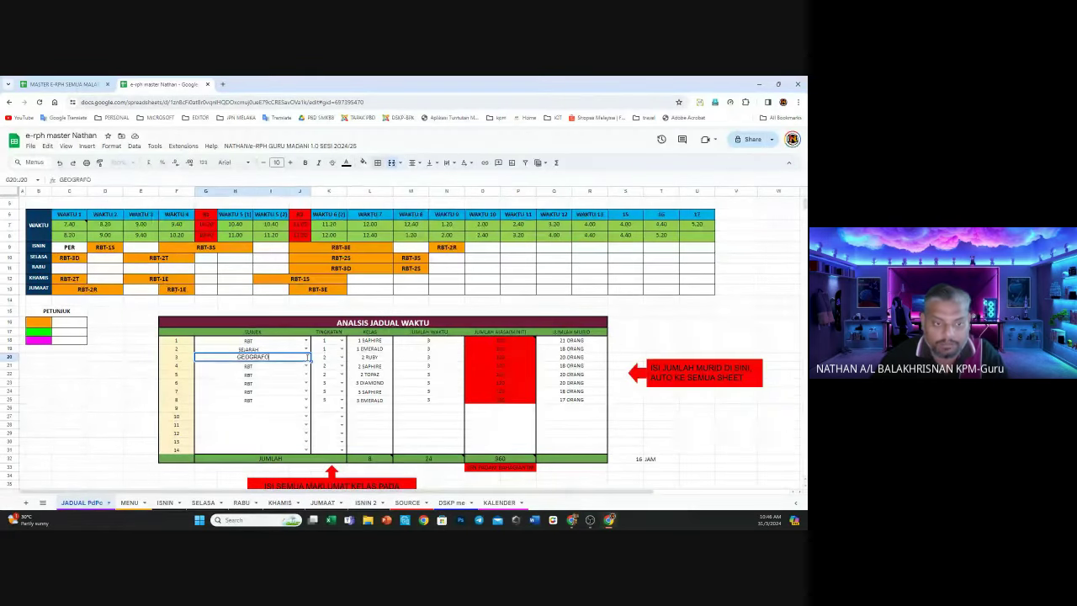
key(BackSpace)
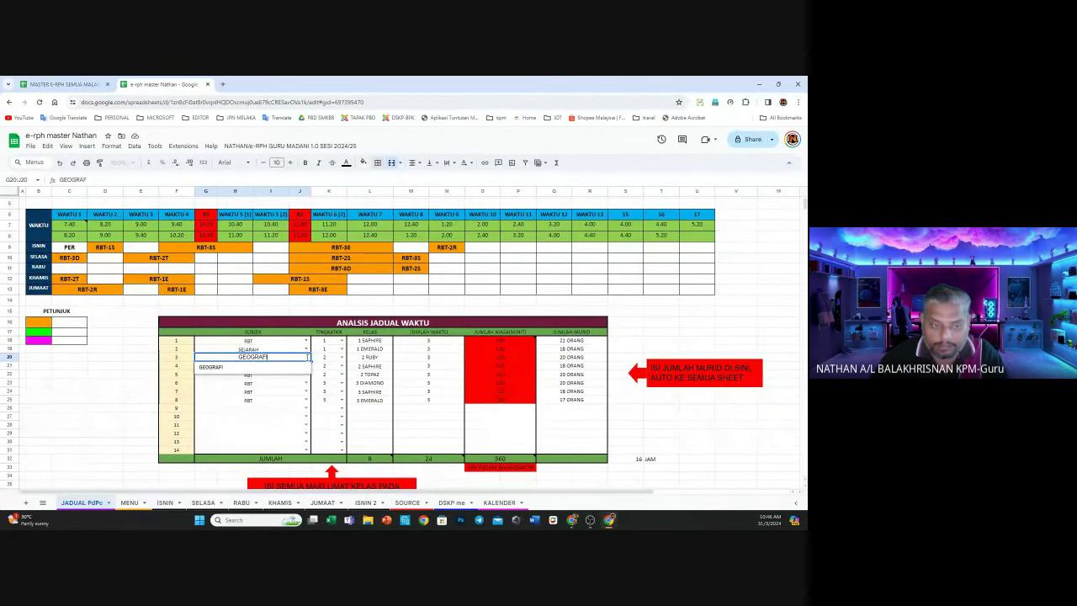
click(277, 368)
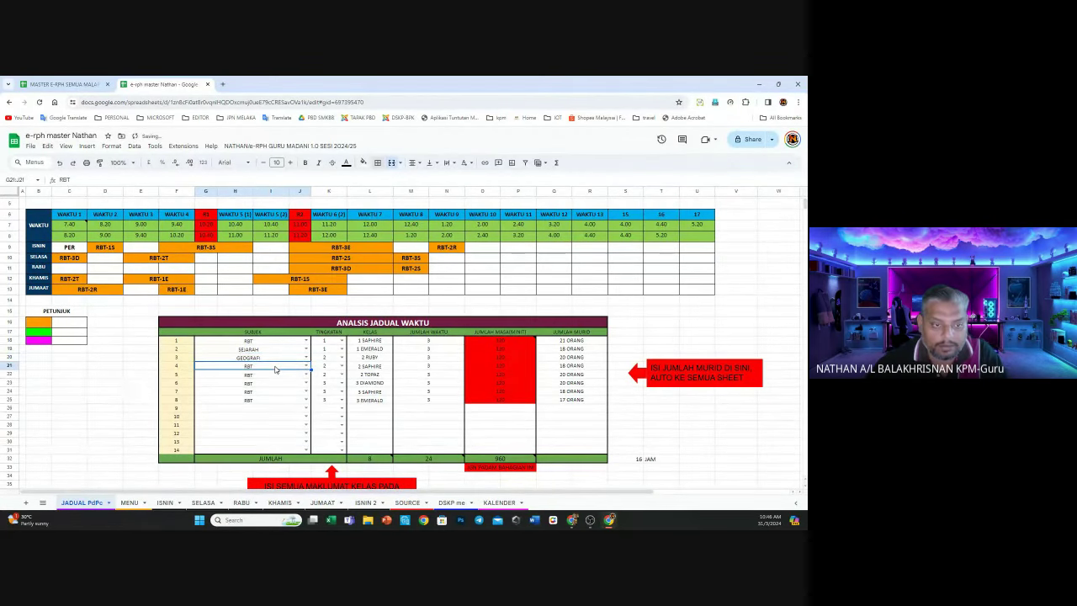
text(SAINS)
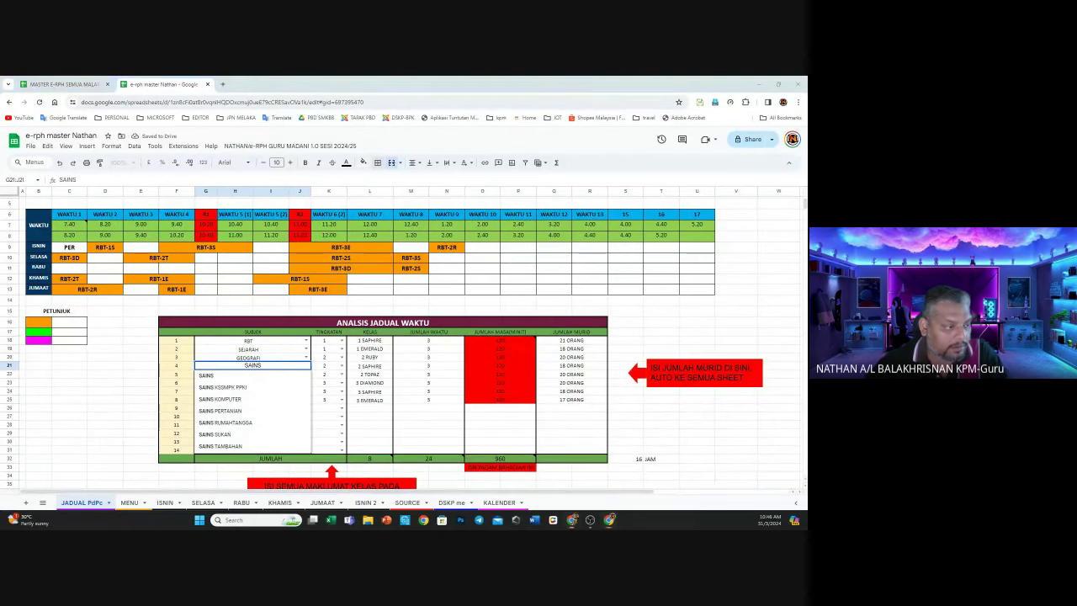
click(246, 376)
click(306, 374)
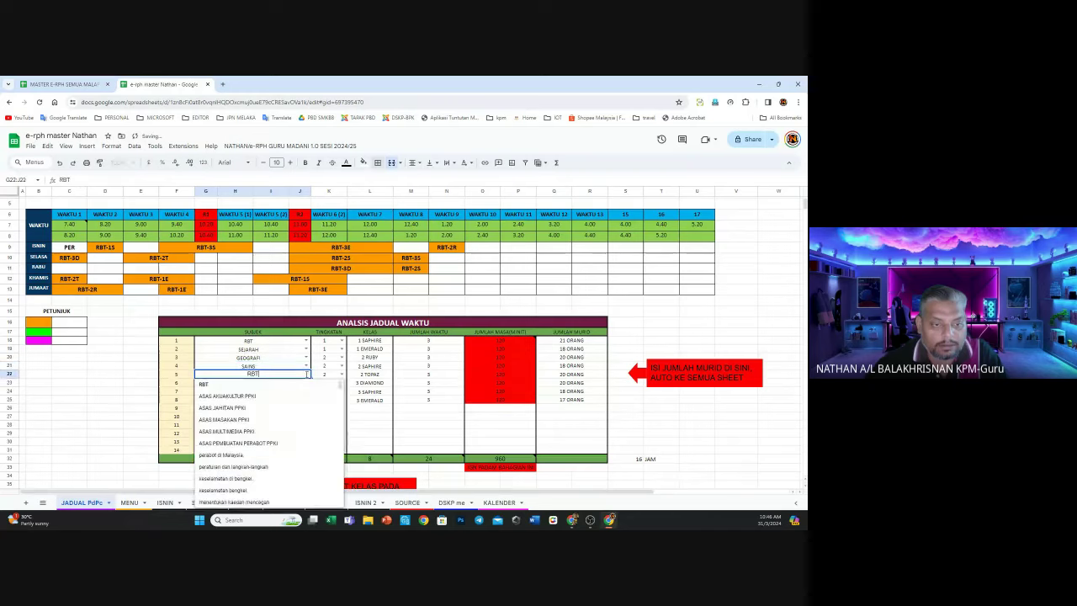
text(FIZIK)
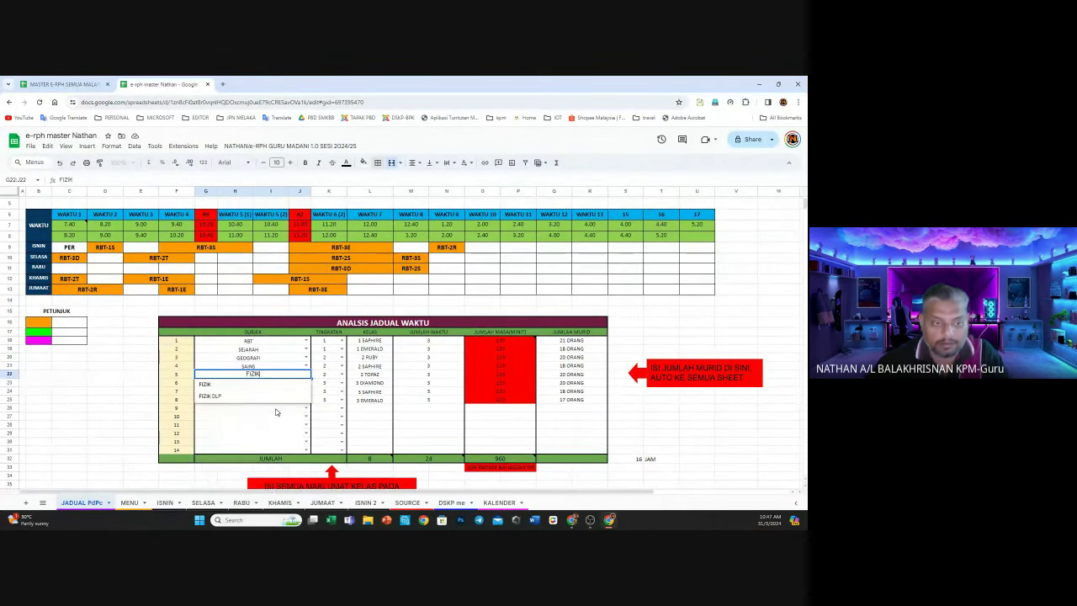
click(259, 385)
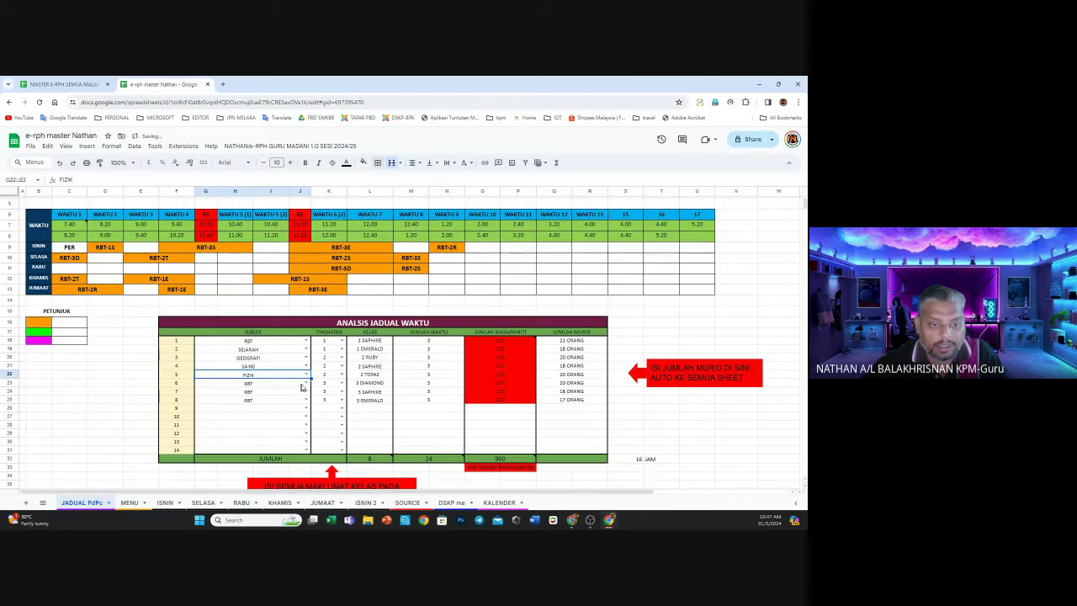
Choose PENDIDIKAN JASMANI, BAHASA MELAYU and MATEMATIK from the SUBJEK dropdowns for rows 6, 7 and 8
click(306, 383)
key(BackSpace)
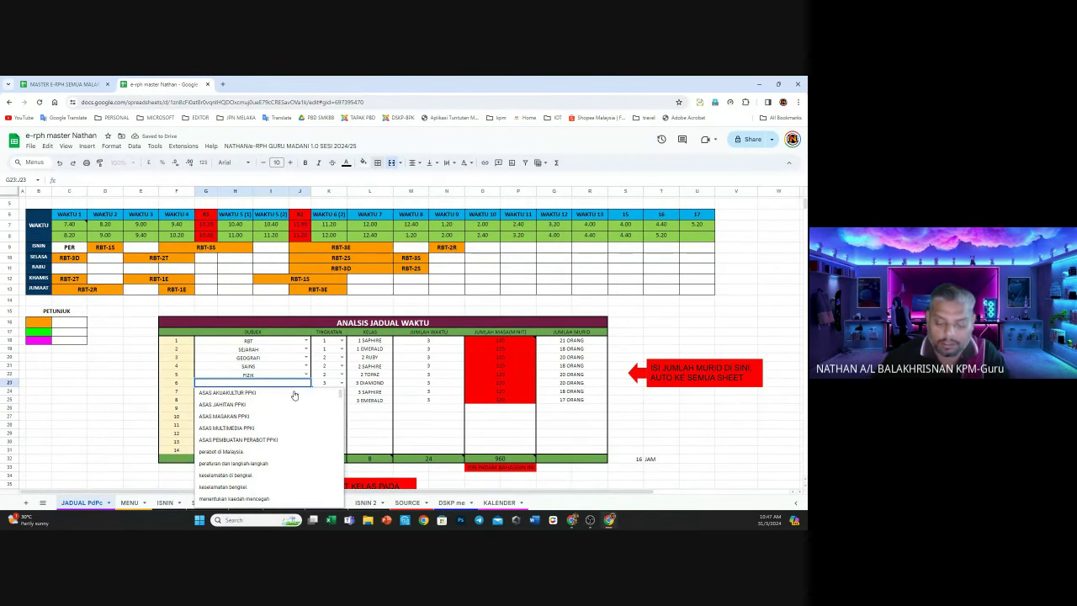
text(PEN)
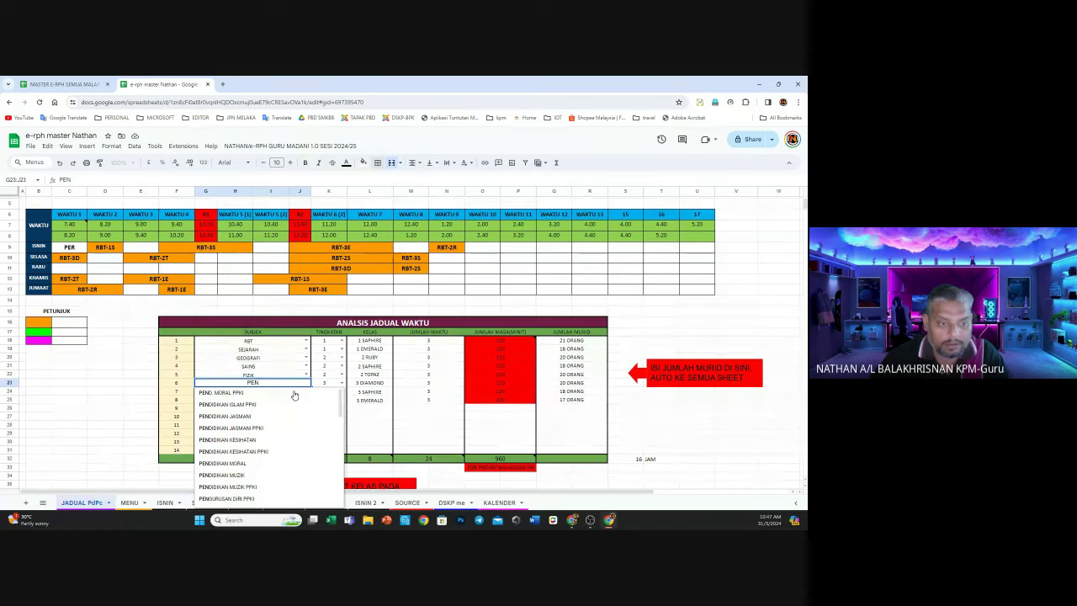
click(241, 416)
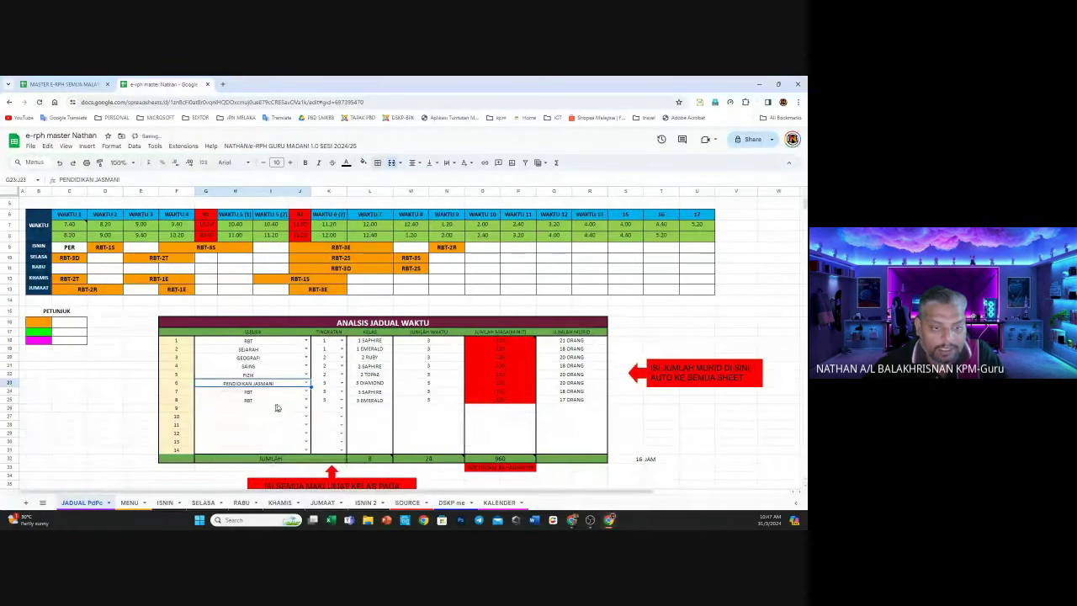
click(306, 392)
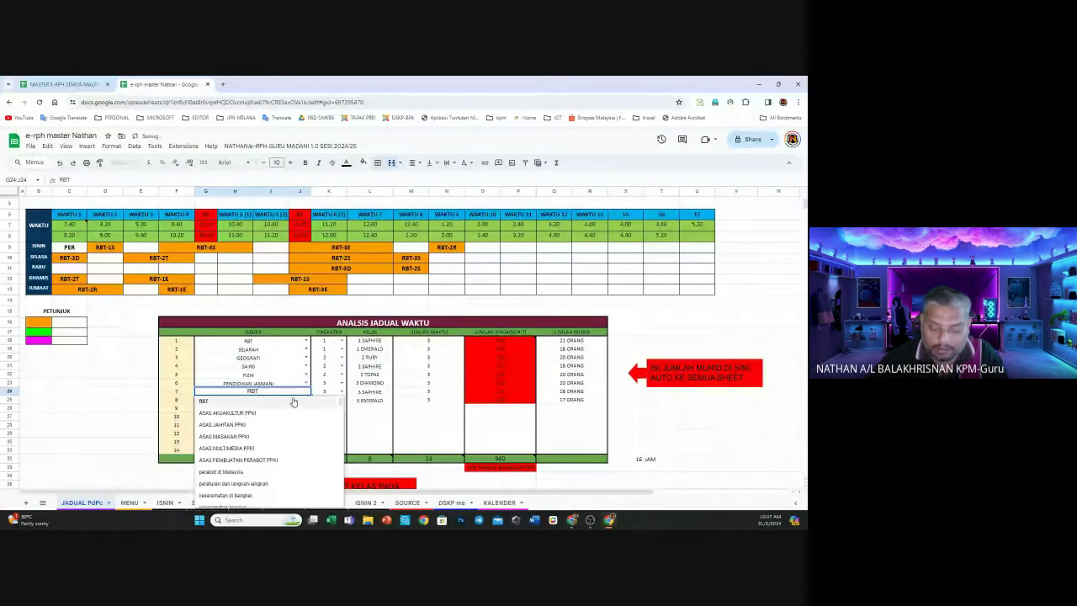
text(ISLA)
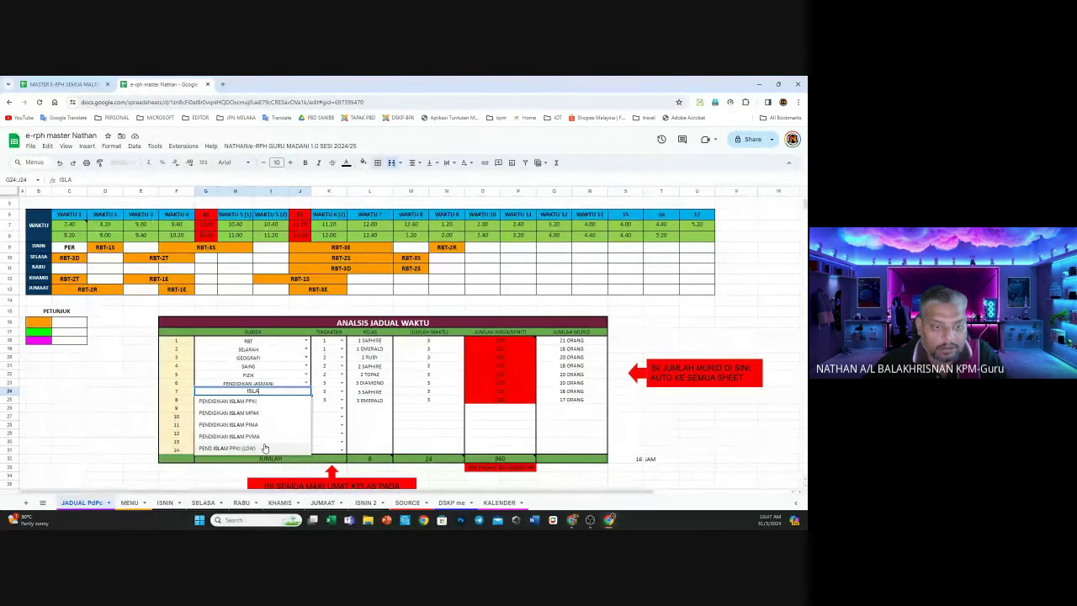
text(M)
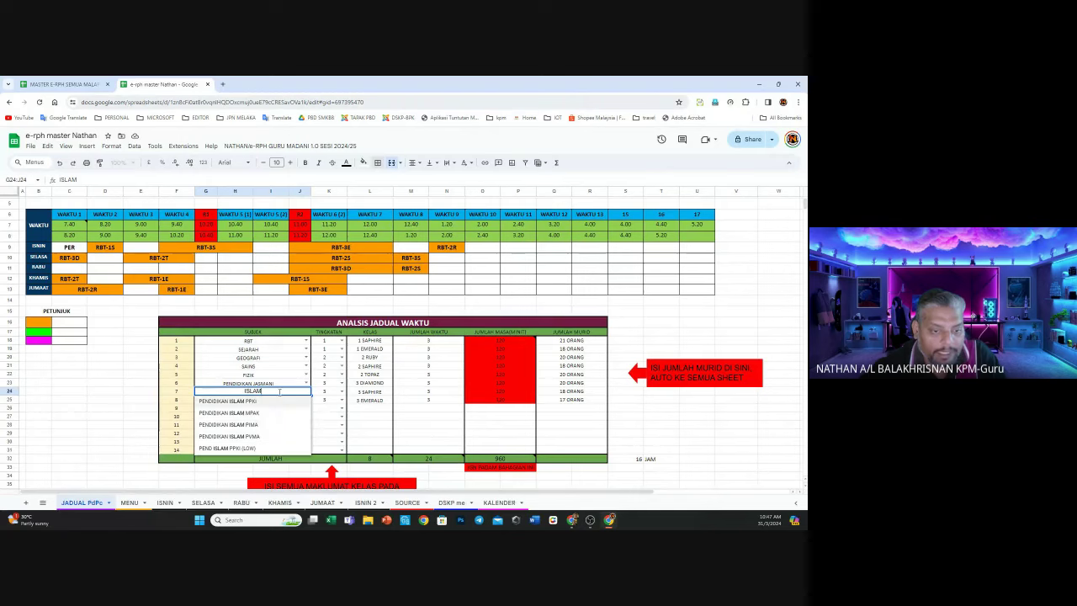
key(BackSpace)
key(BackSpace)
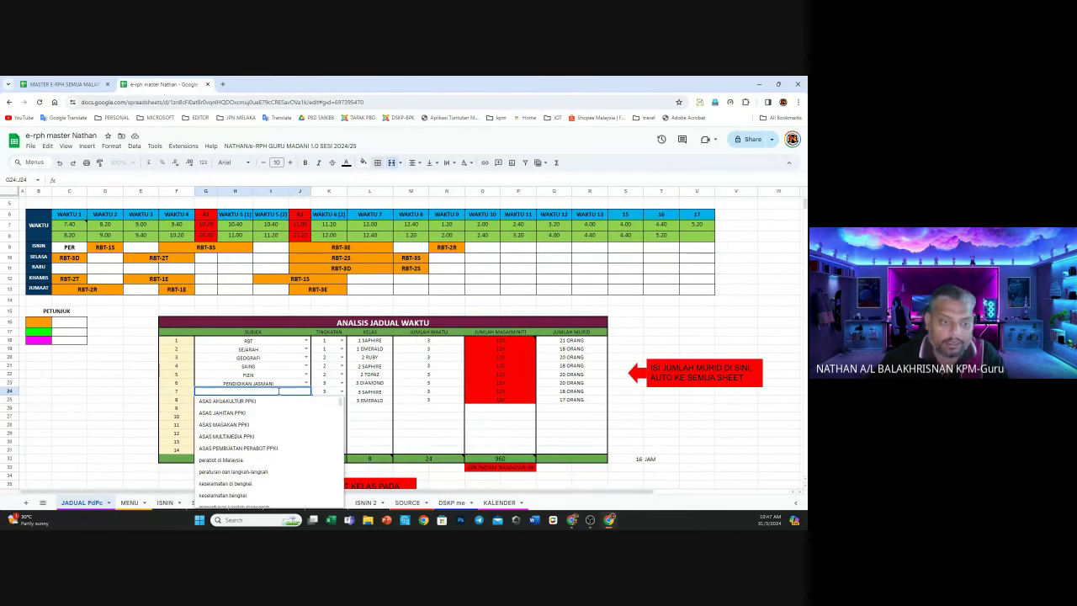
text(BAHASA)
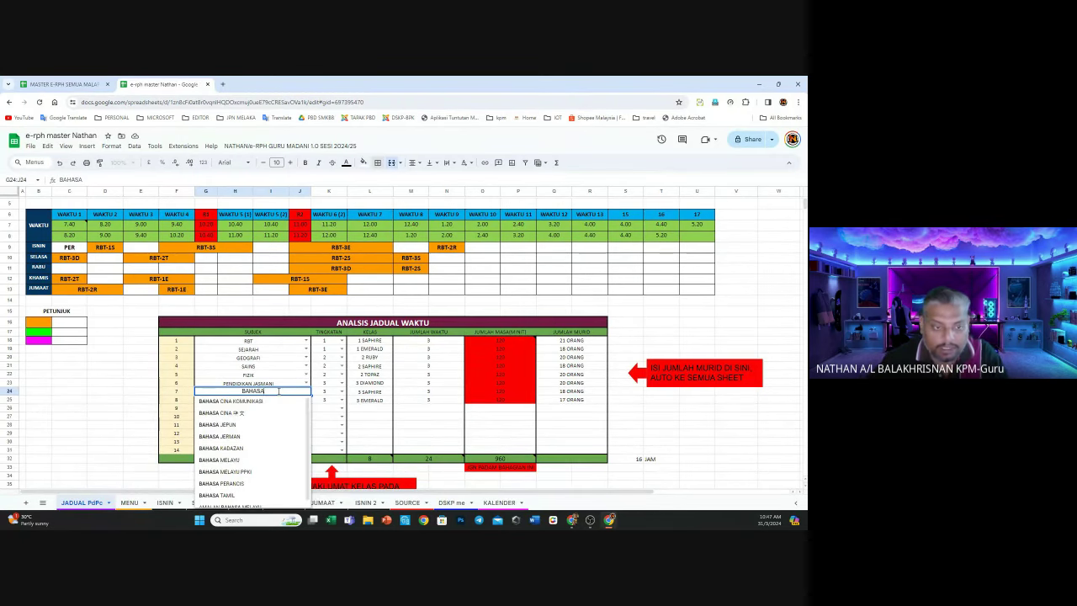
click(257, 462)
click(266, 401)
text(RBT)
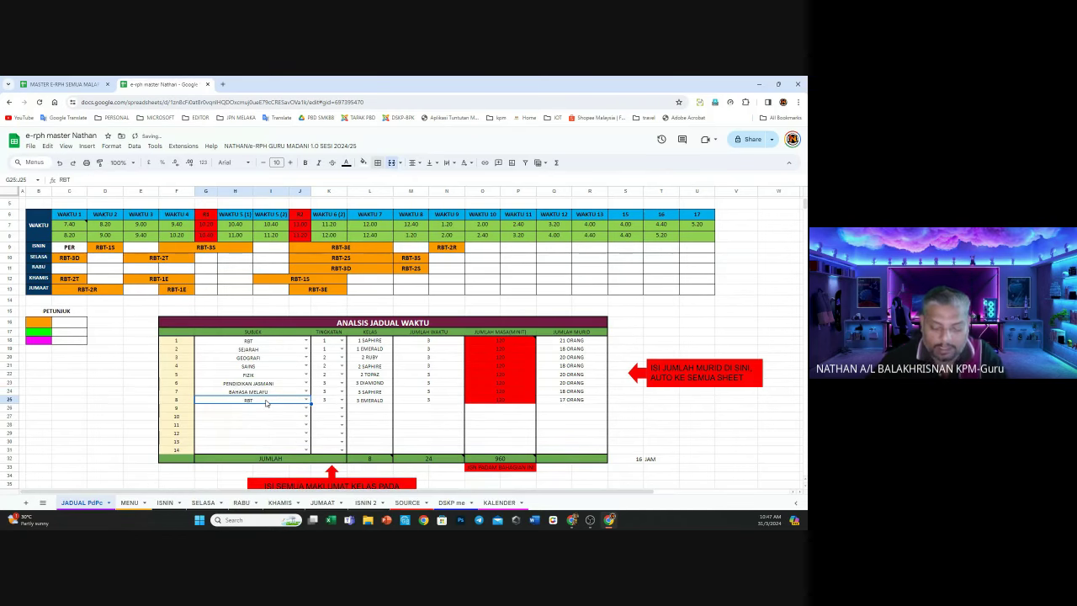
click(266, 401)
click(241, 412)
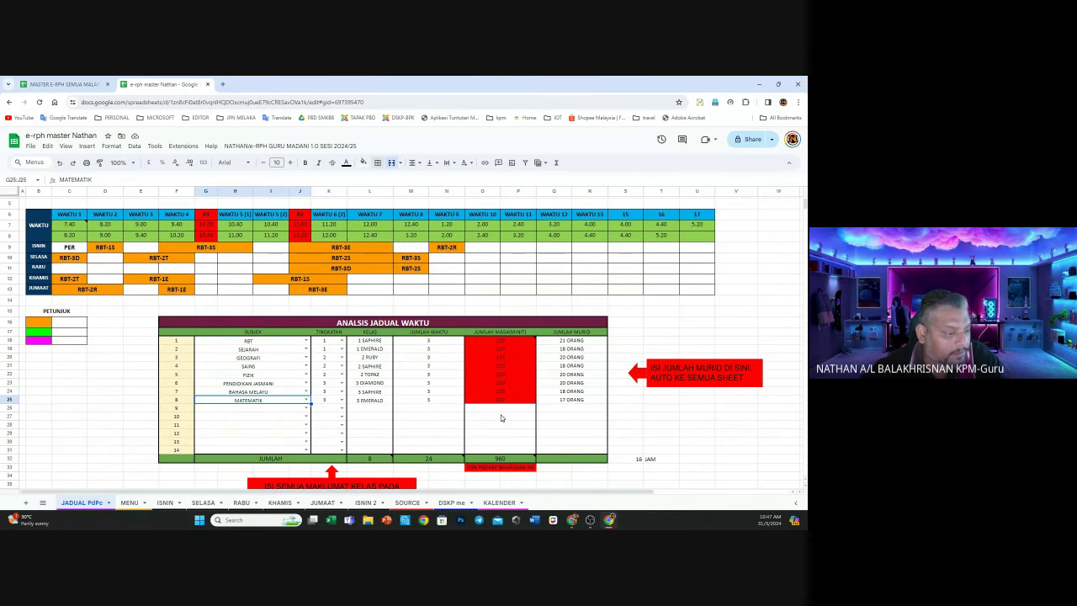
click(511, 344)
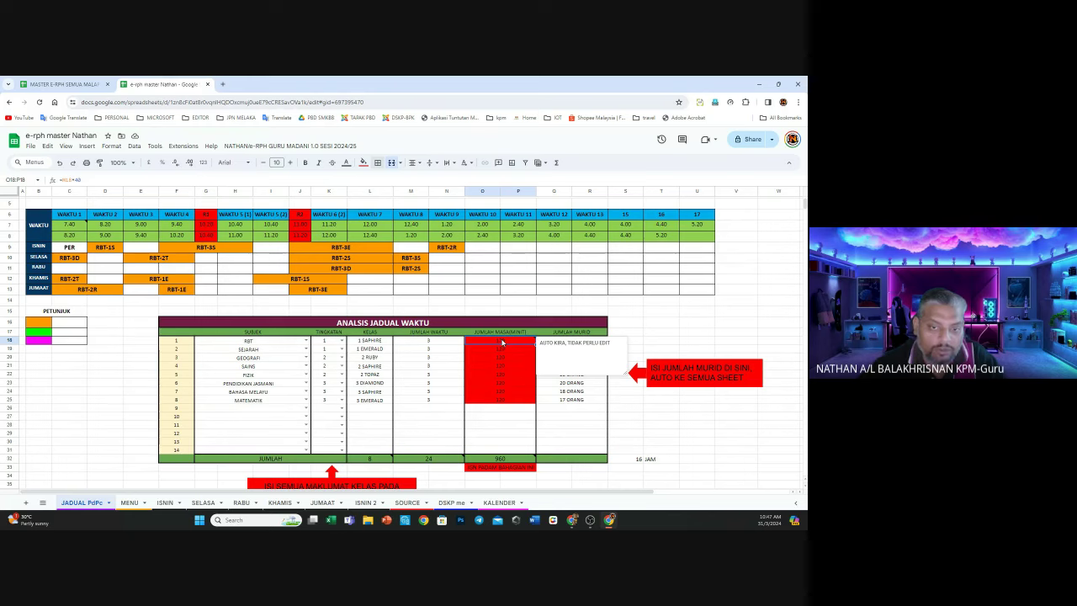
Inspect the minutes formula =M18*40 in O18 without changing it
click(501, 340)
double_click(501, 339)
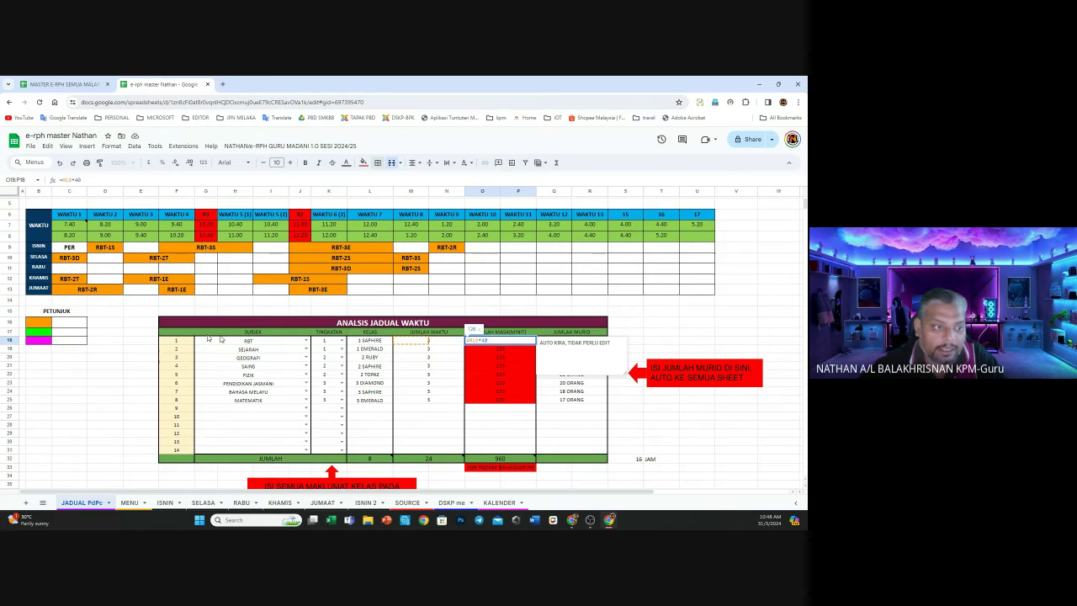
click(7, 339)
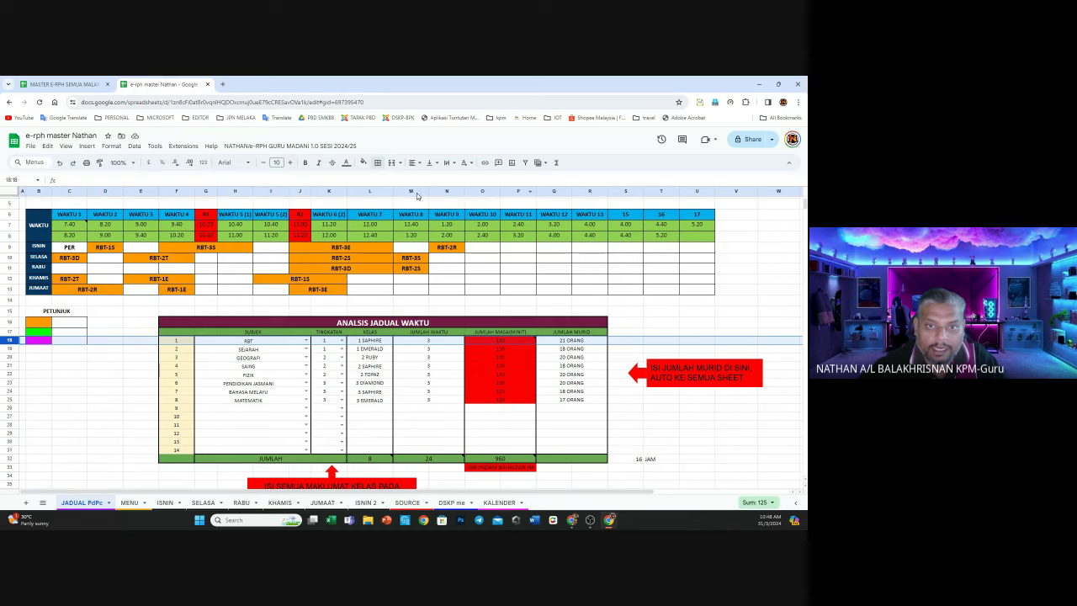
click(417, 192)
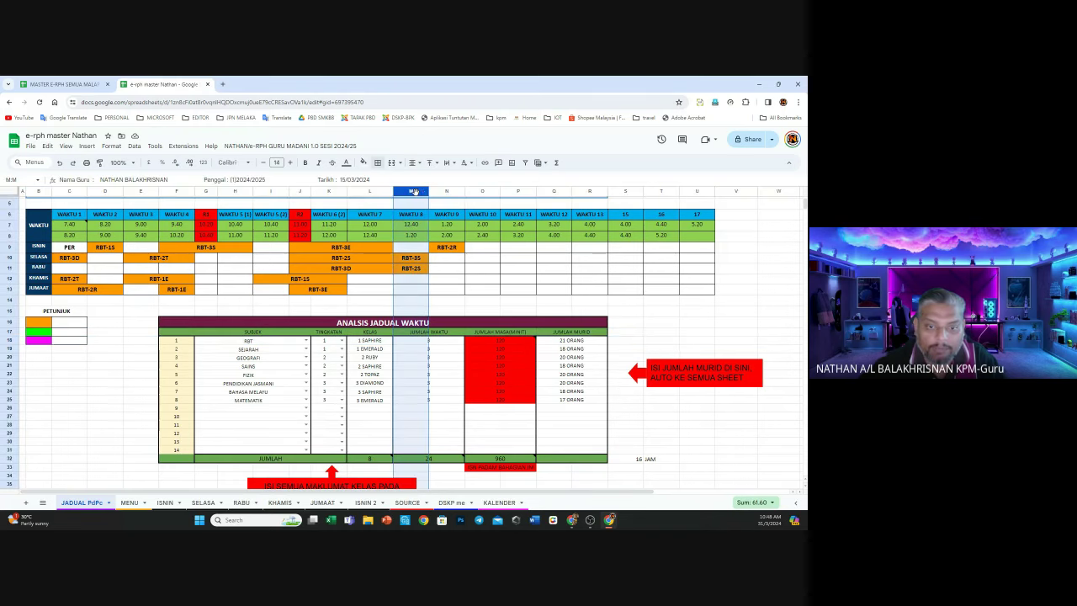
click(433, 341)
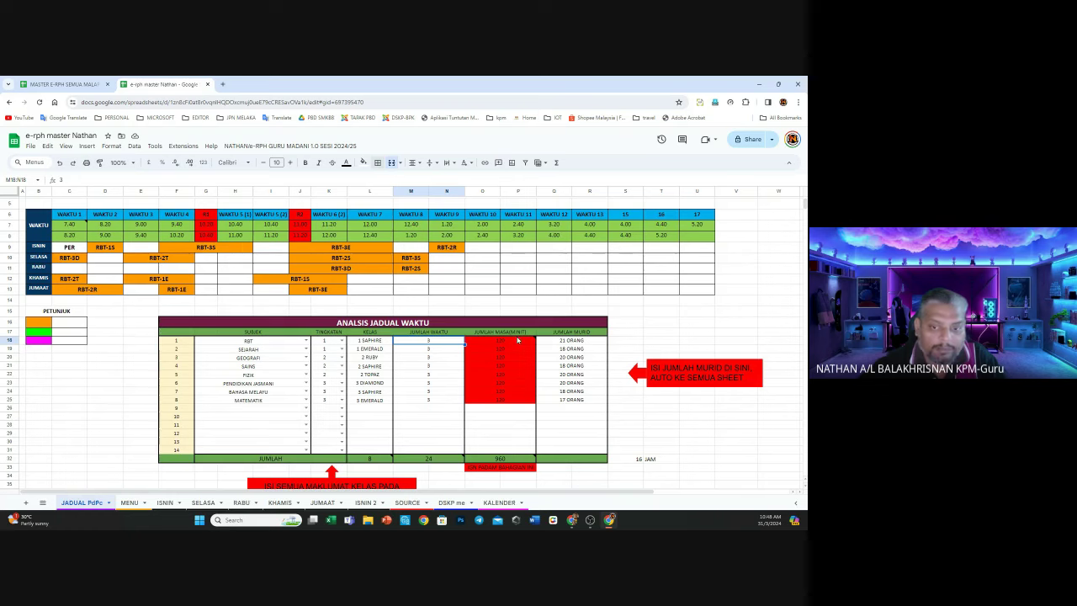
double_click(517, 339)
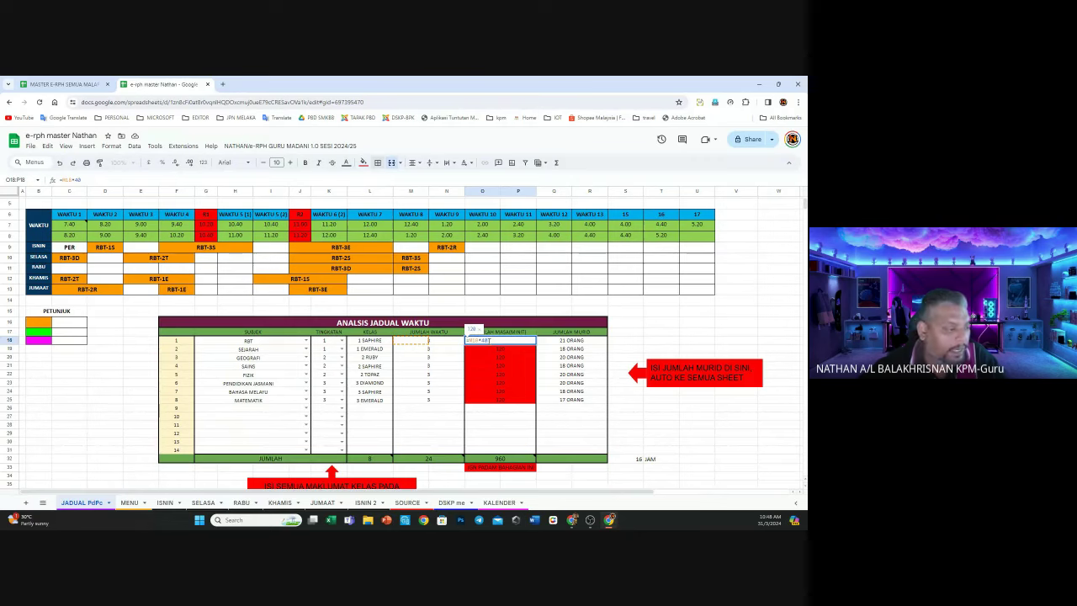
key(Escape)
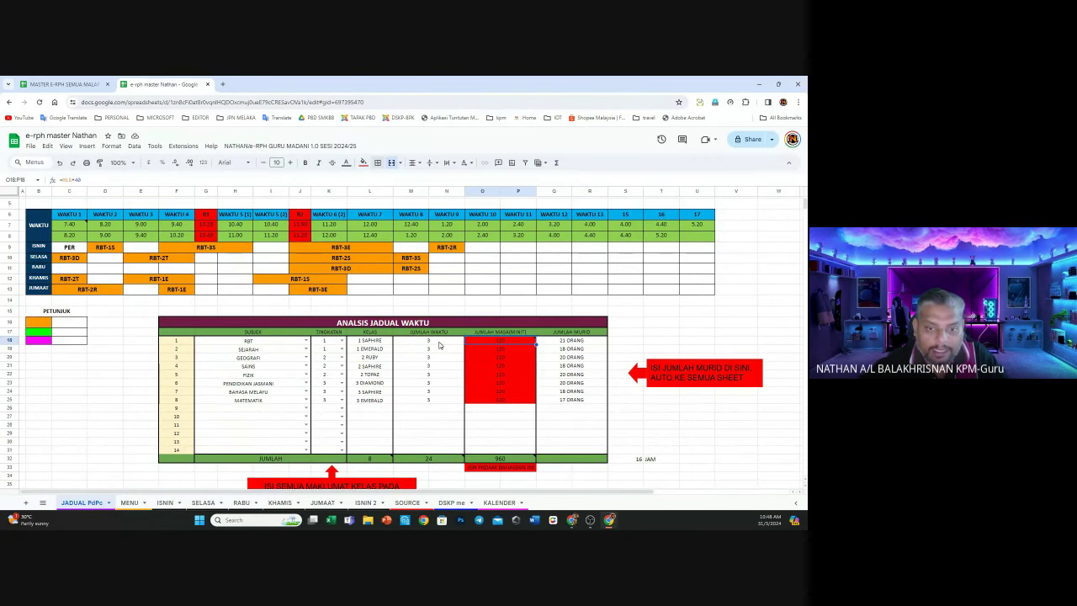
Try 4 periods in M18, then restore it to 3 periods
click(439, 341)
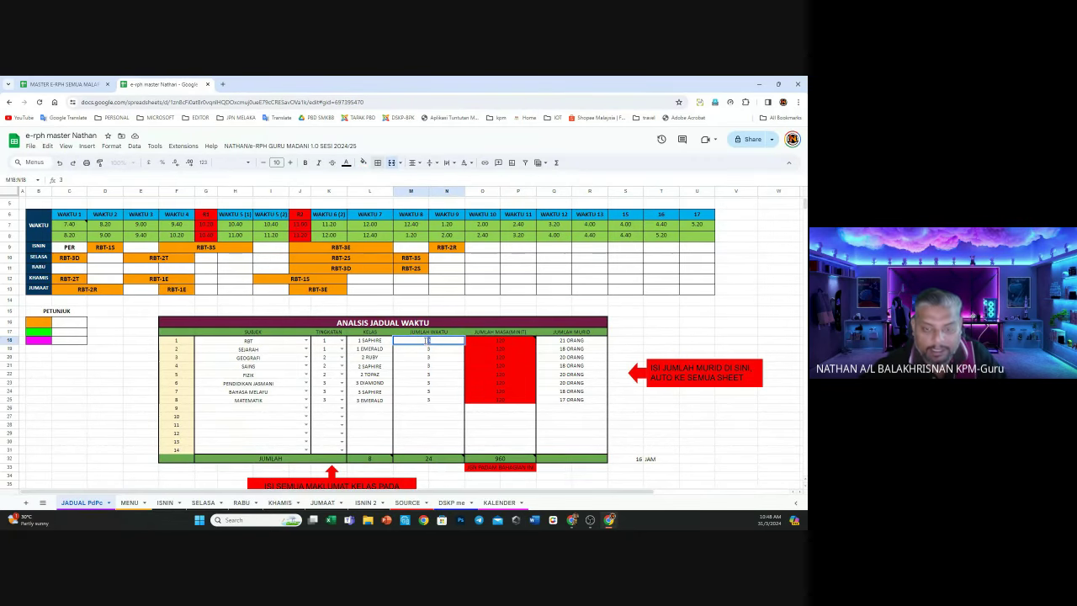
text(4)
click(428, 373)
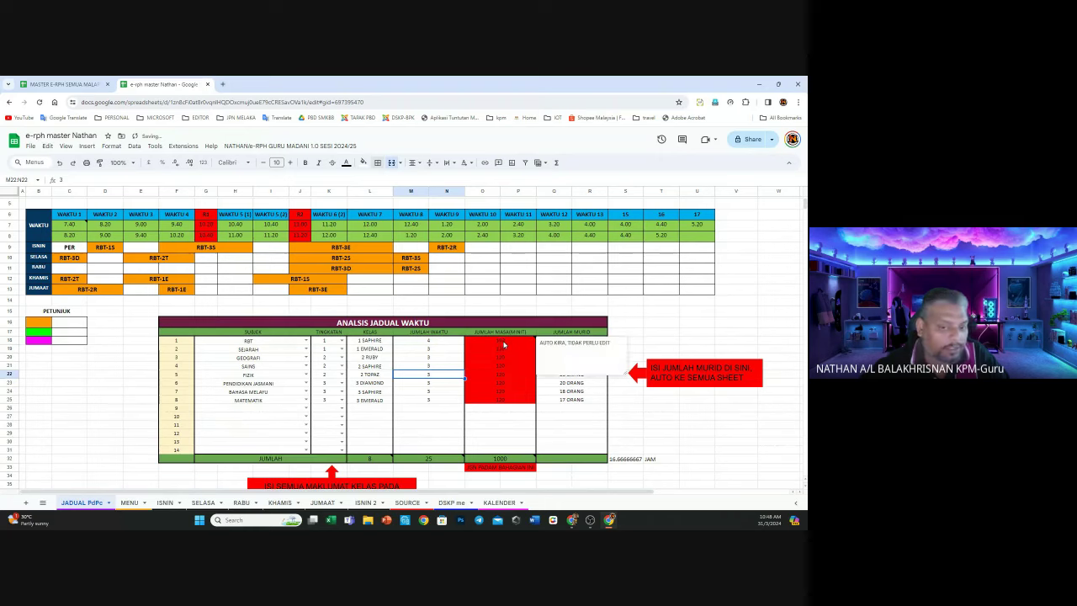
click(428, 341)
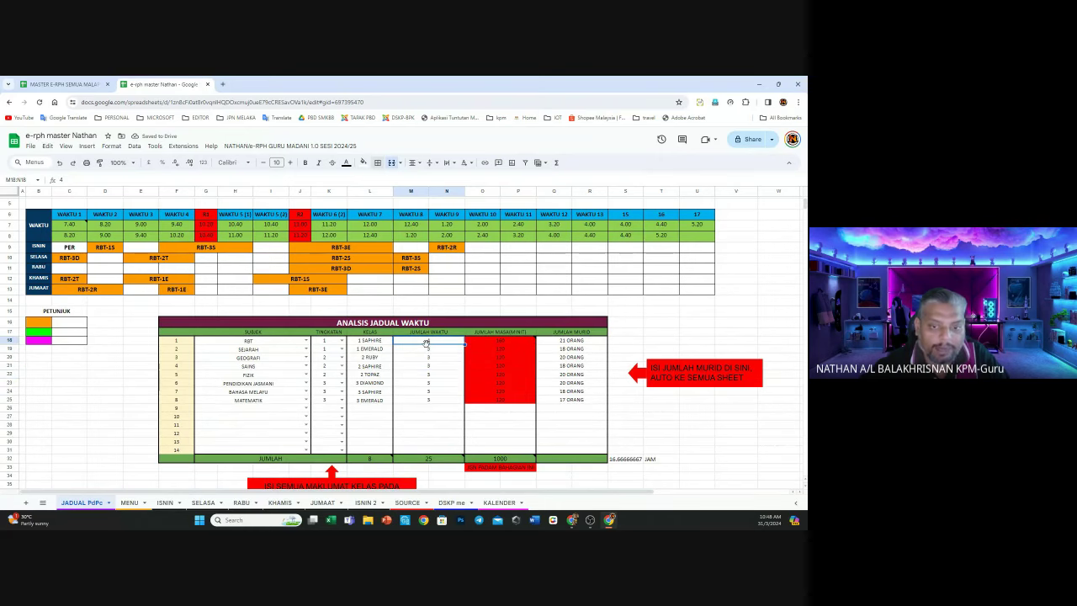
text(3)
click(488, 341)
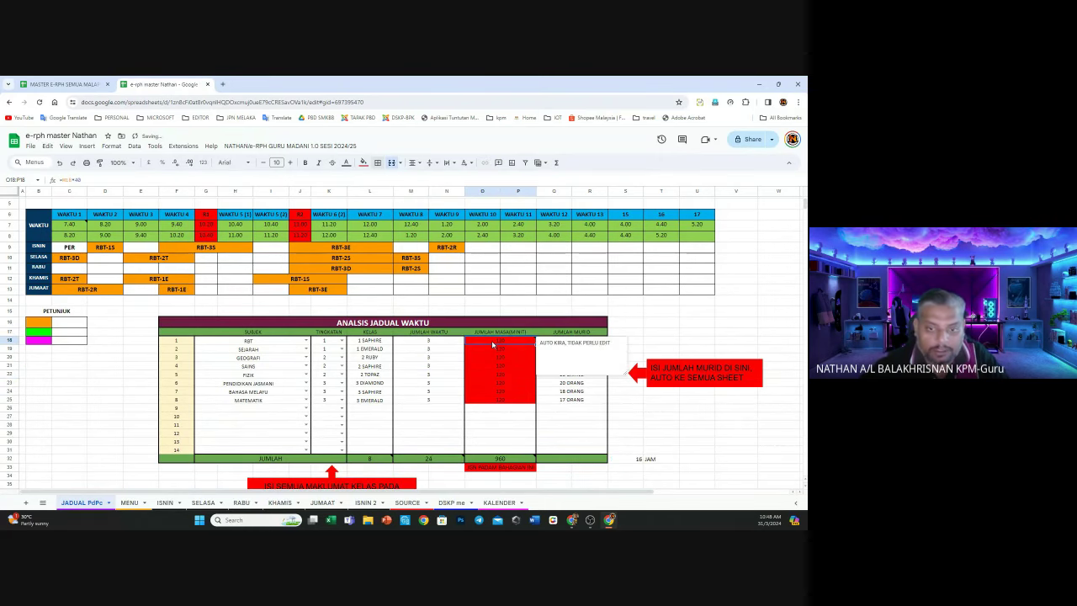
Test O18 as =M18*30 and set M18 to 4 periods
double_click(492, 342)
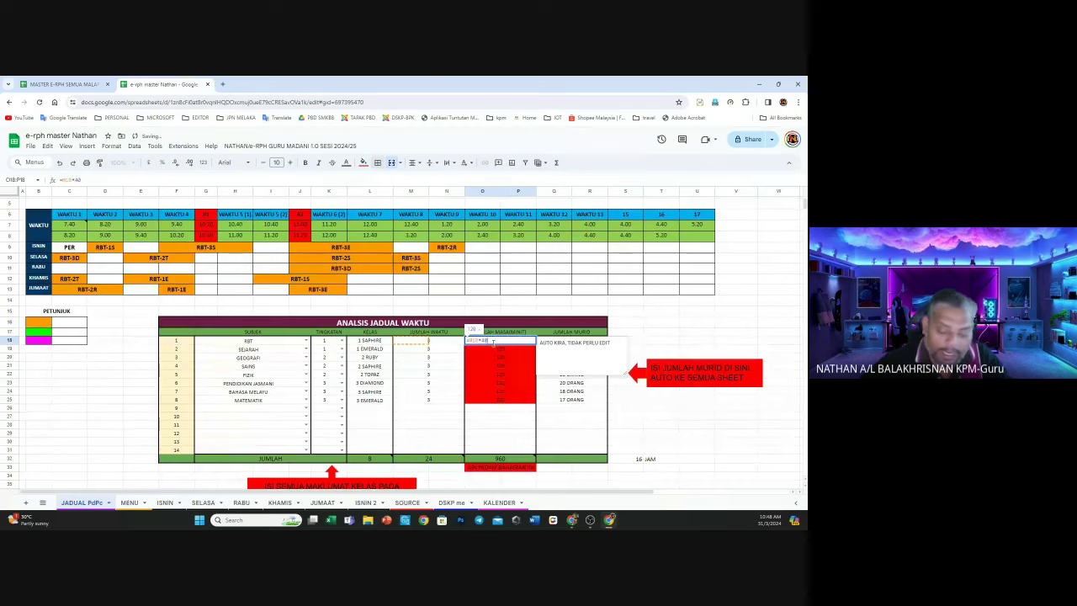
key(BackSpace)
key(BackSpace)
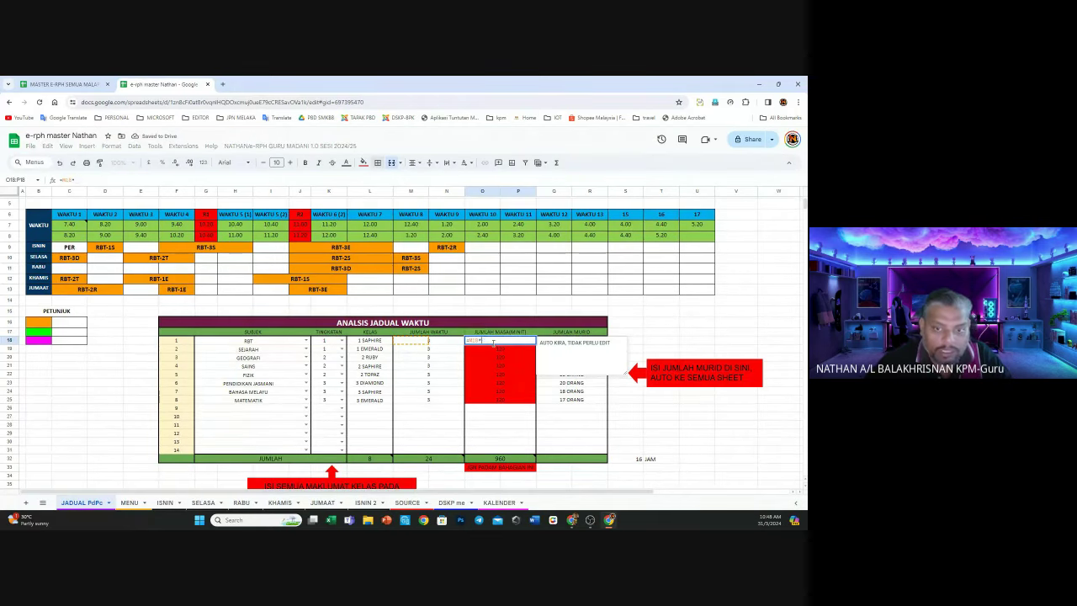
text(30)
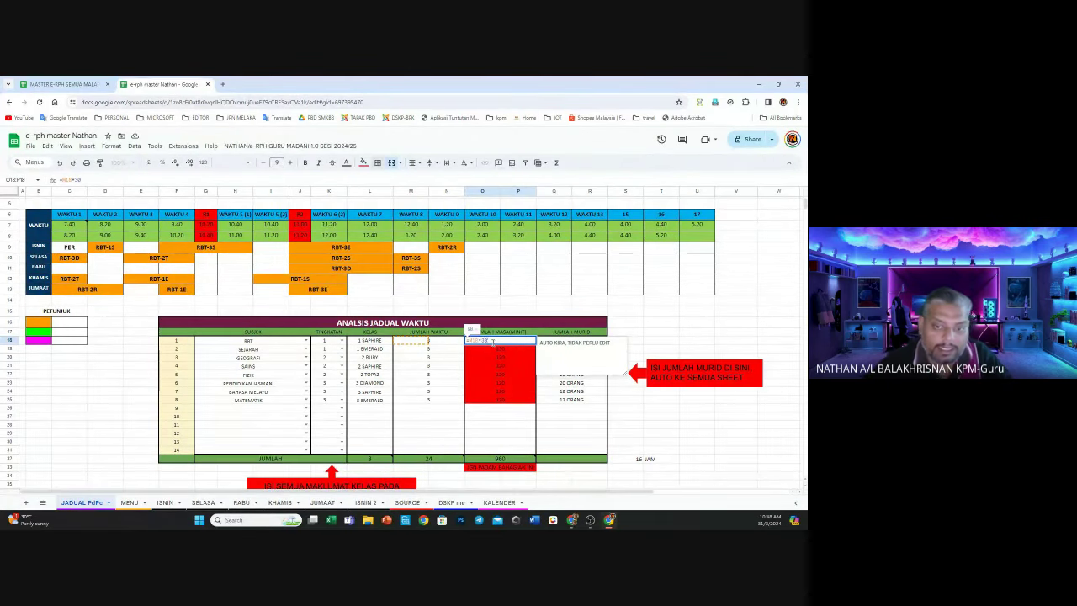
key(Return)
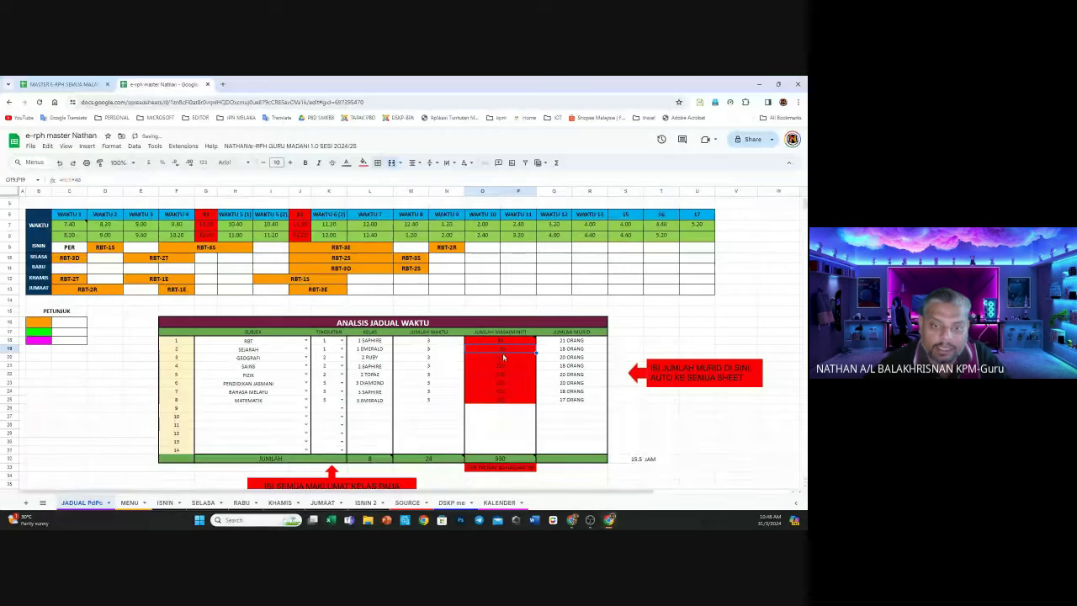
click(447, 345)
key(Delete)
text(4)
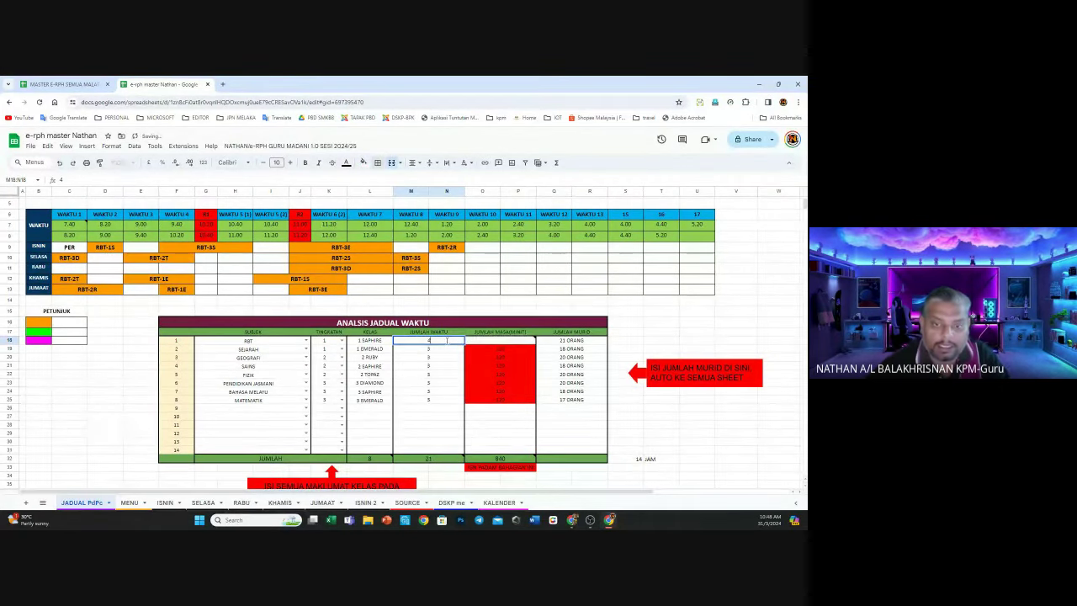
click(476, 363)
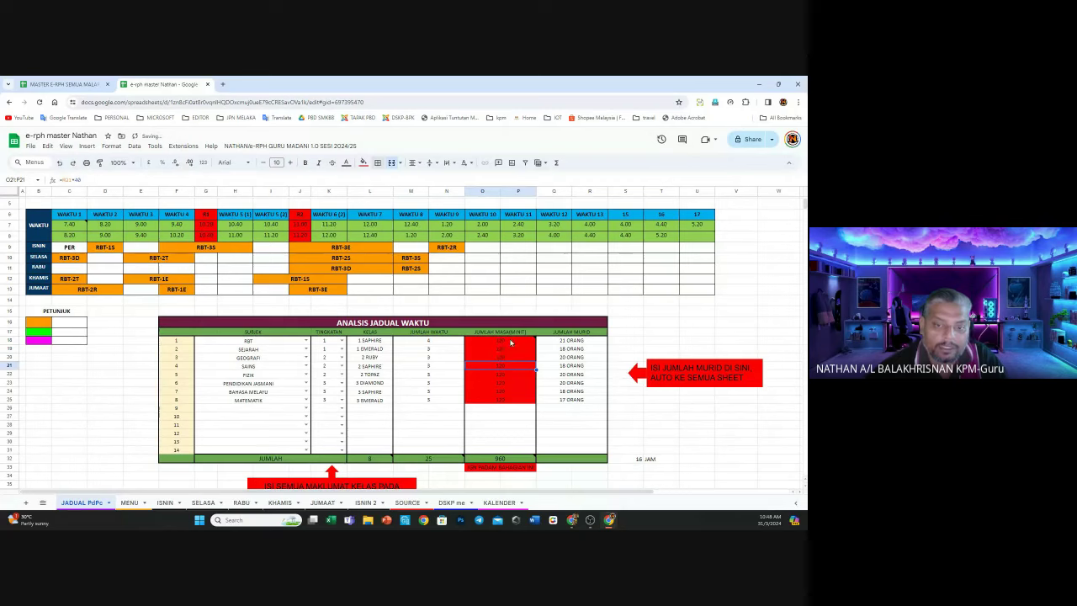
Restore O18 to =M18*40 and M18 back to 3 periods
click(511, 341)
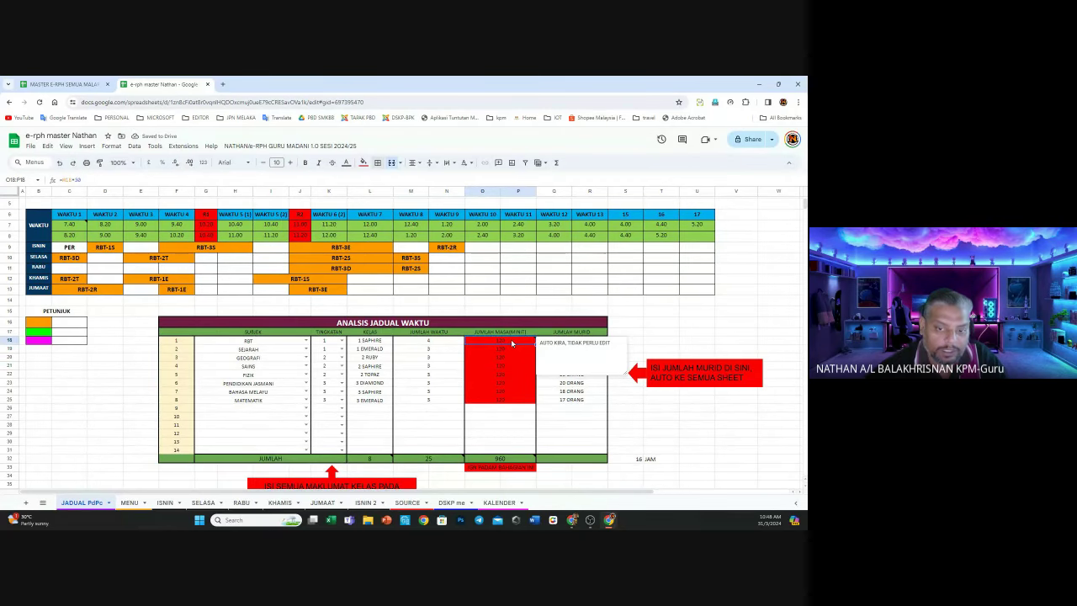
double_click(512, 341)
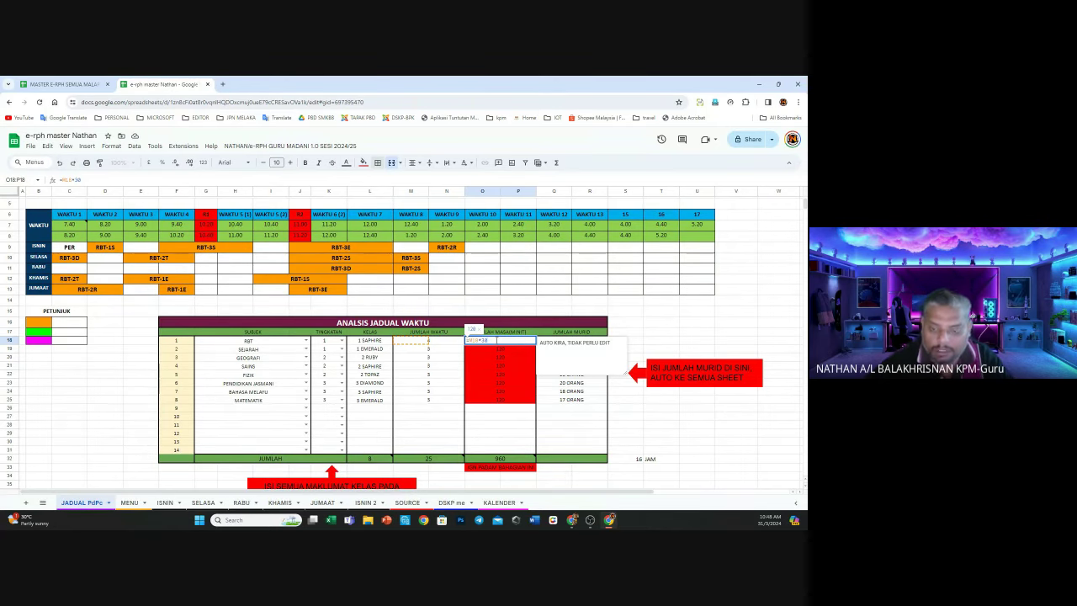
key(BackSpace)
key(BackSpace)
text(40)
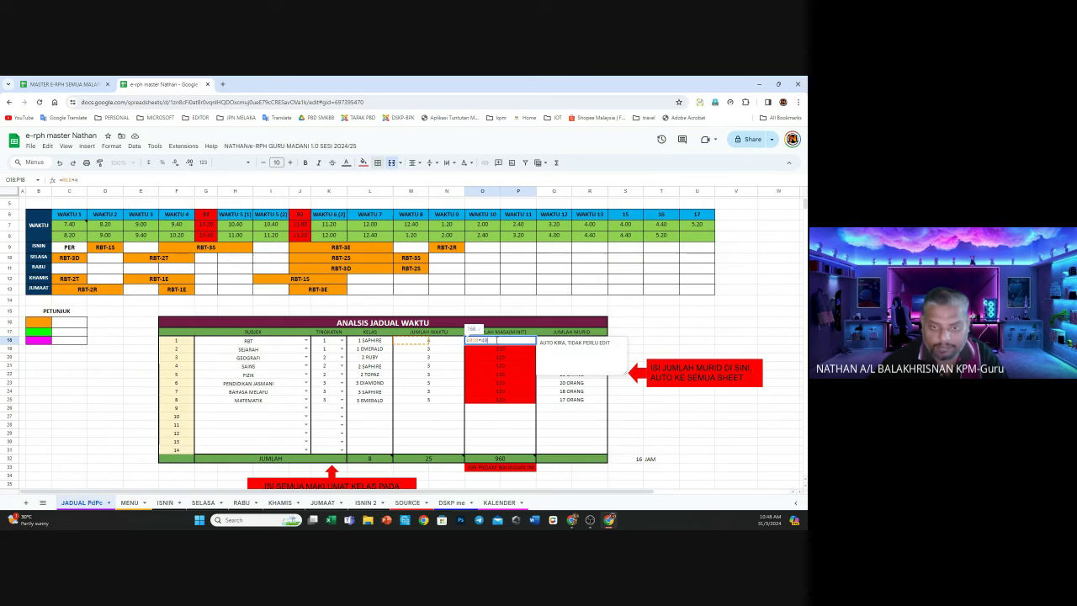
click(433, 339)
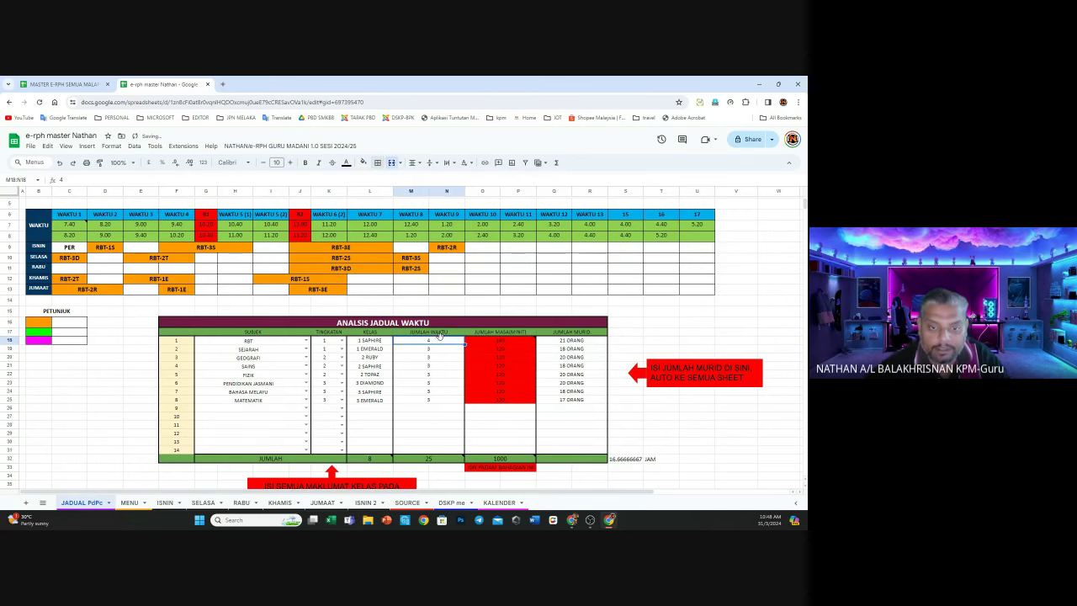
text(3)
key(Return)
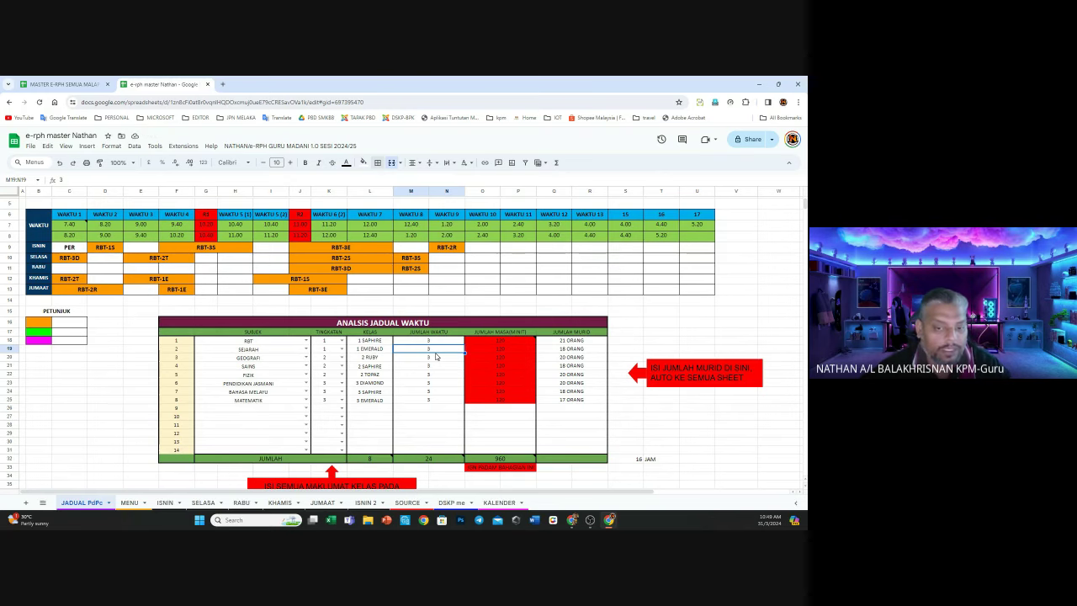
click(577, 348)
key(Down)
key(Down)
key(Down)
key(Down)
key(Down)
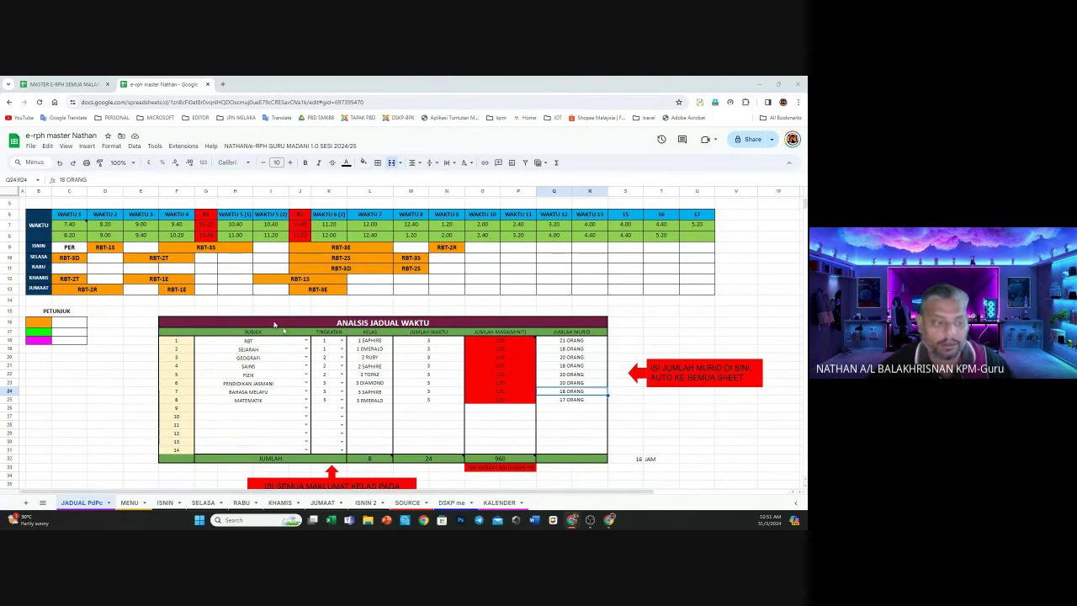
mouse_move(502, 344)
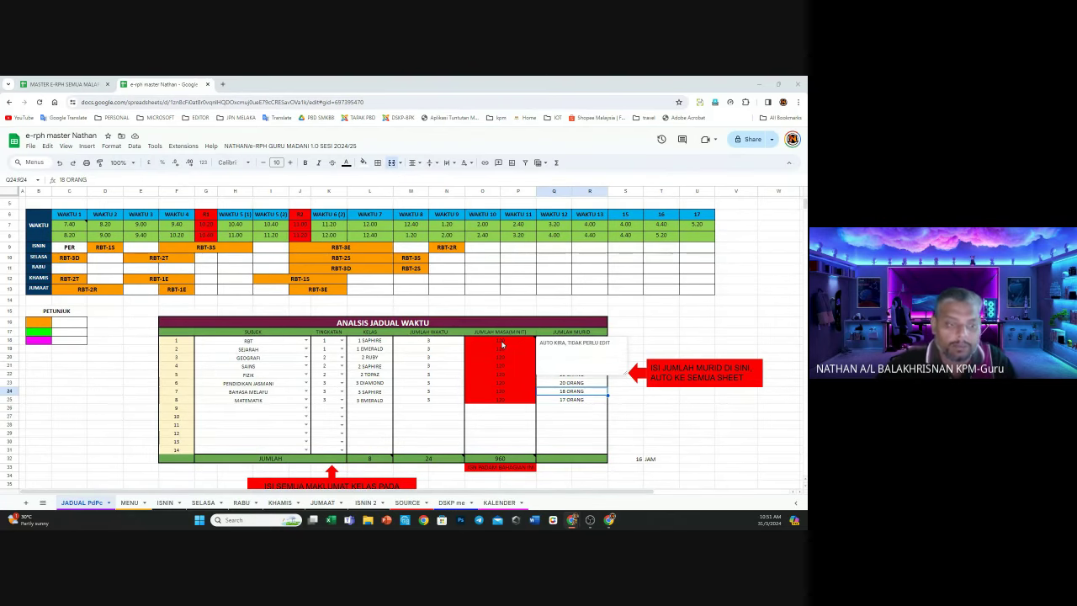
double_click(502, 340)
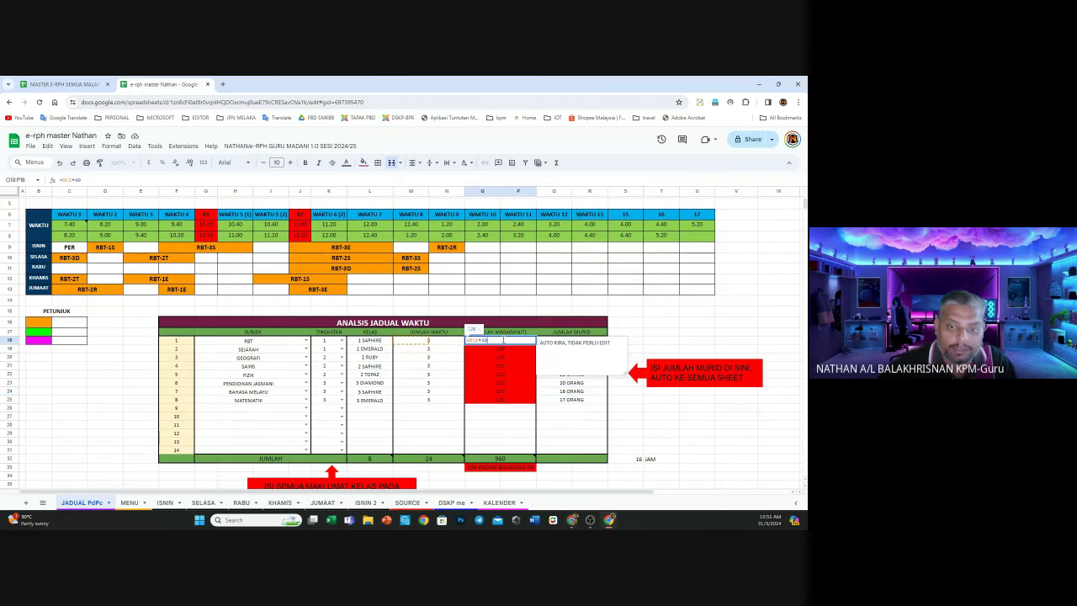
click(627, 323)
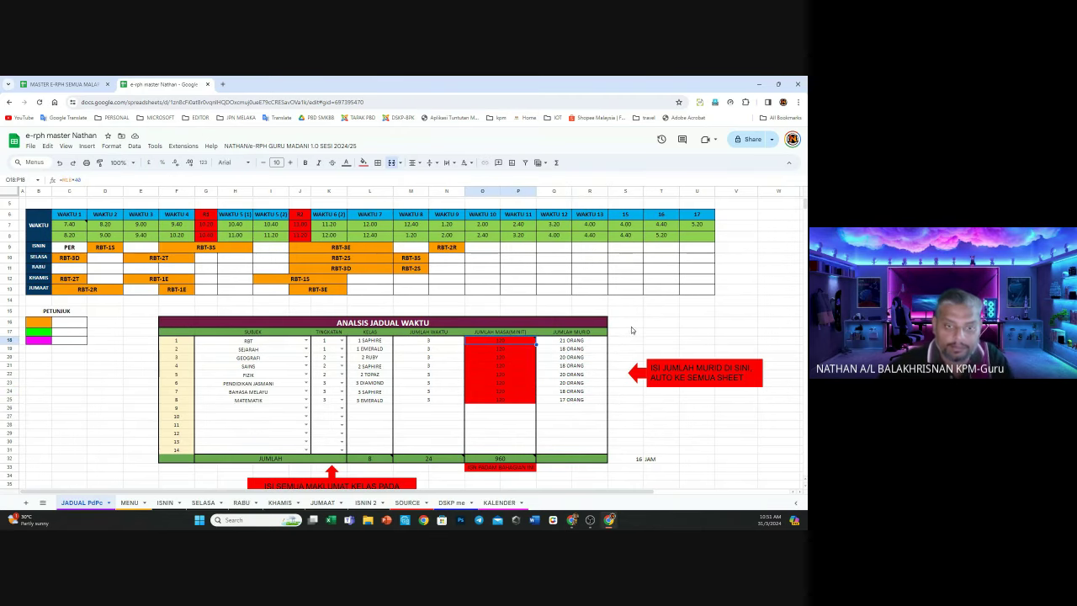
Zoom the browser page in to 125%
click(798, 102)
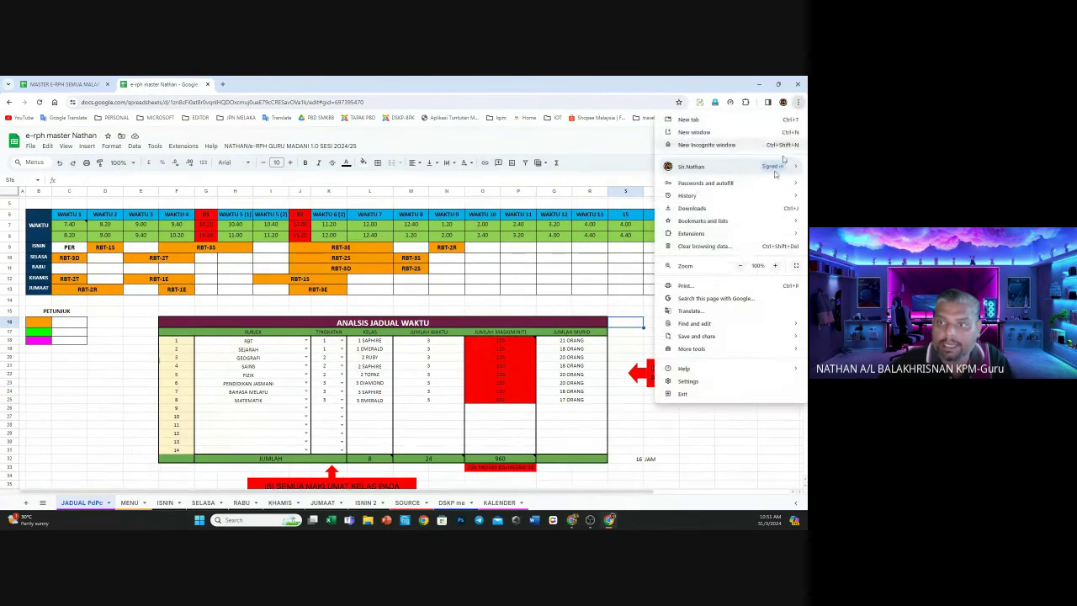
click(775, 266)
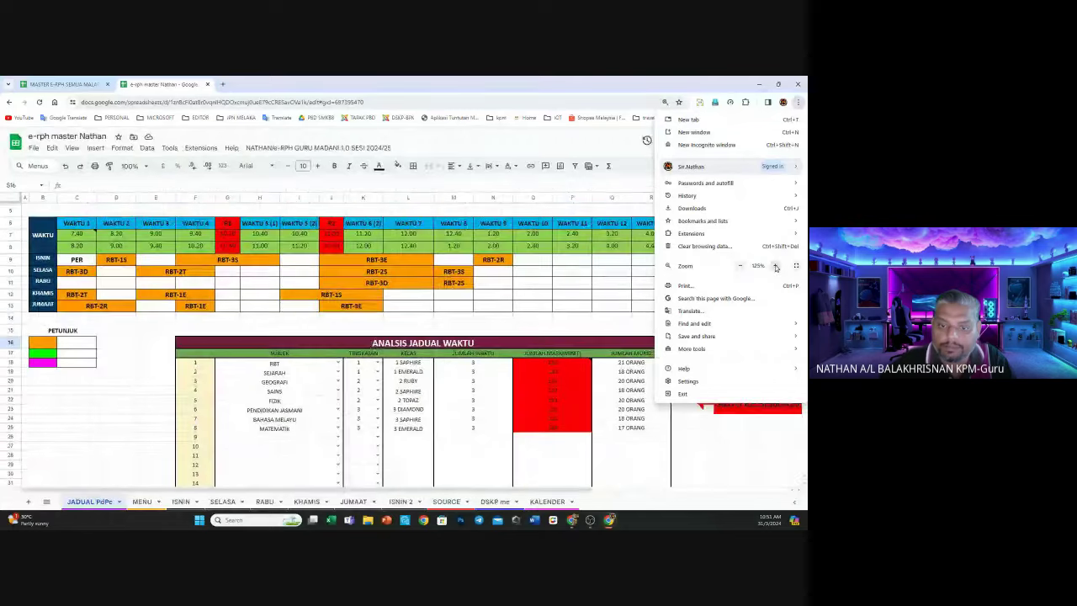
click(775, 266)
click(492, 359)
scroll(493, 359, down, 3)
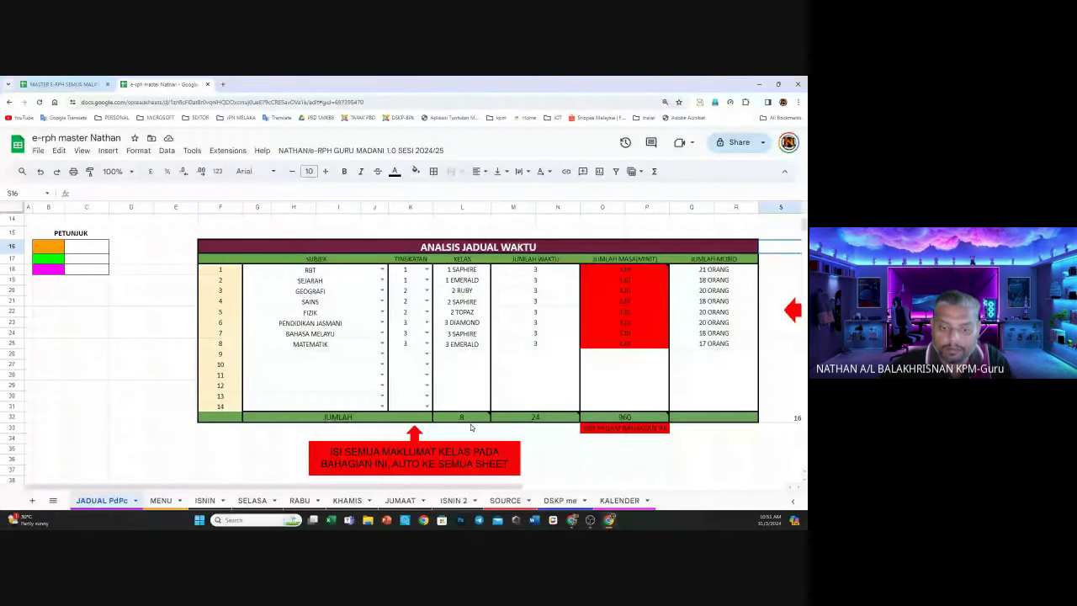
scroll(471, 428, up, 2)
scroll(505, 354, right, 3)
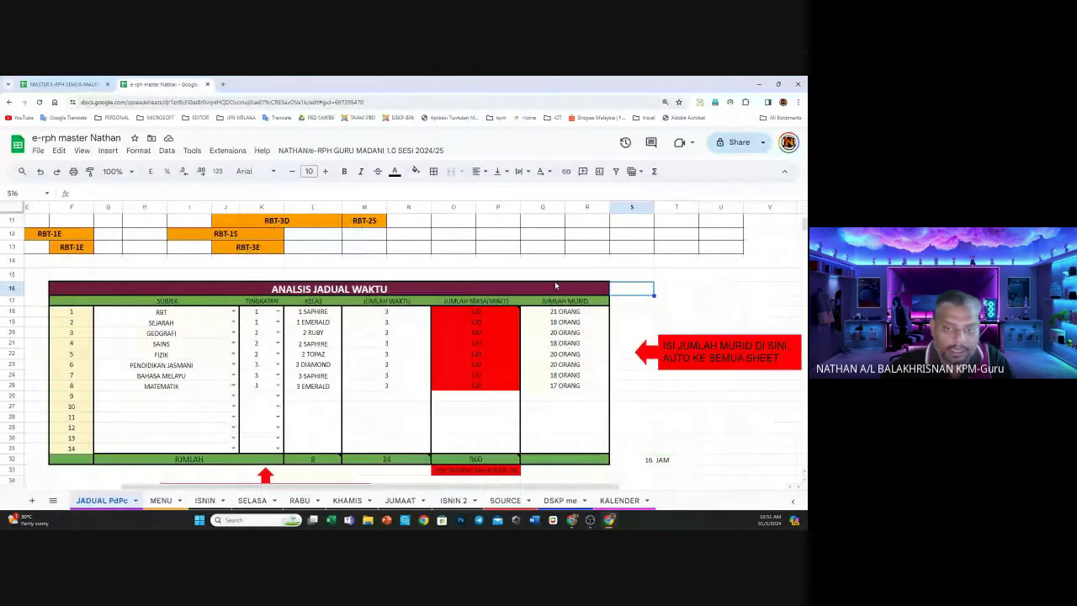
Change the RBT minutes formula in O18 to =M18*30, then back to =M18*40
double_click(490, 313)
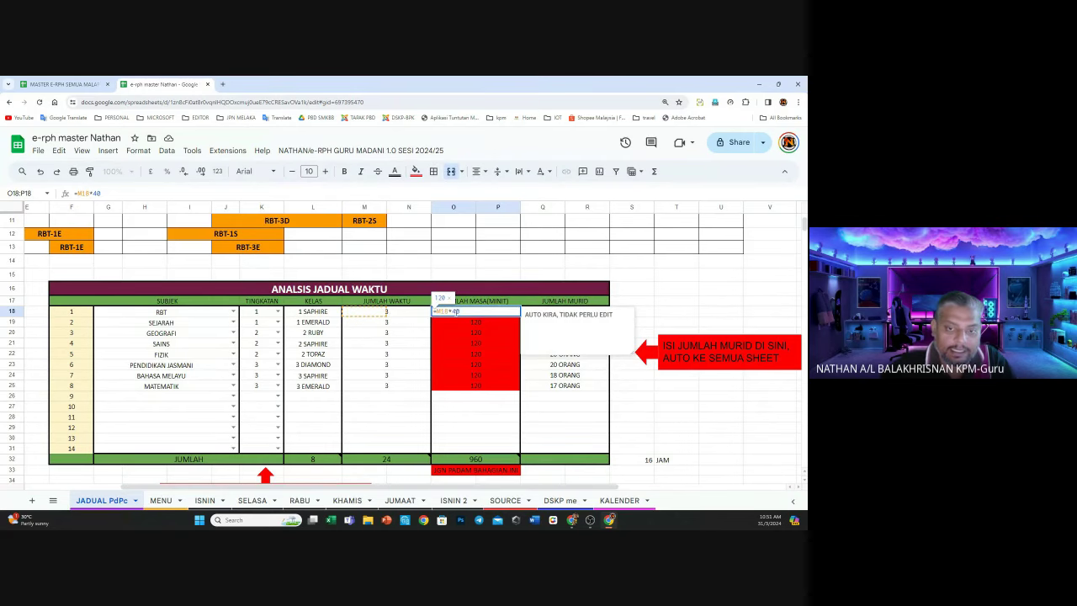
key(BackSpace)
key(BackSpace)
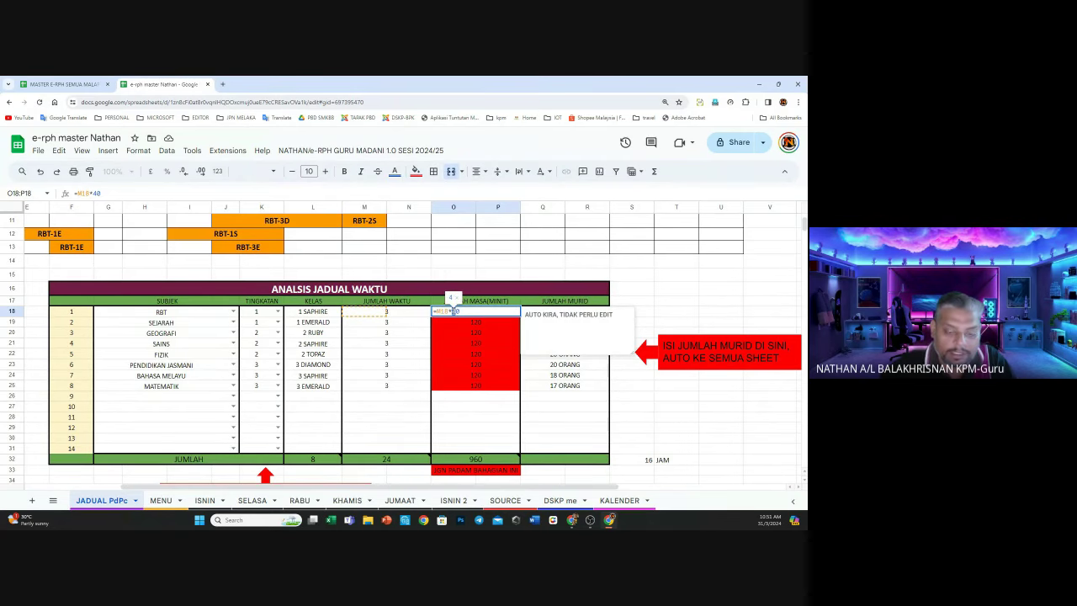
text(30)
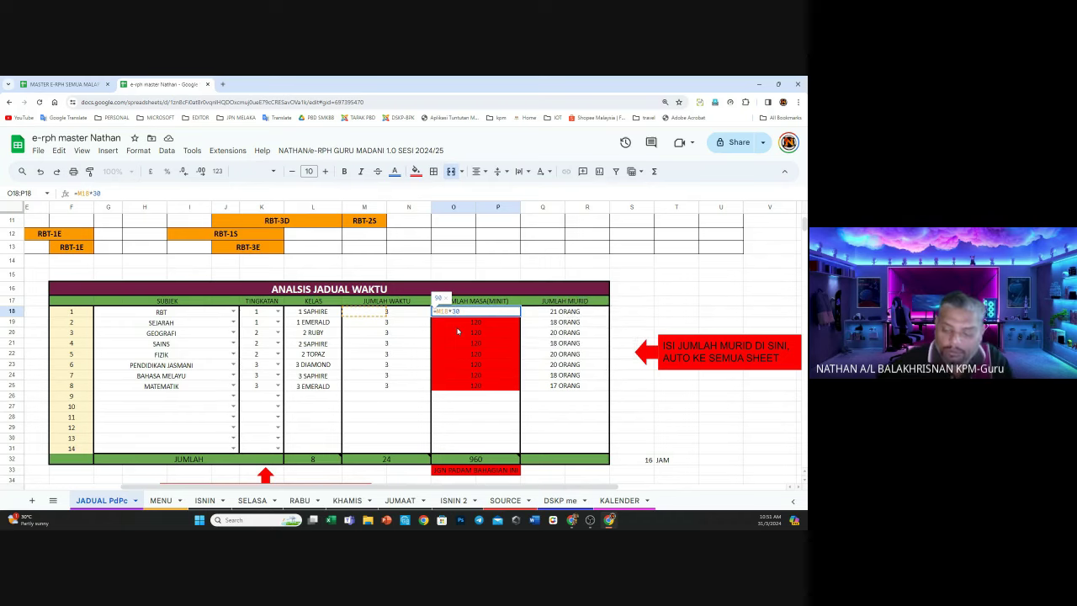
key(Return)
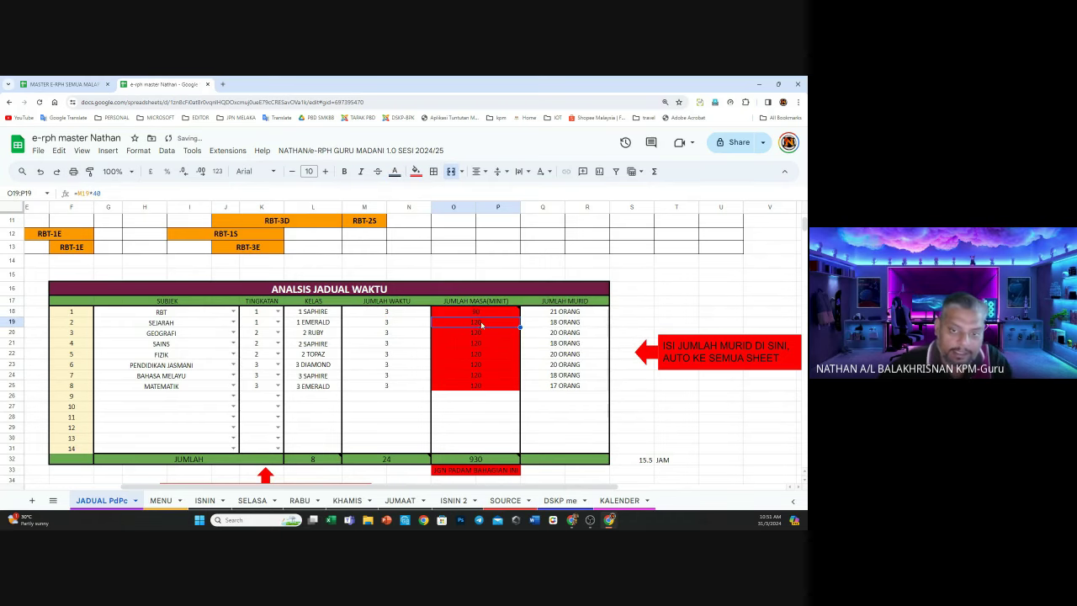
double_click(481, 322)
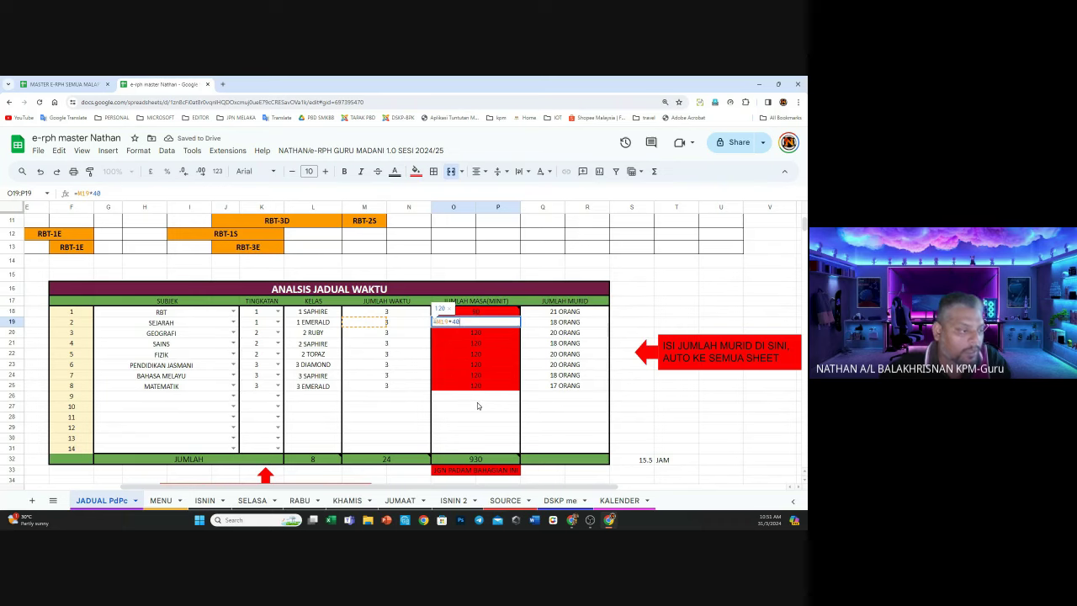
double_click(474, 312)
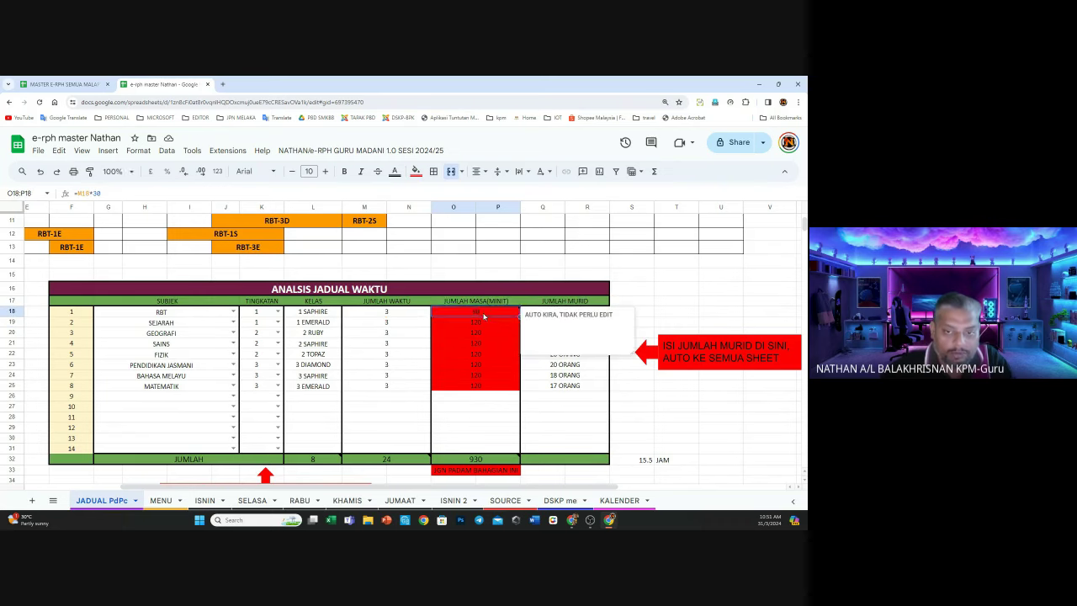
double_click(455, 311)
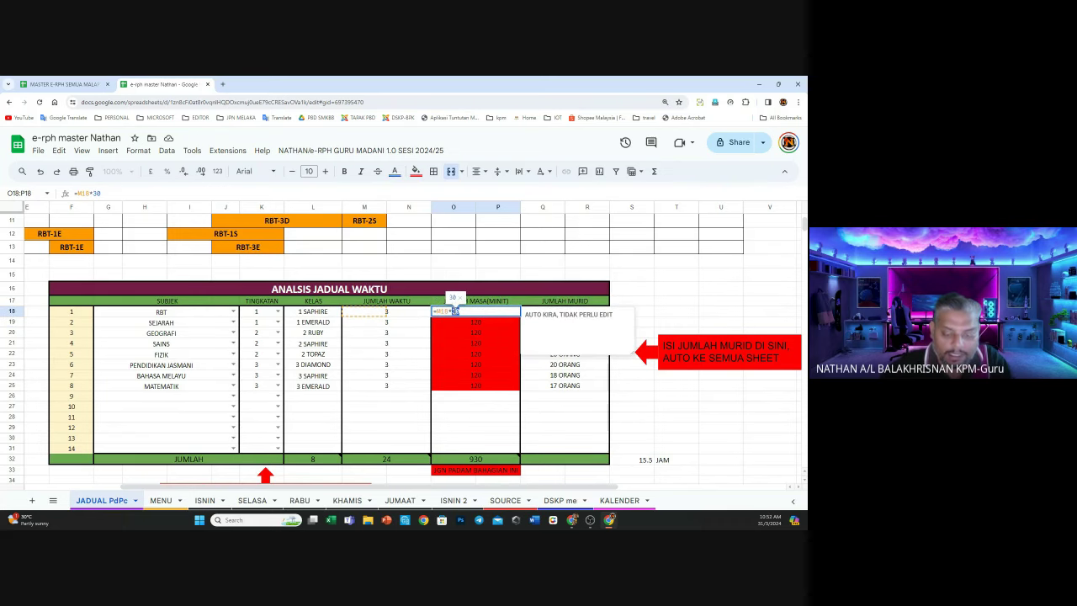
text(40)
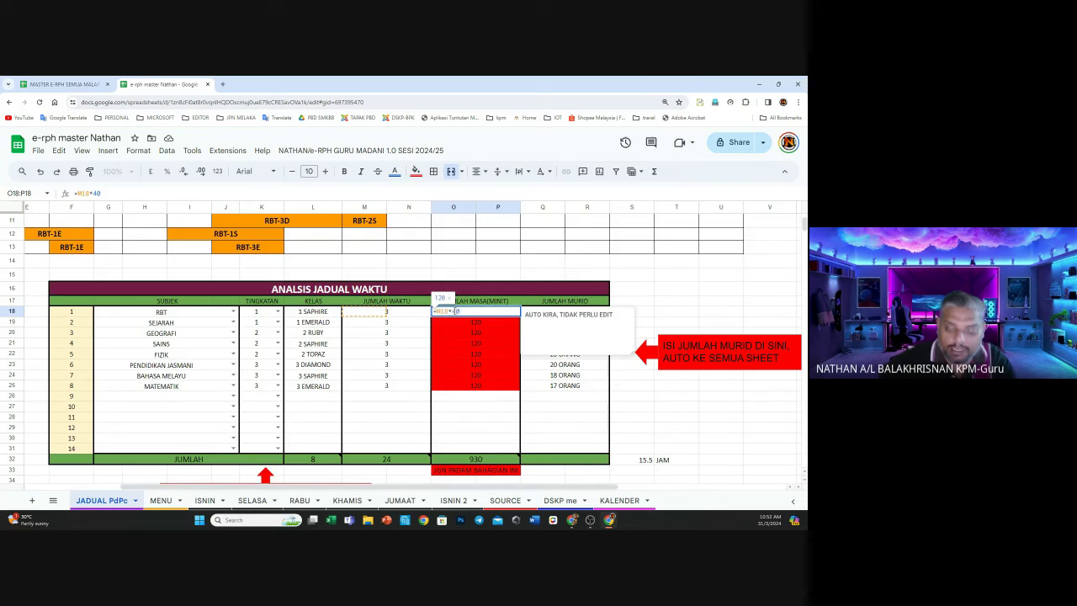
key(Return)
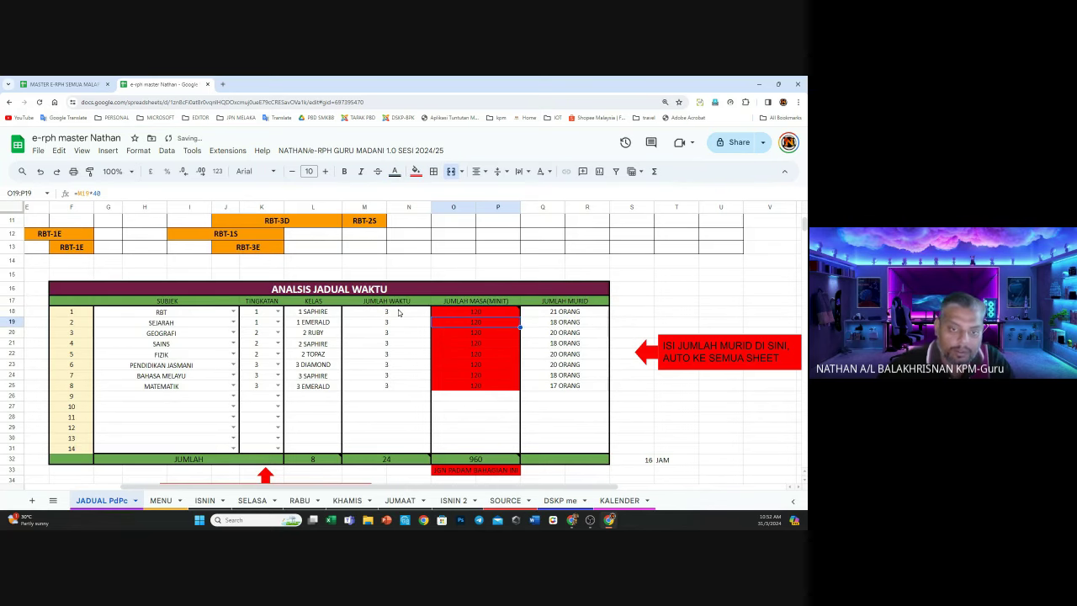
click(400, 313)
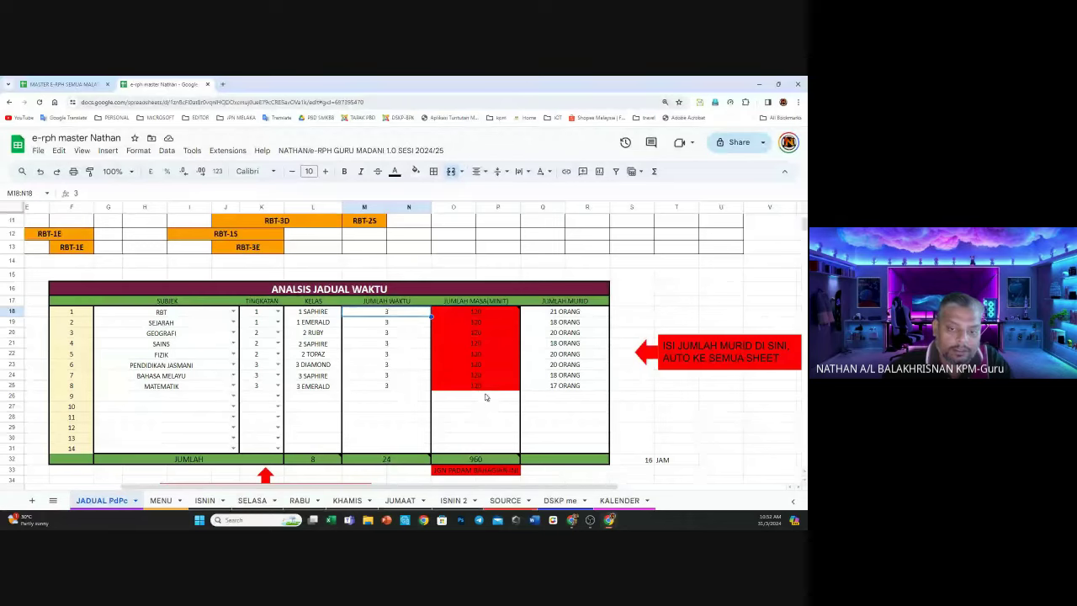
Enter test period counts of 3 in M26:M31, then clear them
click(394, 396)
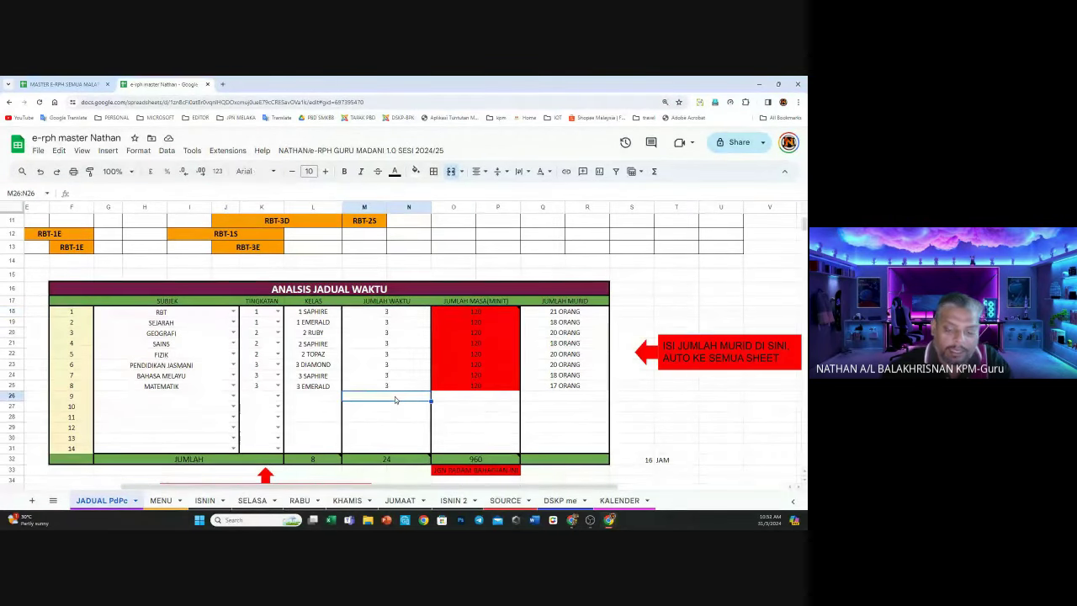
text(3)
key(Return)
text(3)
key(Return)
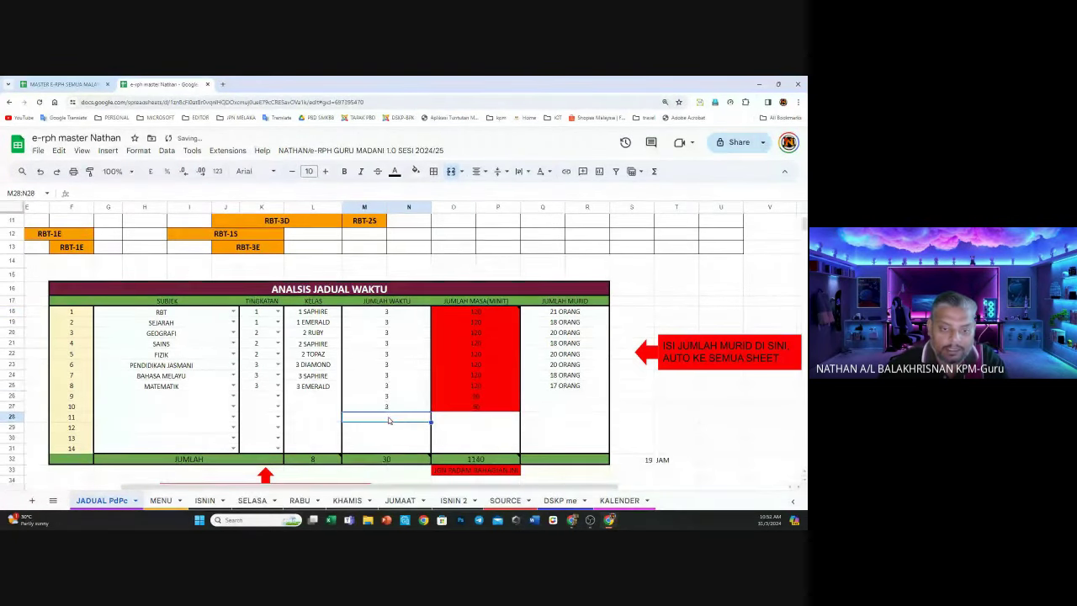
text(3)
key(Return)
text(3)
click(387, 437)
text(3)
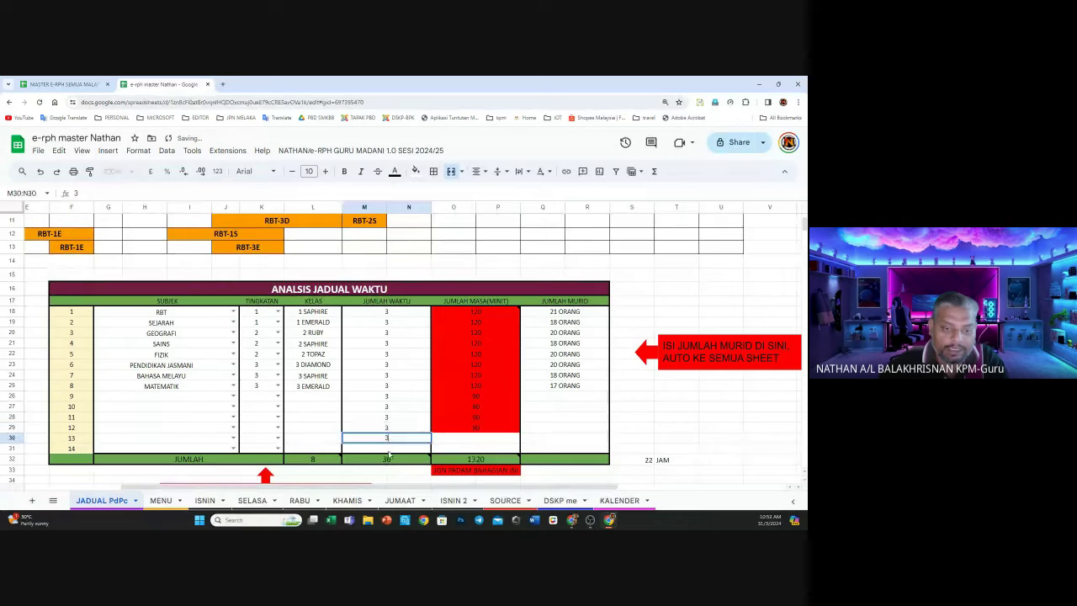
click(388, 449)
text(3)
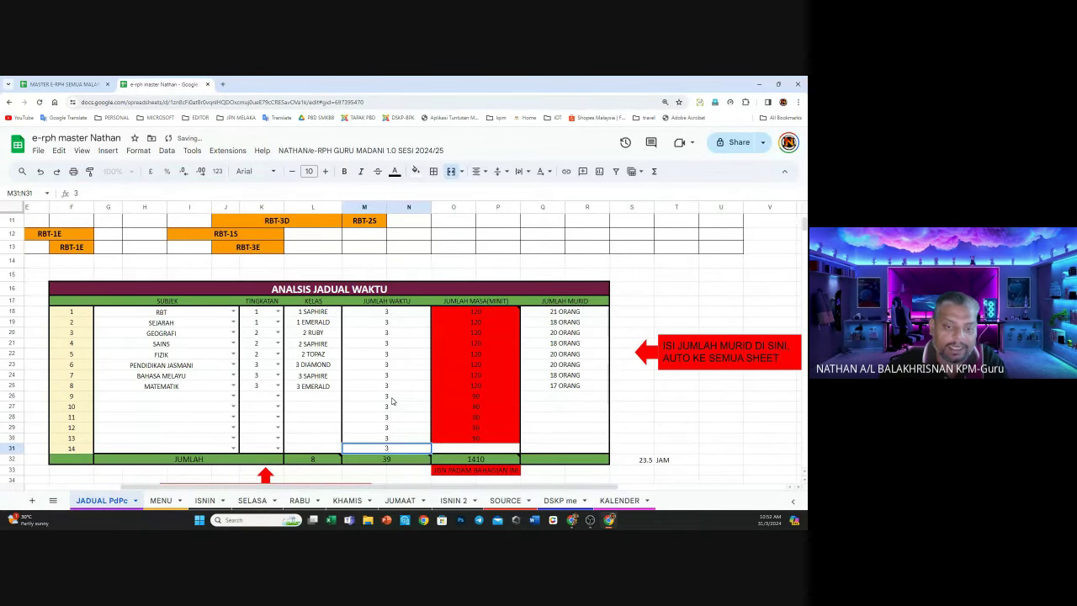
drag(387, 395, 390, 452)
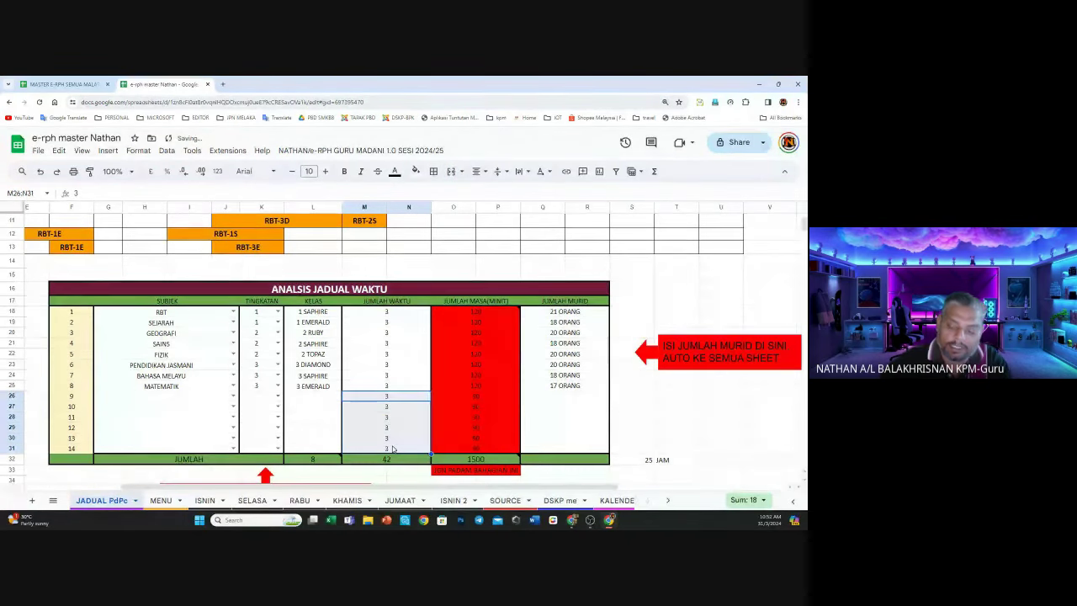
key(Delete)
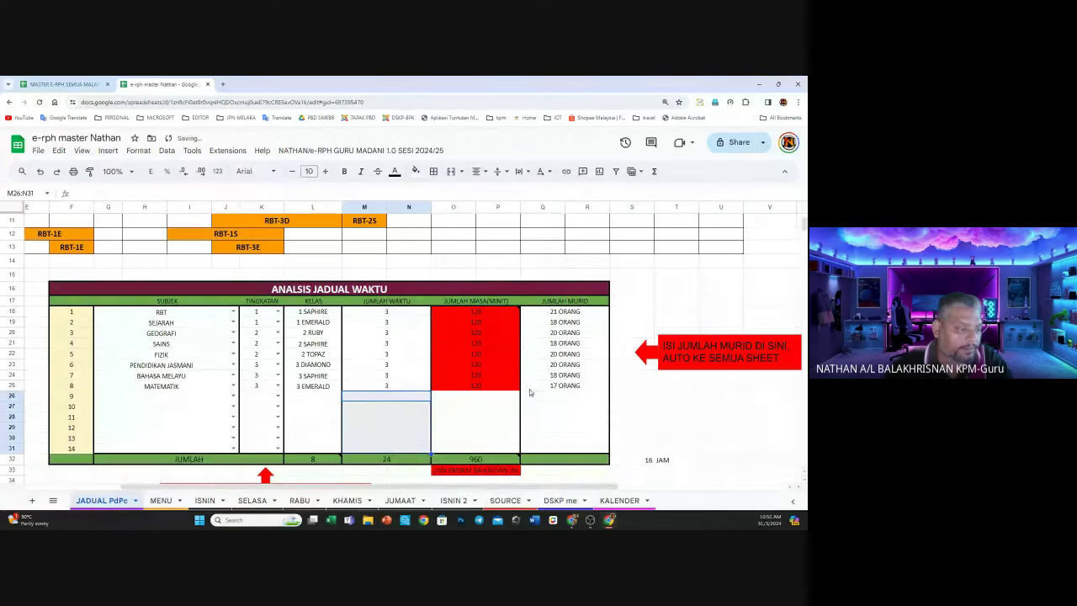
Zoom the browser page back out with Chrome's Zoom minus
click(799, 102)
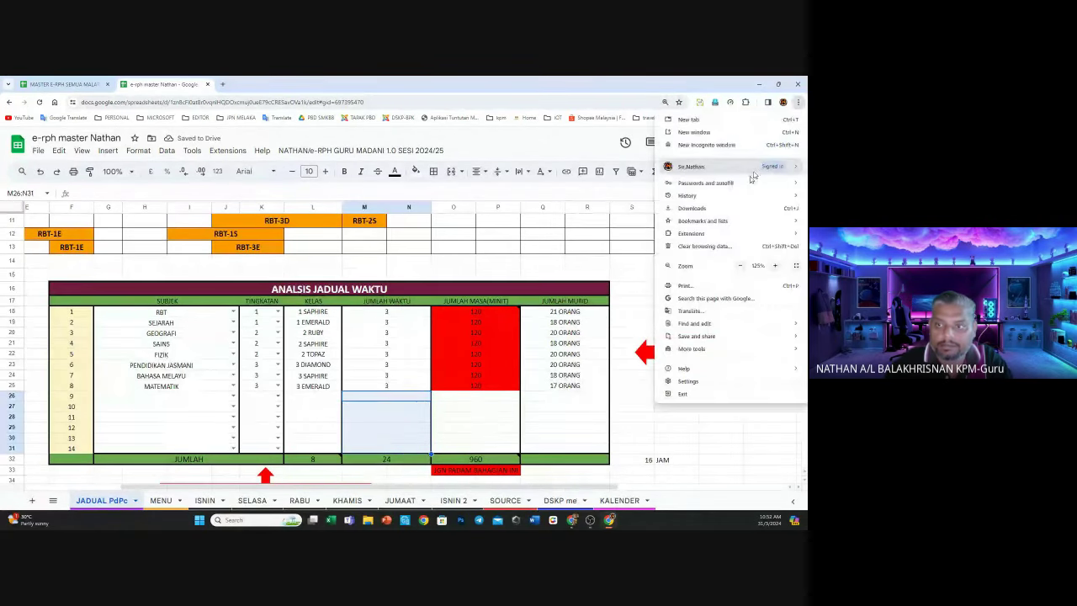
click(739, 265)
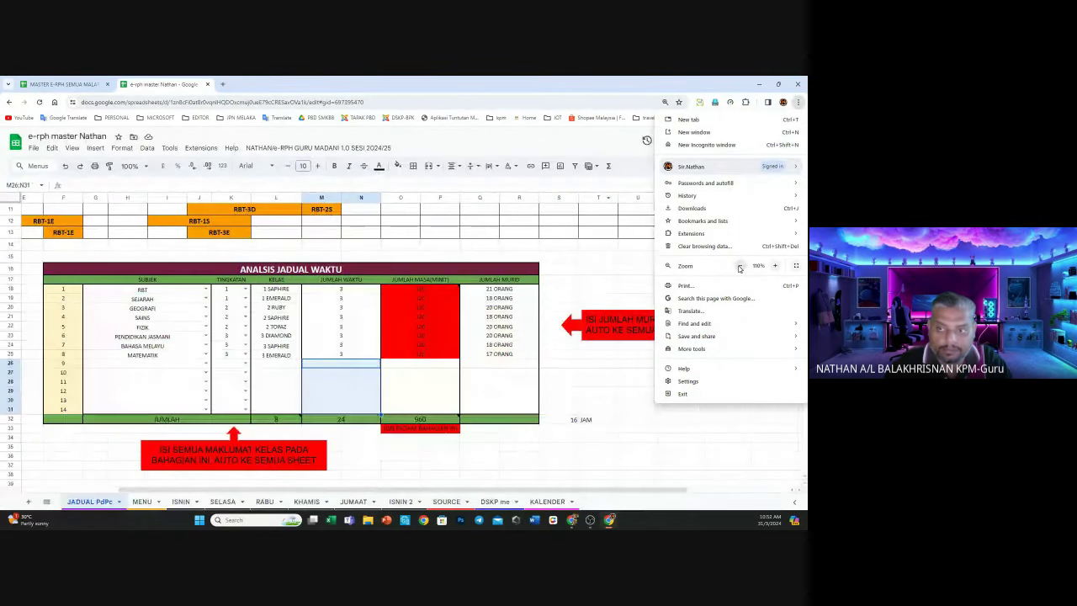
key(Escape)
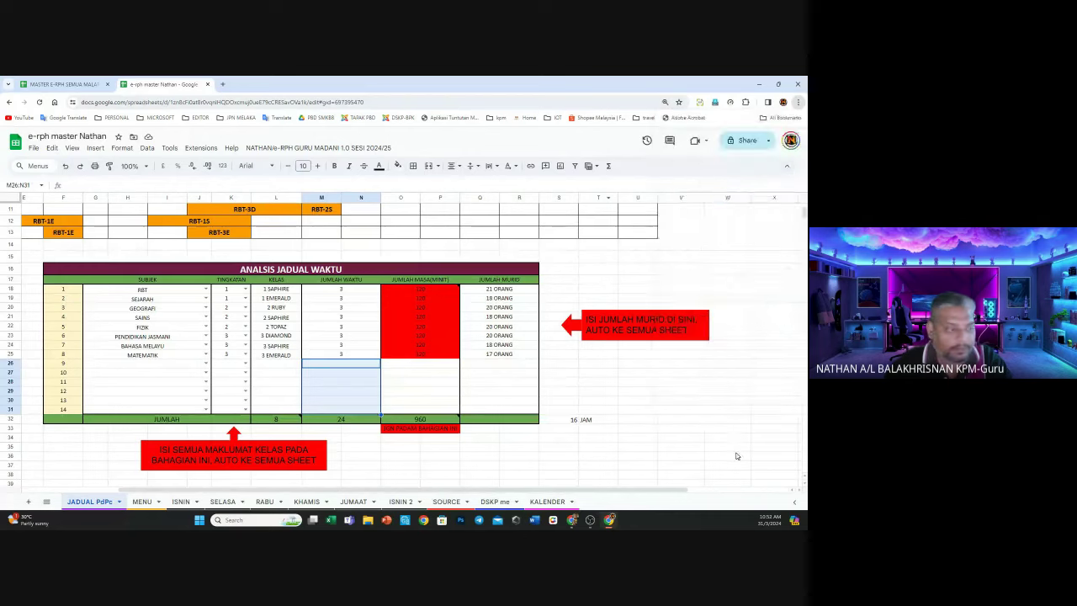
click(727, 447)
scroll(317, 388, up, 2)
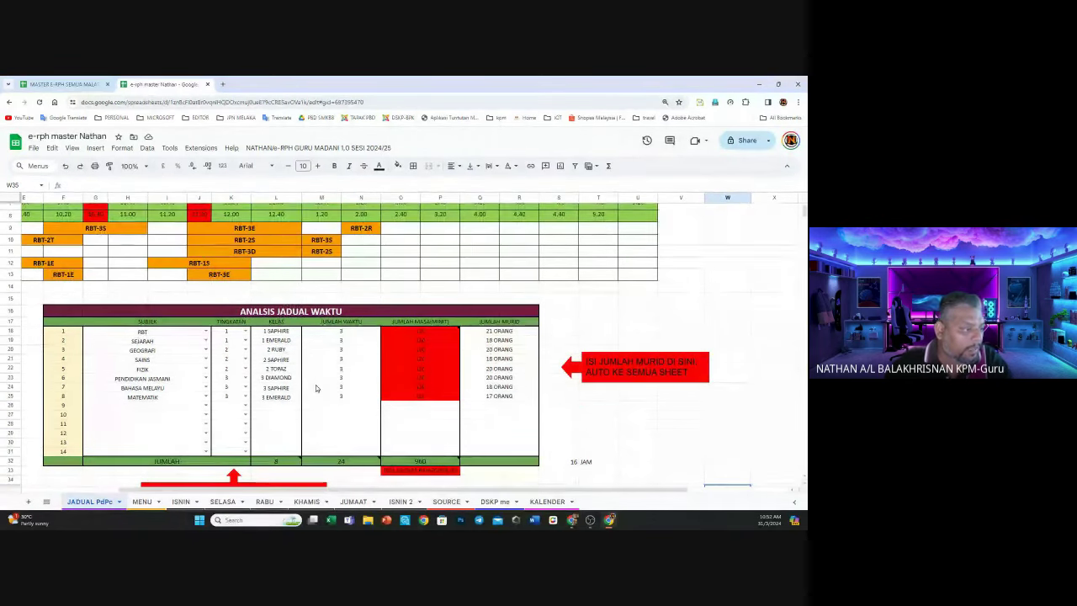
scroll(316, 388, down, 1)
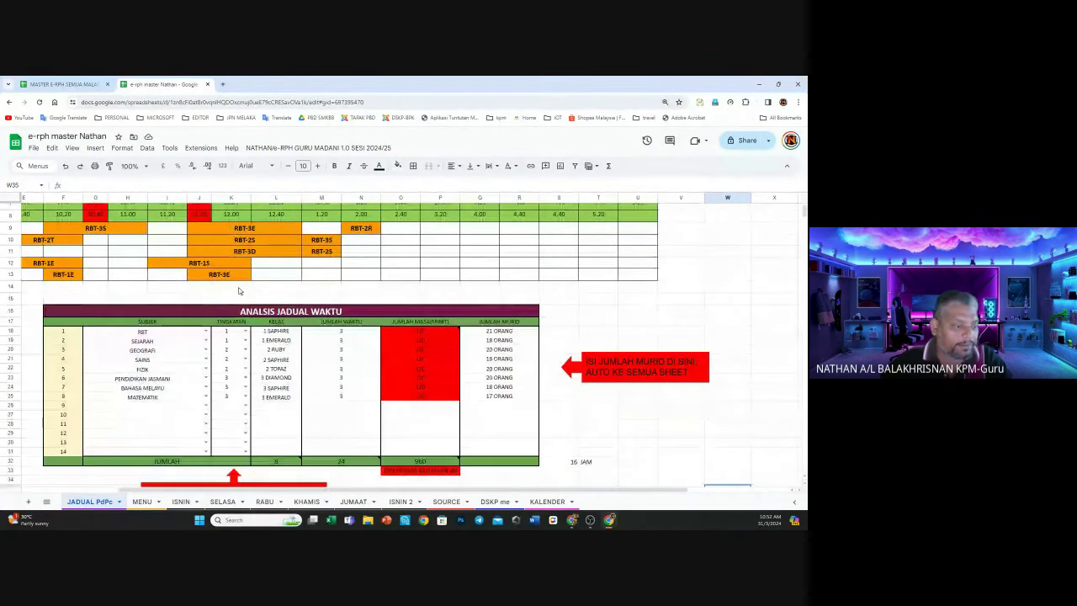
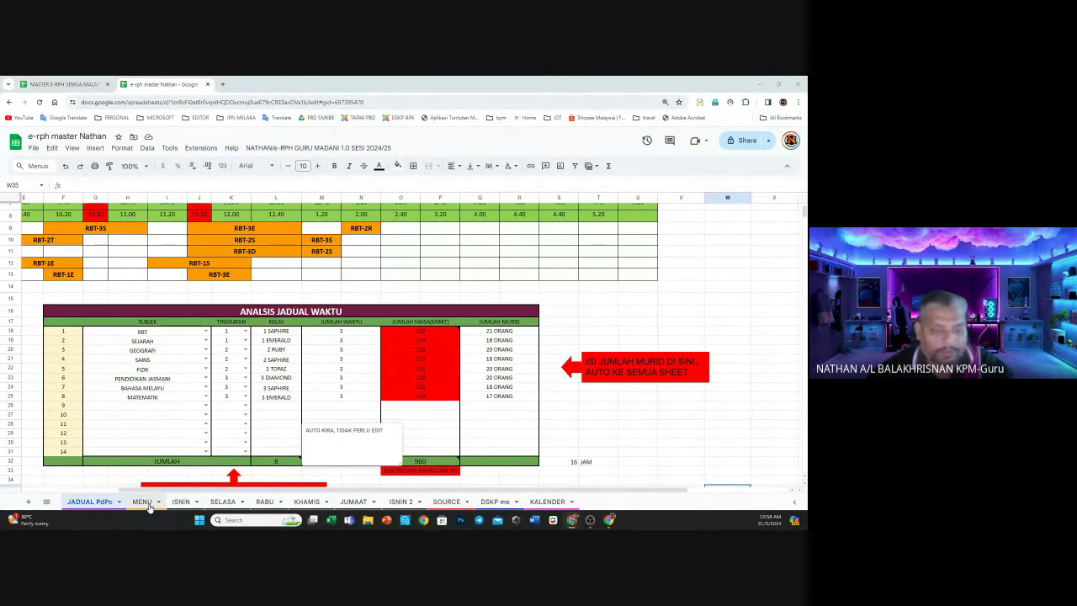
Switch to the MENU sheet and review its daily blocks and auto-calculated MASA and HINGGA times
click(149, 502)
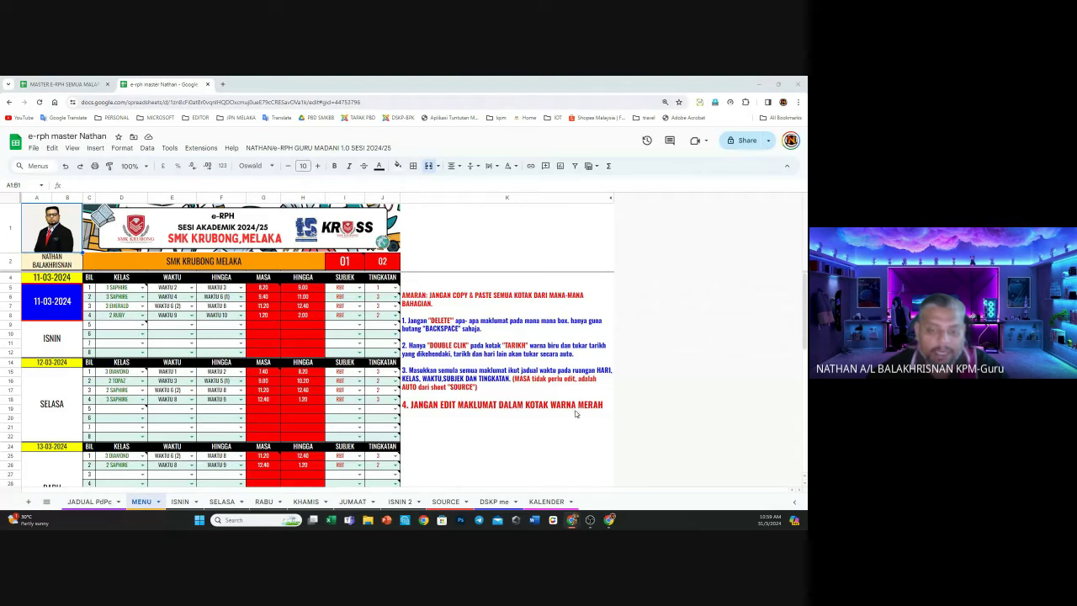
click(289, 286)
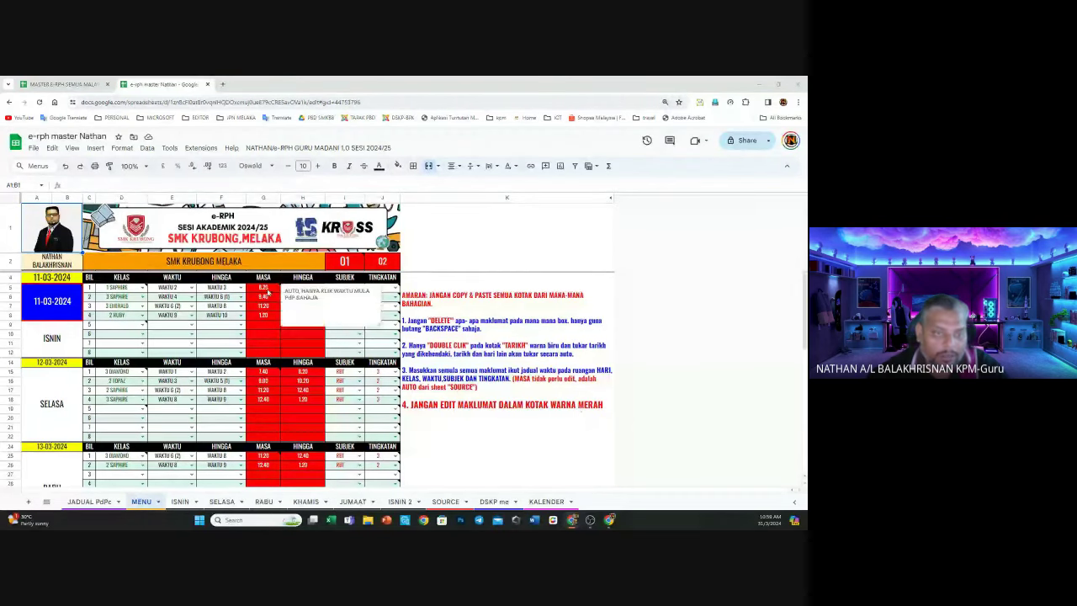
scroll(312, 480, down, 5)
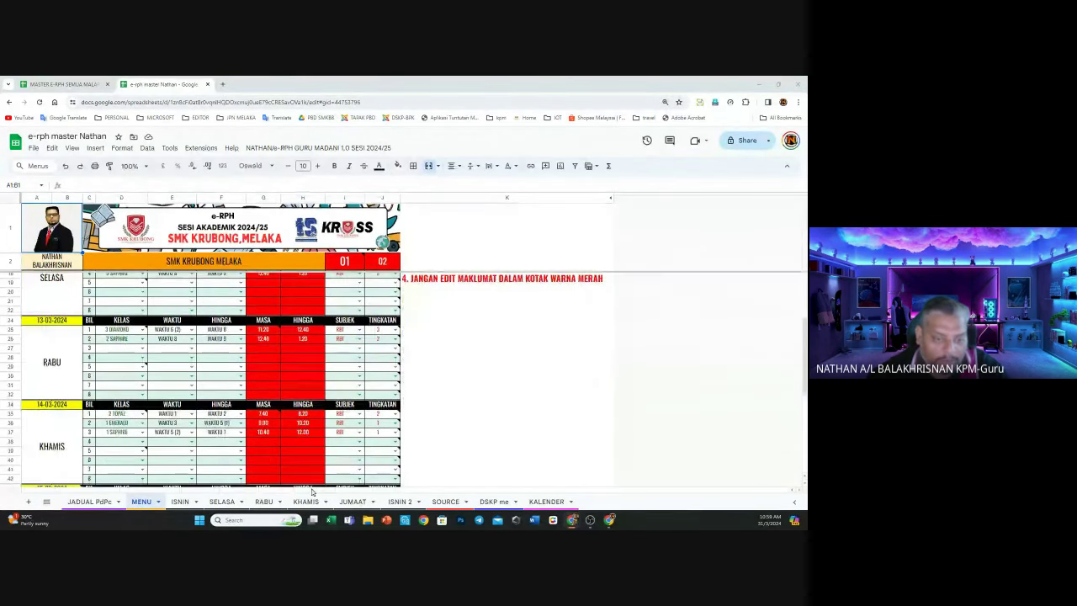
scroll(305, 474, up, 5)
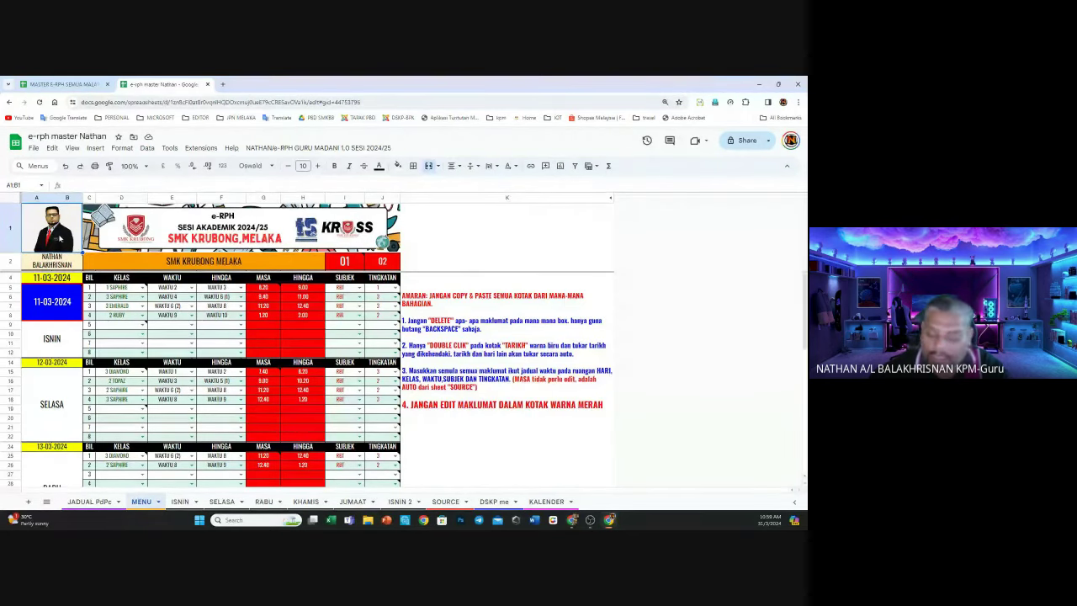
key(Delete)
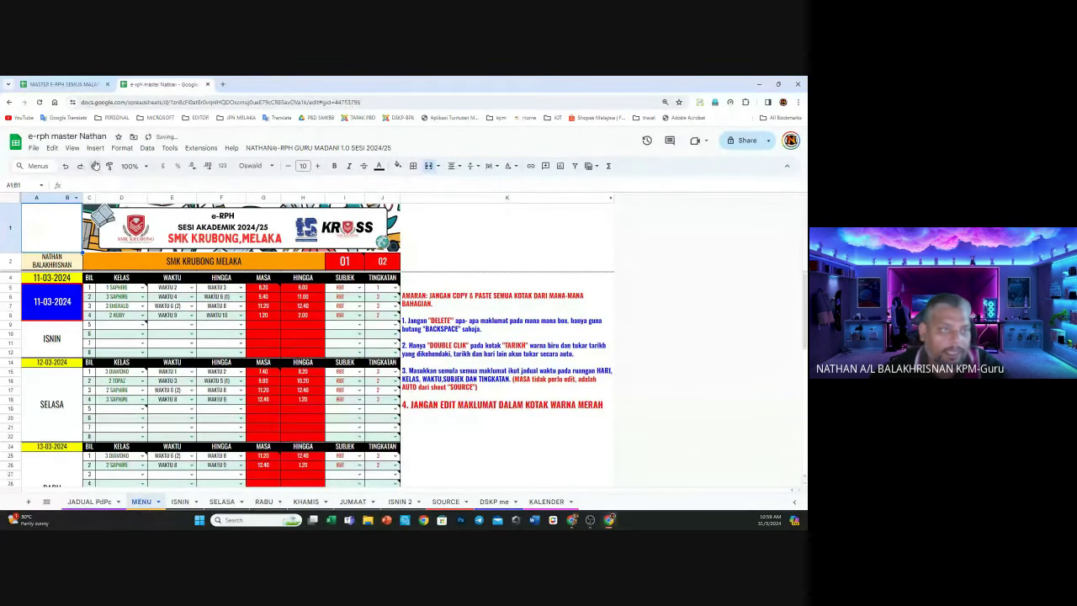
click(95, 148)
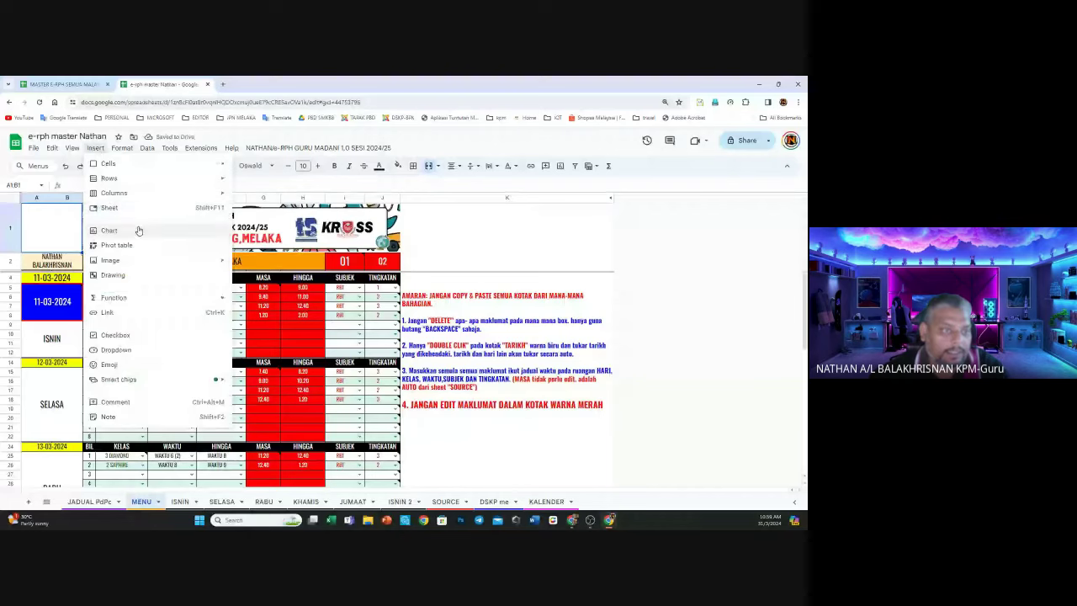
mouse_move(143, 260)
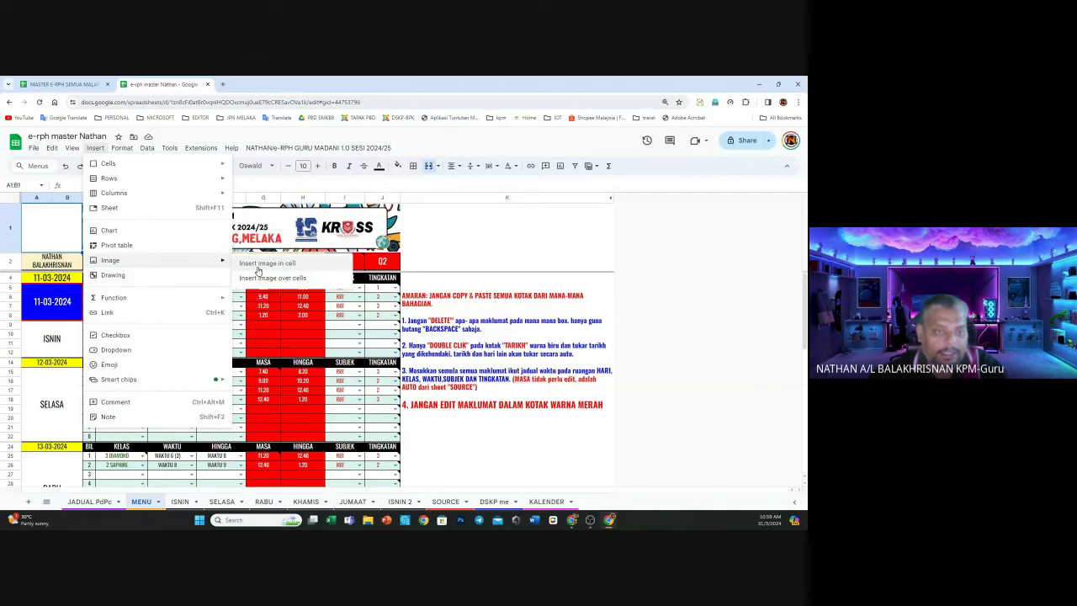
click(258, 270)
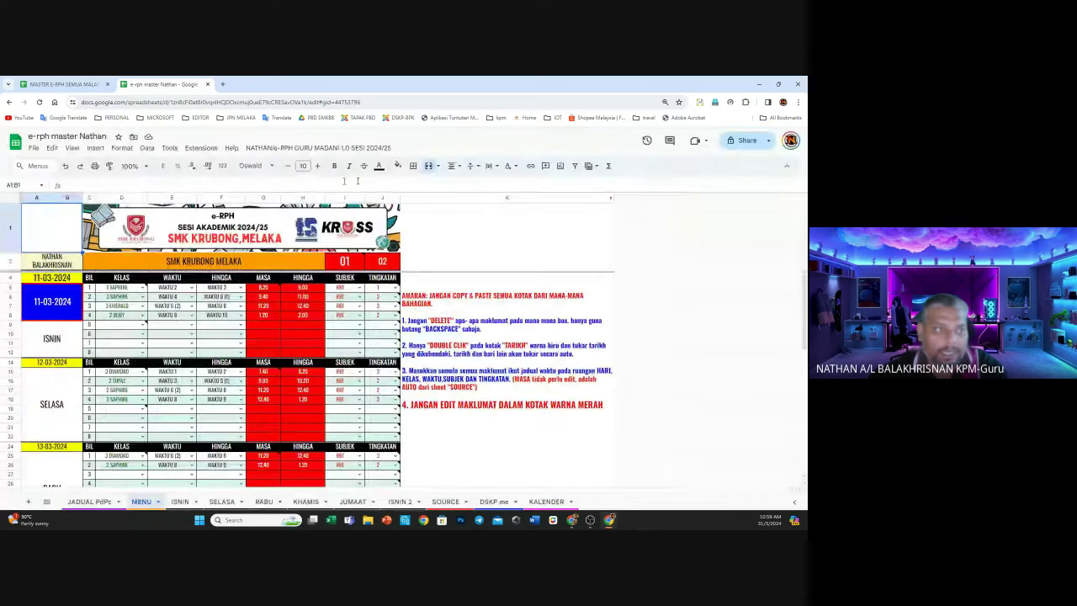
click(651, 173)
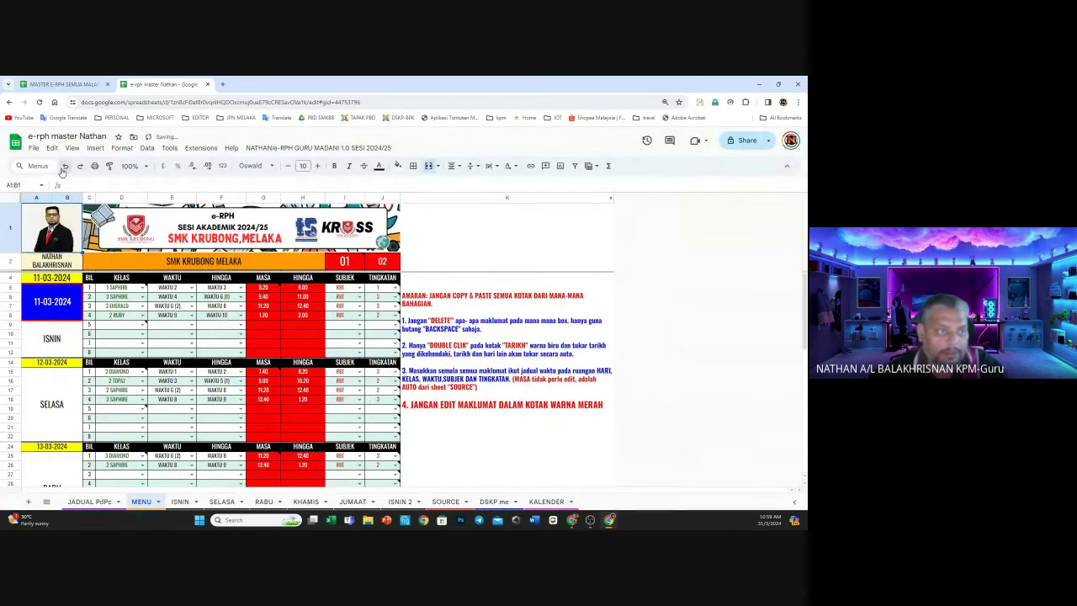
click(52, 264)
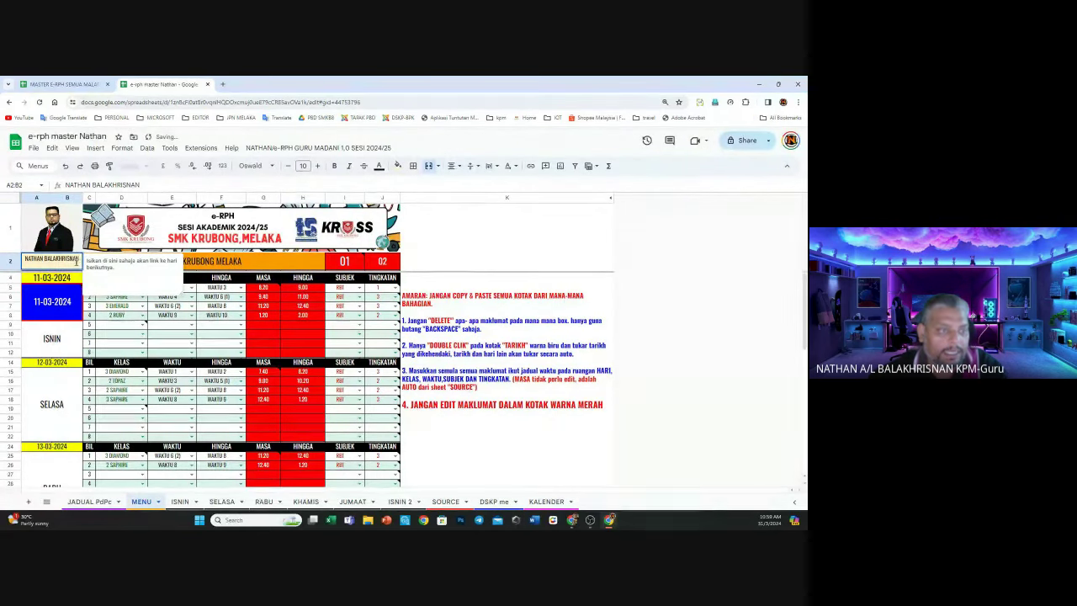
click(150, 237)
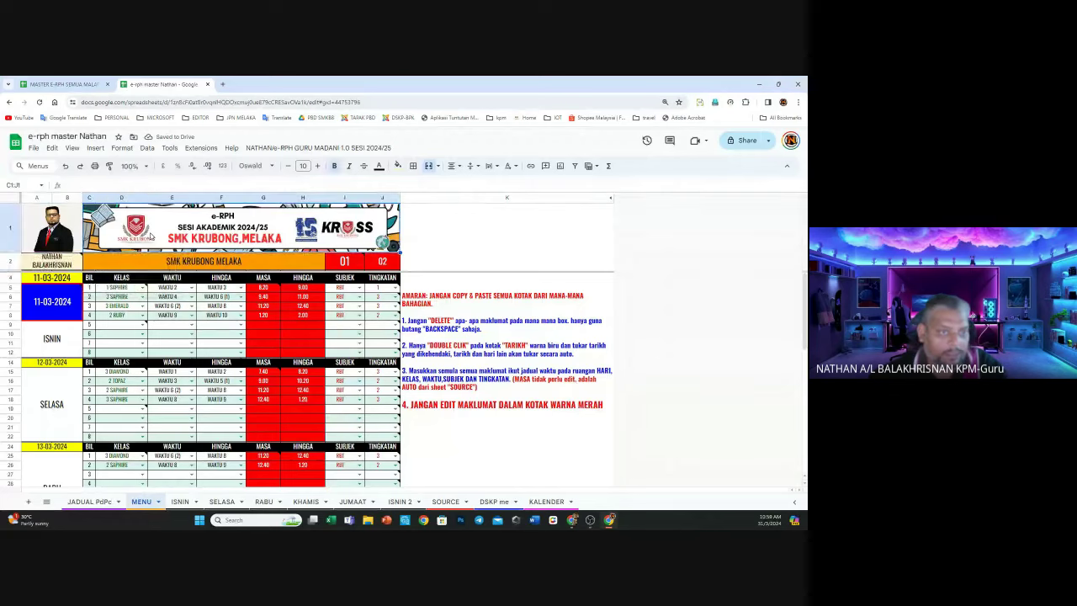
key(Delete)
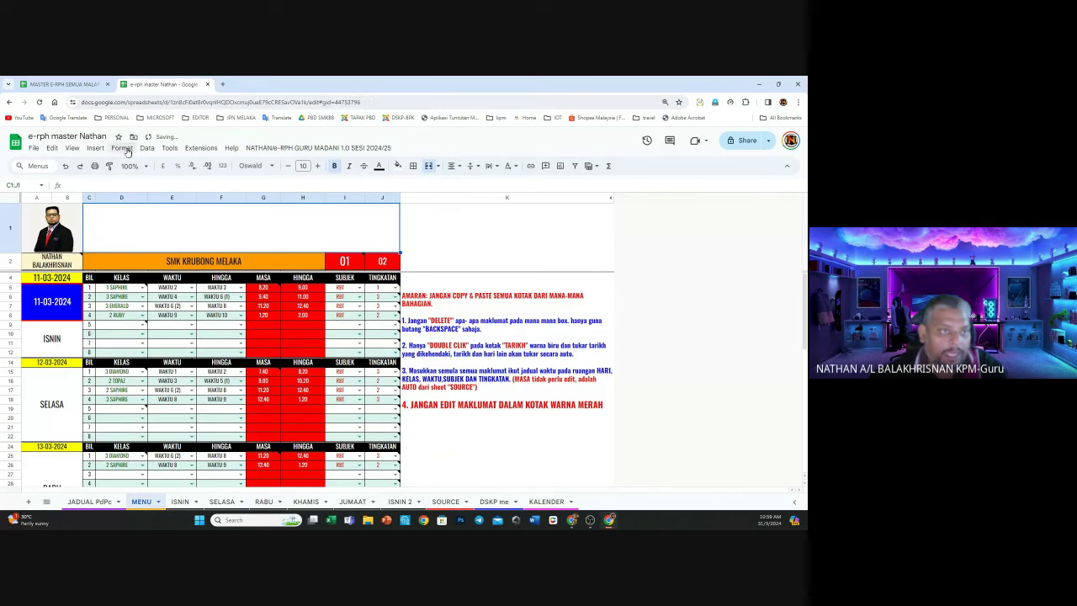
click(95, 148)
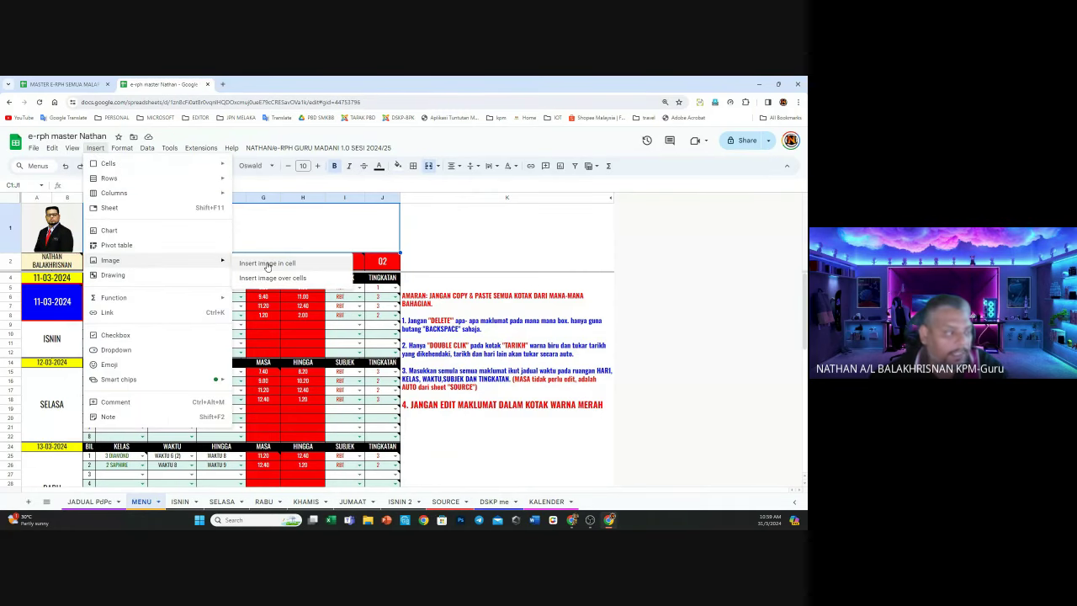
click(486, 242)
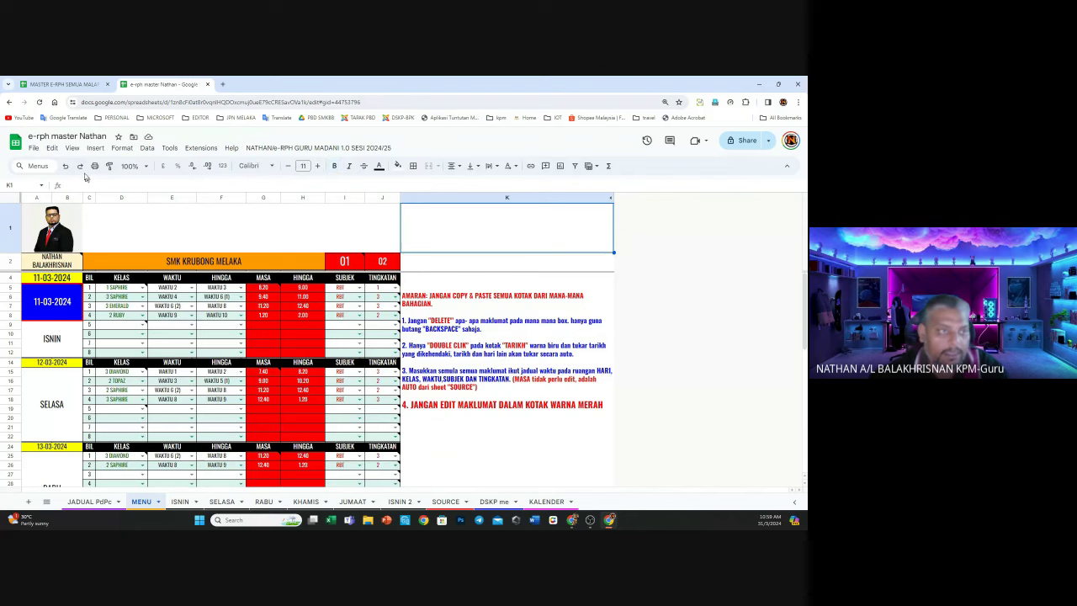
click(67, 166)
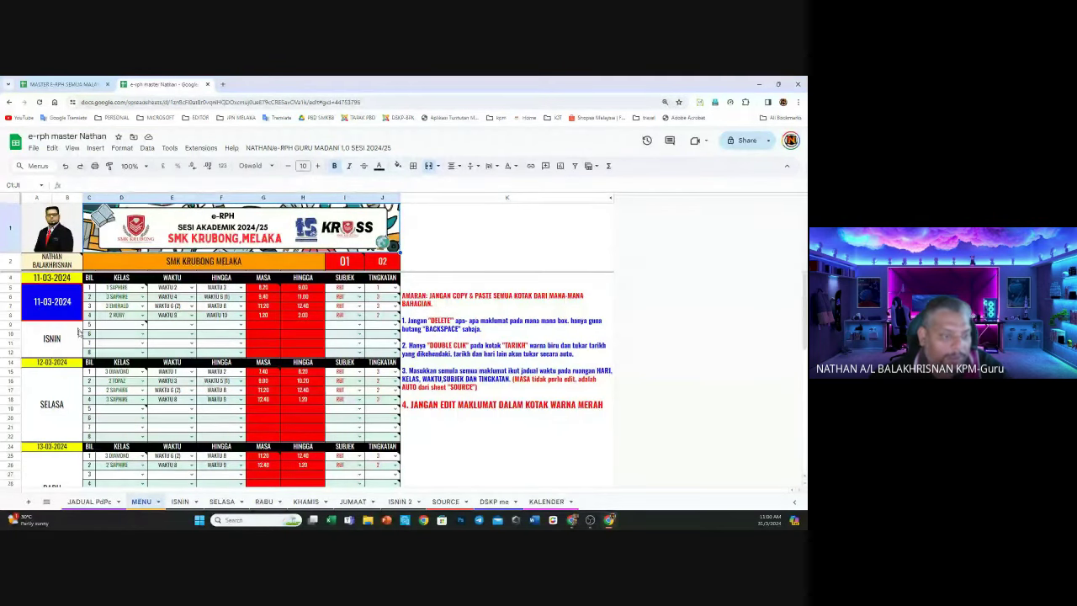
Set the week start date in A5 to 04-03-2024 using the date picker
scroll(75, 354, down, 5)
scroll(76, 354, down, 2)
scroll(56, 419, up, 10)
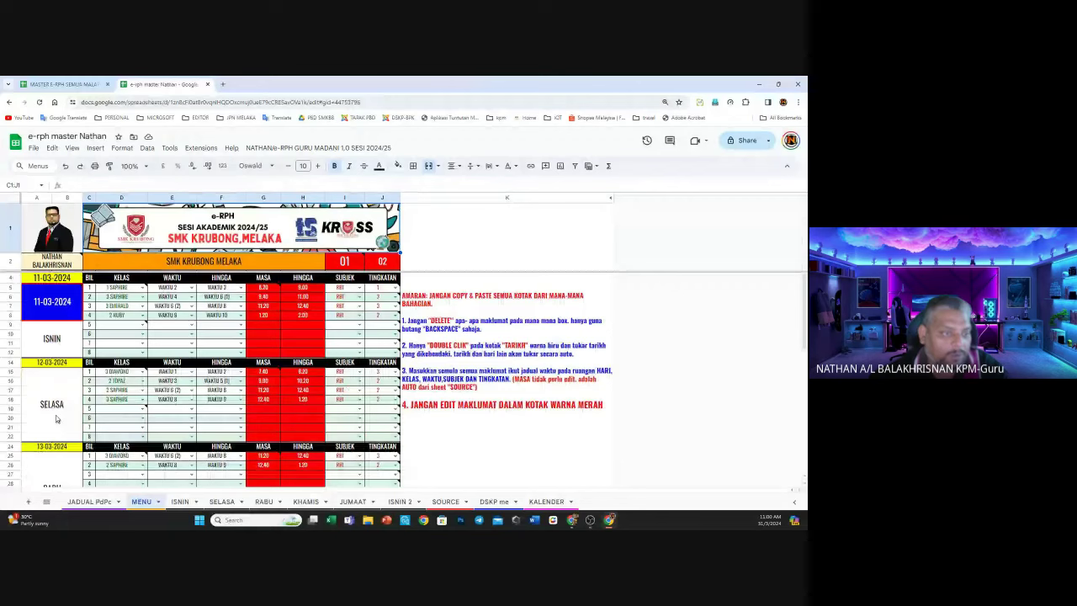
click(62, 309)
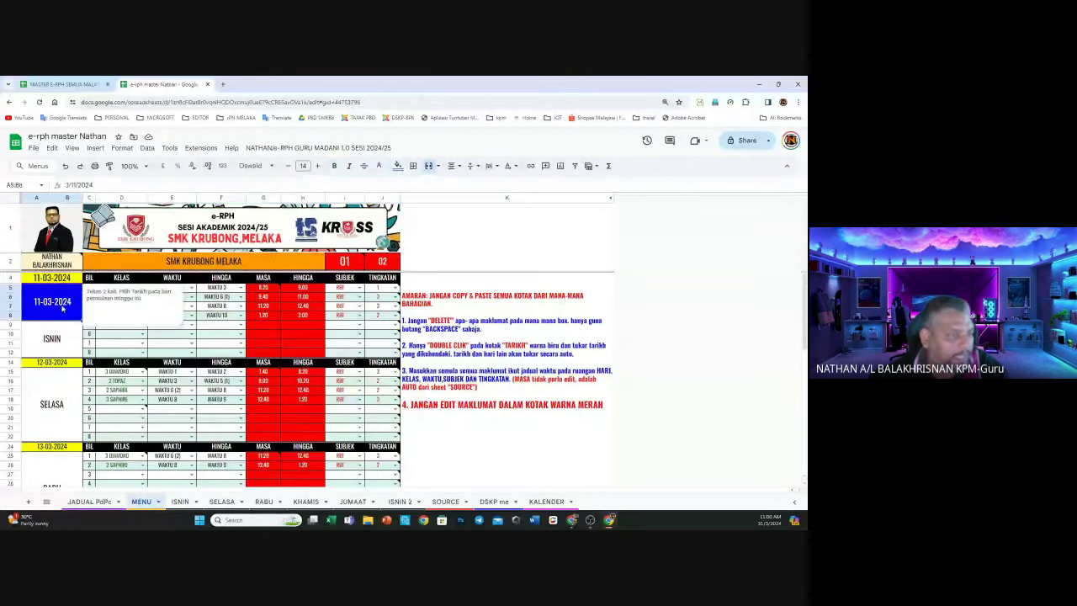
double_click(63, 308)
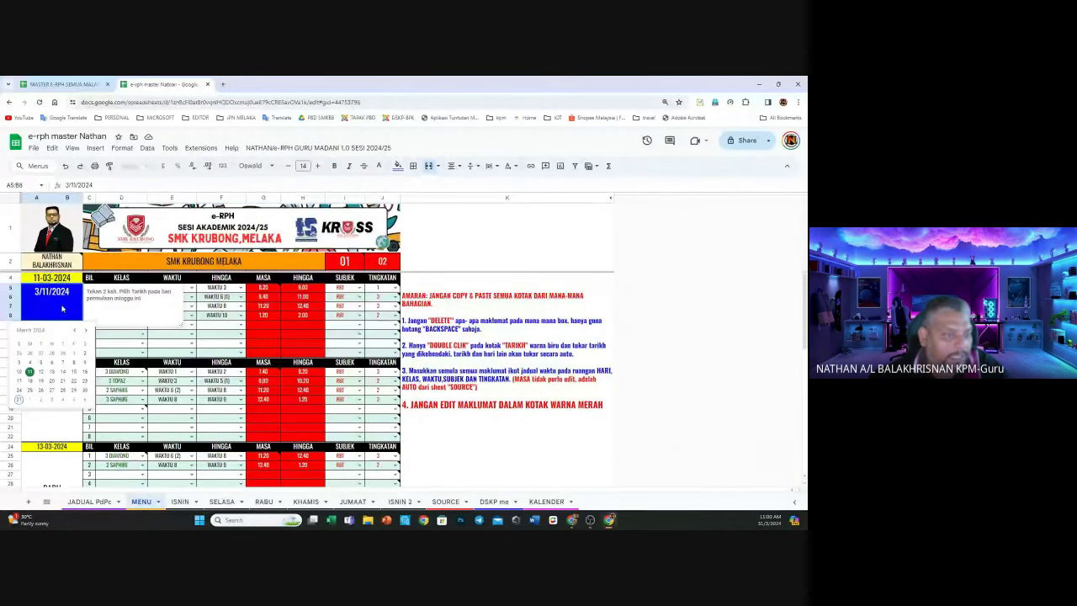
click(30, 363)
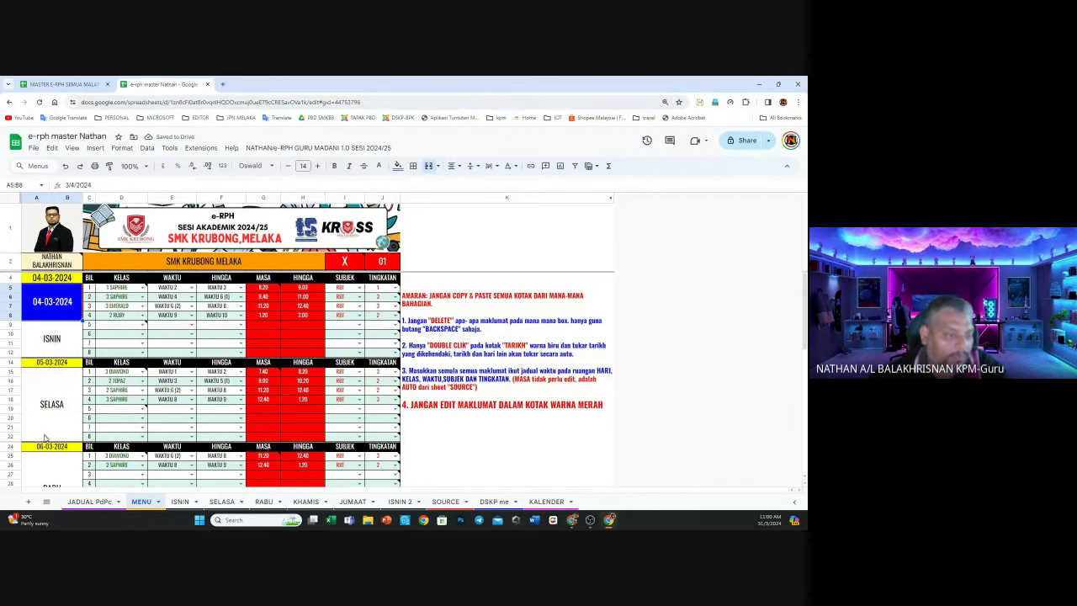
Check the updated weekly dates, then change the week start to 11-03-2024
scroll(45, 438, down, 10)
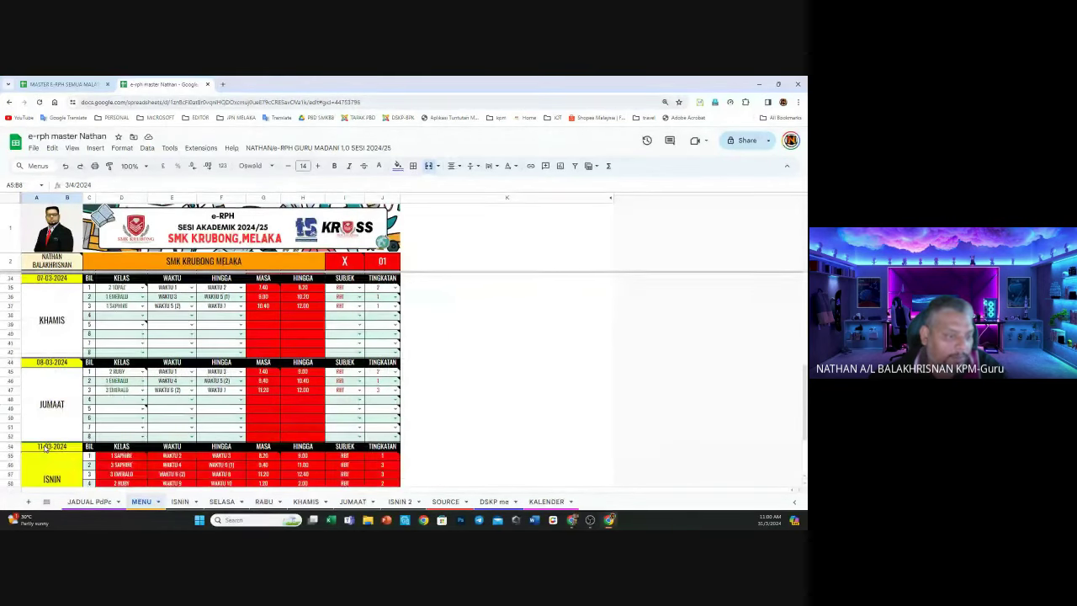
scroll(46, 447, down, 2)
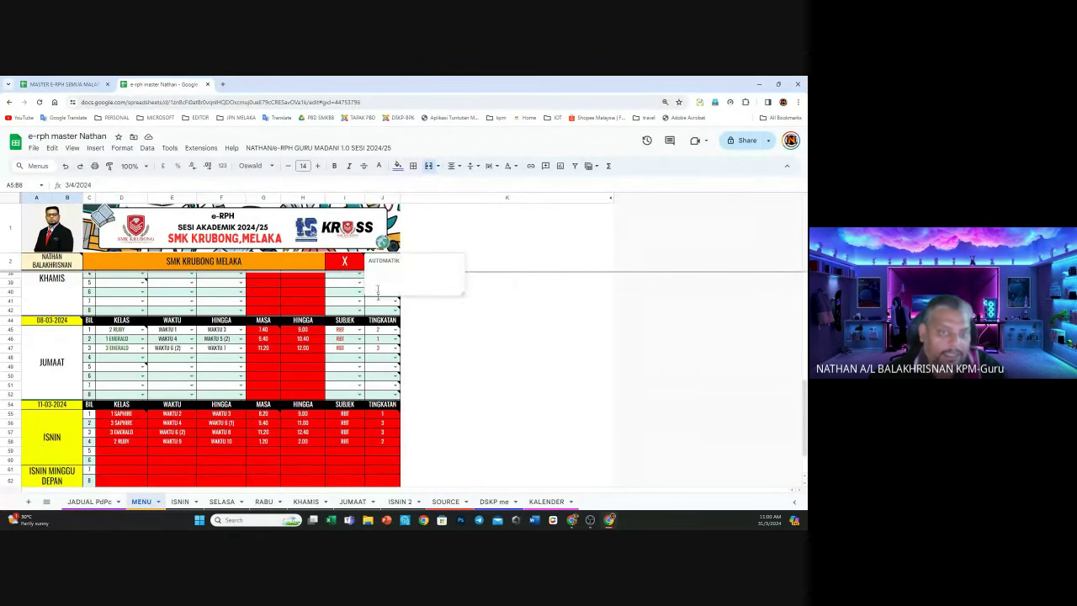
scroll(381, 333, up, 3)
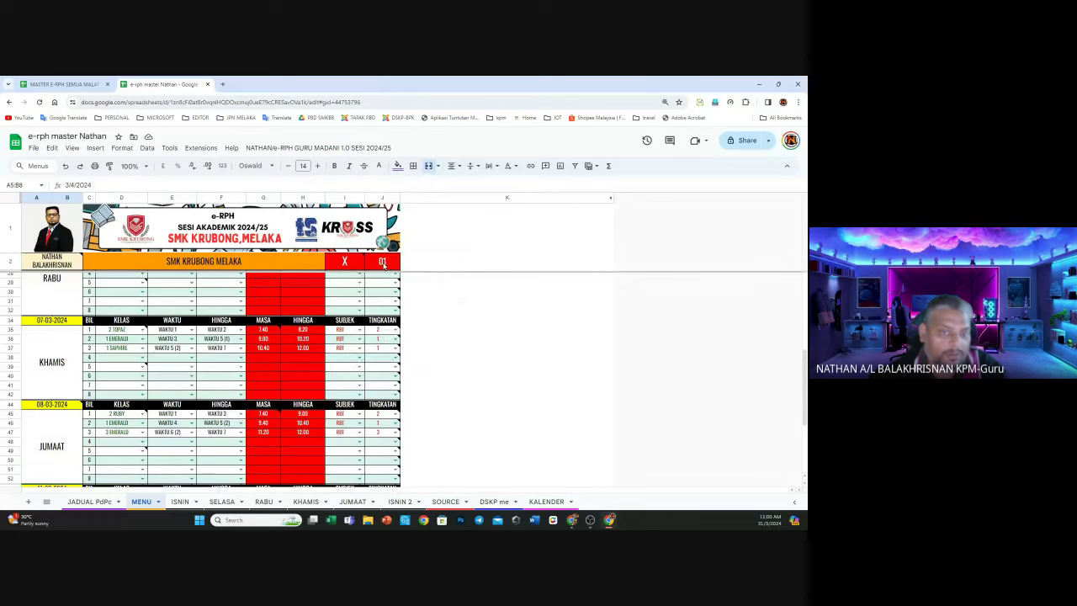
scroll(99, 347, up, 5)
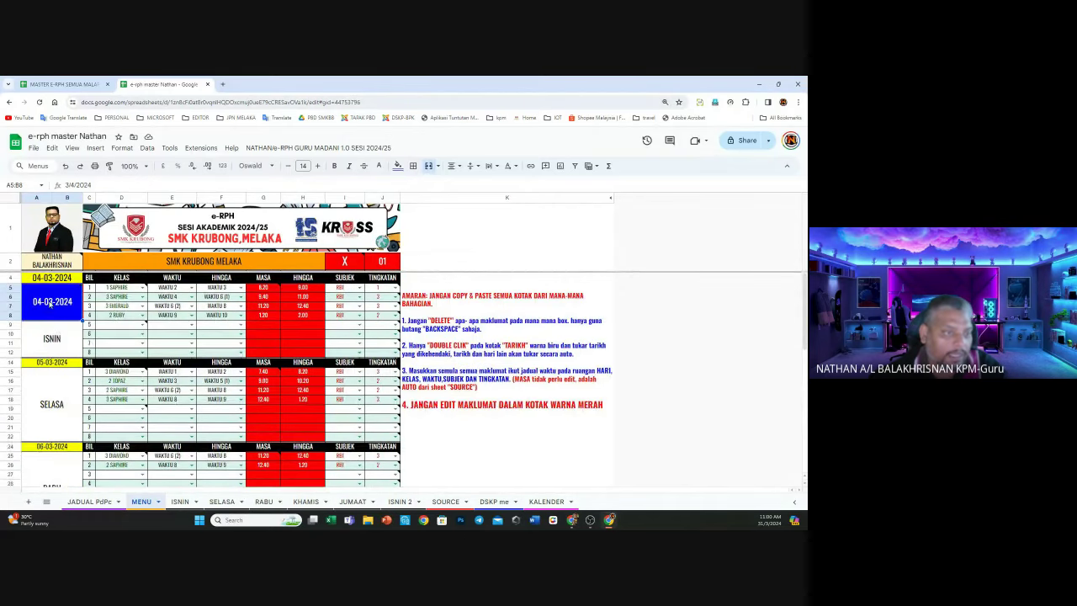
double_click(50, 305)
click(30, 379)
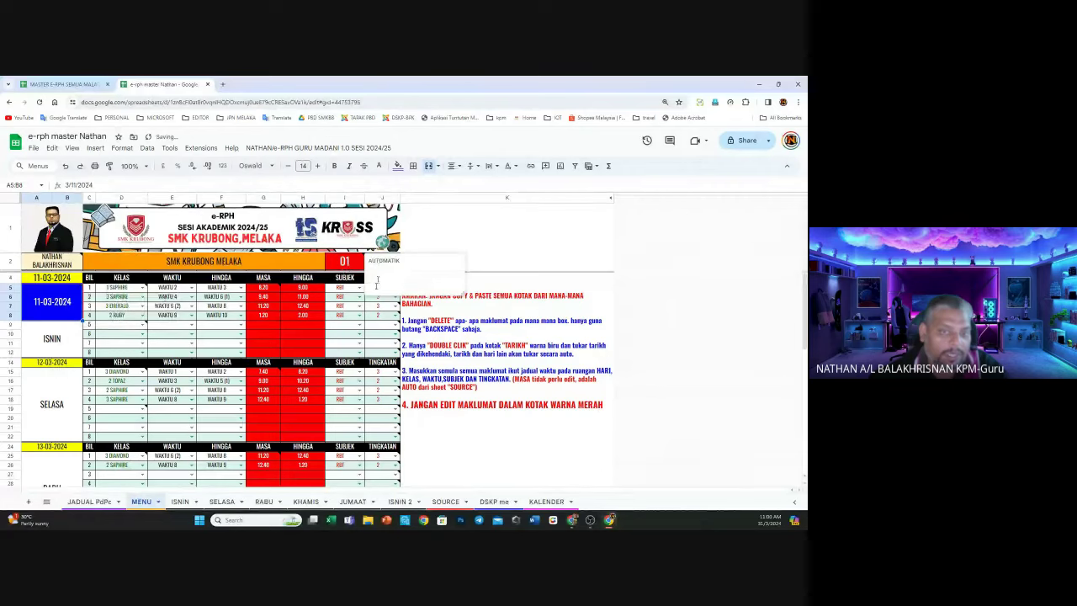
View the hint note on J10 and change the week start to 18-03-2024
click(377, 334)
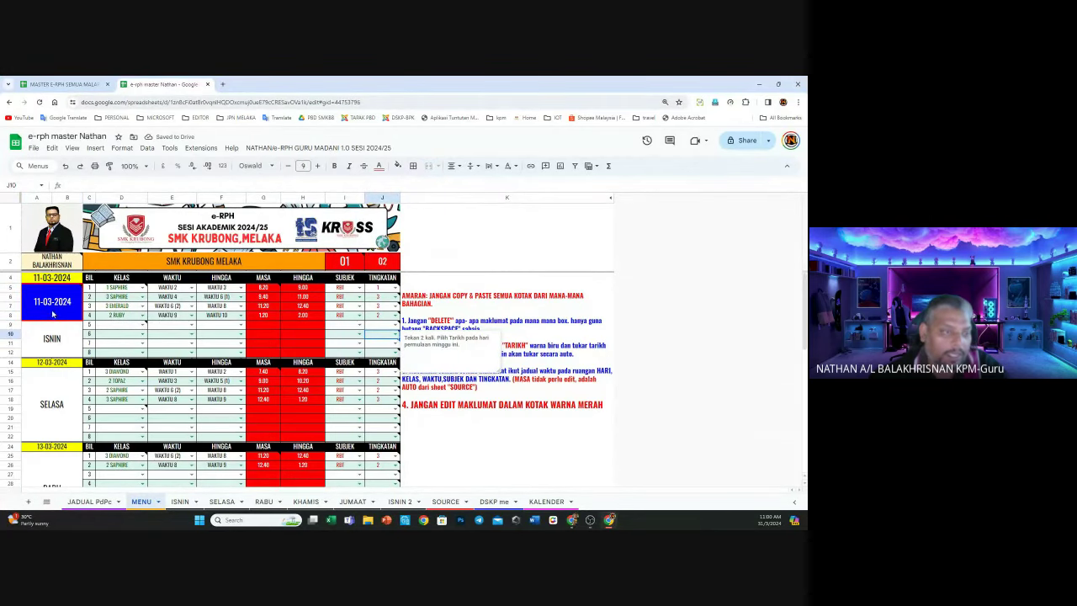
mouse_move(352, 269)
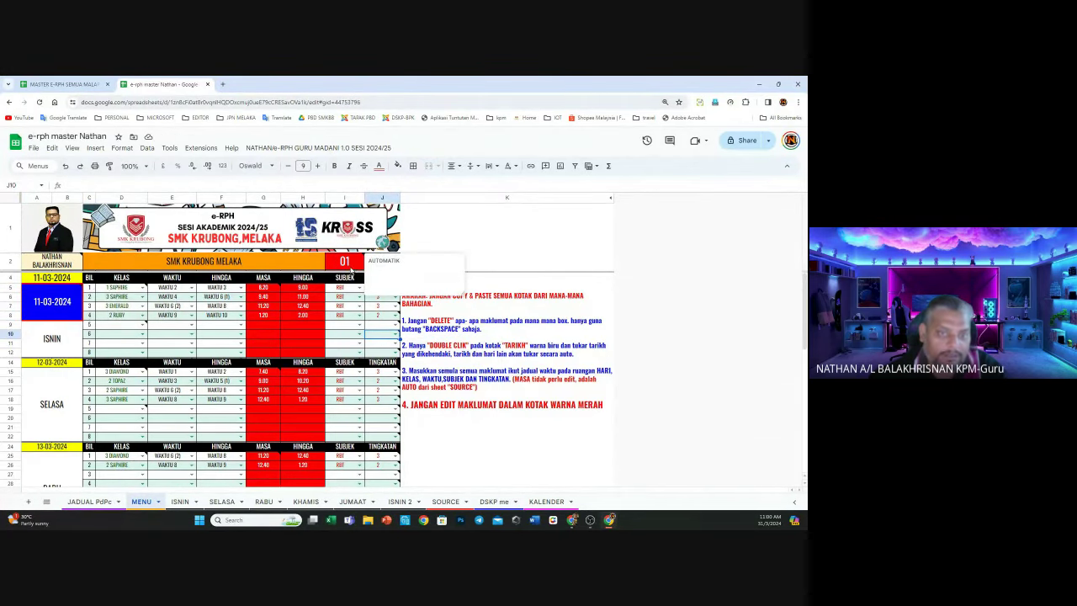
click(469, 239)
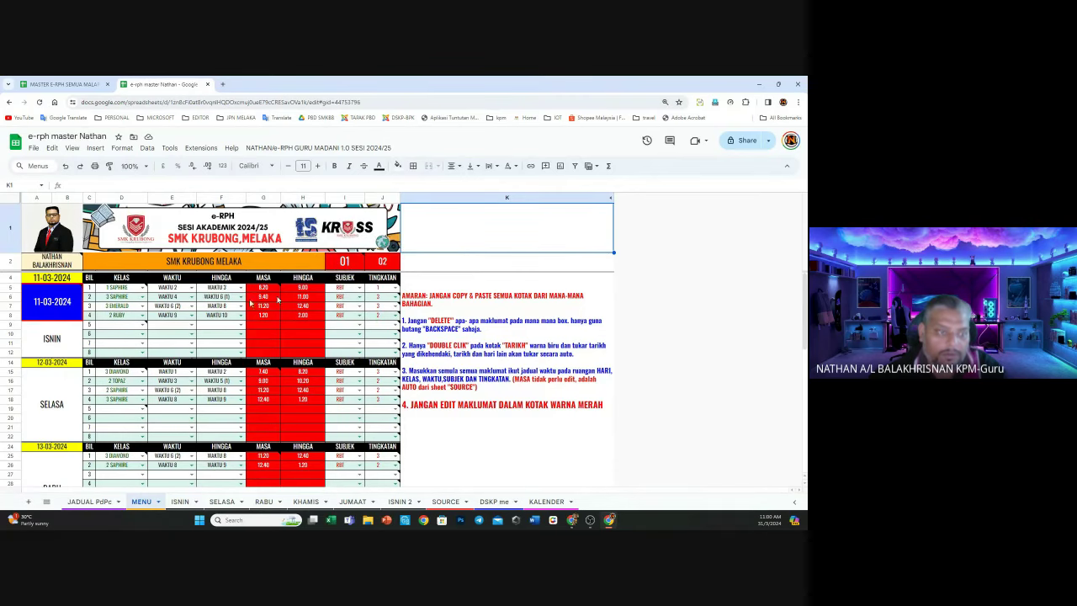
double_click(75, 320)
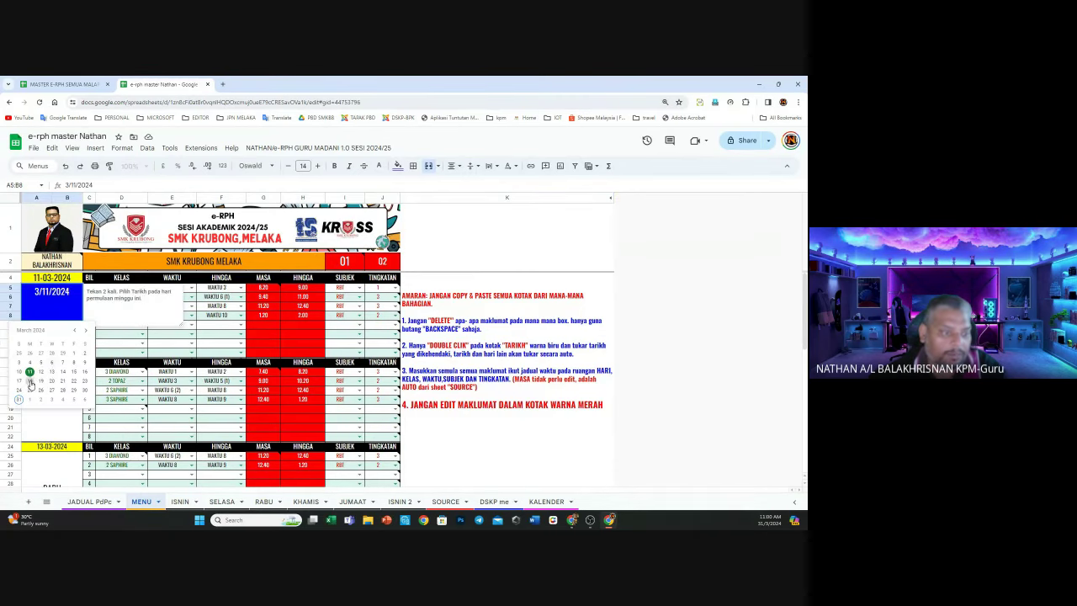
click(31, 385)
Set the week start date to 1 April 2024 so it reads 01-04-2024
mouse_move(345, 266)
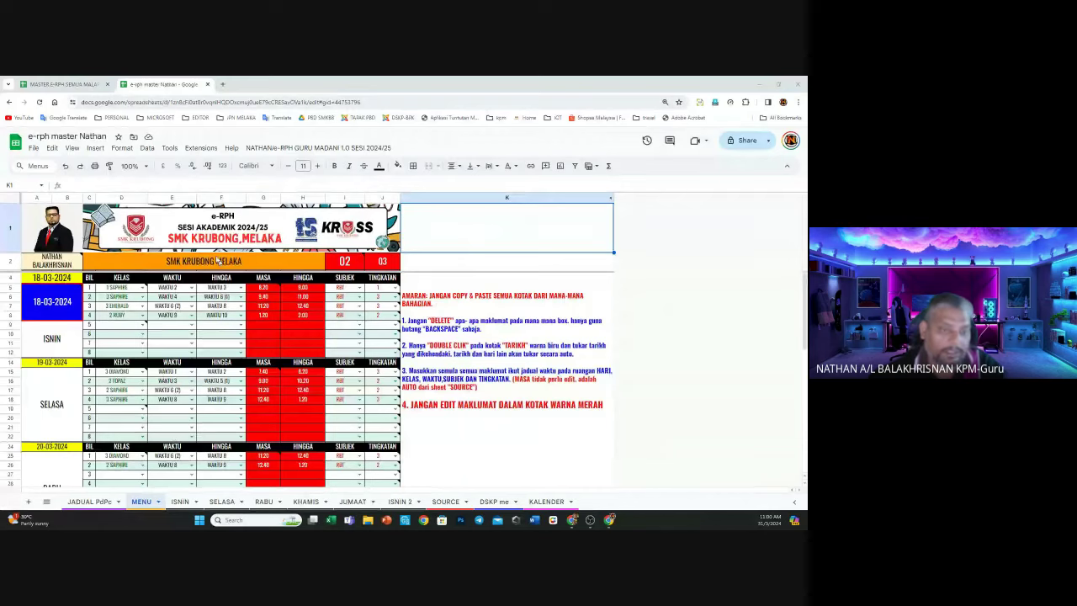
double_click(48, 303)
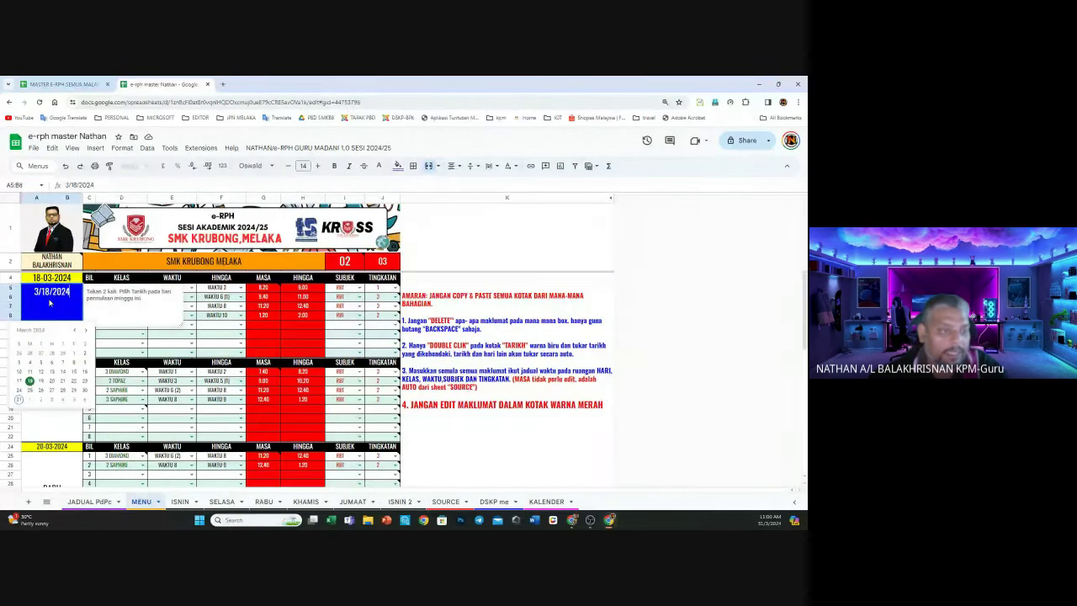
click(31, 400)
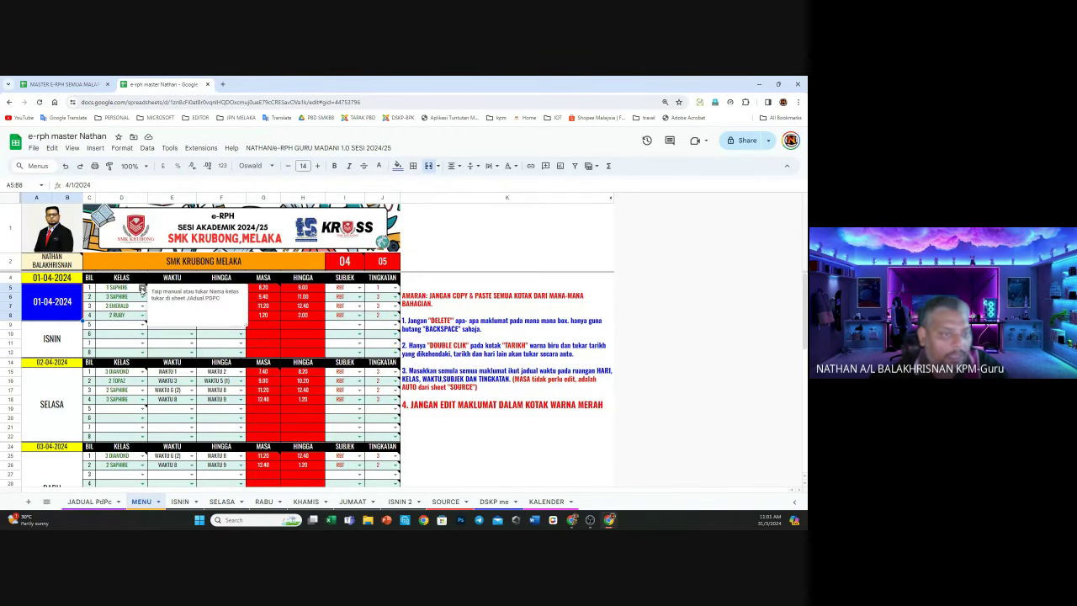
Clear the ISNIN class, period, subject and form entries
click(589, 418)
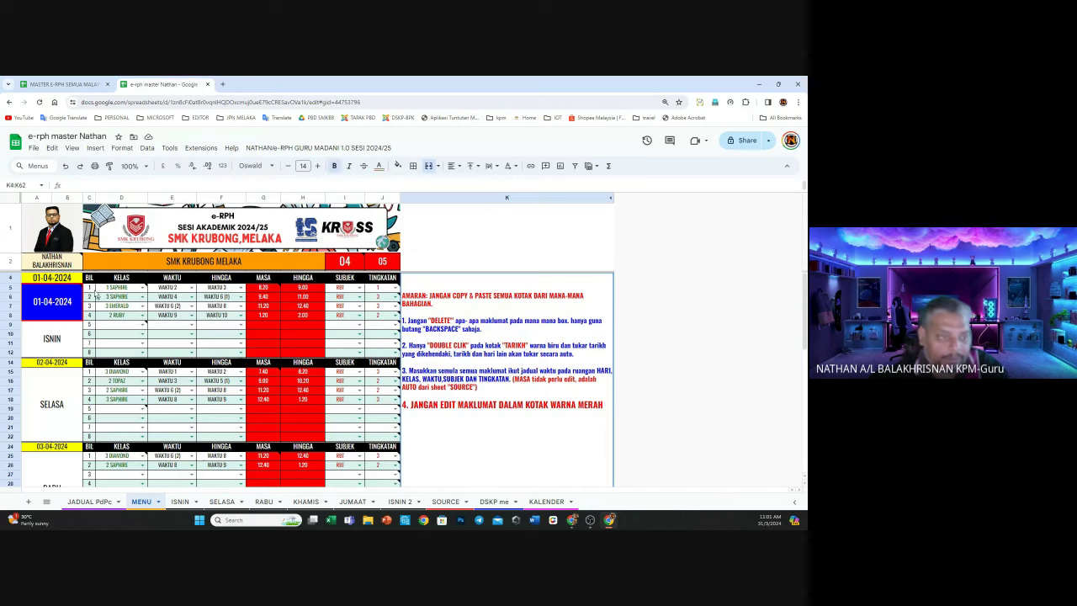
drag(118, 294, 120, 325)
key(Delete)
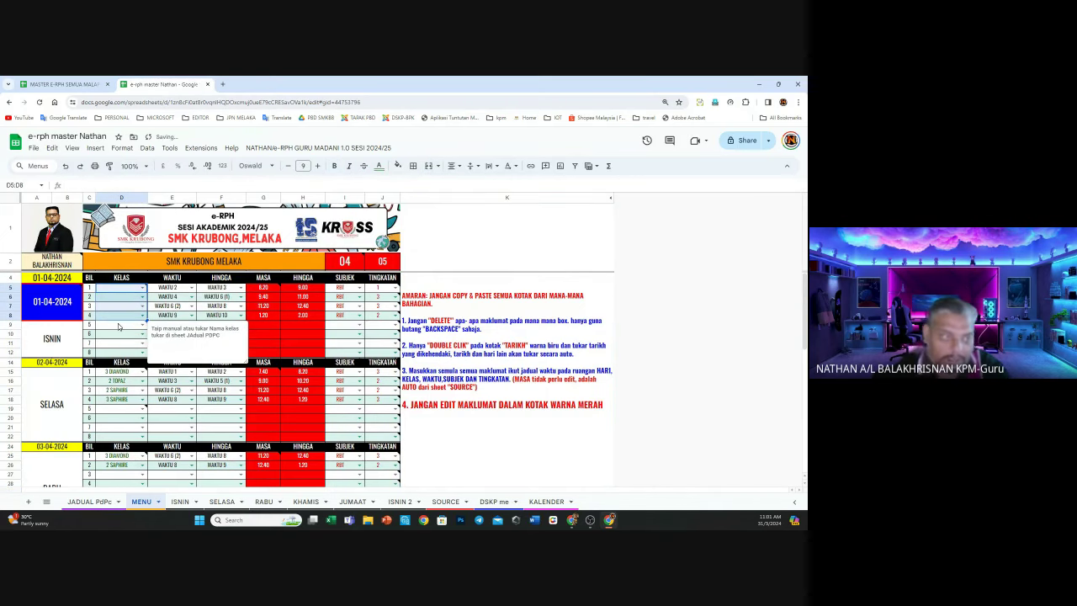
click(159, 334)
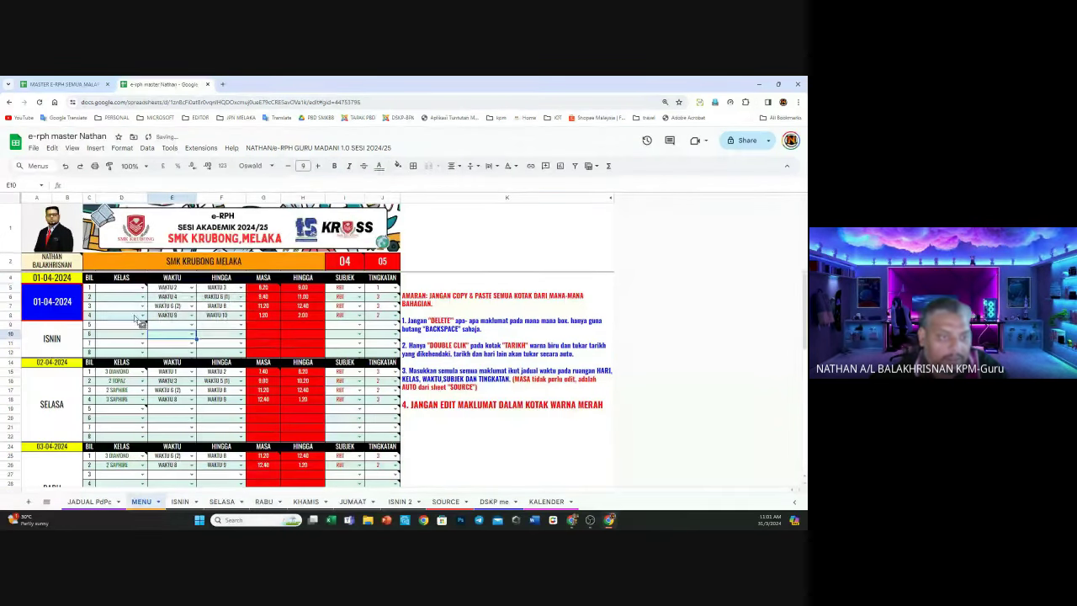
drag(122, 288, 214, 318)
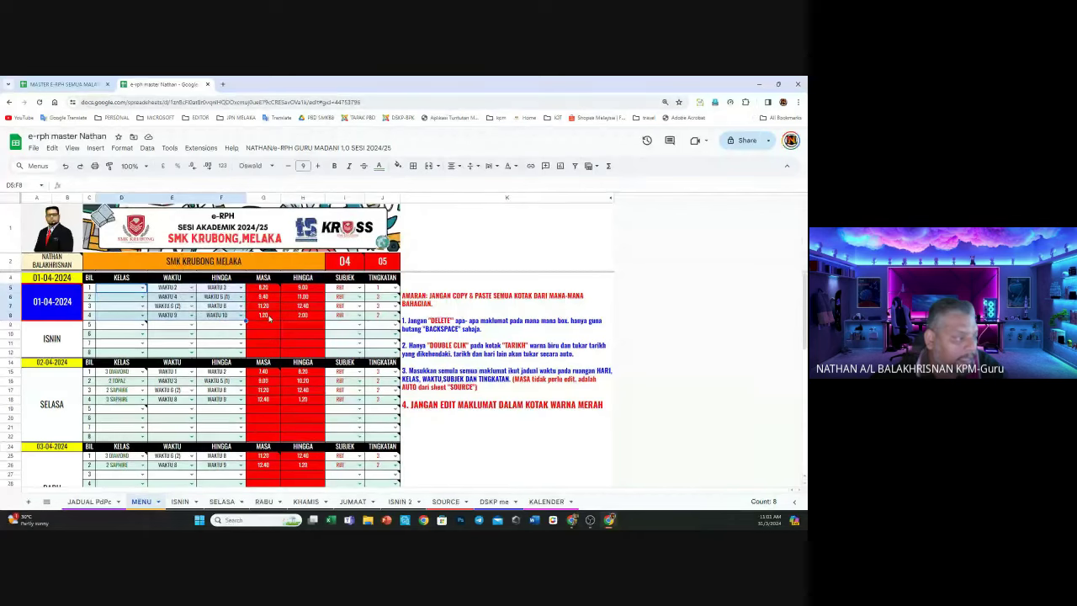
click(220, 334)
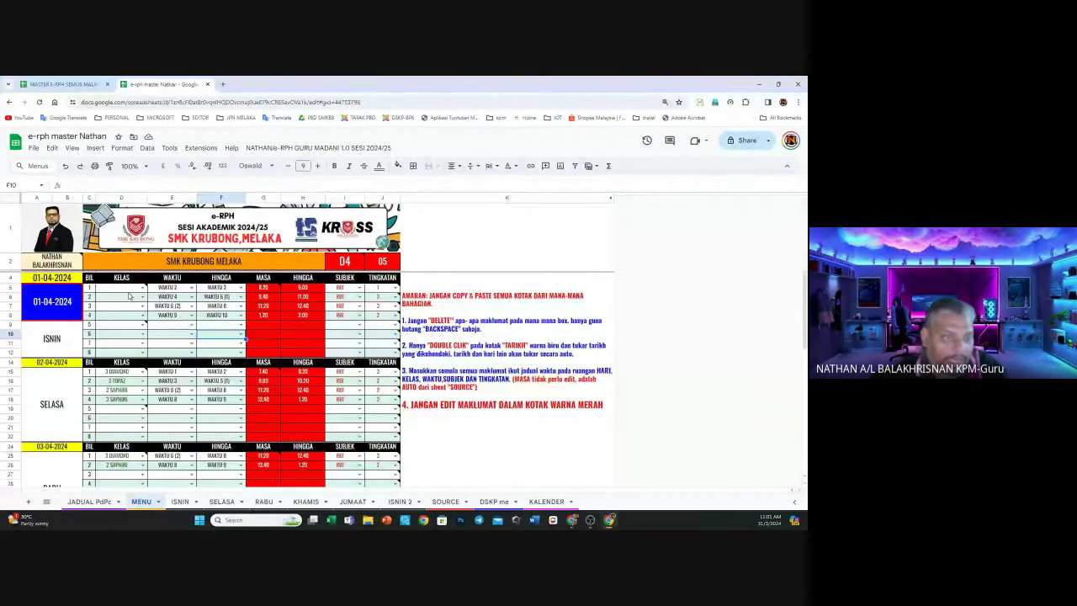
drag(126, 292, 222, 319)
key(BackSpace)
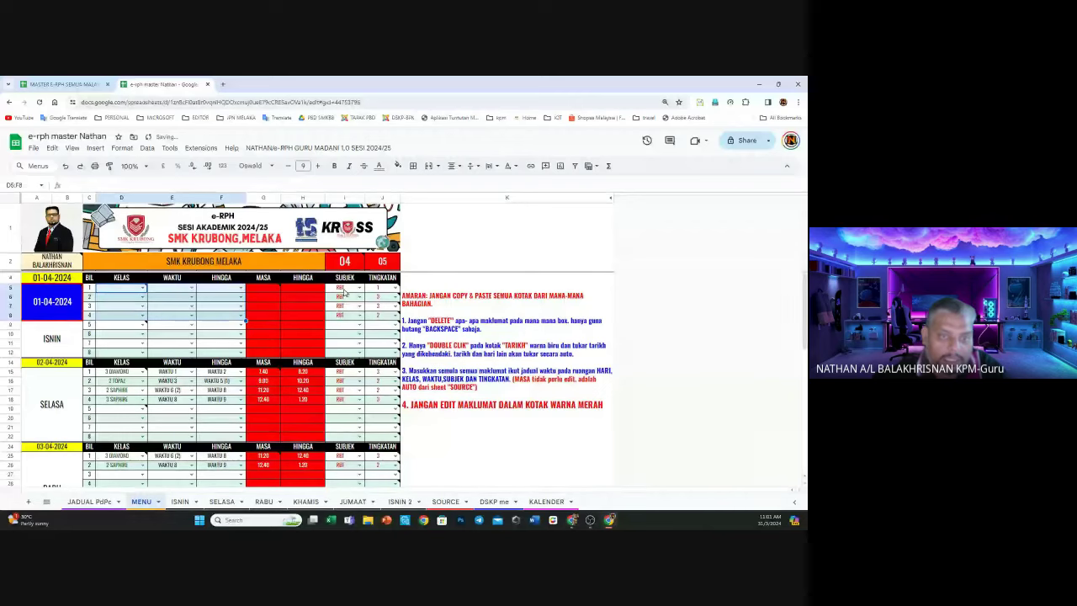
drag(342, 289, 370, 309)
key(BackSpace)
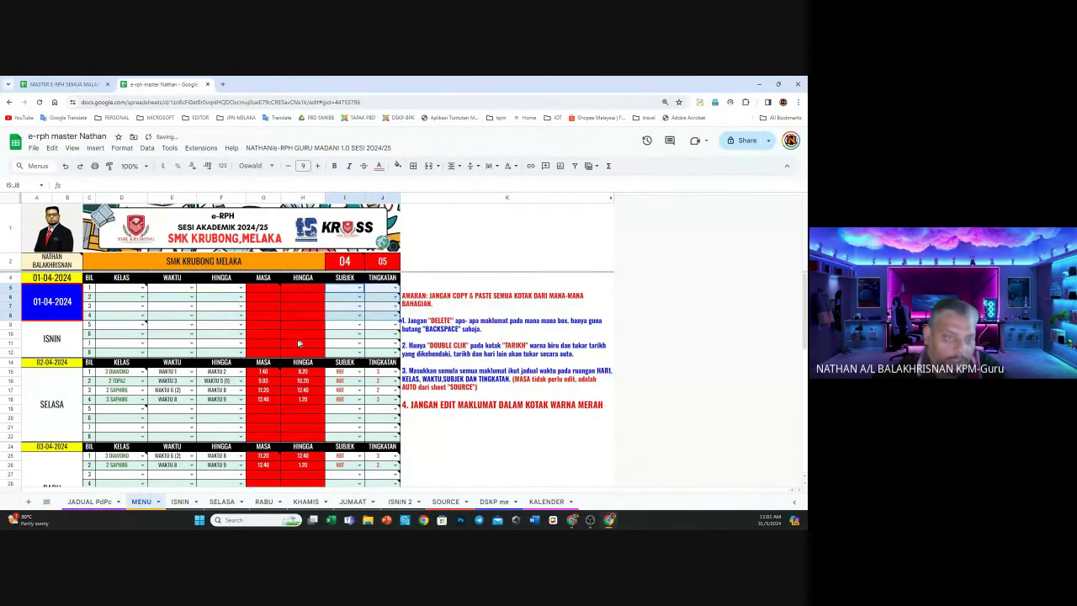
Check the G5 and G8 time formulas, then clear SELASA's class, period, subject and form entries
click(259, 289)
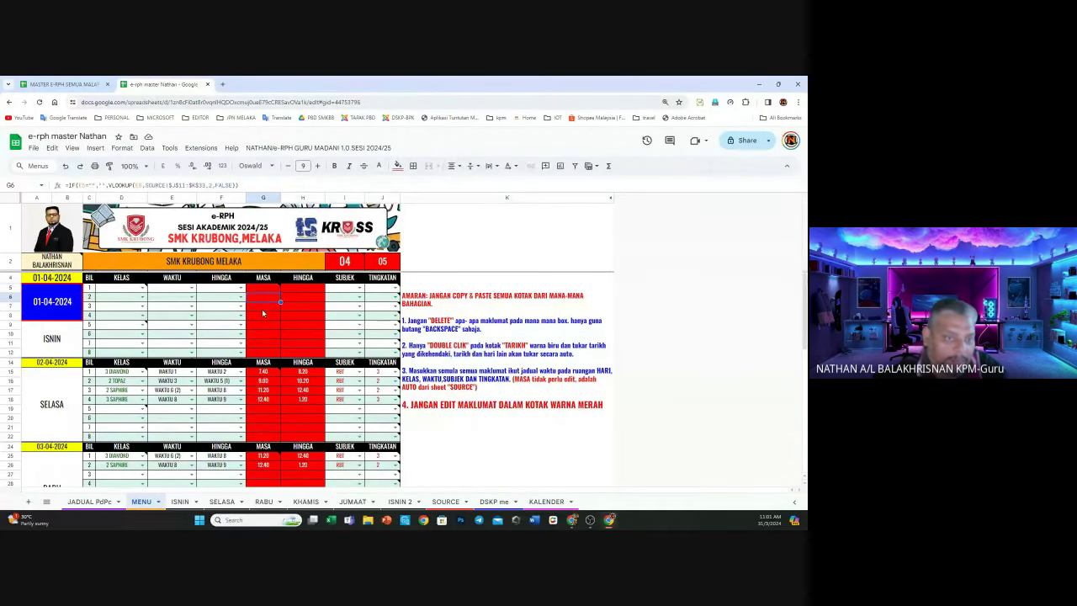
click(264, 320)
drag(120, 373, 211, 402)
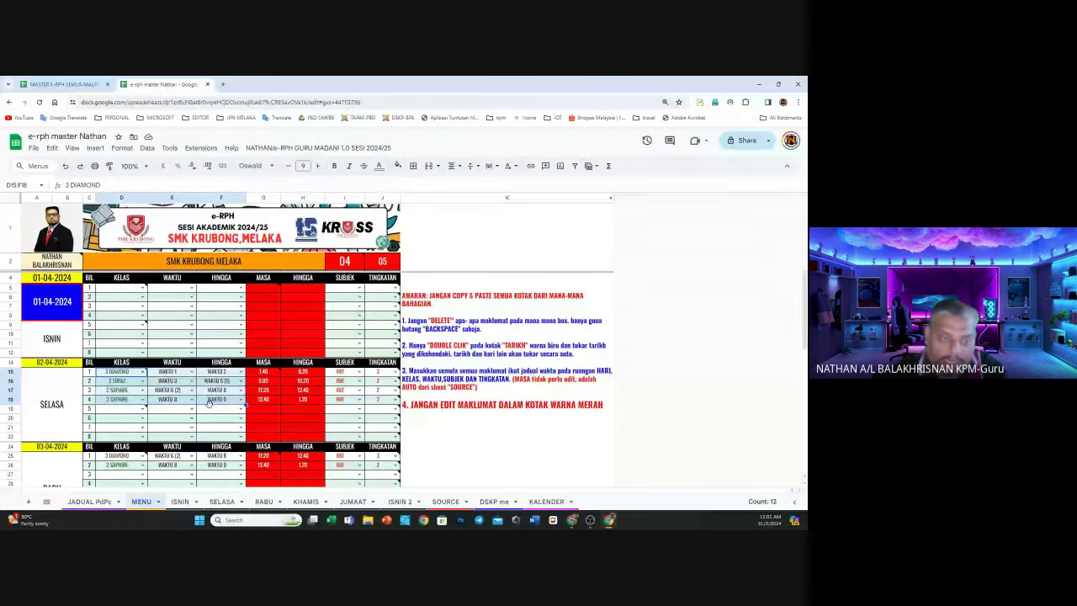
key(BackSpace)
drag(341, 371, 387, 391)
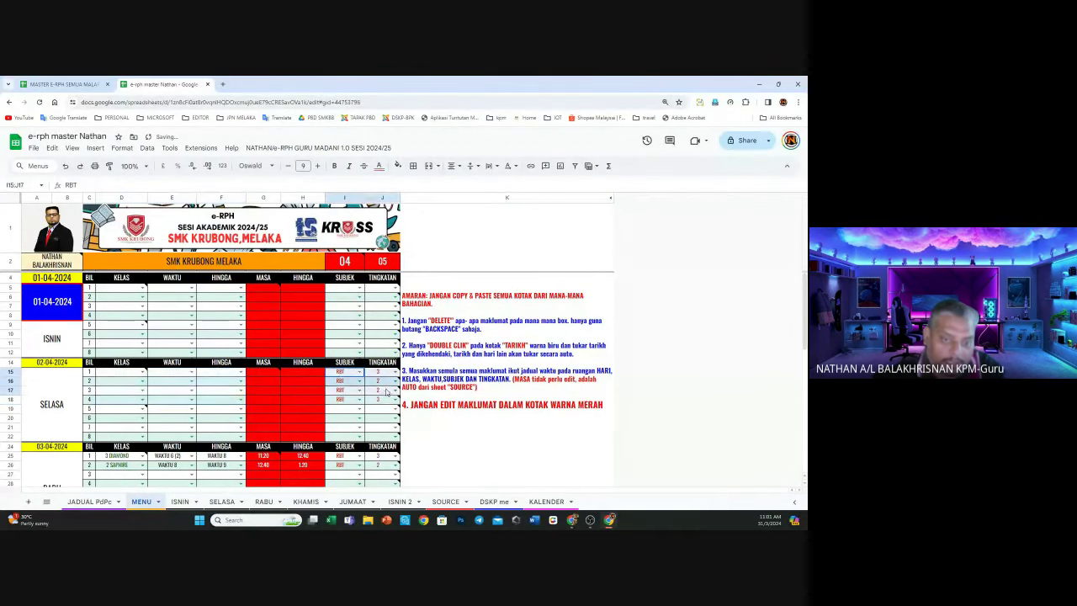
key(BackSpace)
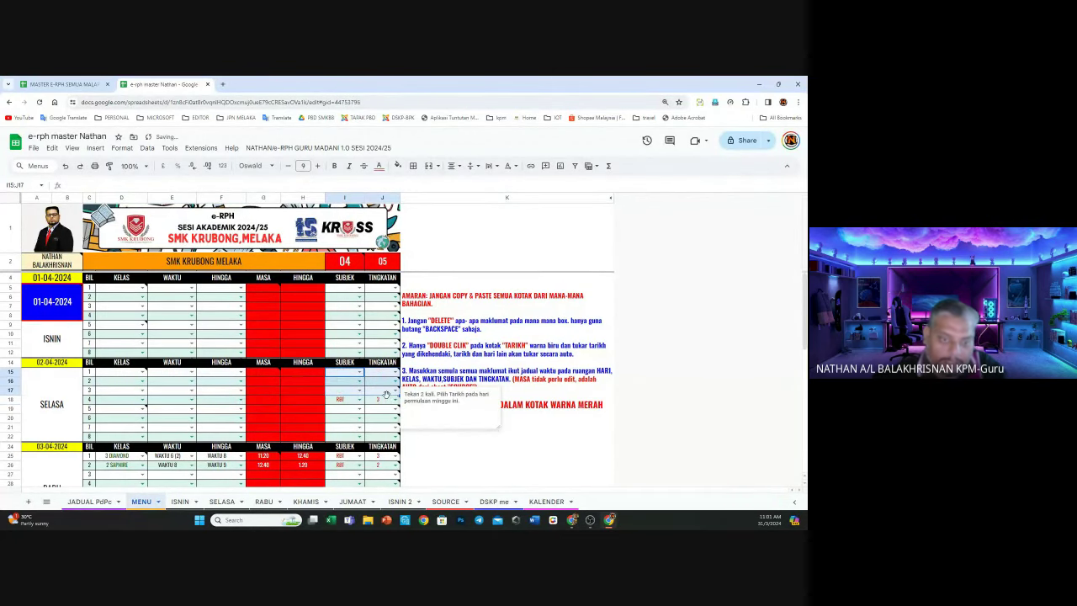
drag(341, 399, 389, 400)
key(BackSpace)
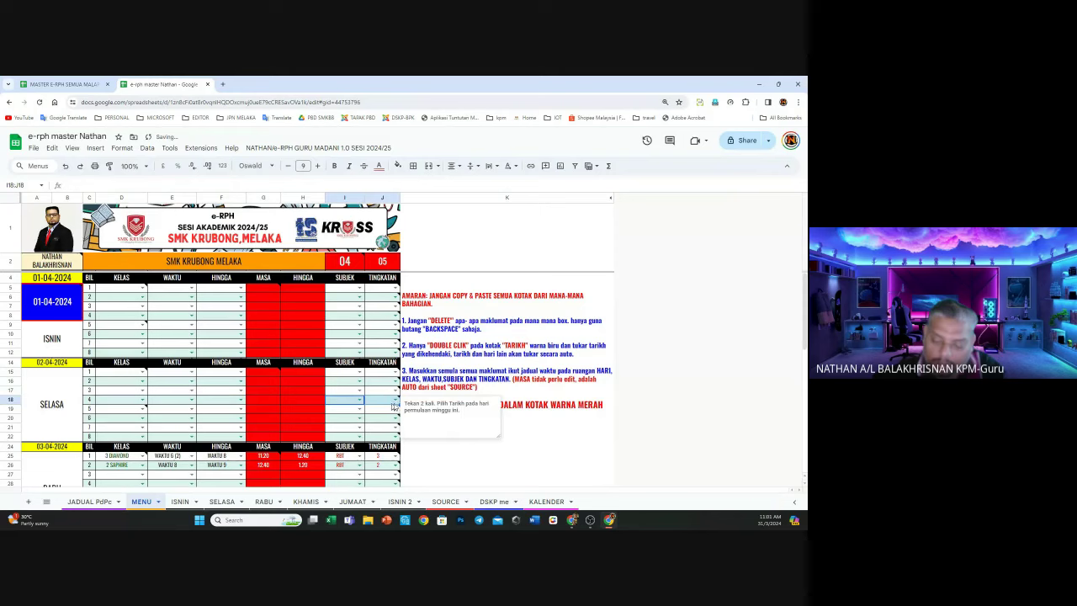
Verify the ISNIN and SELASA tables are empty and review the MASA and HINGGA formulas
drag(122, 373, 221, 411)
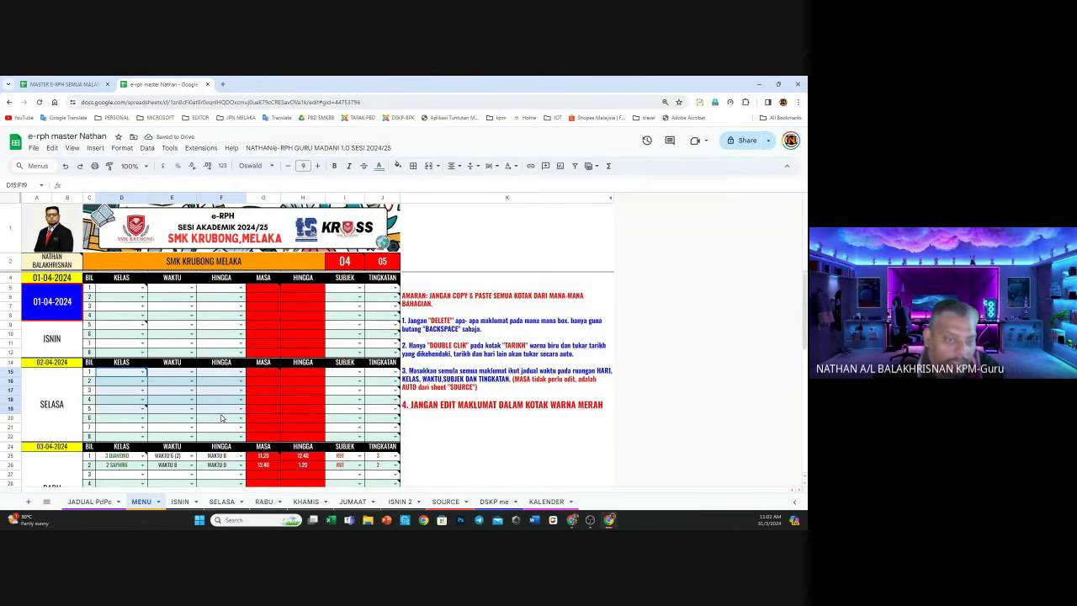
drag(344, 372, 380, 420)
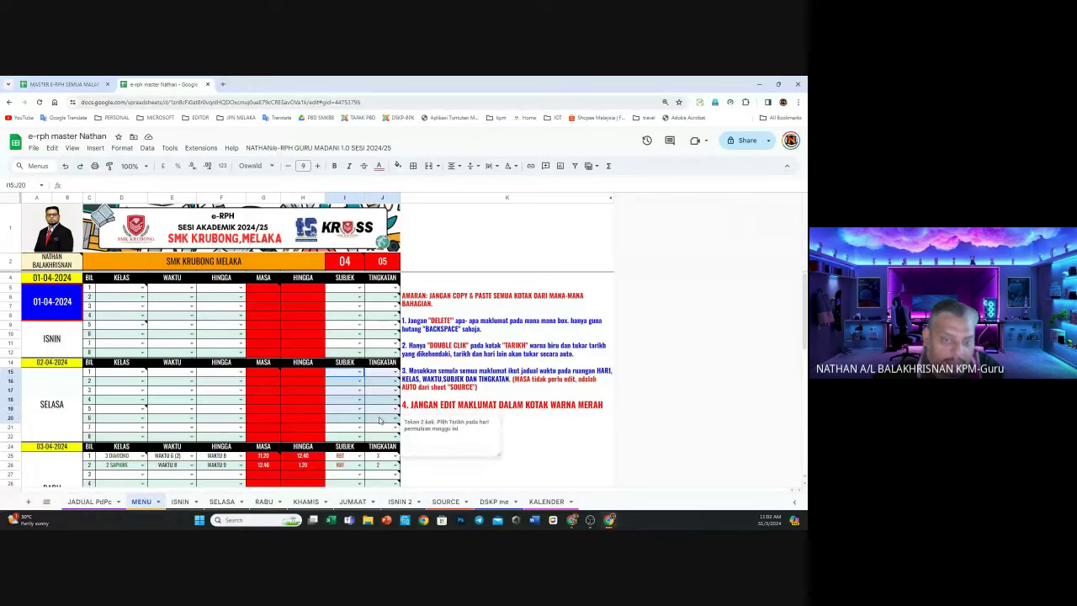
drag(109, 291, 393, 350)
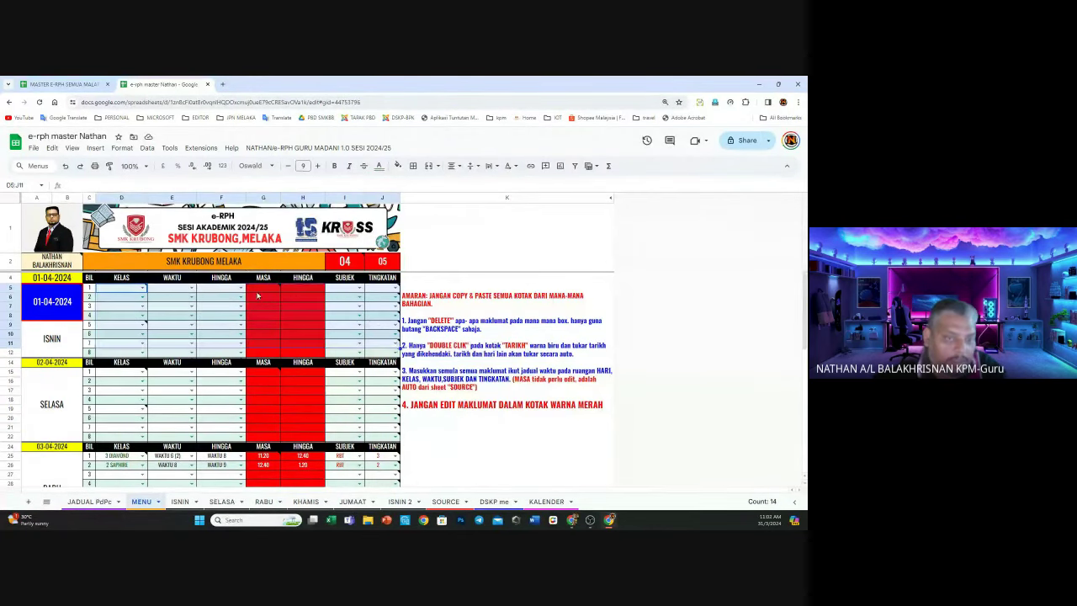
drag(265, 288, 299, 353)
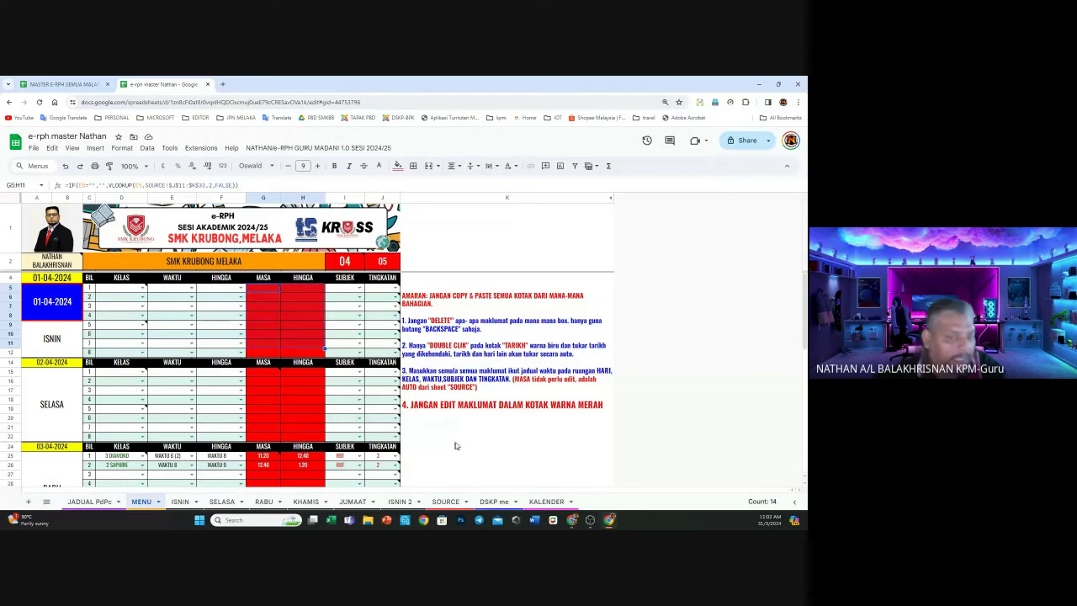
click(405, 424)
scroll(275, 368, down, 3)
scroll(276, 368, up, 3)
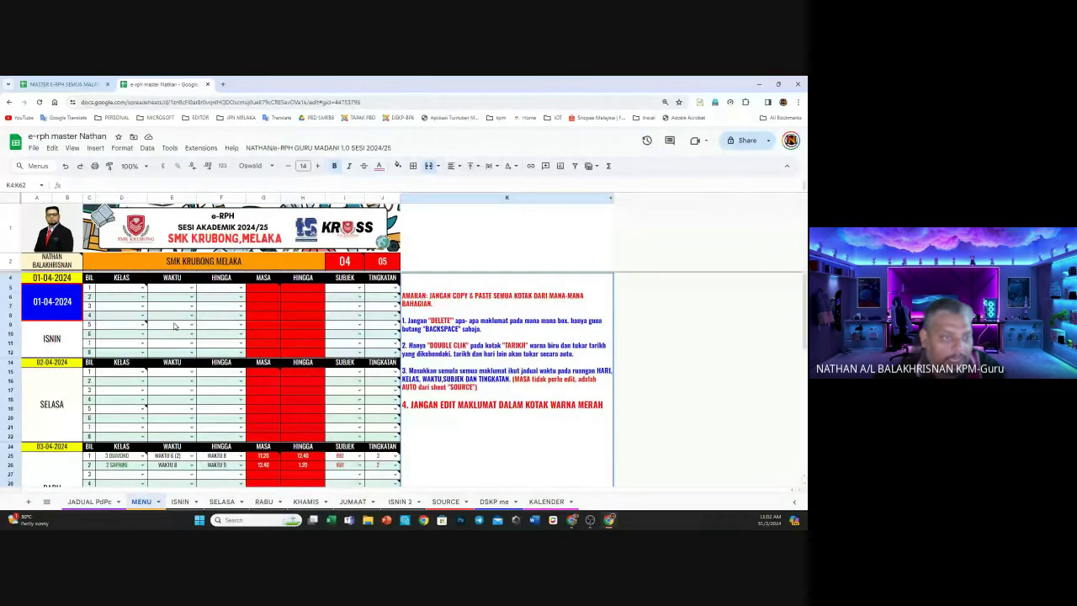
Set ISNIN lesson classes to 1 SAPHIRE, 2 RUBY, 2 SAPHIRE and 3 SAPHIRE
click(142, 288)
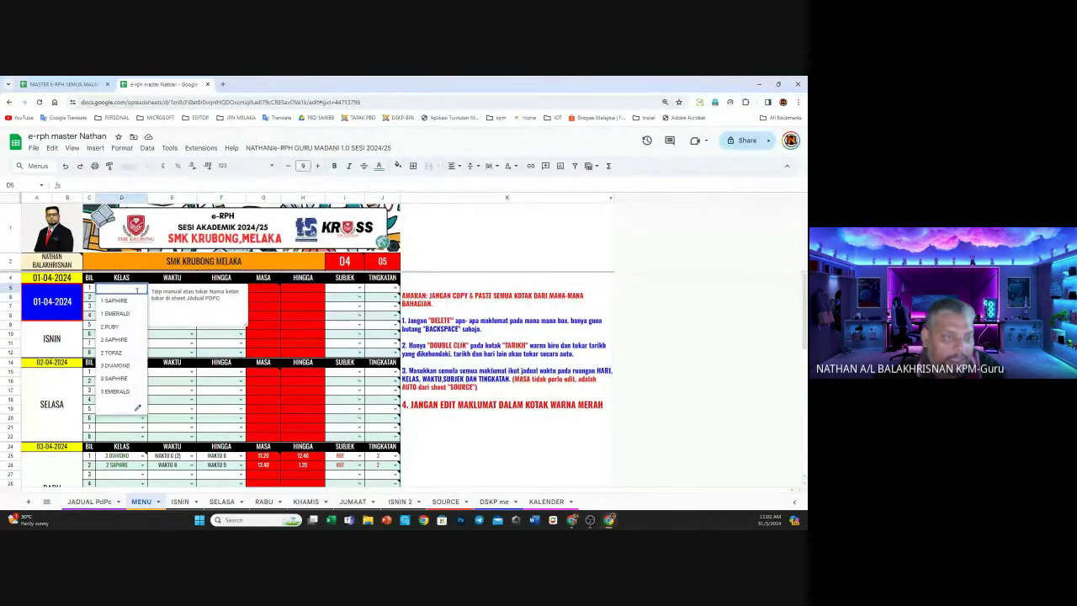
click(128, 307)
click(142, 298)
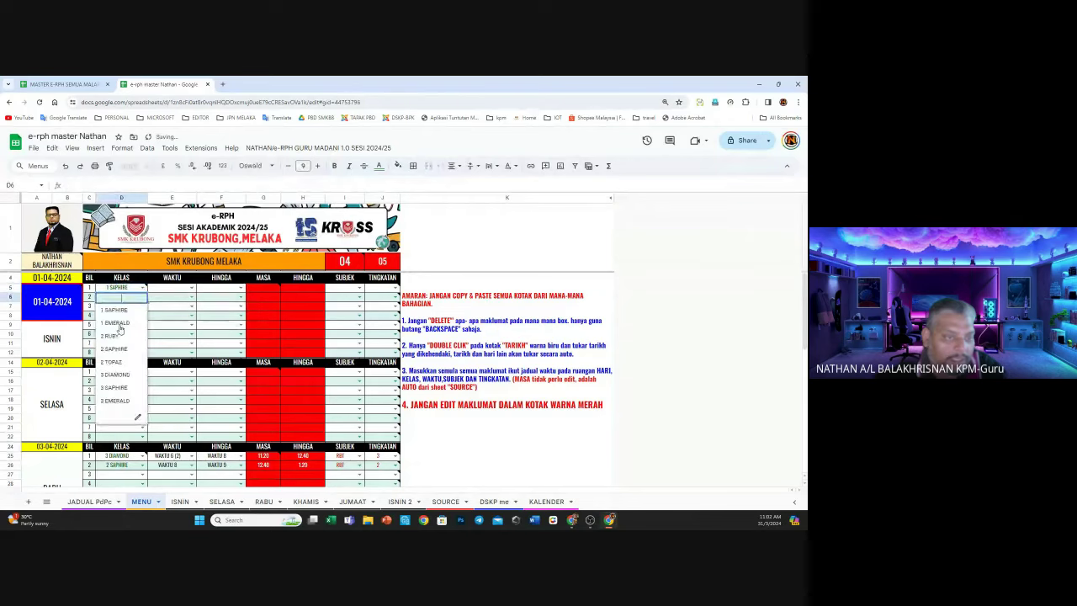
click(120, 335)
click(142, 307)
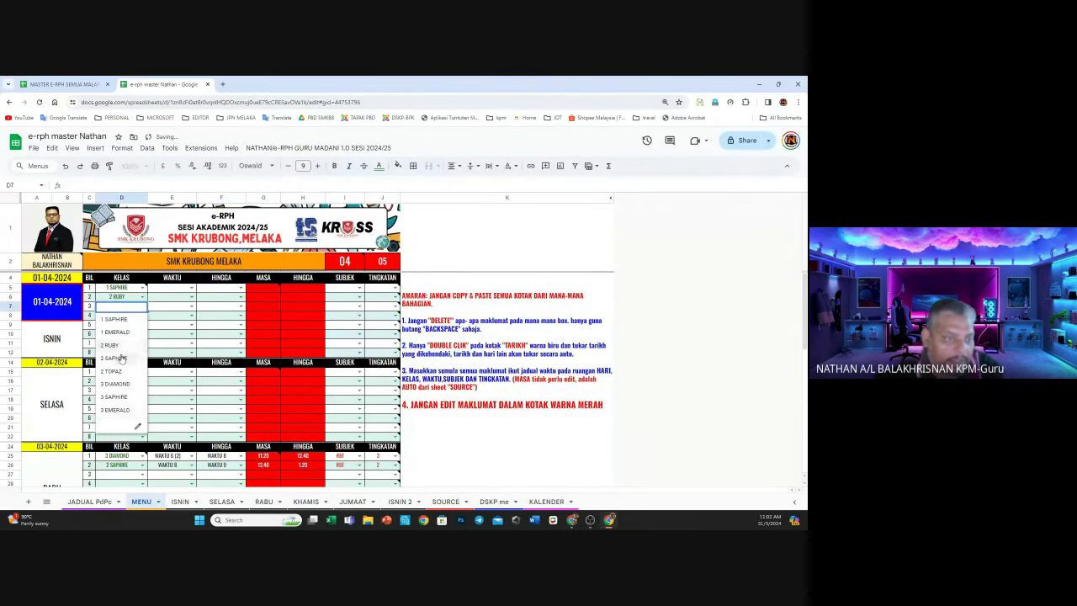
click(123, 360)
click(142, 315)
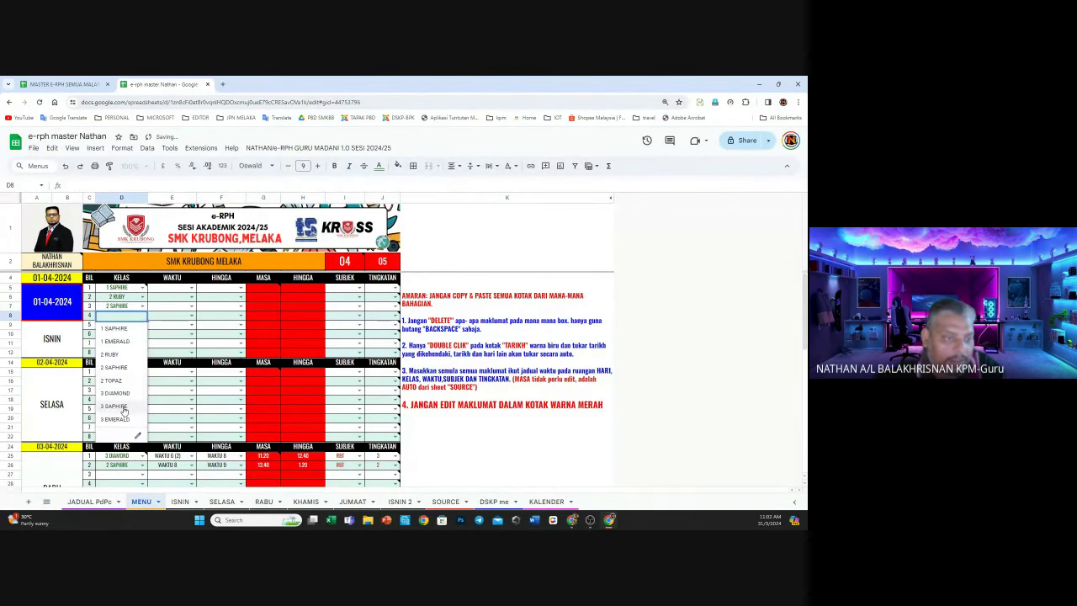
click(124, 411)
Set lesson 1 to WAKTU 1–2 and lesson 2 to WAKTU 4–6 (1)
click(192, 288)
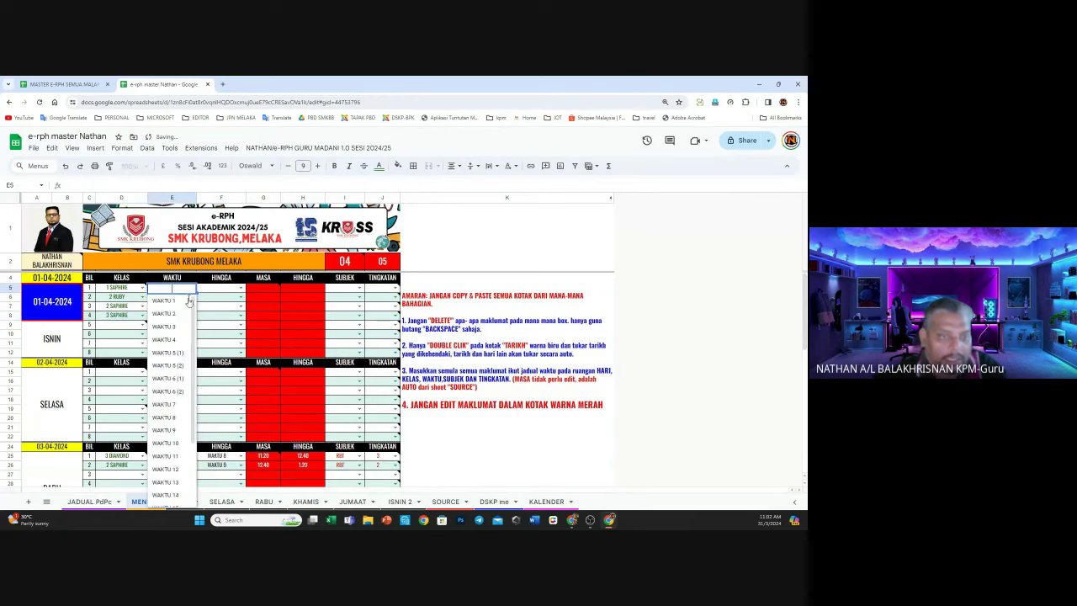
click(176, 304)
click(237, 290)
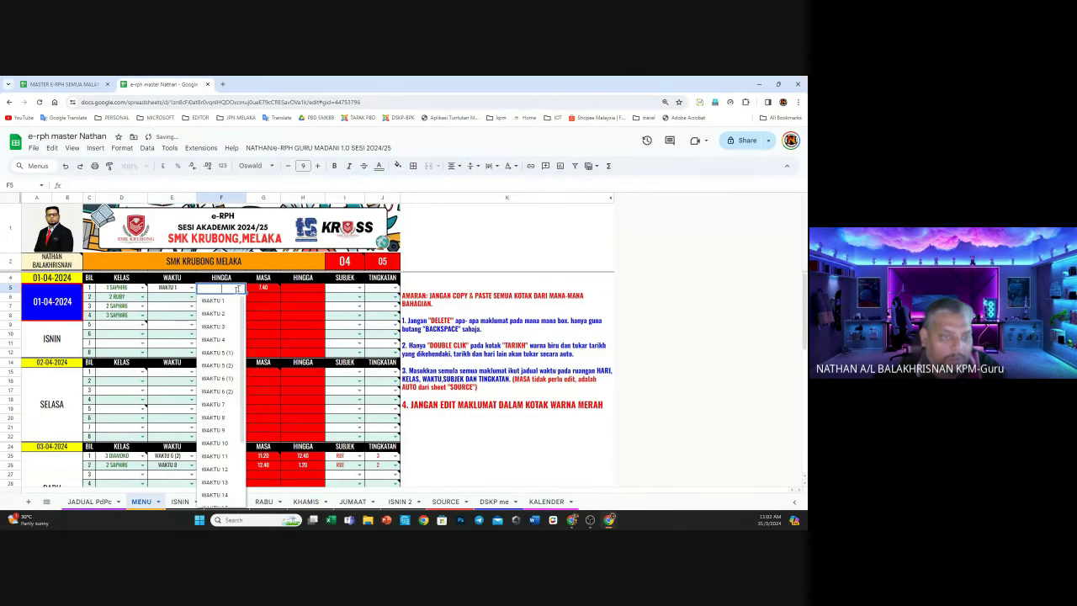
click(218, 314)
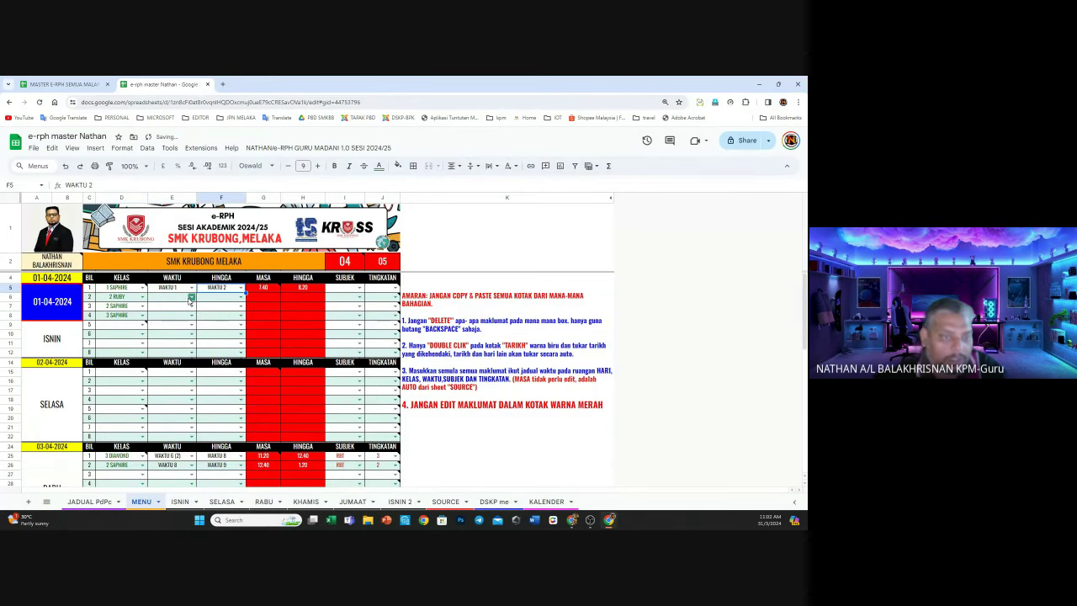
click(192, 297)
click(177, 341)
click(240, 297)
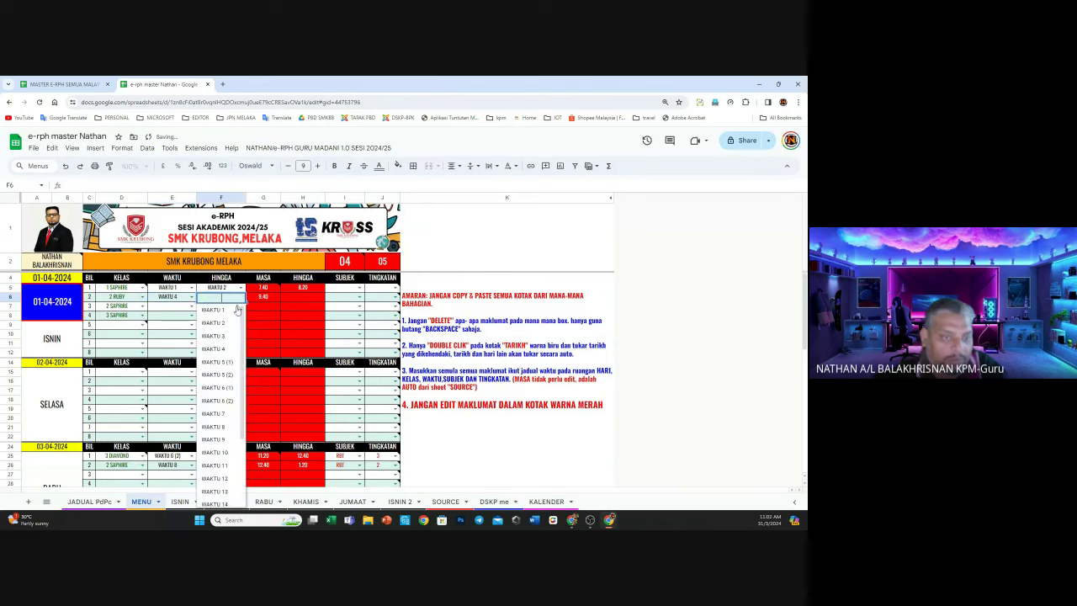
click(219, 388)
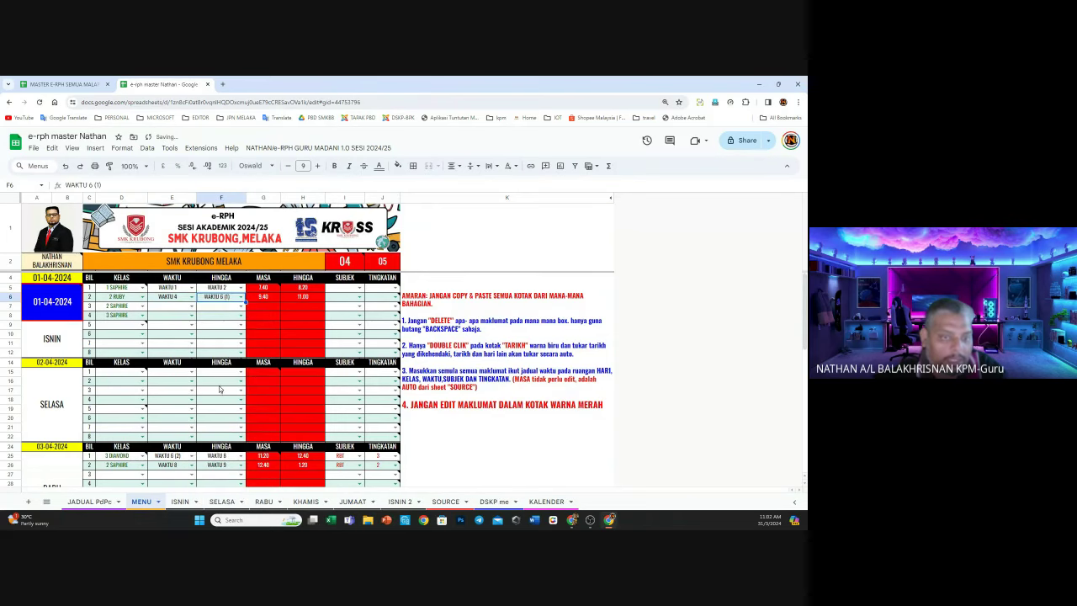
Re-pick lesson 2's end period, trying WAKTU 5 (2) before settling on WAKTU 6 (1)
click(240, 298)
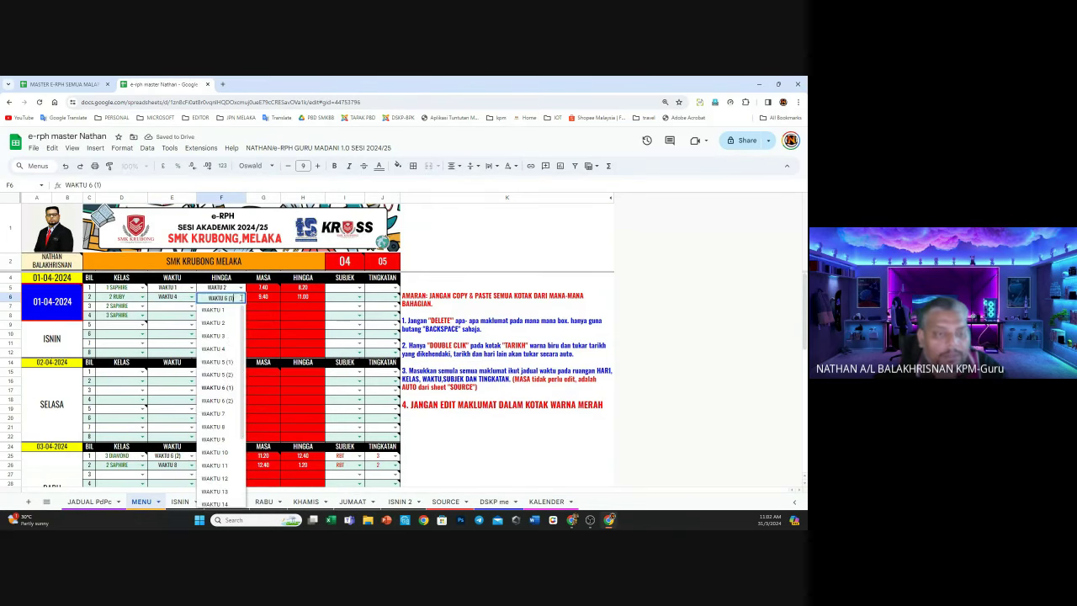
click(223, 387)
click(241, 298)
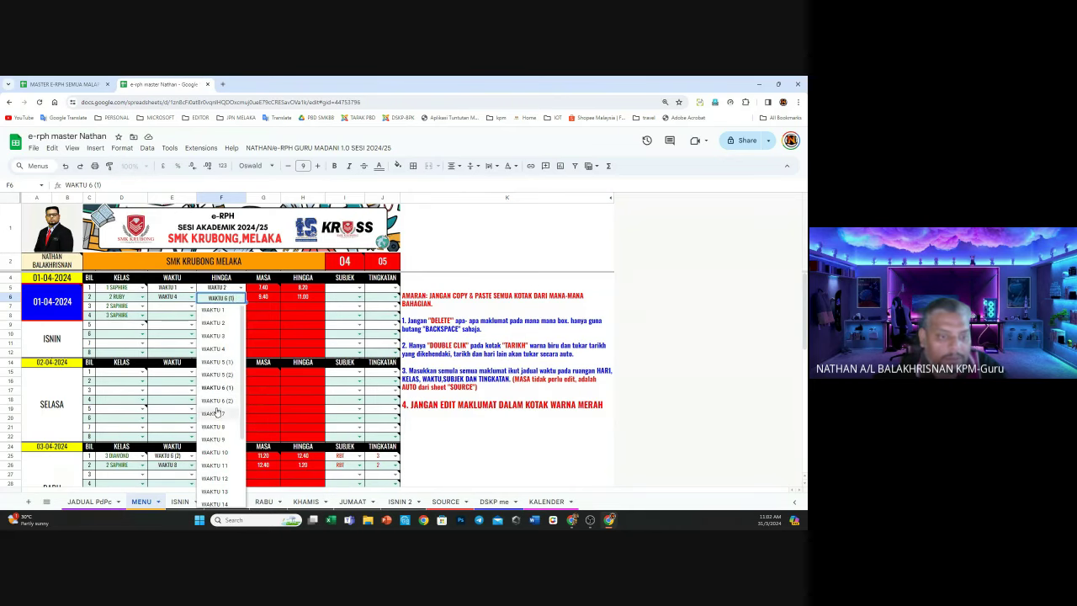
click(217, 375)
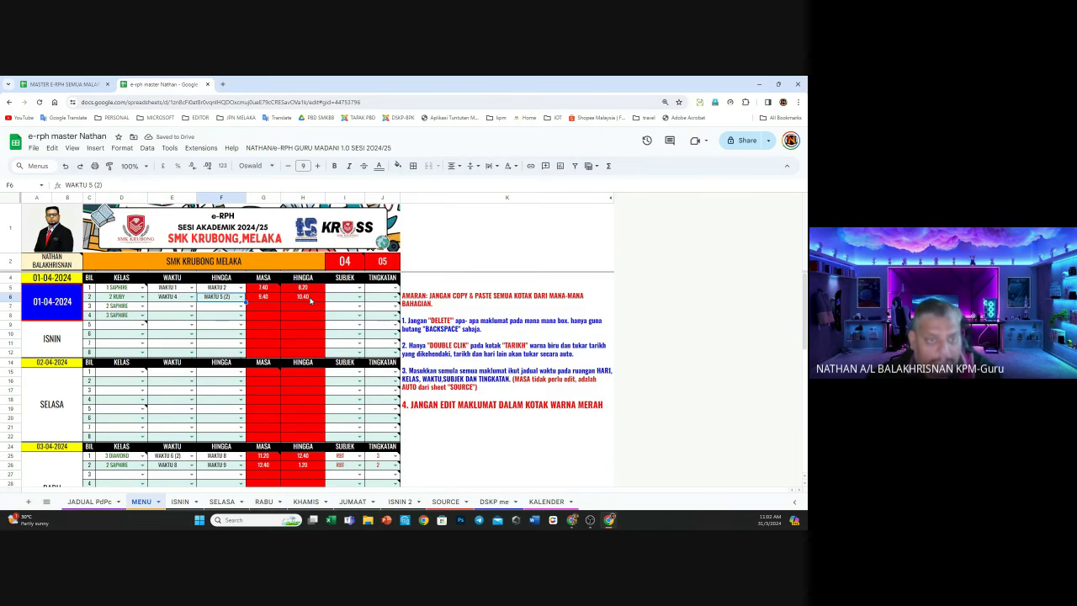
click(242, 297)
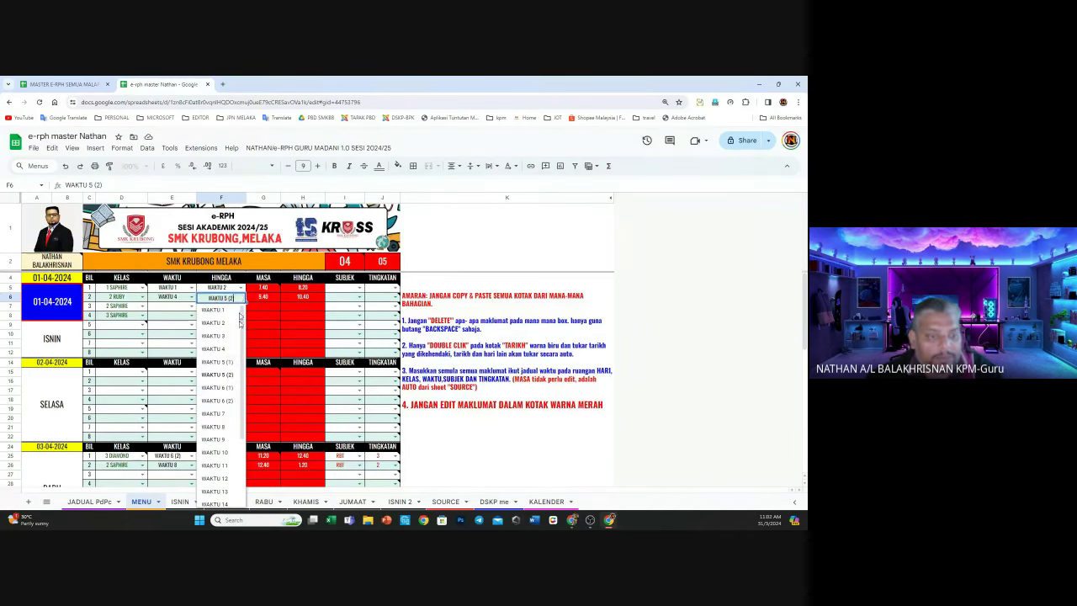
click(221, 387)
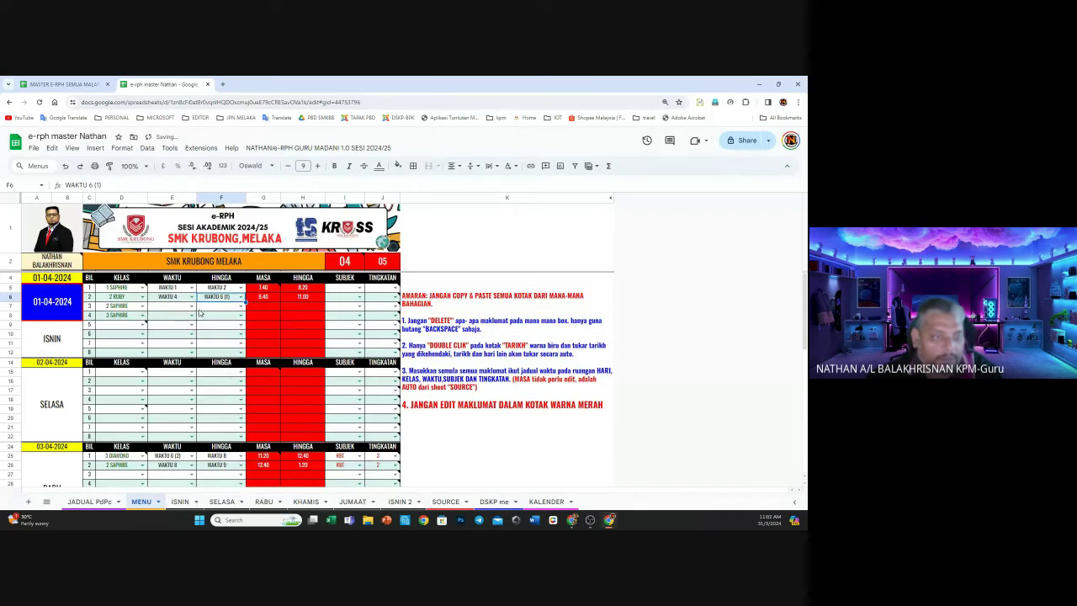
Set lesson 3 to WAKTU 8–10 and lesson 4 to WAKTU 11–12
click(192, 306)
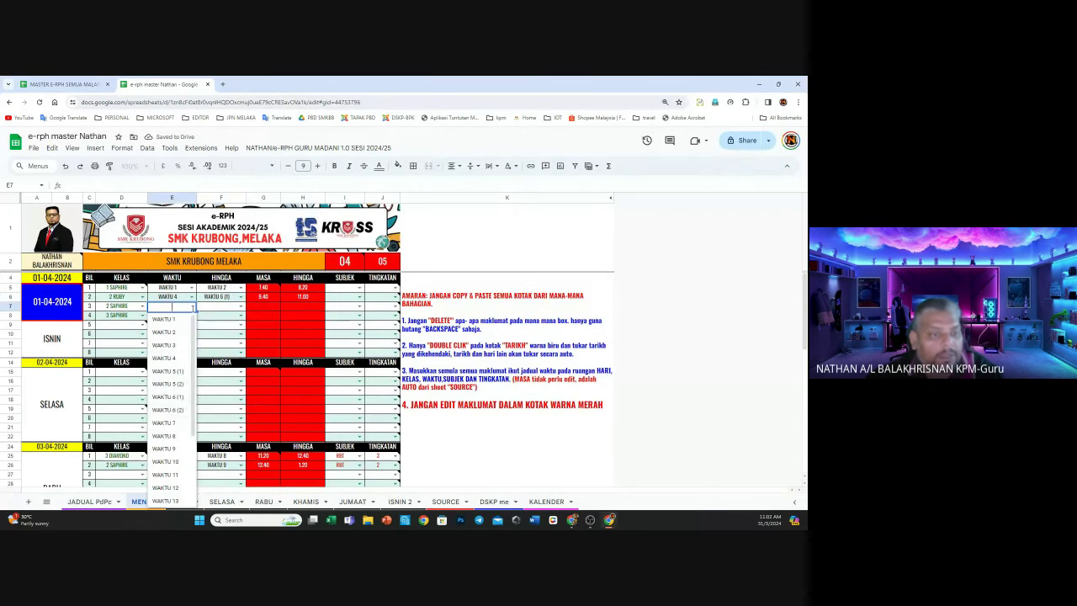
click(171, 438)
click(241, 306)
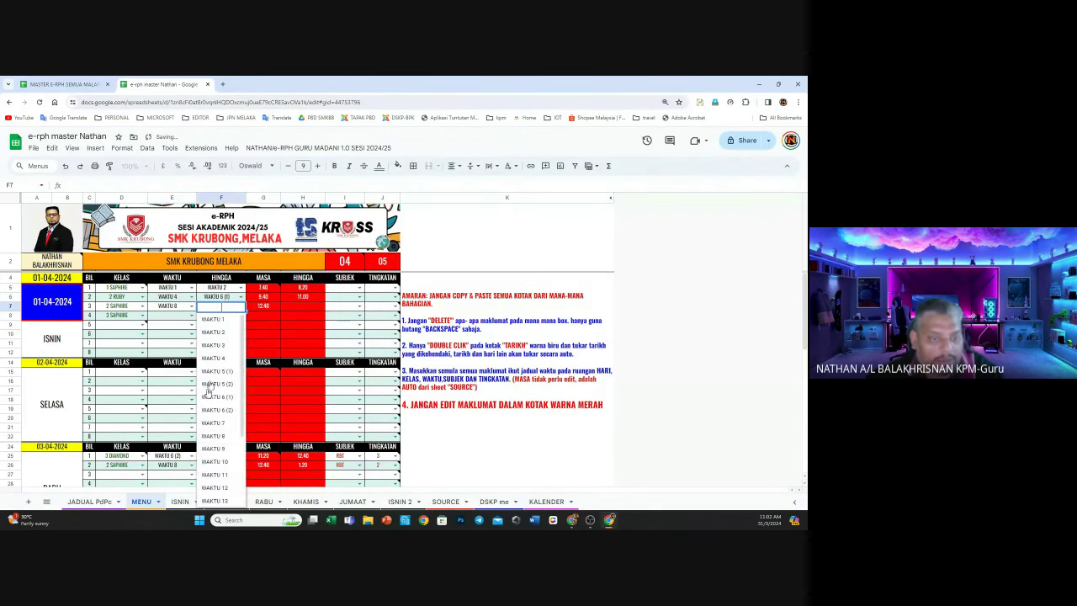
click(223, 463)
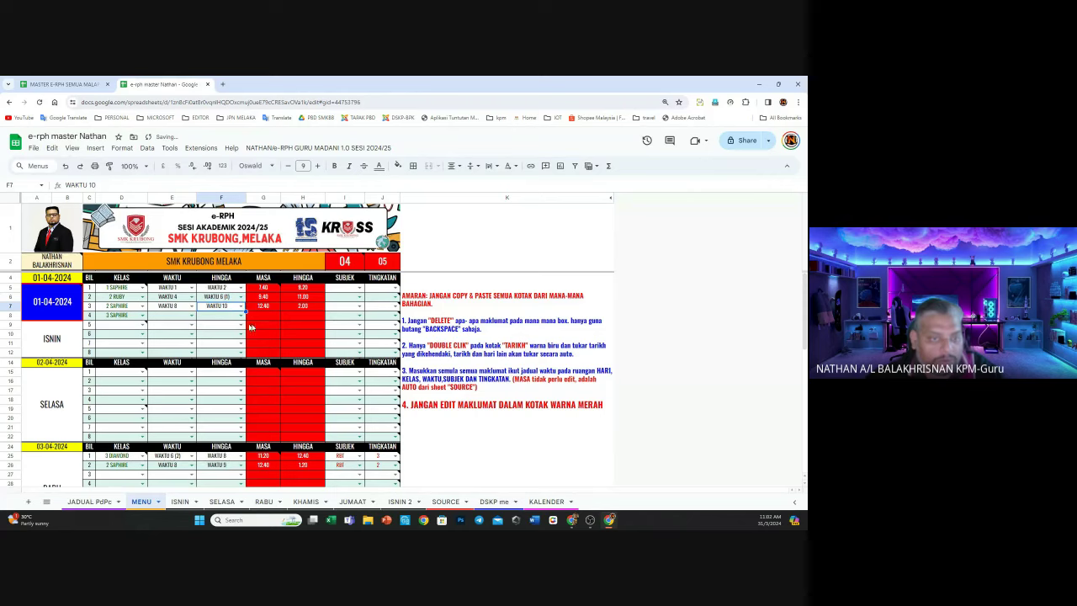
click(192, 315)
click(166, 484)
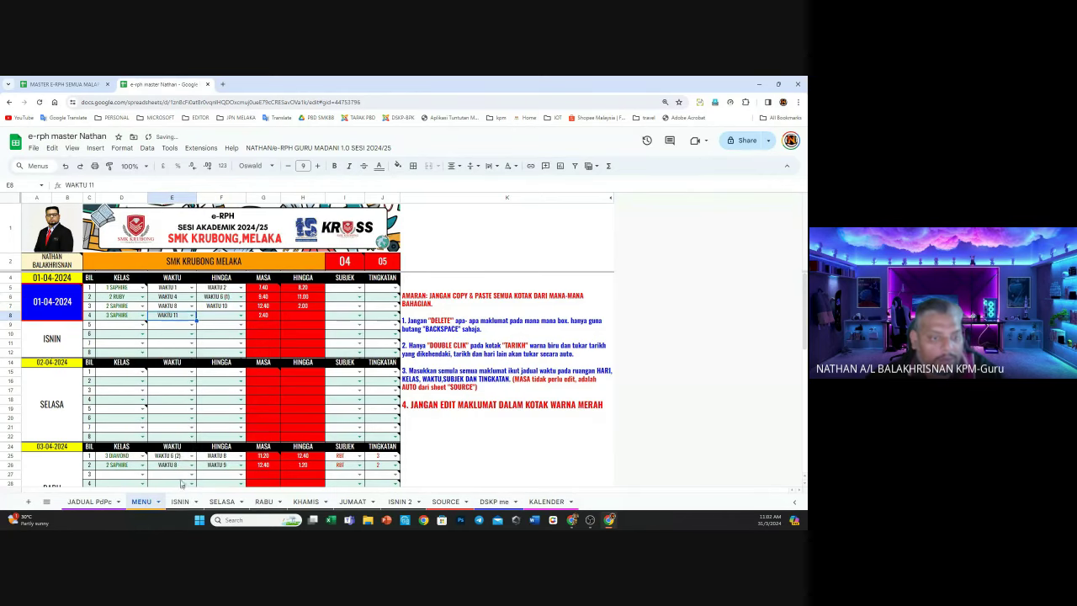
click(240, 316)
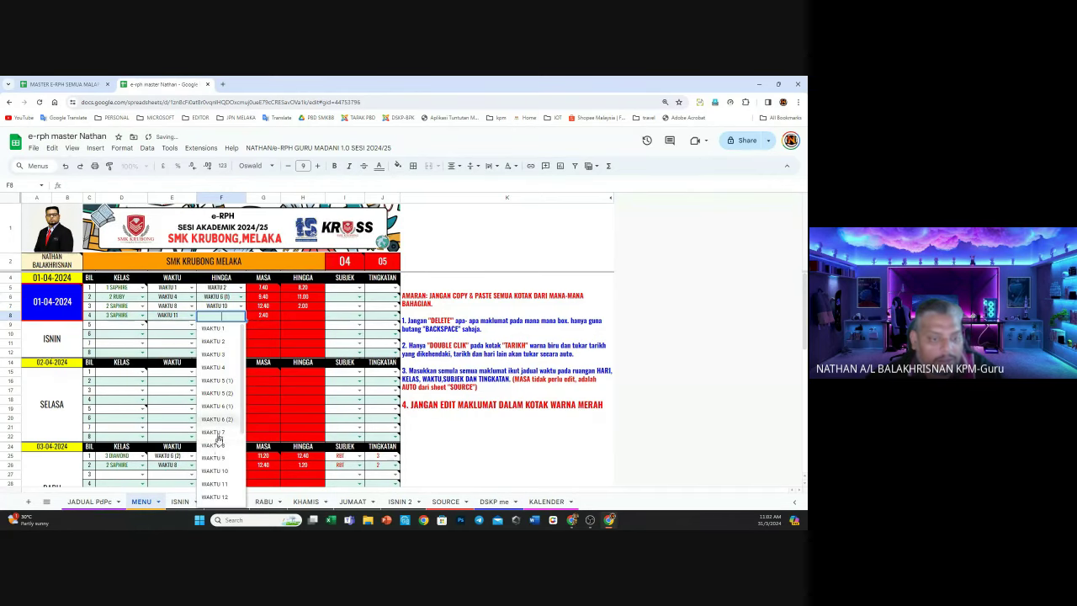
click(223, 497)
click(303, 328)
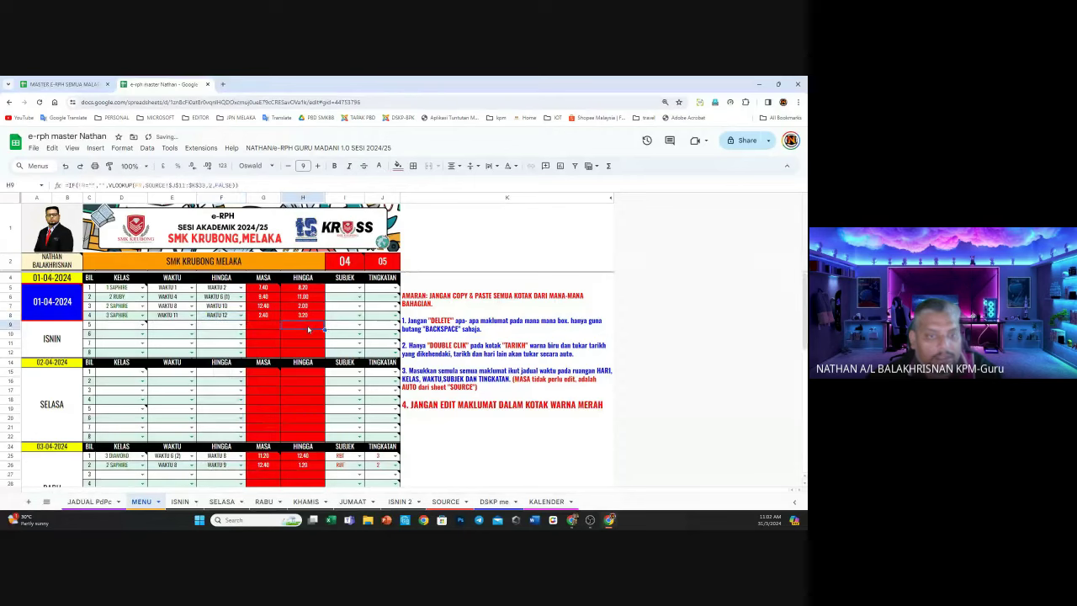
click(360, 288)
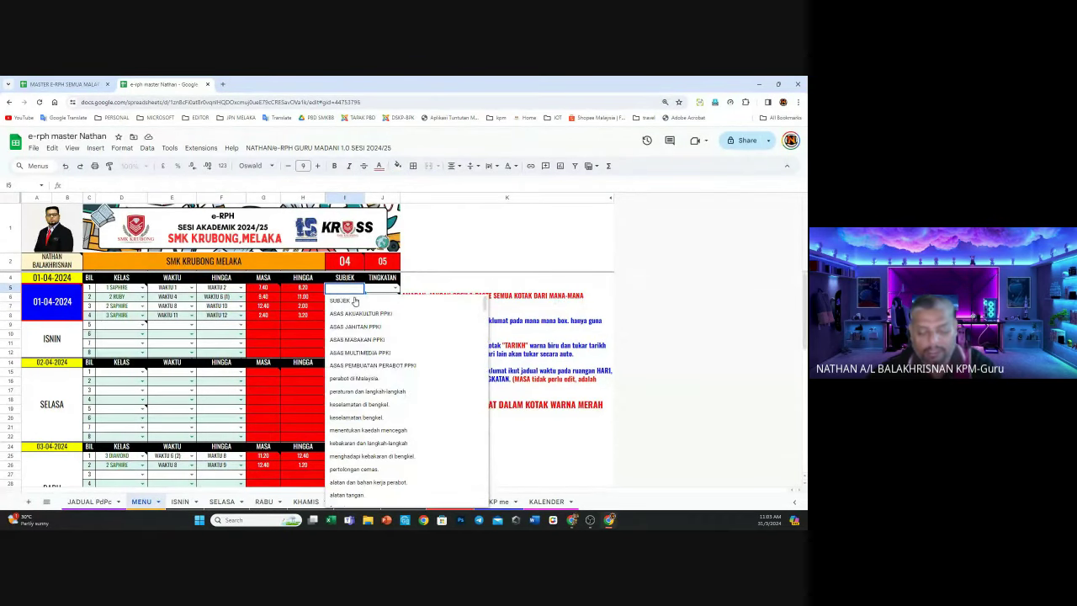
Set the four ISNIN subjects to RBT, MATEMATIK, SEJARAH and PJK
text(RB)
click(354, 300)
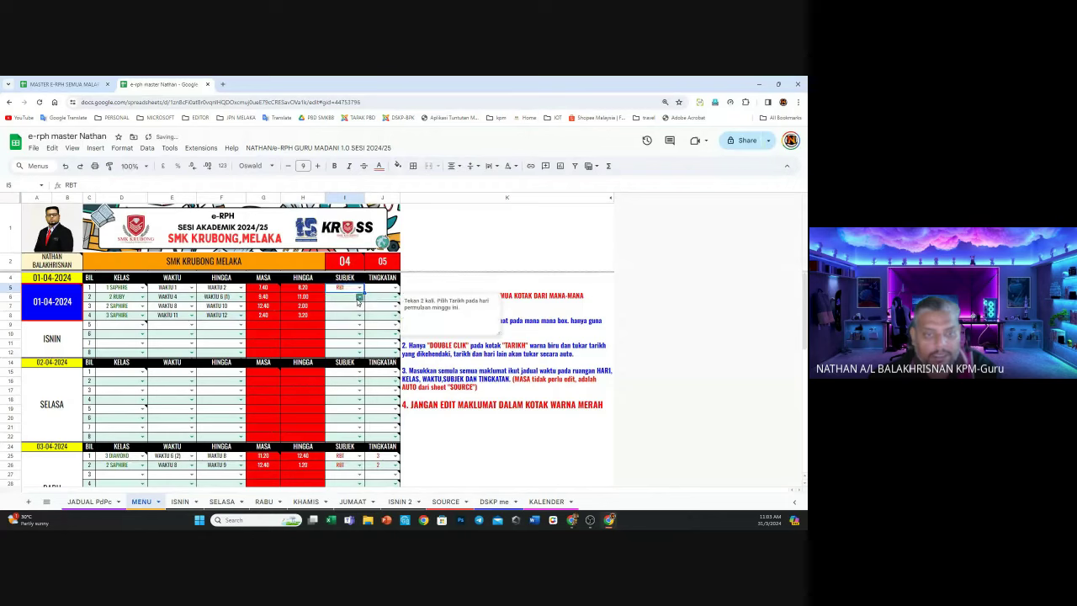
click(359, 299)
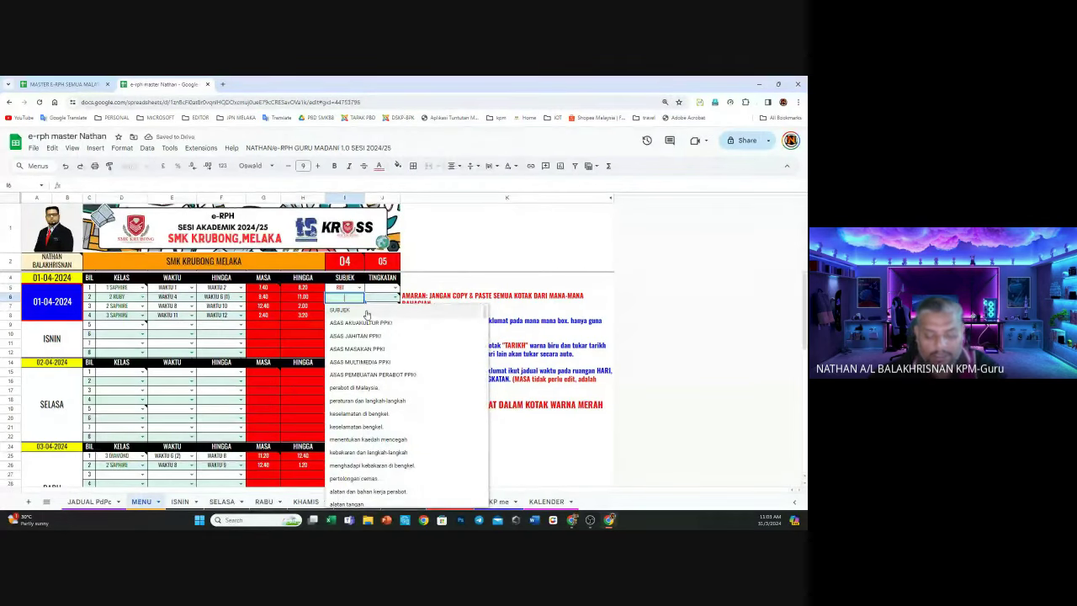
text(MATE)
click(364, 311)
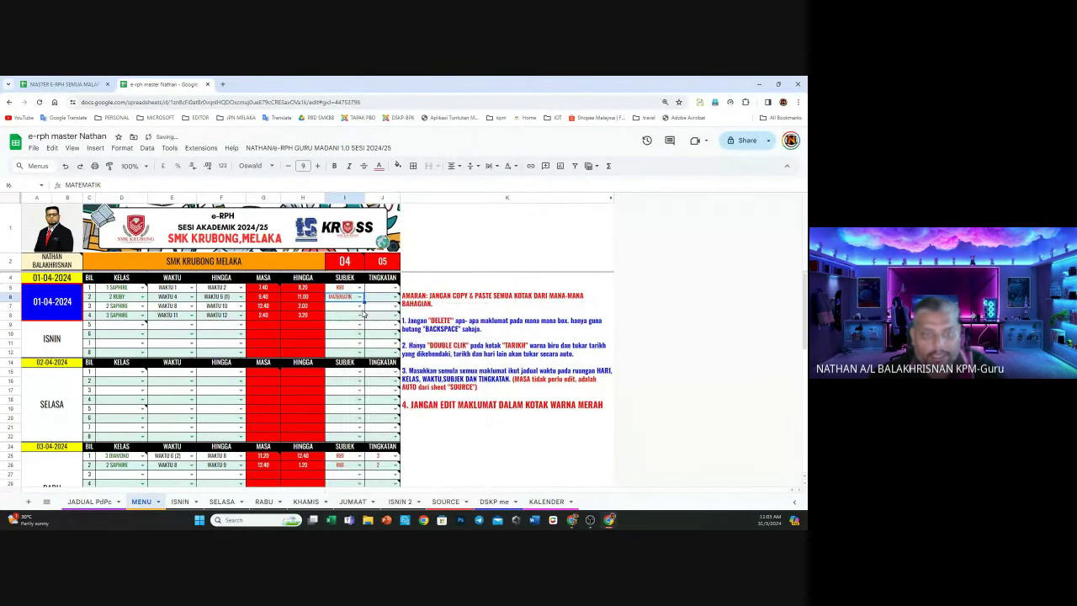
click(362, 307)
text(SEJA)
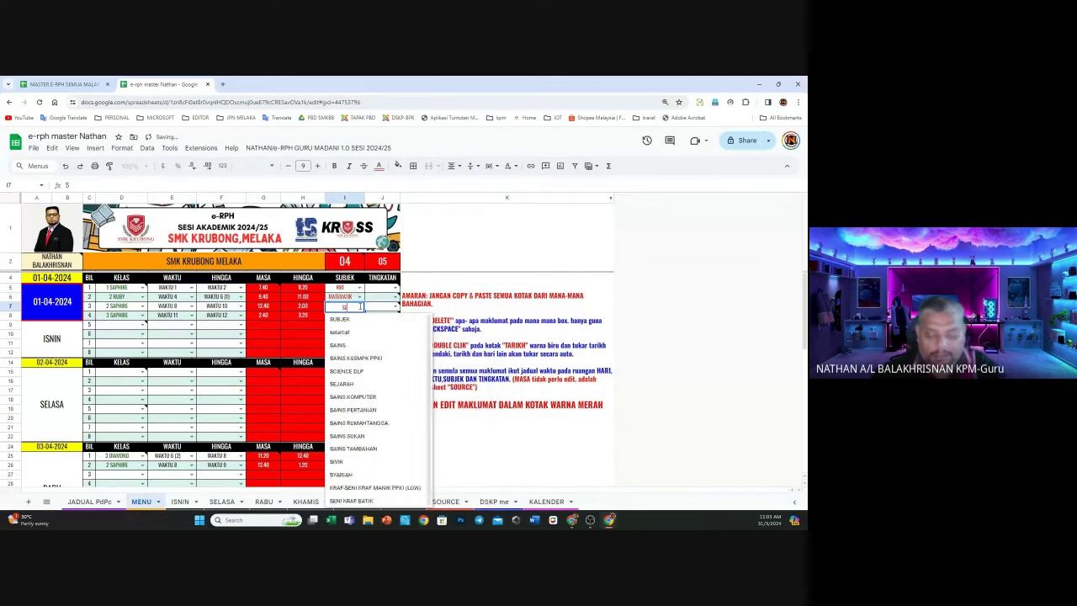
click(350, 322)
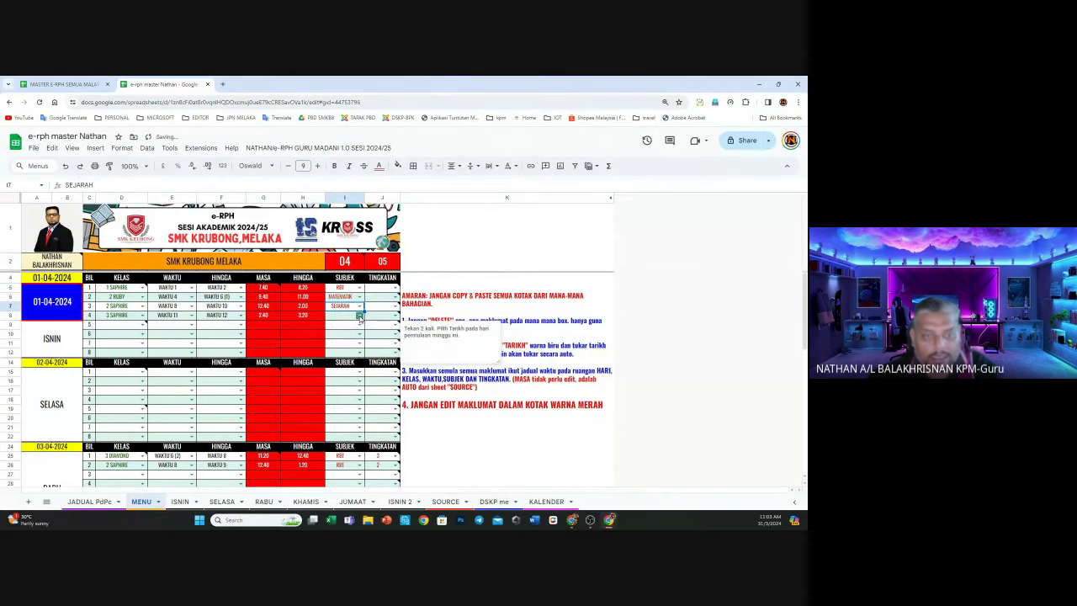
click(362, 316)
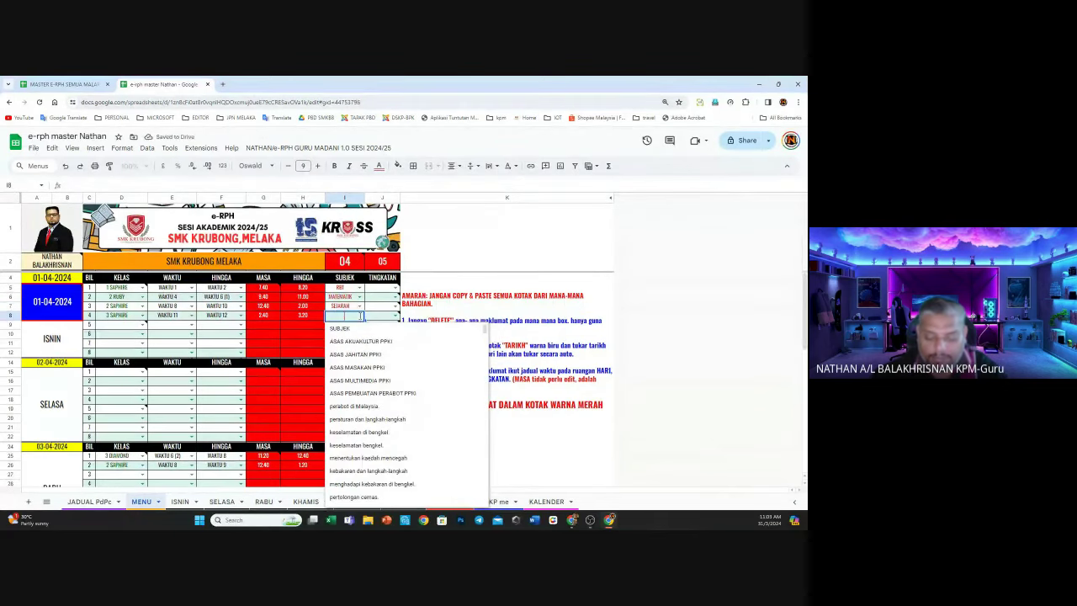
text(PJK)
key(Return)
Enter form 1 for lesson 1 and re-enter PJK as lesson 4's subject
click(392, 289)
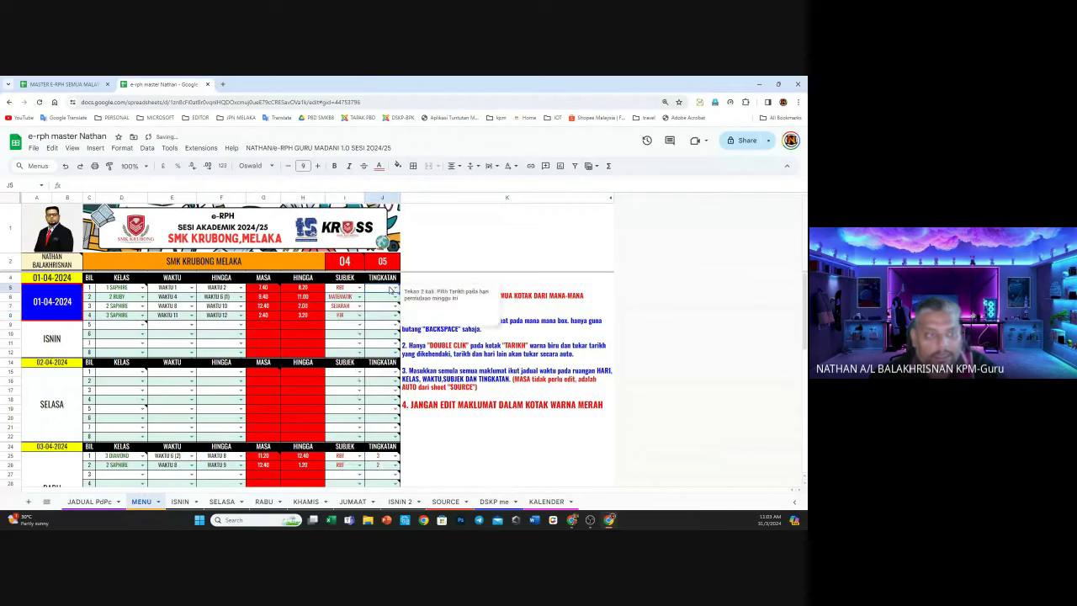
text(1)
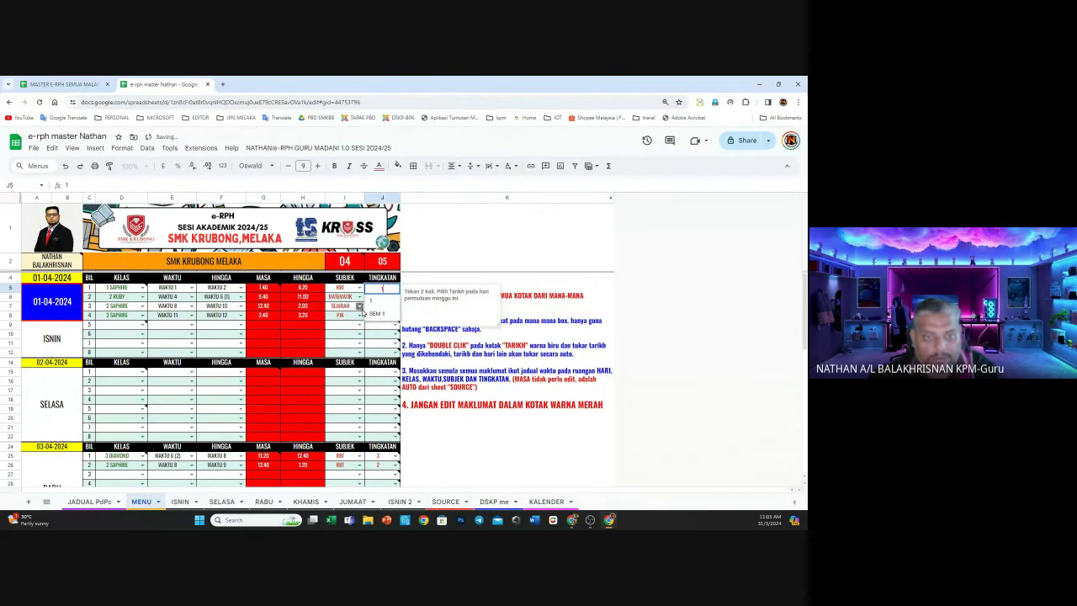
click(357, 316)
text(P)
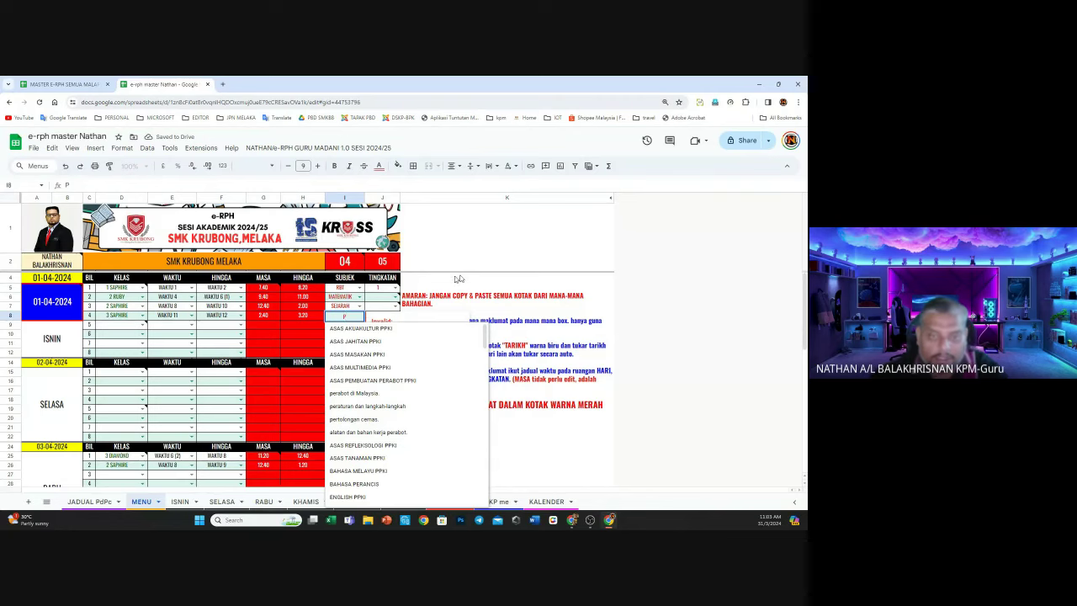
key(Return)
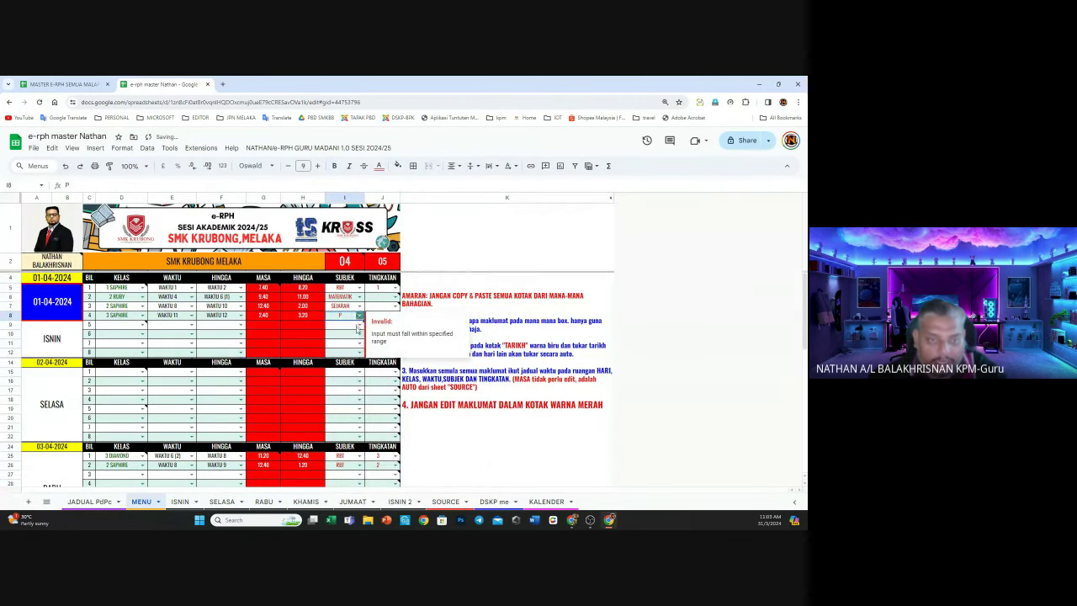
key(Right)
key(Right)
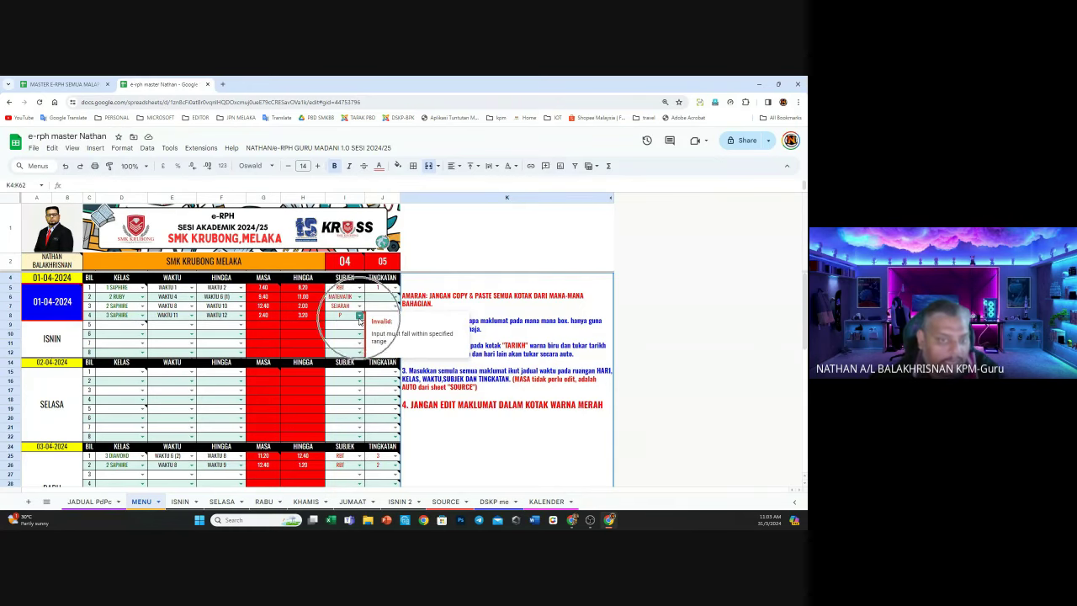
click(360, 318)
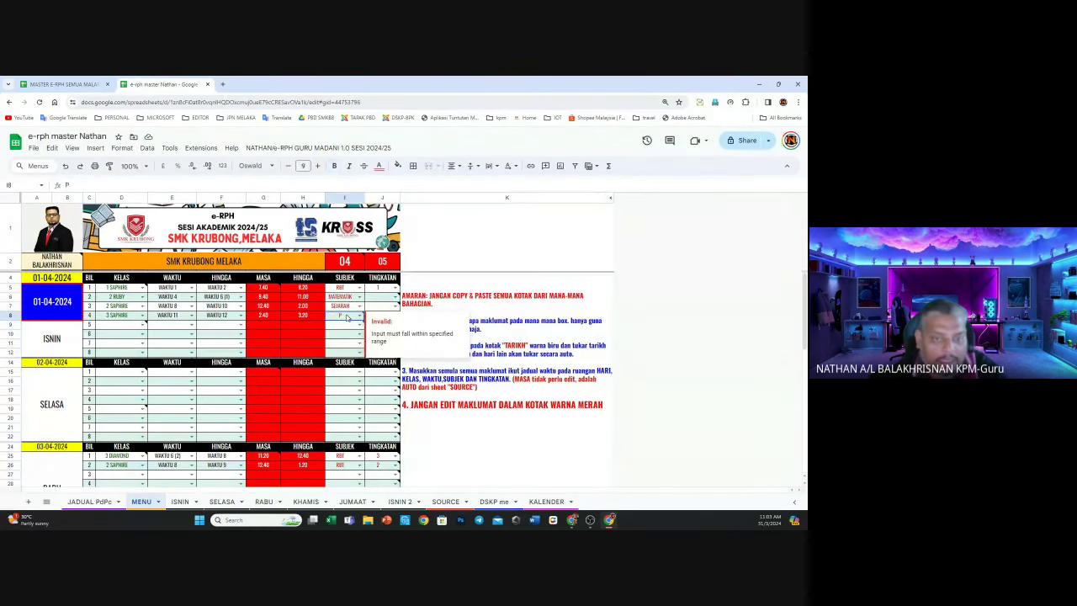
text(PJK)
key(Return)
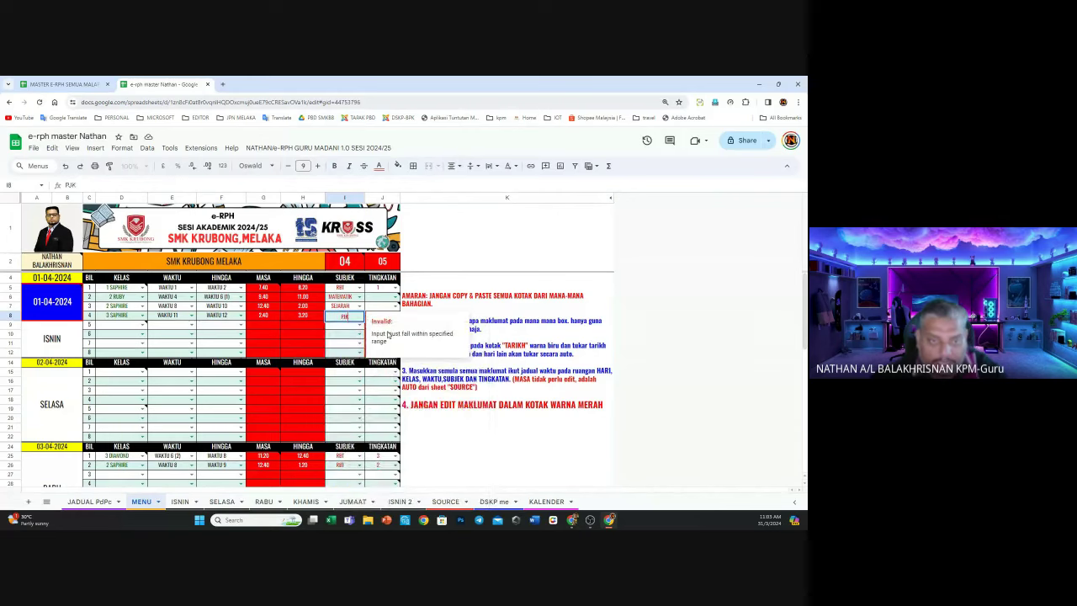
Replace lesson 4's rejected PJK subject with PENDIDIKAN JASMANI
click(354, 336)
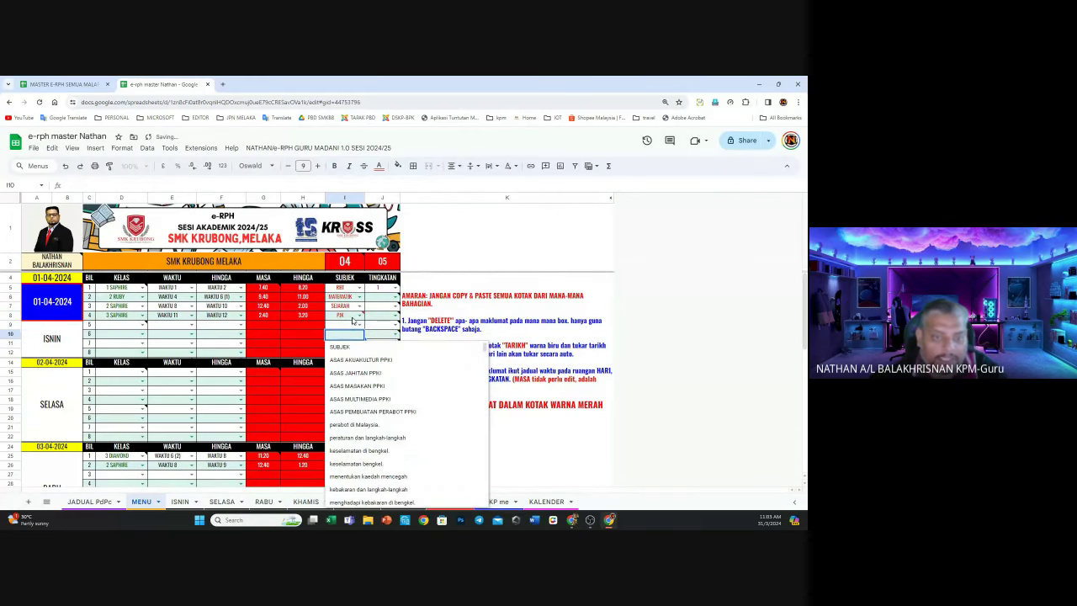
click(354, 318)
double_click(353, 316)
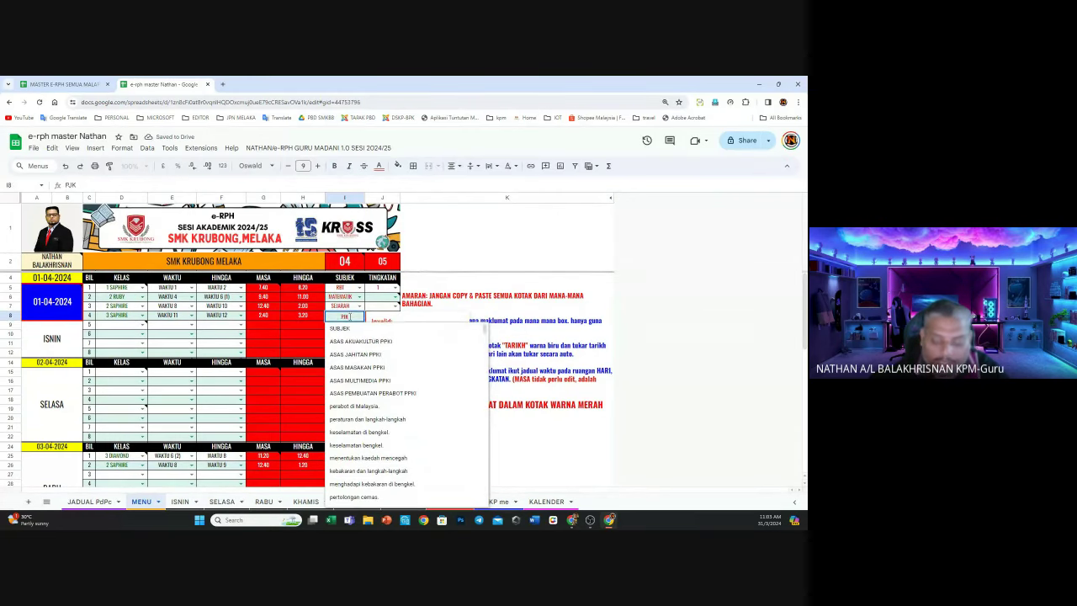
key(BackSpace)
key(BackSpace)
key(BackSpace)
text(PEN)
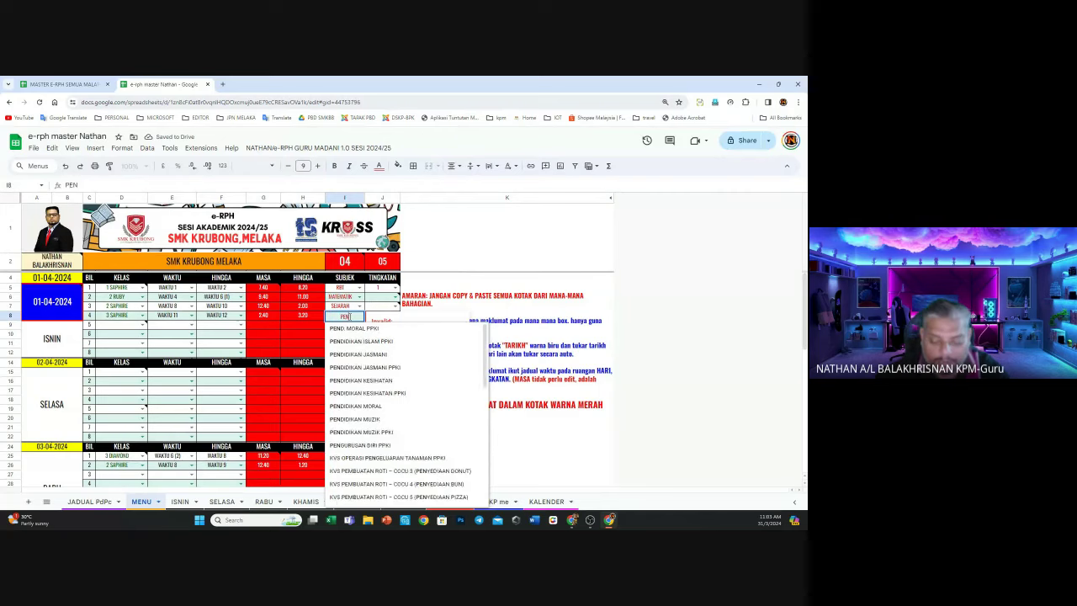
text(DI)
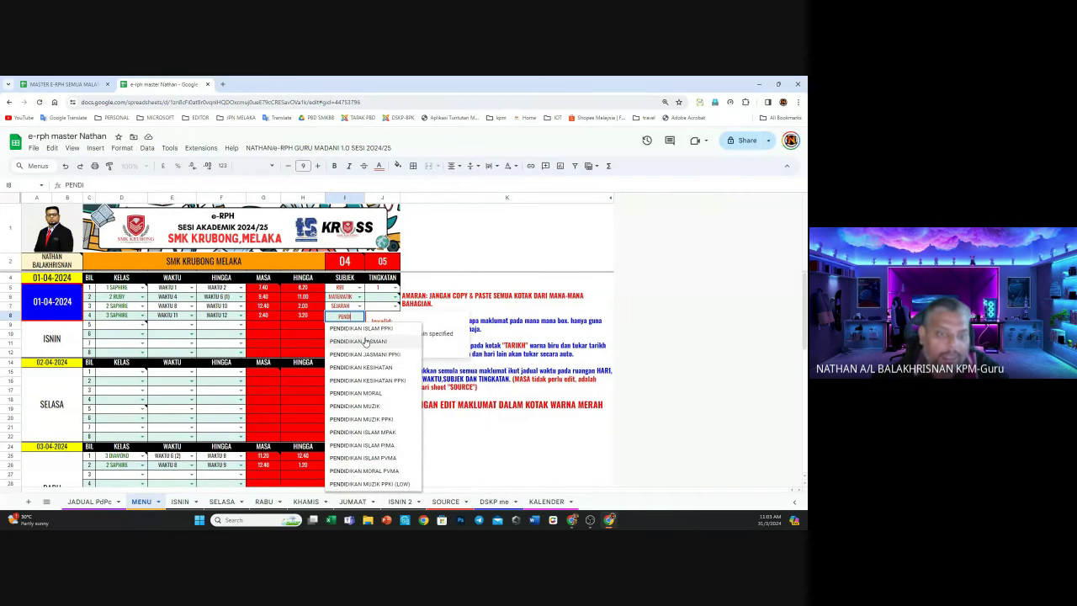
click(365, 341)
click(344, 339)
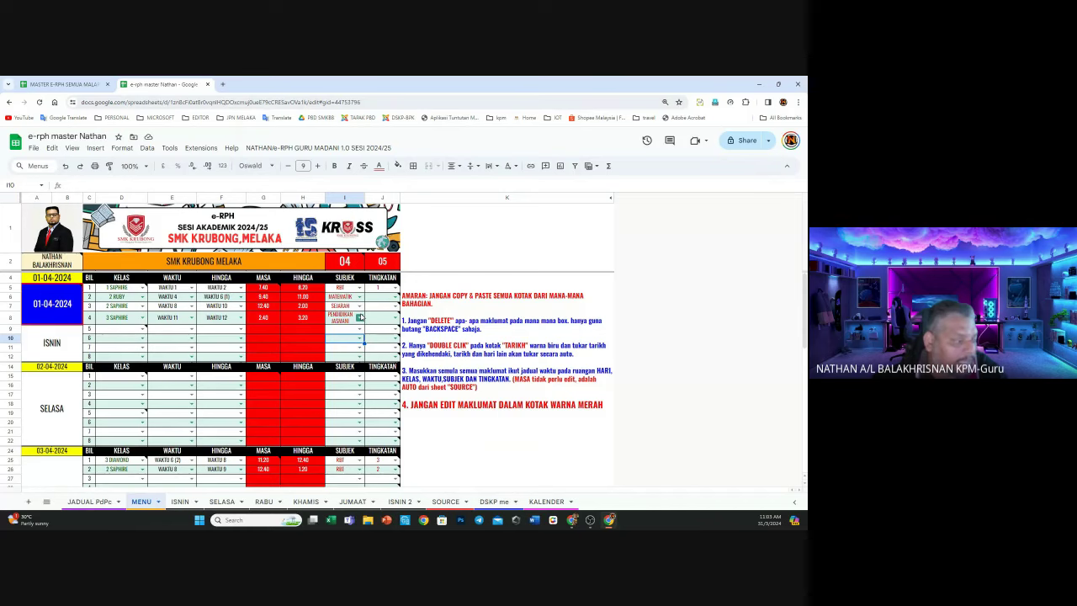
Enter forms 2, 2 and 3 for lessons 2, 3 and 4
click(385, 299)
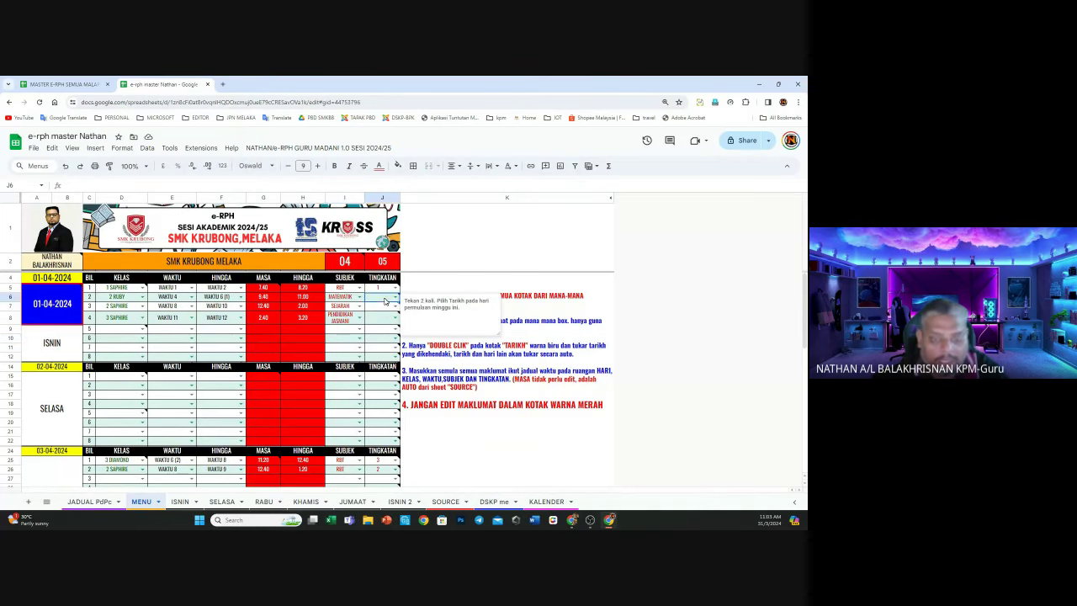
text(2)
key(Return)
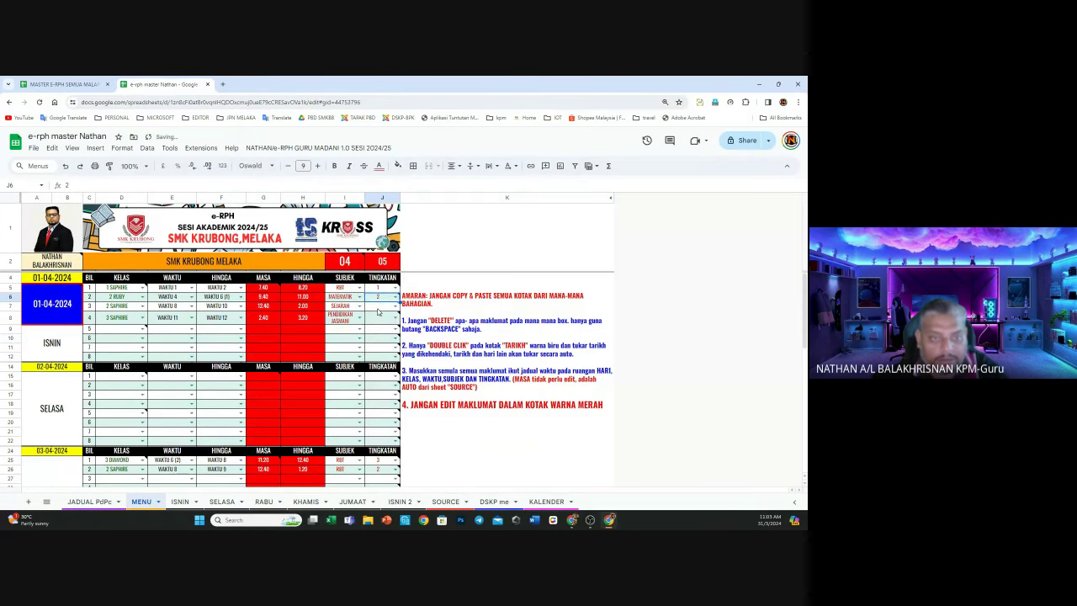
text(2)
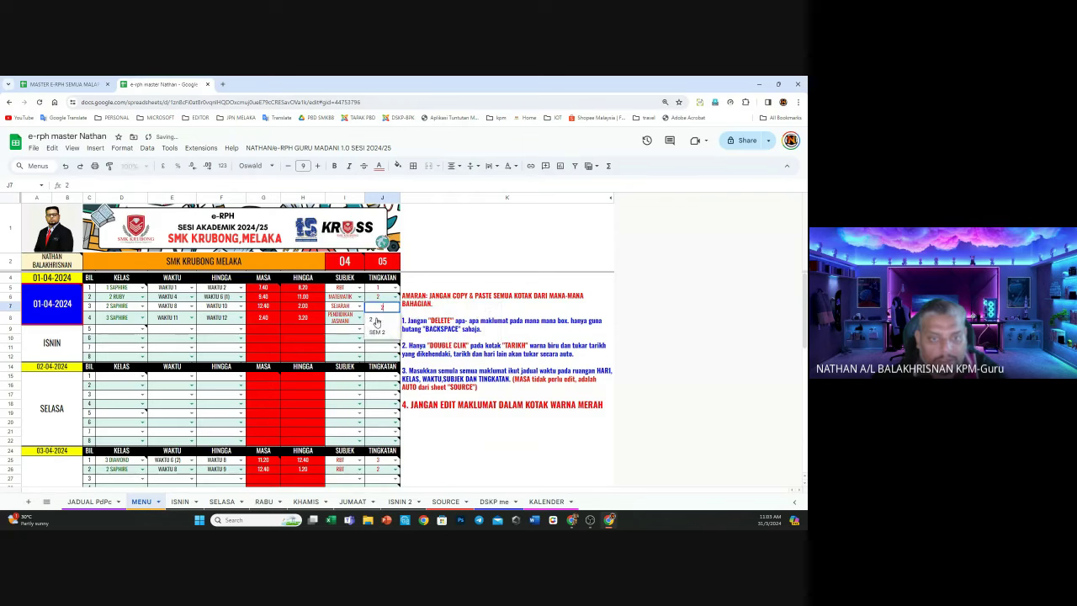
key(Return)
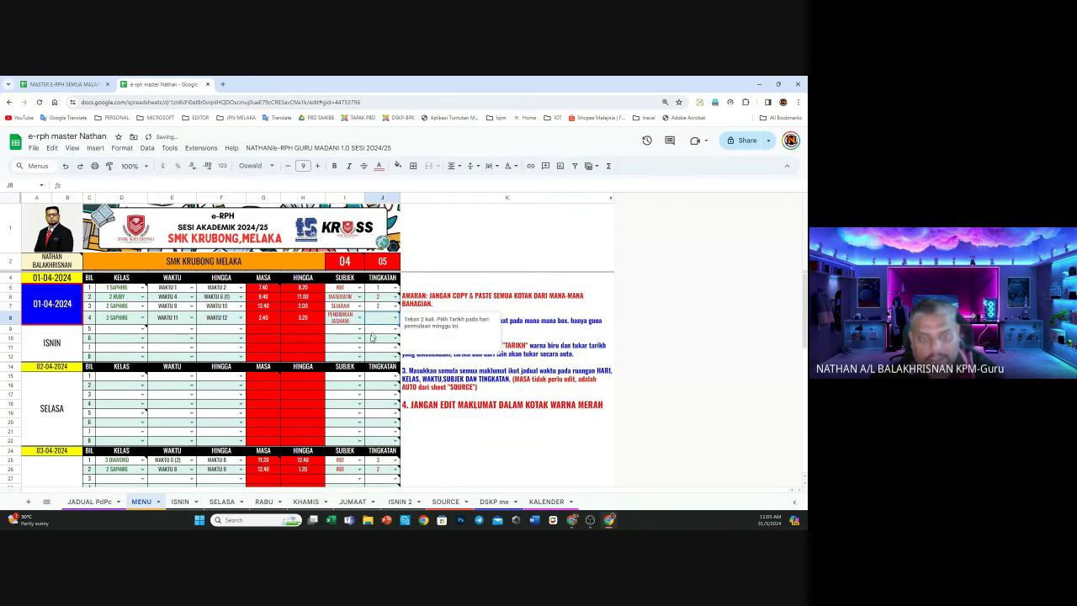
text(3)
click(341, 330)
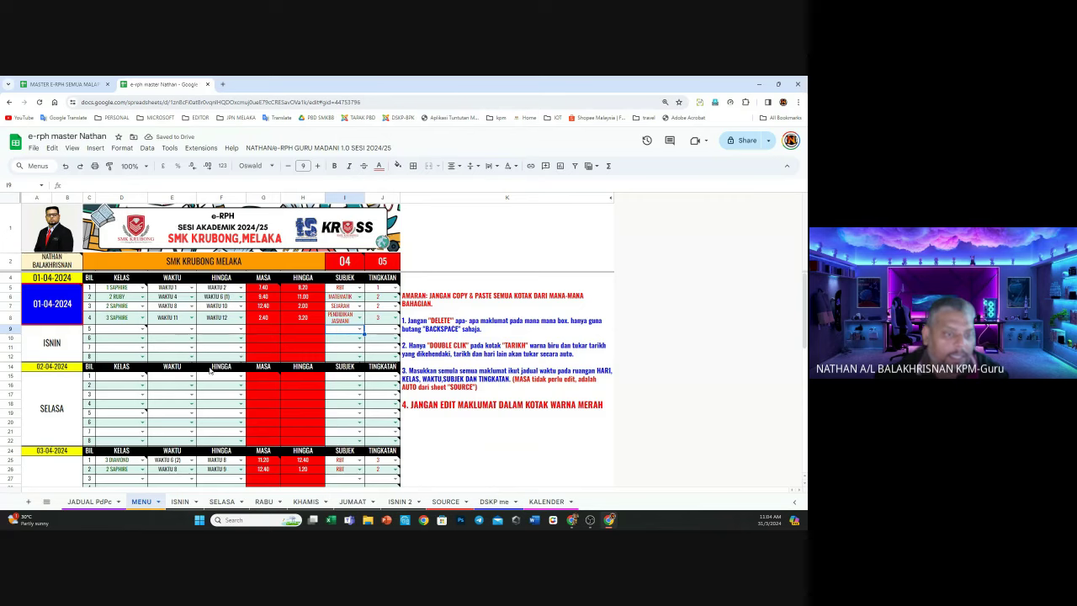
scroll(209, 370, down, 3)
scroll(199, 376, up, 3)
scroll(198, 381, down, 6)
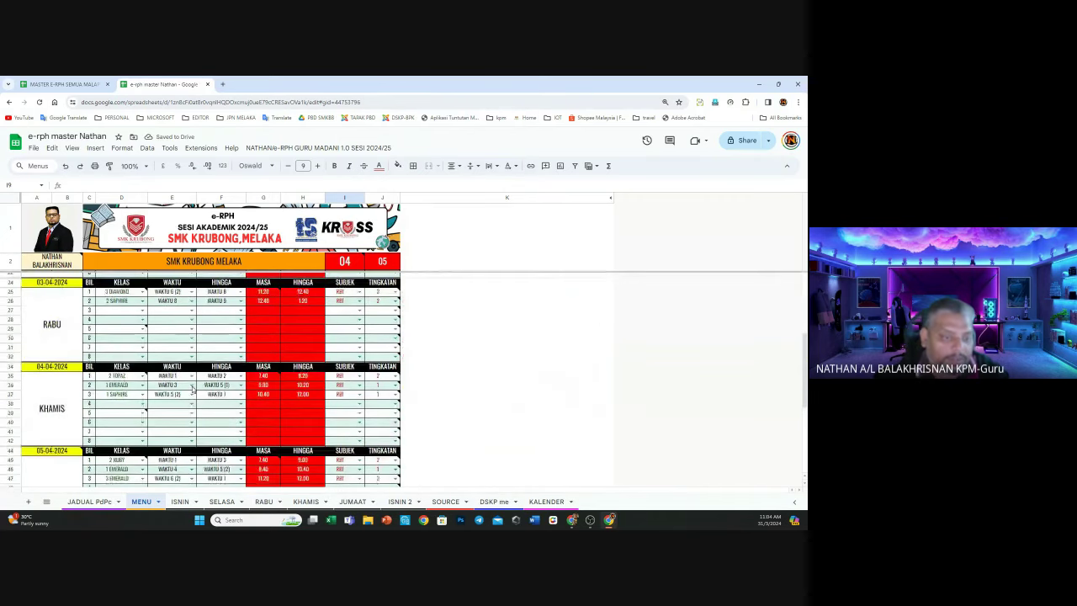
scroll(193, 387, up, 6)
scroll(192, 389, up, 1)
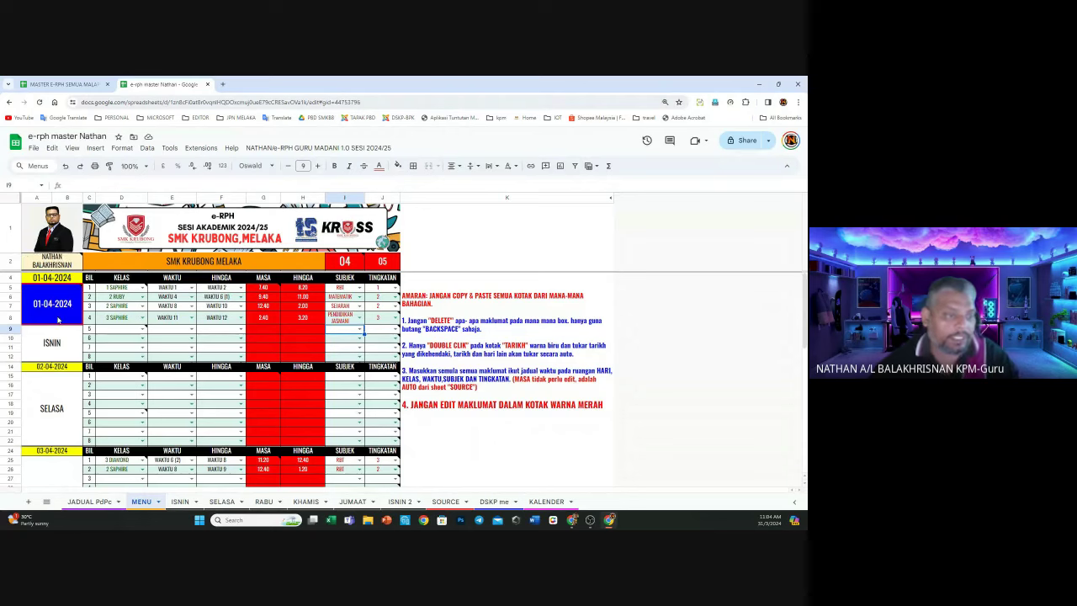
mouse_move(58, 317)
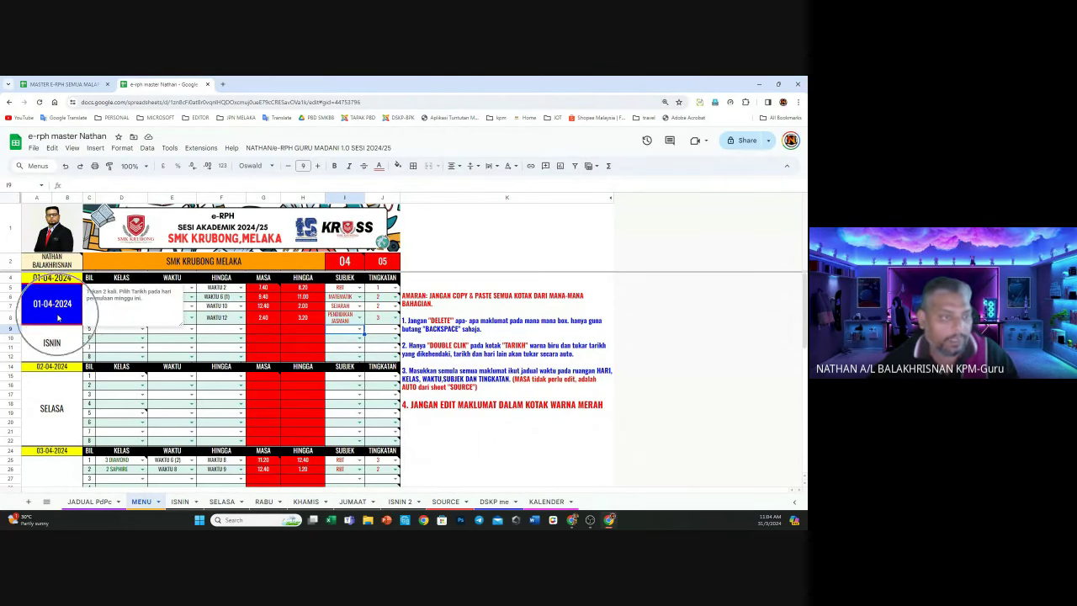
click(58, 317)
double_click(58, 317)
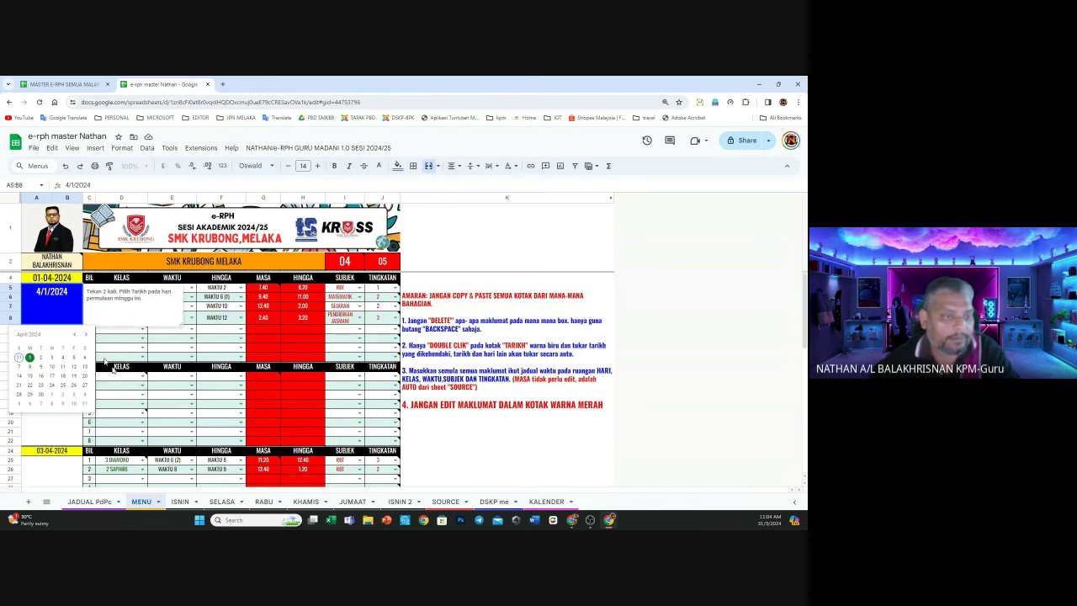
click(530, 448)
mouse_move(58, 299)
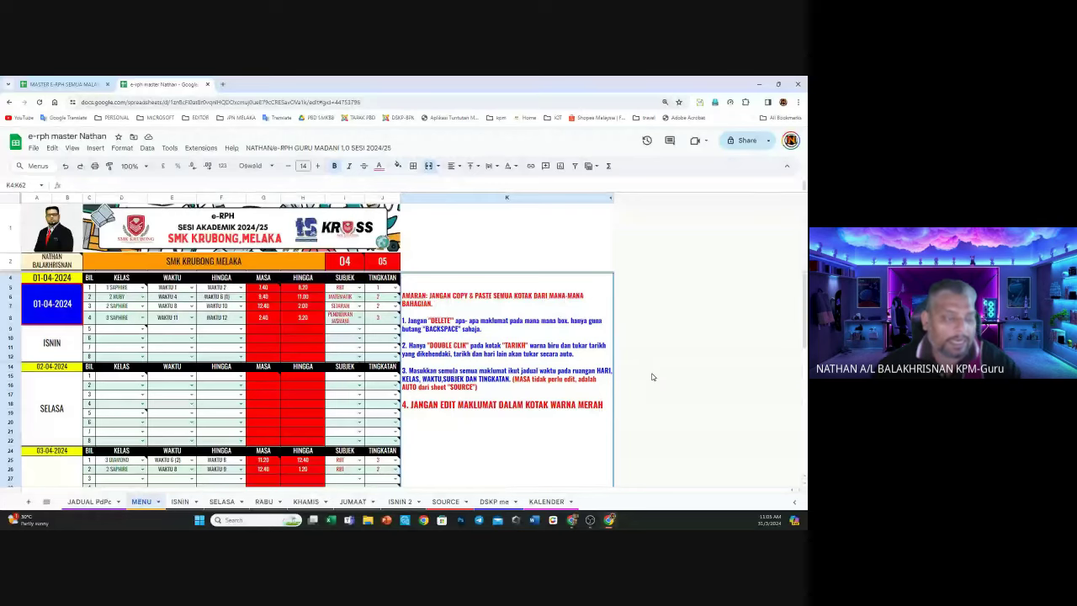
scroll(47, 335, down, 2)
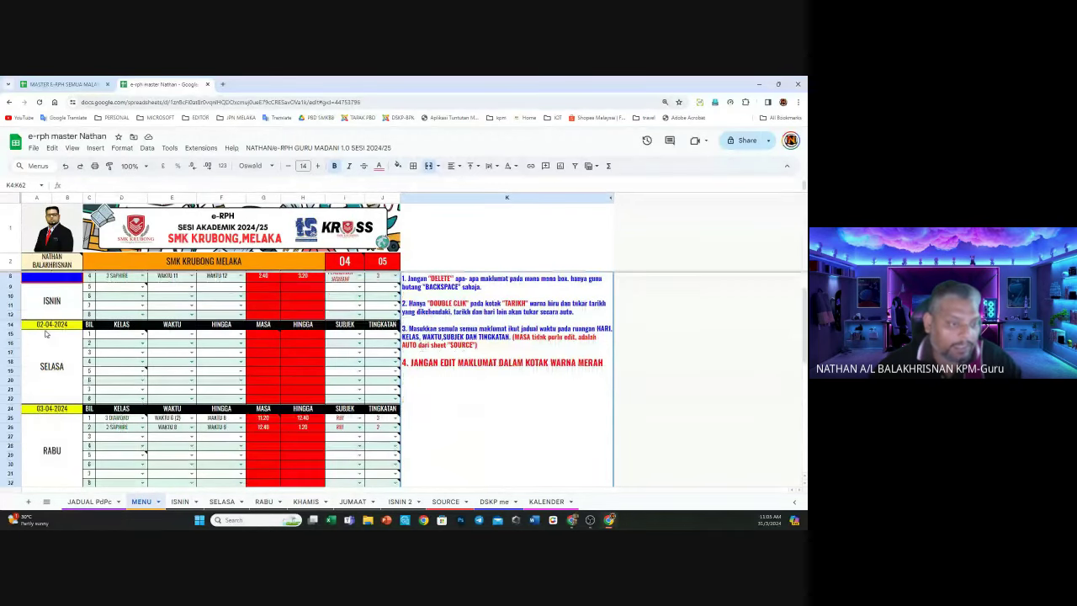
scroll(47, 335, up, 2)
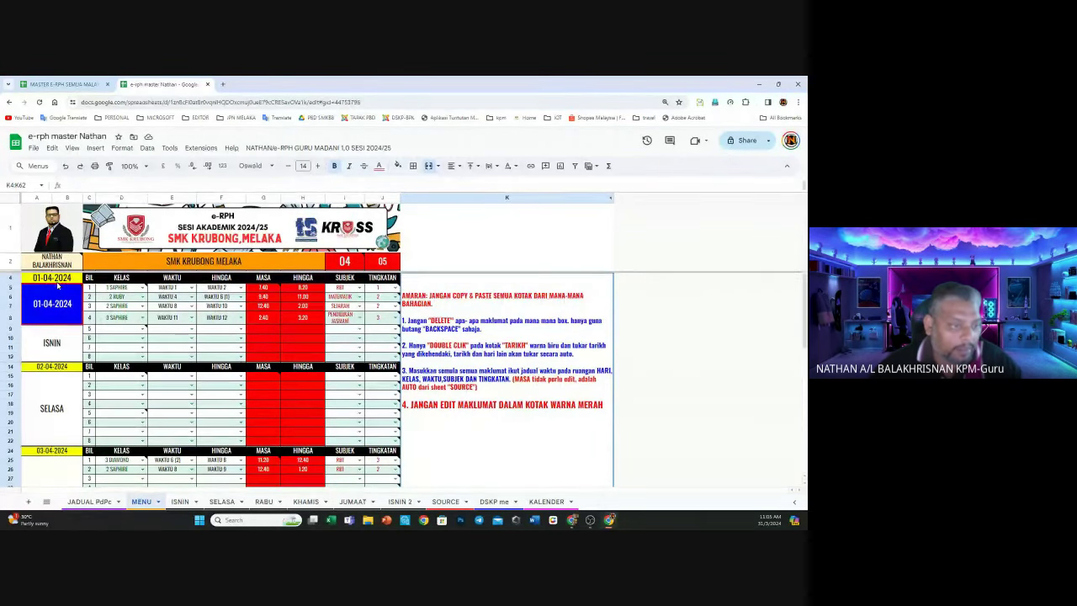
scroll(59, 350, down, 2)
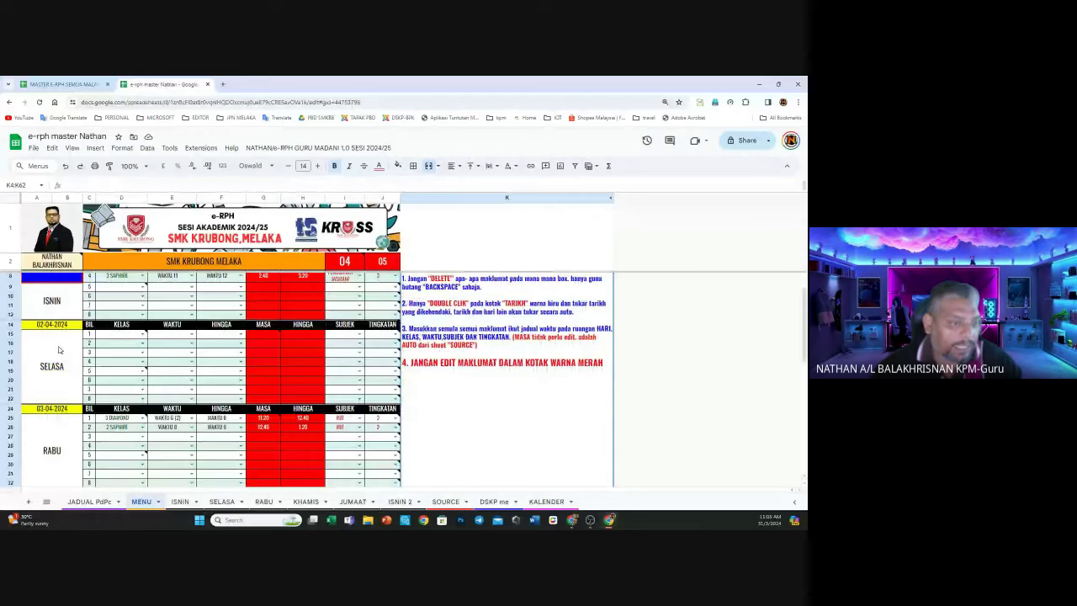
scroll(59, 349, down, 8)
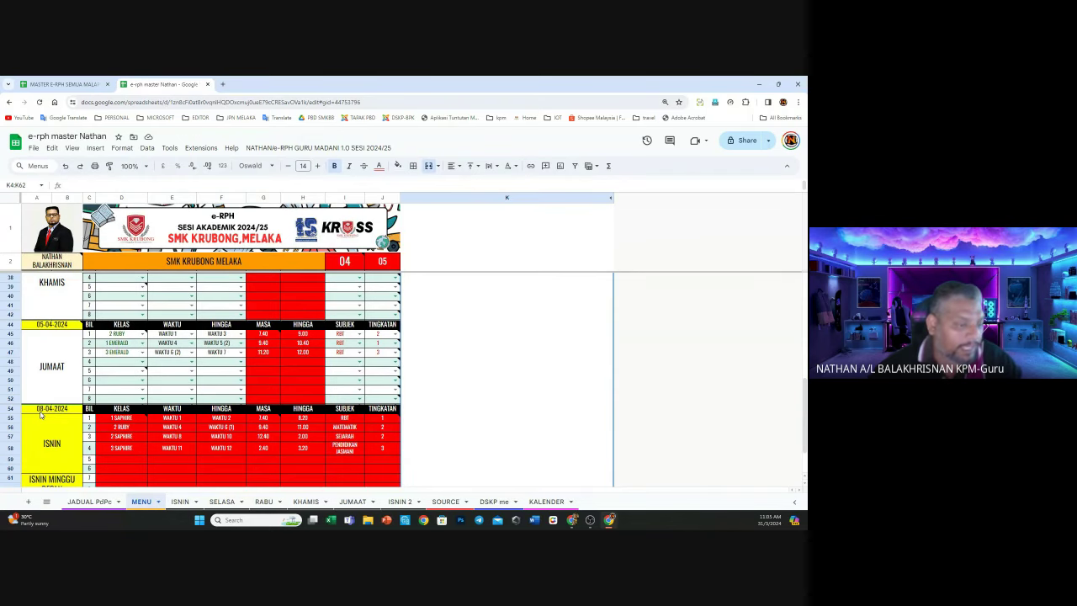
double_click(41, 411)
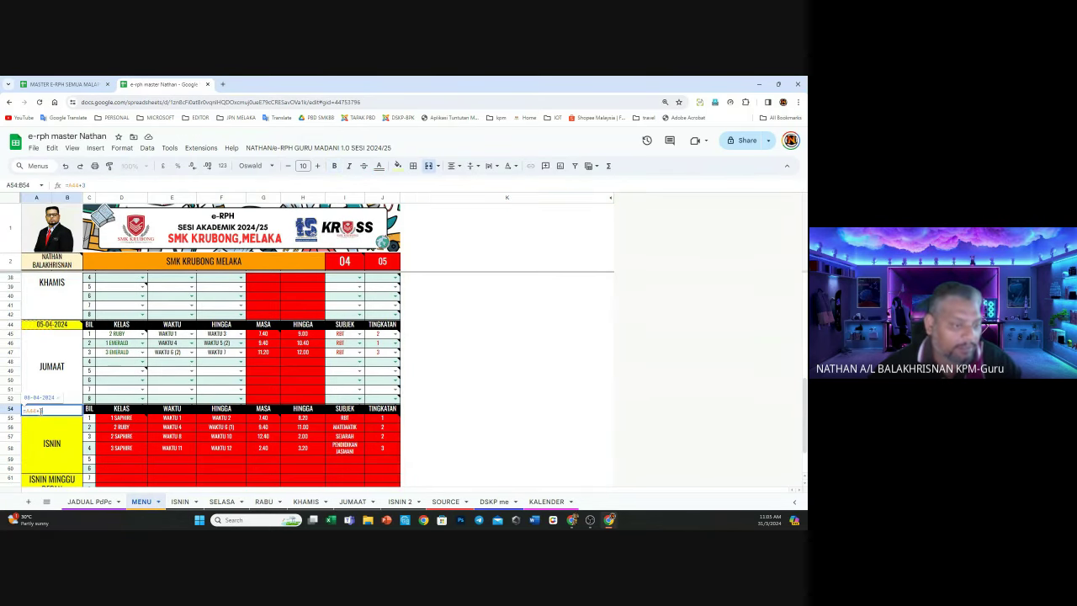
click(496, 409)
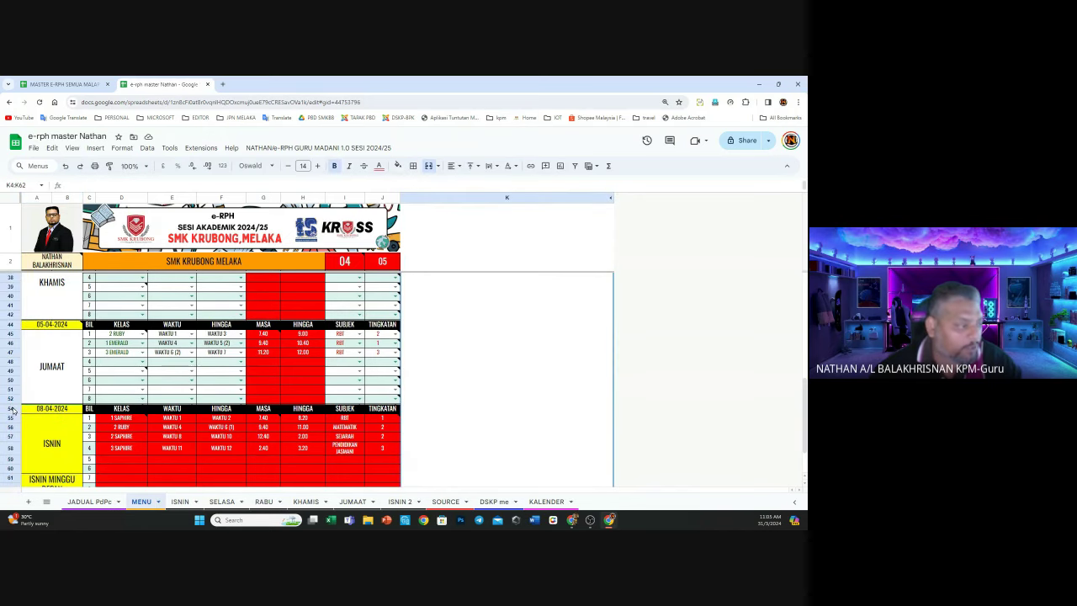
double_click(59, 410)
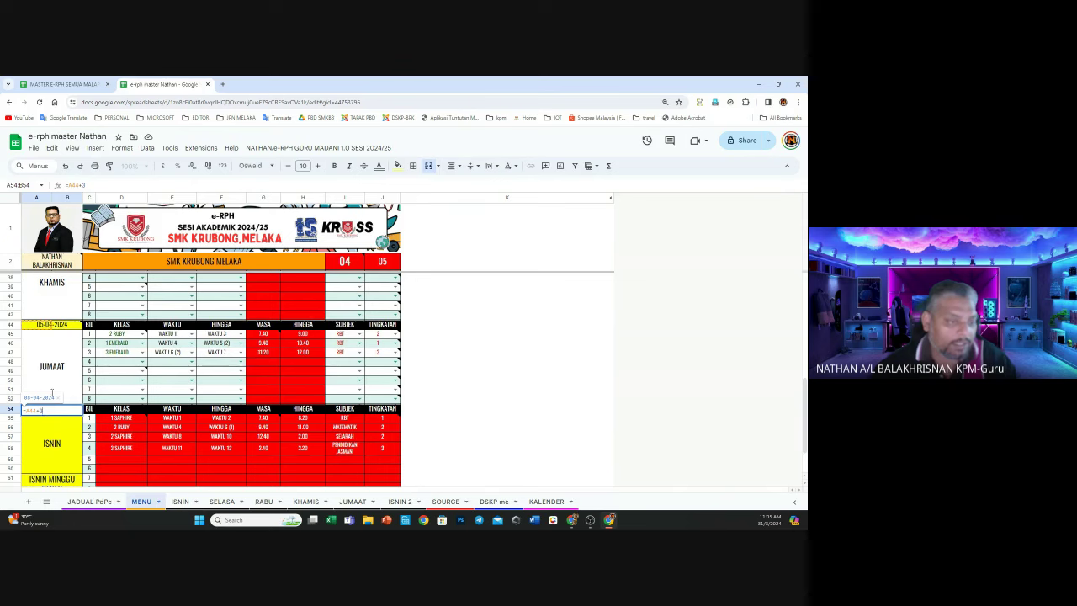
mouse_move(54, 330)
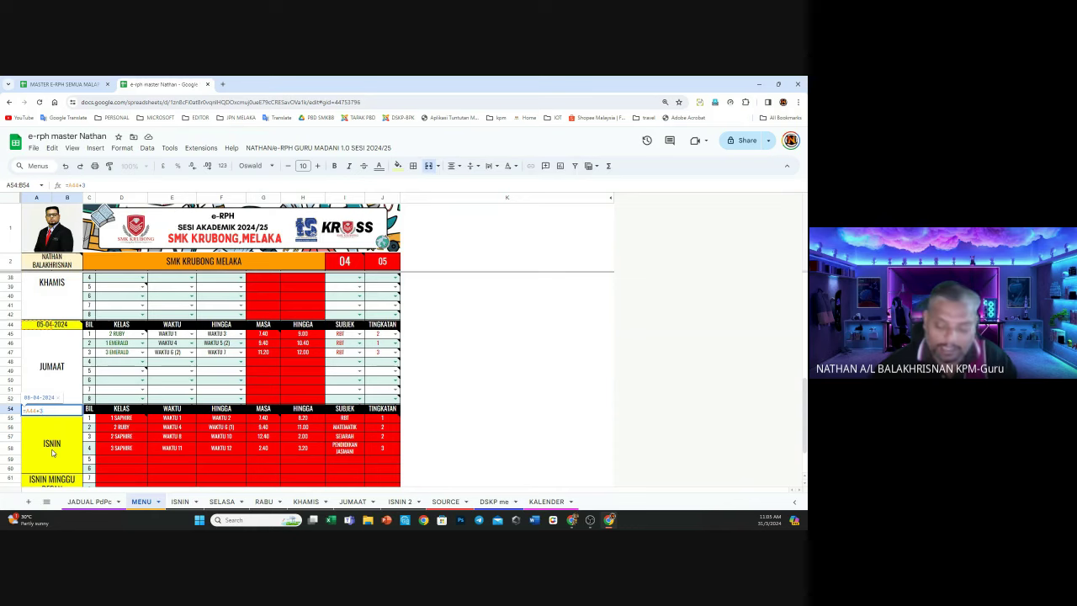
key(BackSpace)
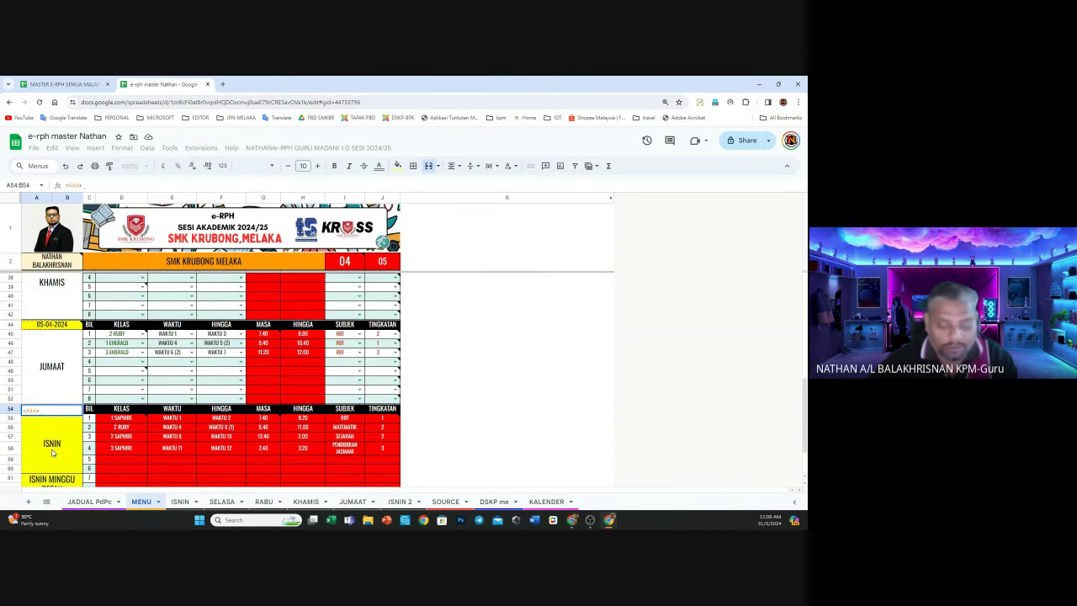
text(10)
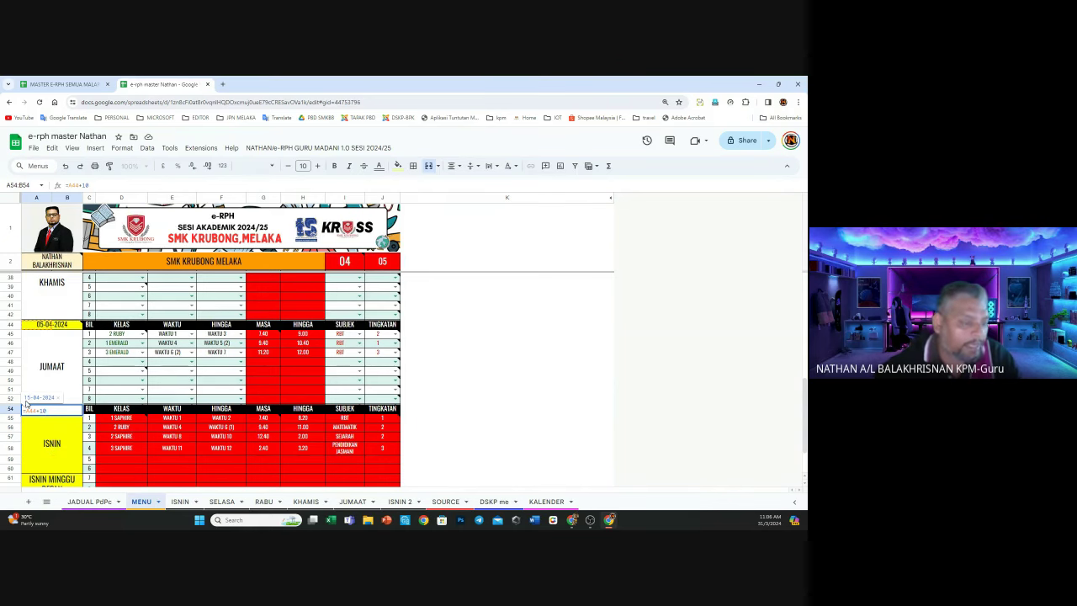
key(Return)
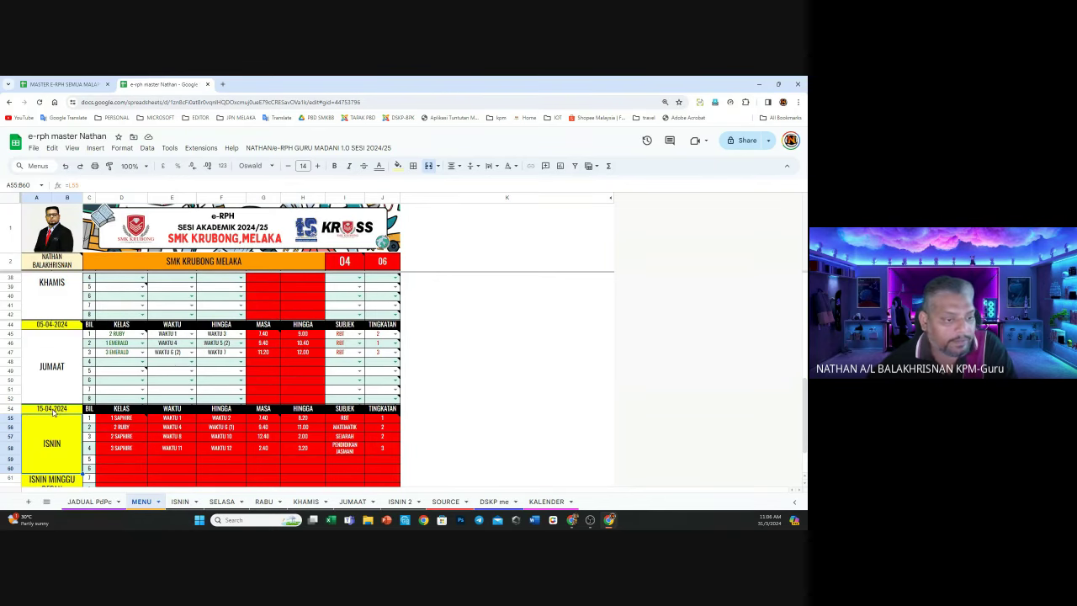
click(52, 410)
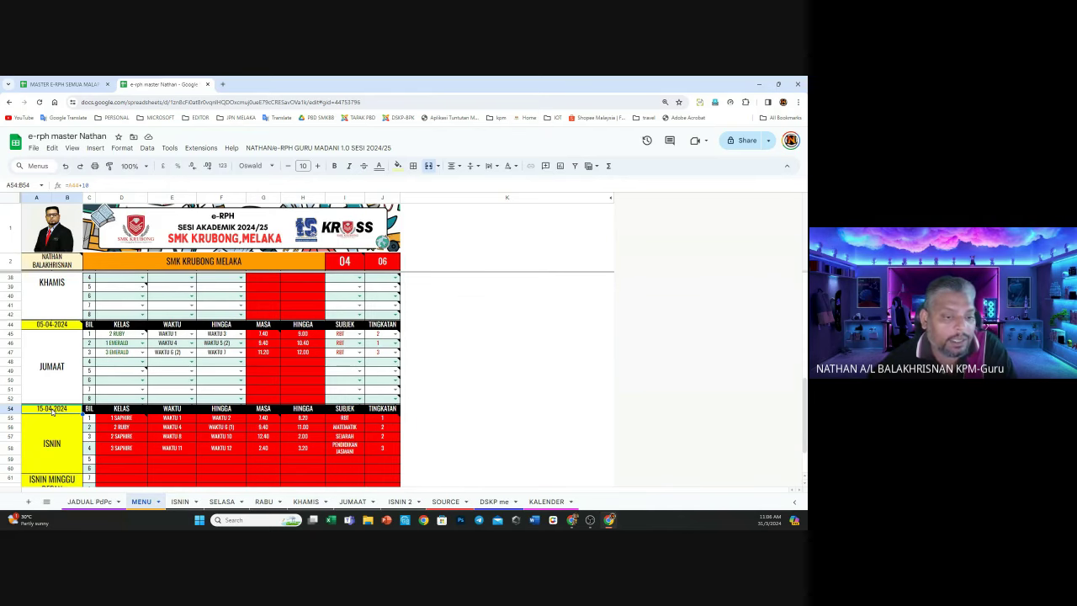
double_click(52, 410)
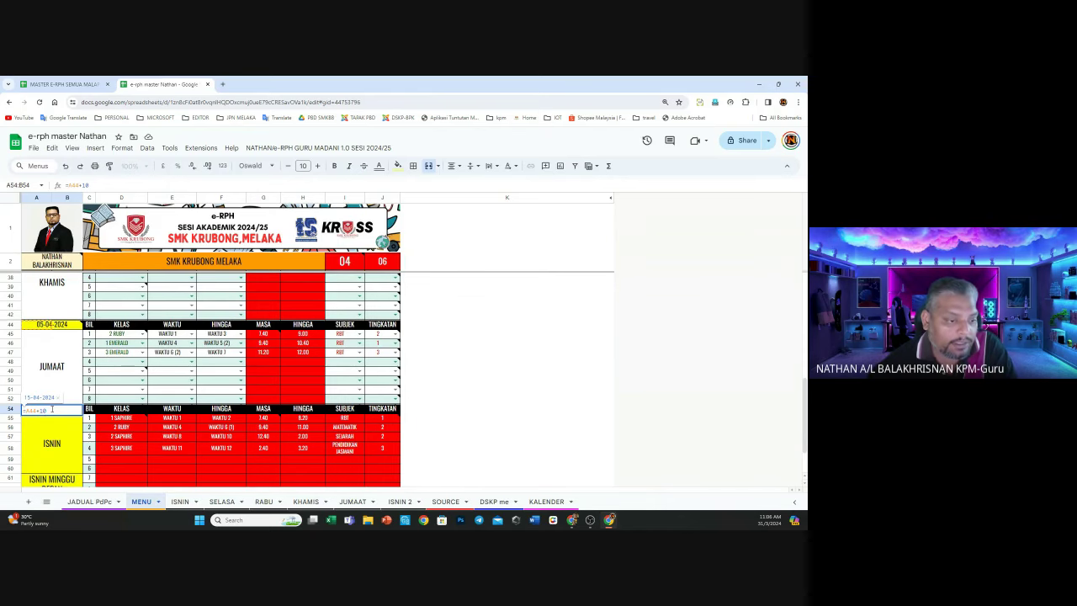
key(BackSpace)
key(BackSpace)
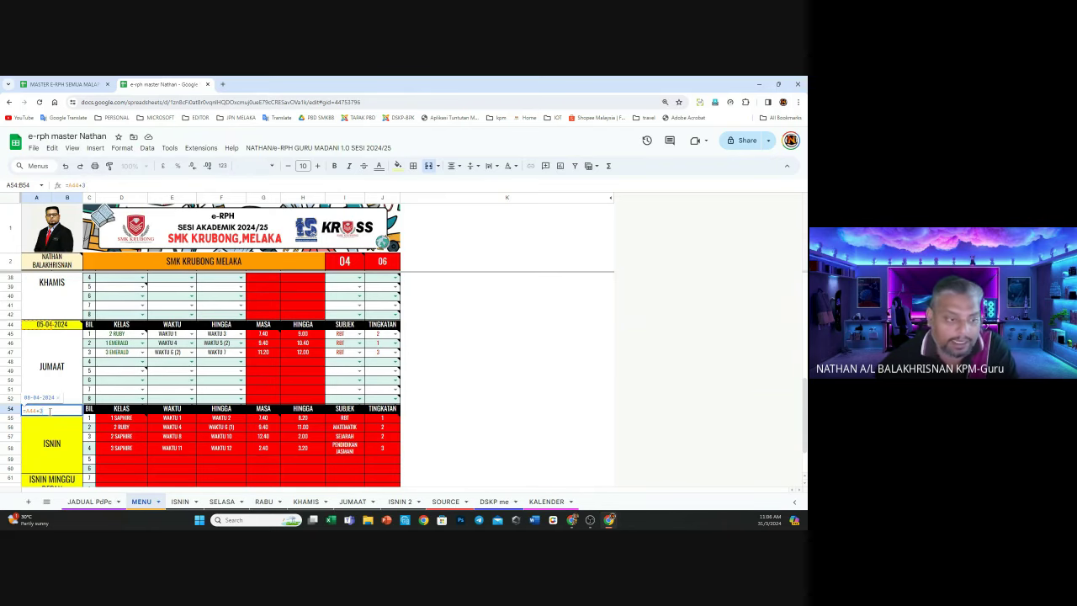
text(3)
key(Return)
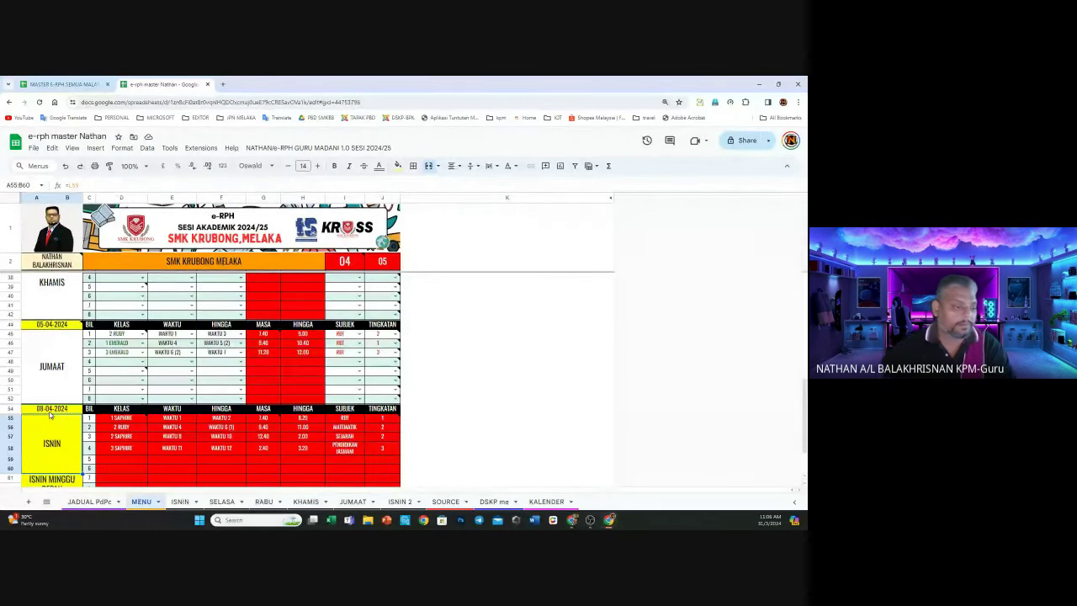
scroll(143, 358, up, 8)
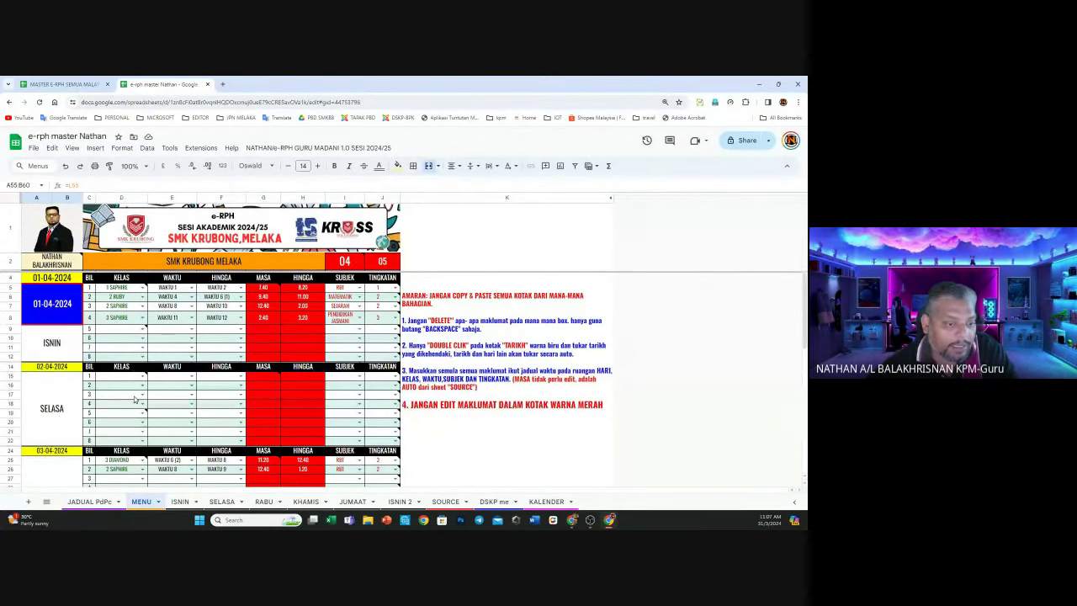
scroll(135, 399, down, 3)
scroll(134, 399, down, 9)
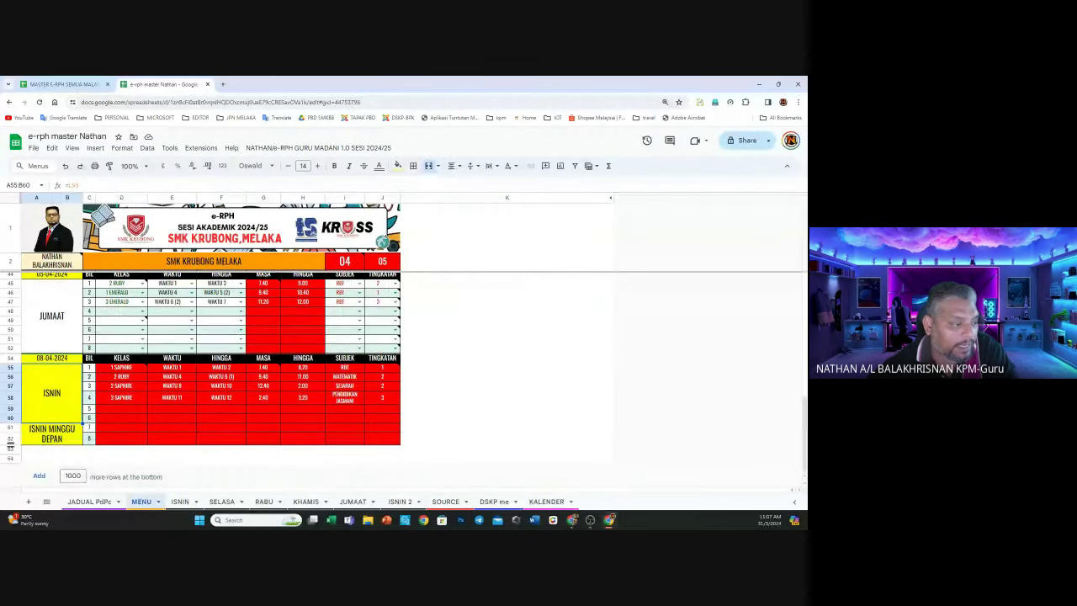
scroll(219, 347, up, 12)
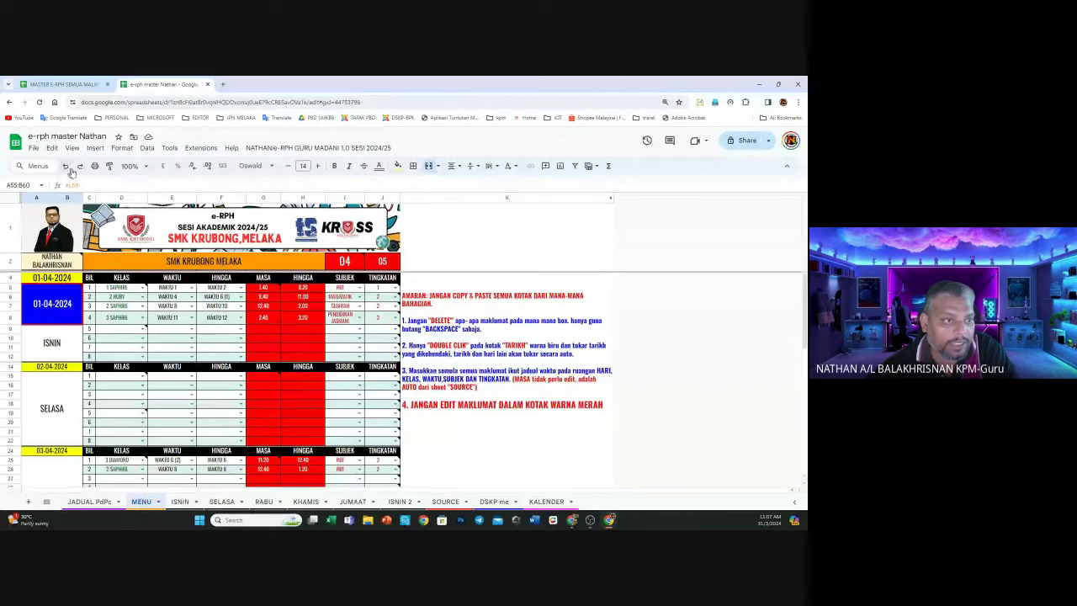
Undo the last five sheet edits and redo them, keeping Monday's four lessons filled
click(66, 166)
click(67, 166)
click(66, 166)
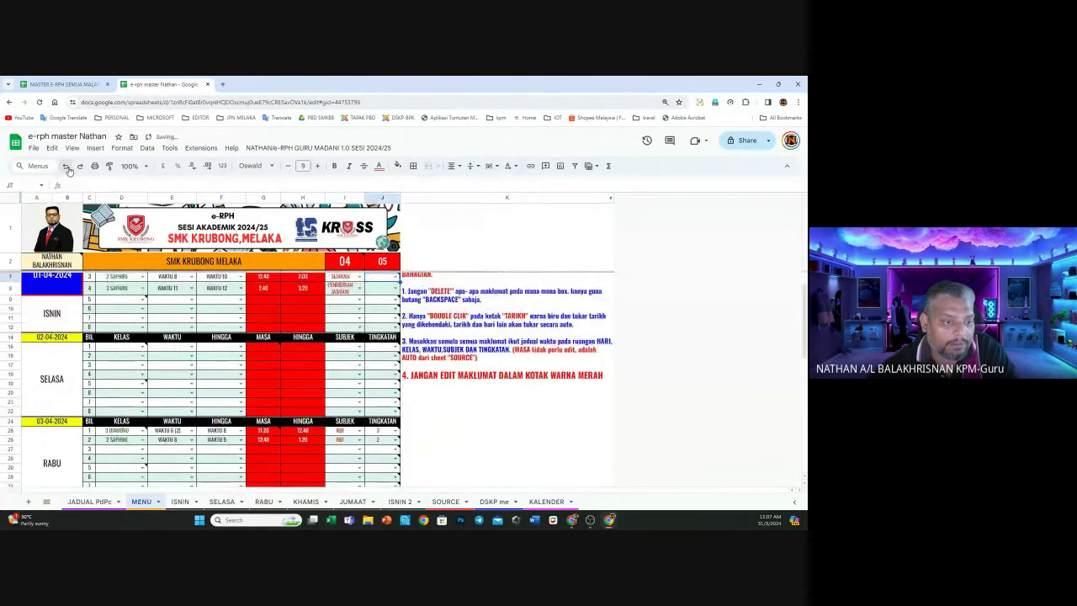
click(67, 166)
click(67, 166)
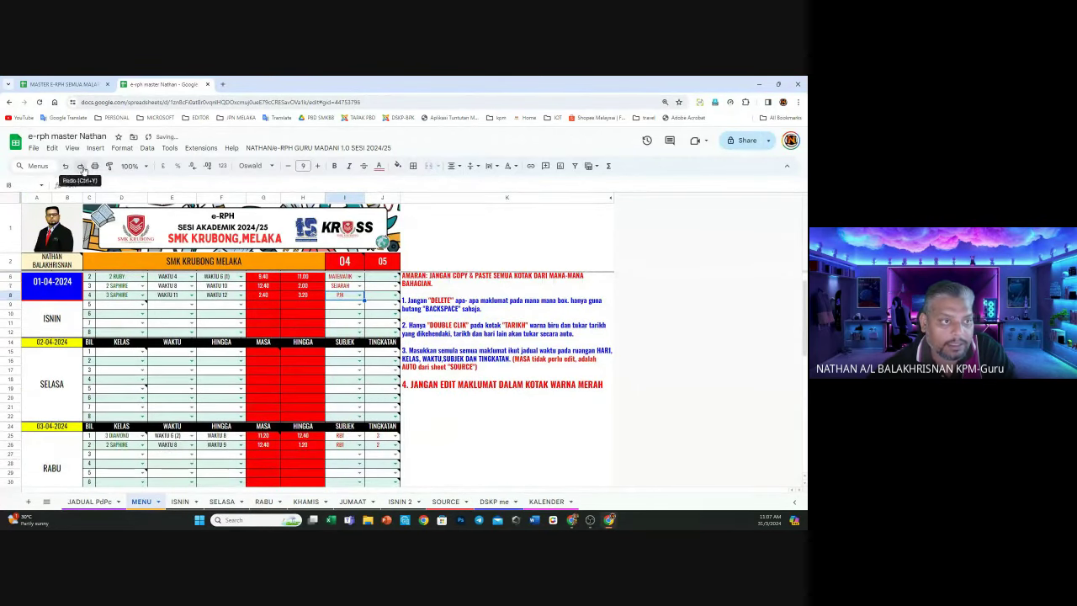
click(81, 167)
click(81, 165)
click(81, 165)
click(80, 166)
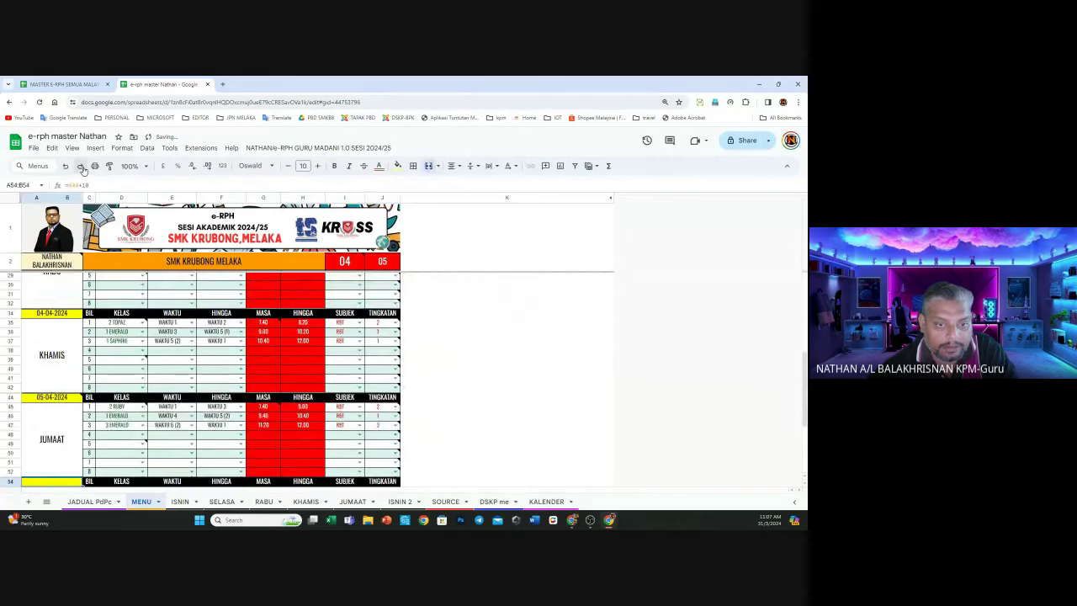
click(81, 166)
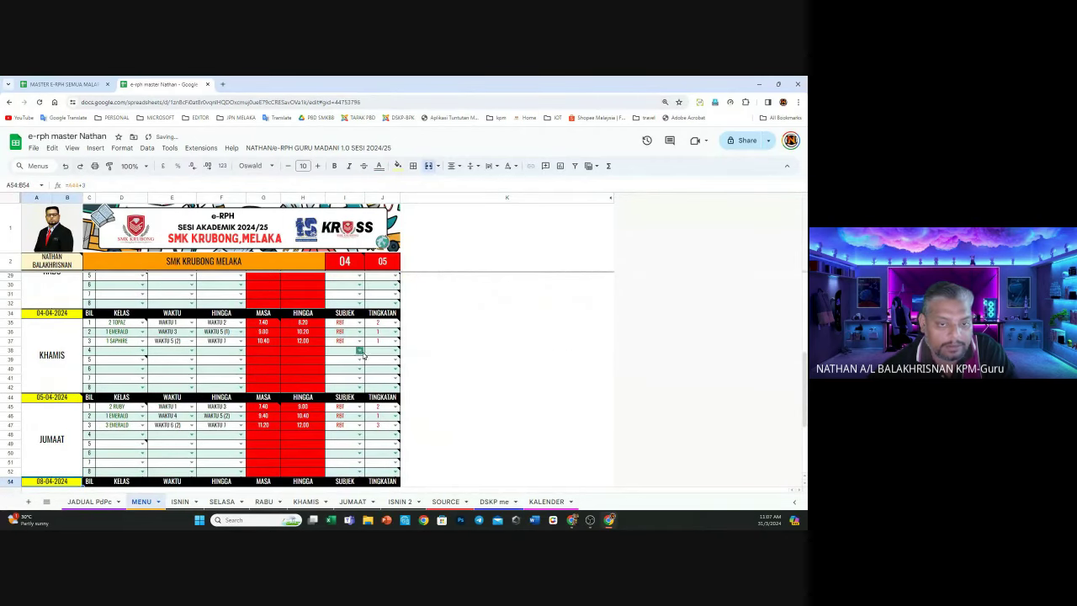
scroll(362, 353, up, 8)
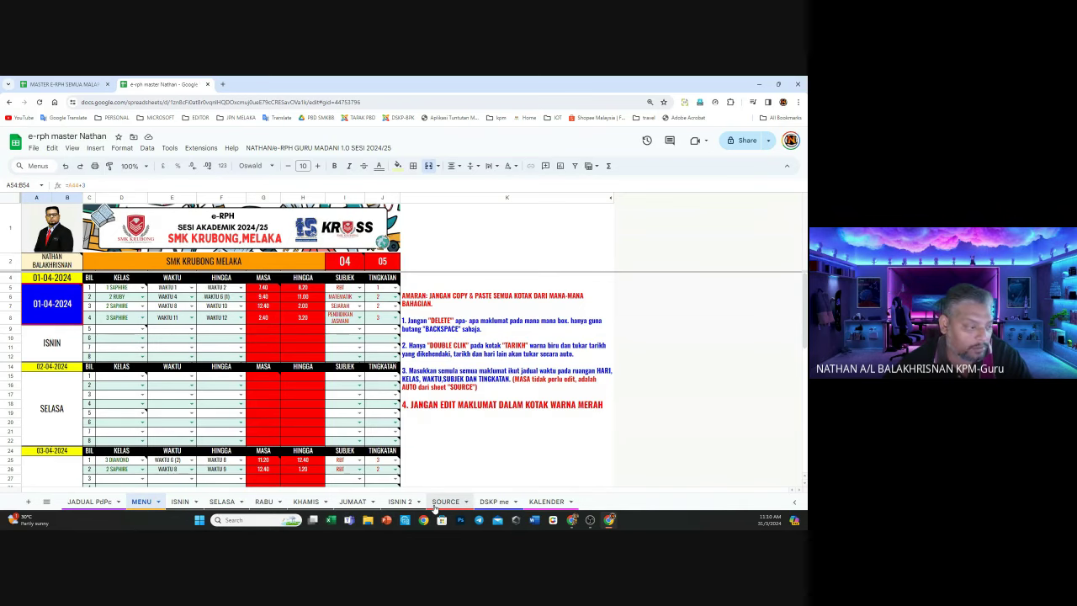
Switch to the SOURCE sheet and scroll through its green editable lists, including PERHIMPUNAN RASMI
click(438, 502)
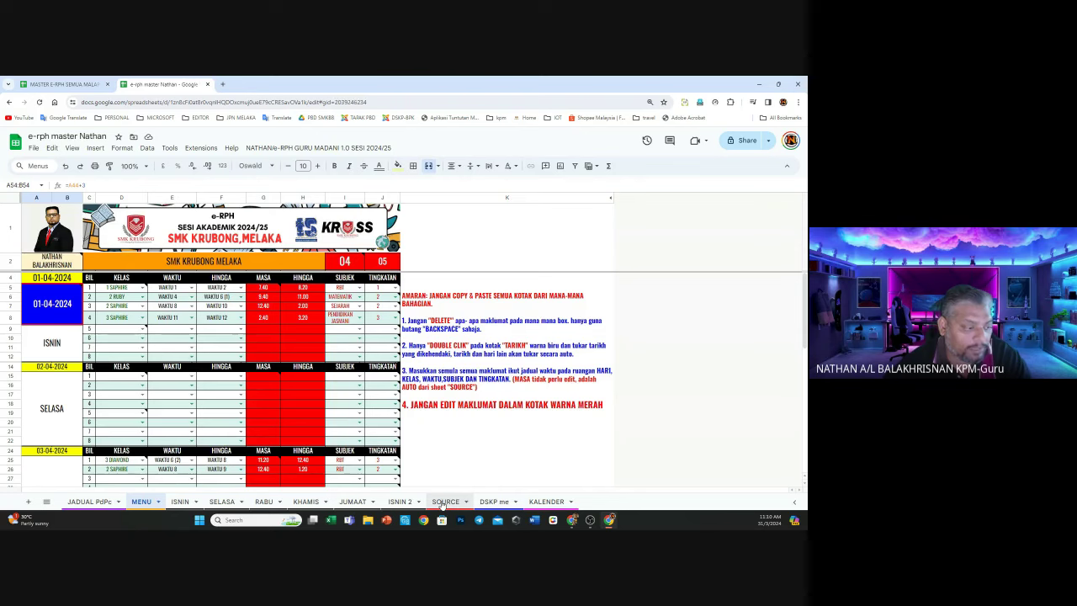
scroll(158, 391, down, 1)
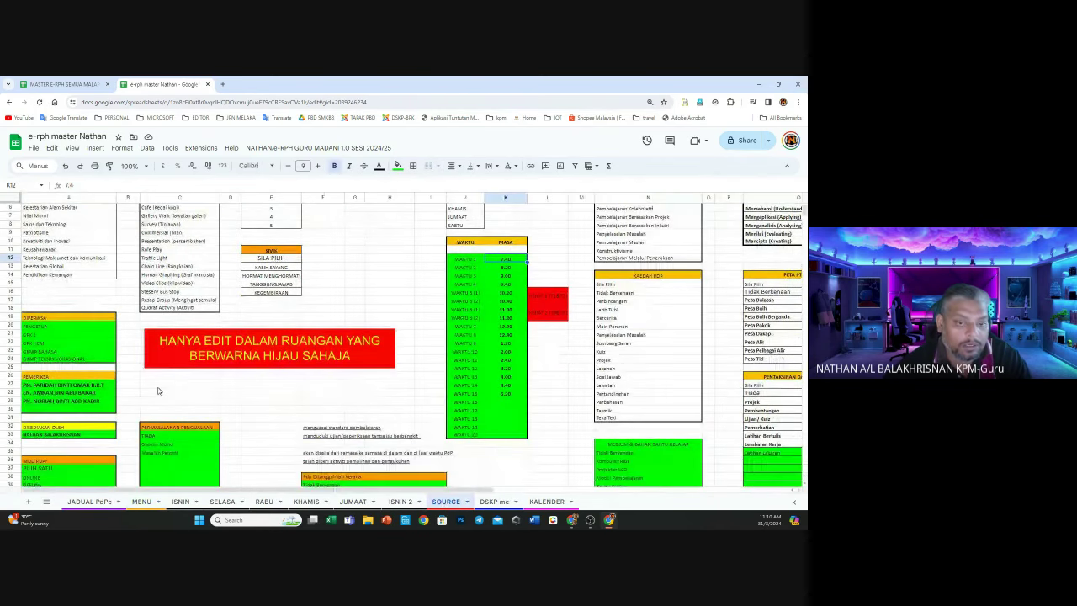
scroll(158, 391, down, 3)
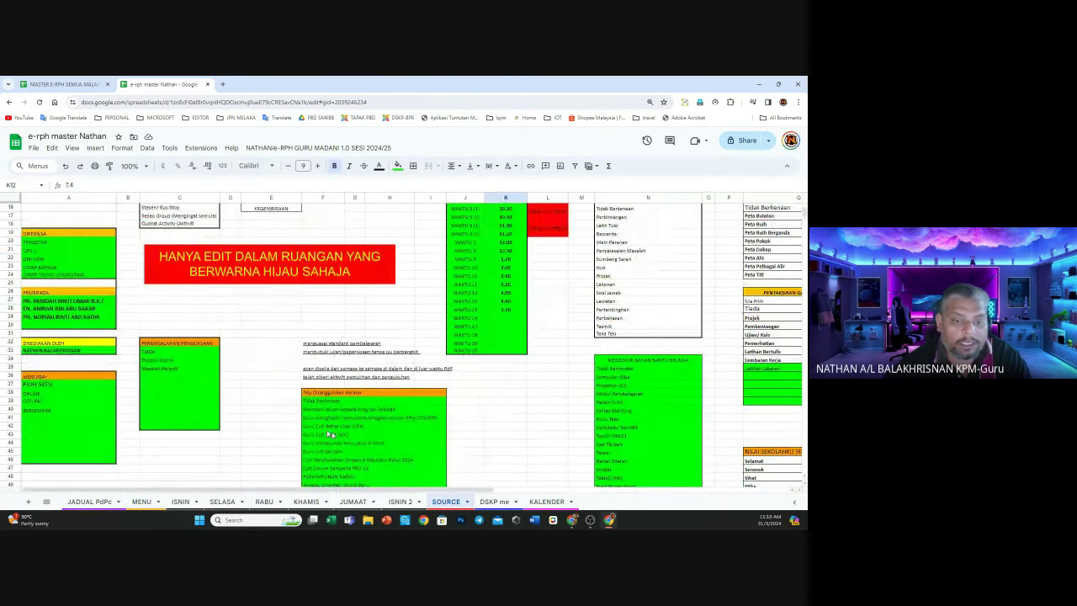
scroll(498, 258, down, 5)
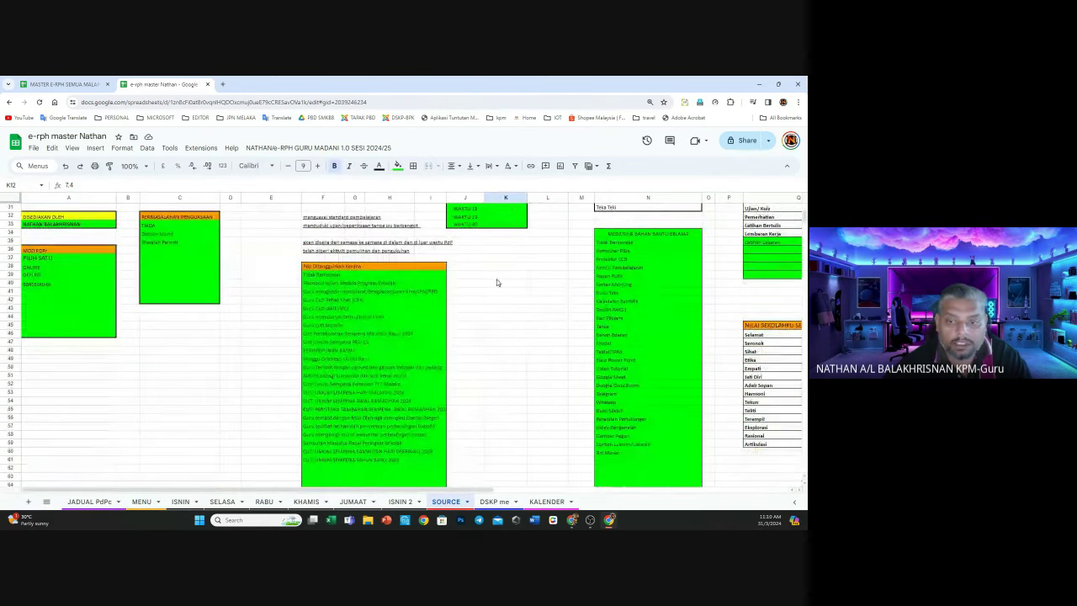
click(770, 252)
scroll(404, 358, down, 3)
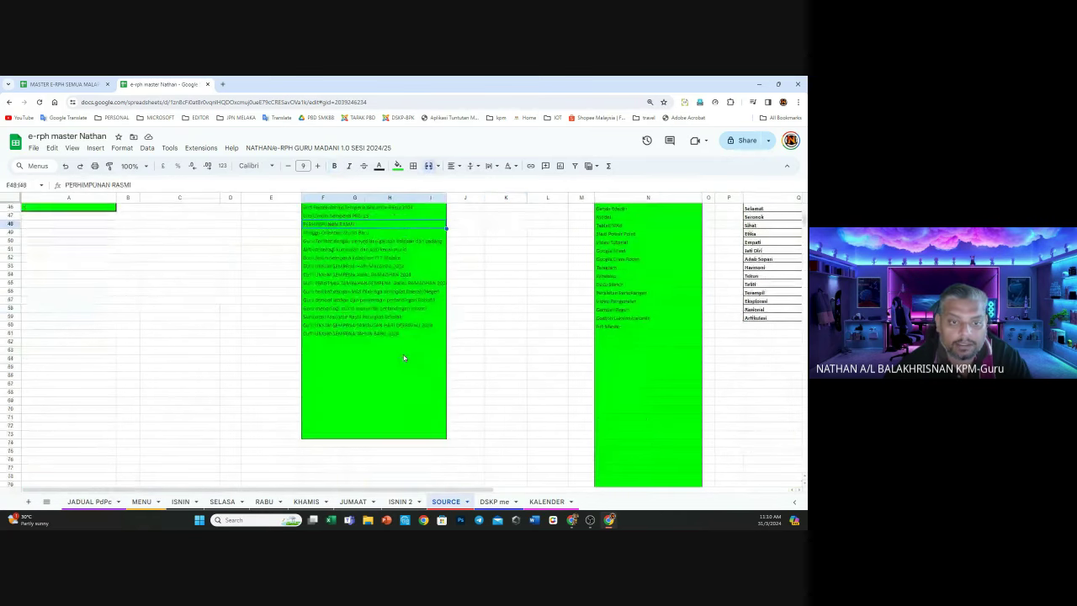
scroll(404, 358, up, 3)
click(404, 358)
scroll(404, 358, down, 2)
scroll(401, 356, up, 2)
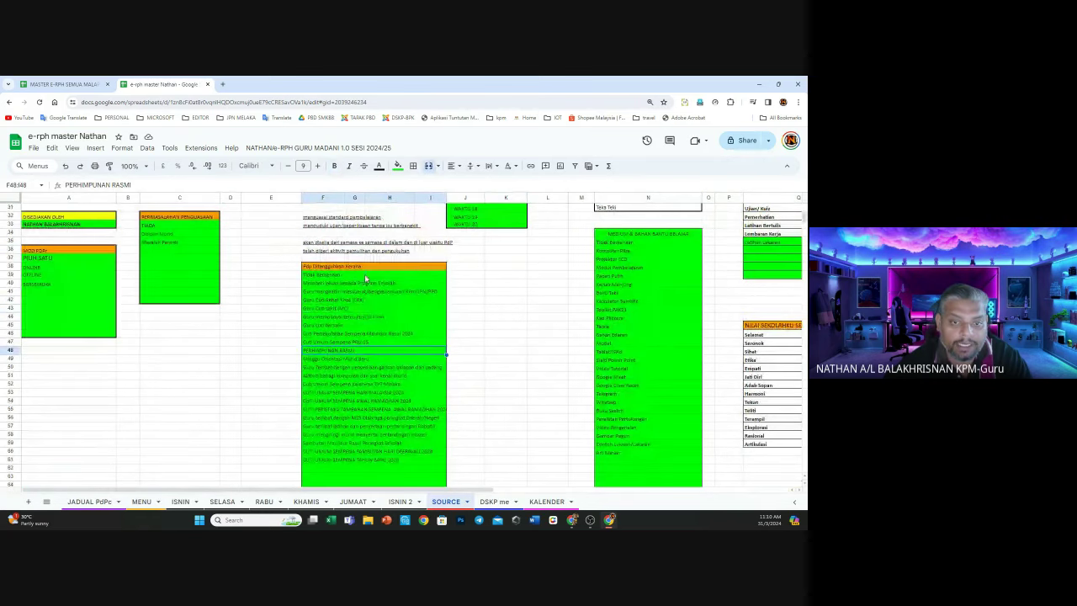
scroll(364, 277, down, 2)
scroll(505, 283, up, 4)
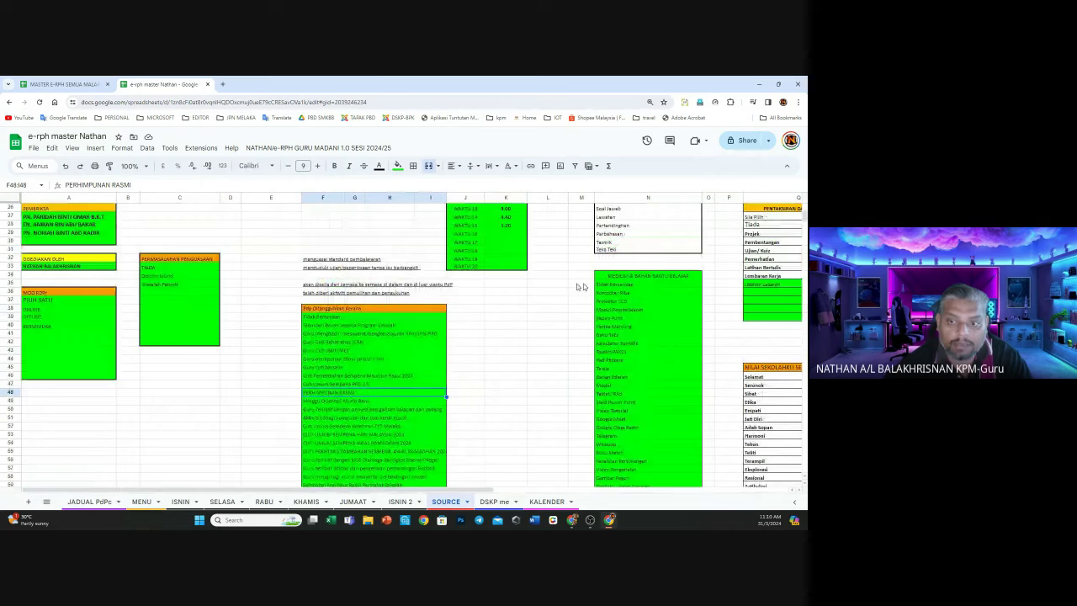
scroll(581, 287, down, 3)
scroll(661, 341, up, 5)
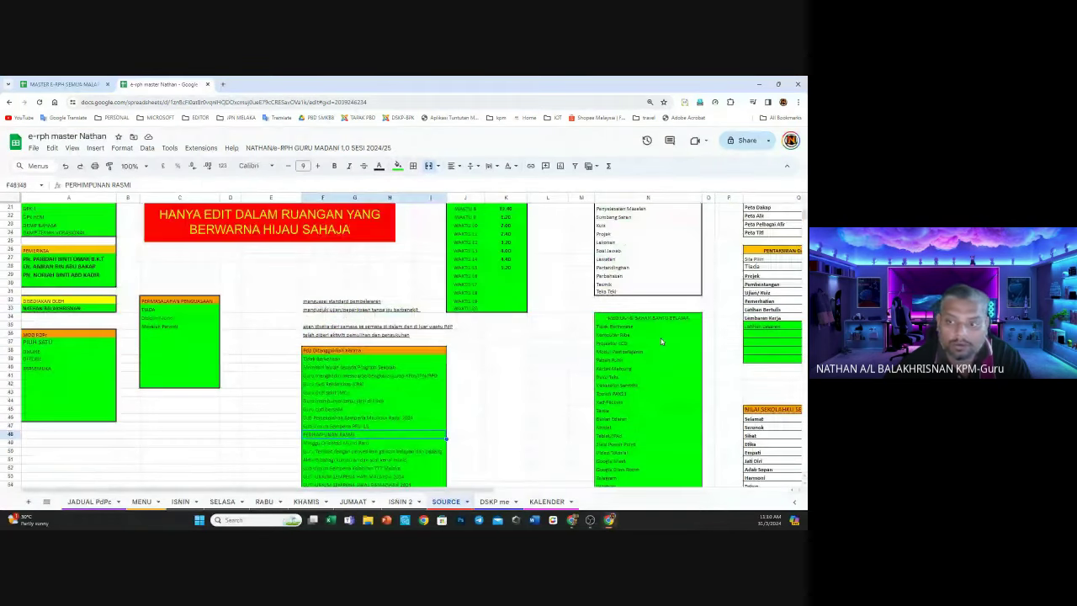
scroll(664, 345, up, 4)
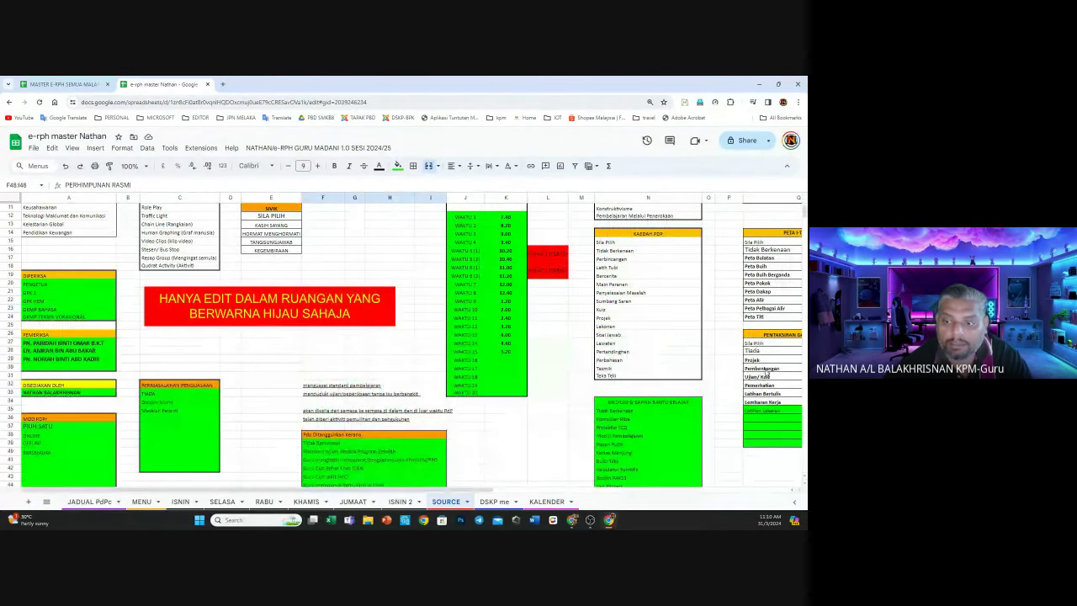
scroll(555, 494, right, 1)
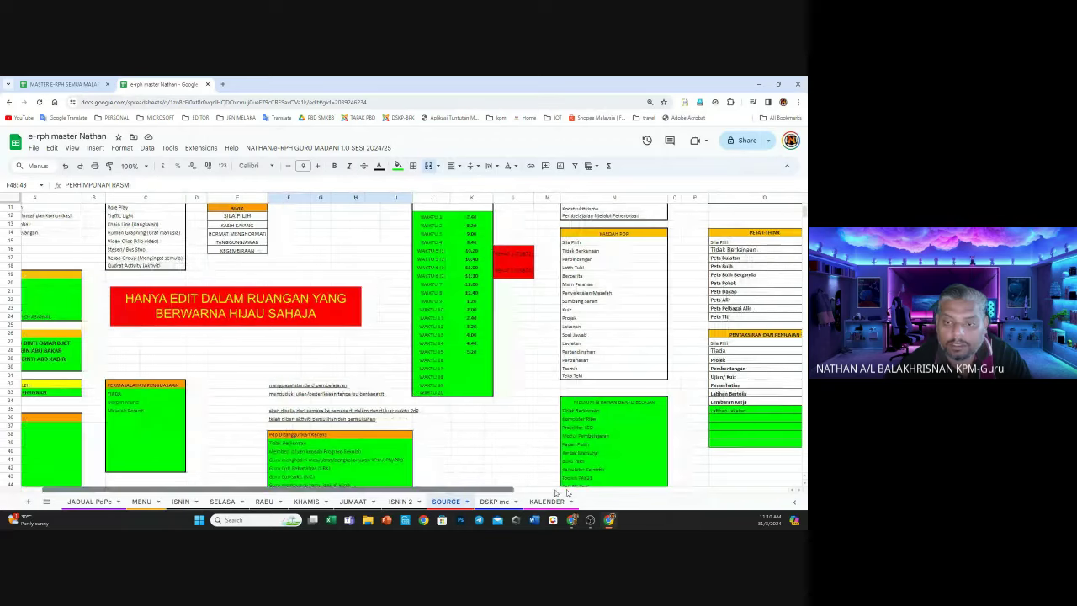
scroll(555, 494, right, 4)
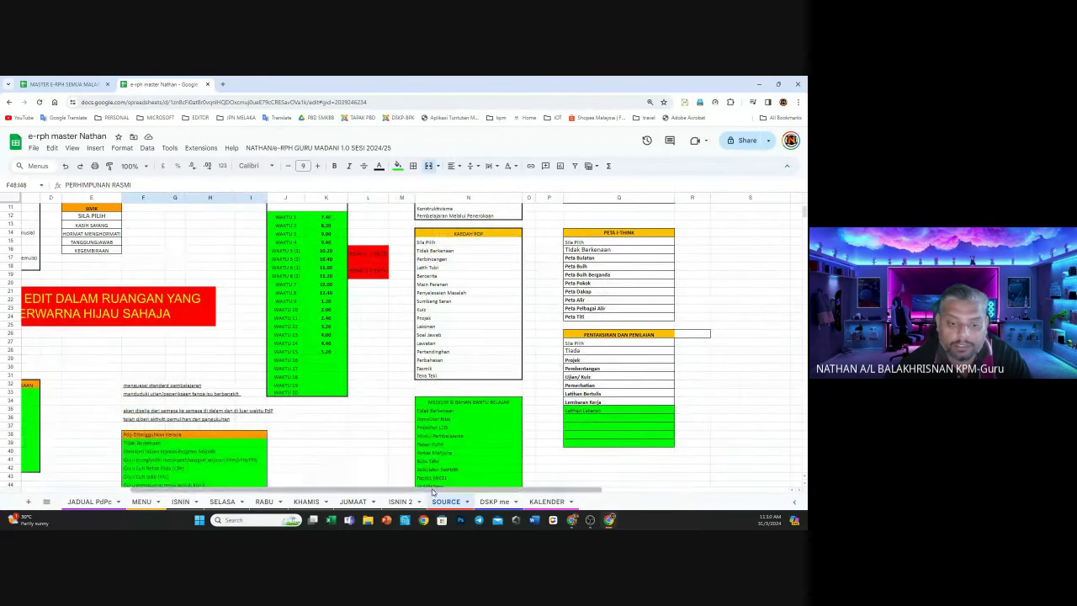
scroll(432, 490, left, 5)
scroll(101, 347, down, 2)
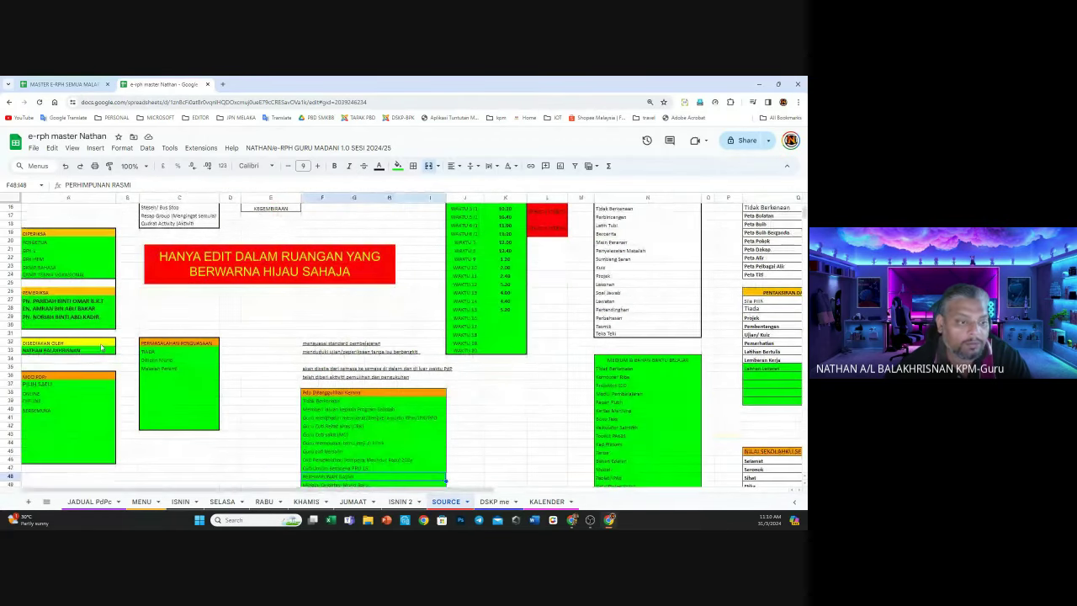
Check the three PEMERIKSA reviewer names in A27–A29 and the DISEDIAKAN OLEH name in A33
drag(50, 301, 49, 317)
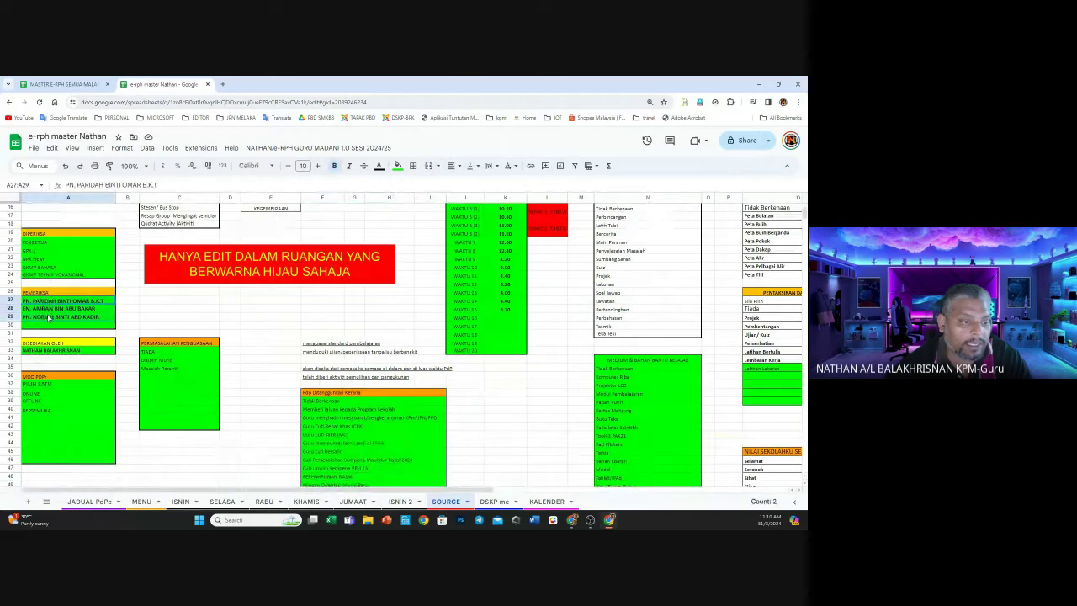
click(203, 300)
click(90, 301)
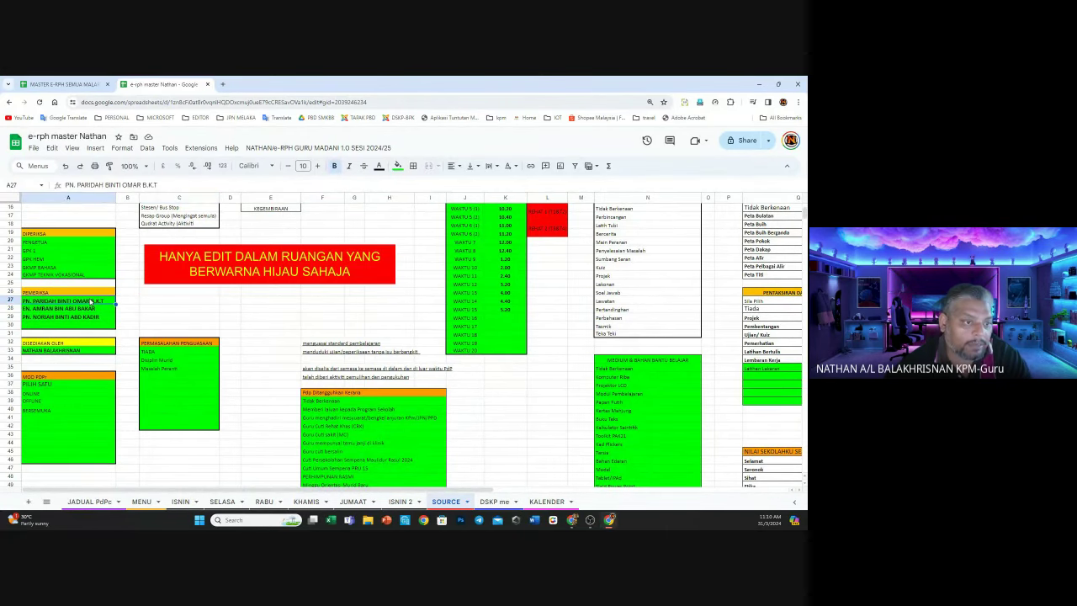
click(84, 309)
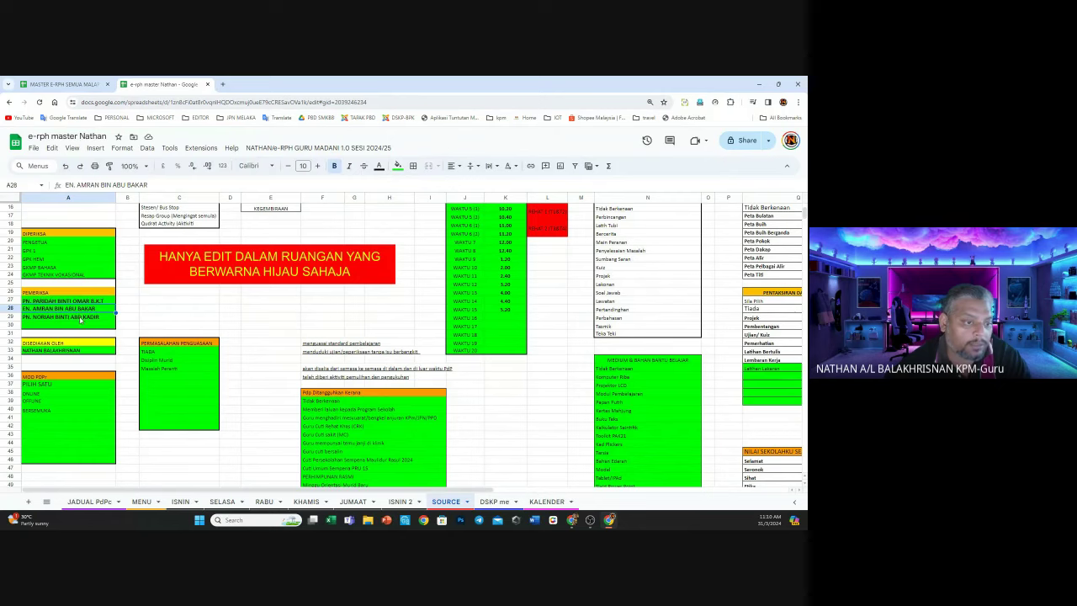
click(80, 318)
click(63, 351)
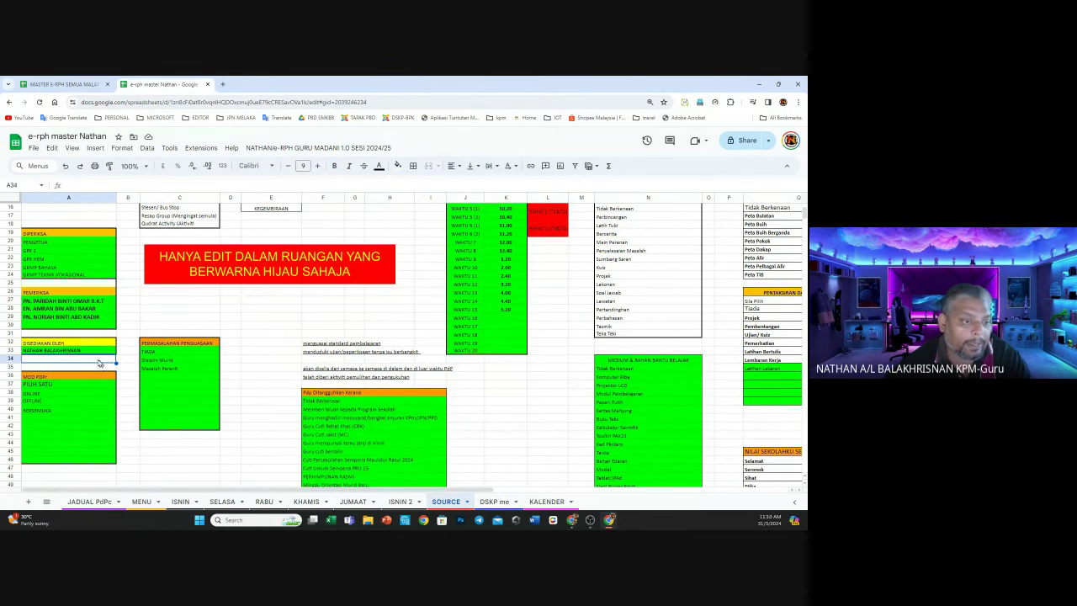
Reselect the whole PEMERIKSA name range A27–A29 and recheck the prepared-by cell A33
click(87, 316)
drag(84, 301, 87, 318)
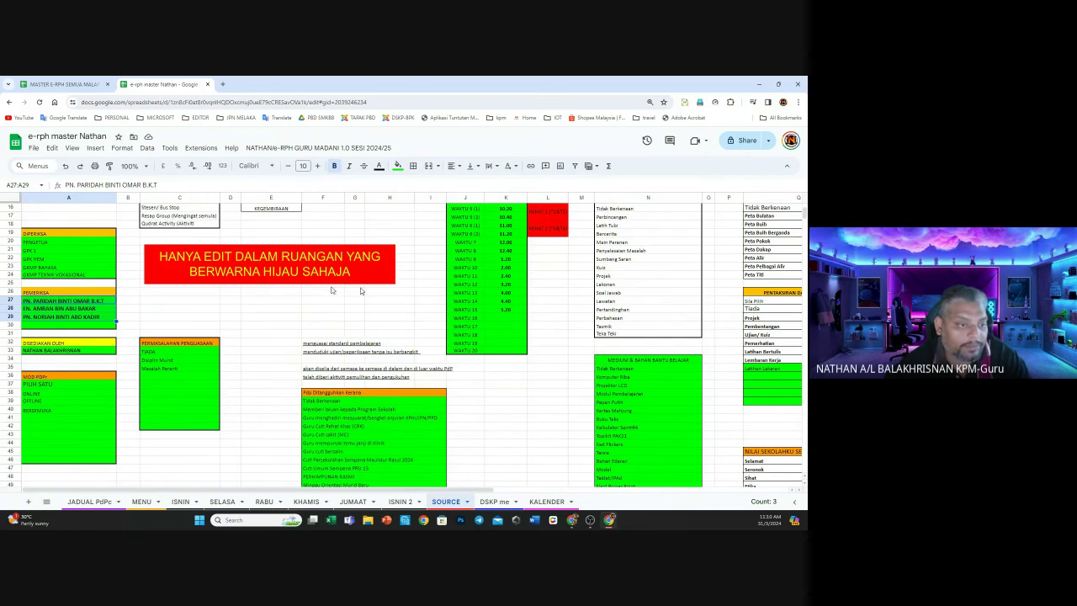
click(84, 309)
click(94, 319)
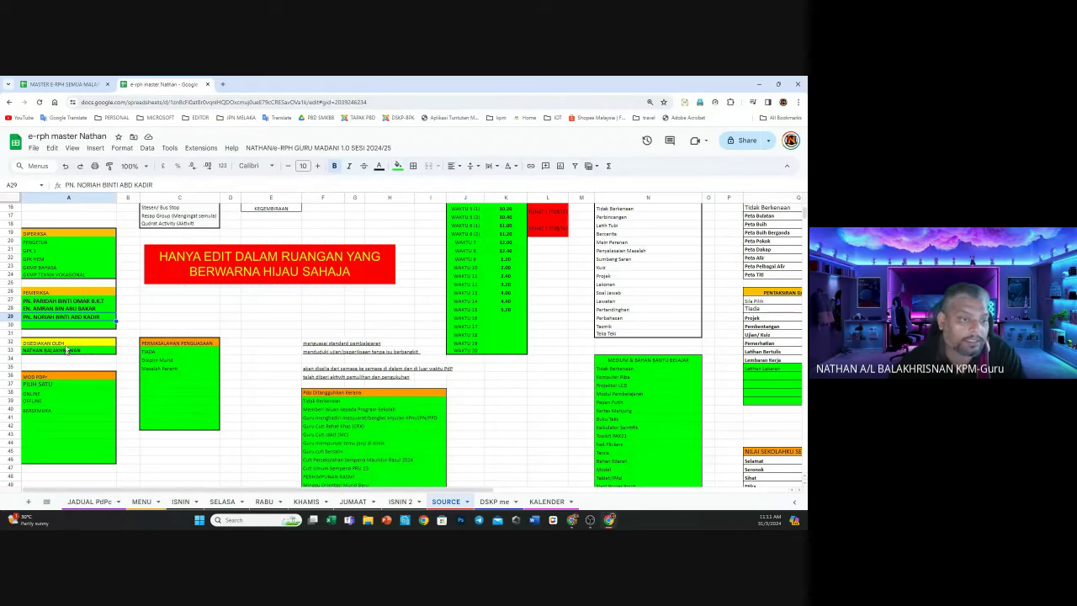
click(71, 301)
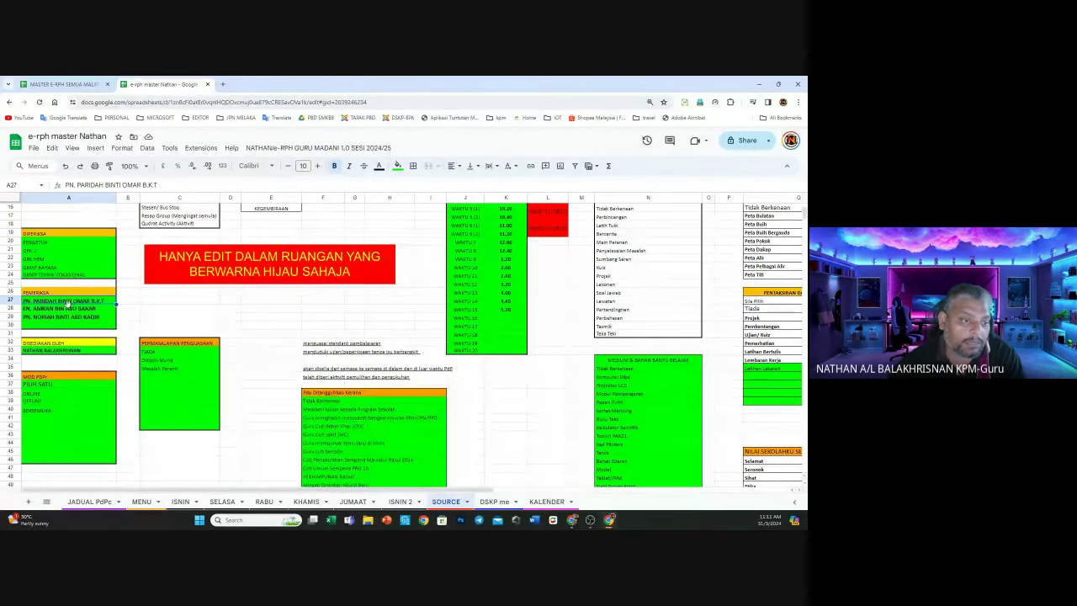
click(66, 311)
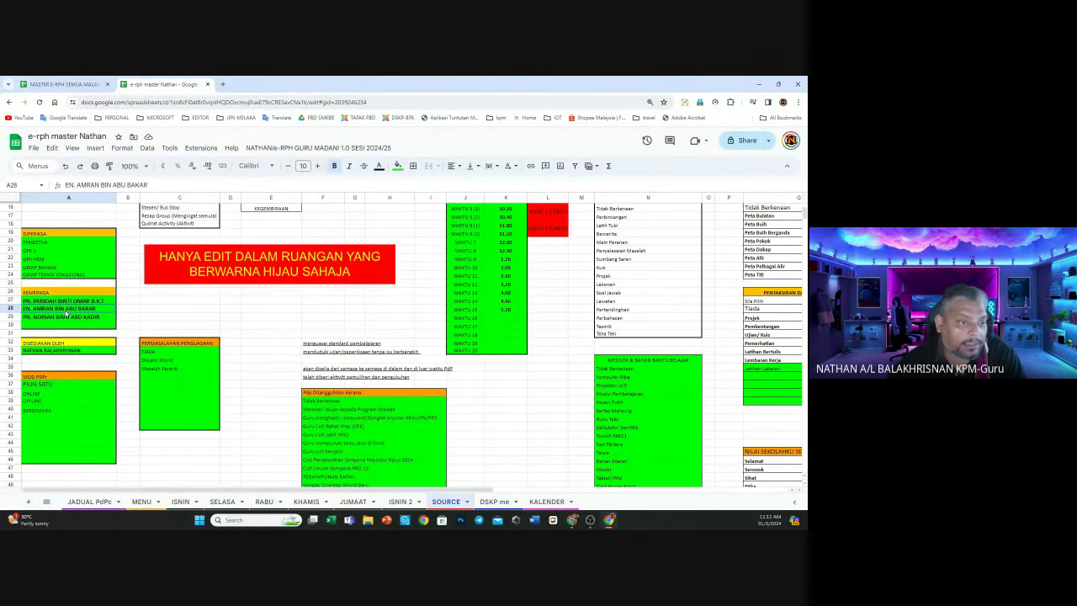
click(65, 317)
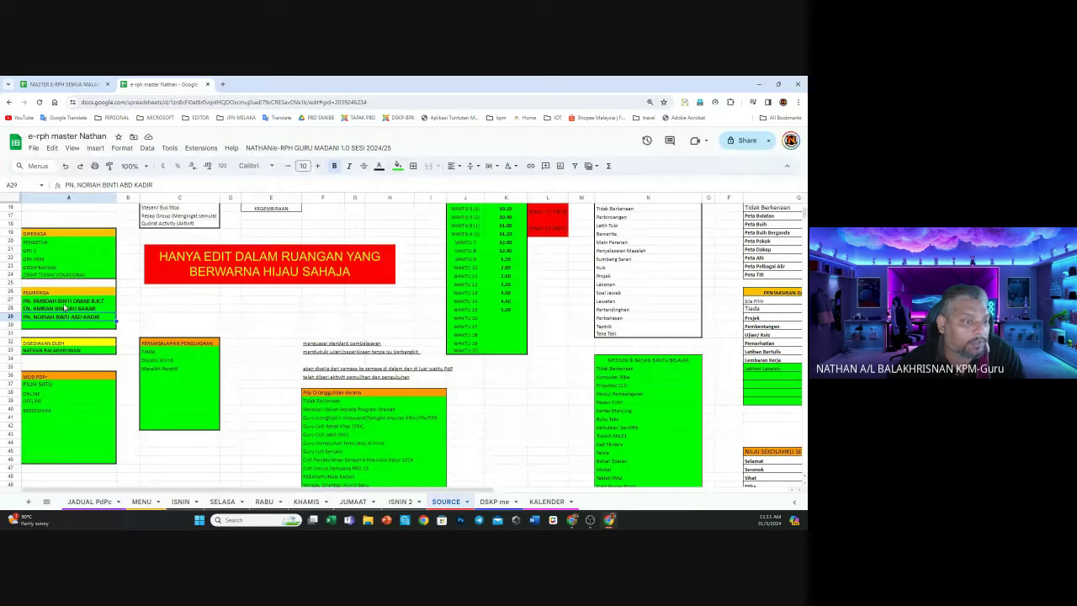
drag(66, 300, 67, 326)
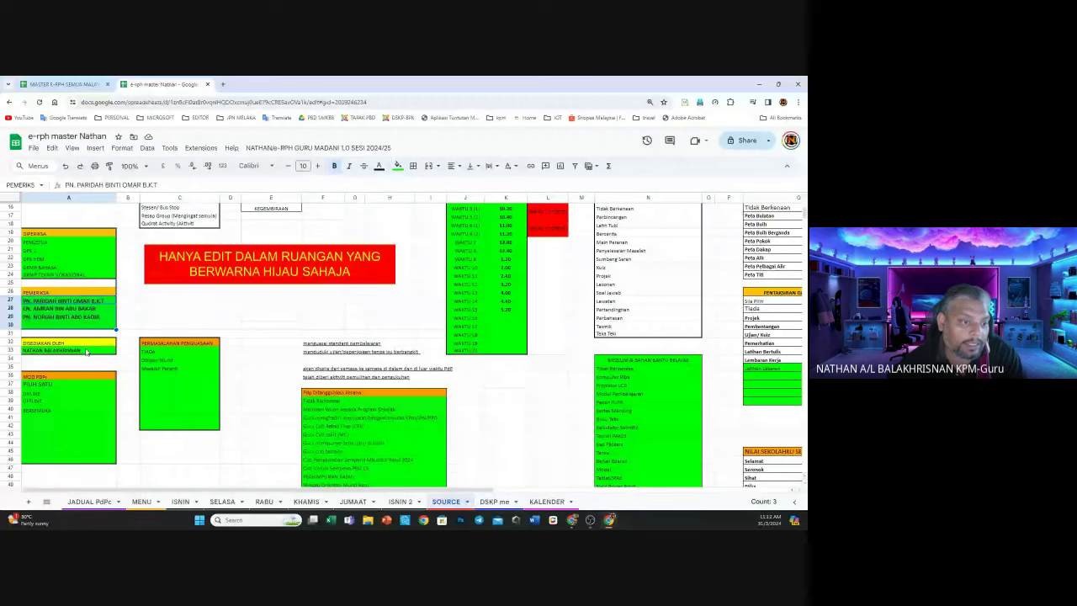
click(85, 351)
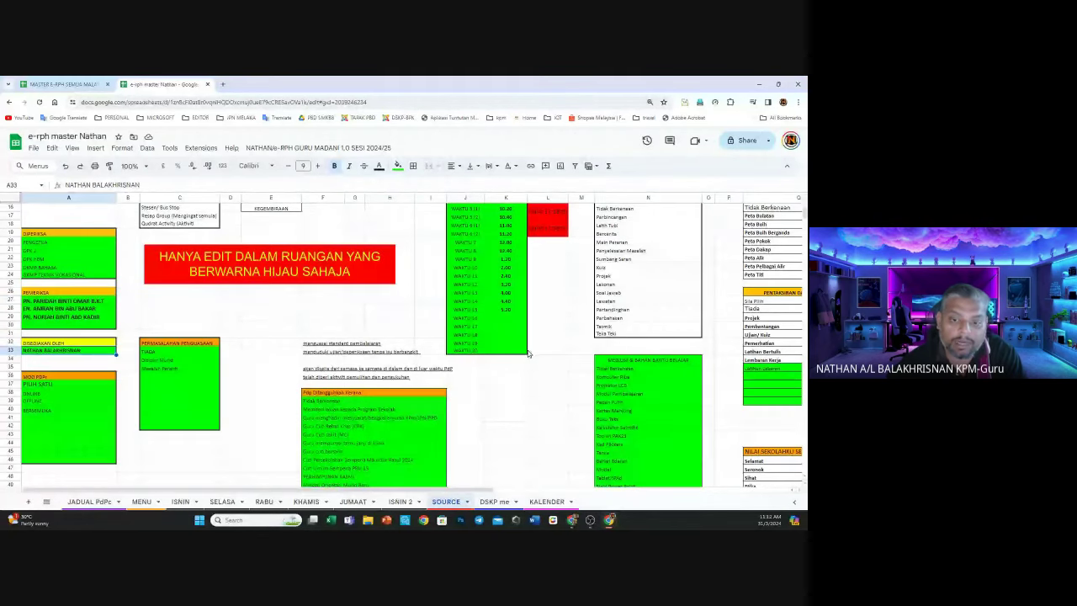
scroll(538, 354, down, 10)
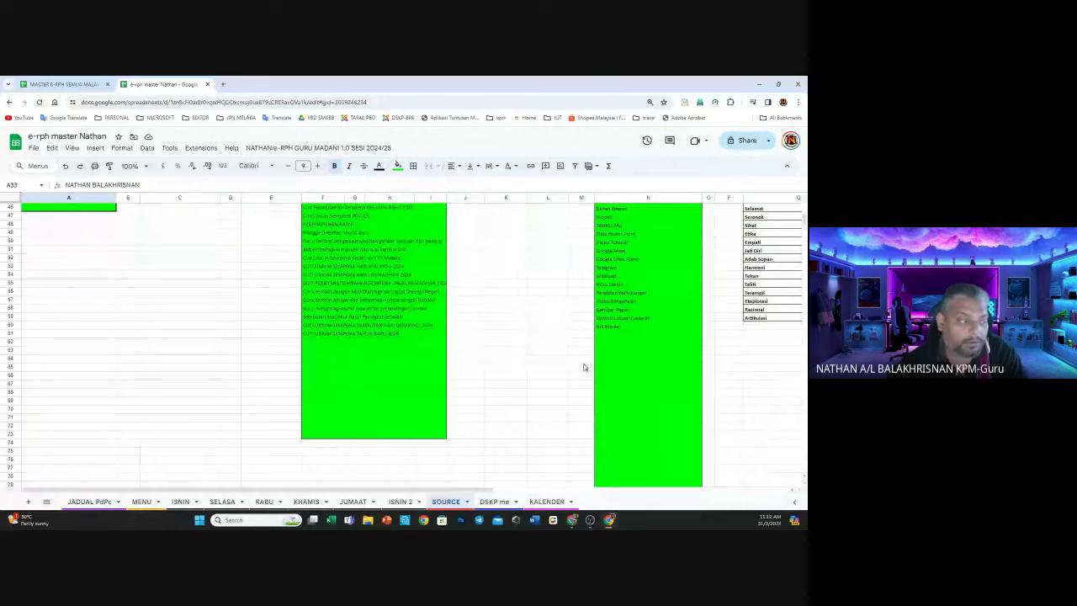
scroll(583, 366, up, 7)
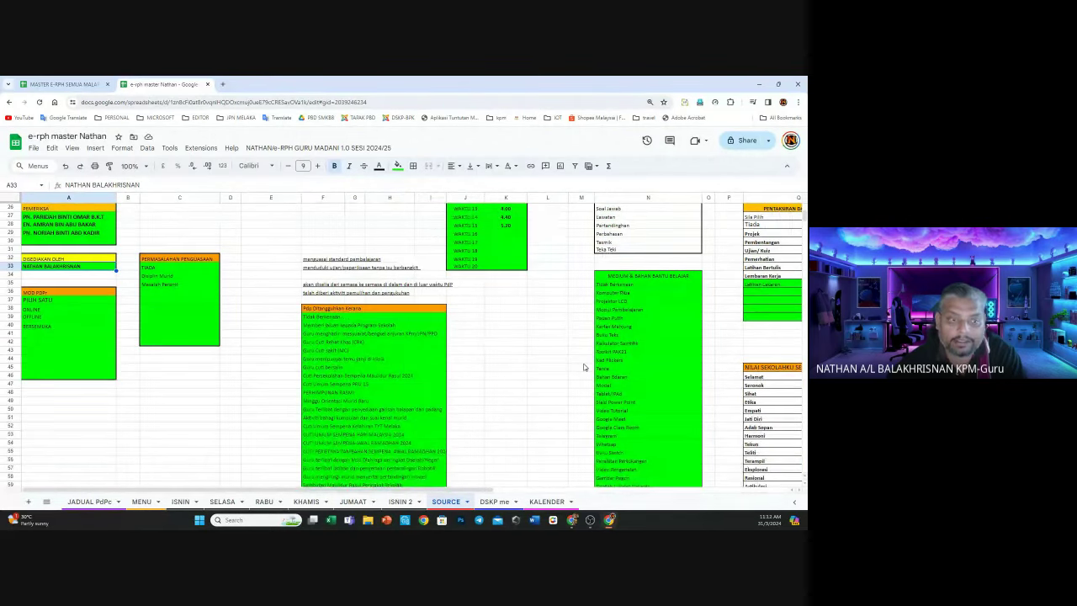
scroll(584, 366, up, 2)
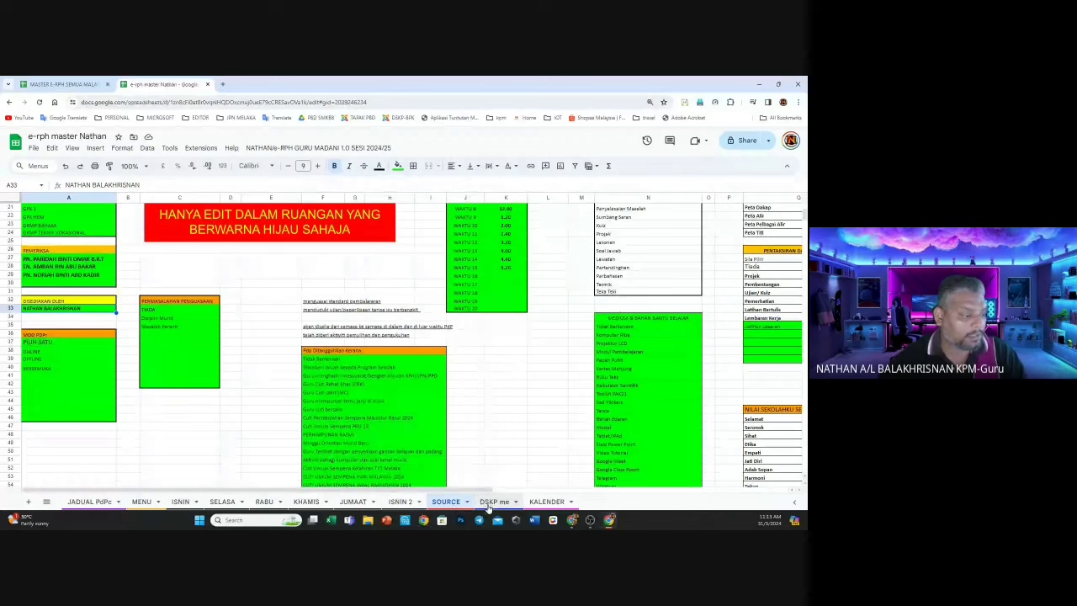
On the DSKP me sheet, tick Select all in the SUBJEK column's filter values
click(492, 501)
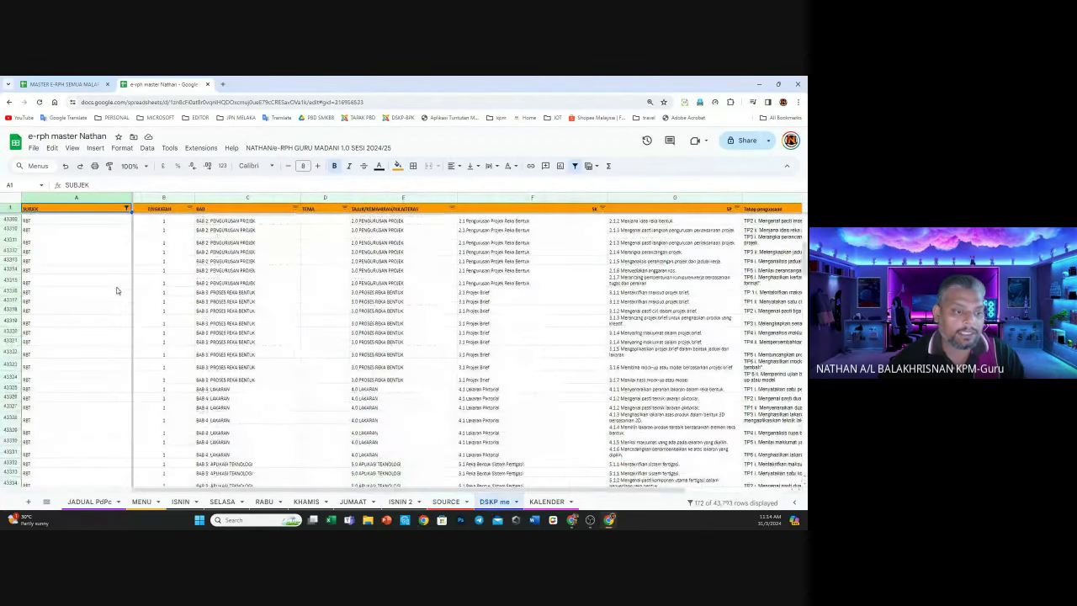
click(131, 313)
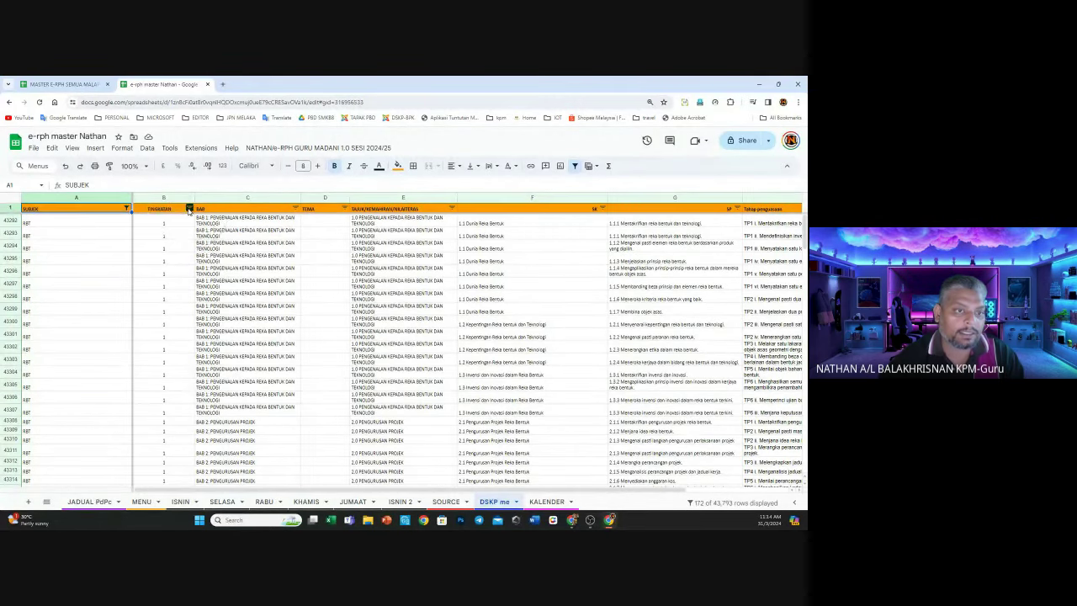
click(126, 209)
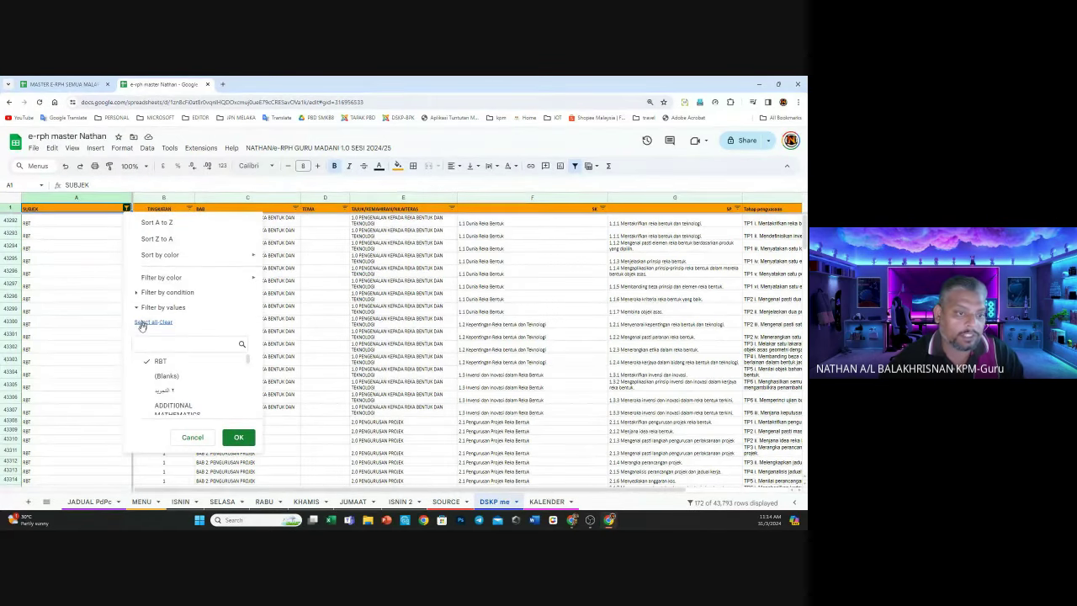
click(126, 209)
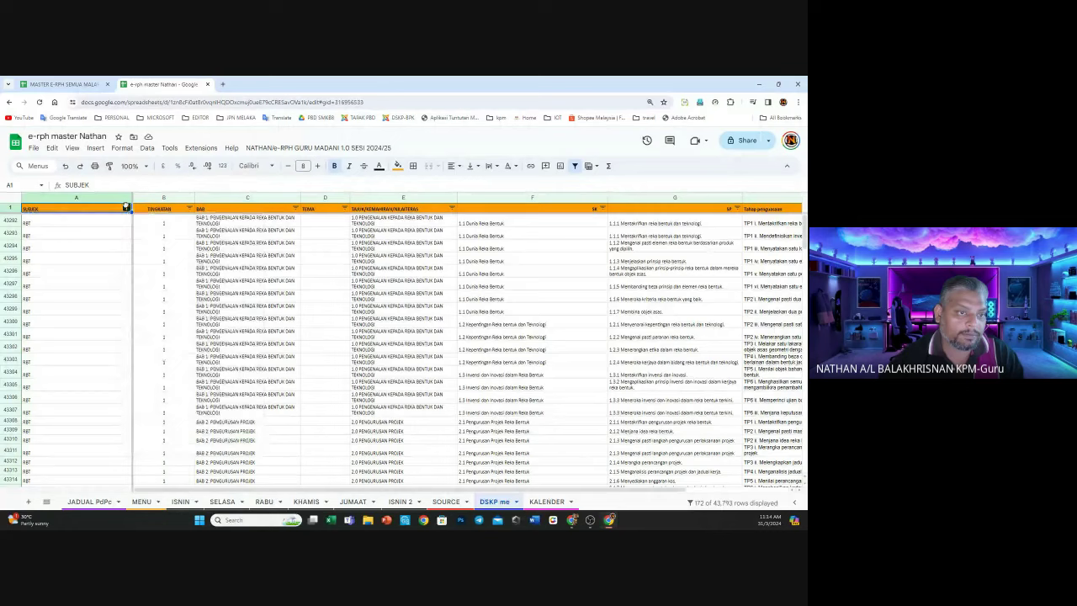
click(127, 209)
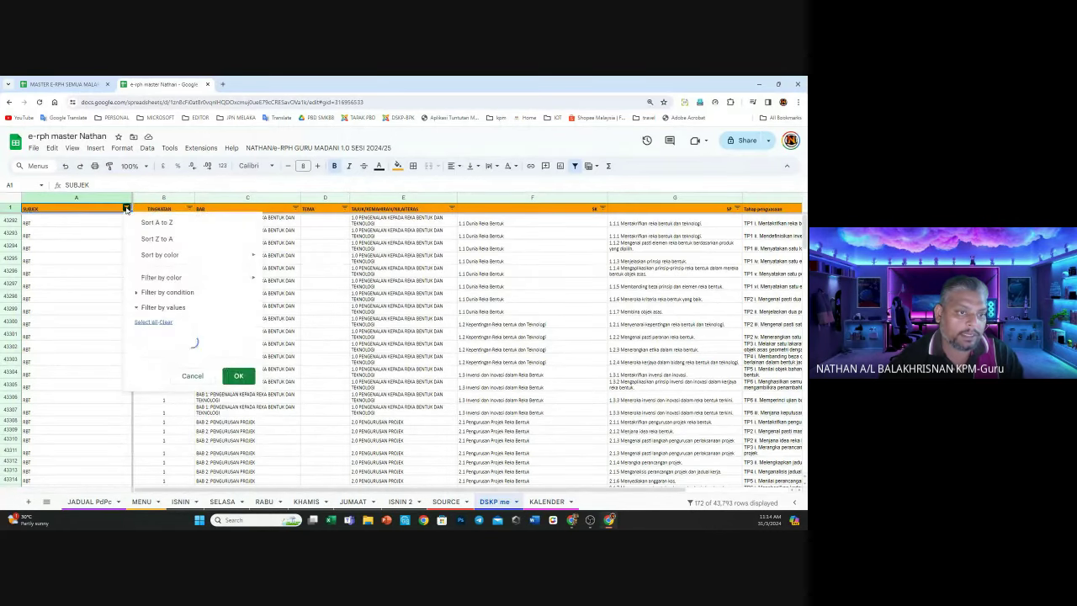
click(145, 325)
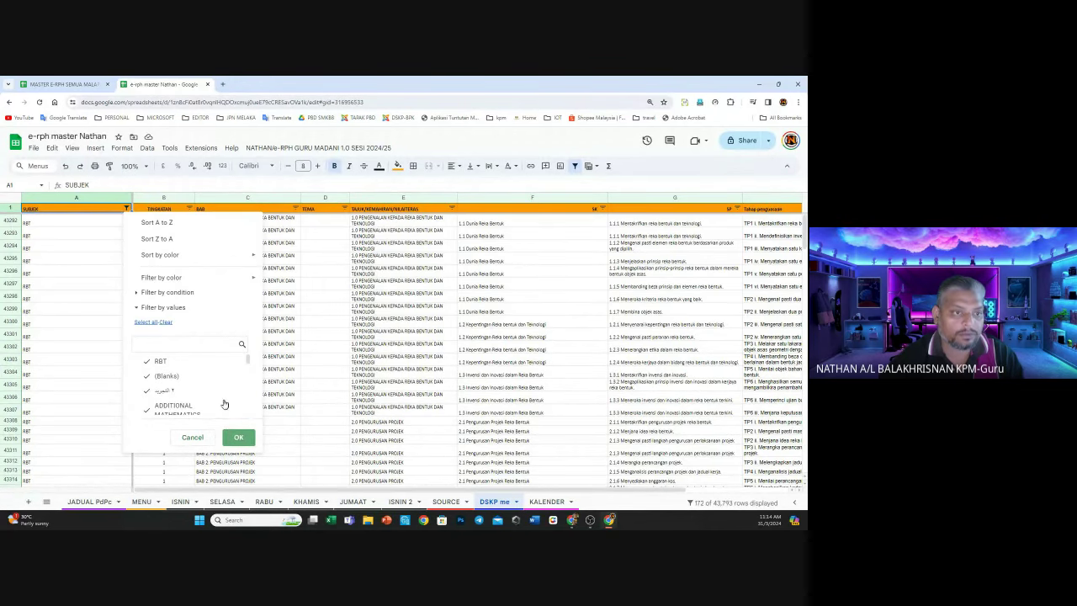
Apply the Select all SUBJEK filter so GPM, KVS PEMBUATAN PASTRI and other subjects reappear
click(291, 339)
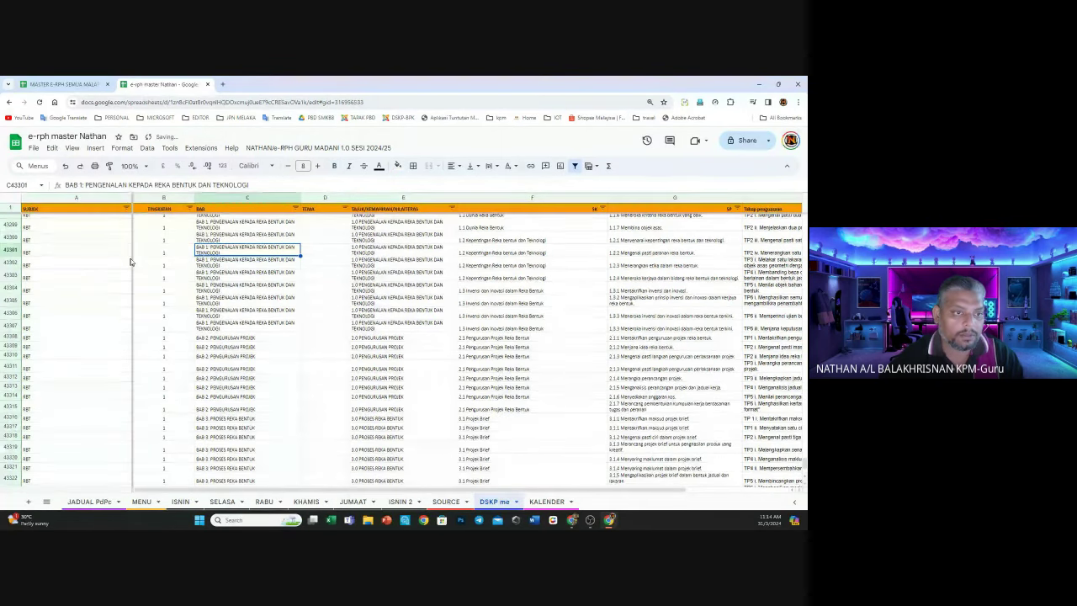
scroll(130, 260, up, 3)
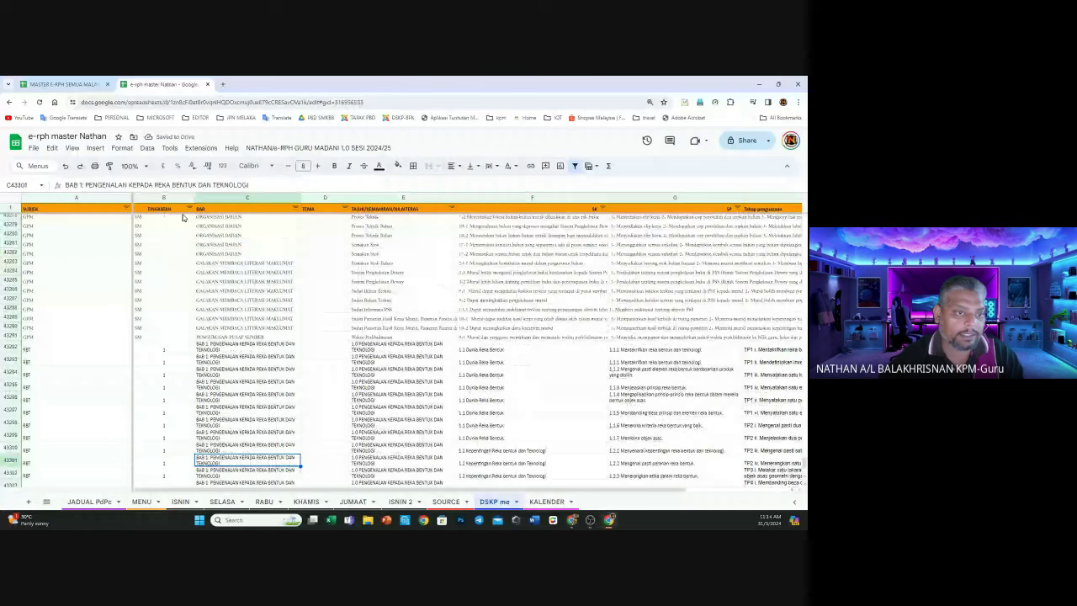
scroll(225, 278, up, 3)
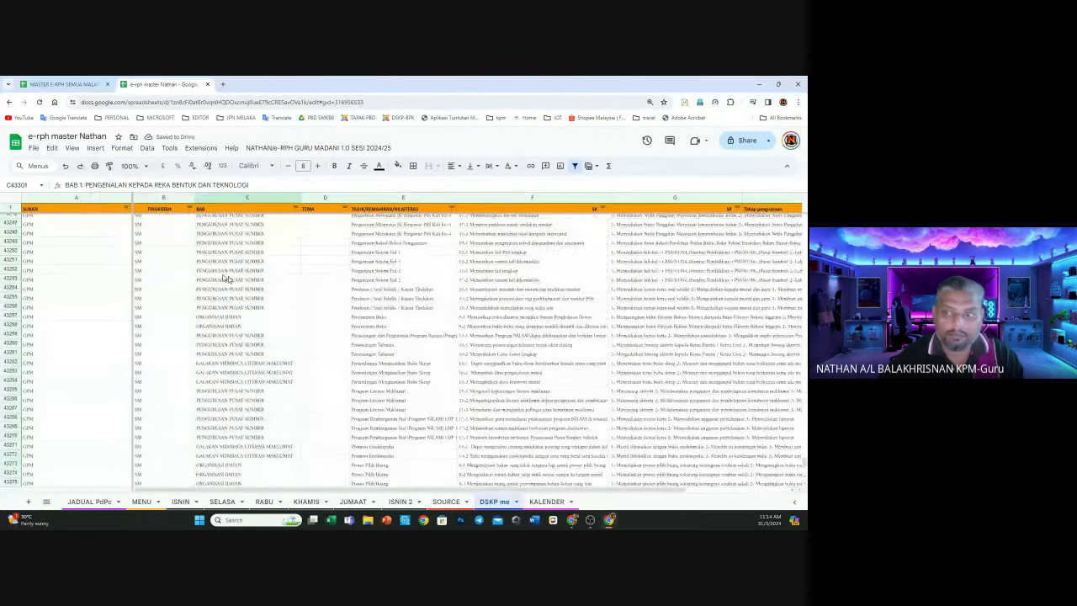
scroll(139, 267, up, 5)
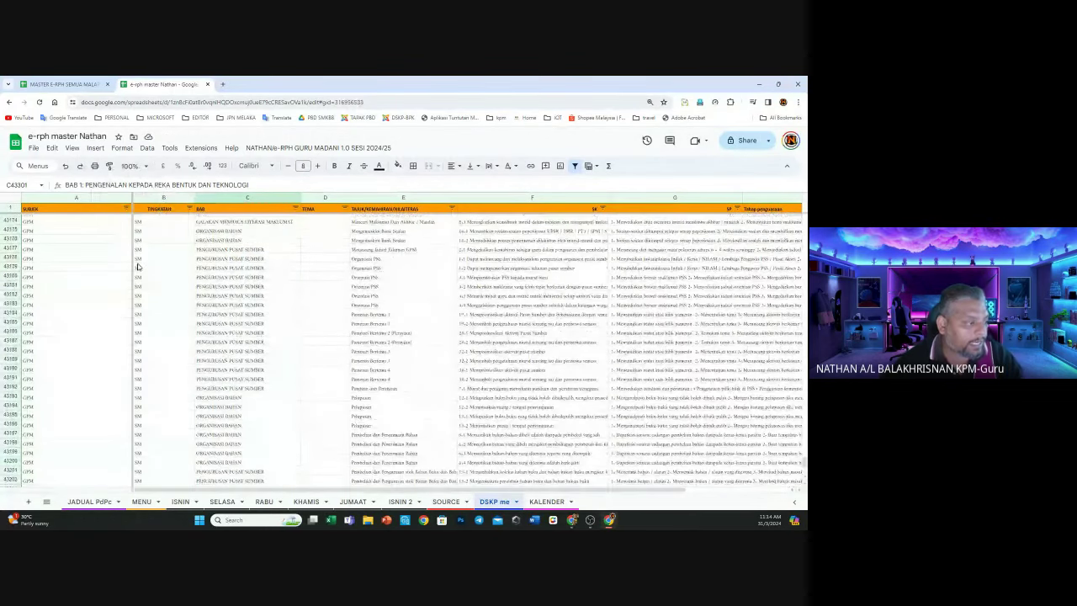
scroll(138, 267, up, 15)
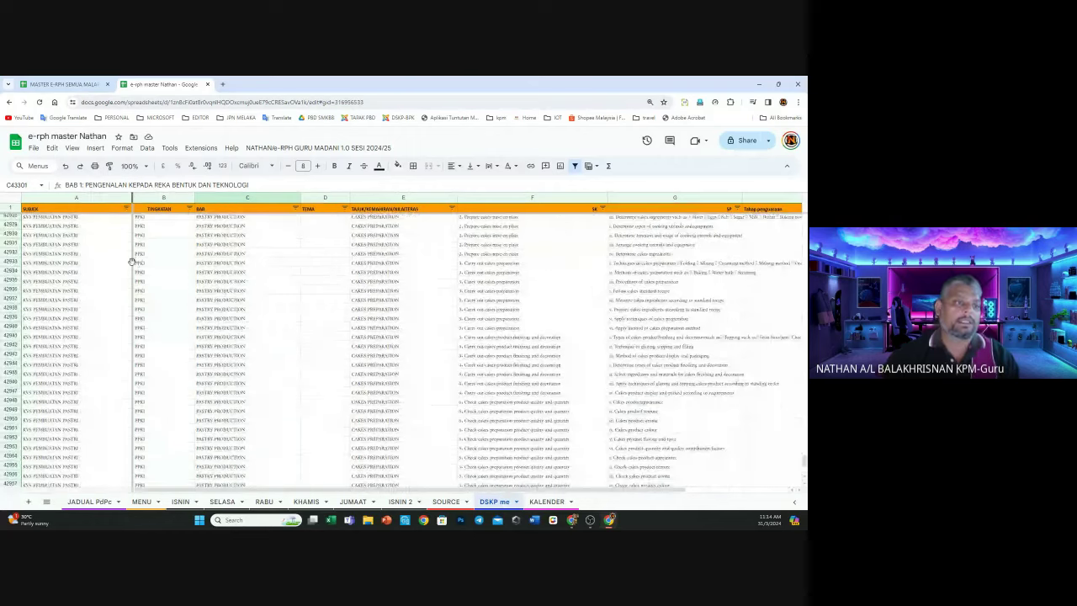
scroll(133, 252, up, 1)
Clear the SUBJEK filter, search and tick RBT, PENDIDIKAN JASMANI, SEJARAH and BAHASA MELAYU, and apply
click(126, 209)
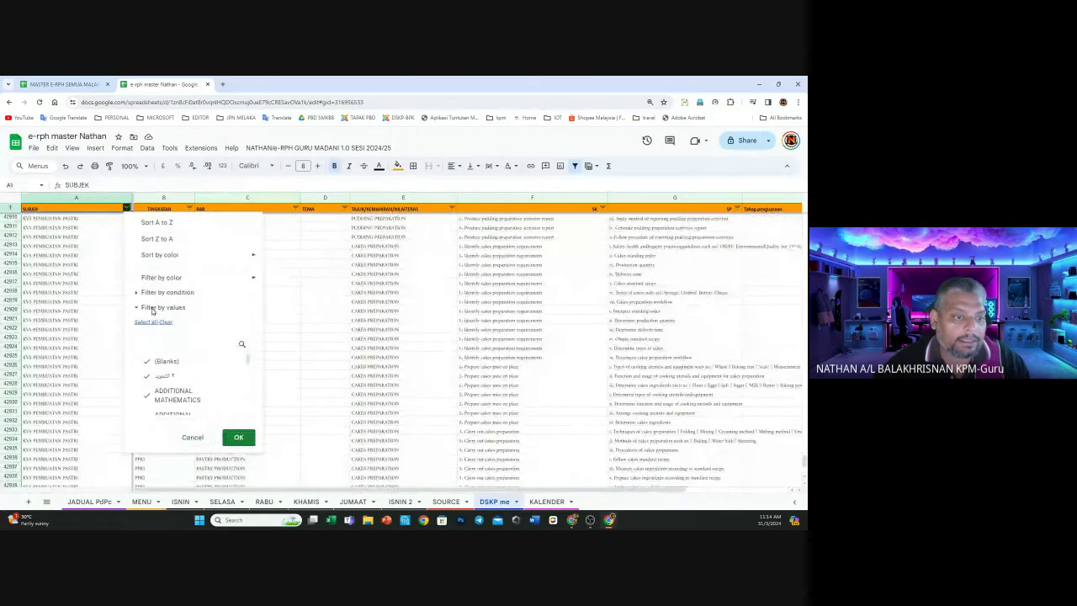
click(113, 236)
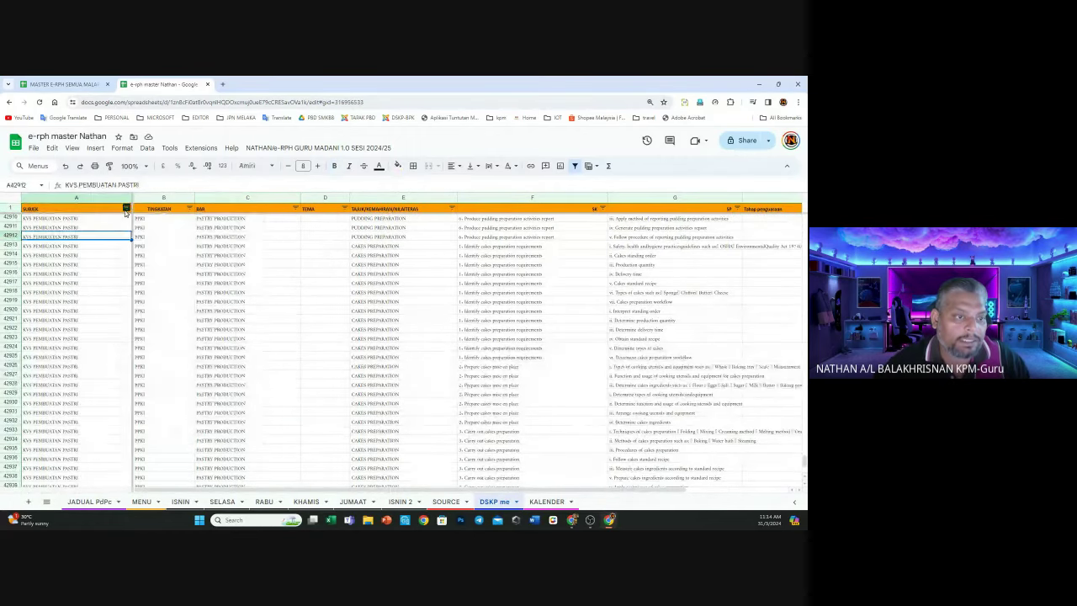
click(126, 209)
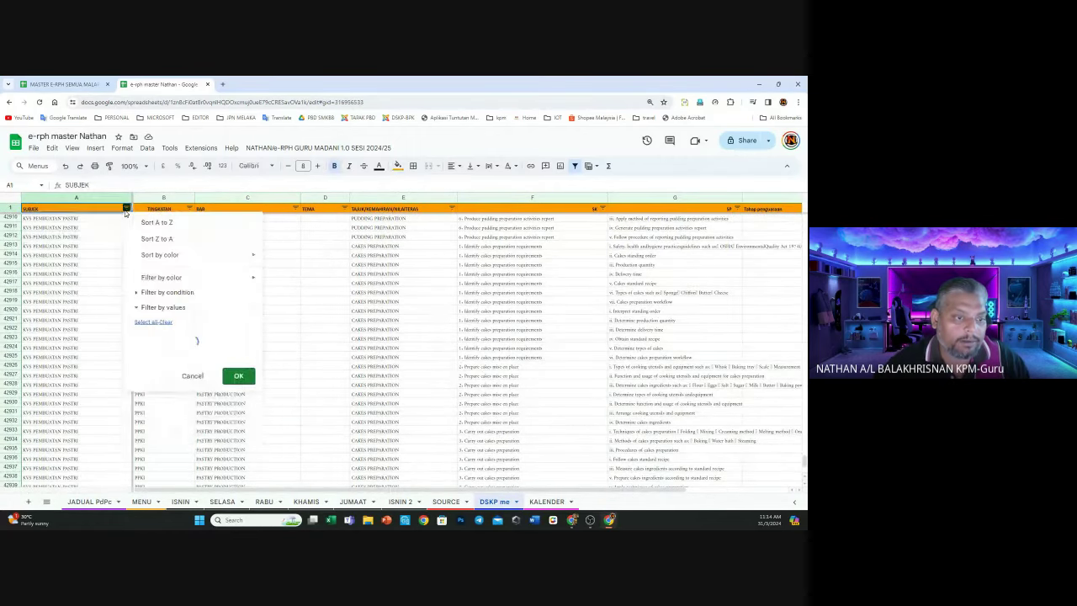
click(168, 324)
click(168, 325)
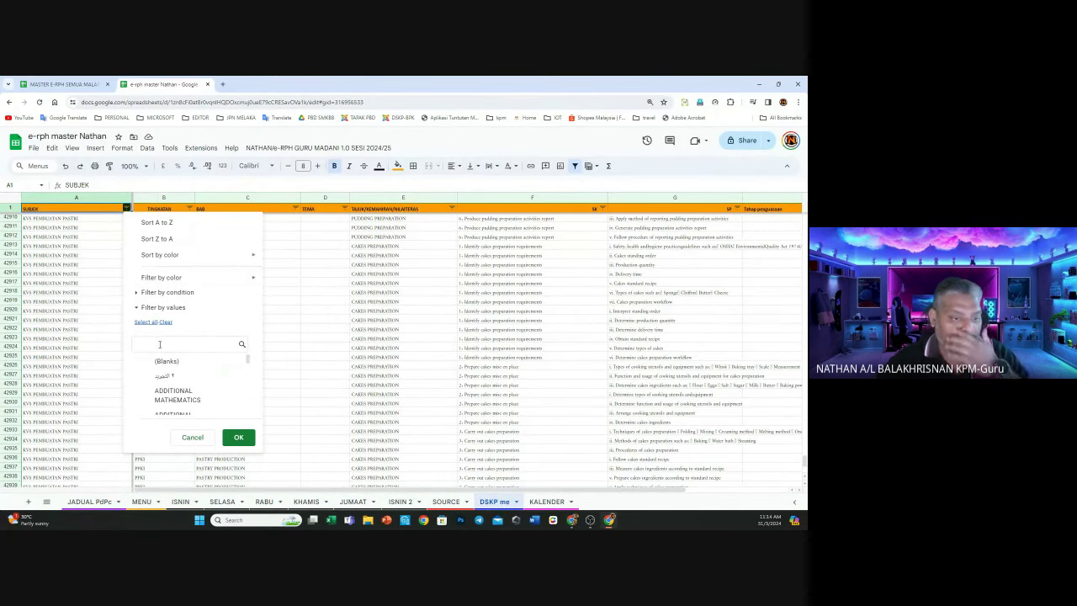
text(RBT)
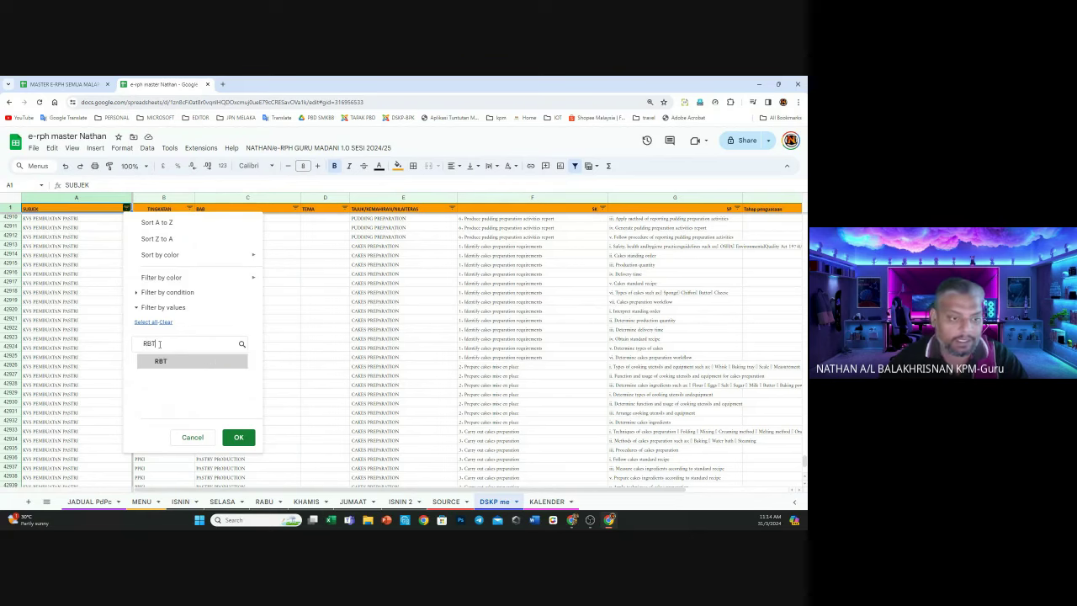
click(167, 364)
drag(160, 344, 139, 341)
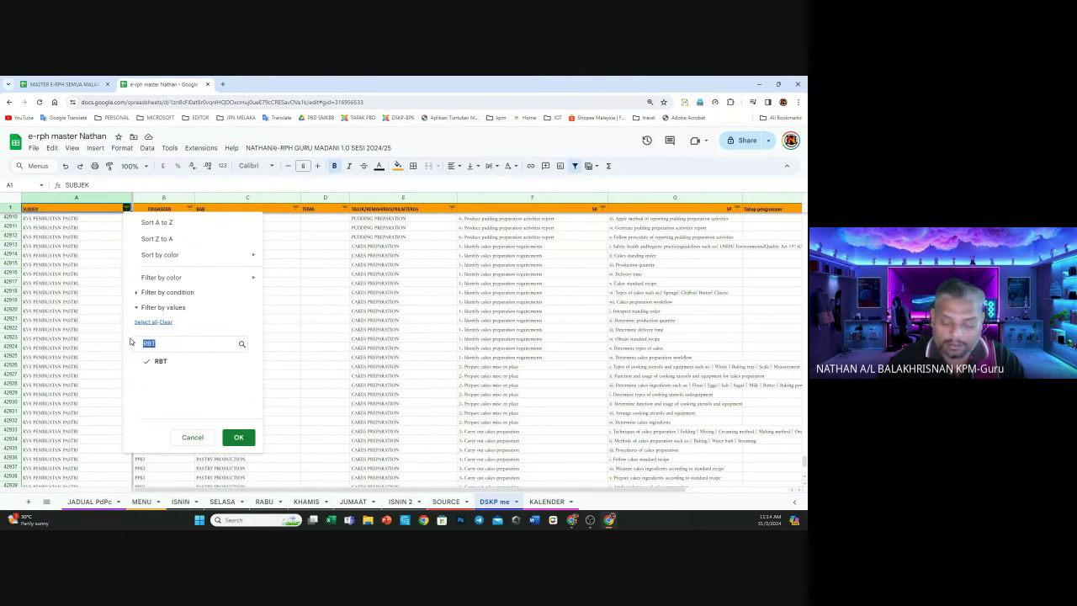
text(P)
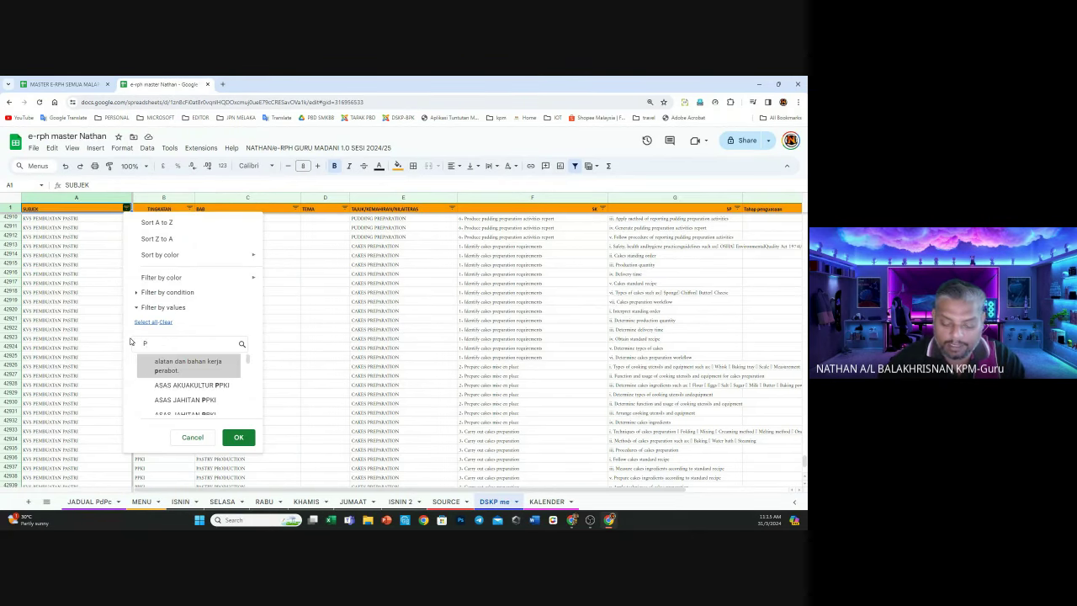
text(ENDIDI)
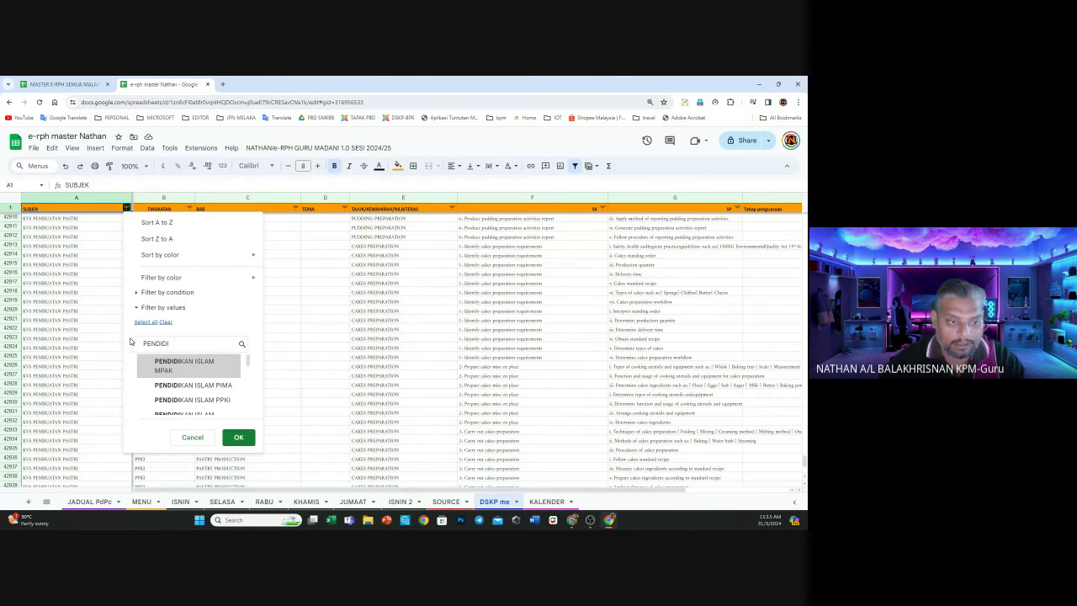
text(KAN JAS)
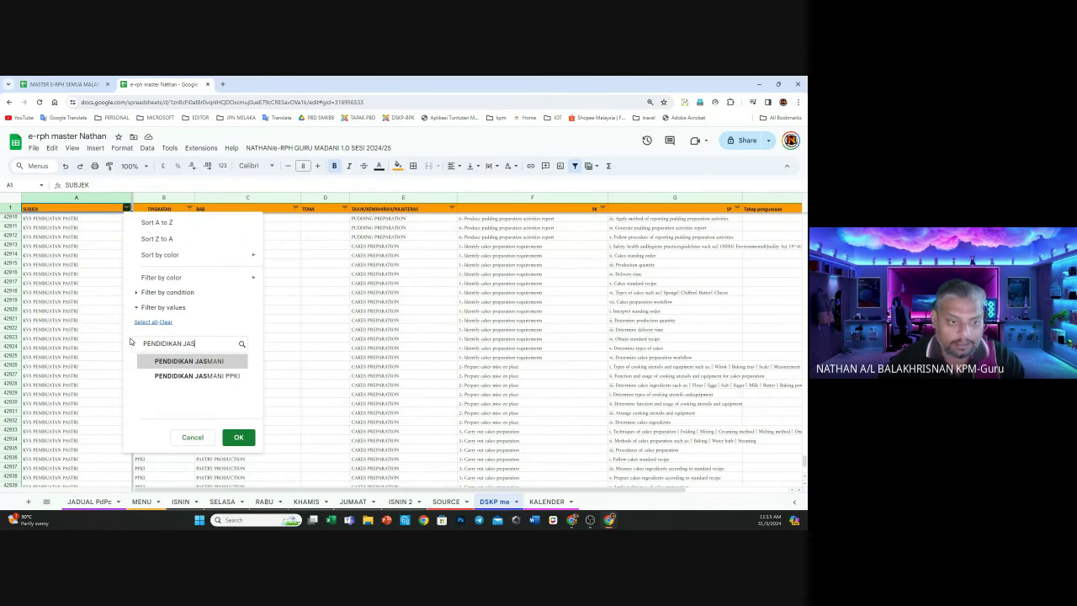
click(138, 360)
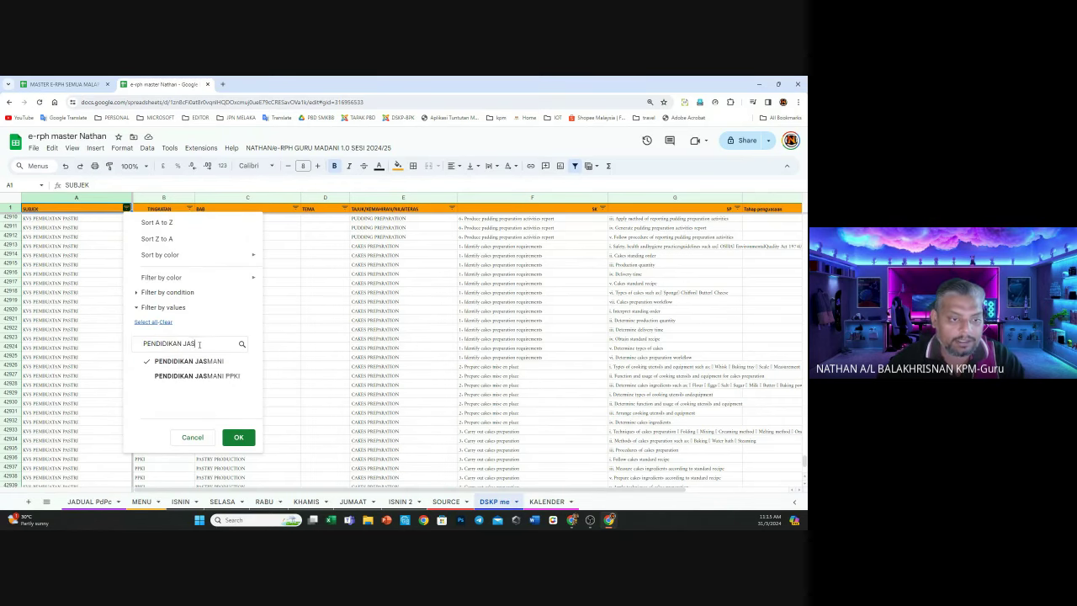
drag(199, 344, 129, 344)
text(SEJARAH)
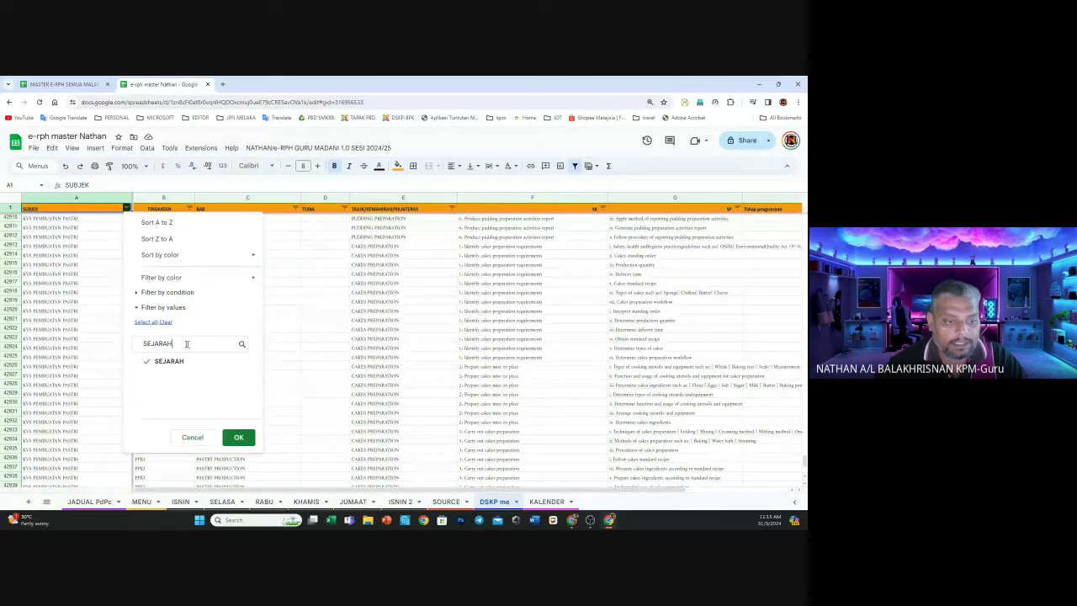
drag(187, 343, 120, 340)
text(BAHA)
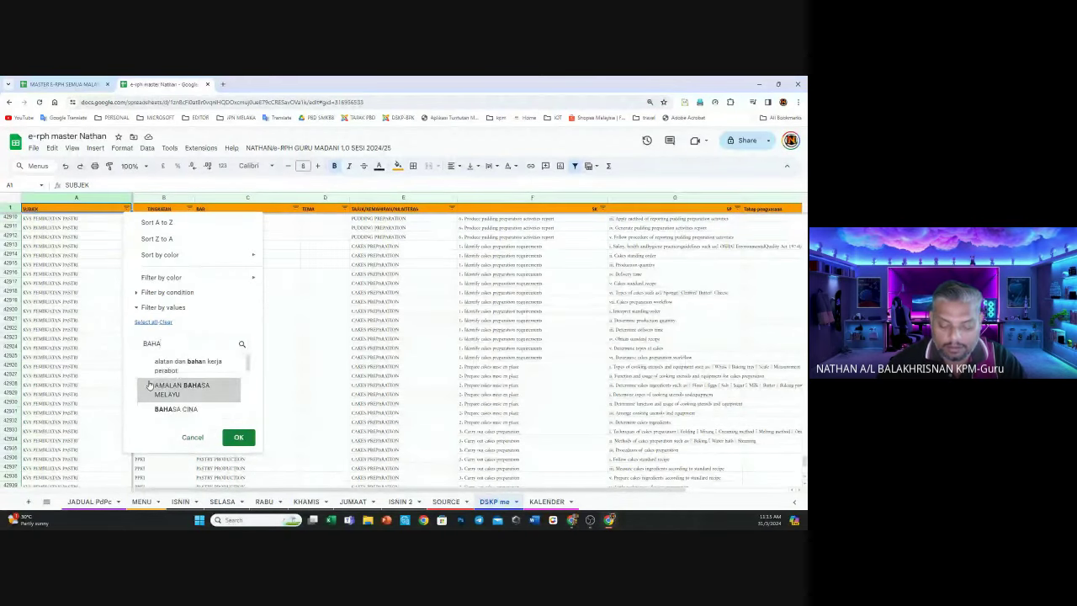
text(SA)
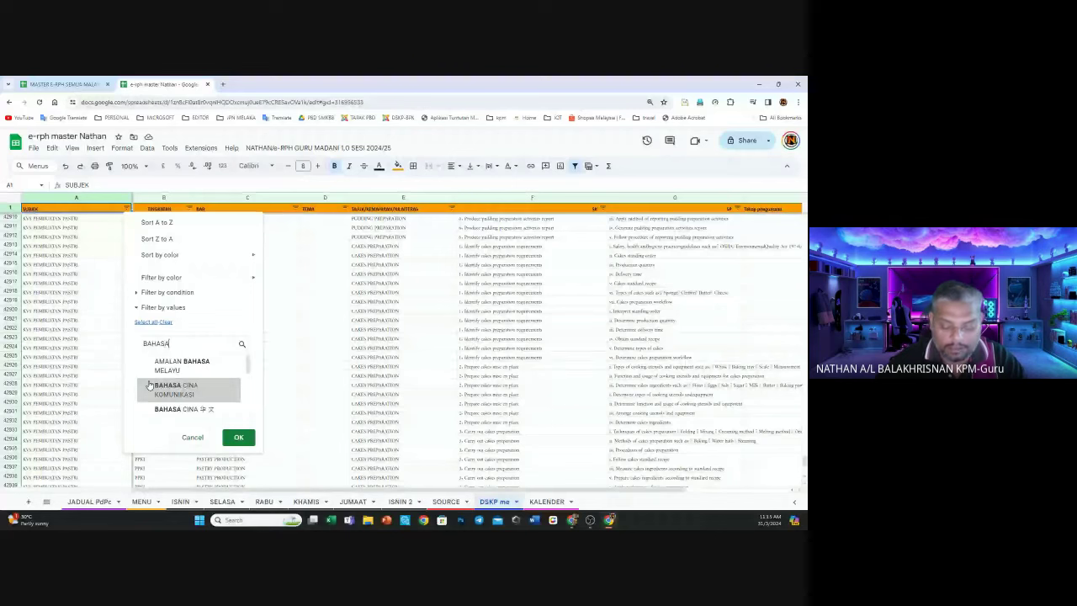
text( MELAYU)
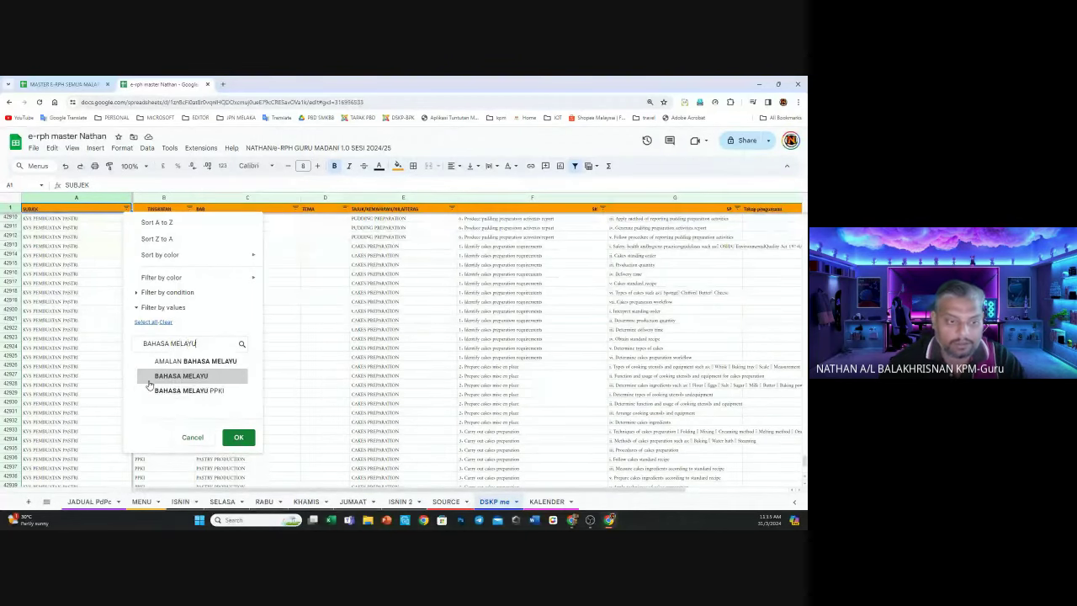
click(240, 437)
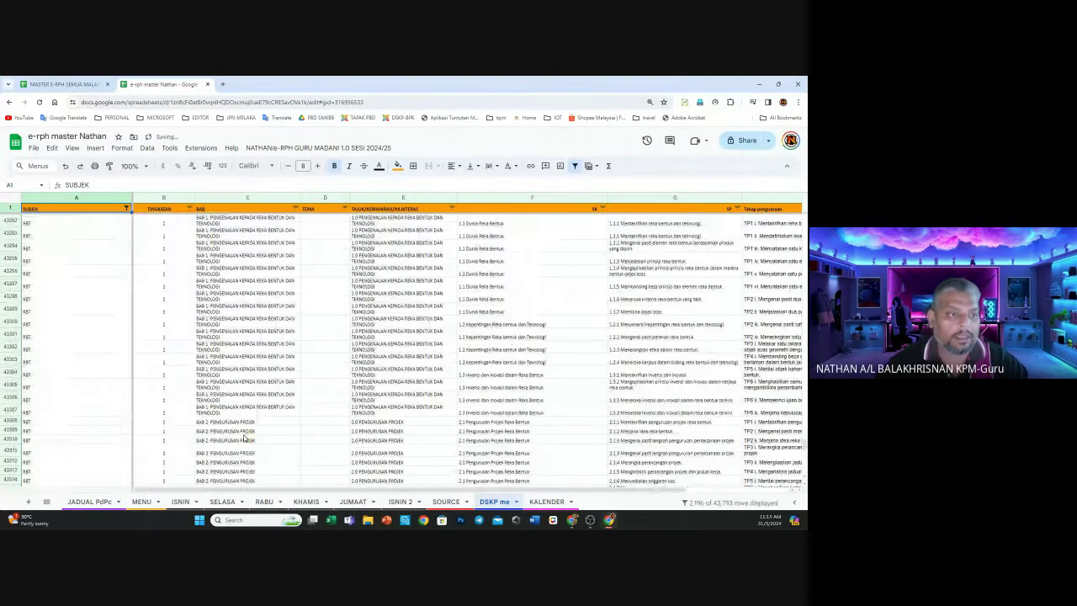
Reapply the SUBJEK filter with BAHASA MELAYU included, then open the TINGKATAN filter
click(126, 210)
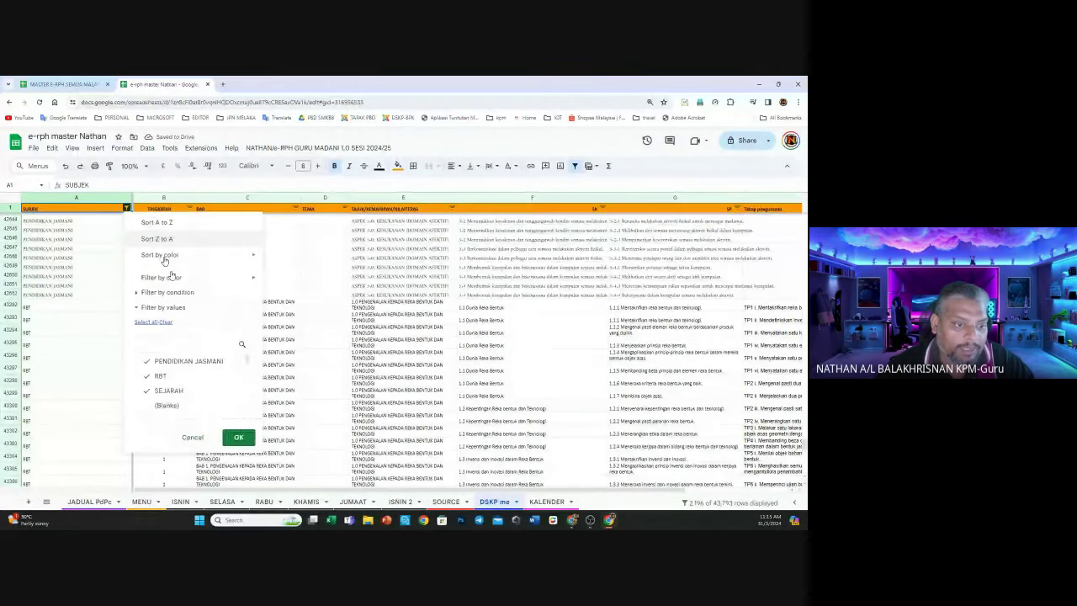
scroll(185, 374, up, 5)
scroll(190, 376, down, 5)
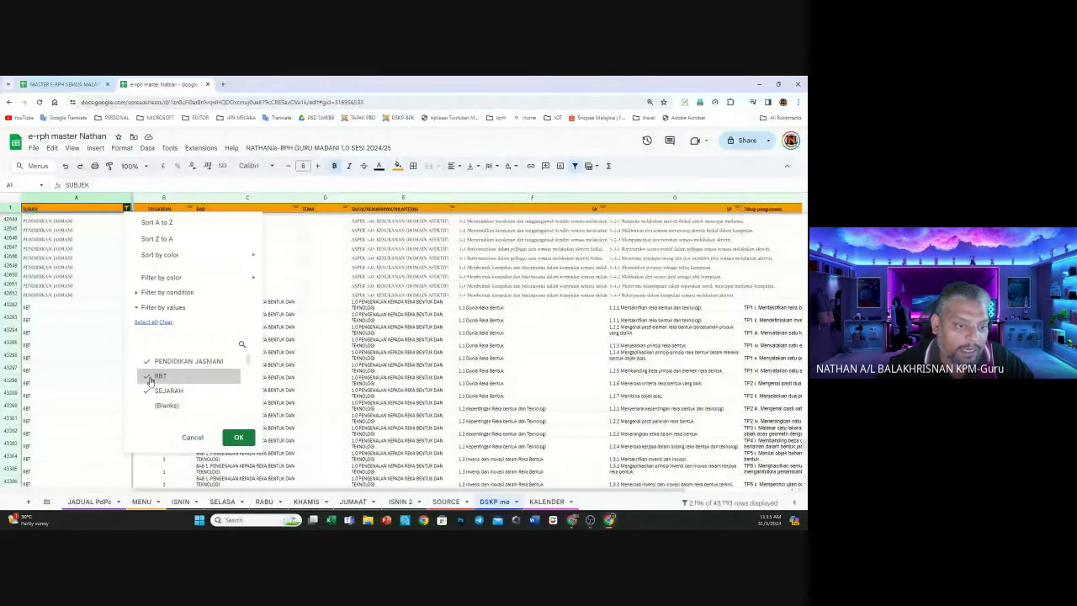
scroll(154, 385, up, 2)
scroll(154, 383, down, 2)
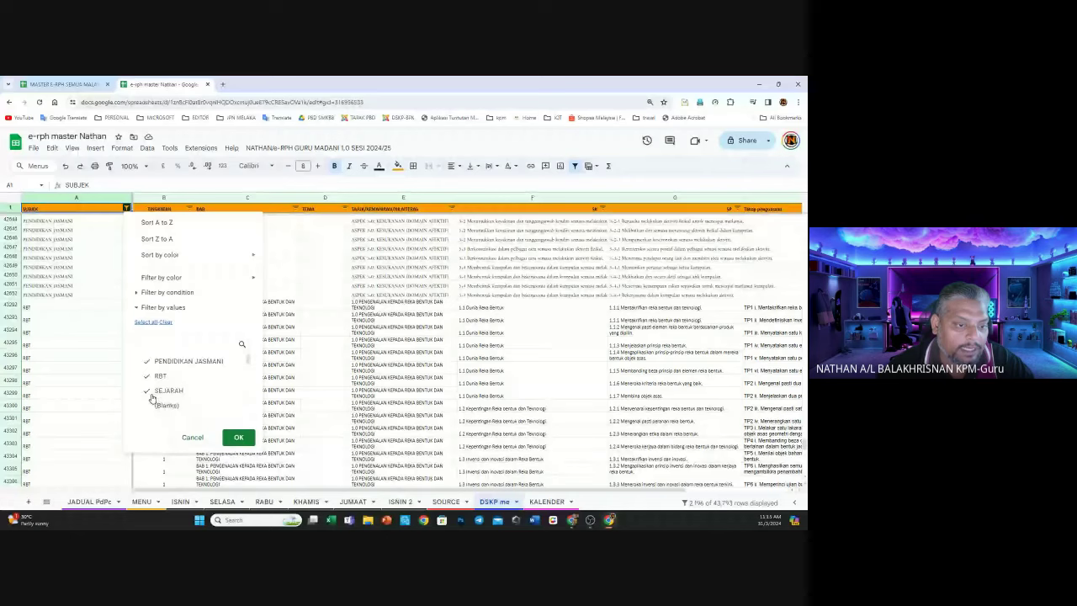
click(155, 344)
text(BAHASA ME)
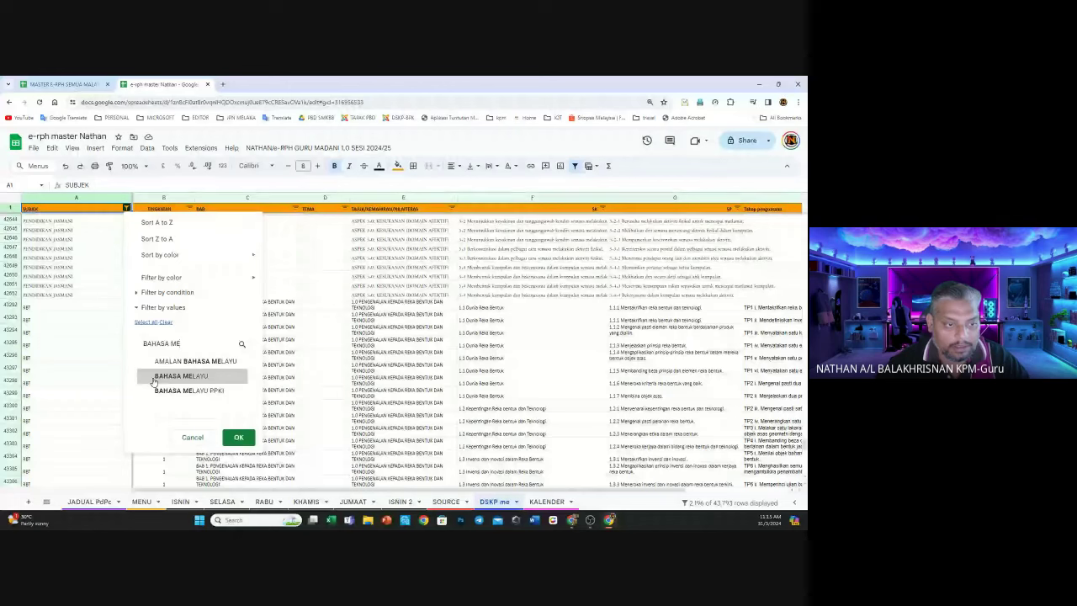
click(239, 436)
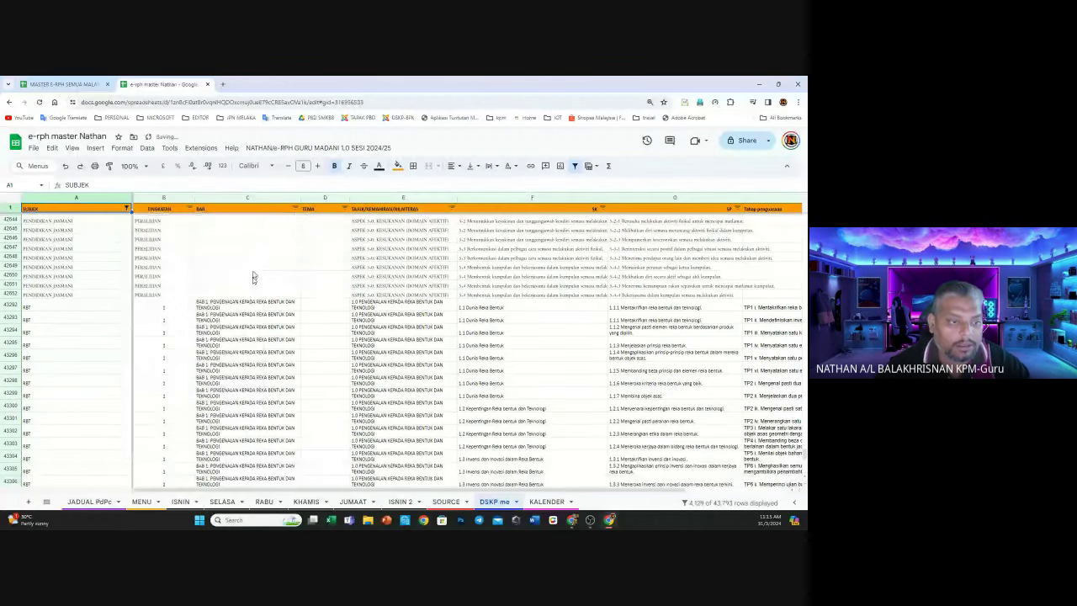
scroll(121, 299, up, 10)
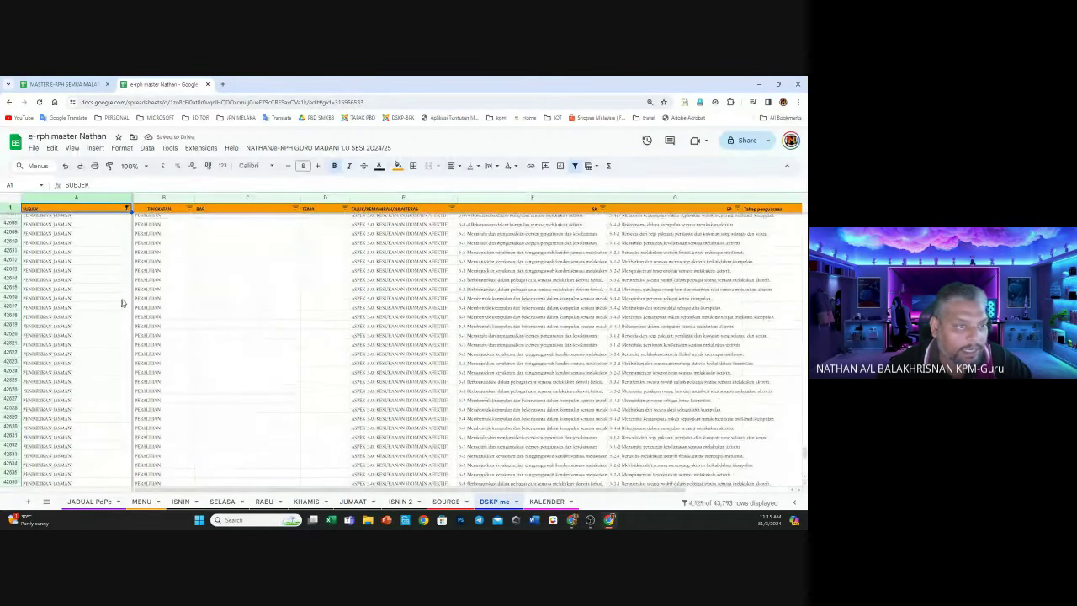
scroll(126, 269, down, 5)
scroll(130, 242, down, 5)
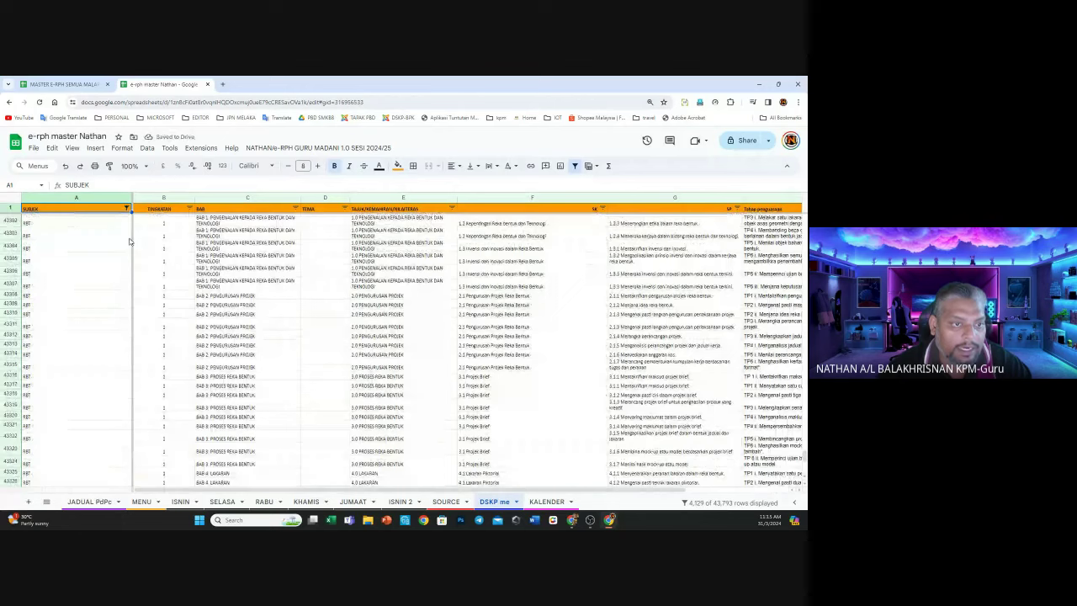
scroll(129, 242, up, 6)
click(193, 209)
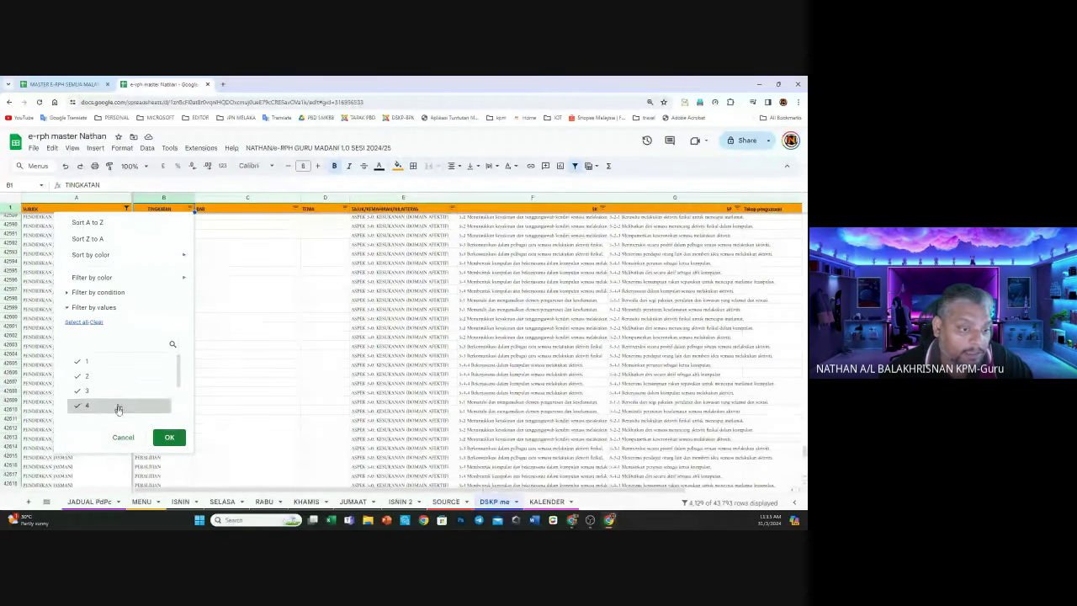
Untick Tingkatan 4, 5, 6 and PERALIHAN so only Tingkatan 1–3 rows remain
scroll(175, 375, down, 2)
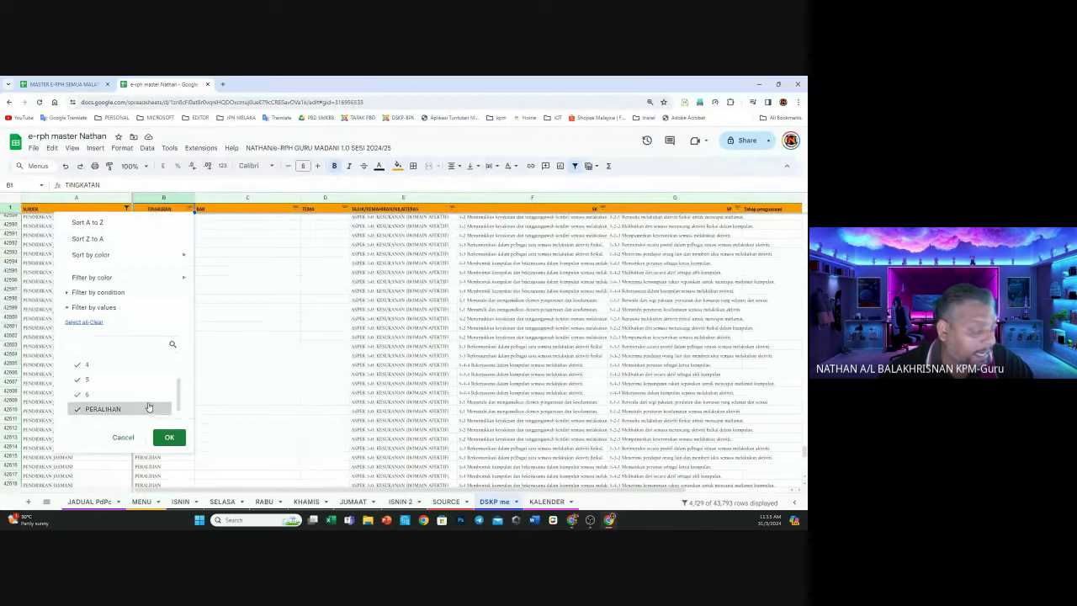
scroll(148, 402, up, 1)
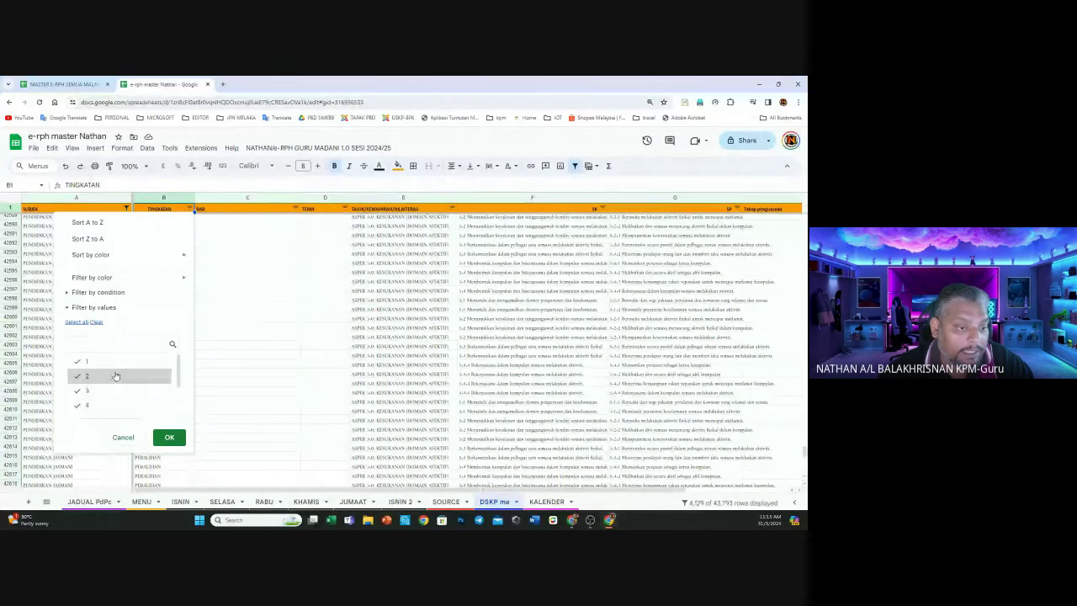
scroll(115, 366, up, 2)
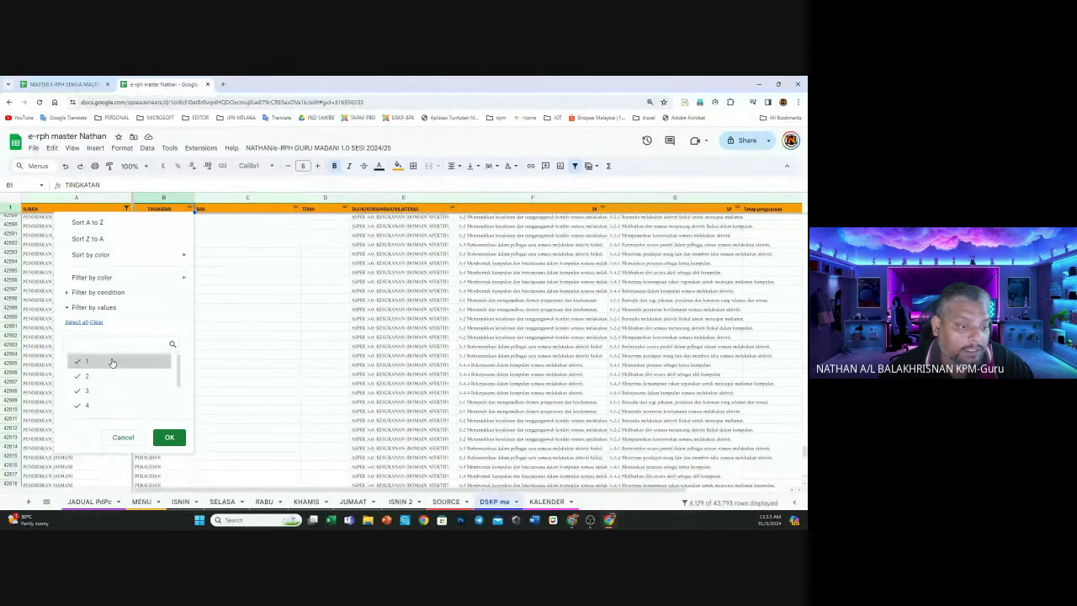
scroll(115, 366, down, 2)
click(116, 361)
click(116, 375)
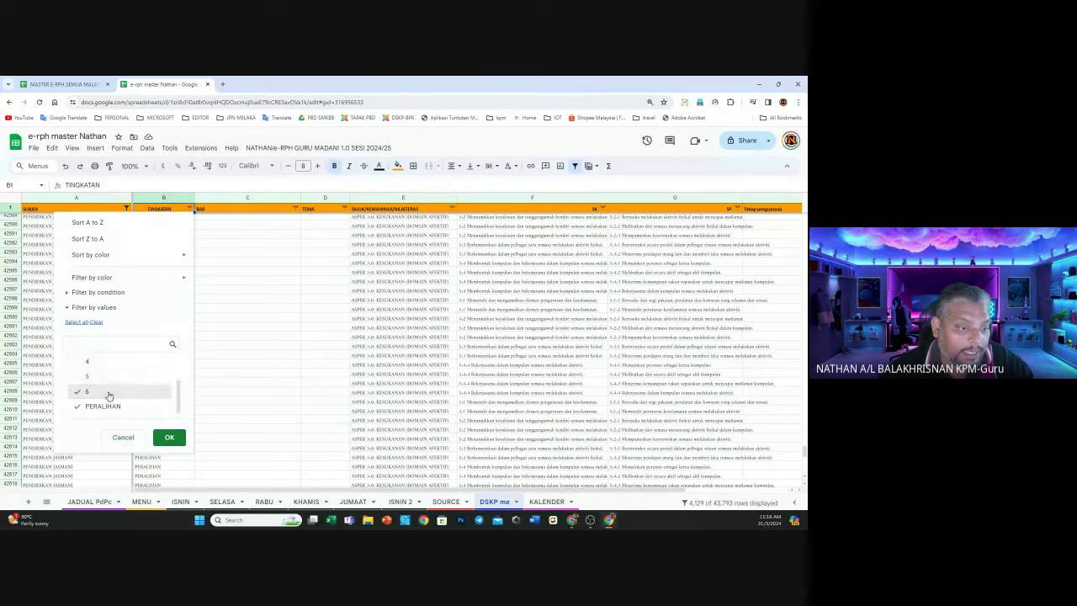
click(107, 391)
click(111, 407)
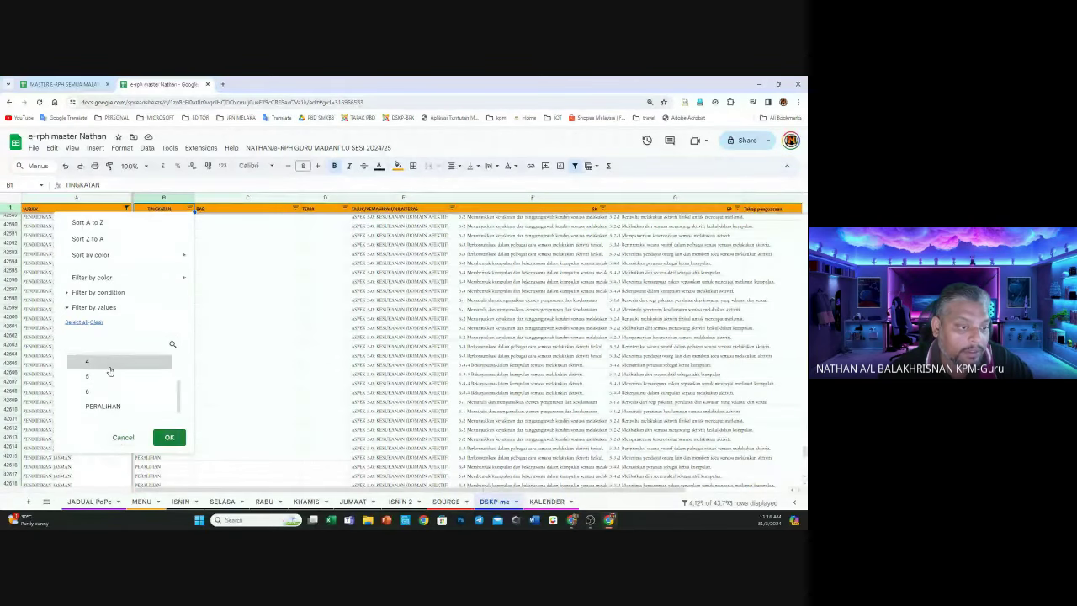
click(167, 442)
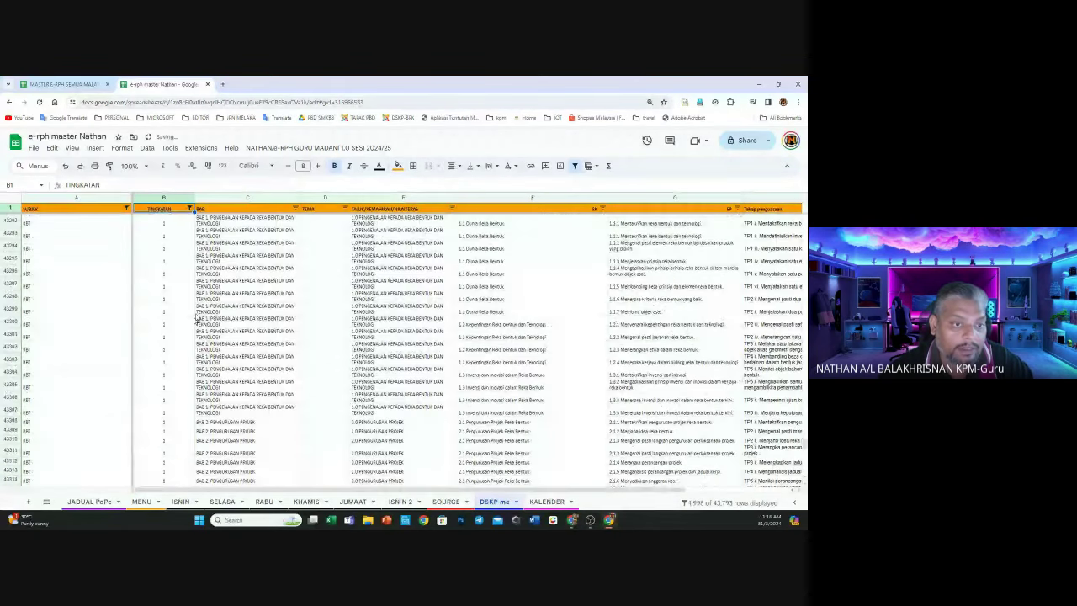
Scroll through the filtered Tingkatan 1–3 rows and return to the ISNIN lesson-plan sheet
scroll(202, 307, up, 15)
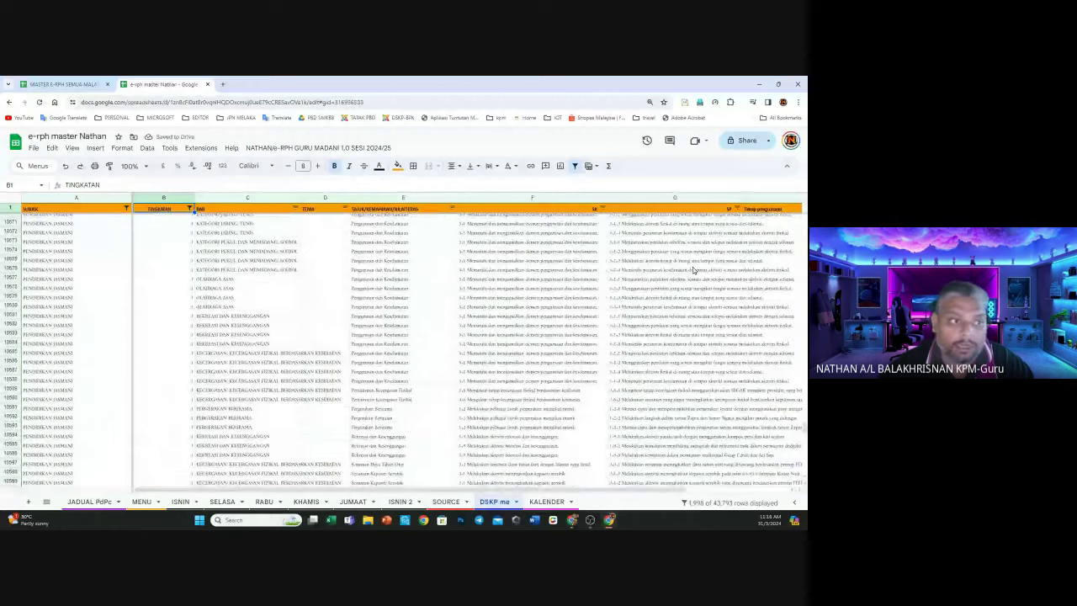
scroll(210, 295, up, 10)
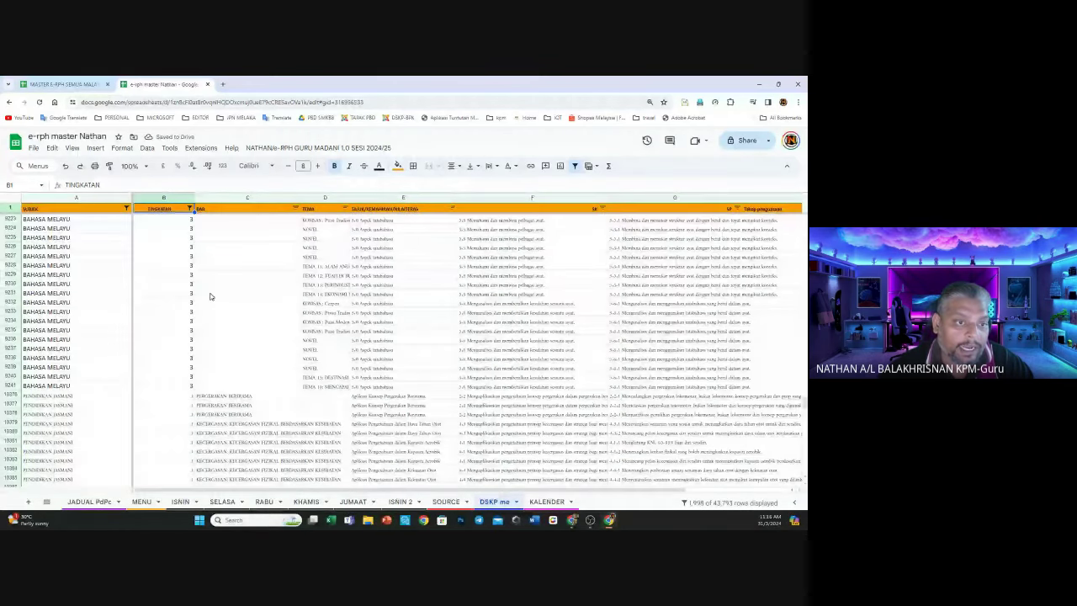
scroll(218, 284, down, 12)
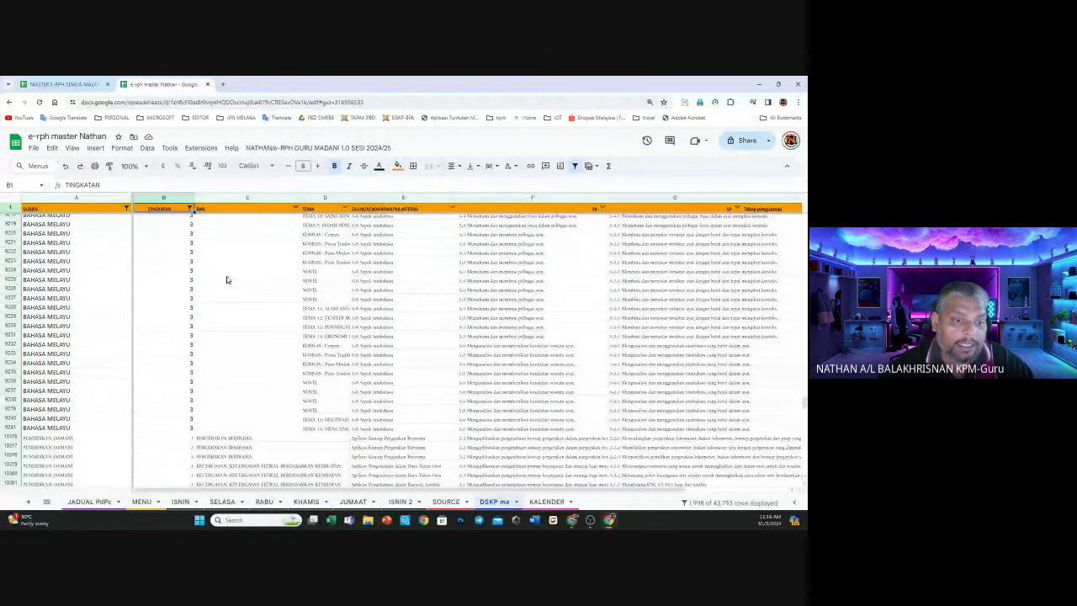
scroll(227, 281, down, 5)
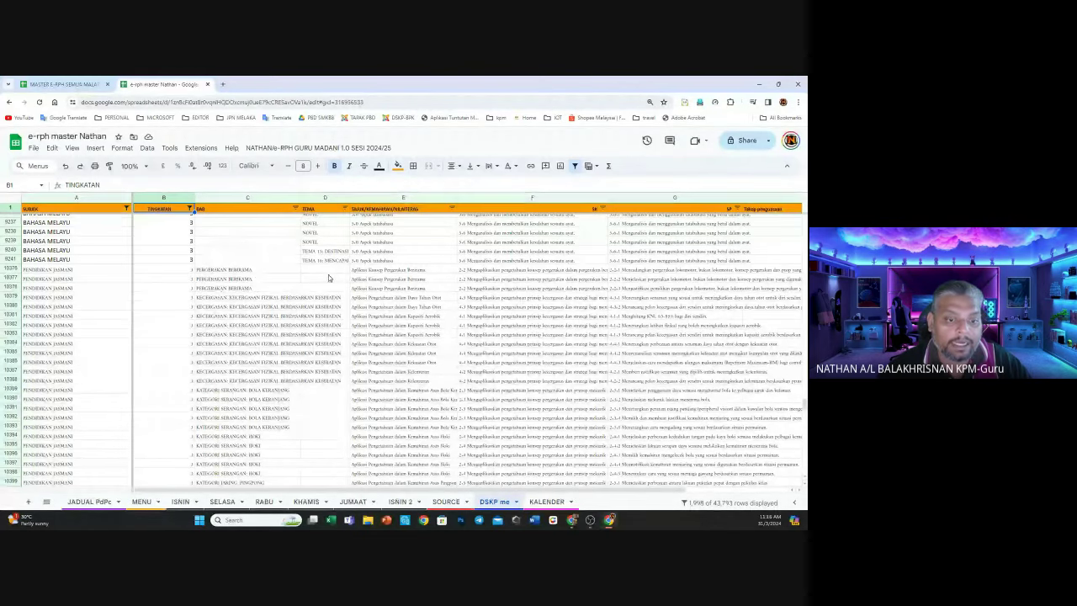
scroll(330, 284, down, 10)
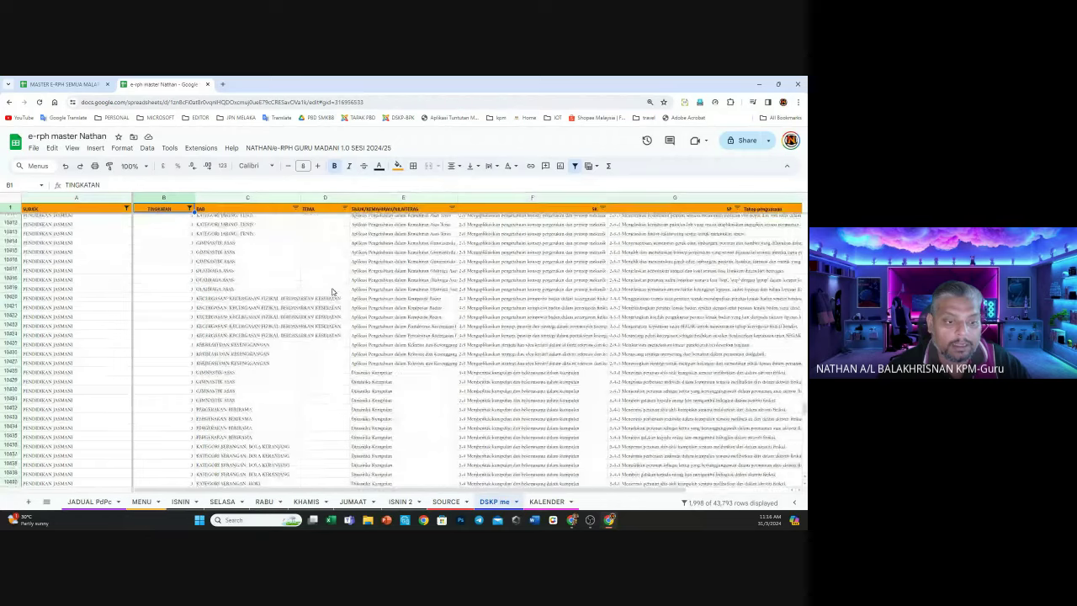
scroll(332, 292, down, 5)
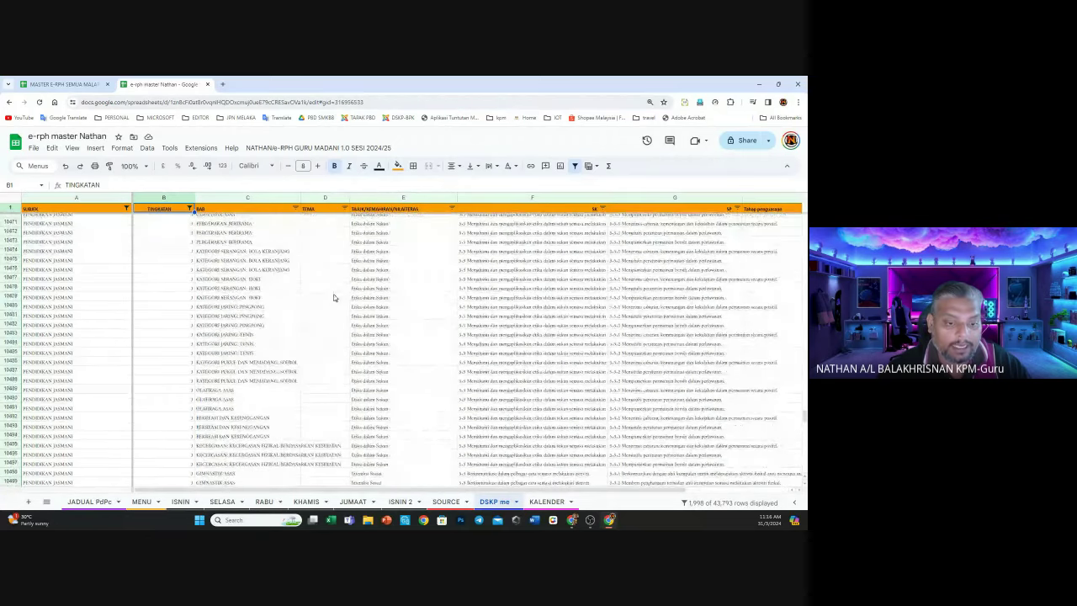
scroll(333, 295, down, 5)
scroll(336, 296, down, 15)
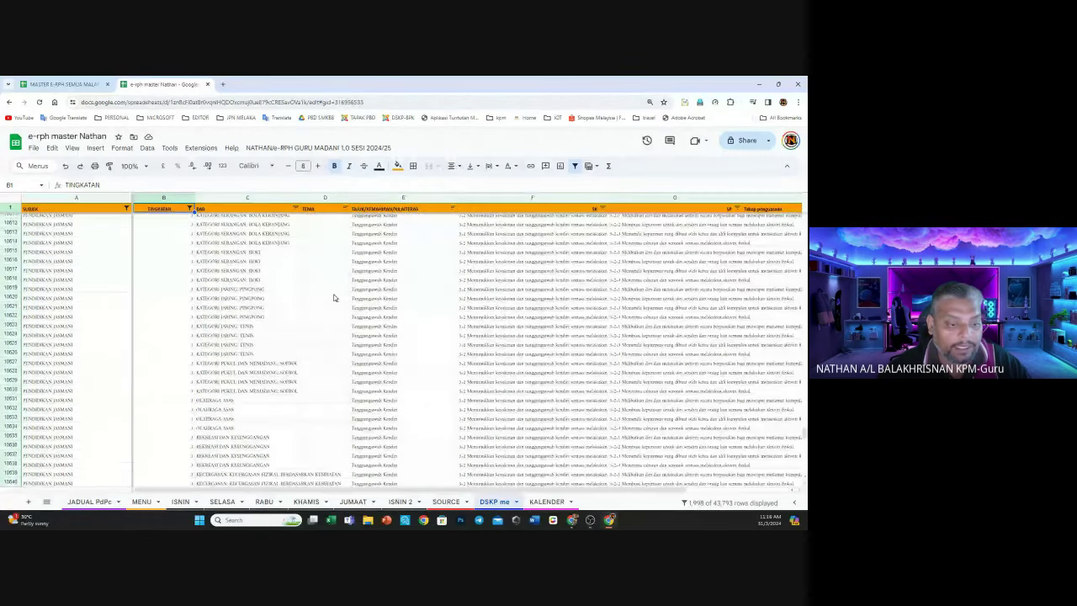
scroll(339, 294, down, 5)
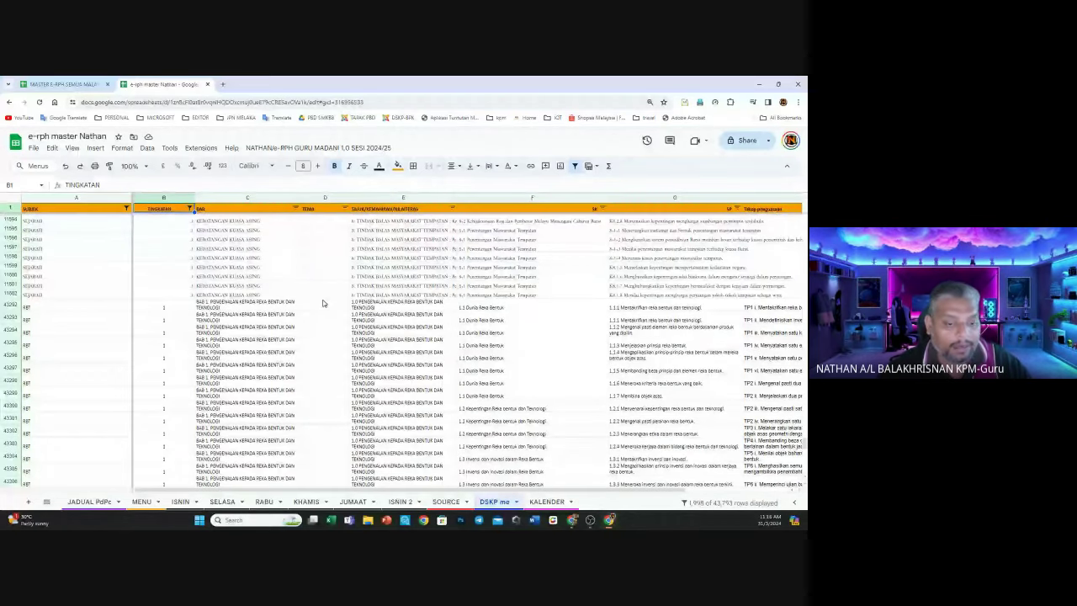
scroll(322, 303, down, 2)
scroll(322, 302, up, 5)
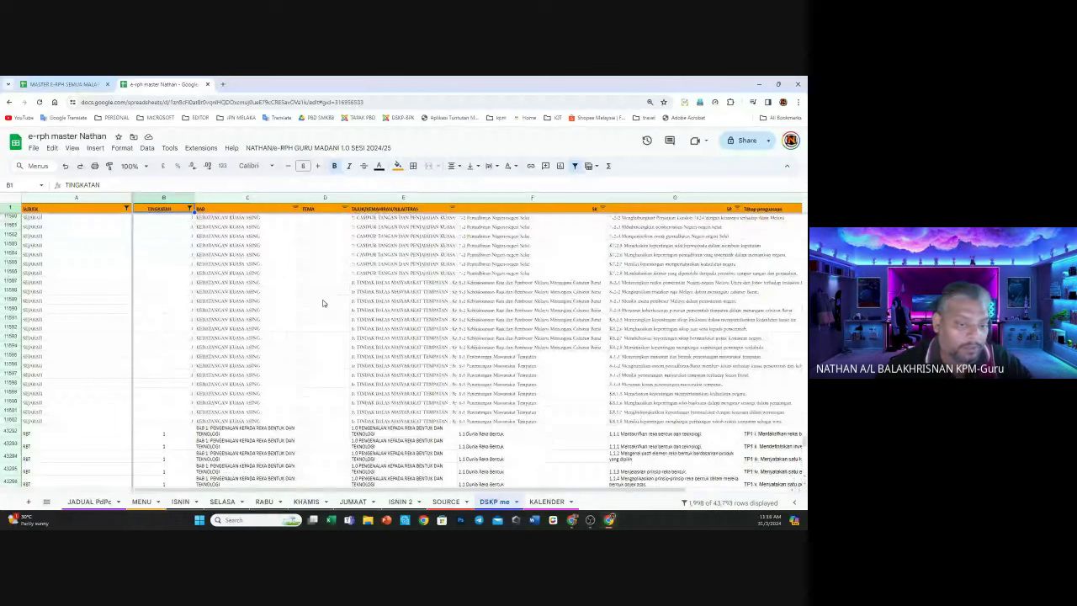
scroll(151, 336, up, 10)
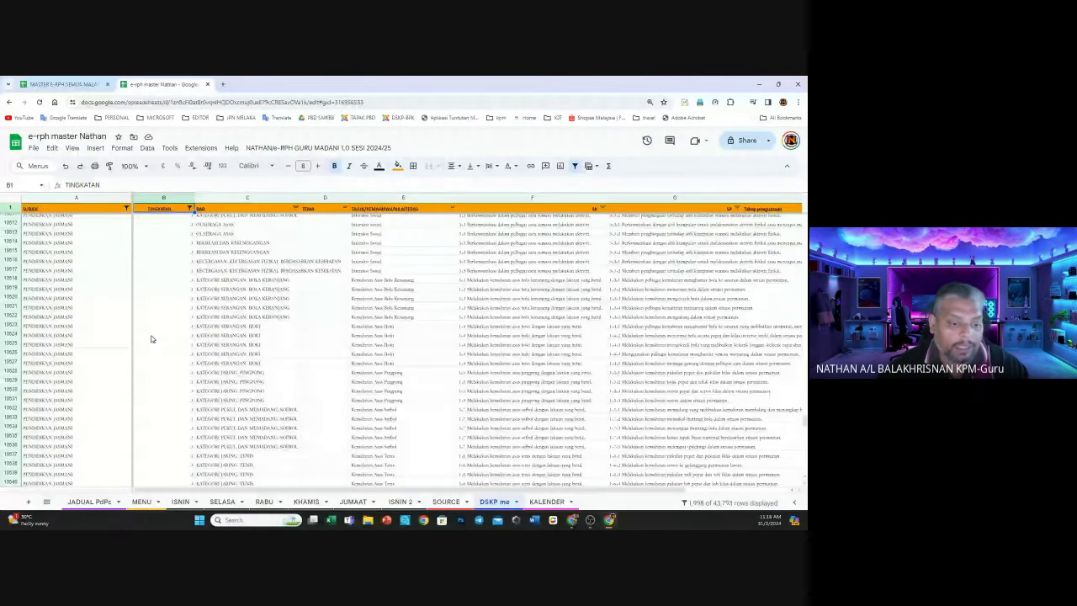
scroll(134, 328, up, 5)
scroll(779, 392, up, 3)
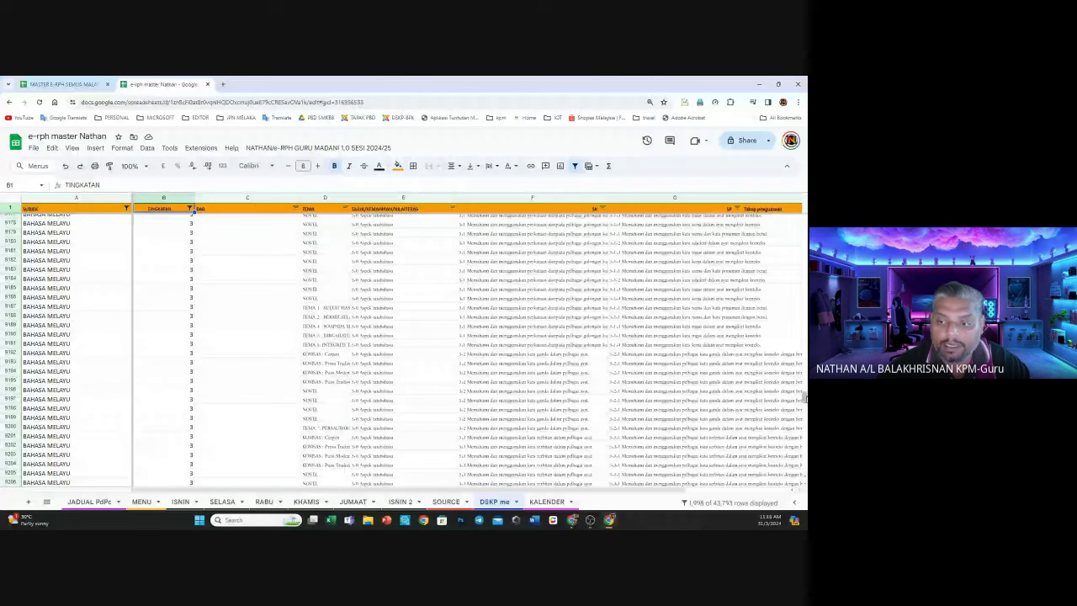
drag(805, 398, 805, 242)
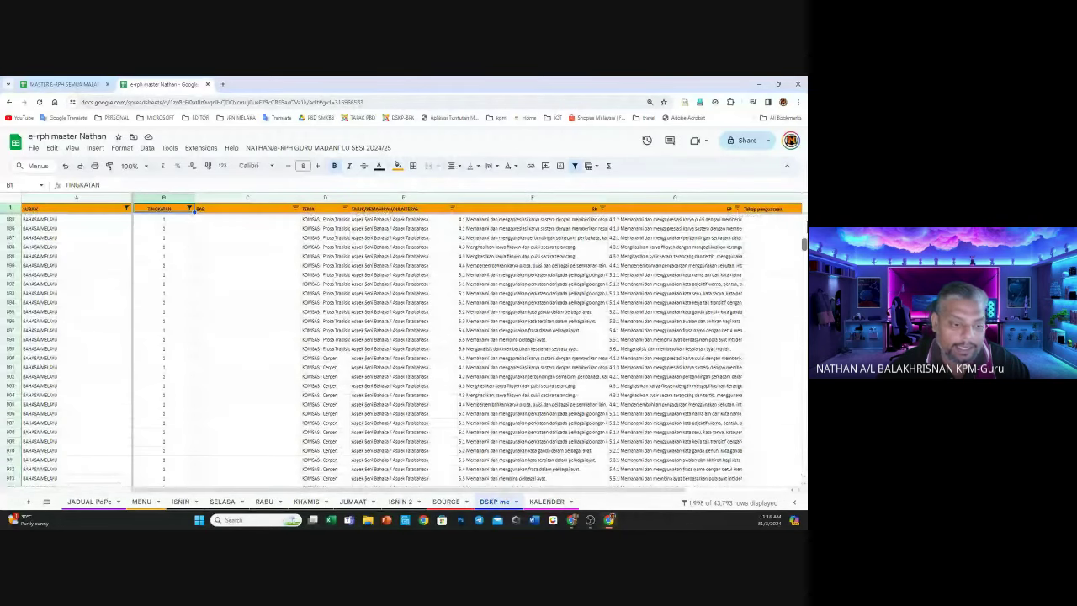
click(180, 501)
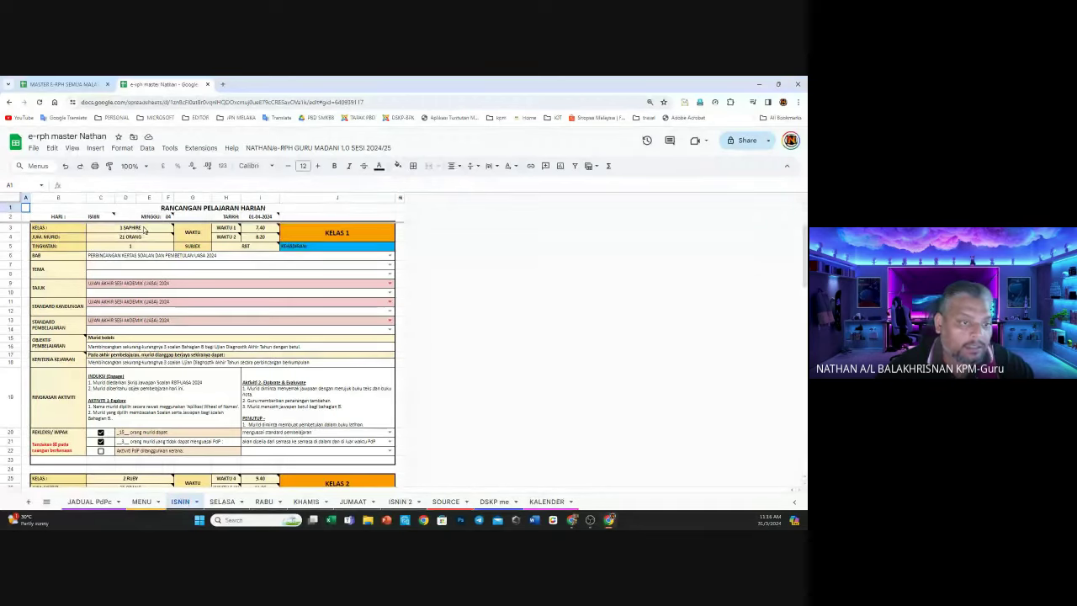
mouse_move(141, 237)
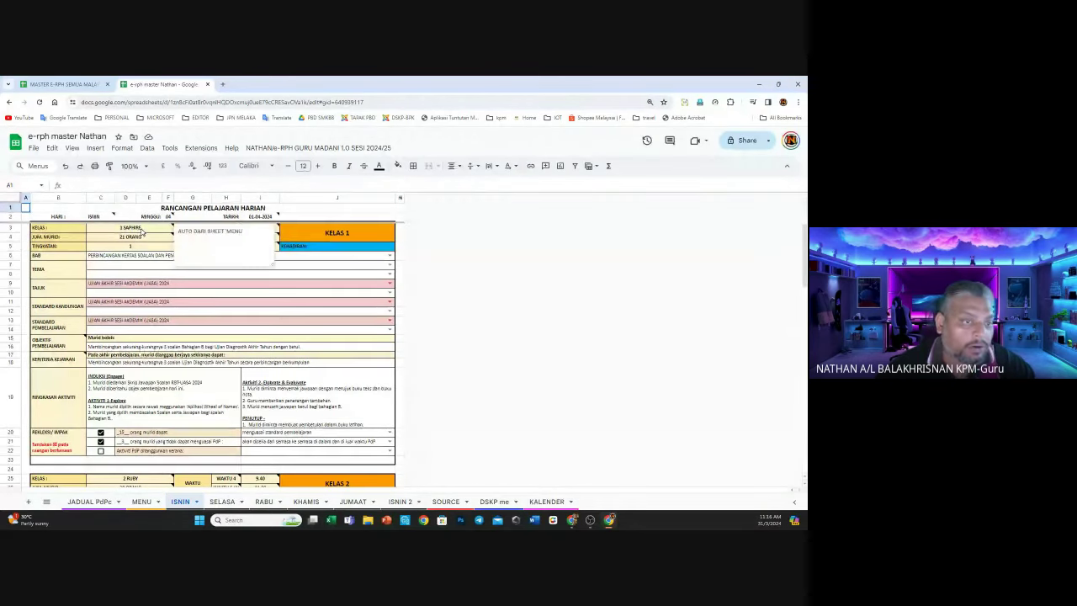
click(141, 501)
mouse_move(139, 297)
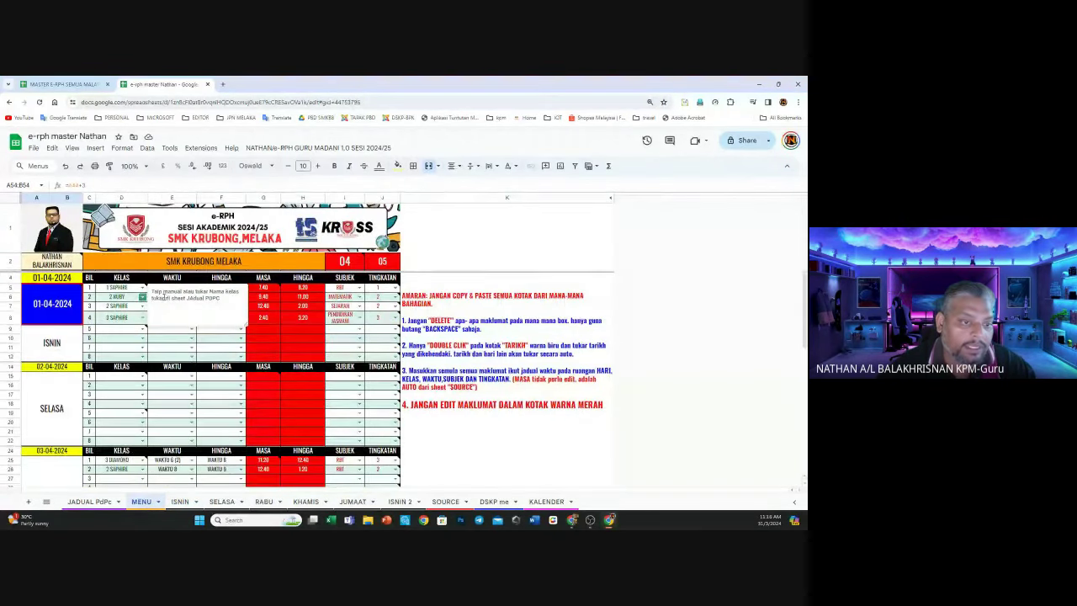
click(187, 358)
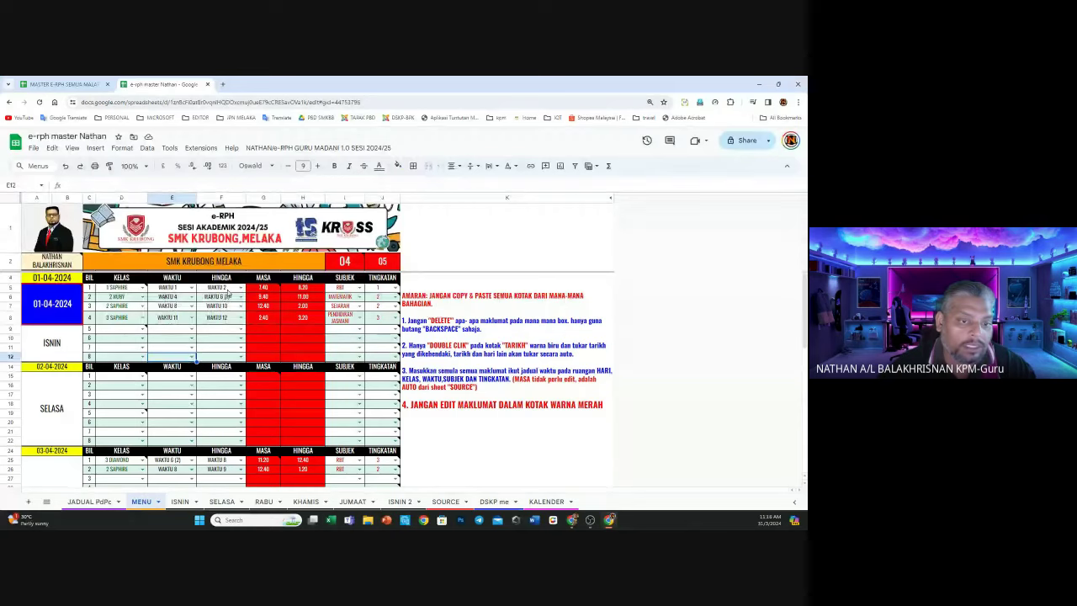
mouse_move(263, 292)
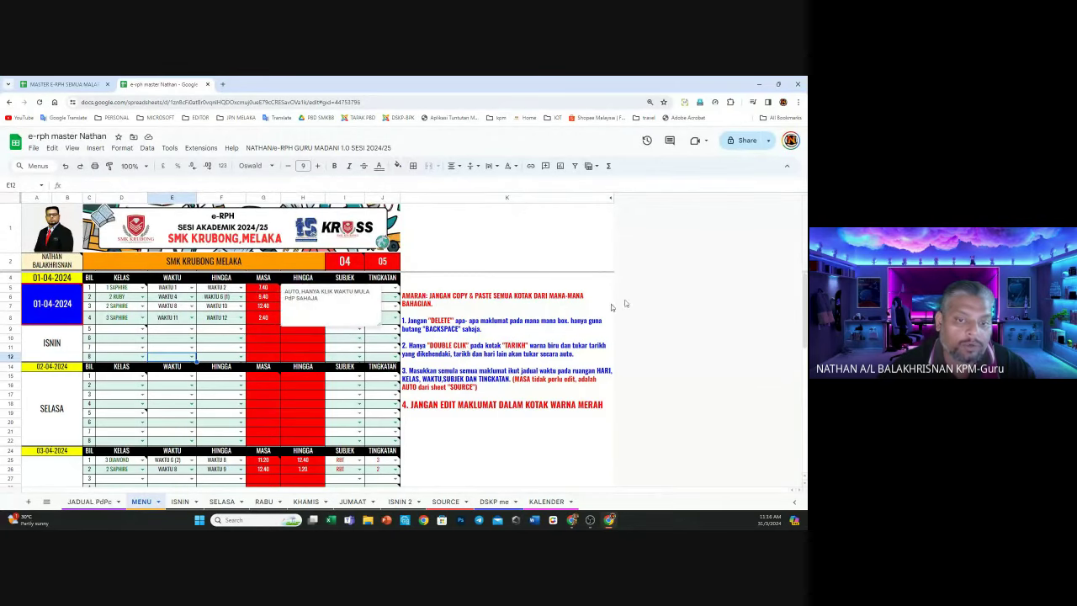
click(508, 338)
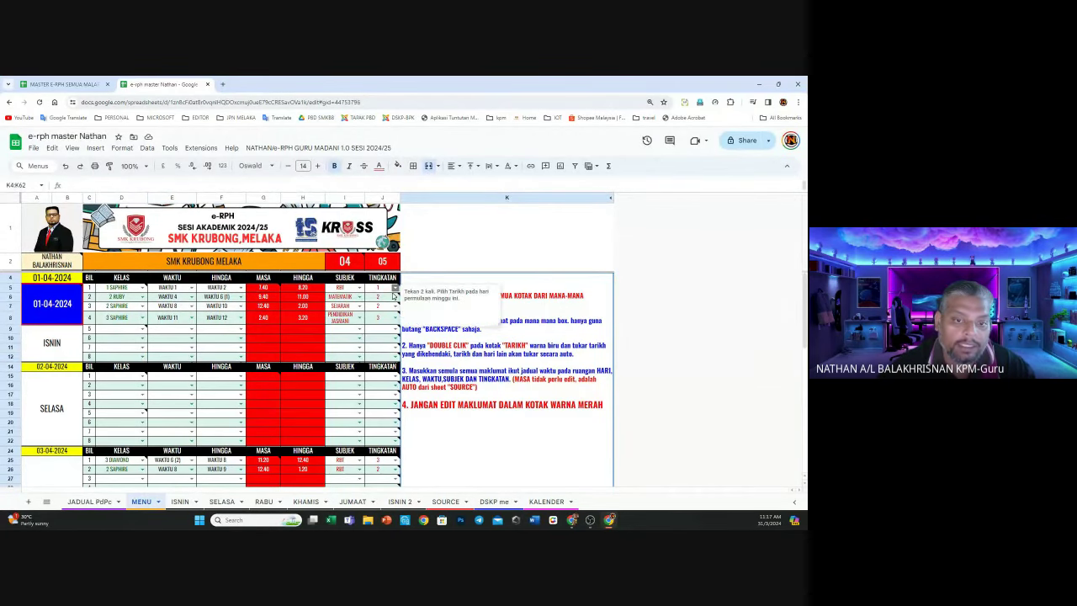
click(180, 502)
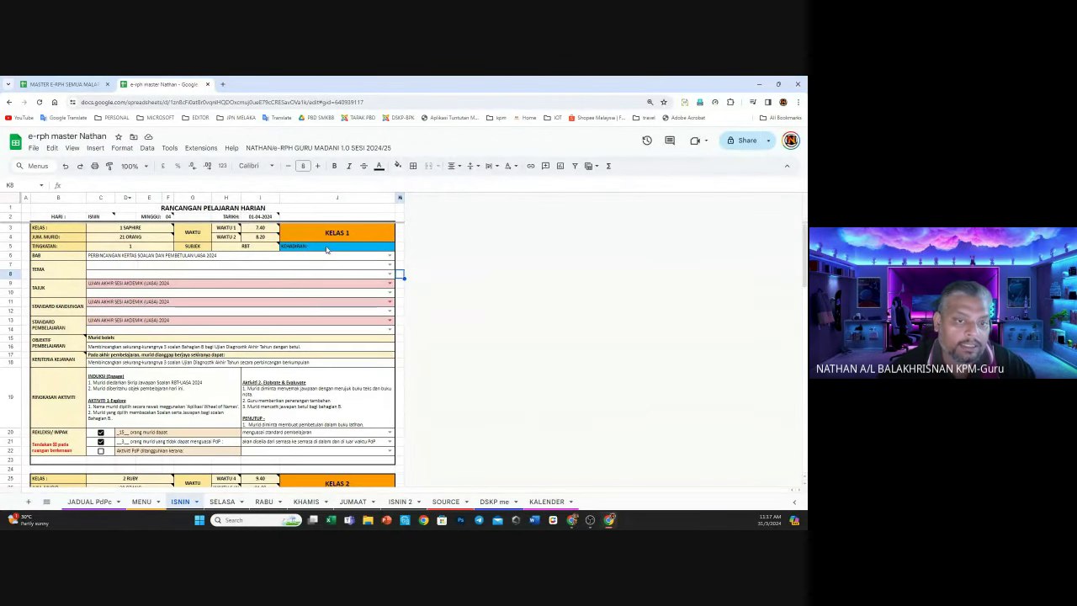
Clear the old BAB and TEMA entries and set the Kelas 1 chapter to BAB 1
click(327, 246)
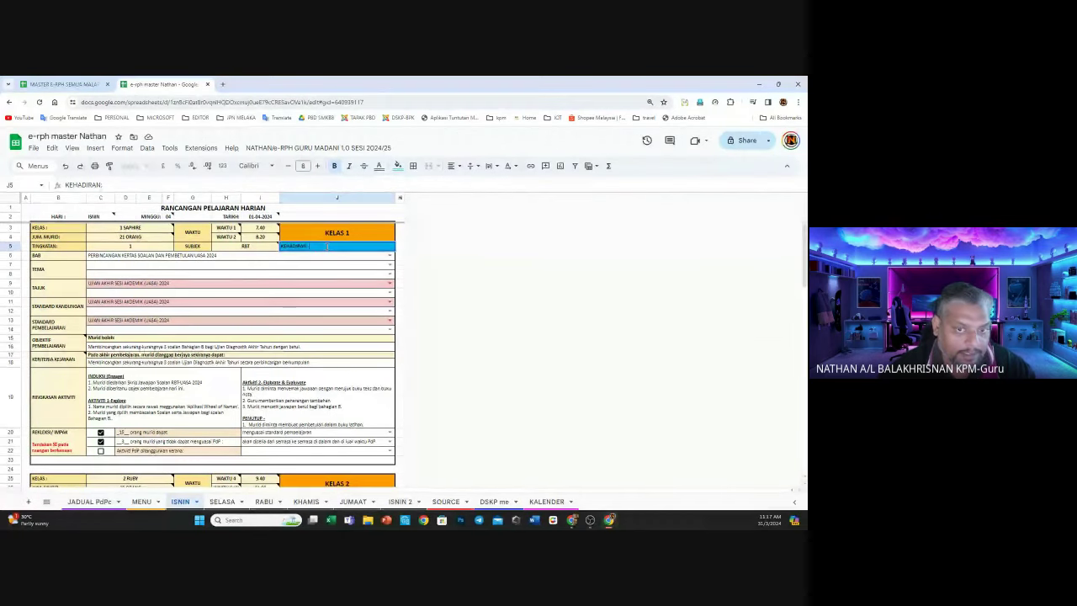
click(401, 266)
drag(348, 256, 344, 274)
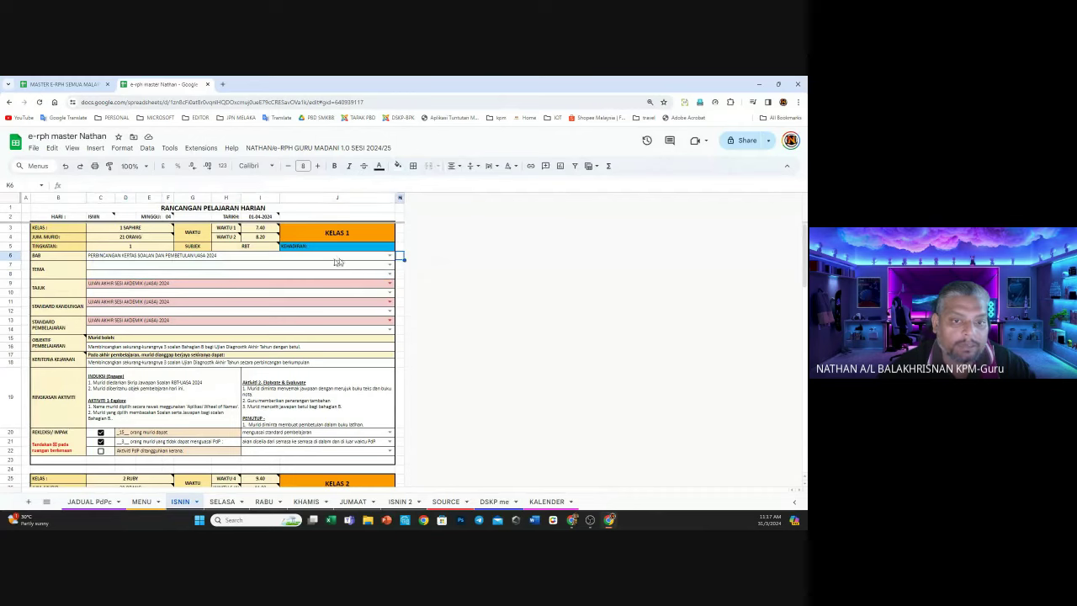
click(365, 259)
drag(365, 259, 363, 273)
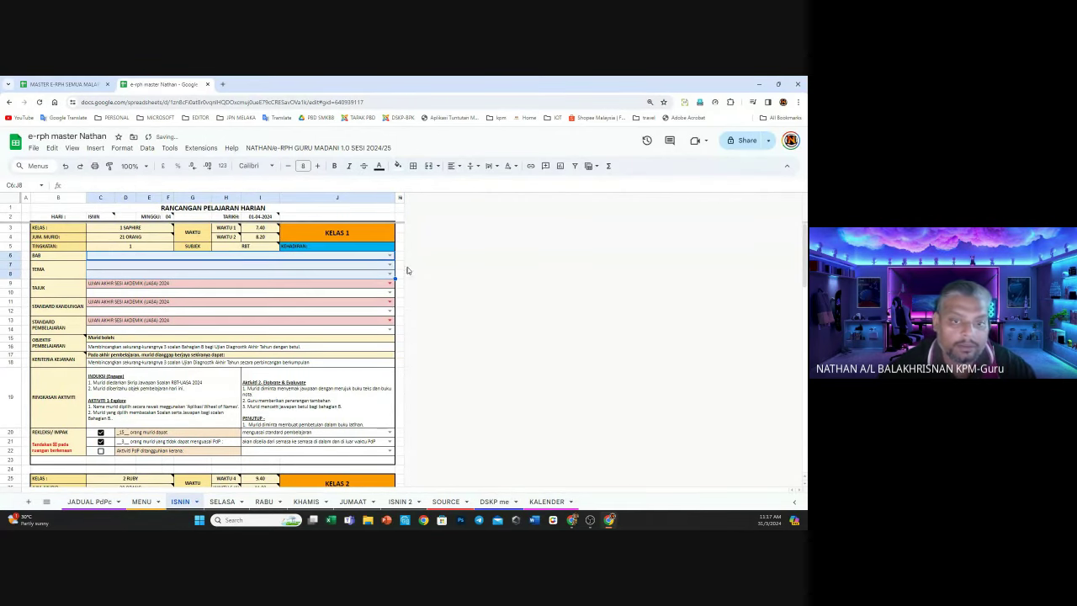
key(Delete)
click(400, 266)
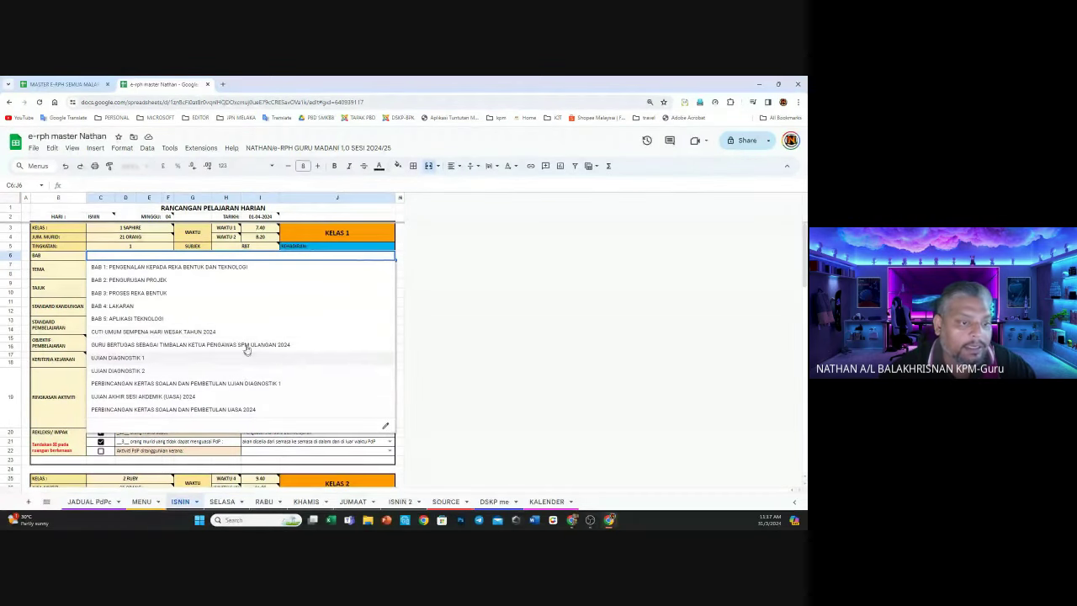
click(252, 267)
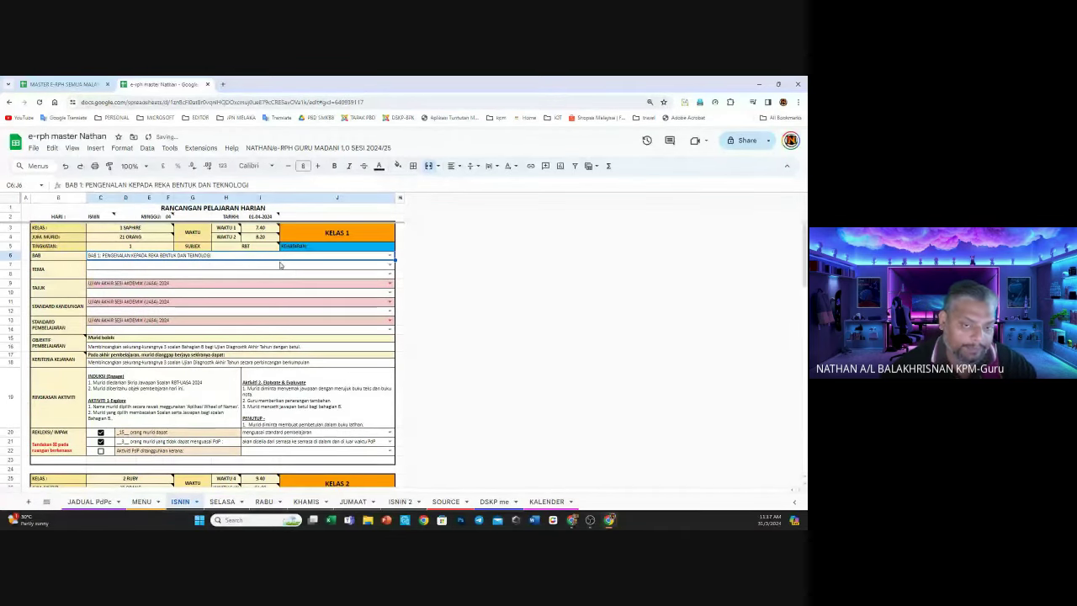
click(391, 265)
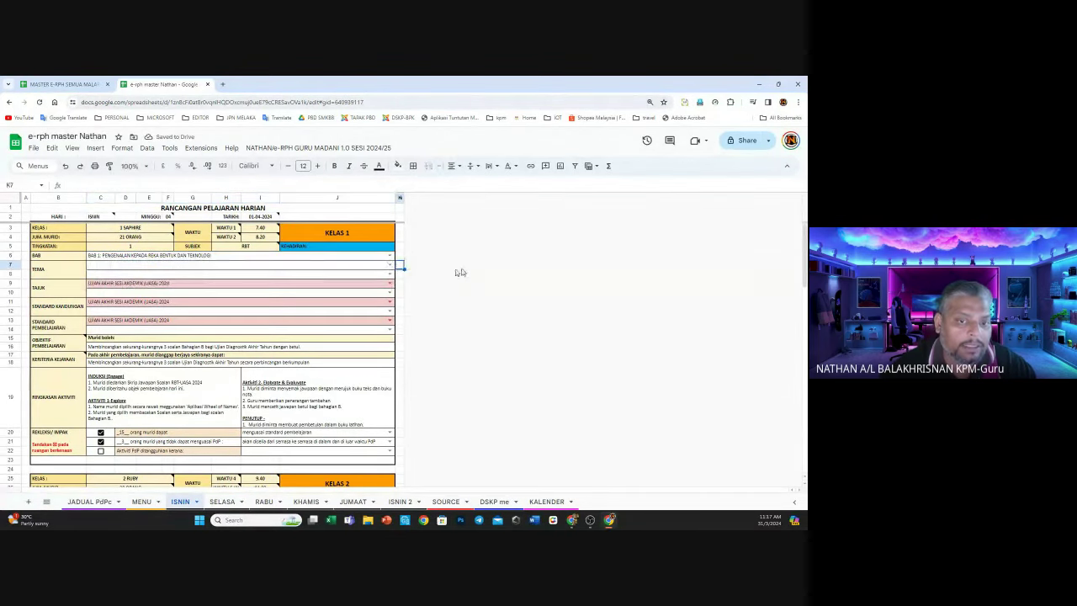
click(391, 274)
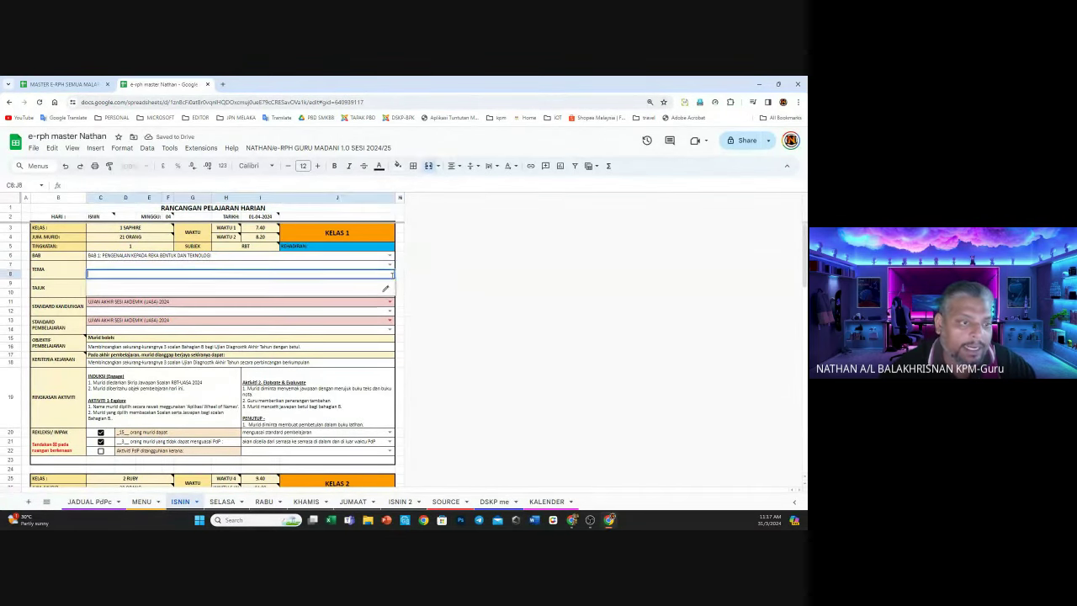
click(473, 295)
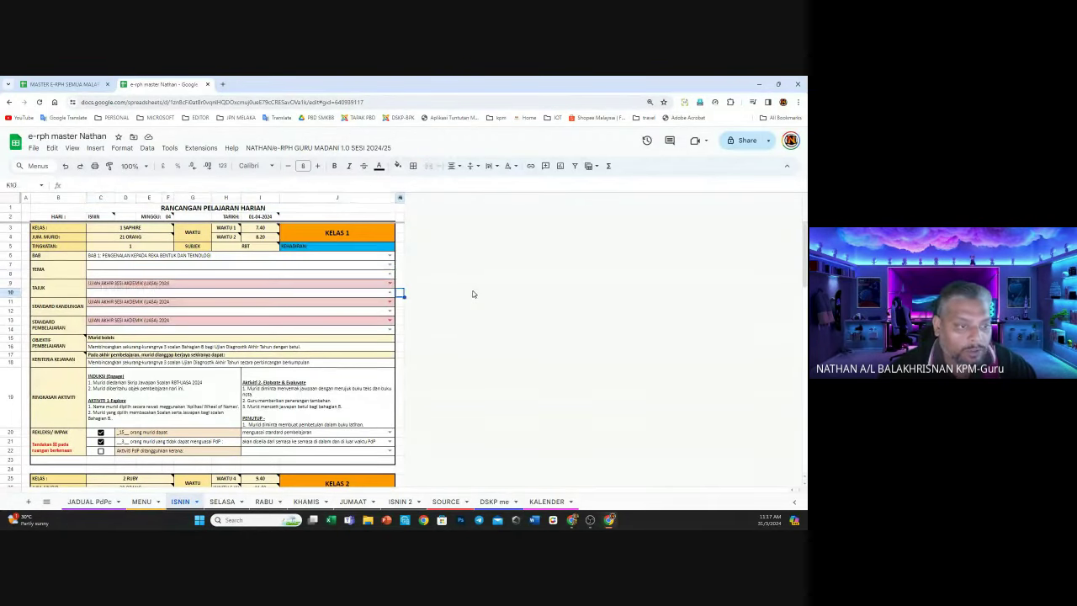
Delete the old UASA entries from the TAJUK to STANDARD PEMBELAJARAN rows 9–14
drag(393, 287, 374, 328)
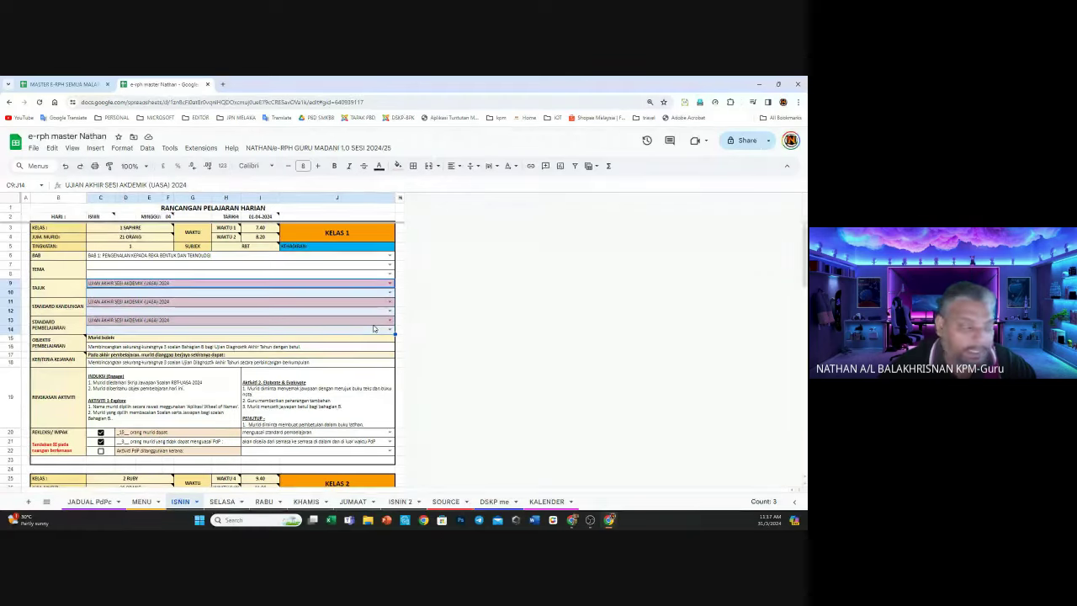
key(Delete)
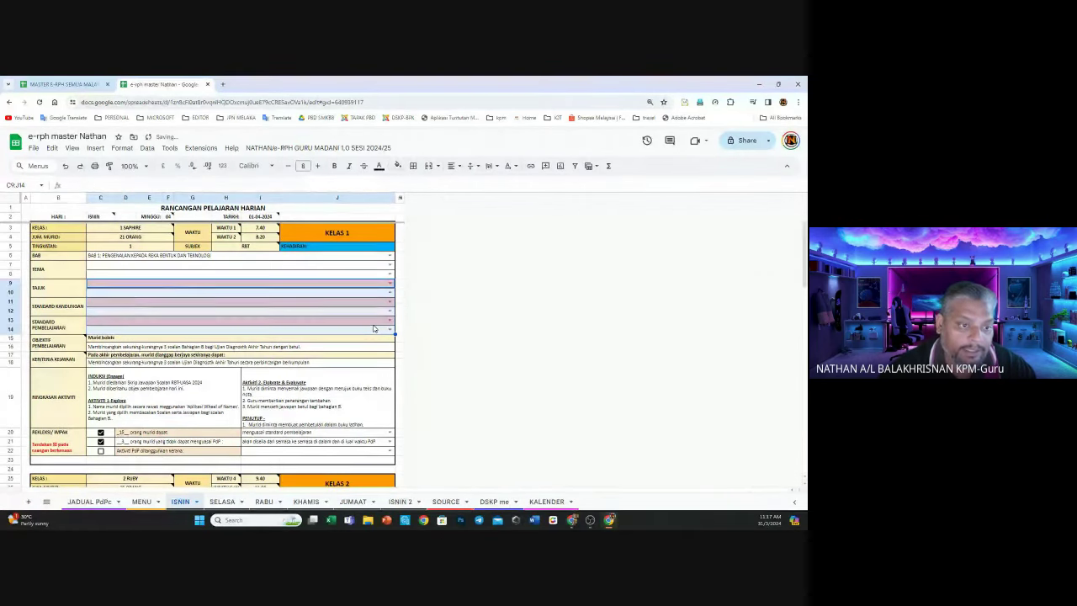
click(473, 281)
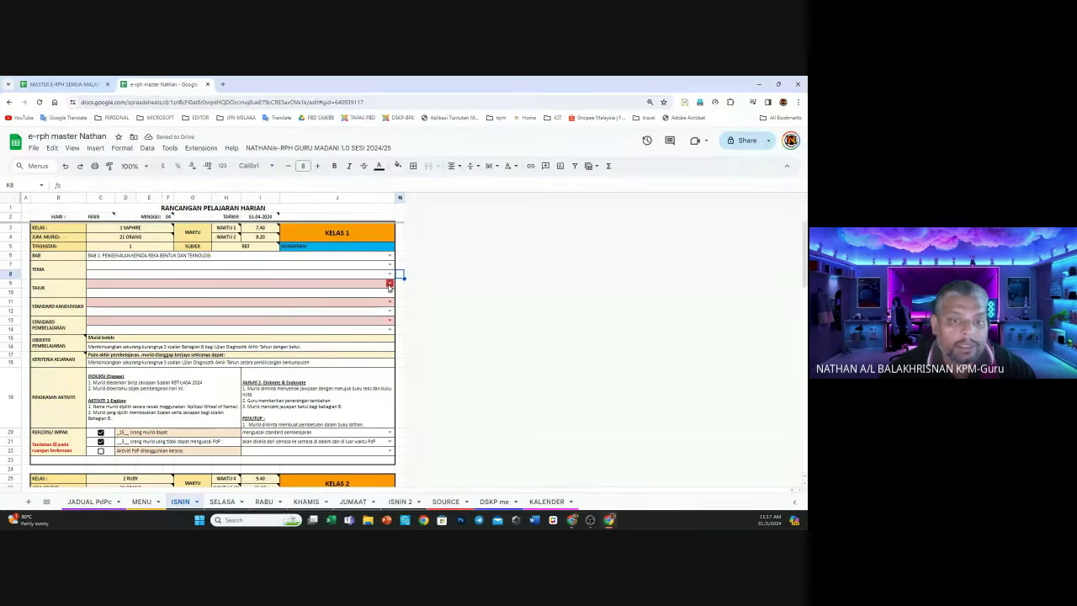
click(239, 286)
key(Down)
key(Down)
key(Down)
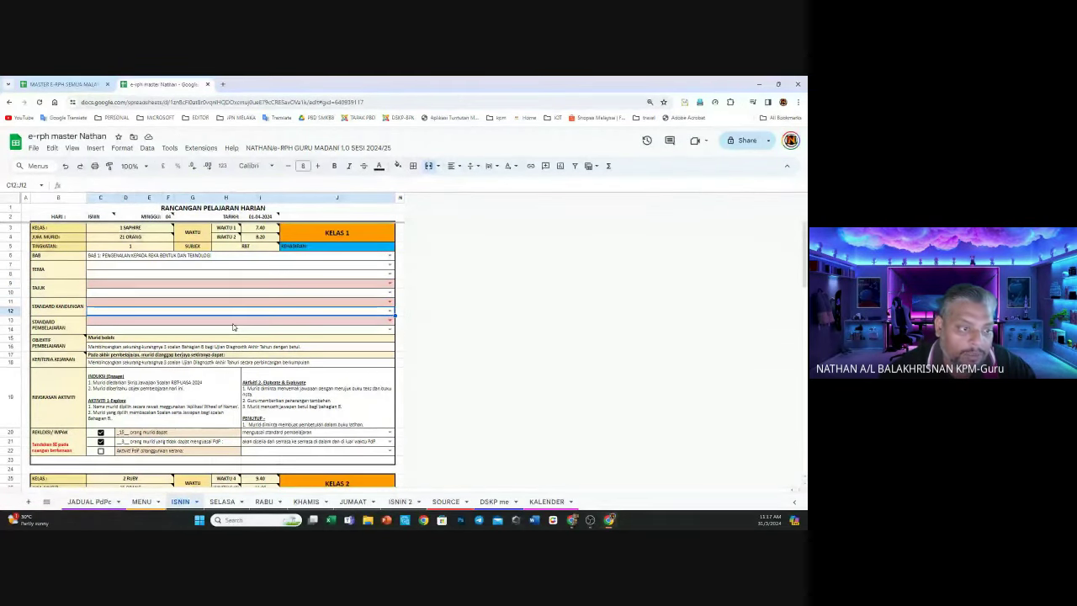
key(Down)
key(Down)
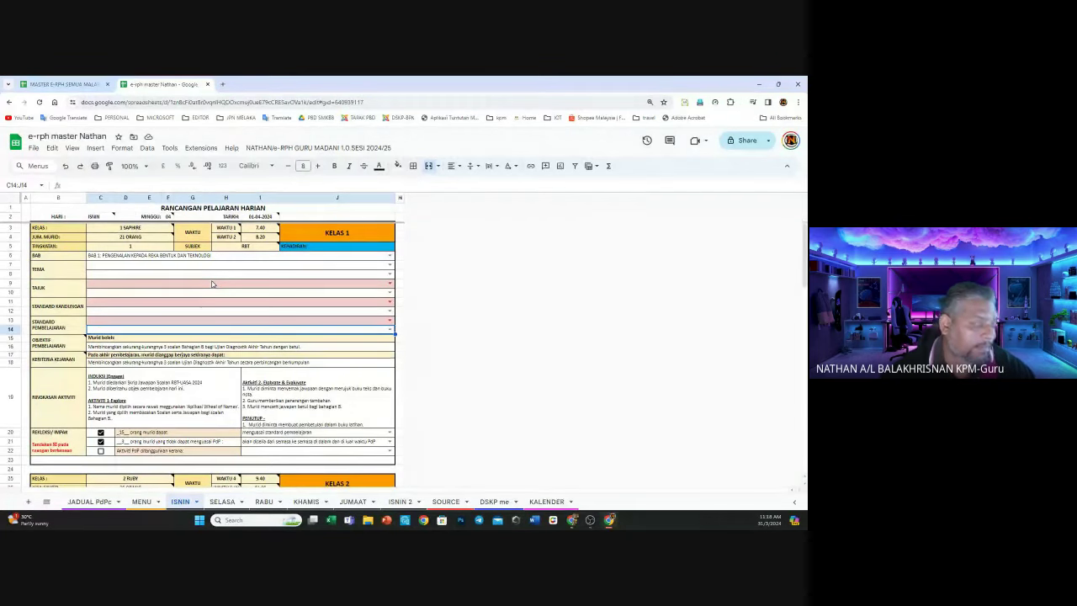
Set TAJUK to 1.0 PENGENALAN KEPADA REKA BENTUK DAN TEKNOLOGI, standard 1.1 Dunia Reka Bentuk, learning standard 1.1.1
click(390, 283)
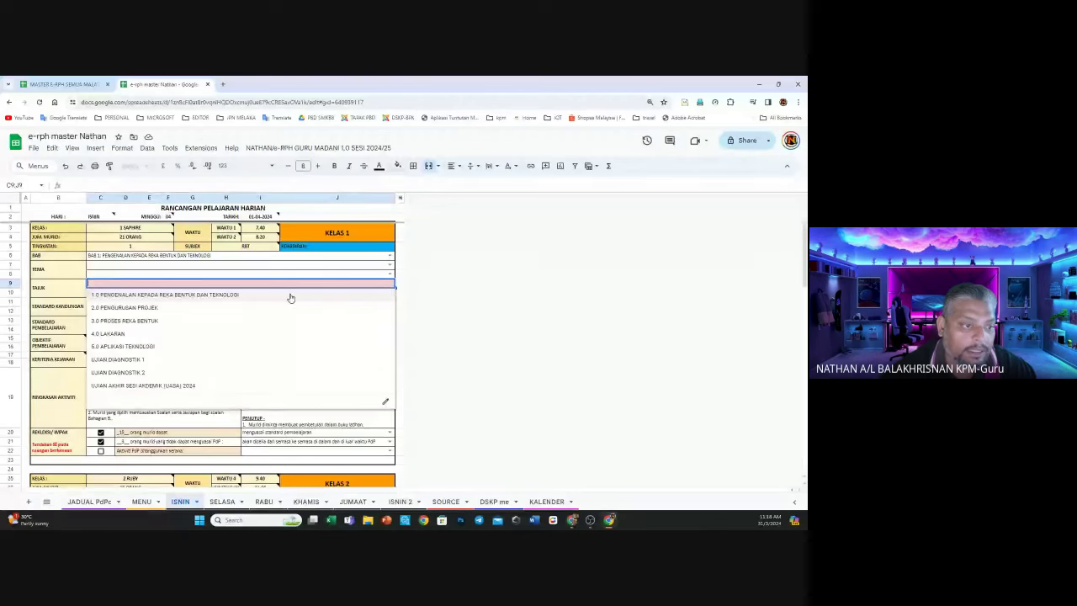
click(287, 296)
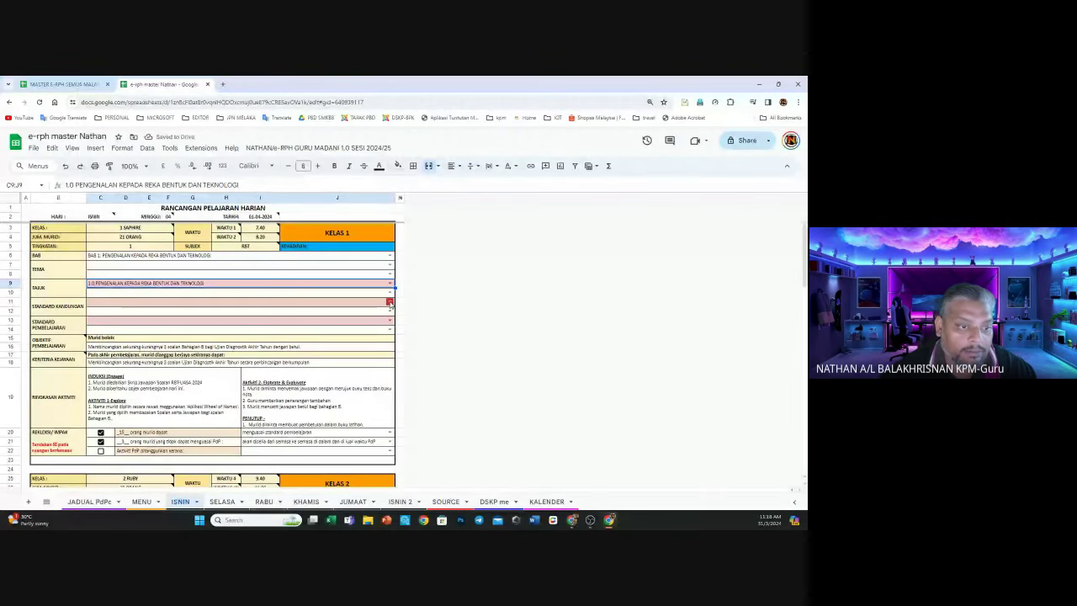
click(390, 303)
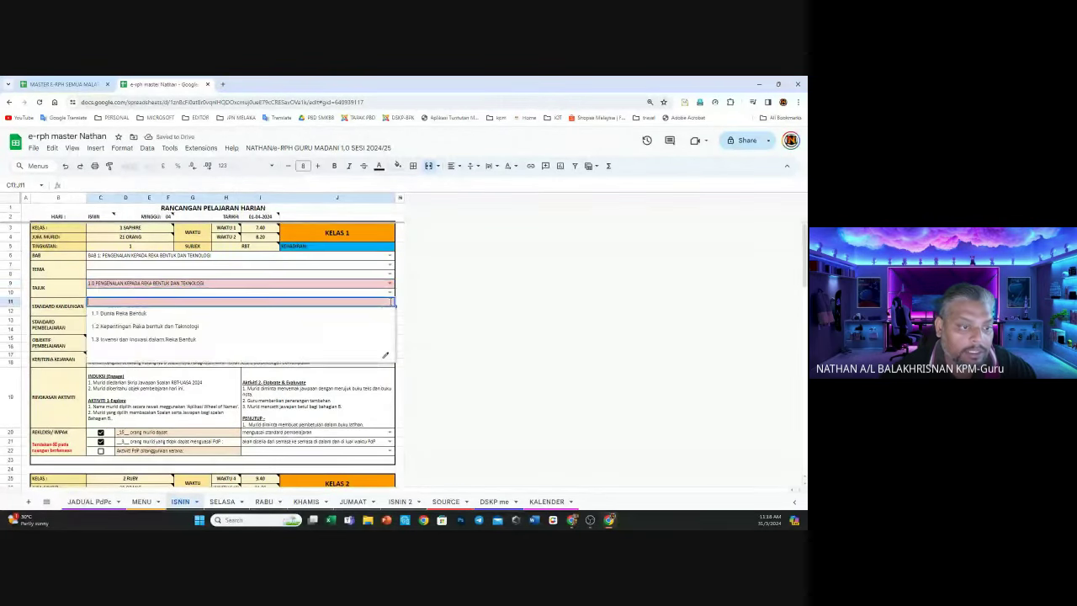
click(127, 315)
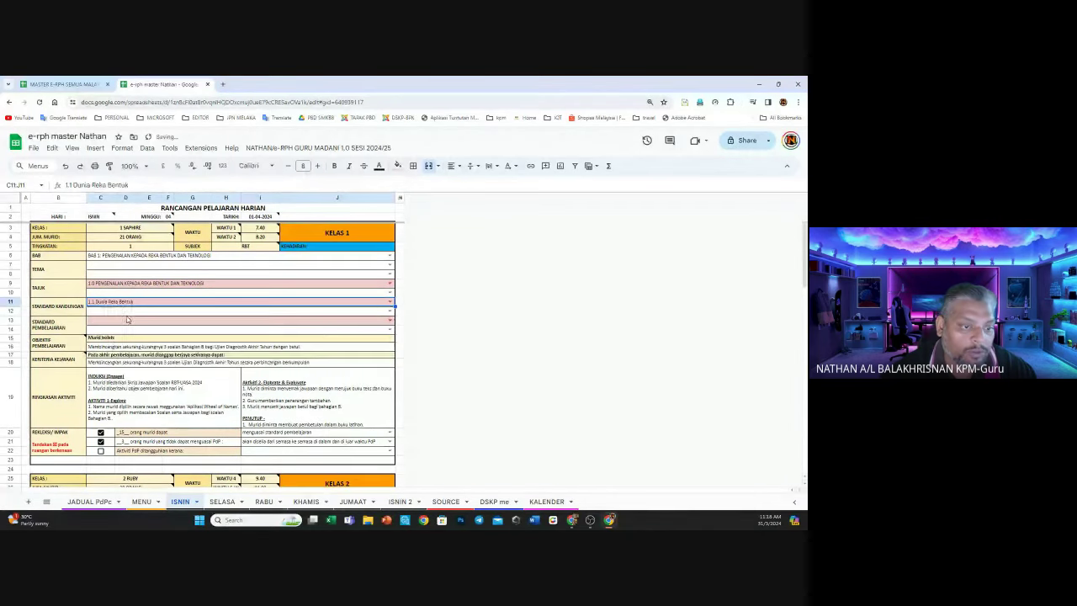
click(390, 322)
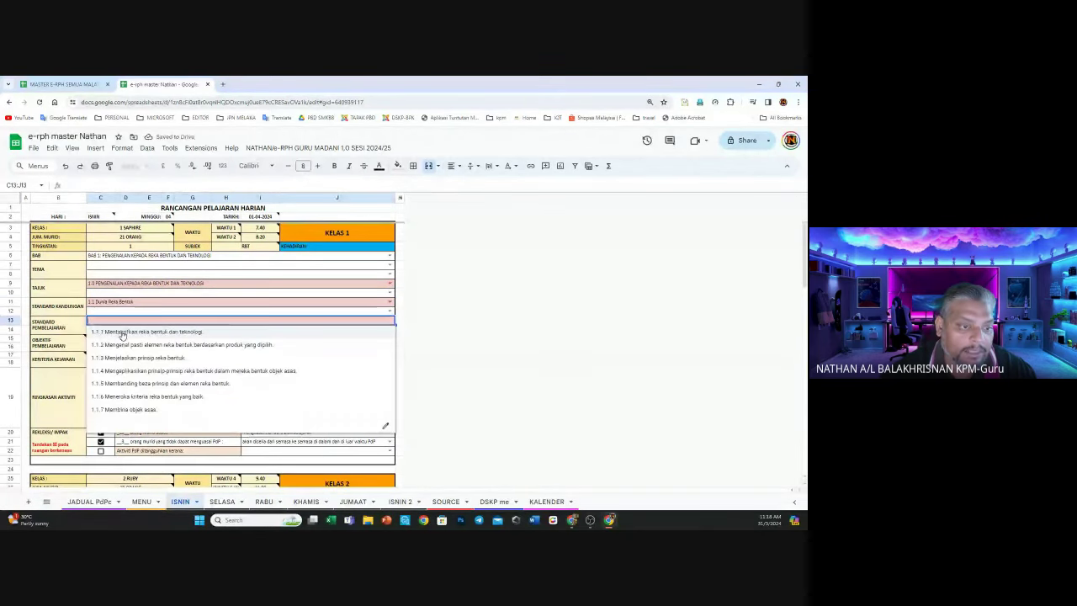
click(122, 334)
click(401, 347)
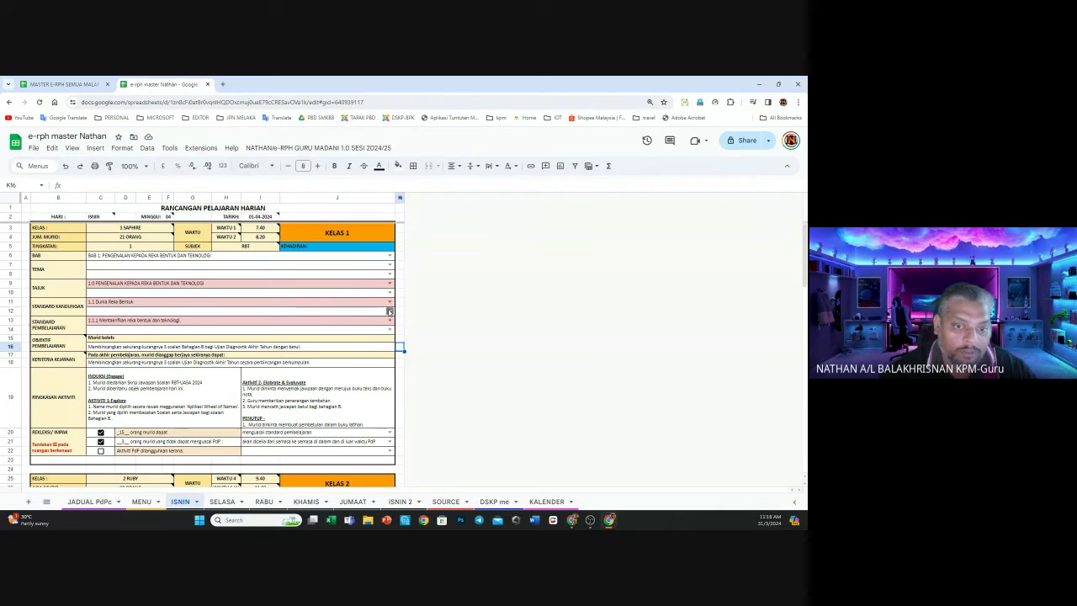
click(390, 311)
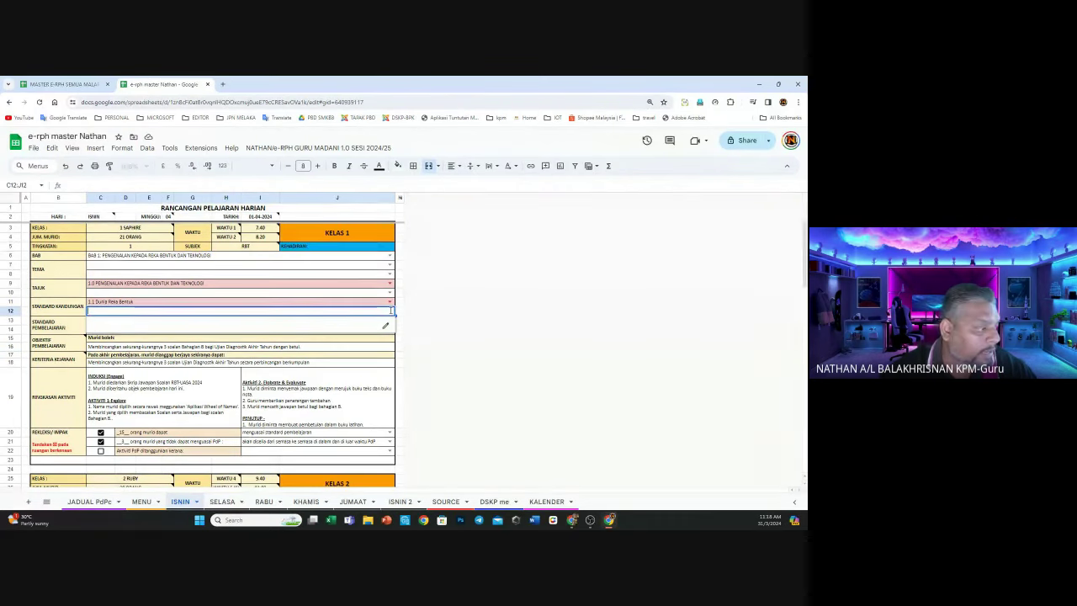
click(400, 284)
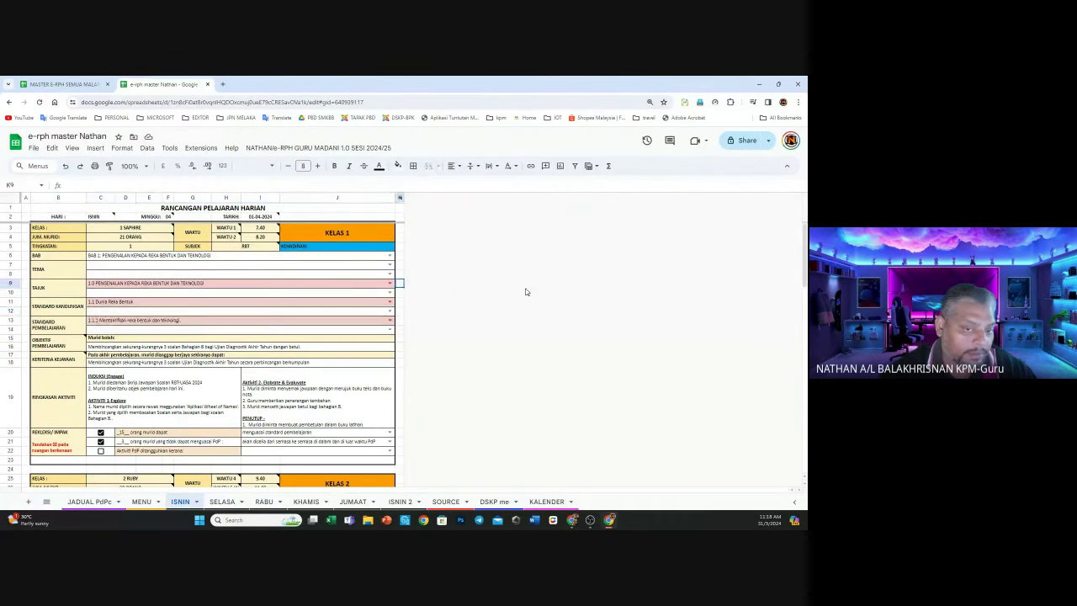
Fill rows 10, 12 and 14 with 1.0, 1.1 Dunia Reka Bentuk and learning standard 1.1.2
click(389, 292)
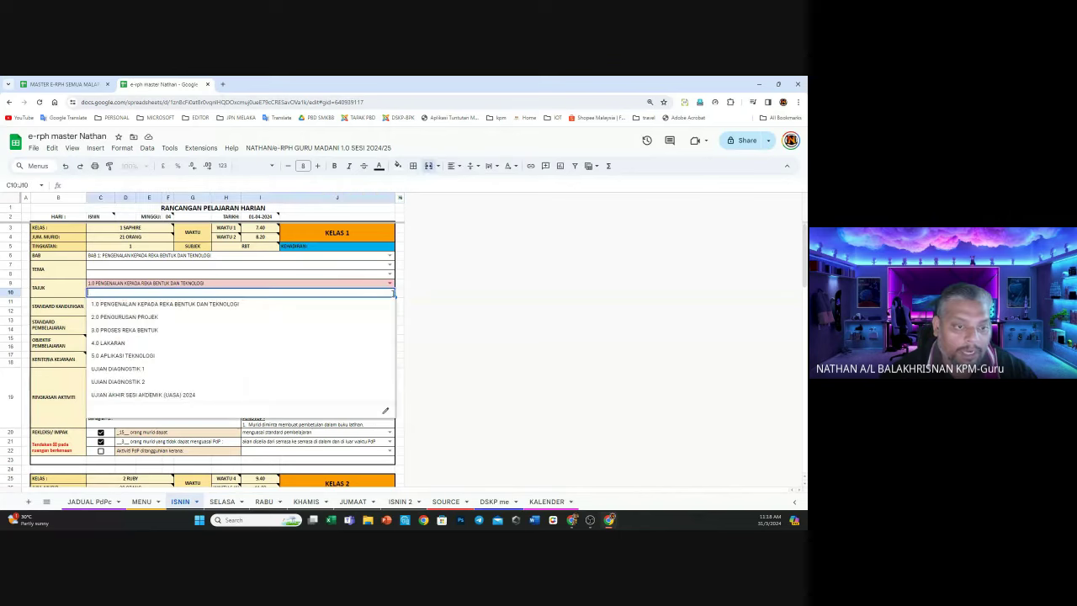
click(218, 305)
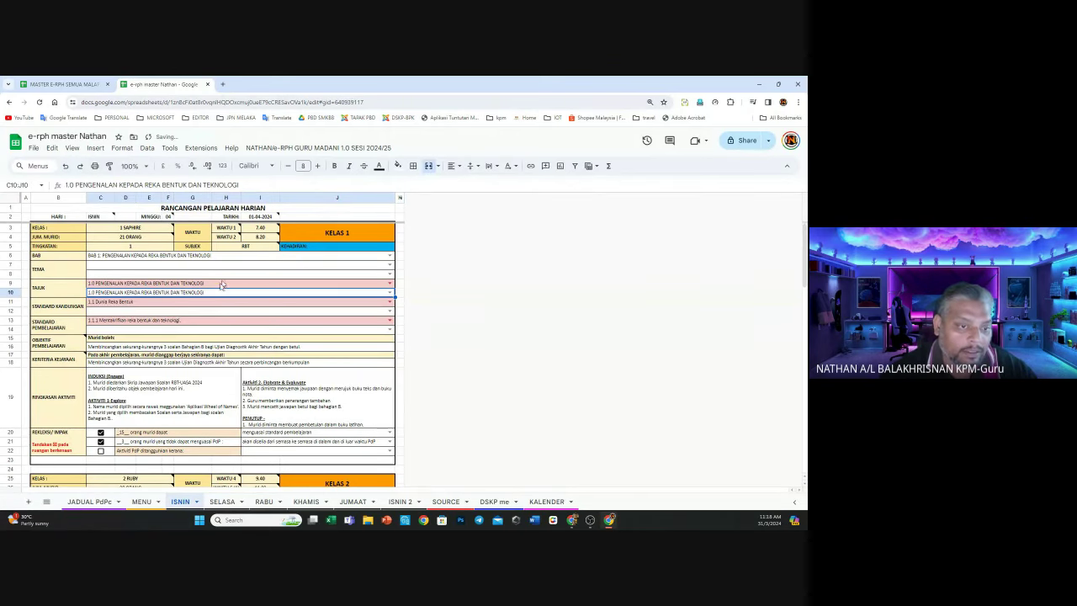
click(390, 310)
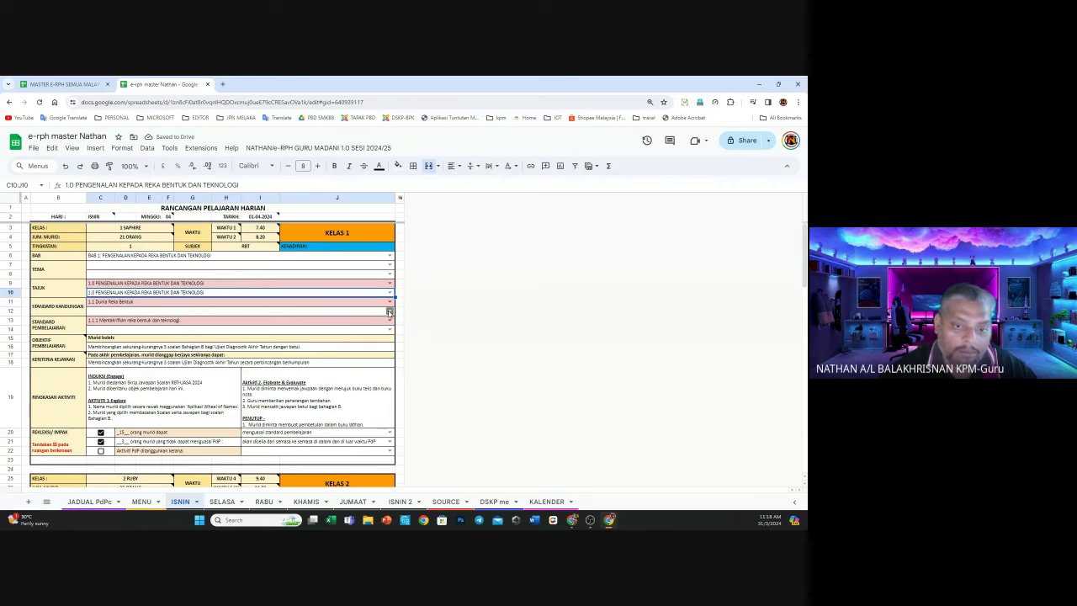
click(176, 335)
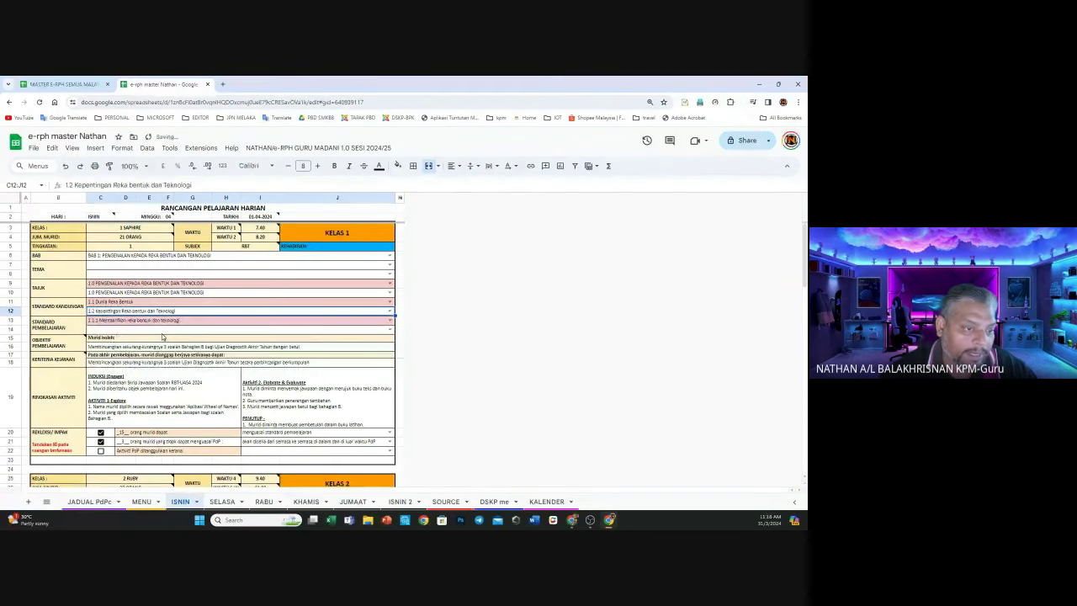
click(390, 329)
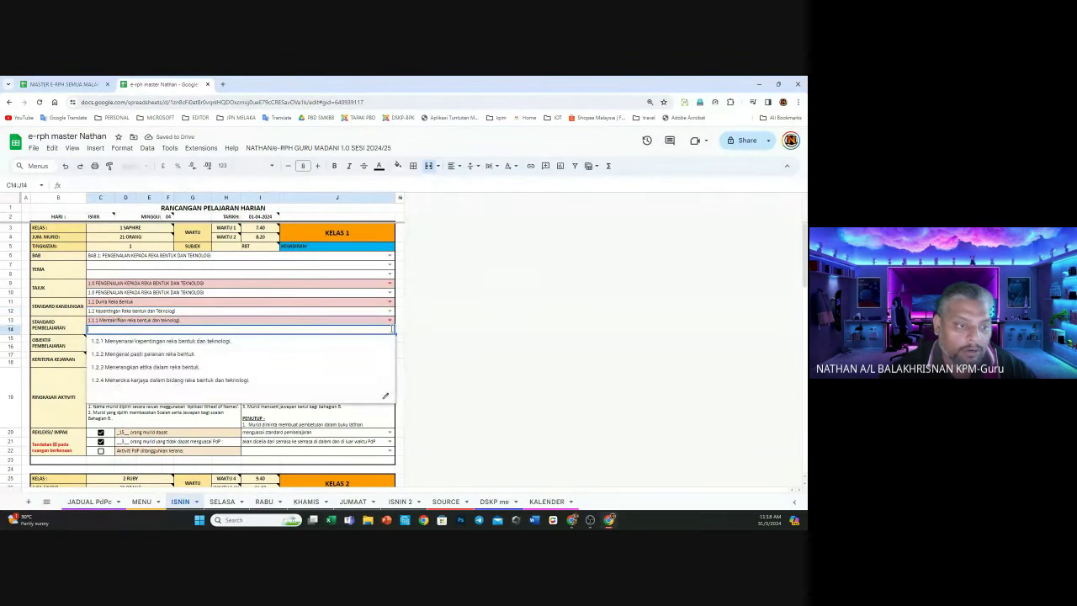
click(156, 342)
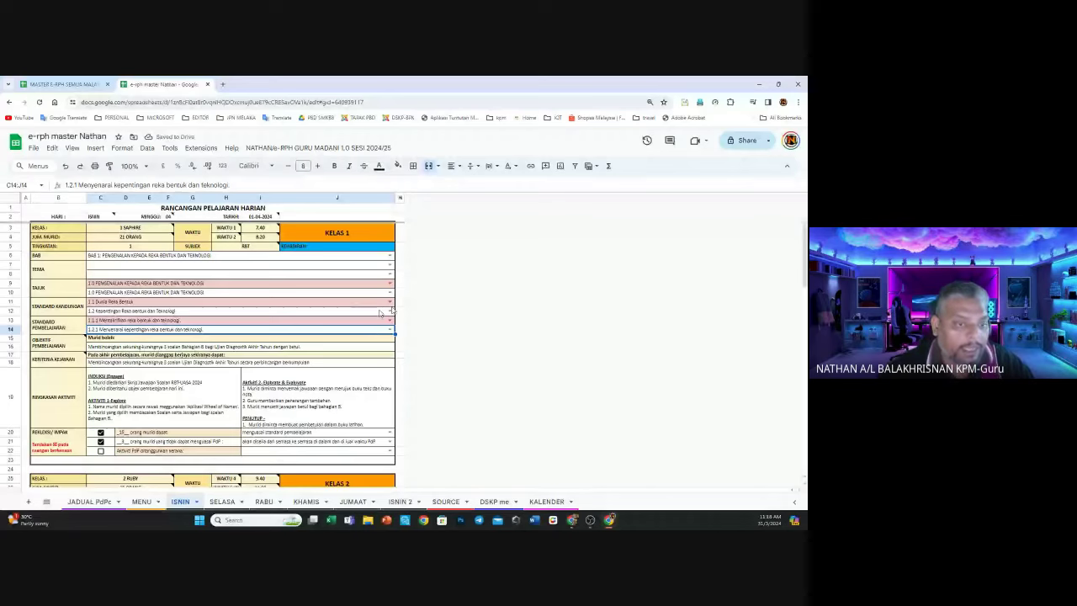
click(390, 311)
click(154, 318)
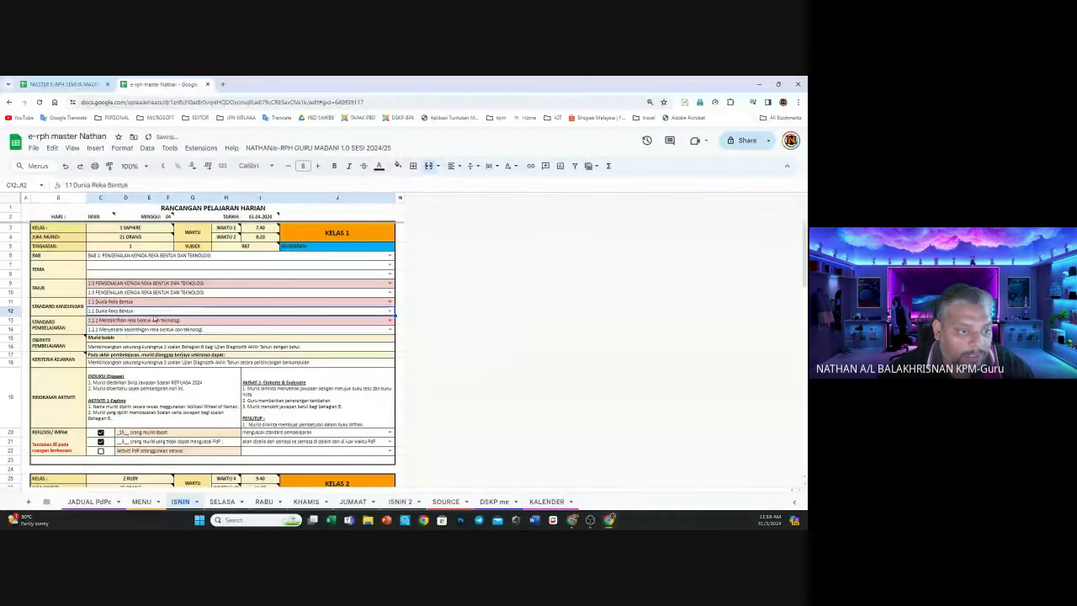
click(152, 329)
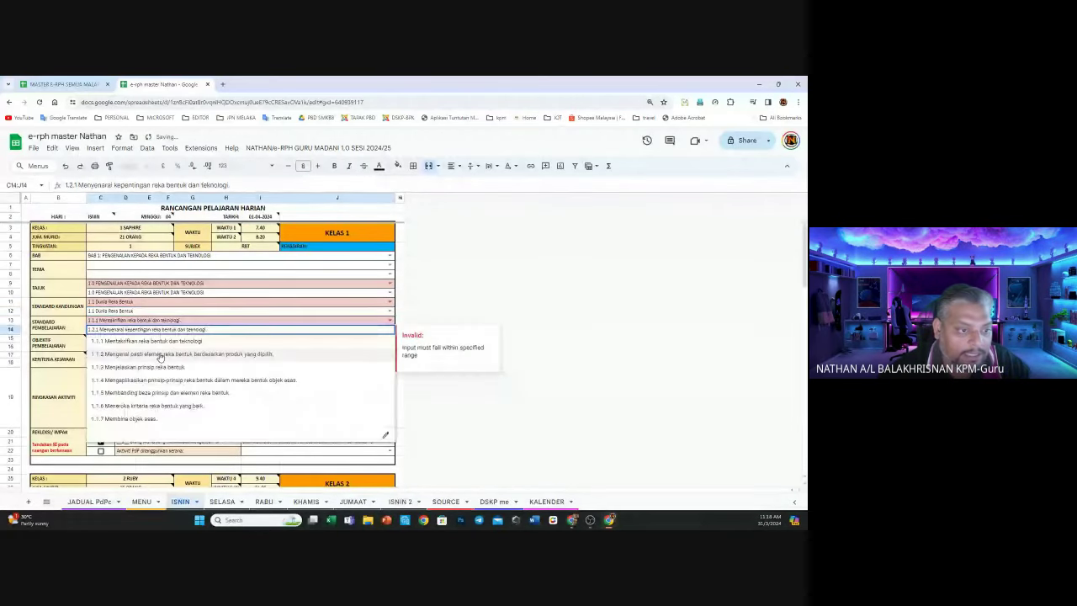
click(159, 354)
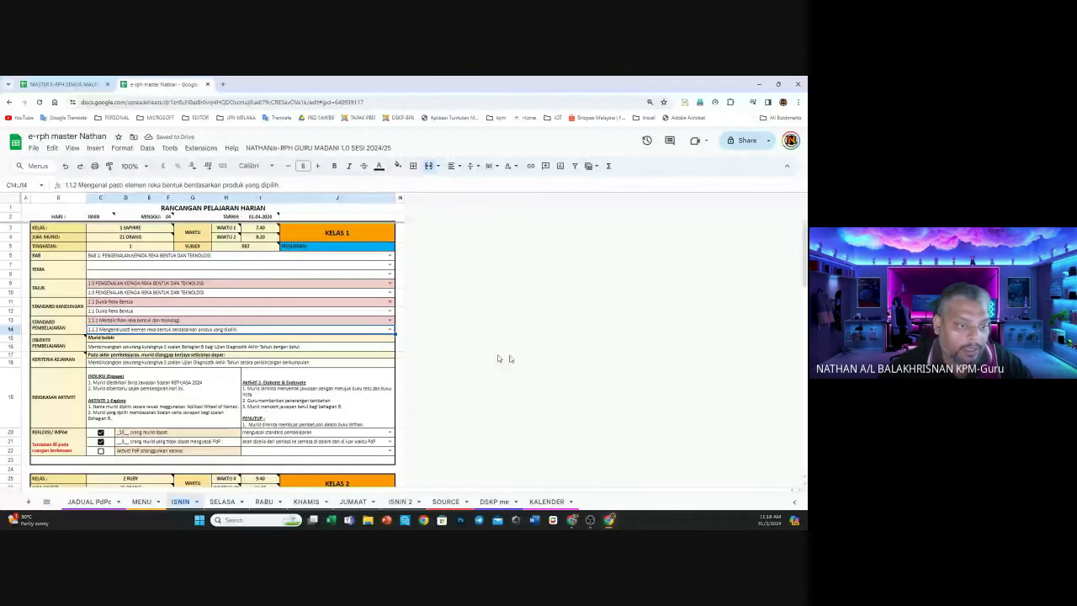
Delete the old UASA revision text from Kelas 2's BAB through STANDARD PEMBELAJARAN rows (C28:J35)
scroll(308, 387, down, 3)
scroll(195, 386, down, 1)
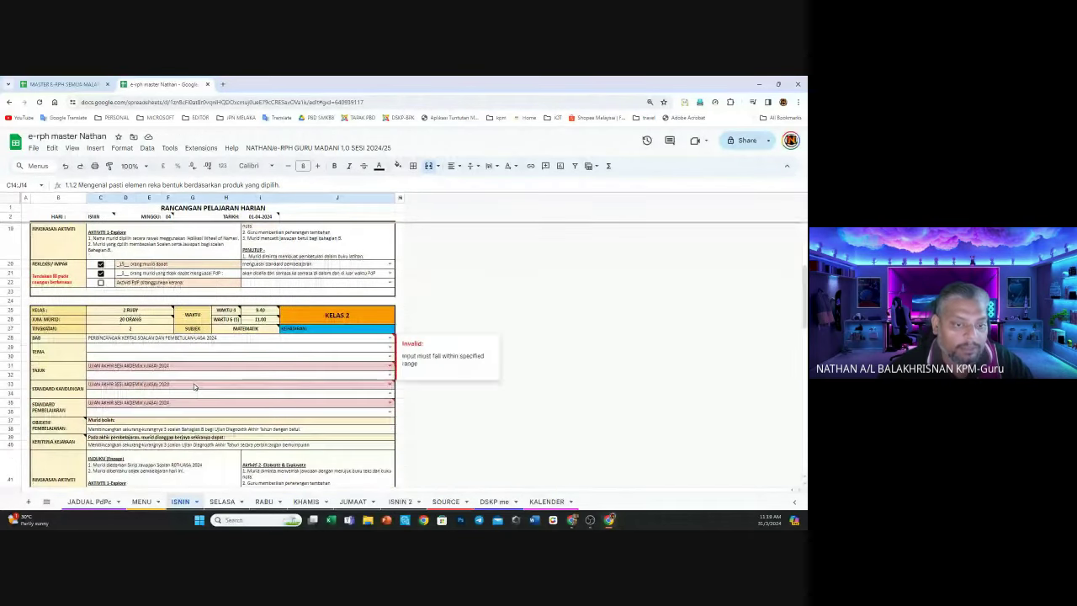
click(399, 384)
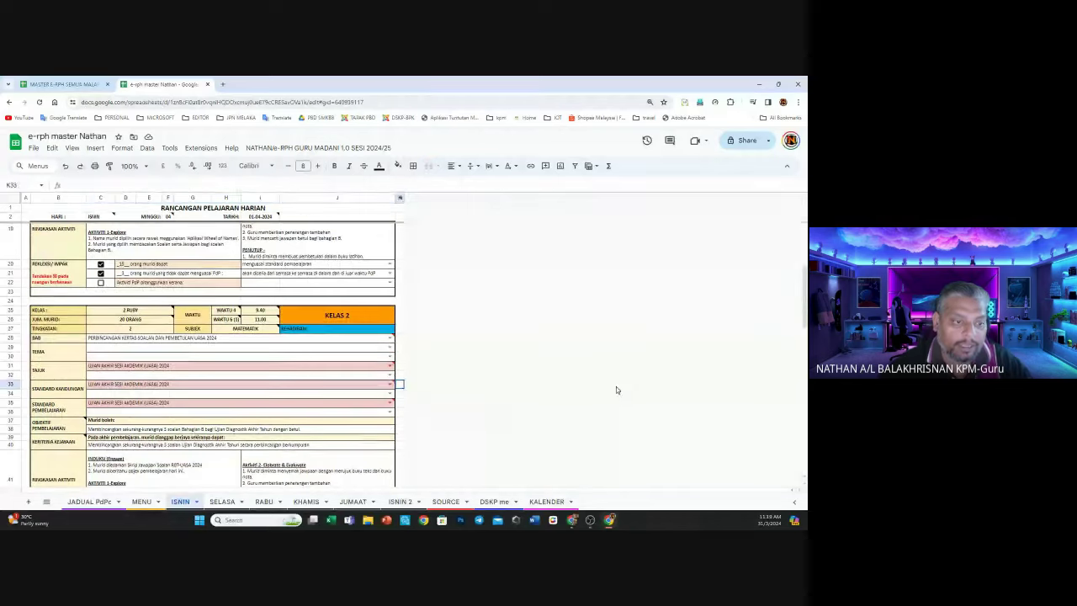
mouse_move(394, 363)
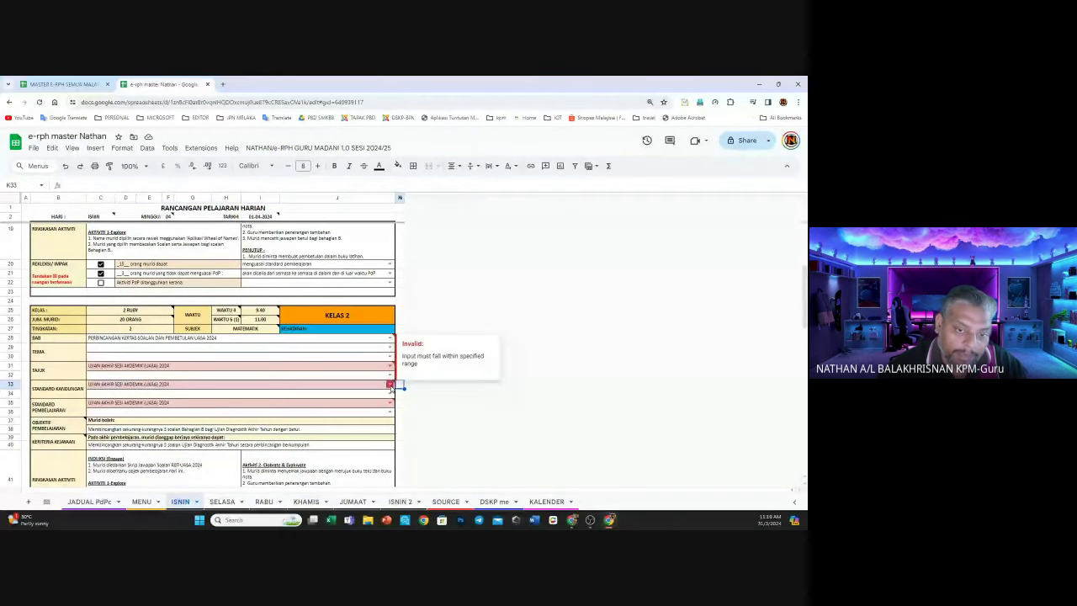
mouse_move(400, 433)
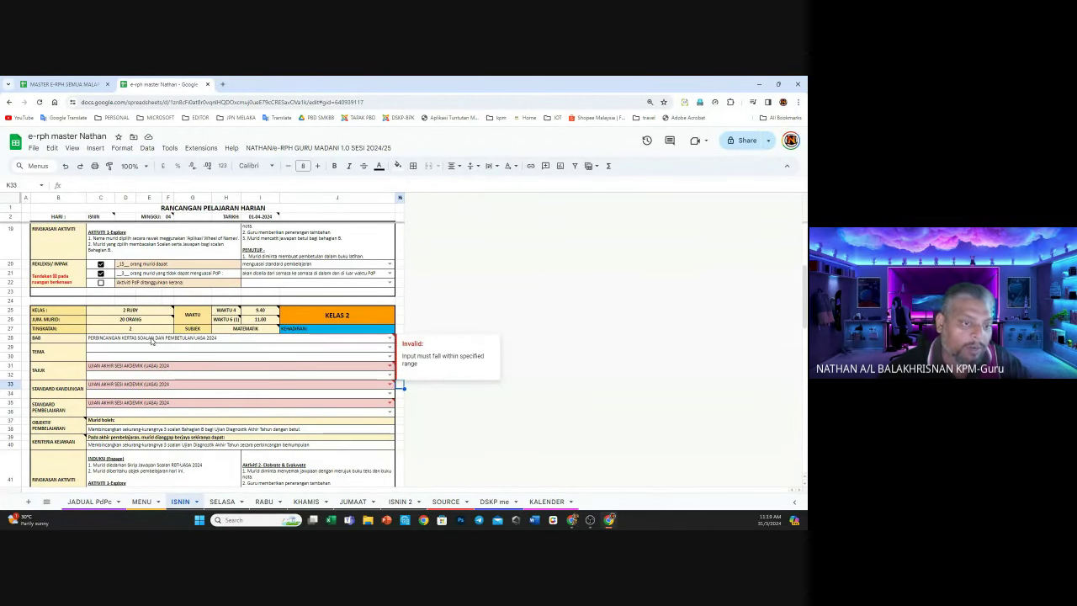
drag(247, 338, 149, 404)
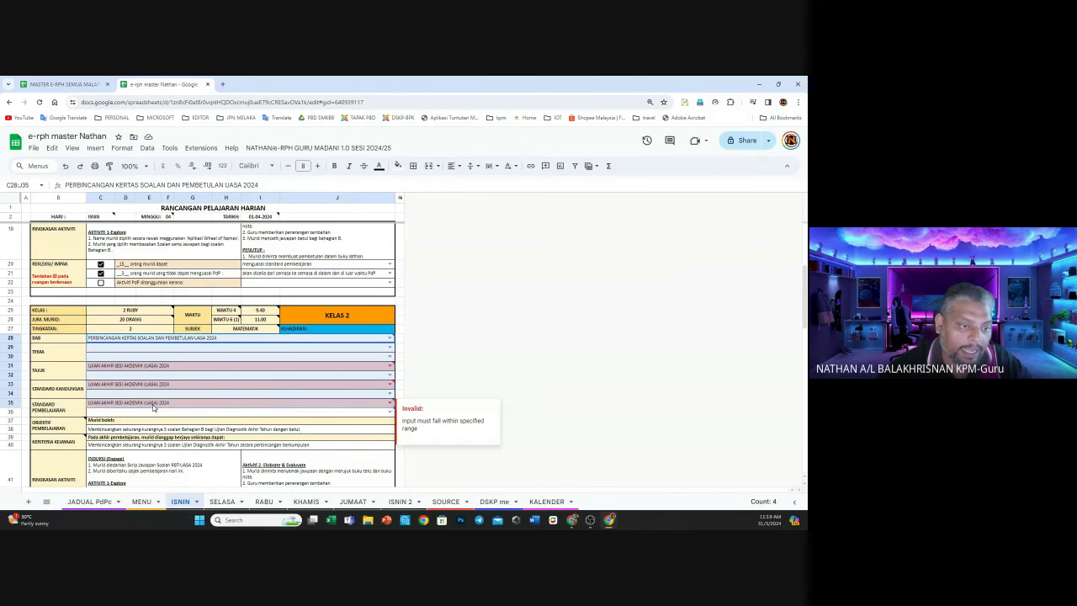
key(Delete)
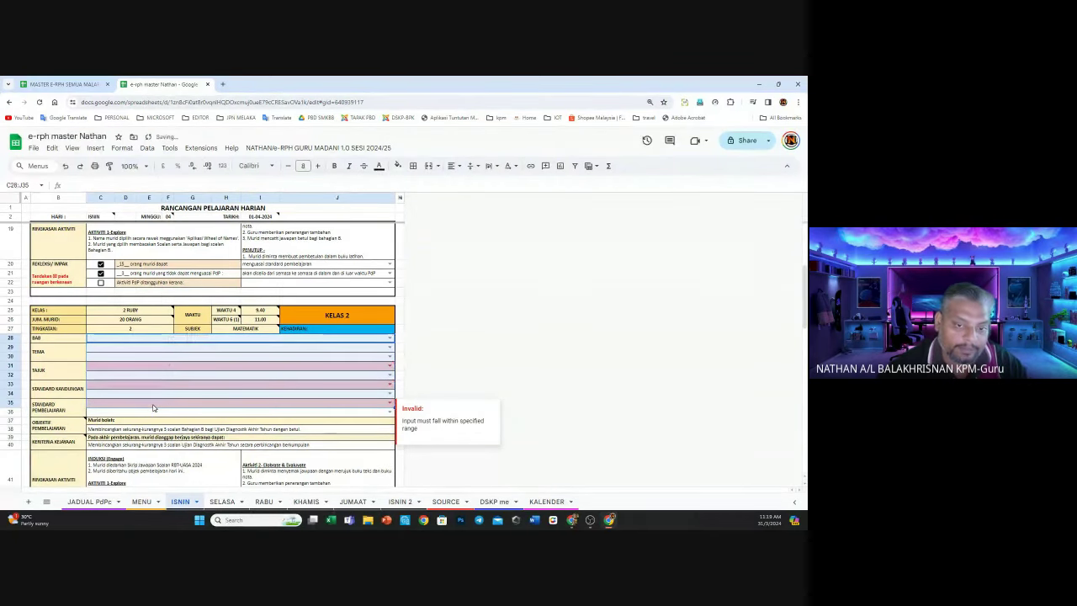
click(563, 376)
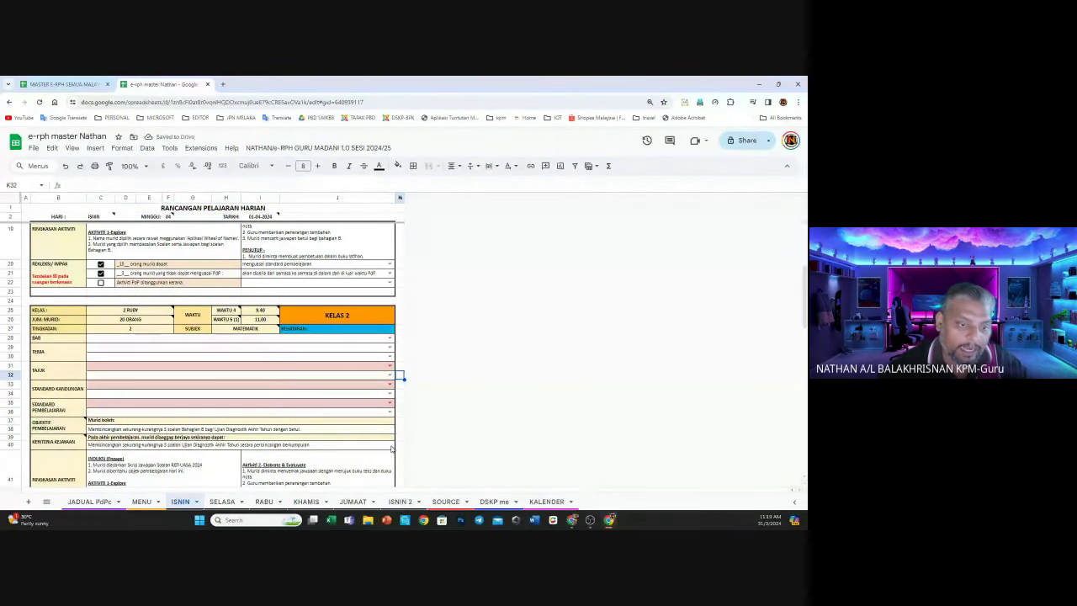
Set Kelas 2's BAB to NOMBOR DAN OPERASI and both TAJUK rows to 1.0 Pola dan Jujukan
click(390, 338)
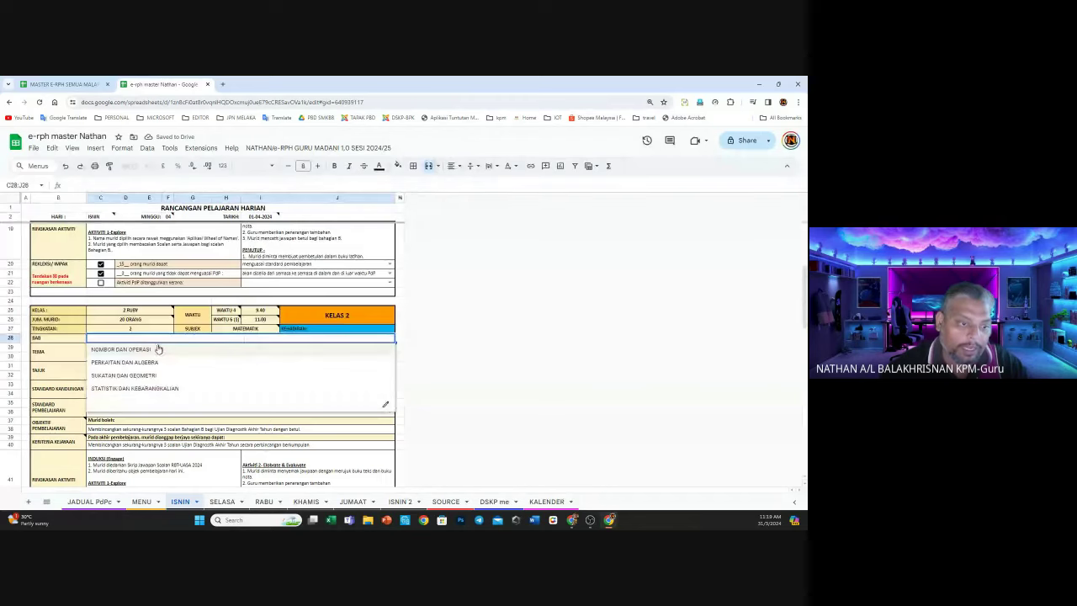
click(158, 348)
click(359, 357)
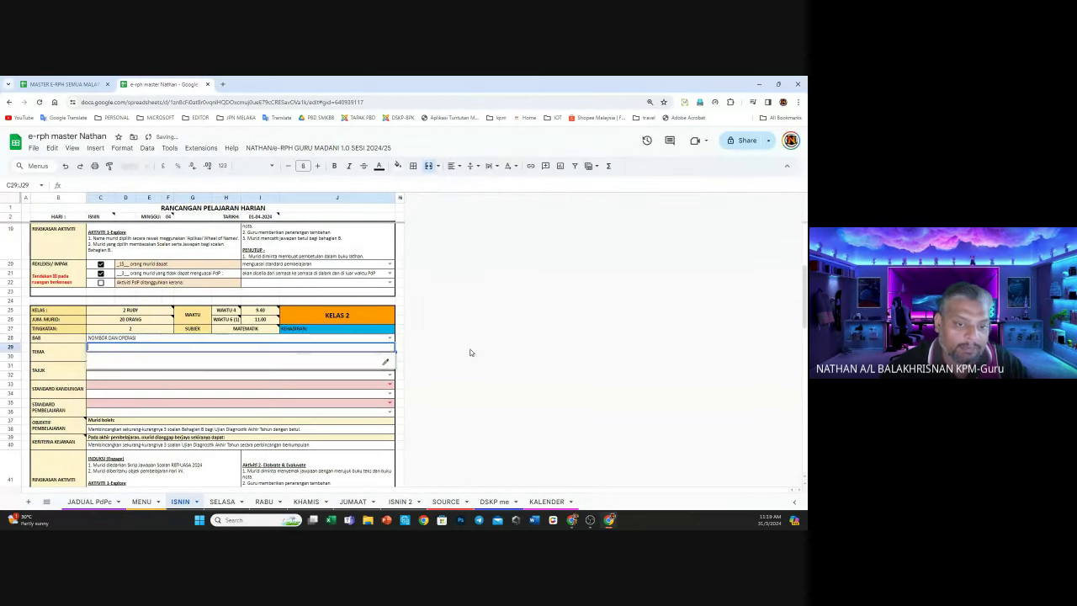
key(Down)
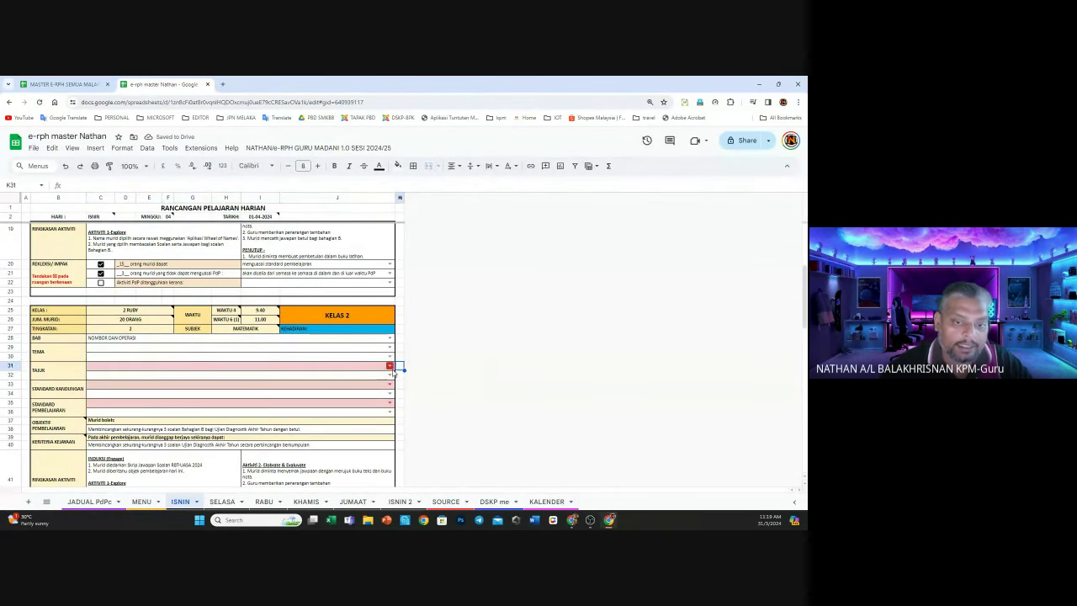
click(390, 367)
click(127, 378)
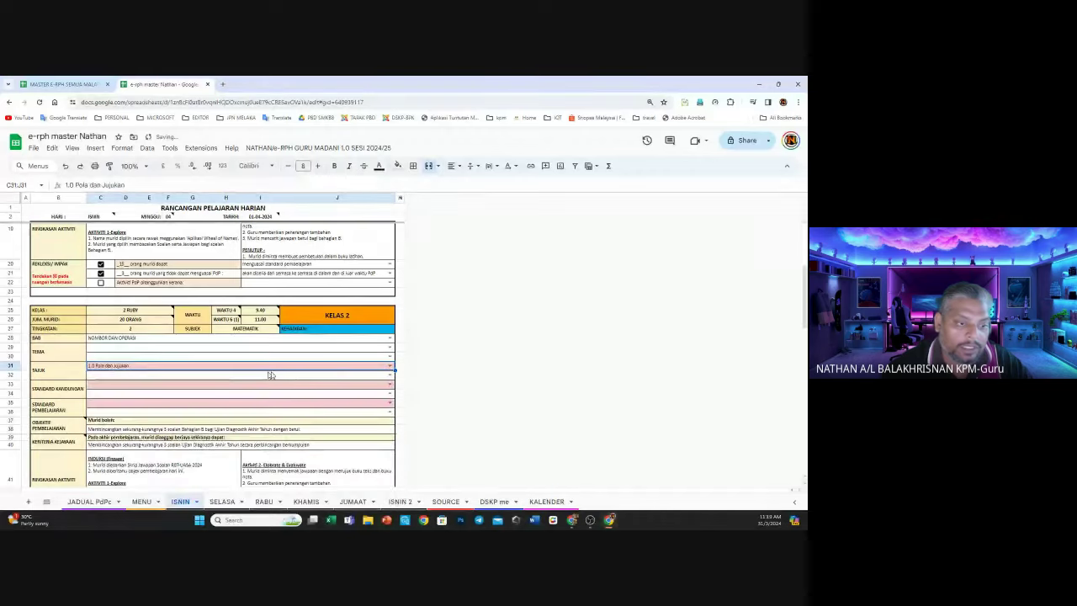
click(390, 373)
click(139, 386)
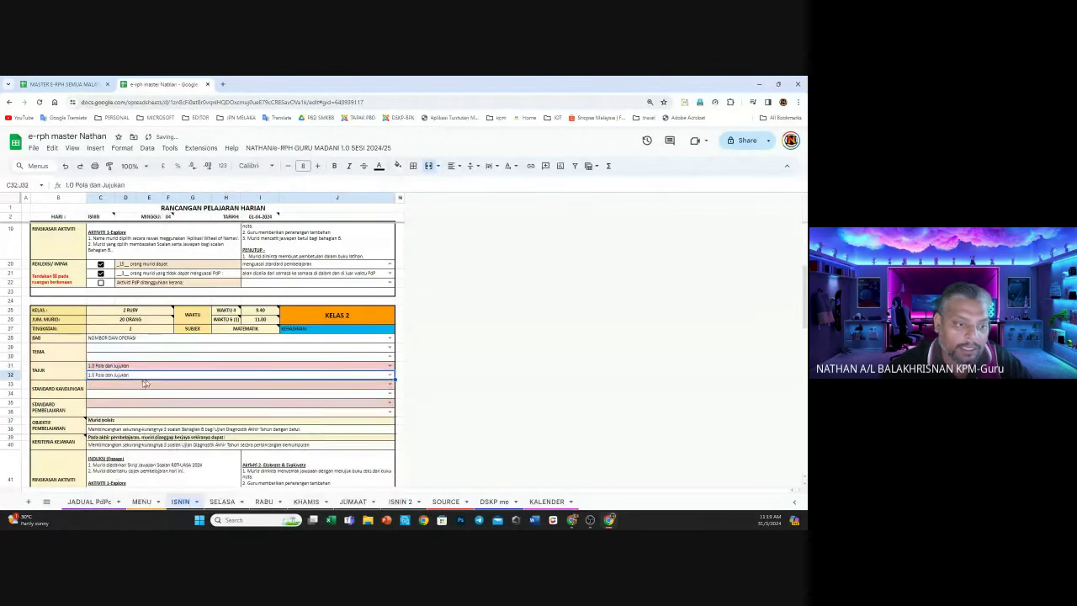
Fill rows 33–34 with content standard 1.1 Pola and rows 35–36 with learning standard 1.1.1
click(390, 383)
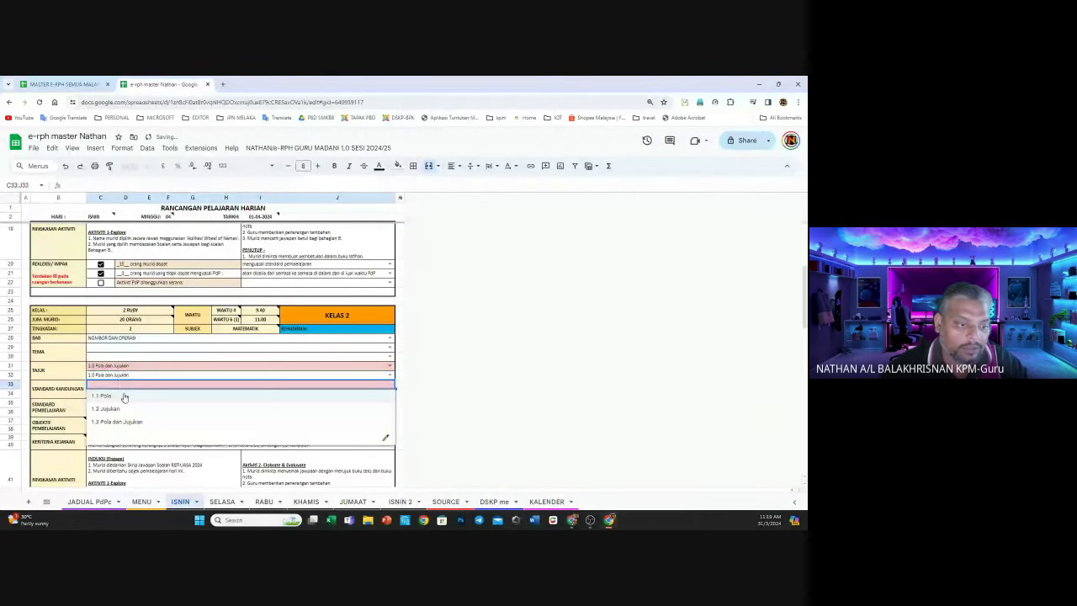
click(117, 395)
click(390, 393)
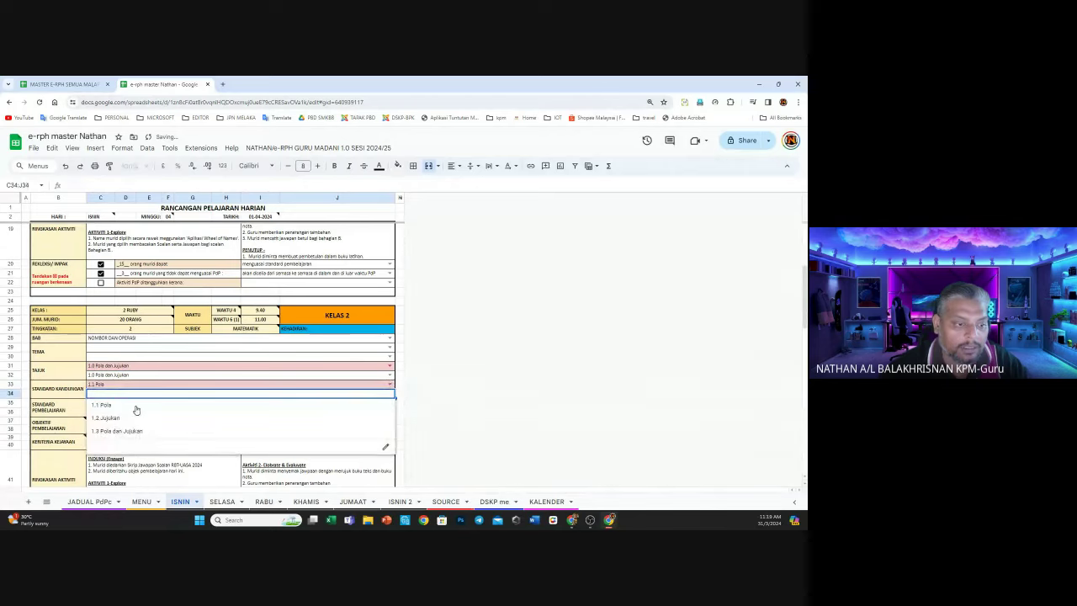
click(130, 404)
click(389, 403)
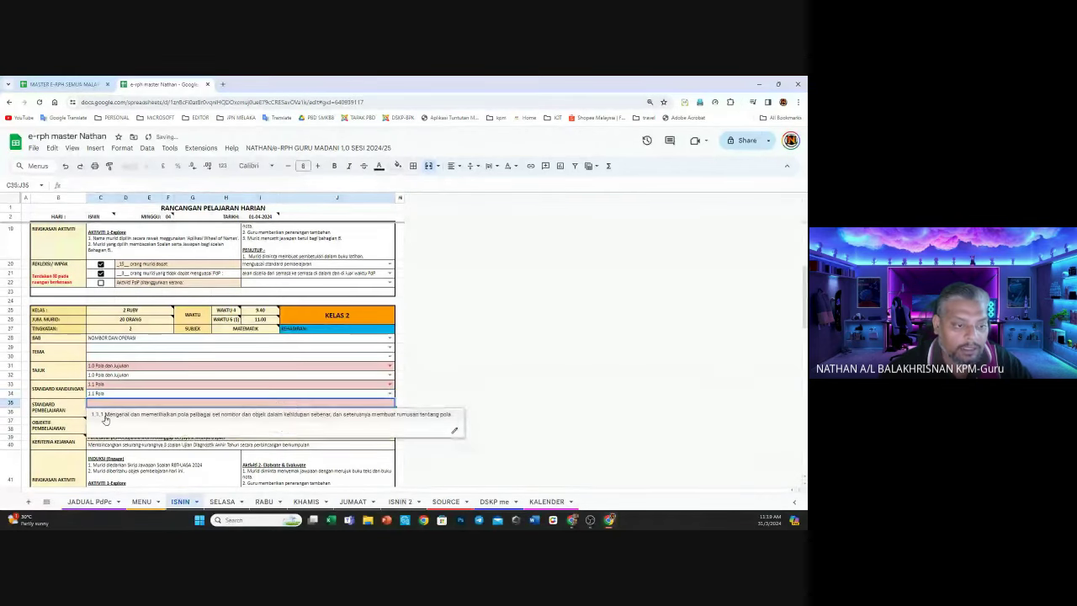
click(152, 413)
click(390, 412)
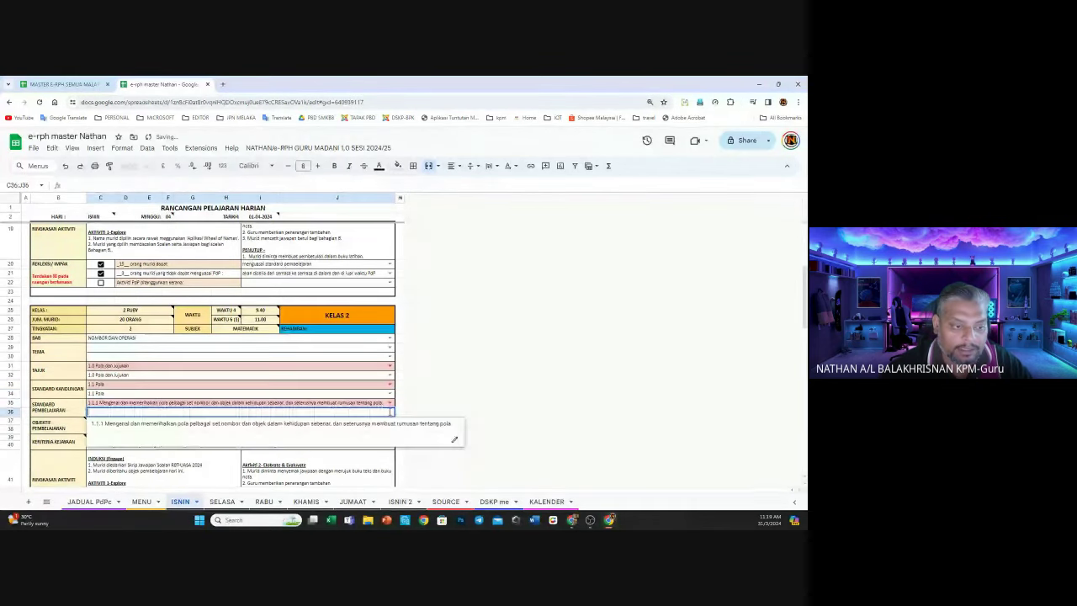
click(200, 428)
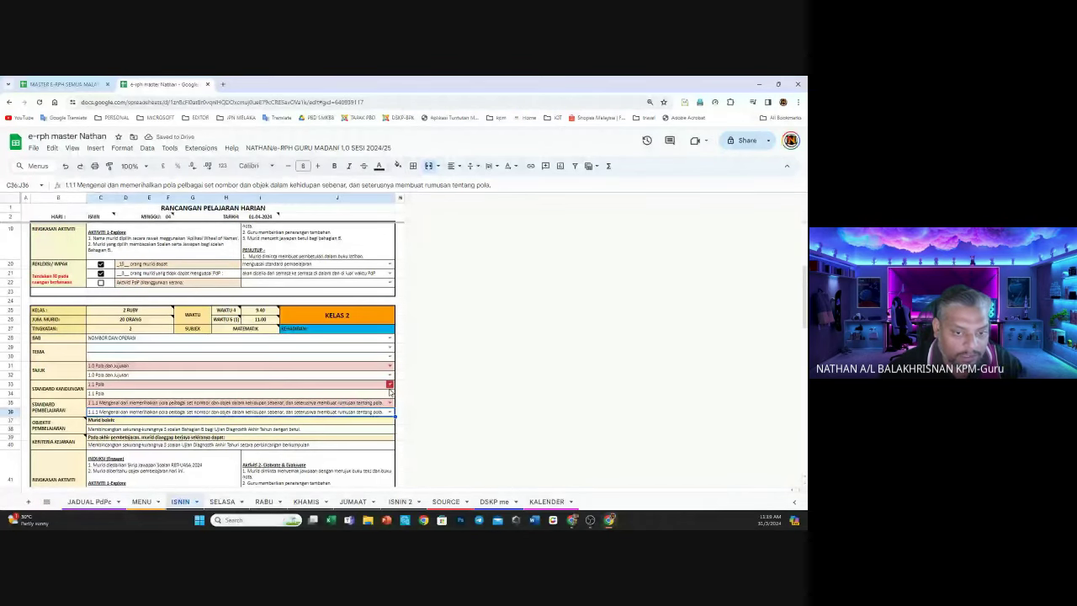
Change row 34 to 1.2 Jujukan and row 36 to 1.2.1 Menerangkan maksud jujukan
click(389, 393)
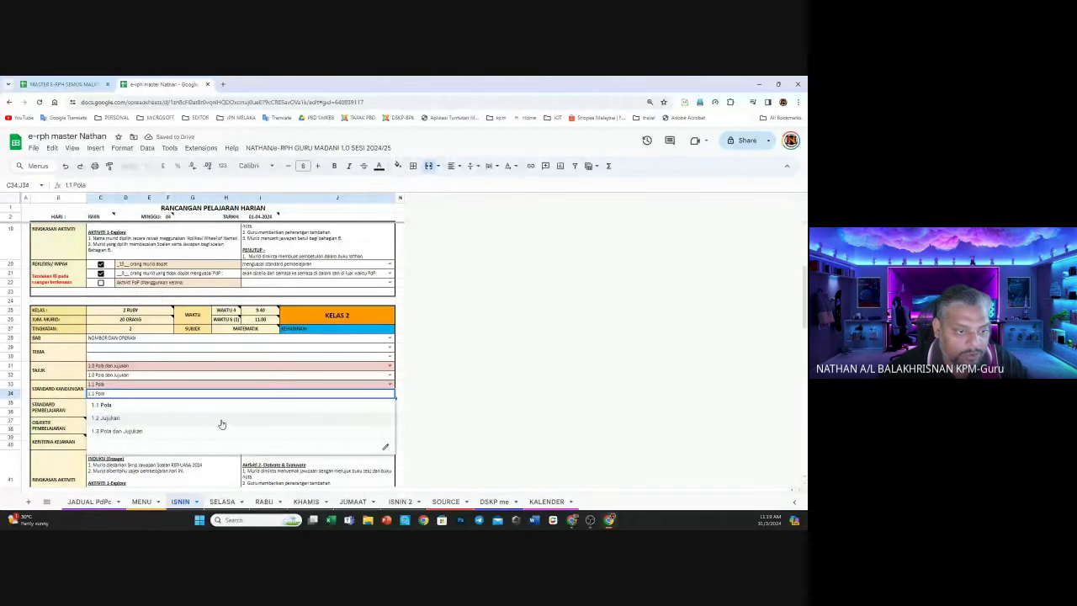
click(221, 426)
click(389, 411)
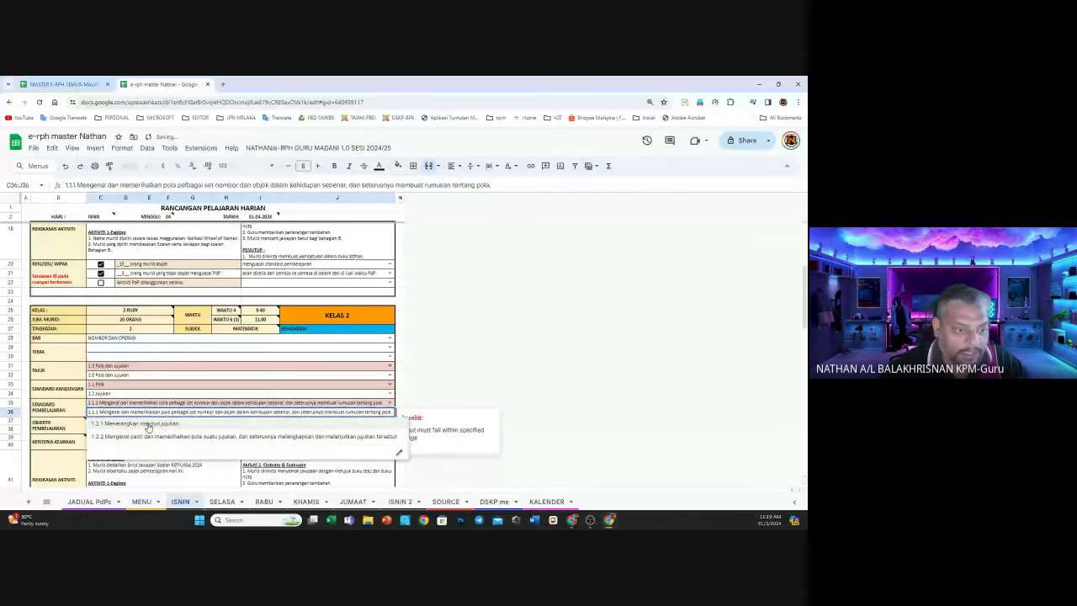
click(156, 425)
click(515, 369)
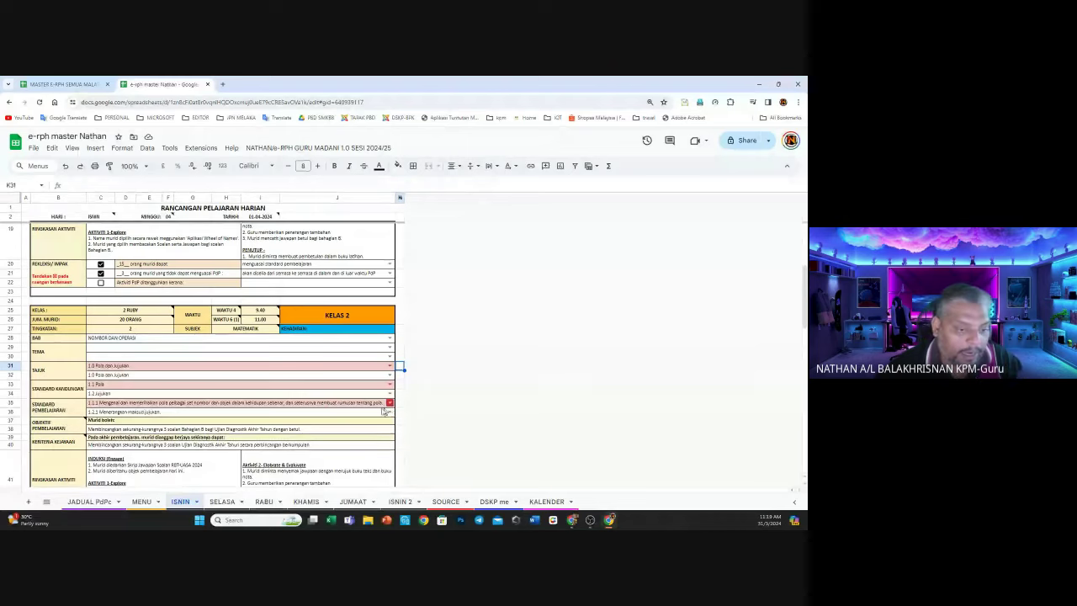
scroll(377, 413, down, 3)
scroll(377, 413, down, 8)
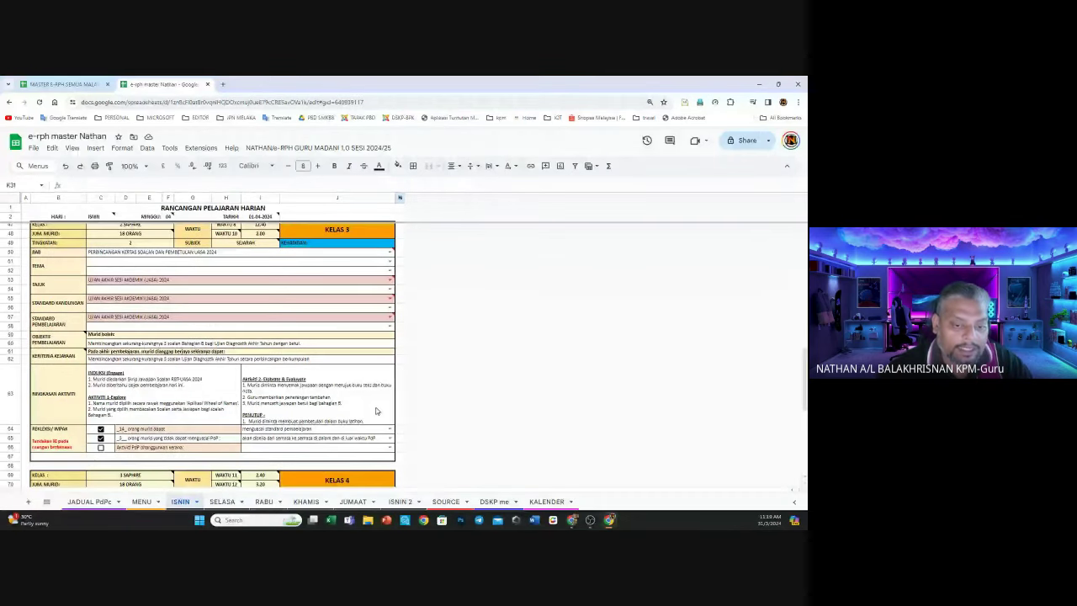
scroll(375, 410, up, 15)
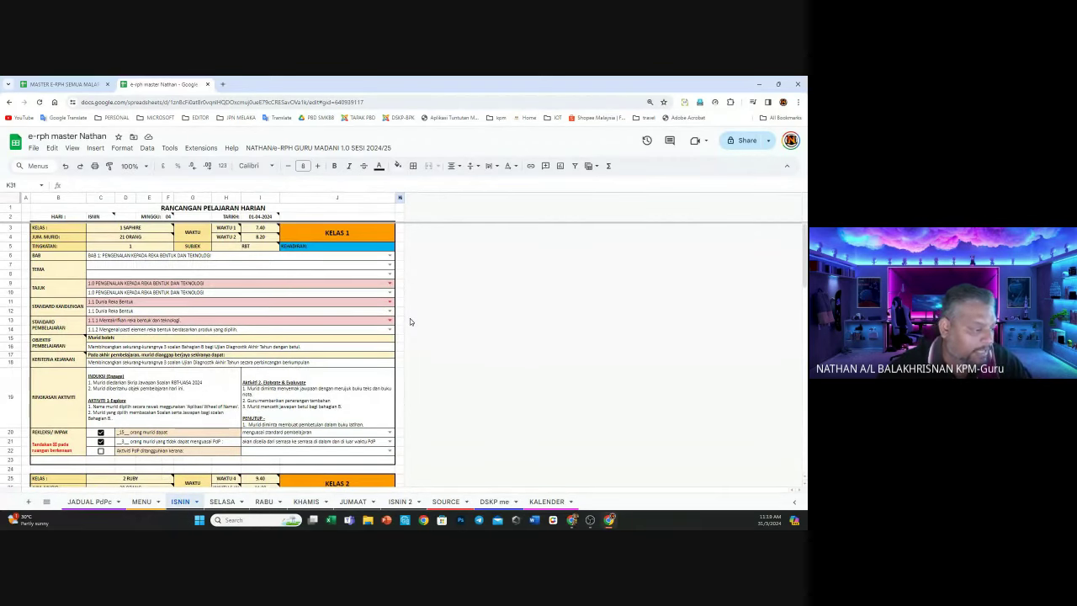
scroll(410, 318, down, 1)
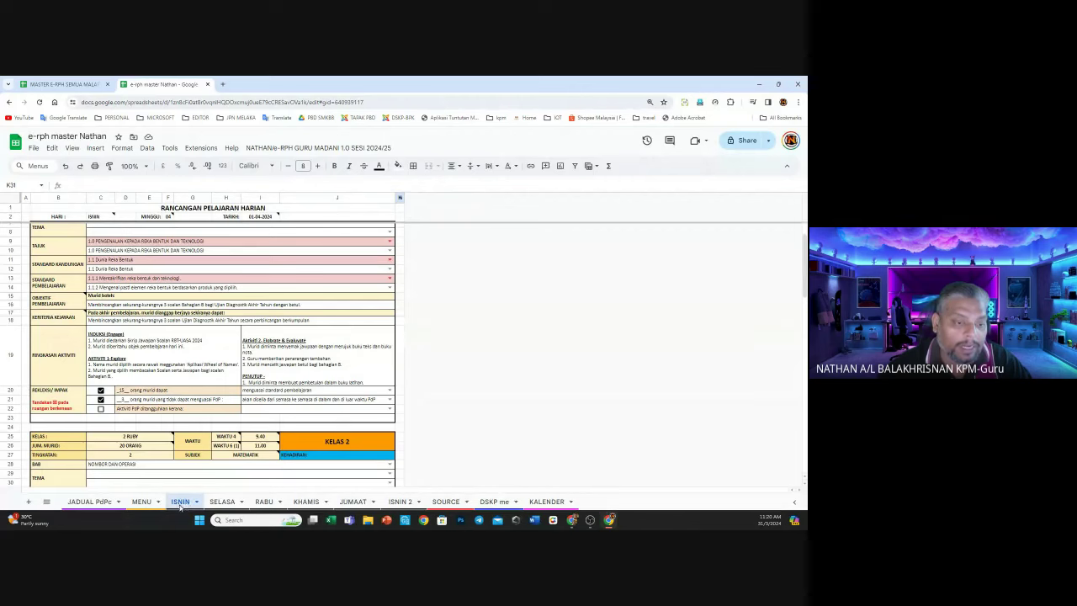
click(143, 503)
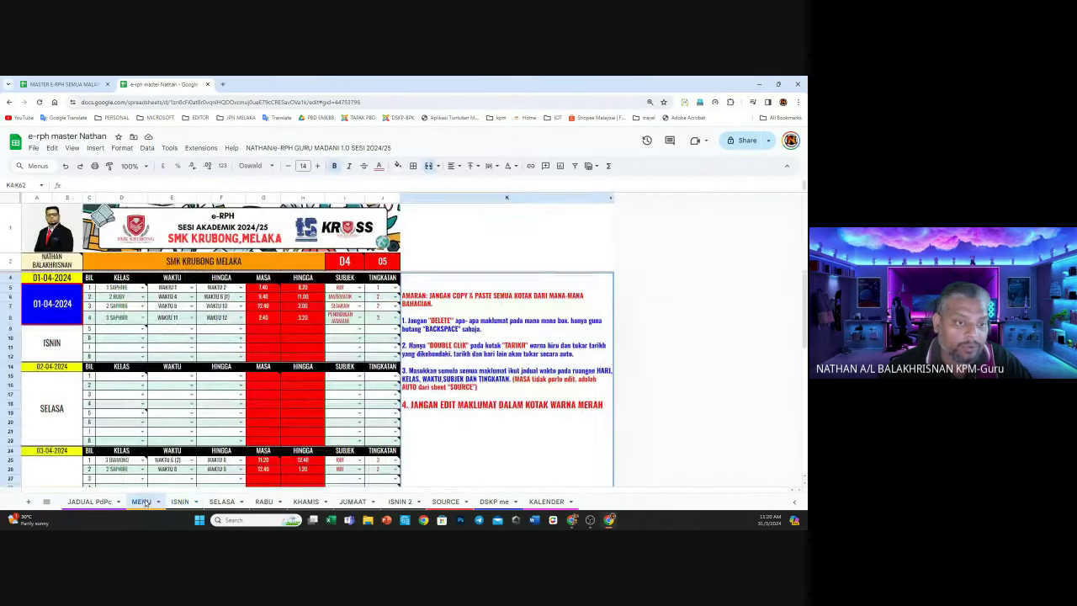
click(123, 334)
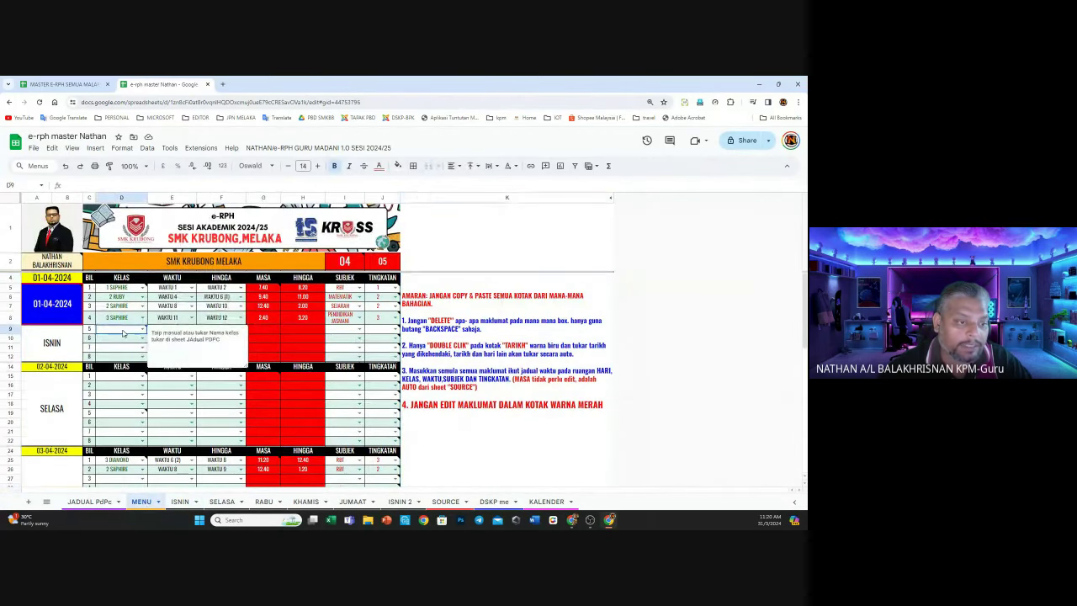
click(180, 501)
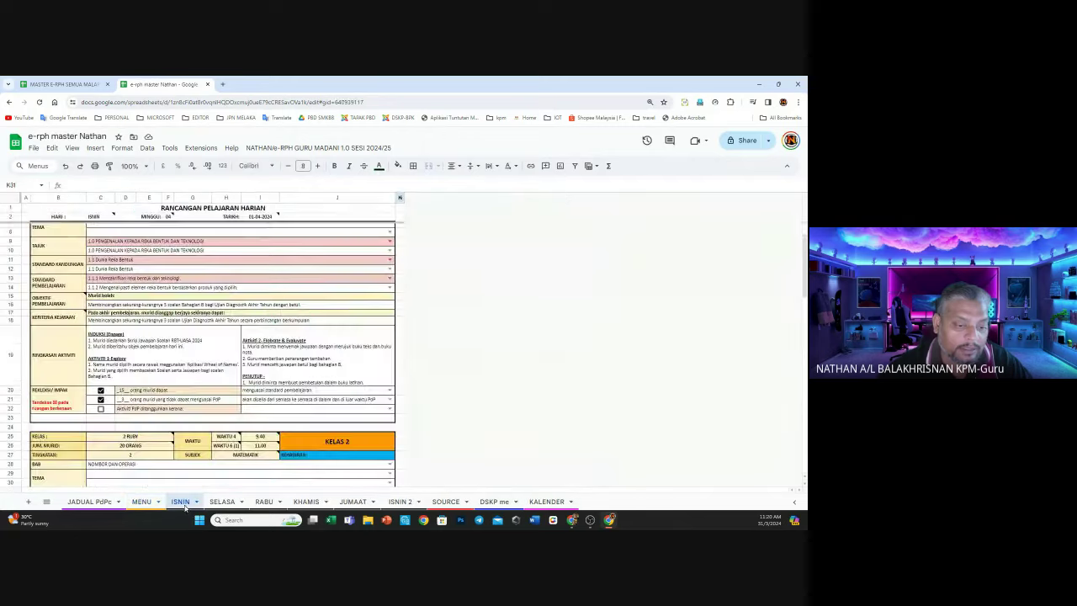
scroll(221, 287, down, 10)
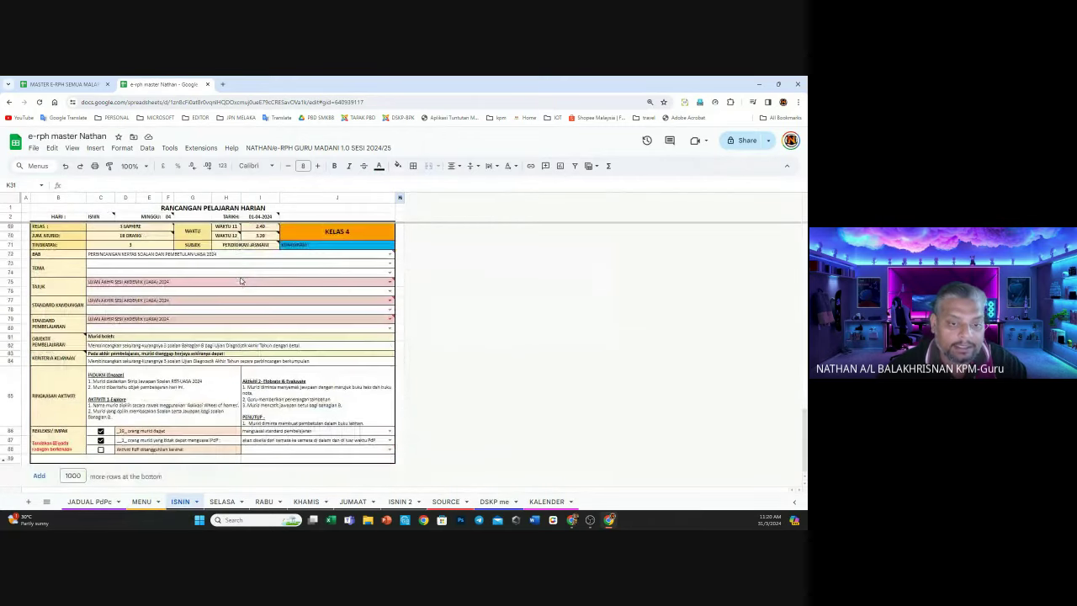
scroll(330, 360, up, 1)
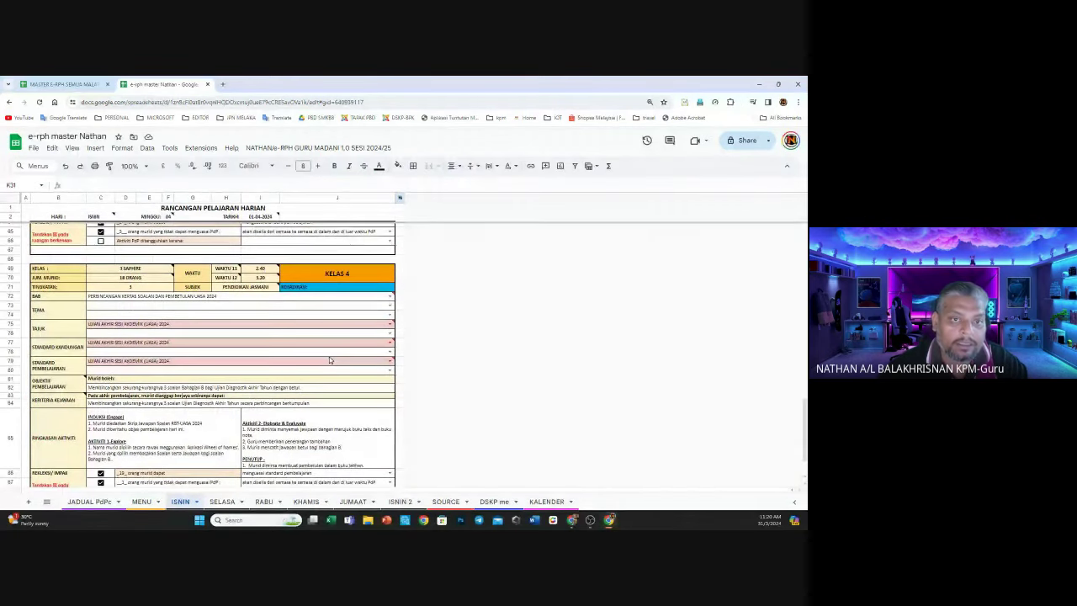
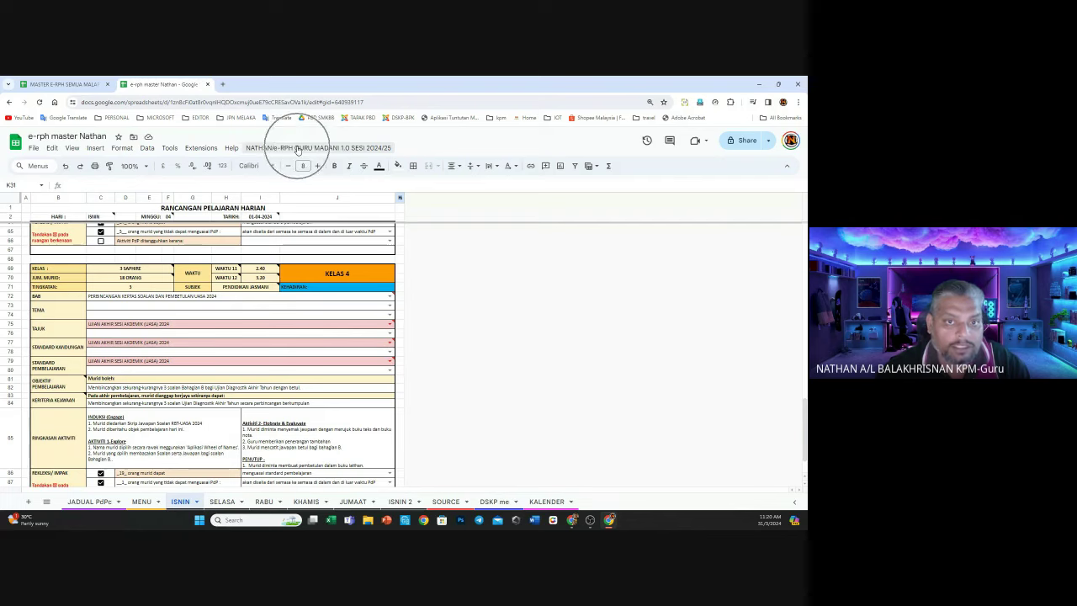
Run Bilangan eRPH with 3 RPH and choose a Google account to authorize the script
click(297, 149)
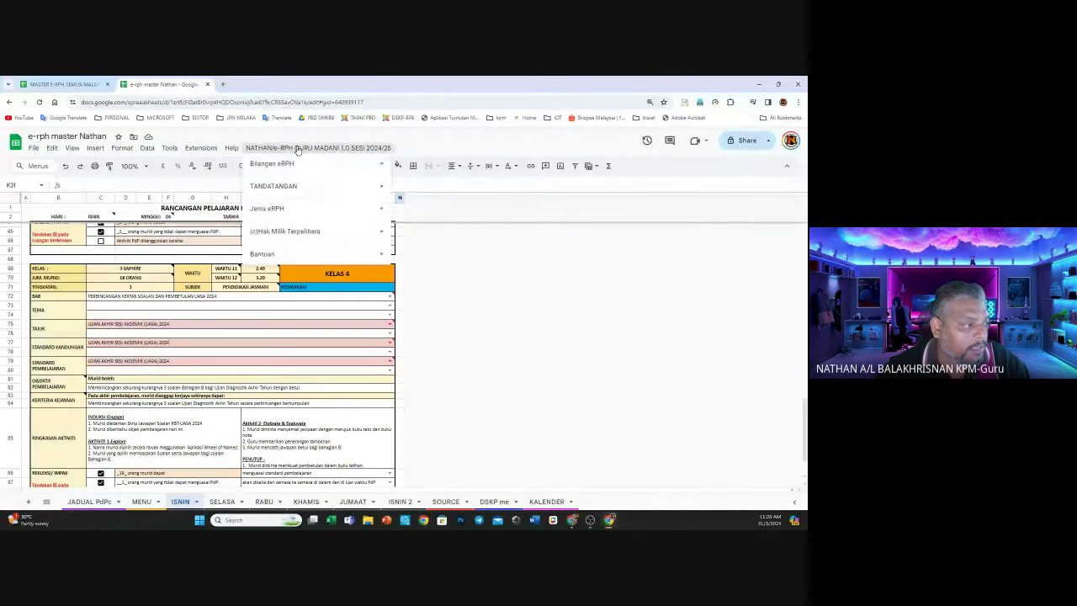
mouse_move(297, 169)
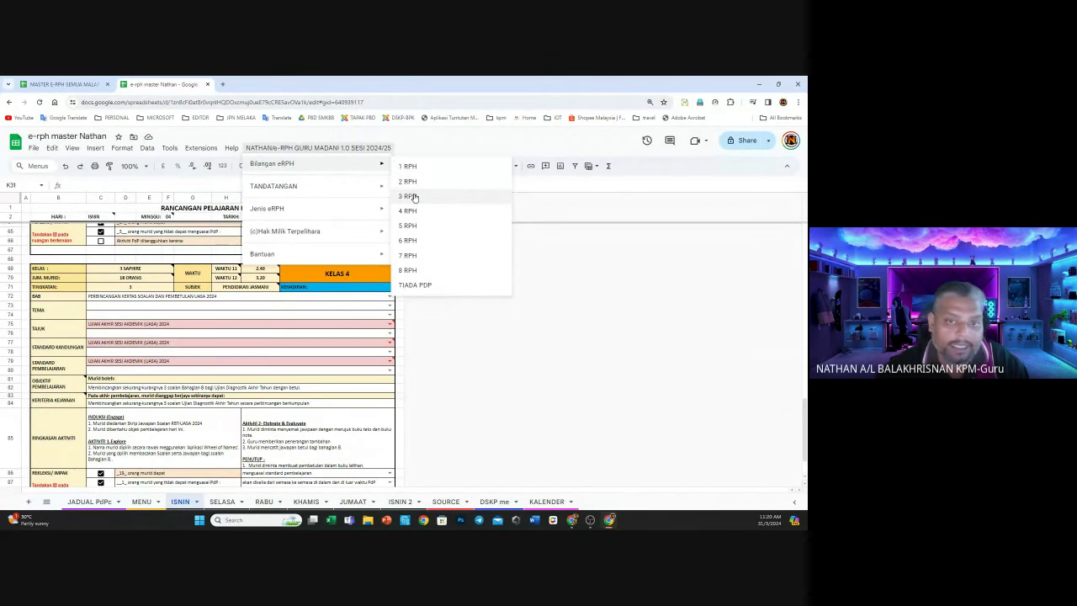
click(413, 198)
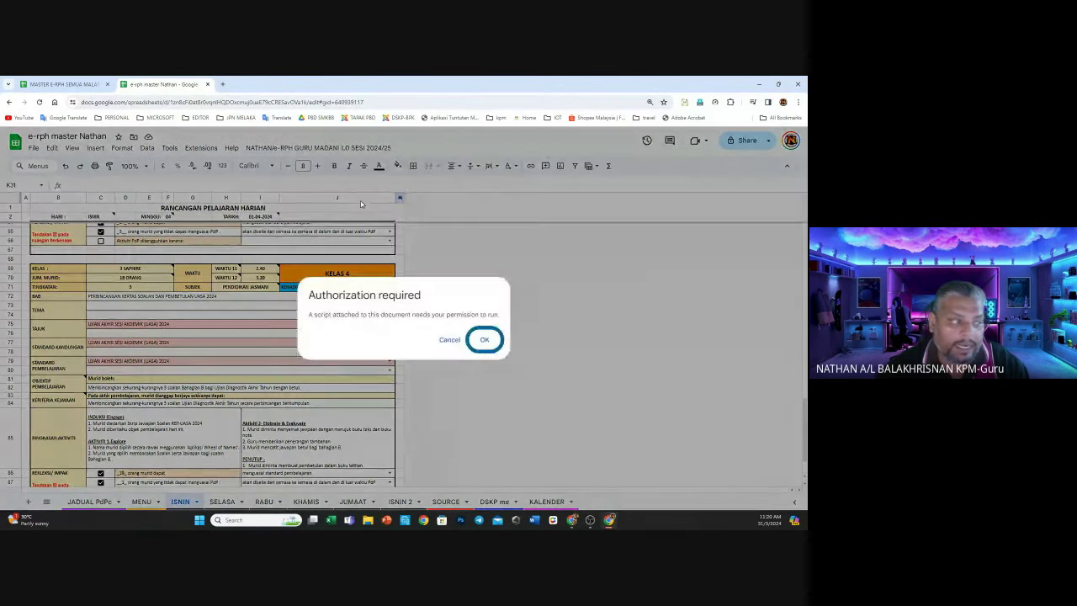
click(486, 340)
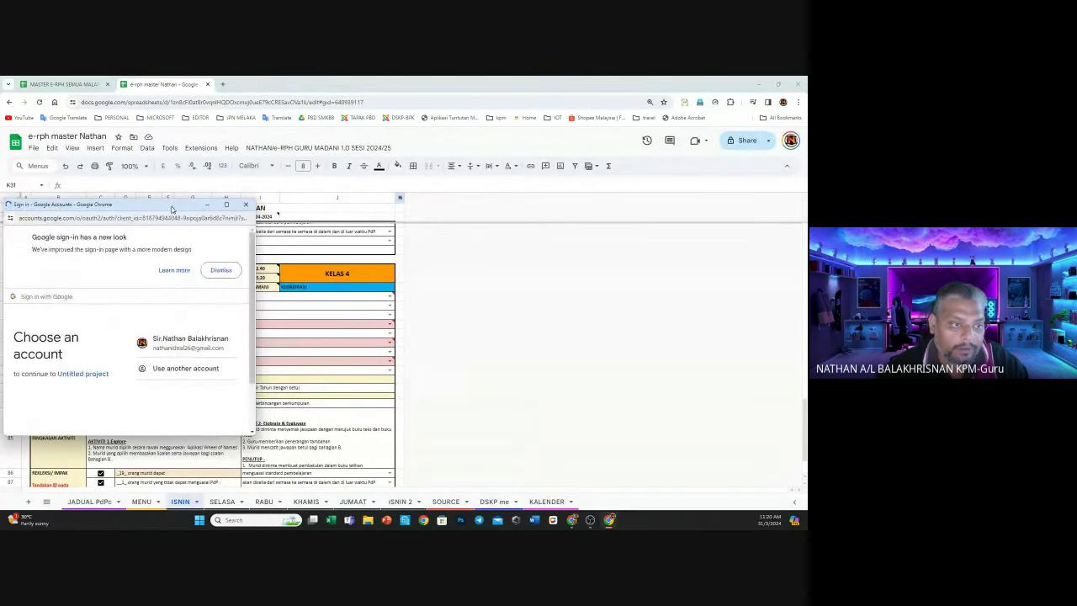
drag(147, 208, 298, 197)
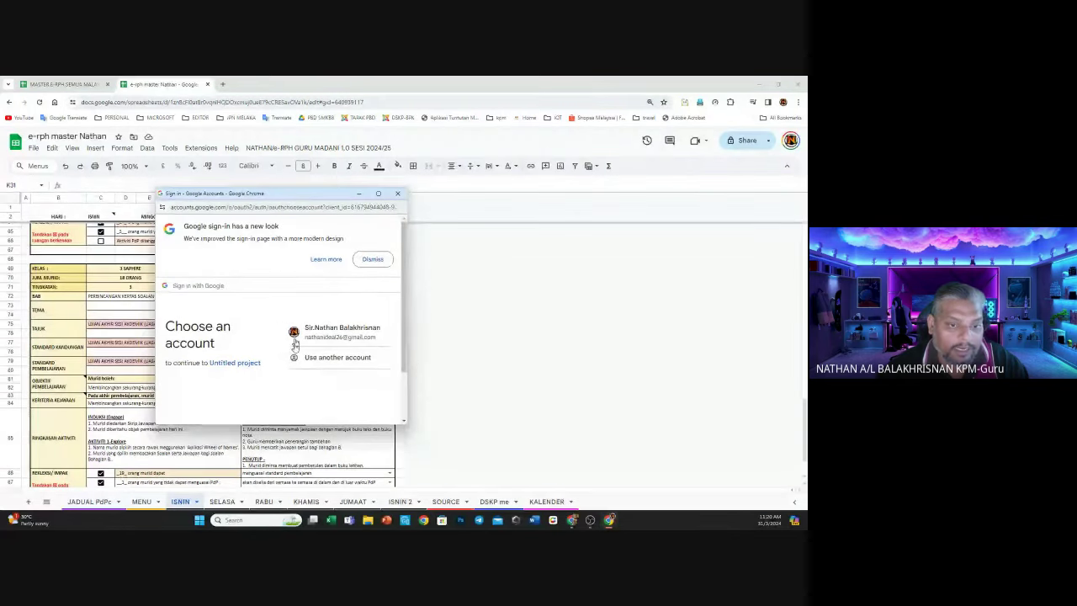
click(341, 332)
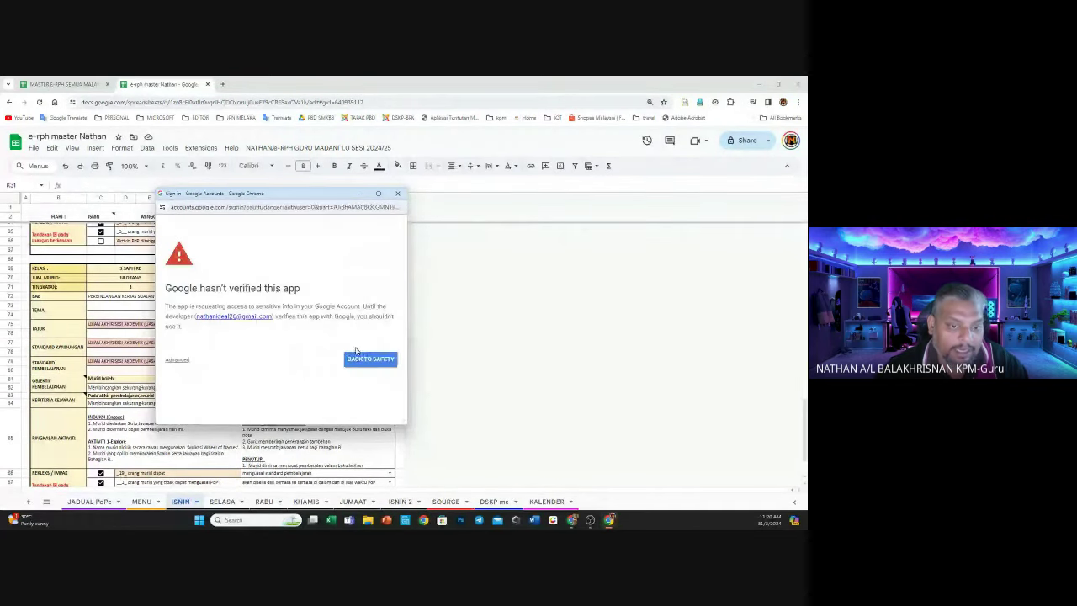
Decline the unverified-app warning with Back to Safety, close the help window, and reopen Bilangan eRPH
click(172, 360)
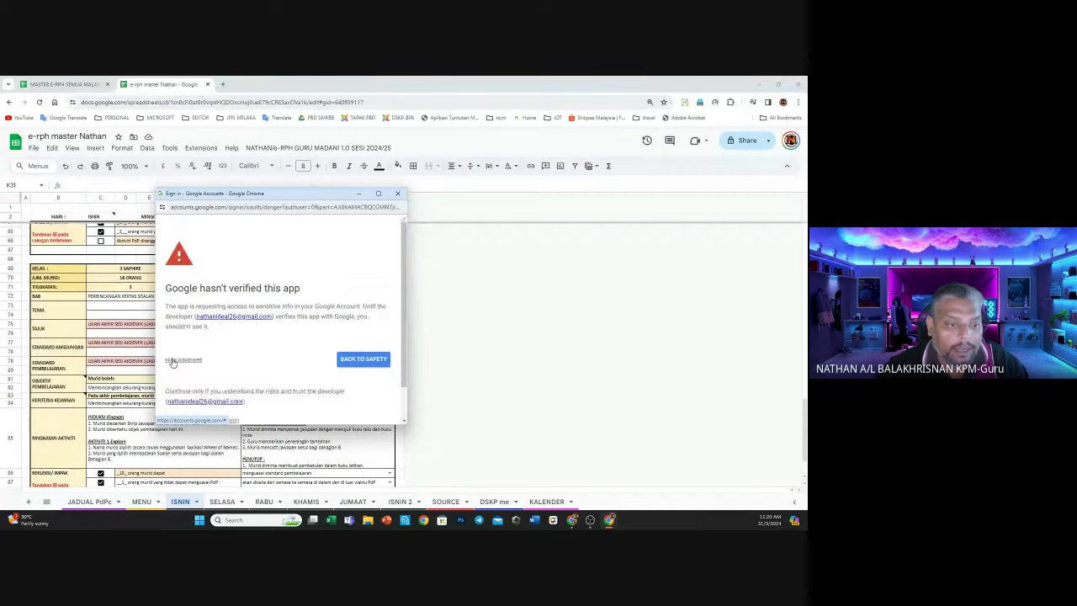
scroll(283, 354, down, 1)
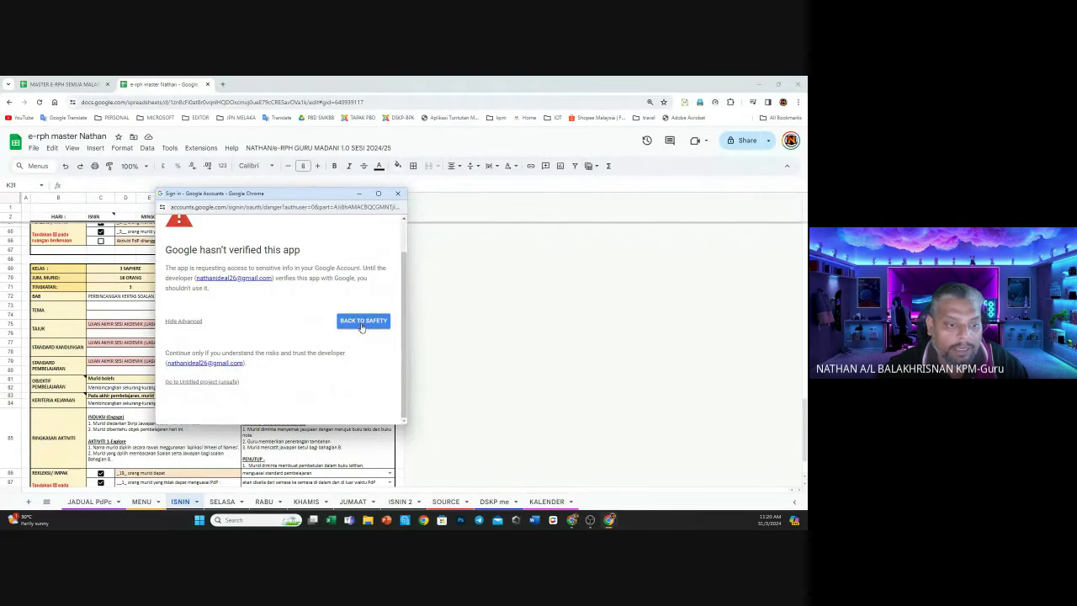
click(362, 323)
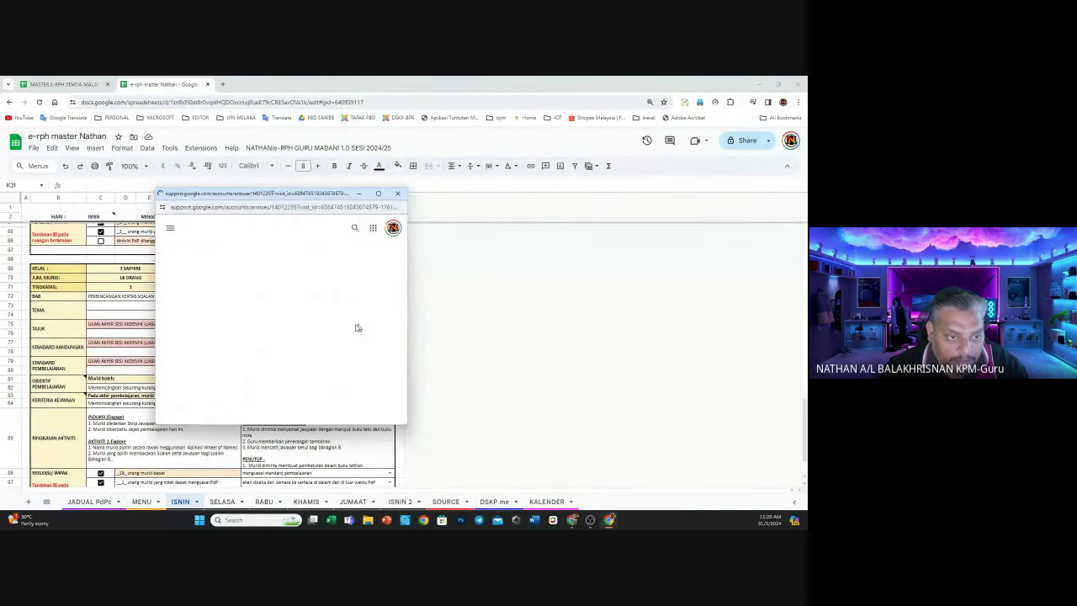
scroll(349, 337, down, 5)
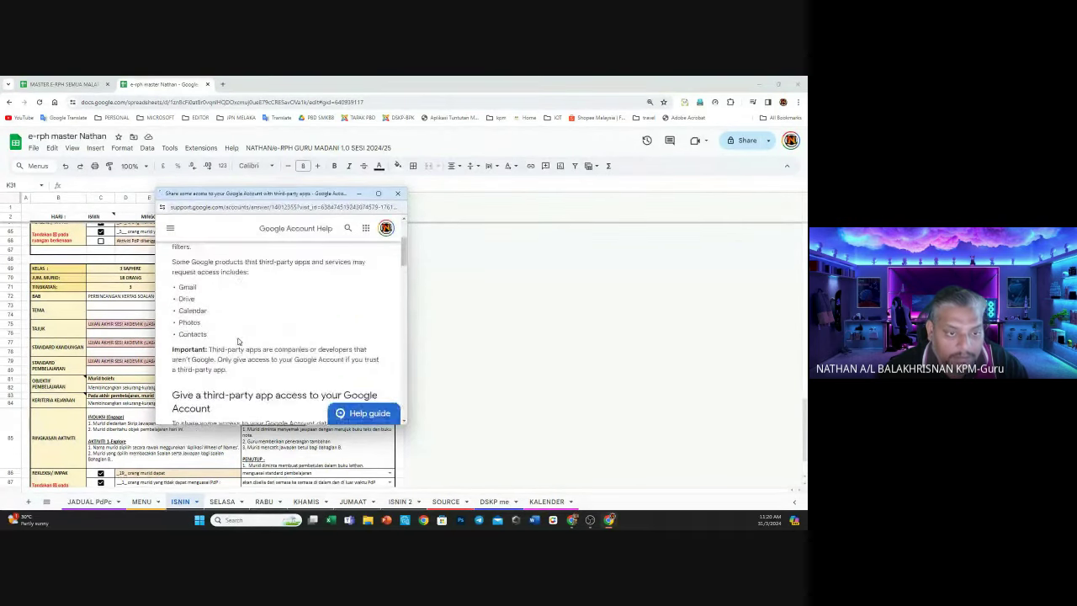
click(397, 192)
click(286, 148)
mouse_move(288, 172)
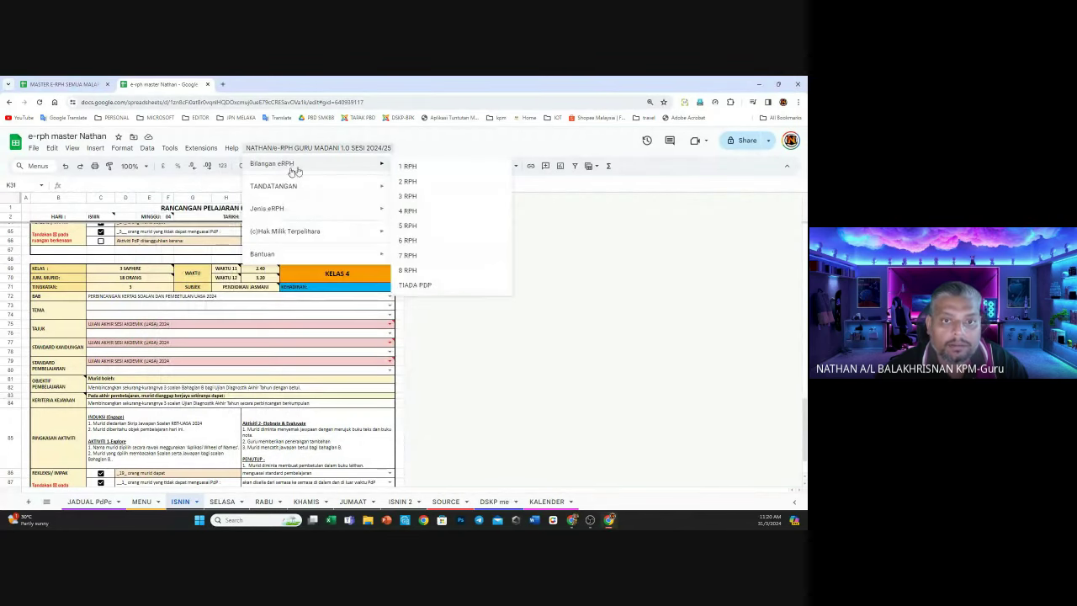
click(436, 168)
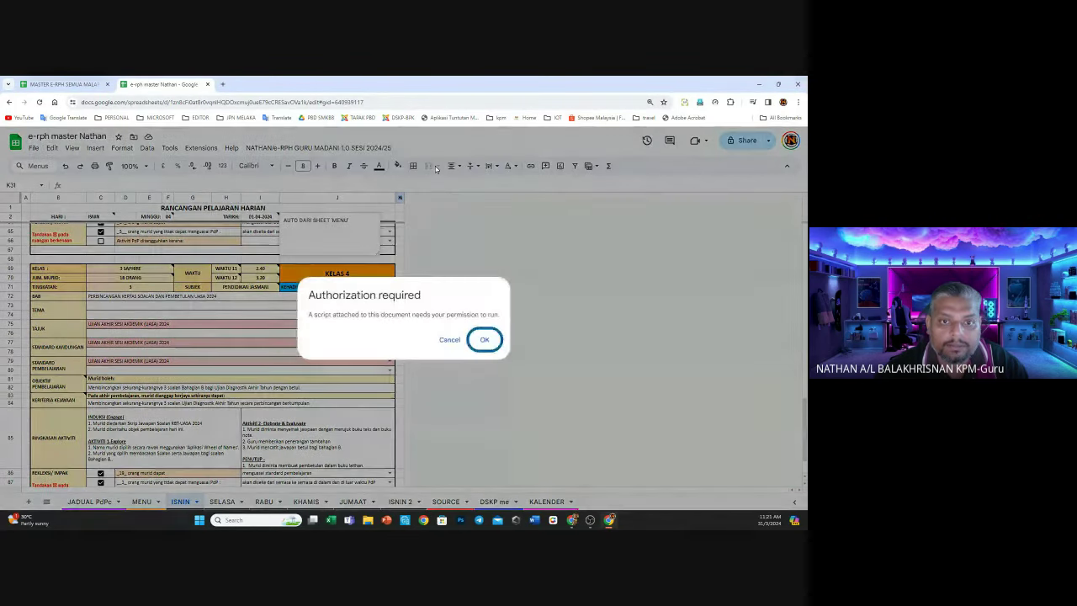
click(484, 340)
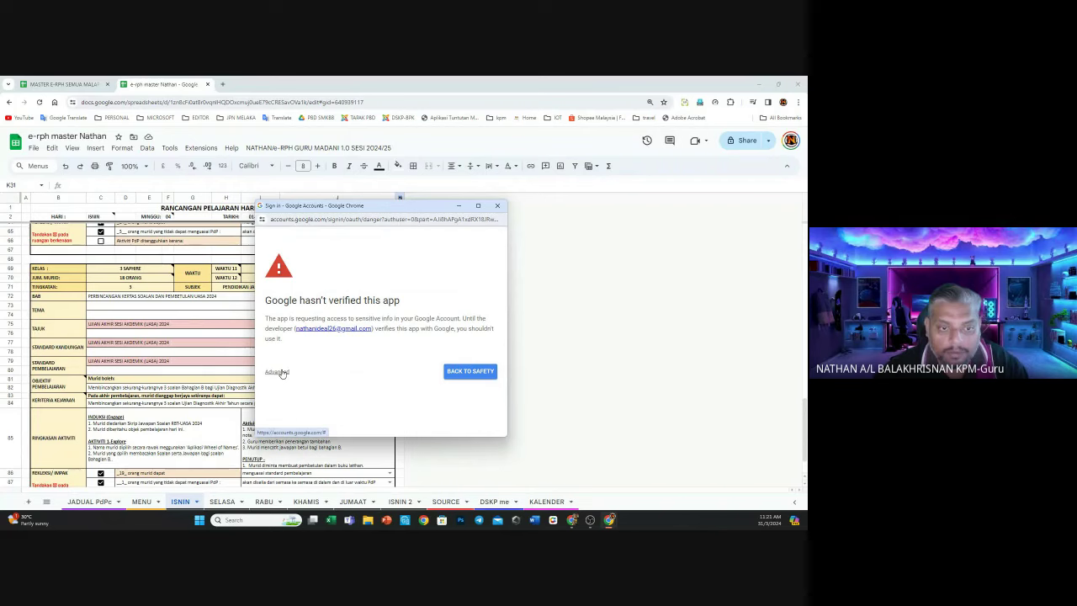
click(278, 372)
scroll(286, 374, down, 1)
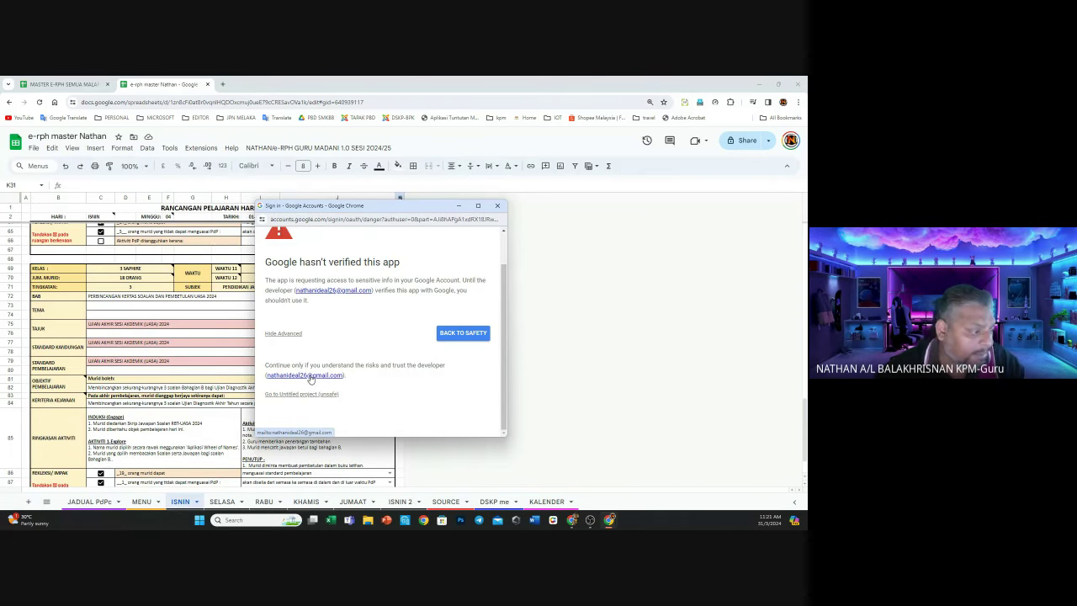
click(310, 379)
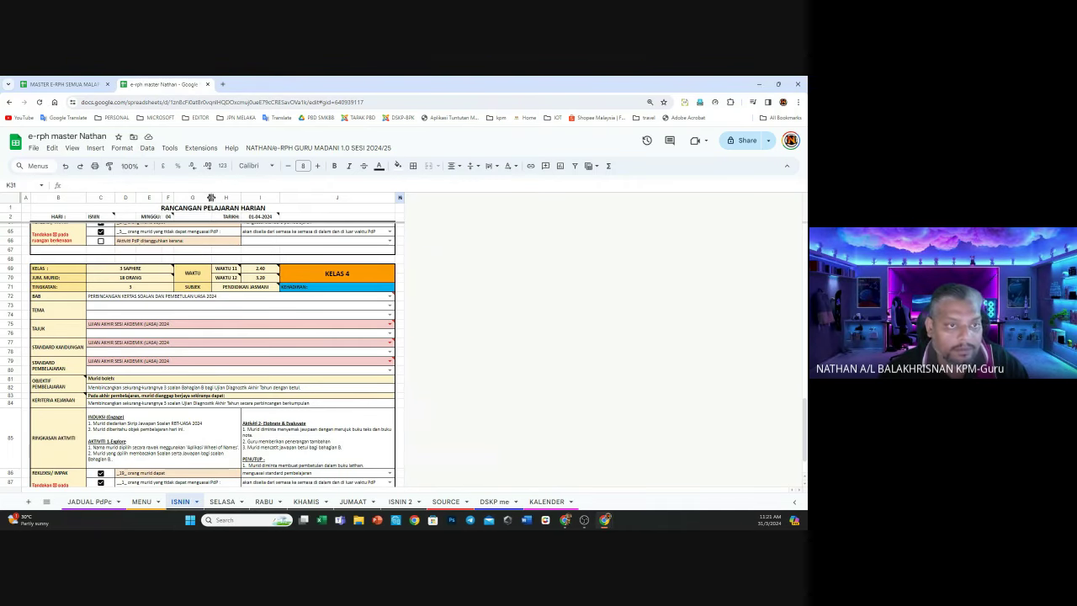
Run Bilangan eRPH with 2 RPH and choose the Google account for authorization
click(303, 148)
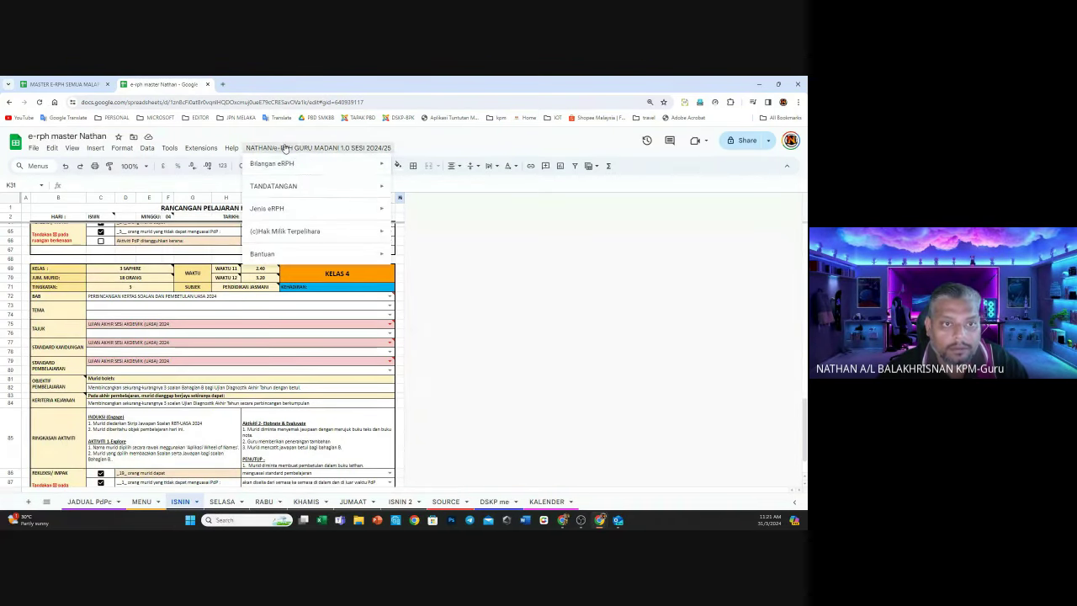
mouse_move(301, 163)
click(410, 182)
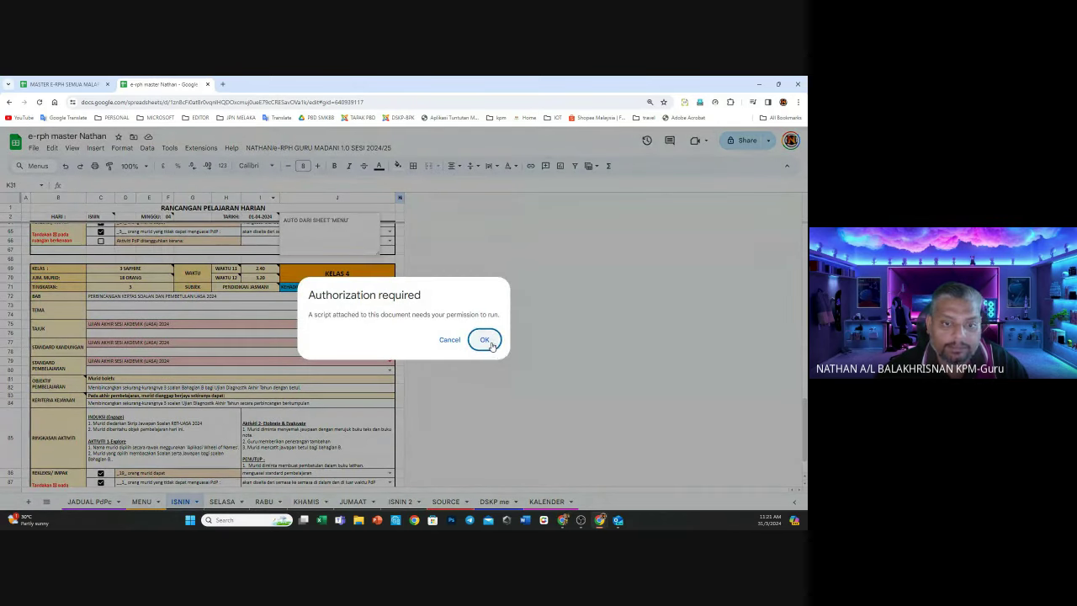
click(484, 340)
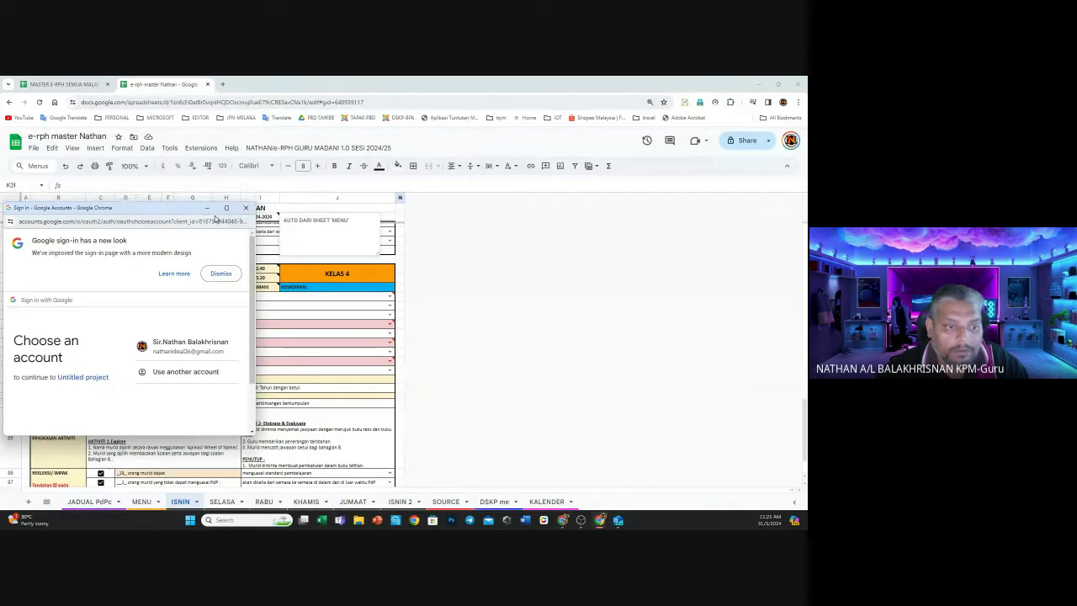
drag(177, 204, 437, 212)
click(451, 352)
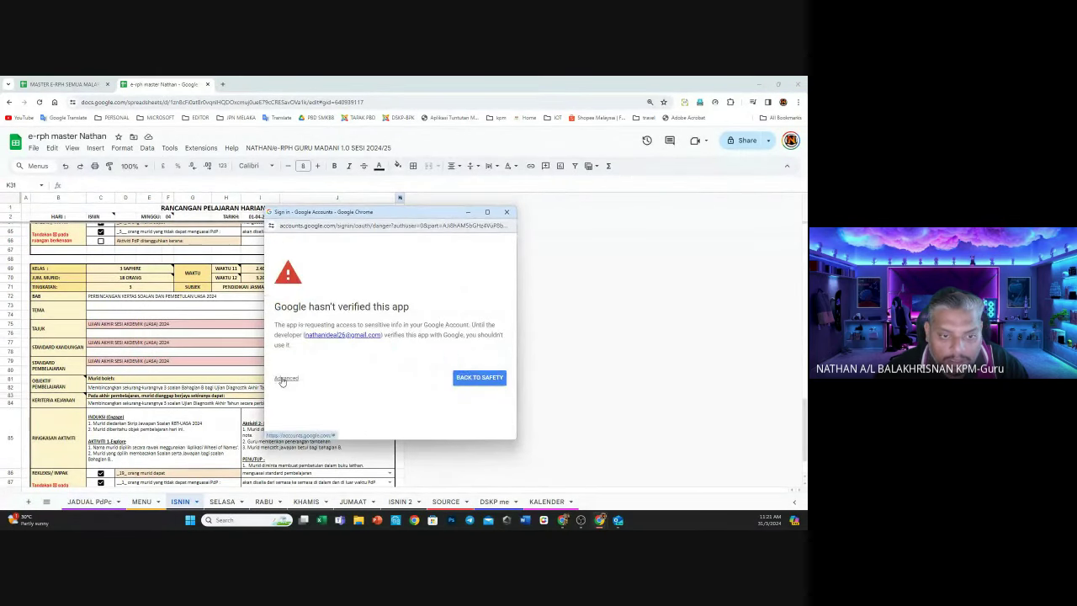
Continue past the warning via Go to Untitled project (unsafe), then switch to the MASTER E-RPH window
click(285, 379)
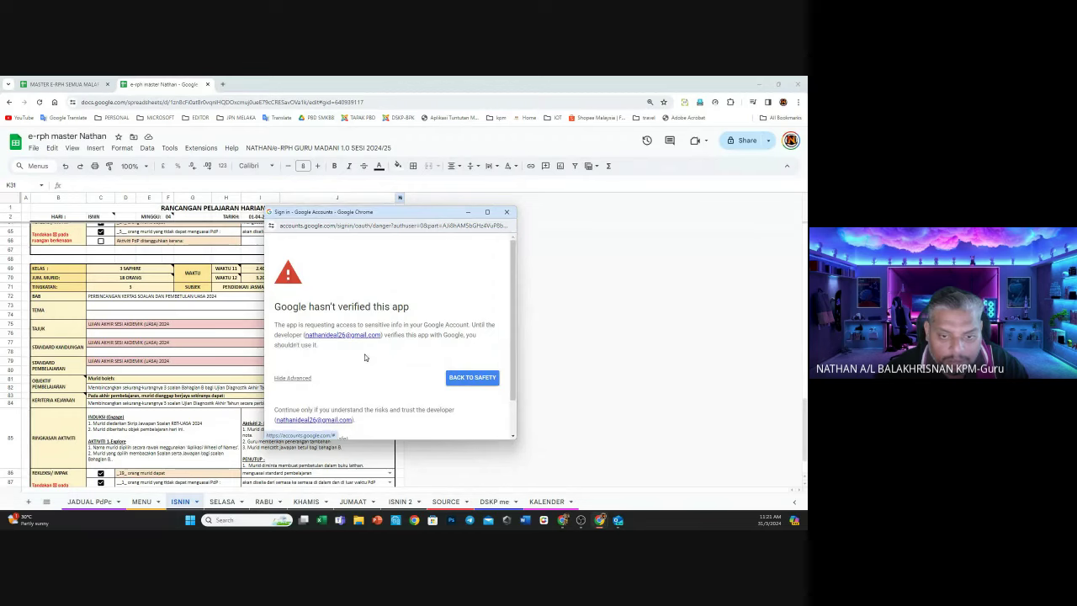
scroll(365, 357, down, 1)
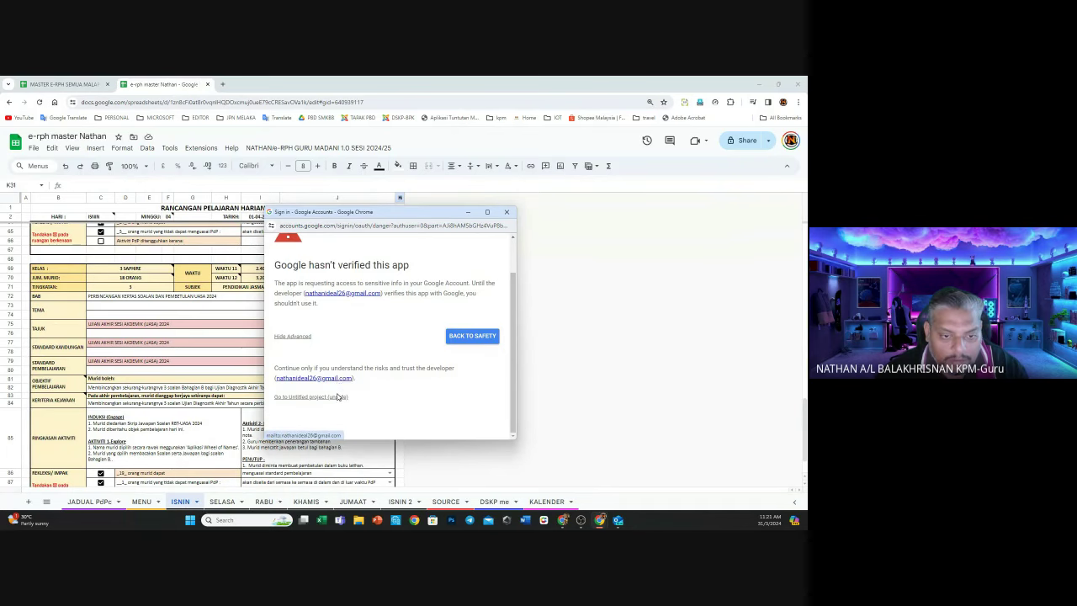
click(337, 380)
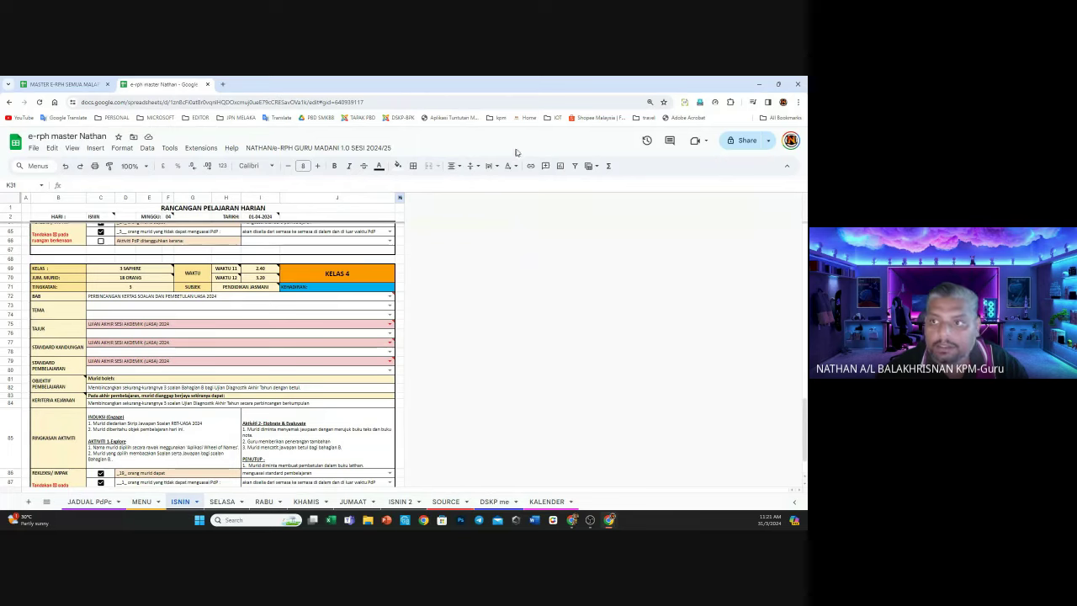
mouse_move(572, 522)
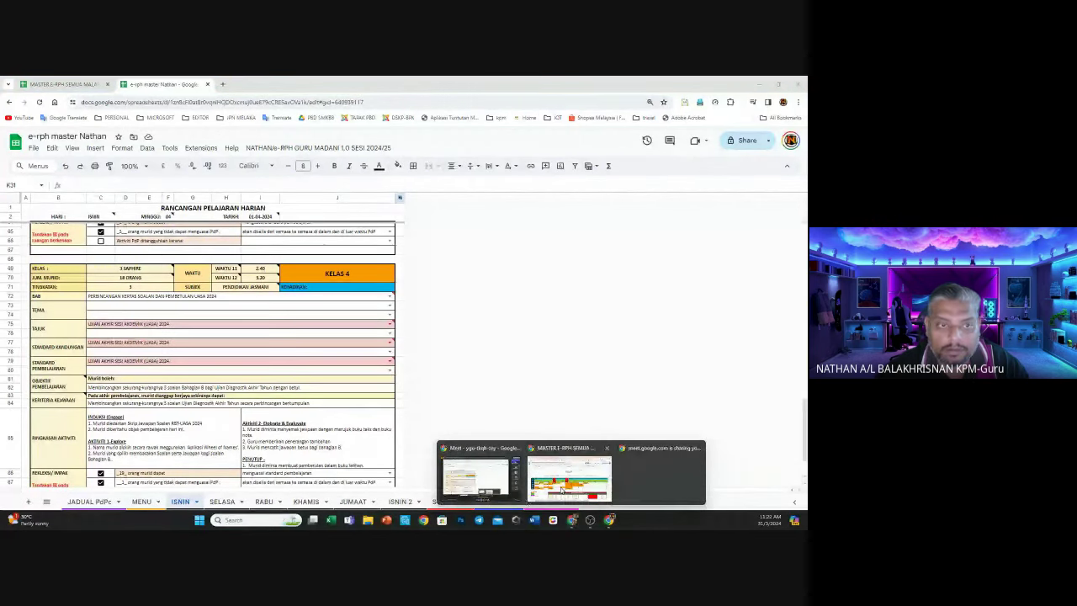
click(542, 452)
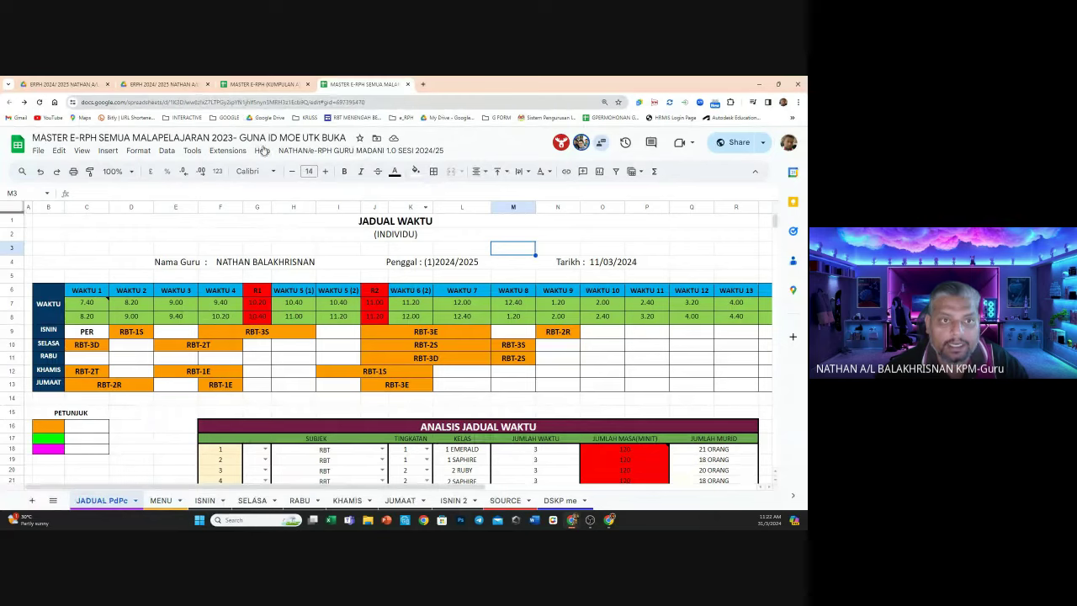
click(328, 151)
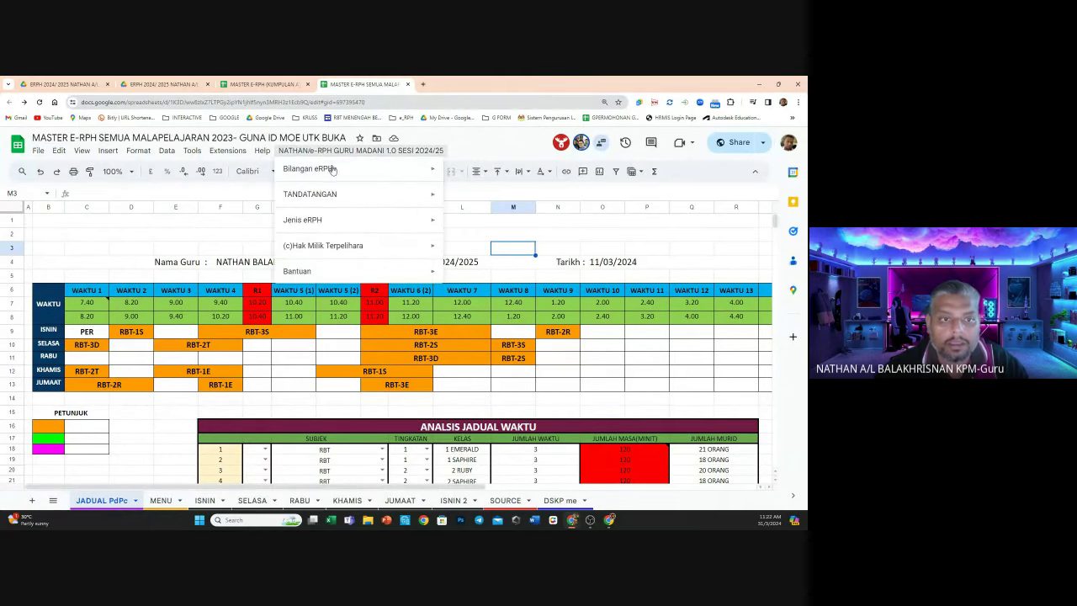
mouse_move(334, 172)
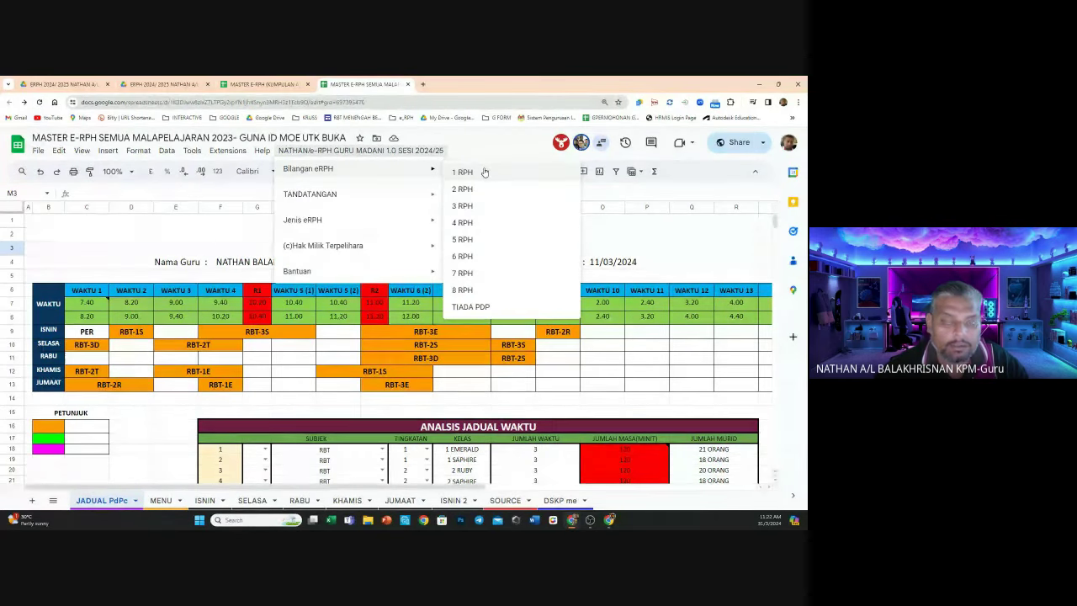
click(484, 206)
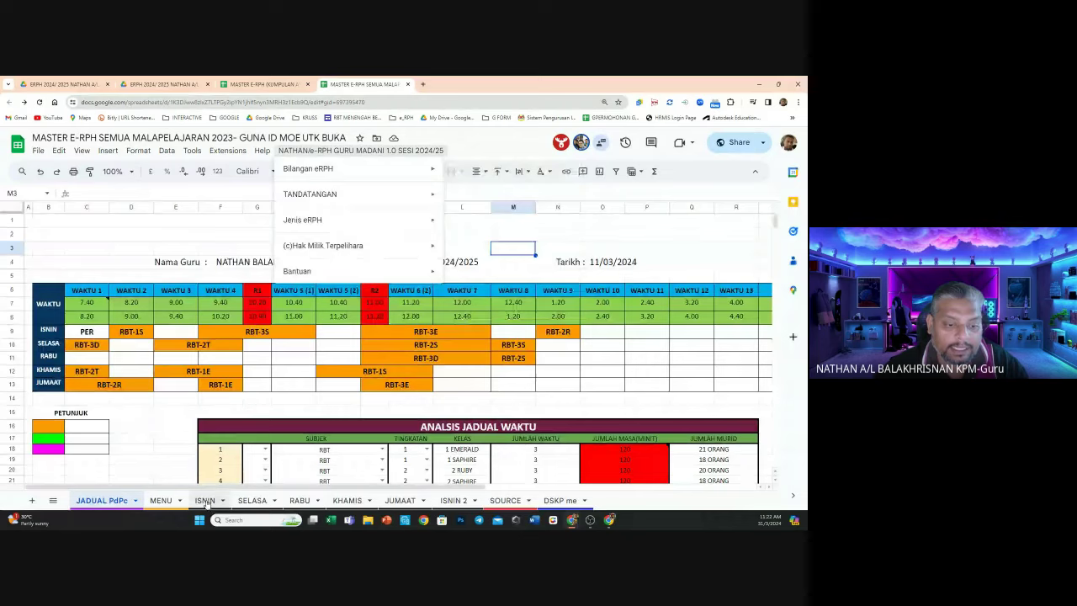
click(352, 150)
mouse_move(353, 168)
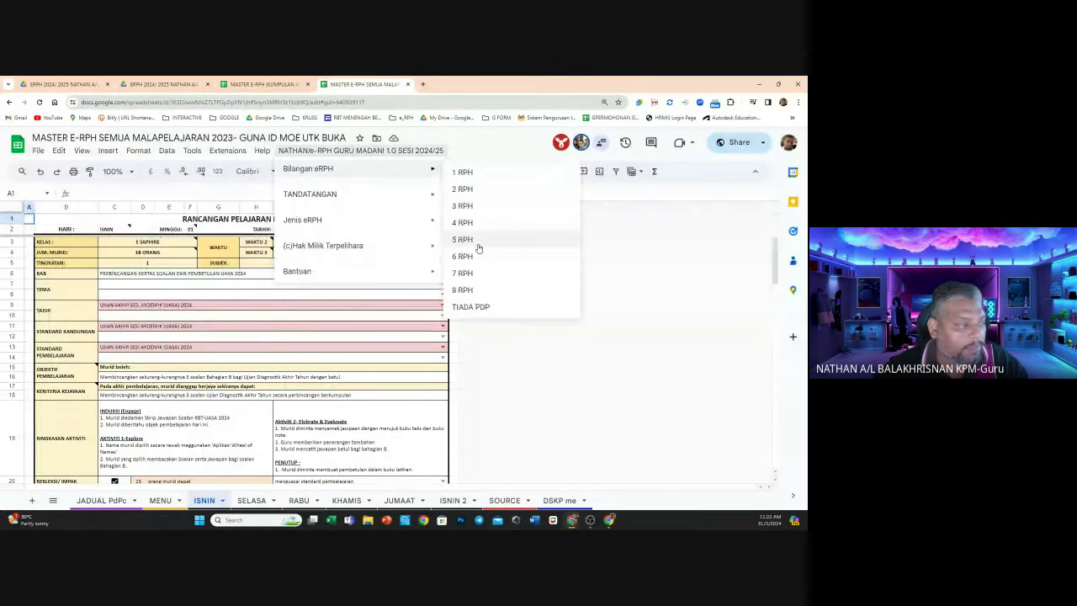
click(478, 244)
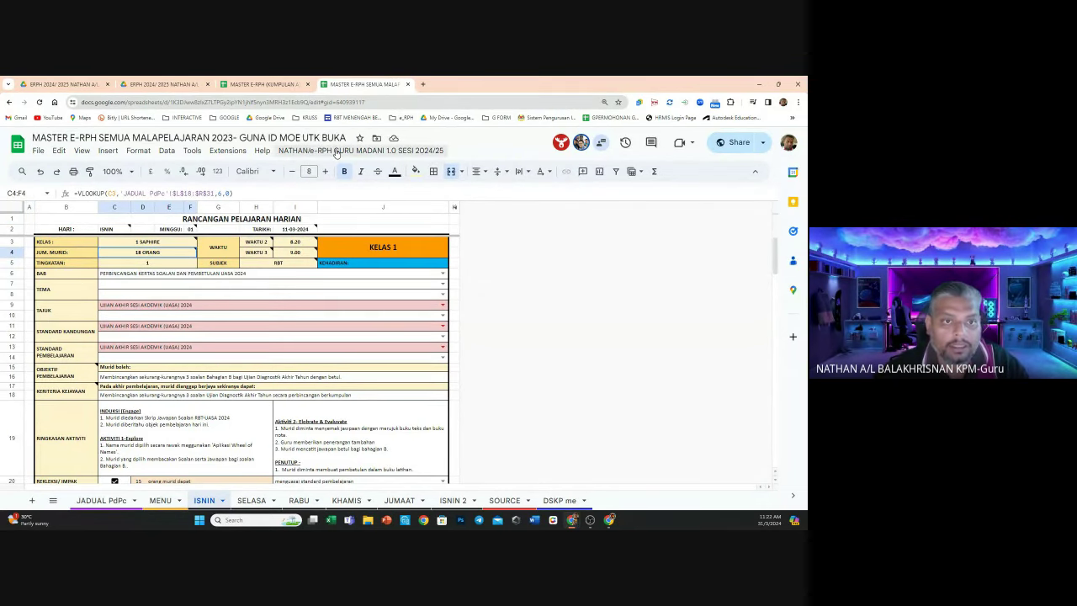
click(369, 103)
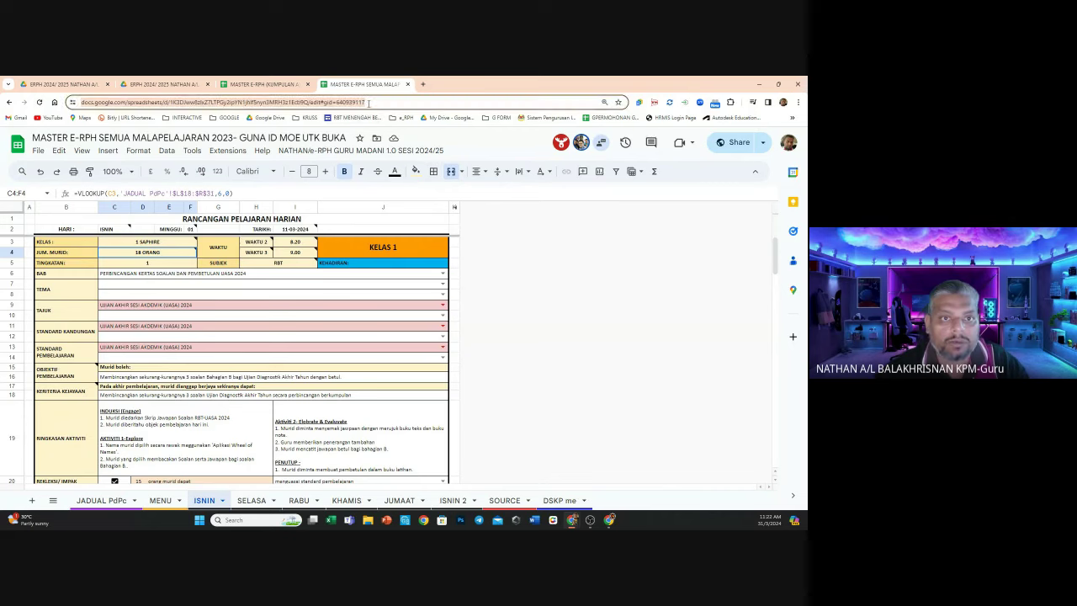
Make a copy of the MASTER E-RPH spreadsheet and close the original tab
click(38, 150)
click(67, 220)
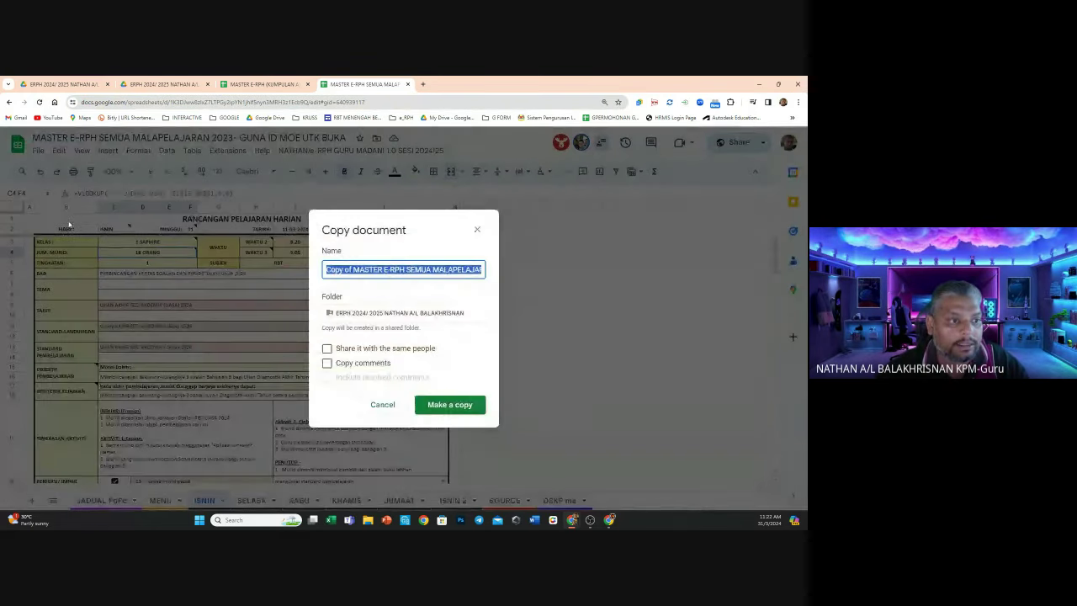
click(440, 480)
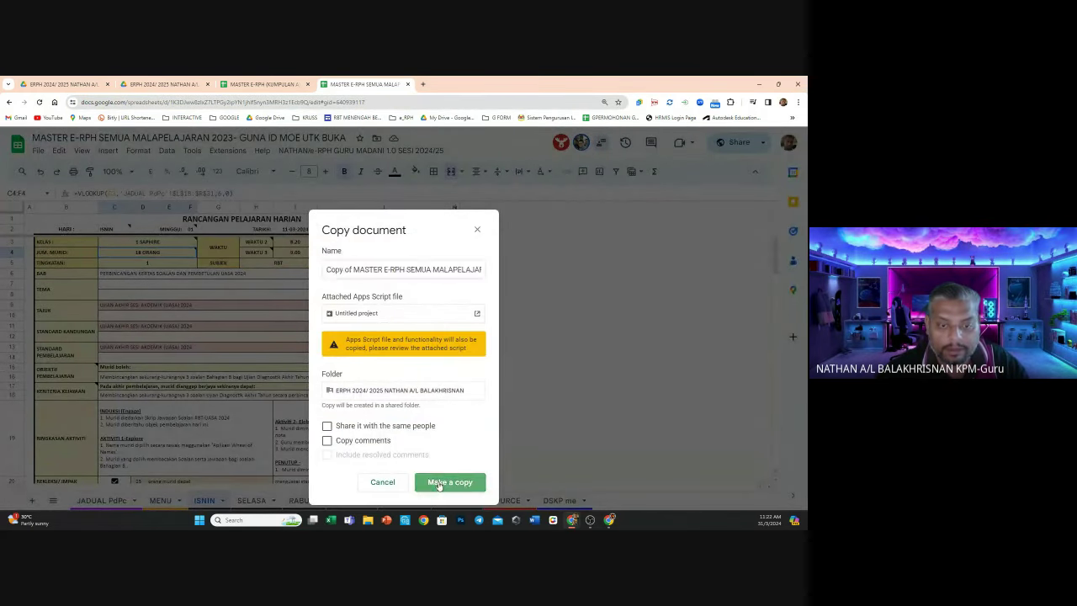
click(407, 84)
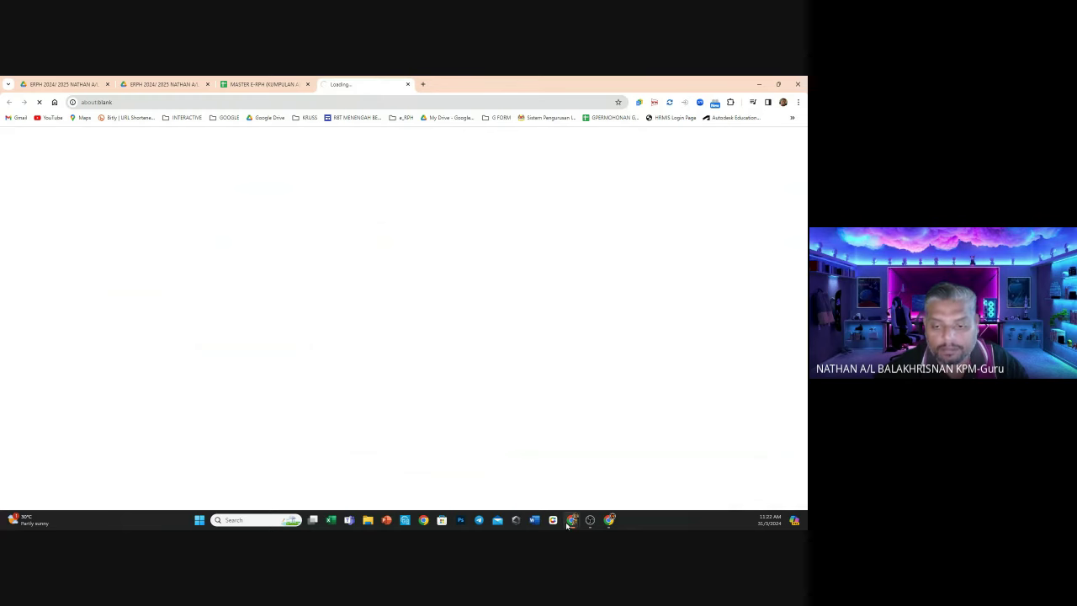
mouse_move(569, 522)
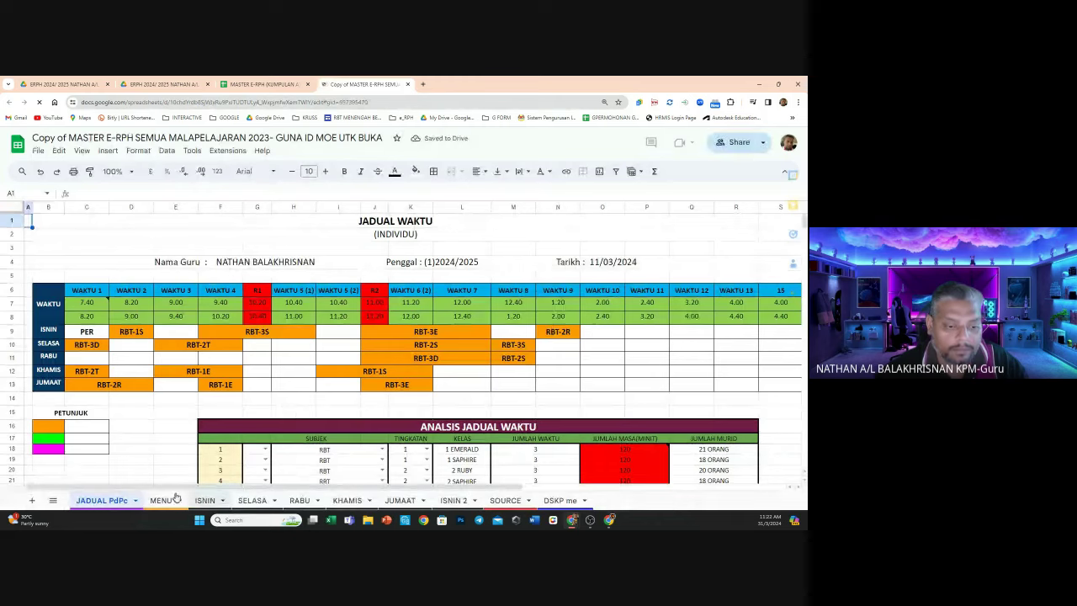
On the ISNIN sheet, run Bilangan eRPH with 5 RPH
click(206, 501)
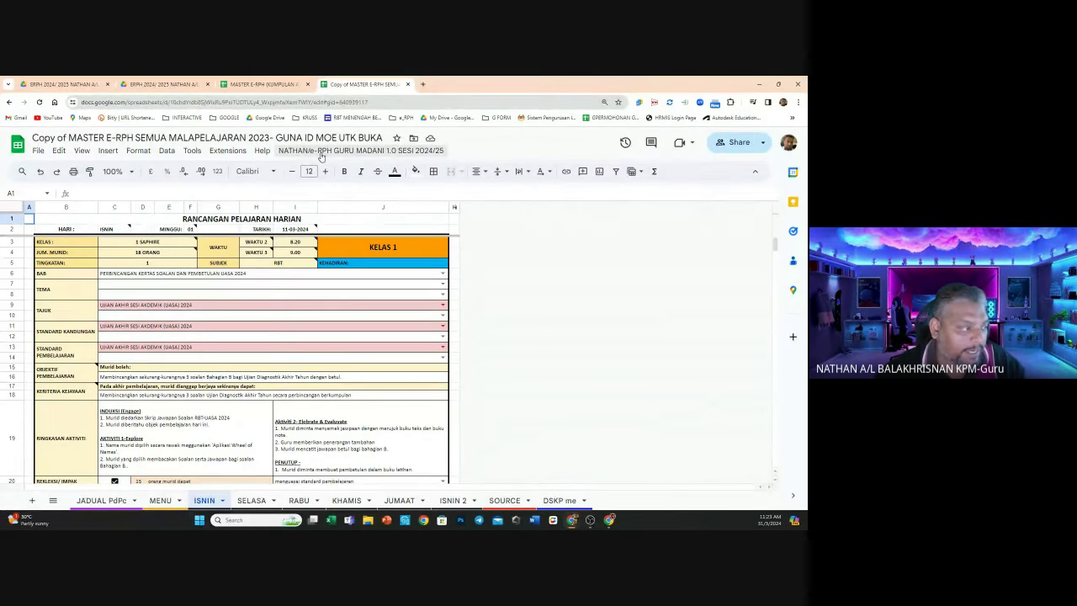
click(321, 154)
mouse_move(327, 170)
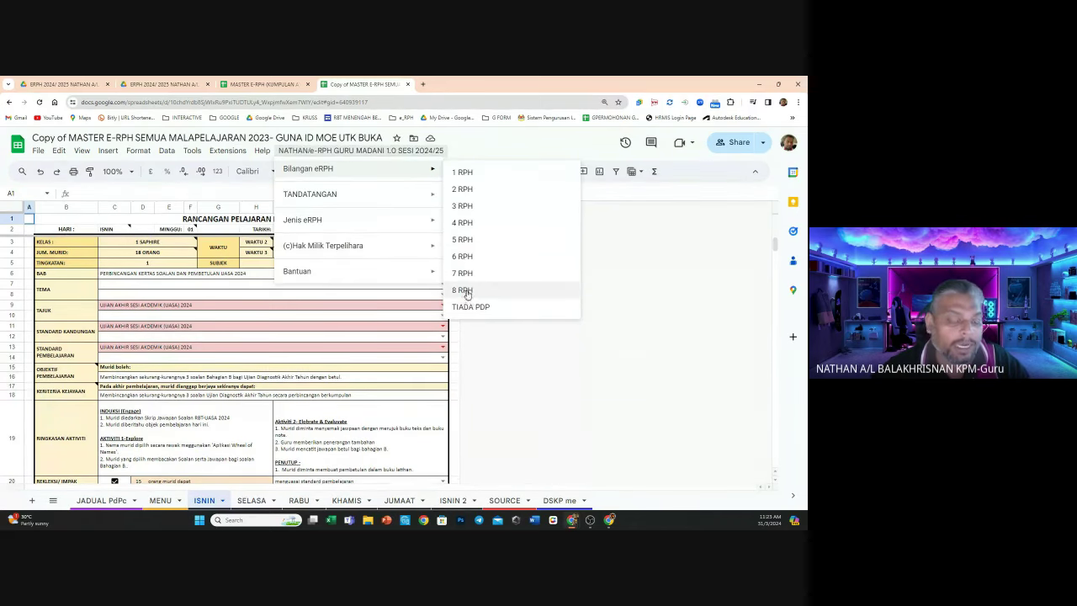
click(490, 239)
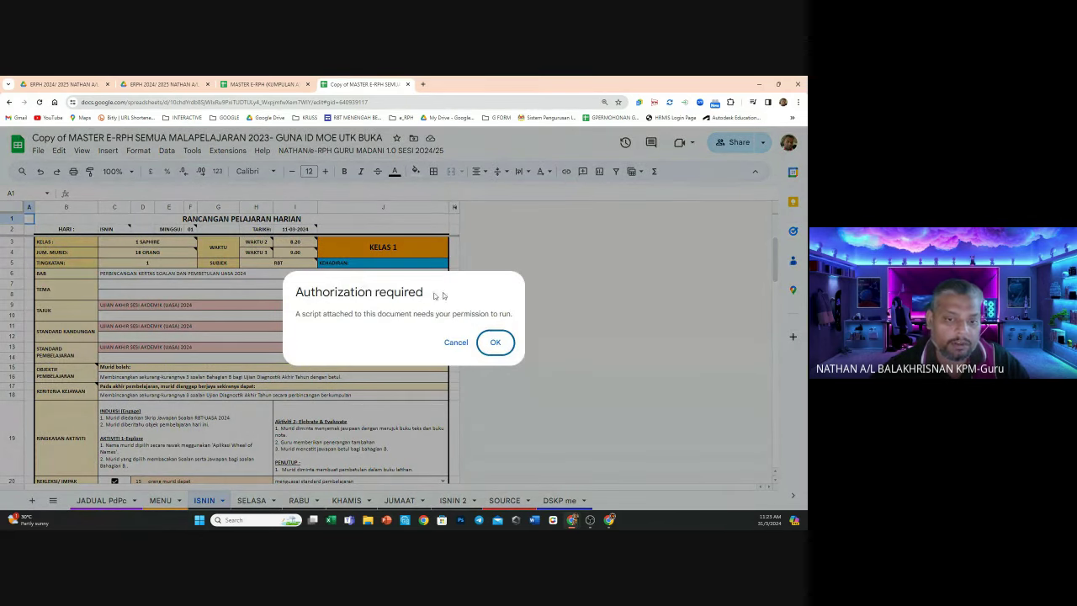
Authorize the e-RPH script with the school account and allow its access
click(496, 342)
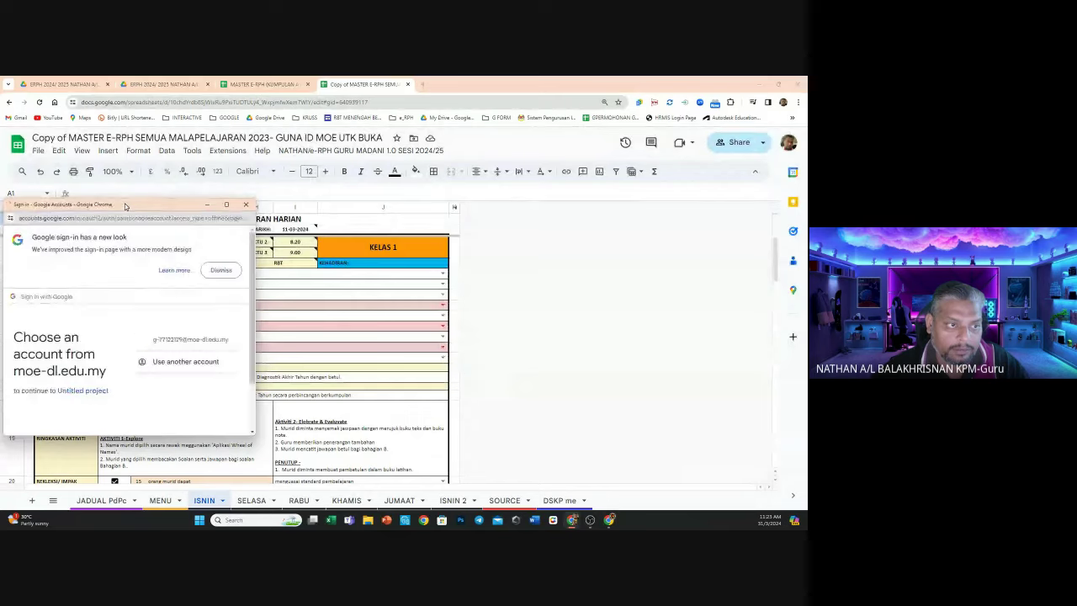
click(339, 333)
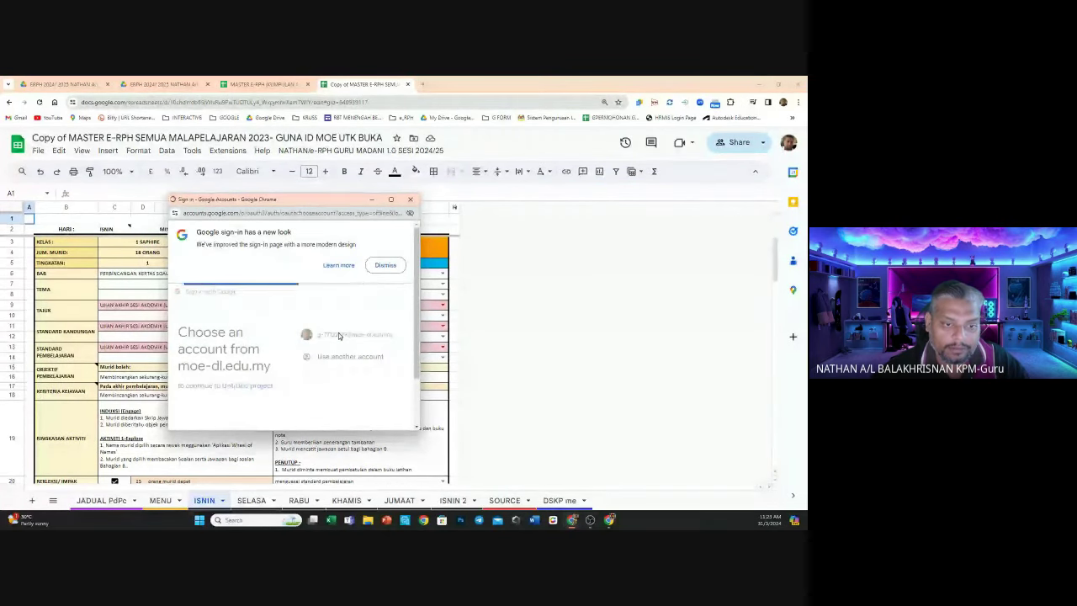
scroll(379, 321, down, 3)
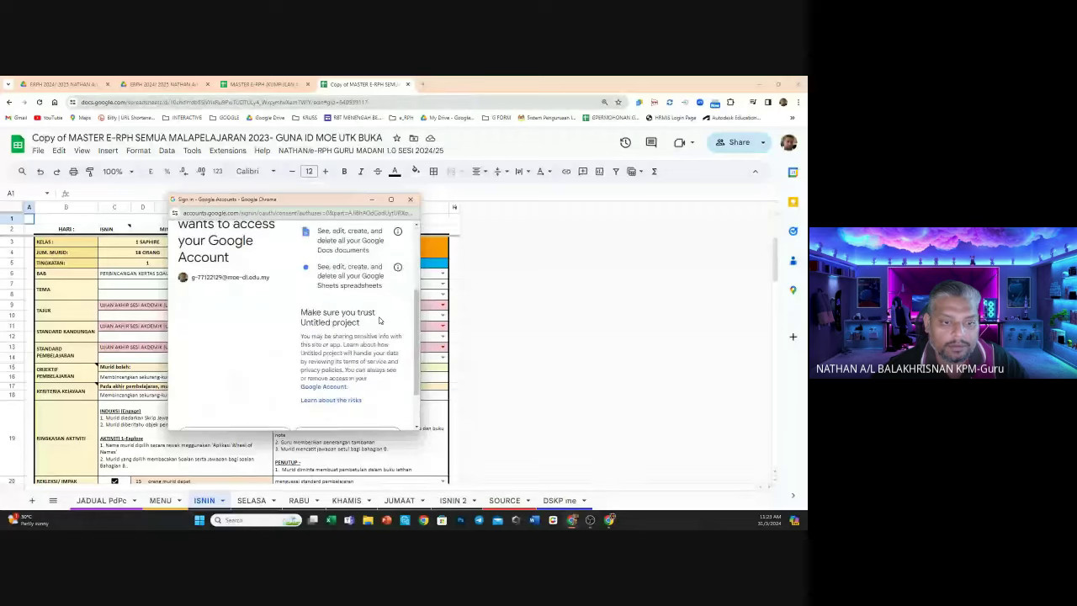
scroll(361, 362, down, 1)
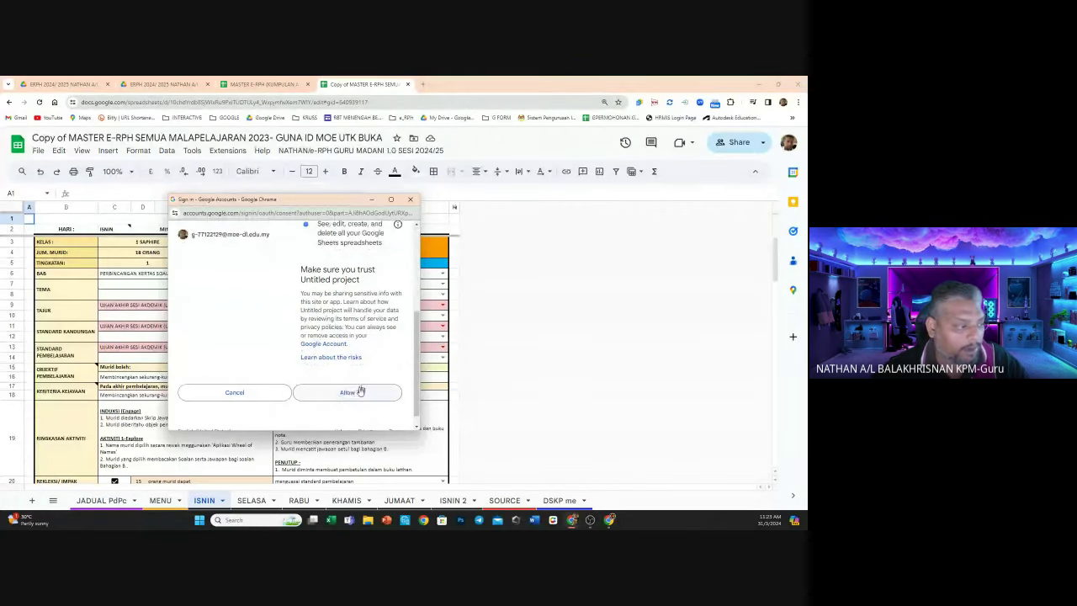
click(347, 393)
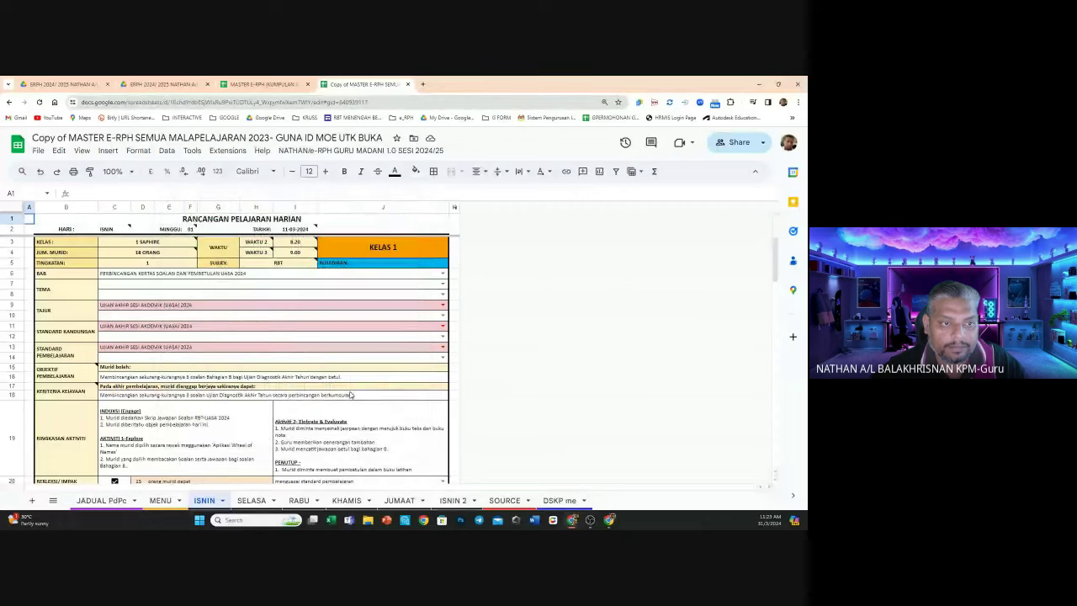
Generate five lesson plans on ISNIN and scroll through the result
click(328, 152)
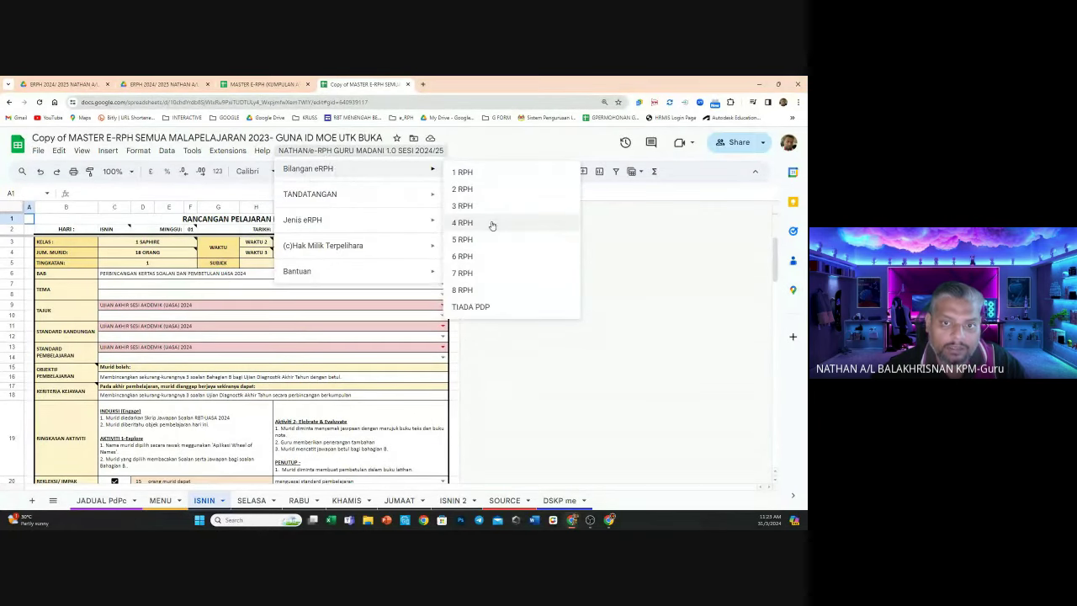
click(492, 239)
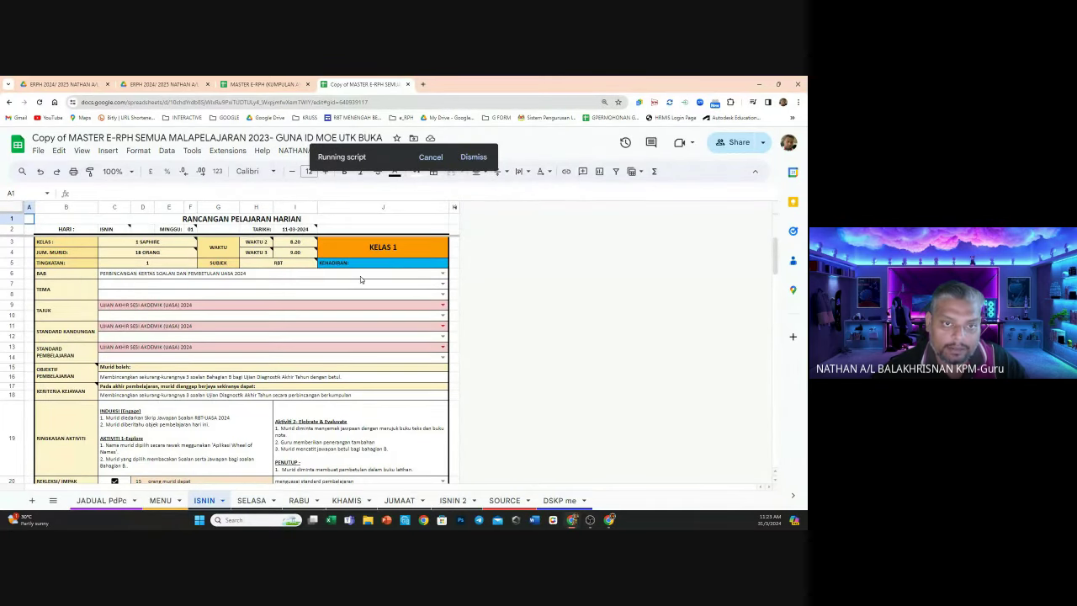
scroll(336, 281, down, 3)
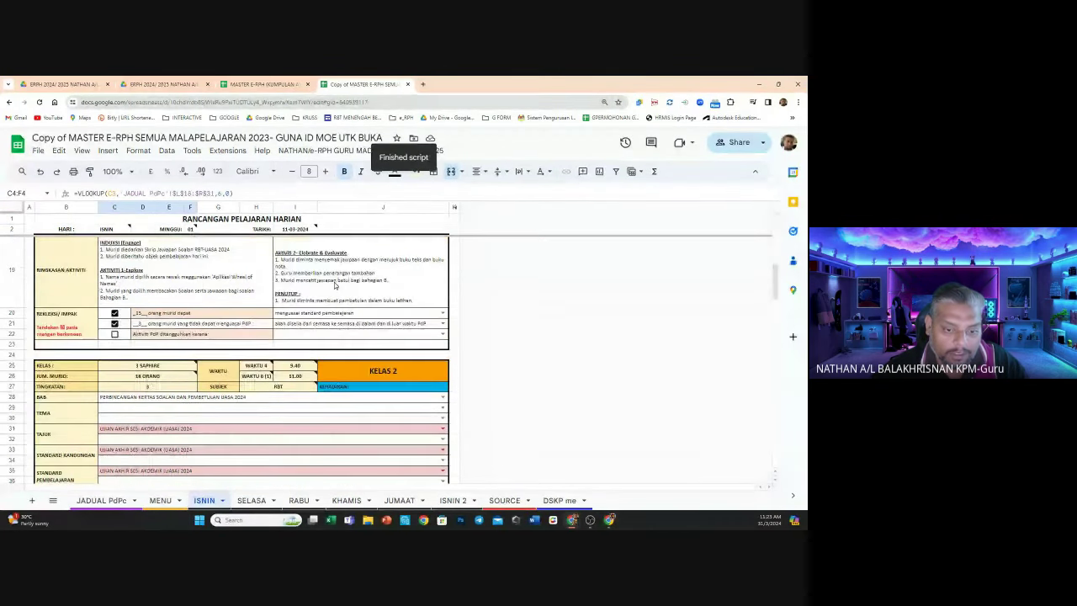
scroll(334, 287, down, 5)
scroll(333, 296, down, 5)
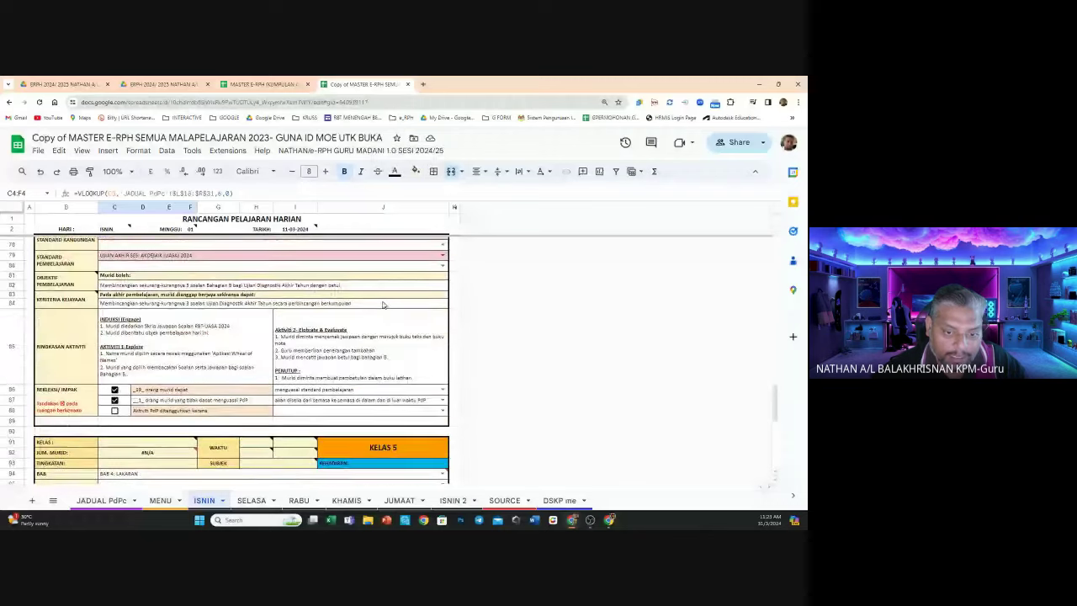
Switch ISNIN to eight lesson plans and scroll to check them
click(345, 151)
mouse_move(354, 169)
click(463, 290)
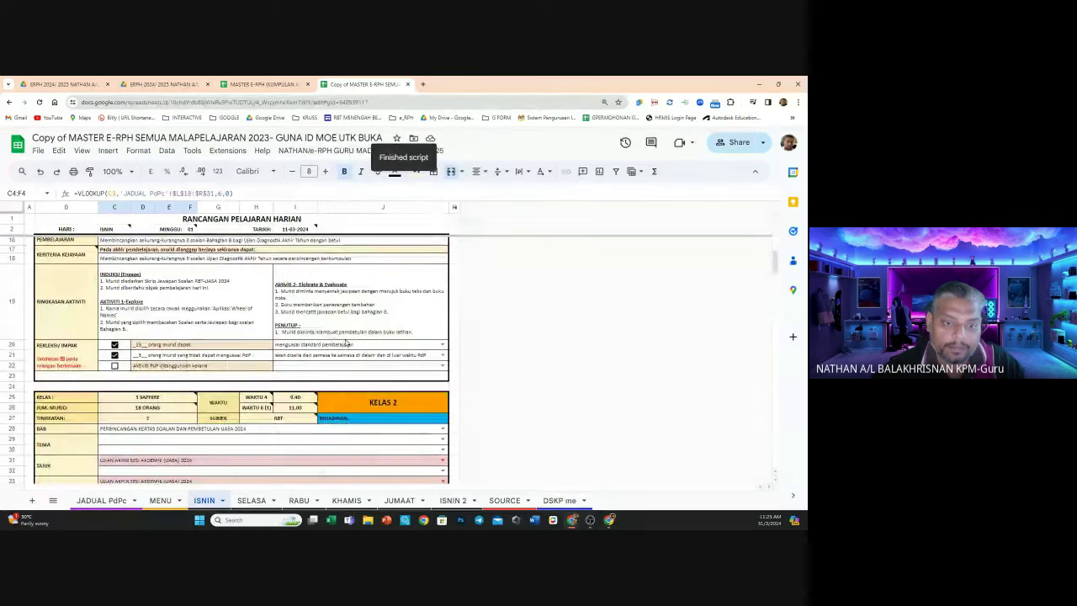
scroll(345, 343, down, 7)
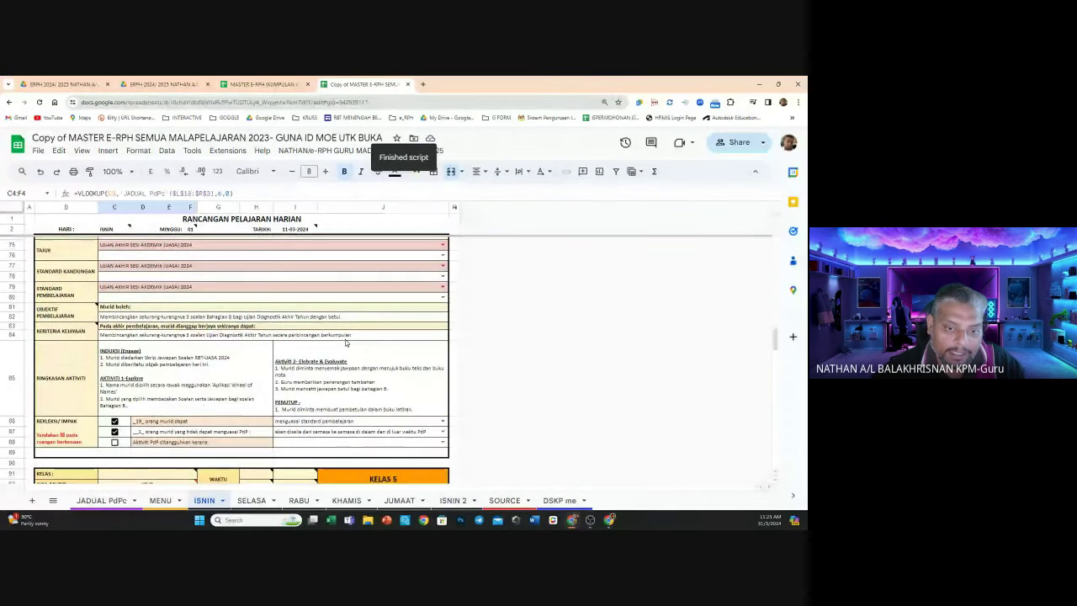
scroll(345, 342, down, 6)
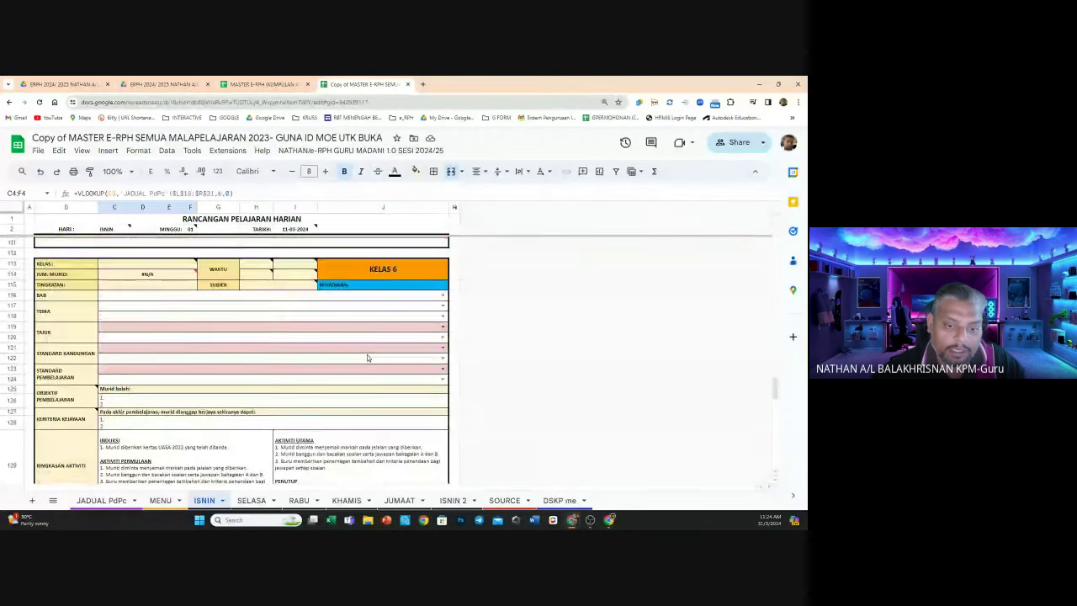
scroll(367, 354, down, 3)
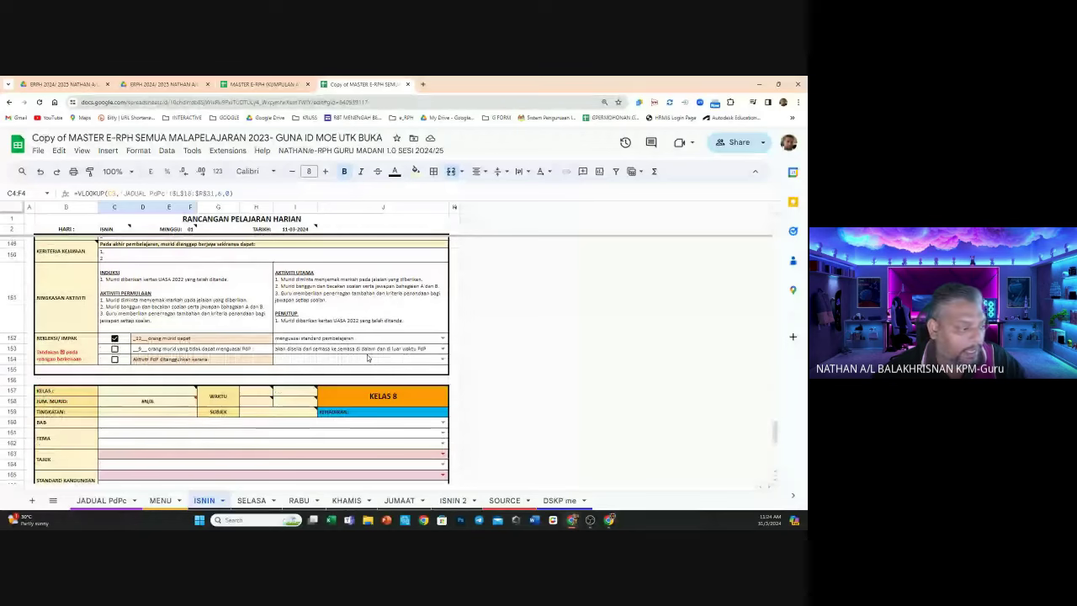
Reduce ISNIN to a single lesson plan, KELAS 1, with 1 RPH
click(362, 150)
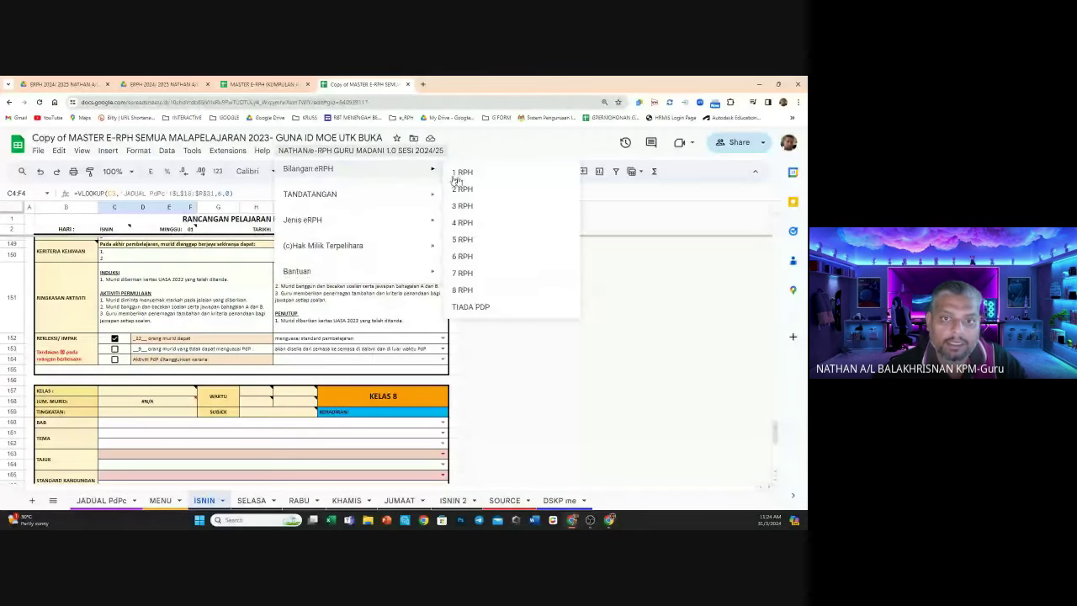
click(463, 175)
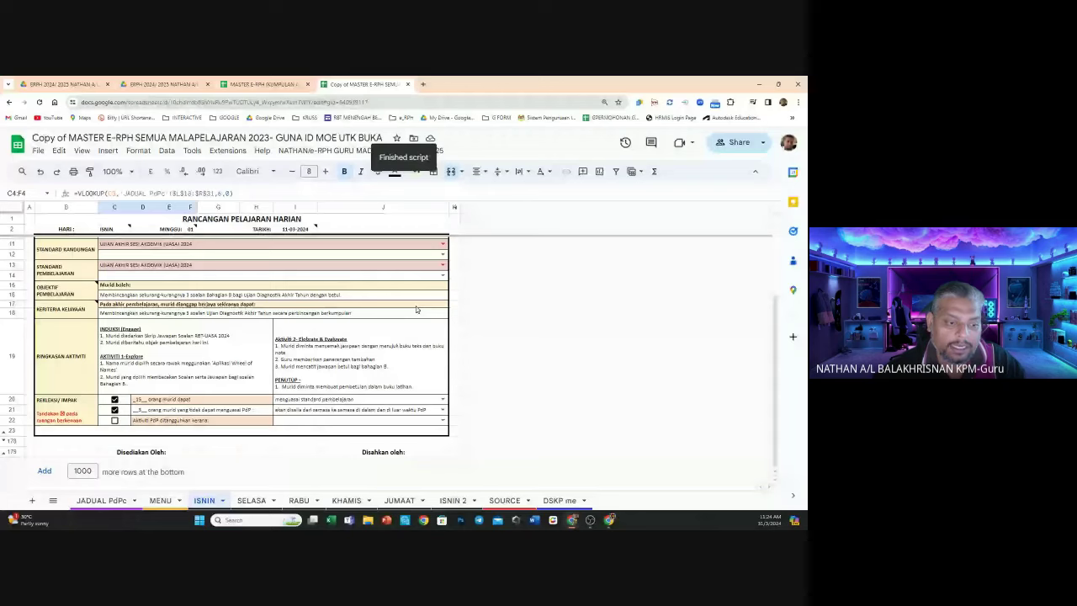
scroll(376, 378, up, 3)
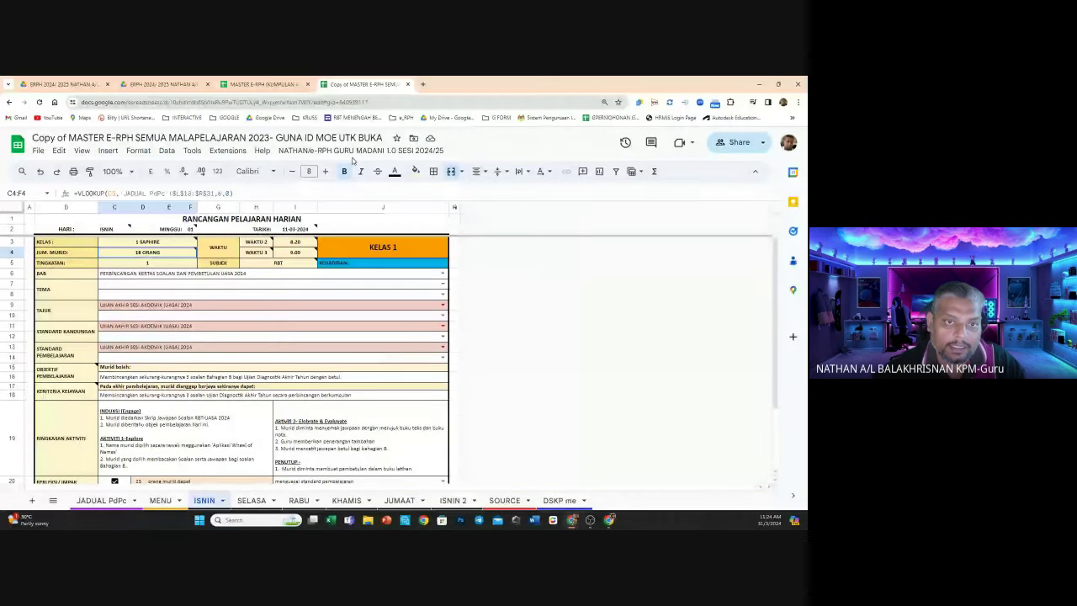
Choose NATHAN/e-RPH > TANDATANGAN > TANDATANGAN OFF to remove the ISNIN signature lines
click(353, 156)
mouse_move(356, 199)
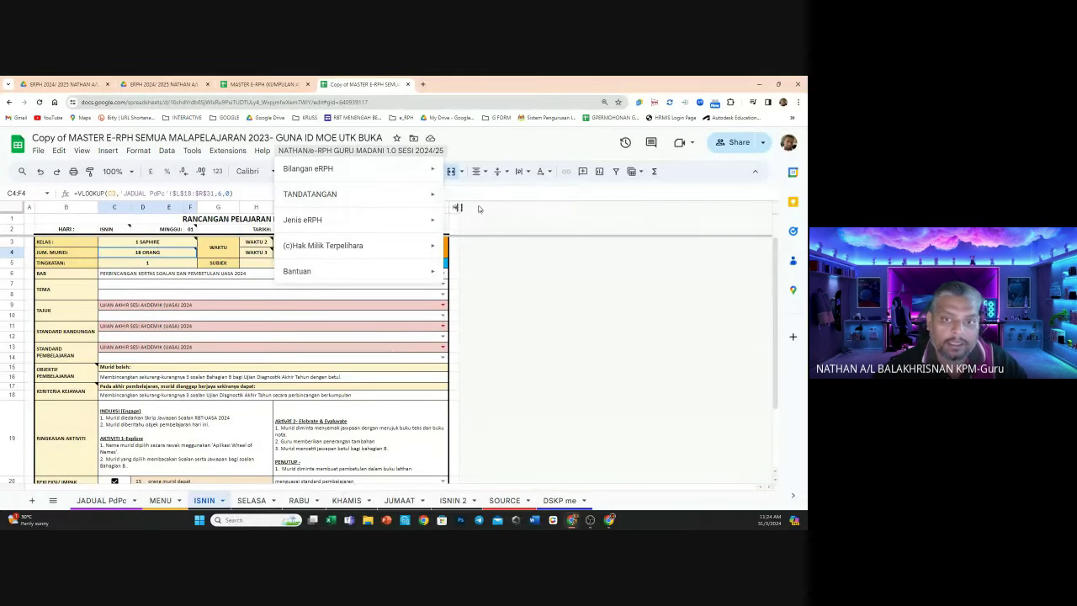
mouse_move(404, 197)
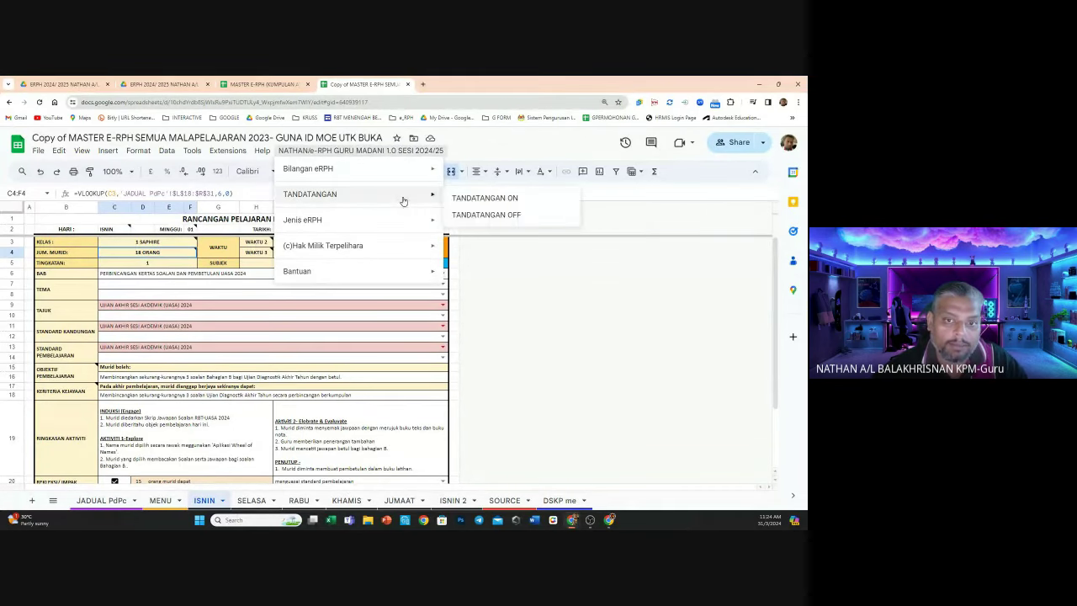
click(483, 215)
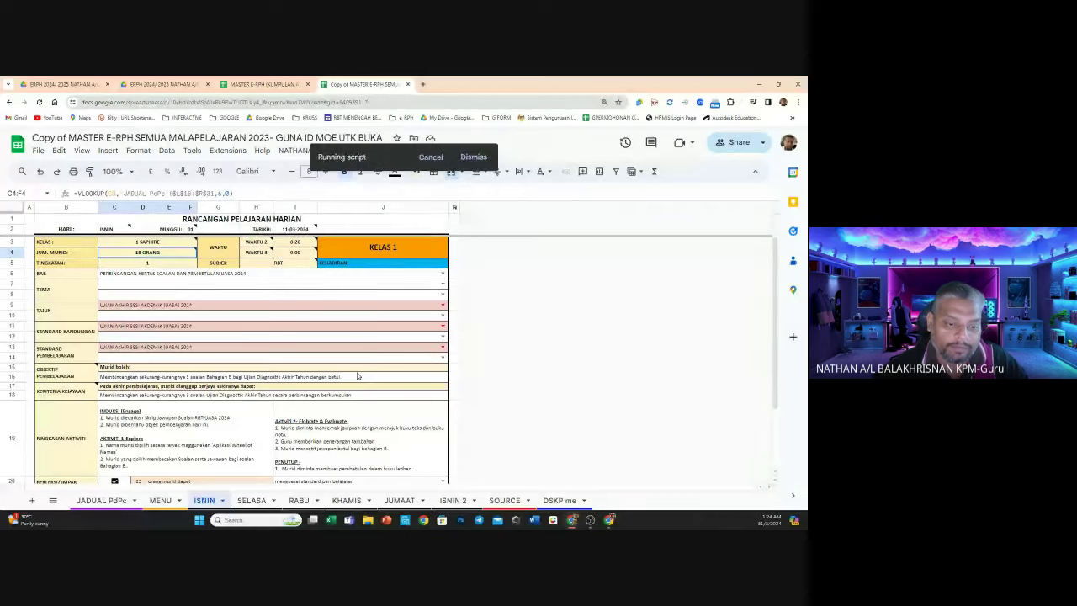
scroll(360, 375, down, 3)
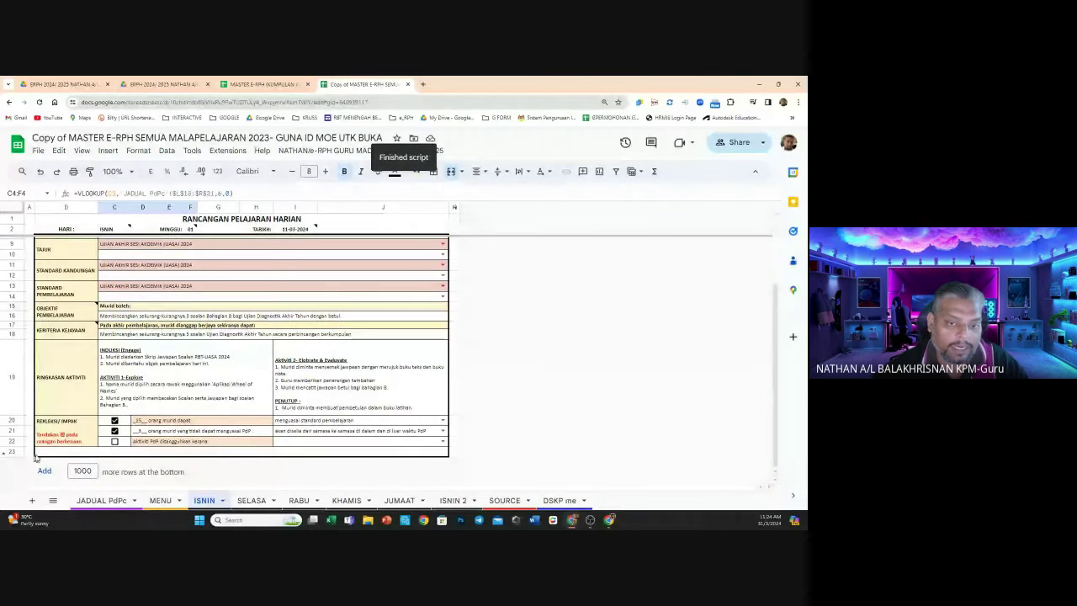
On the SELASA sheet, generate three lesson plans with Bilangan eRPH 3 RPH
click(252, 501)
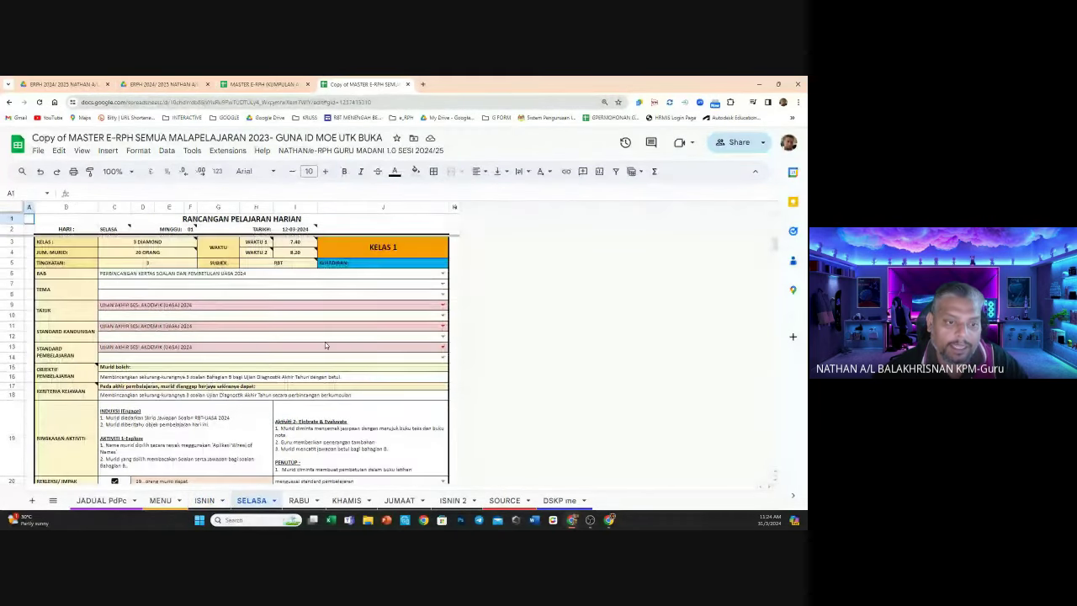
scroll(325, 343, down, 3)
scroll(326, 349, down, 10)
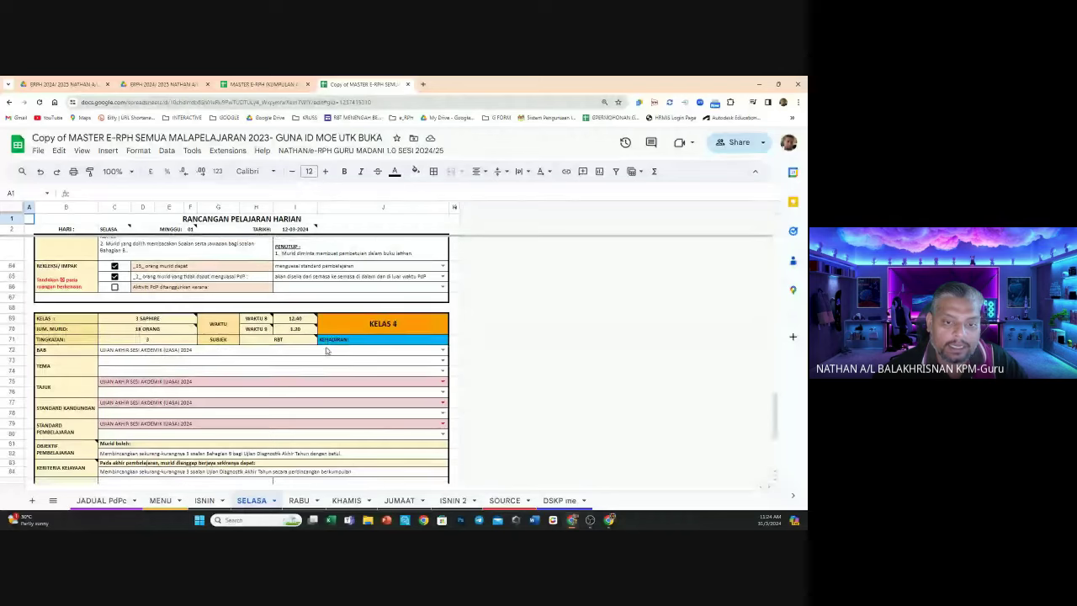
click(357, 151)
mouse_move(345, 169)
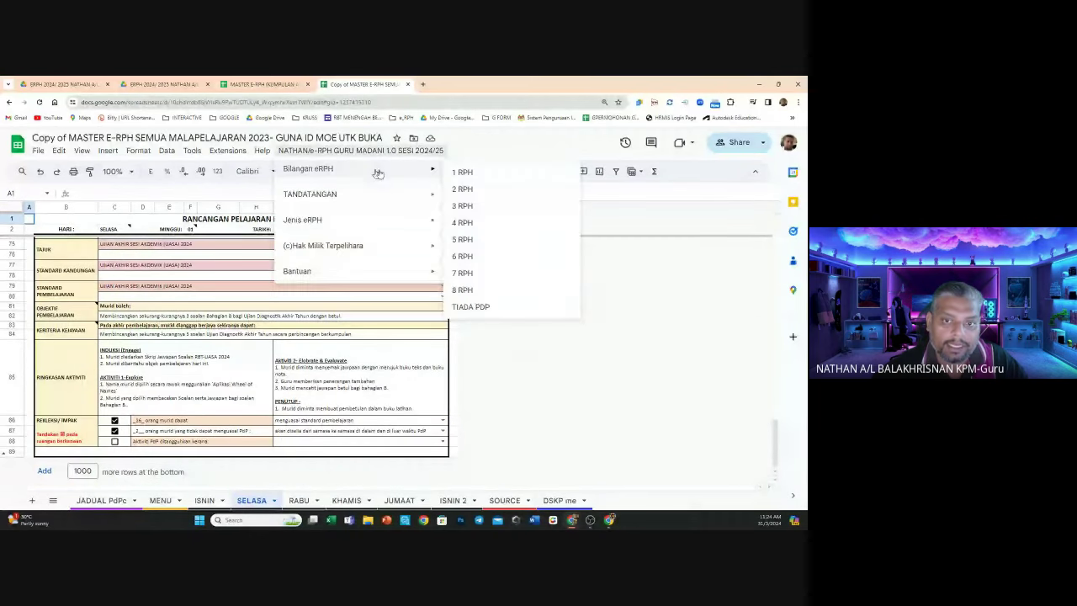
click(477, 206)
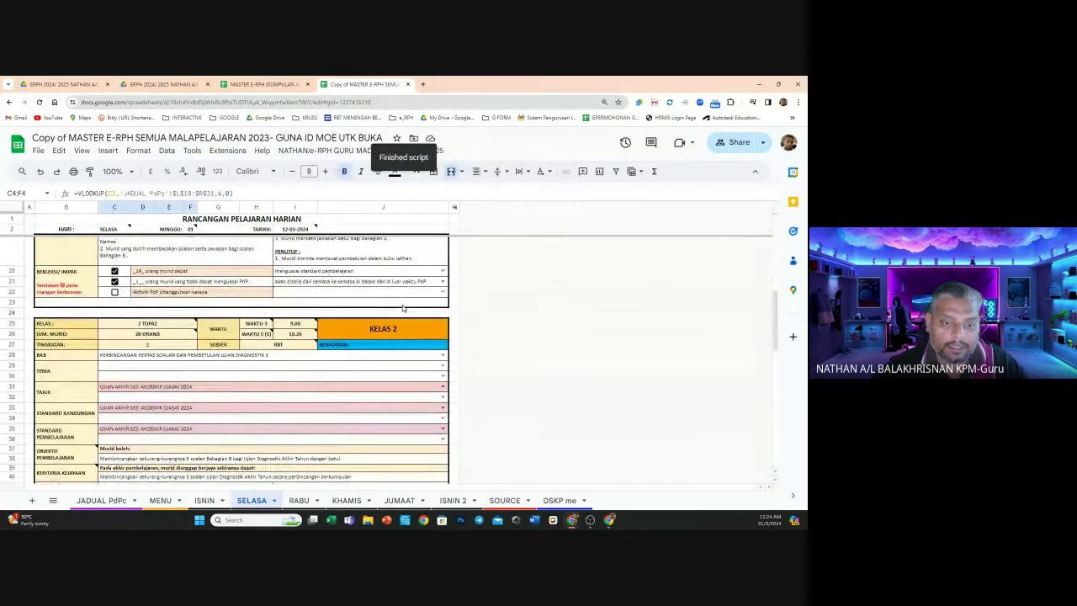
scroll(402, 308, down, 3)
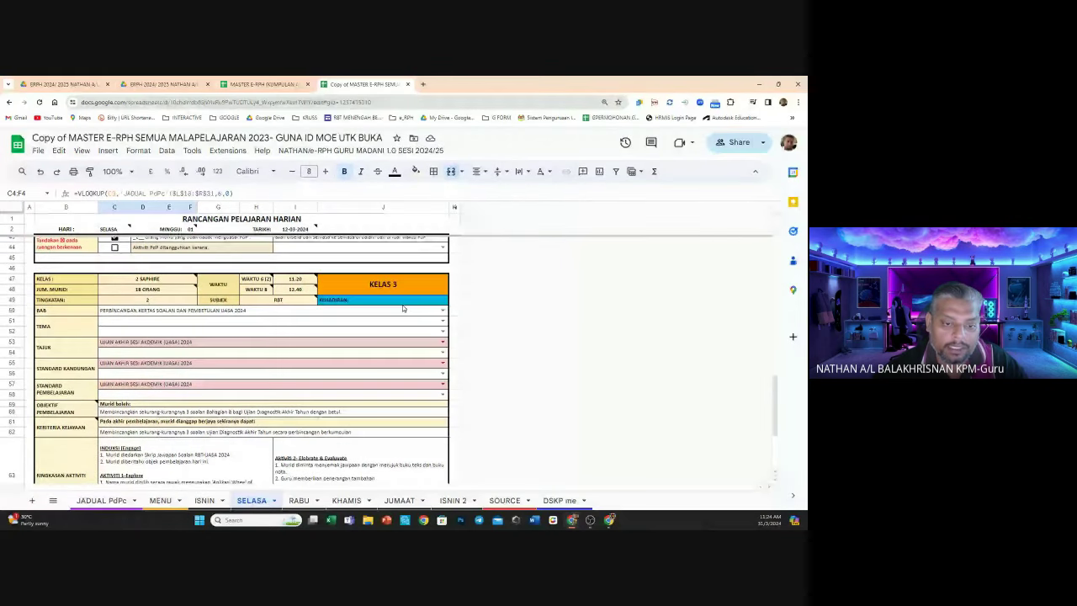
scroll(402, 308, down, 5)
Add the preparer and approver signature section to SELASA, comparing it against ISNIN
click(361, 151)
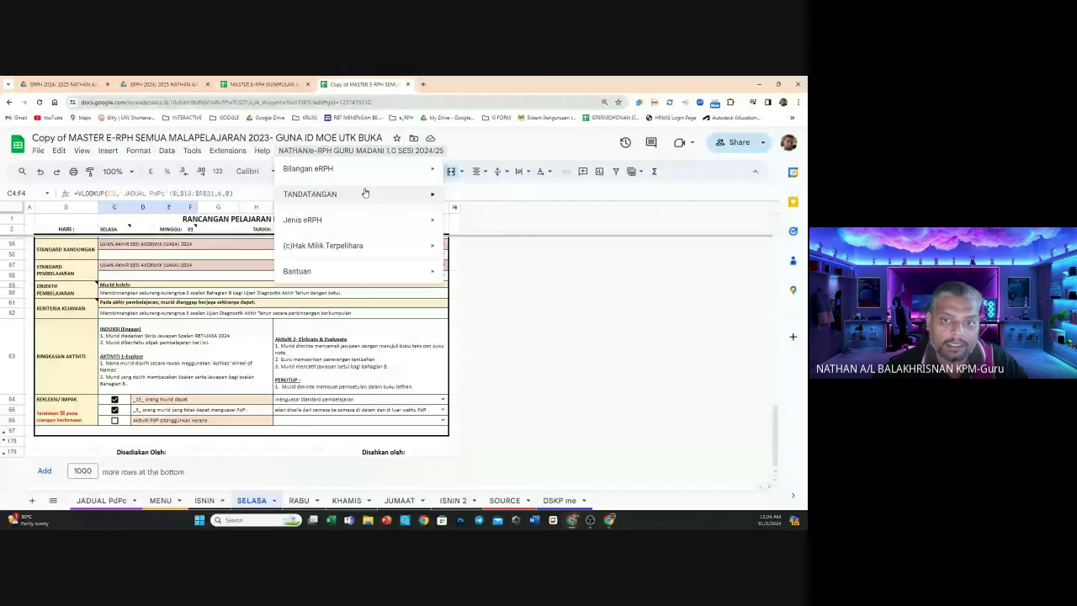
click(486, 247)
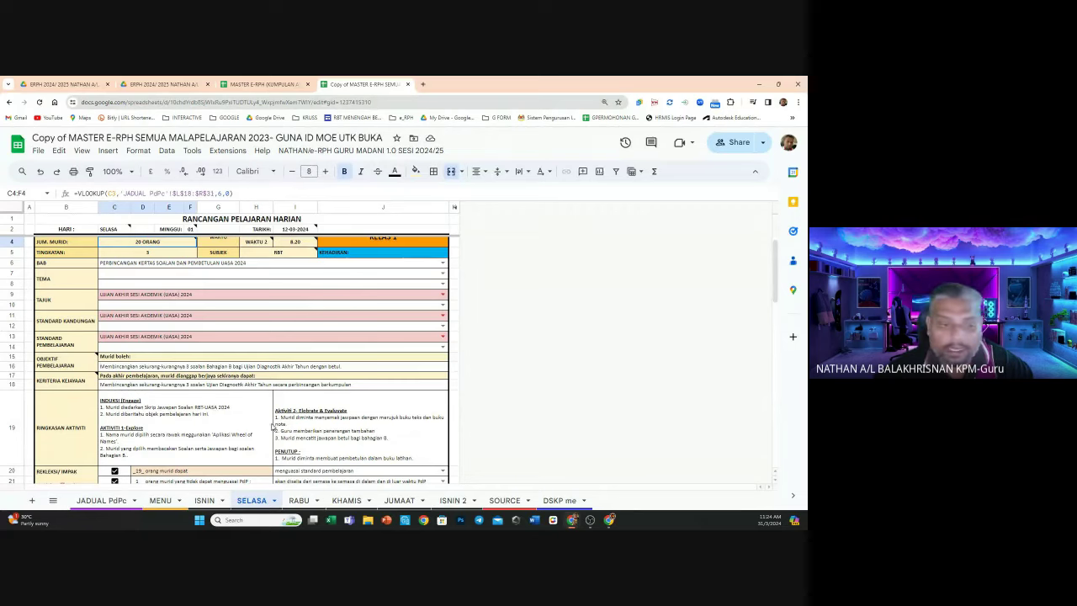
click(203, 501)
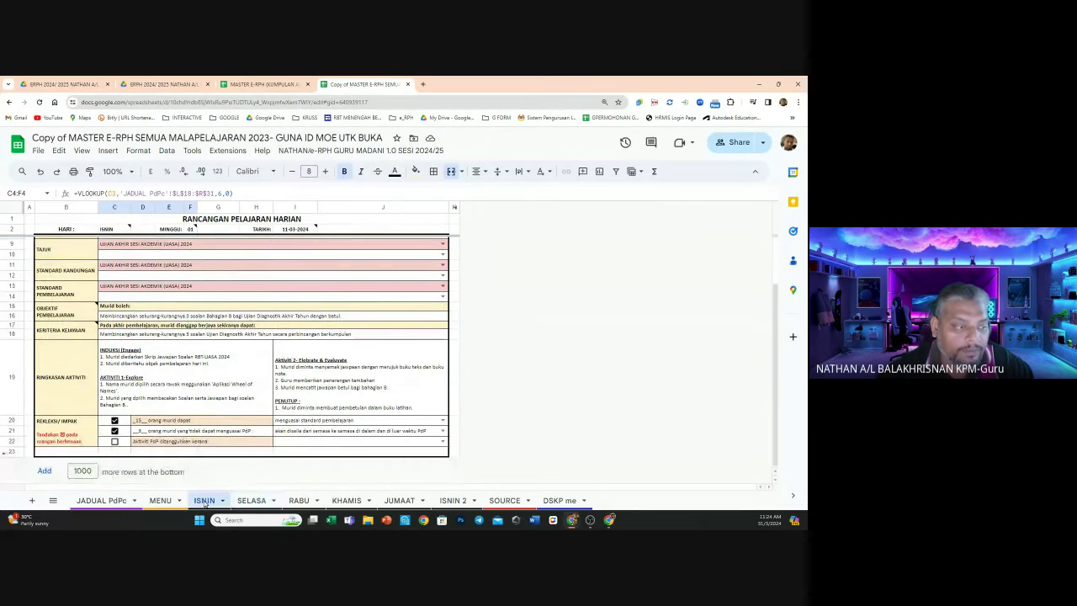
click(251, 500)
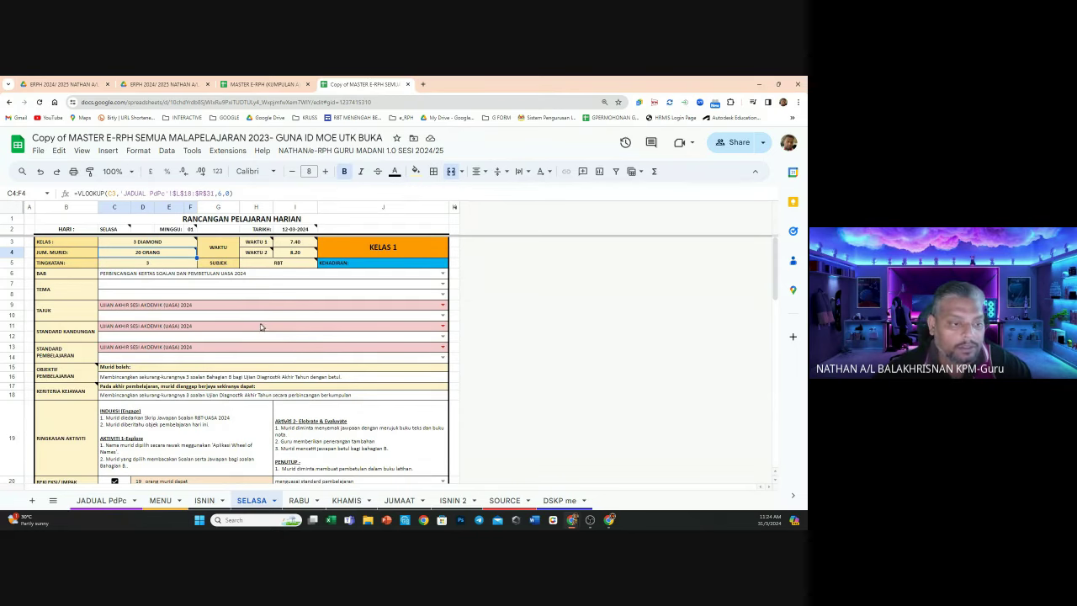
mouse_move(73, 372)
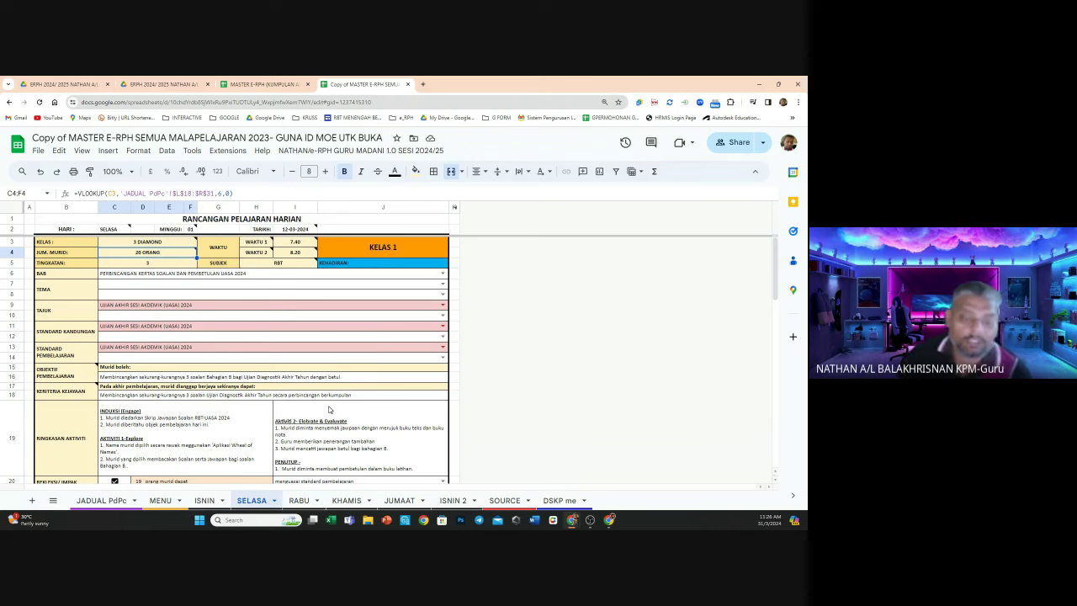
Set the KHAMIS sheet to six lesson plans with Bilangan eRPH 6 RPH
click(300, 501)
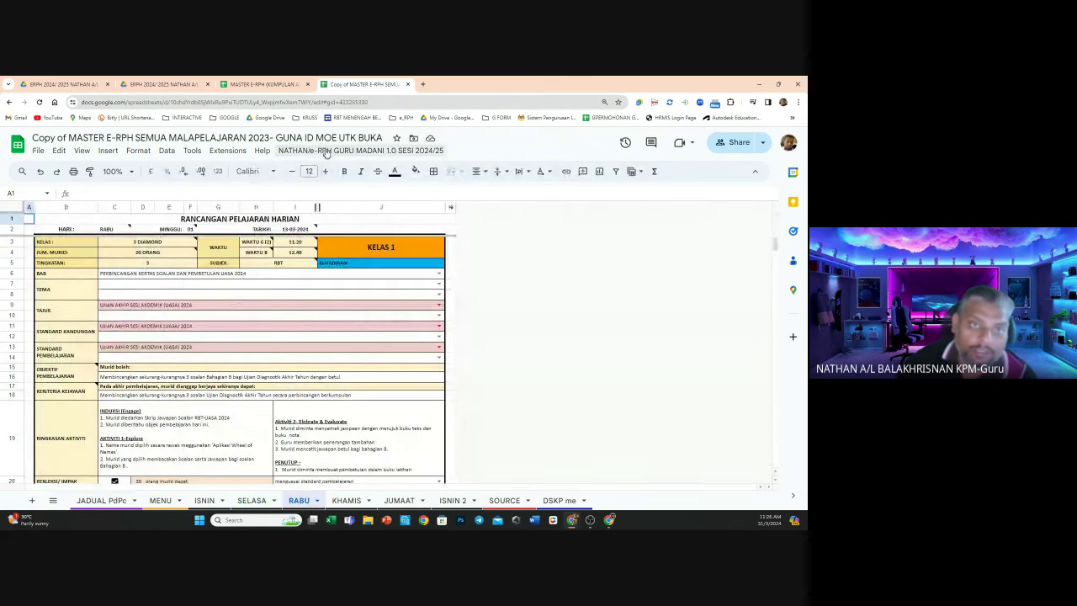
click(327, 150)
click(361, 177)
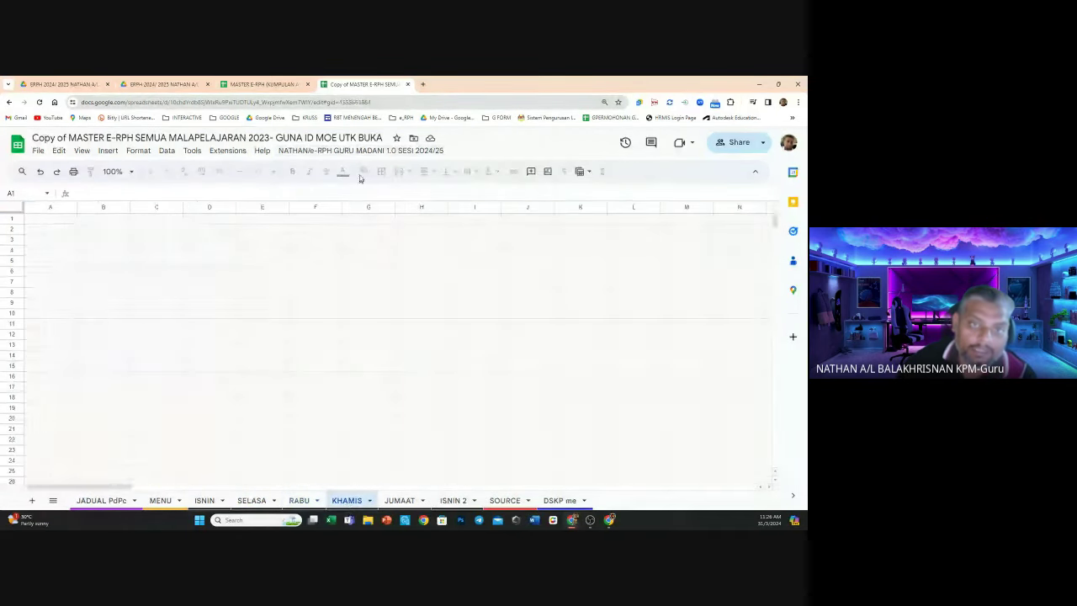
click(360, 151)
mouse_move(378, 171)
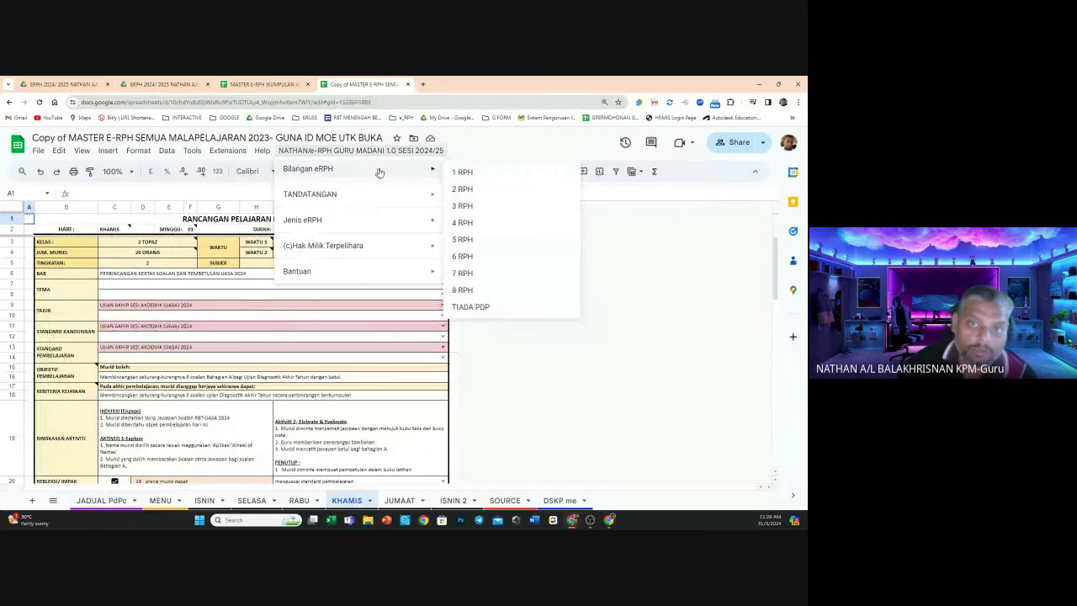
click(484, 256)
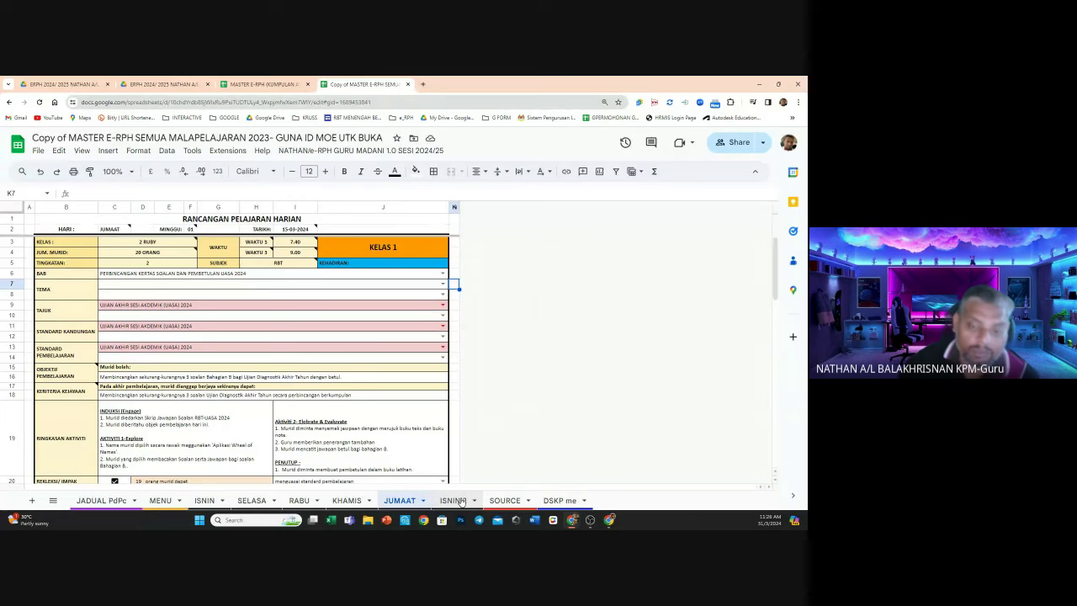
Return to ISNIN, then hide and unhide rows 17–18 holding the success criteria
right_click(461, 502)
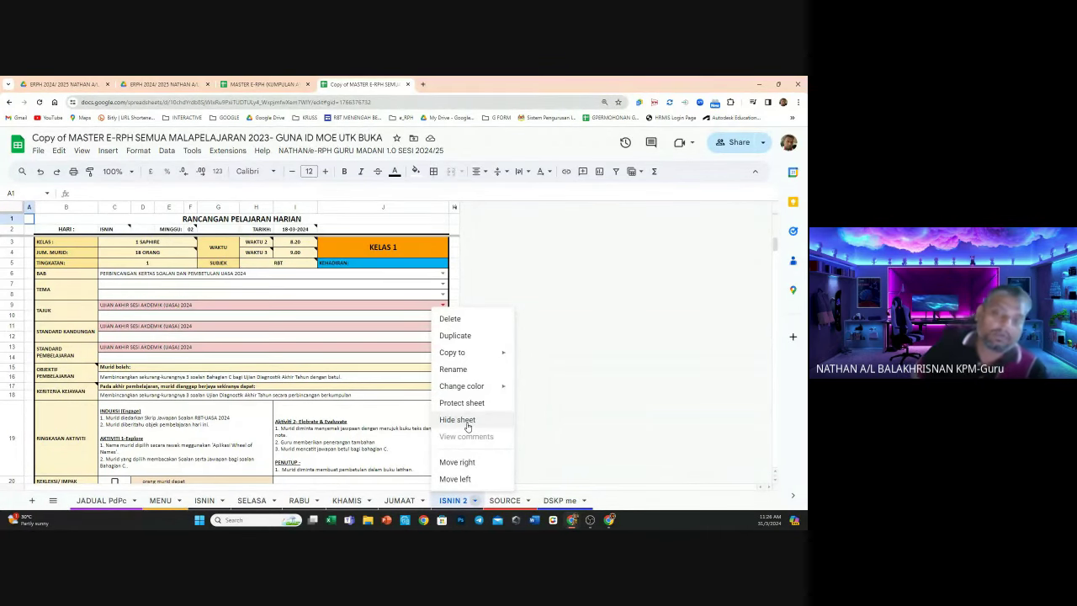
click(589, 312)
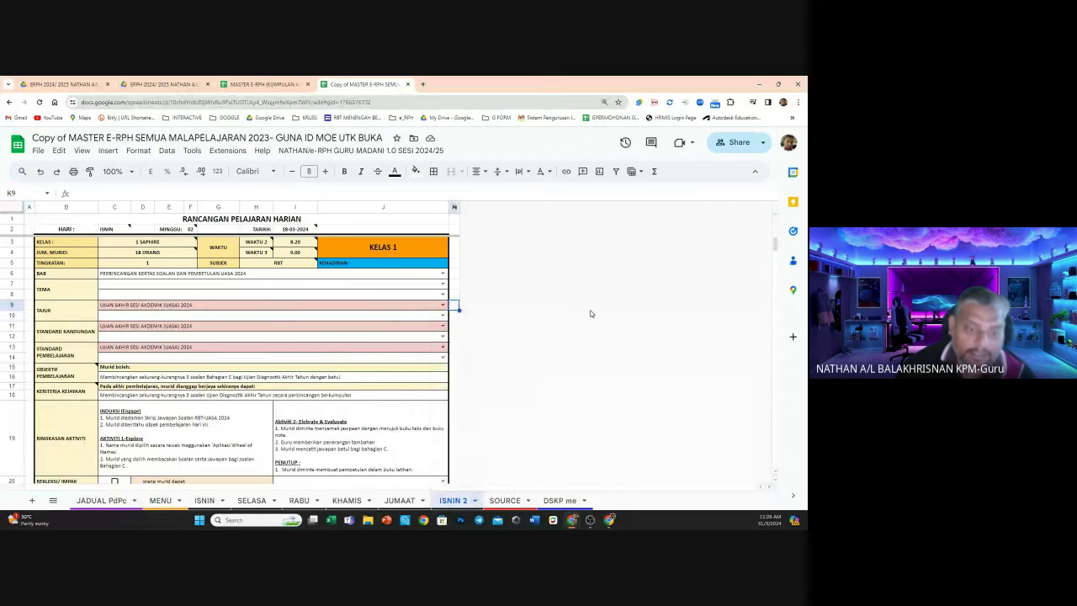
click(204, 501)
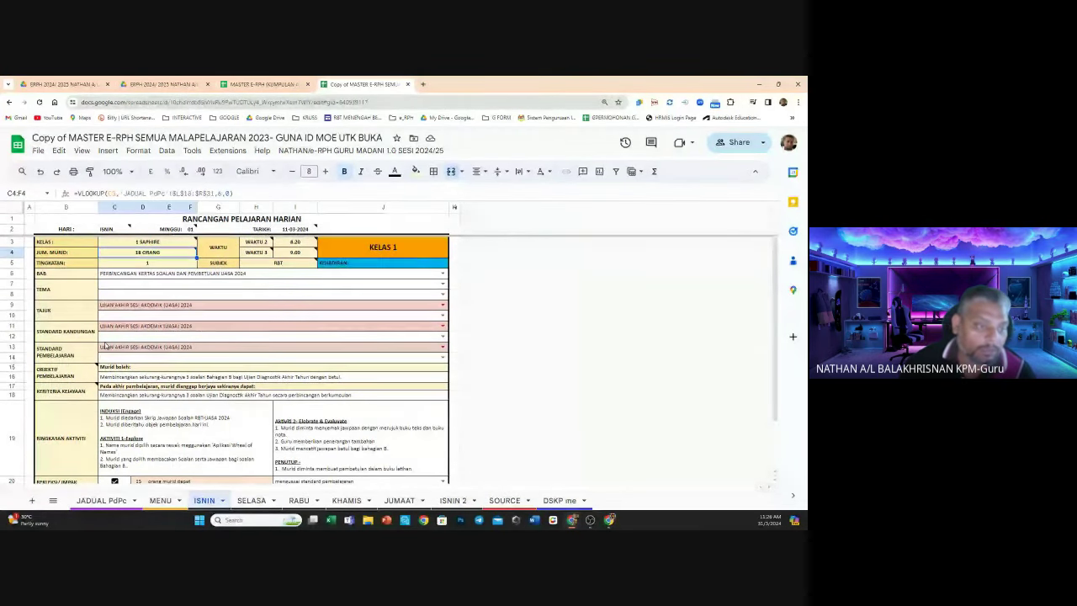
mouse_move(59, 394)
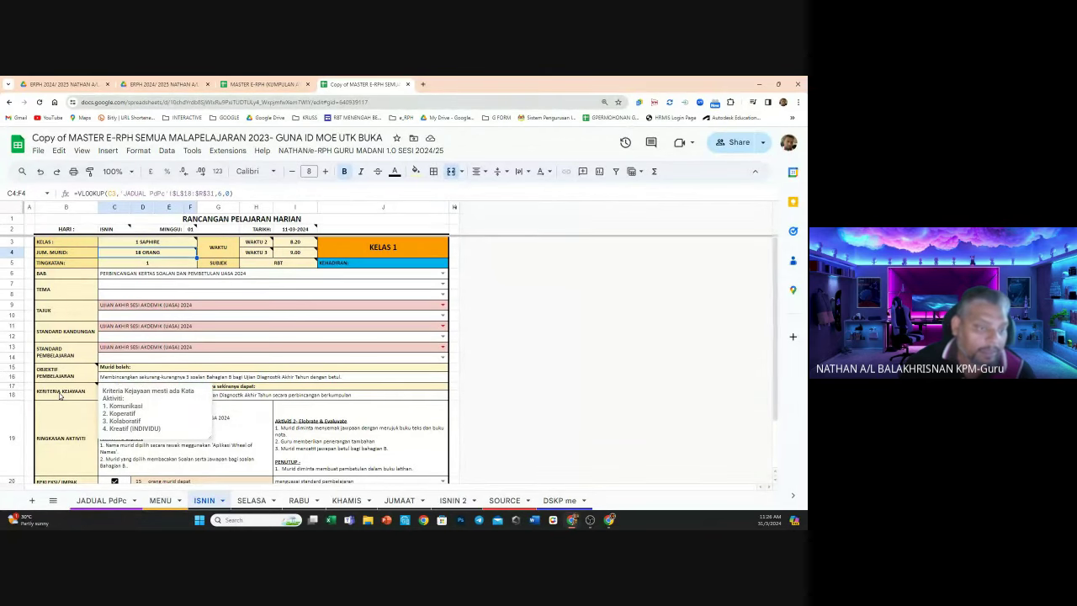
drag(10, 386, 8, 396)
right_click(7, 395)
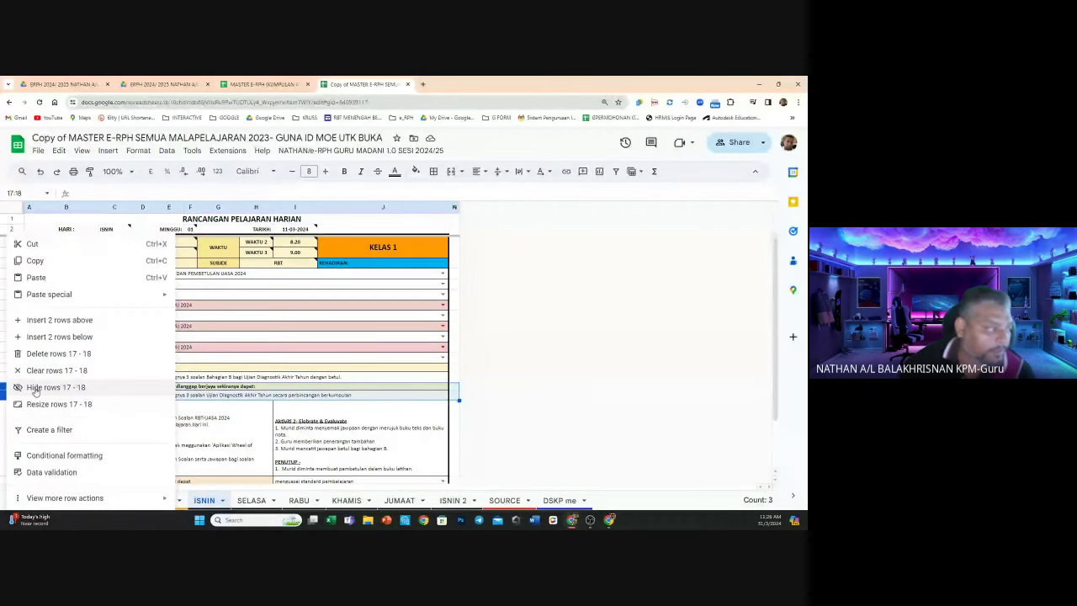
click(35, 388)
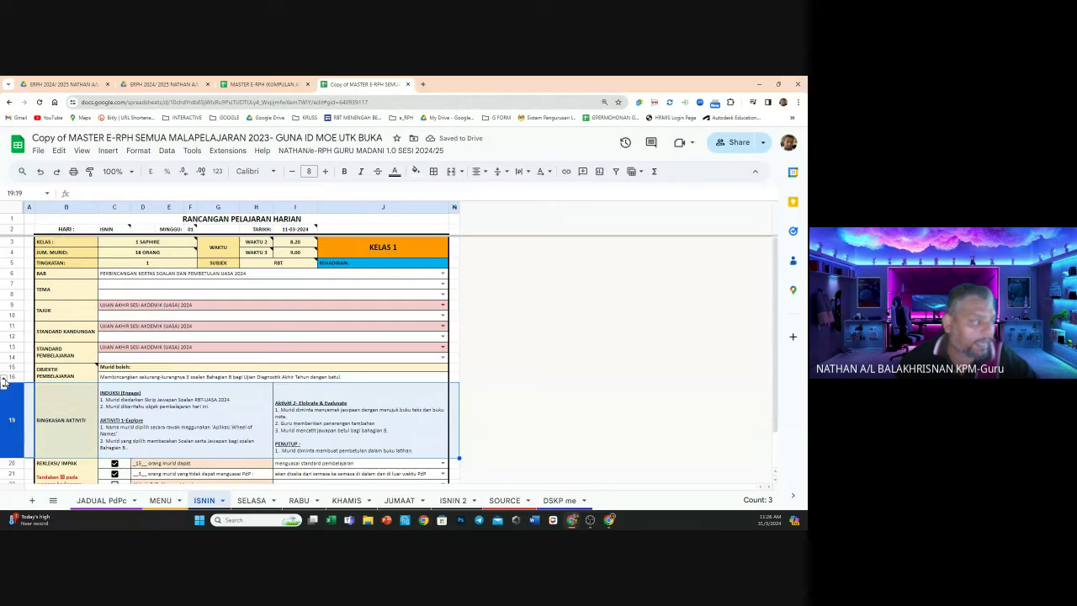
click(4, 381)
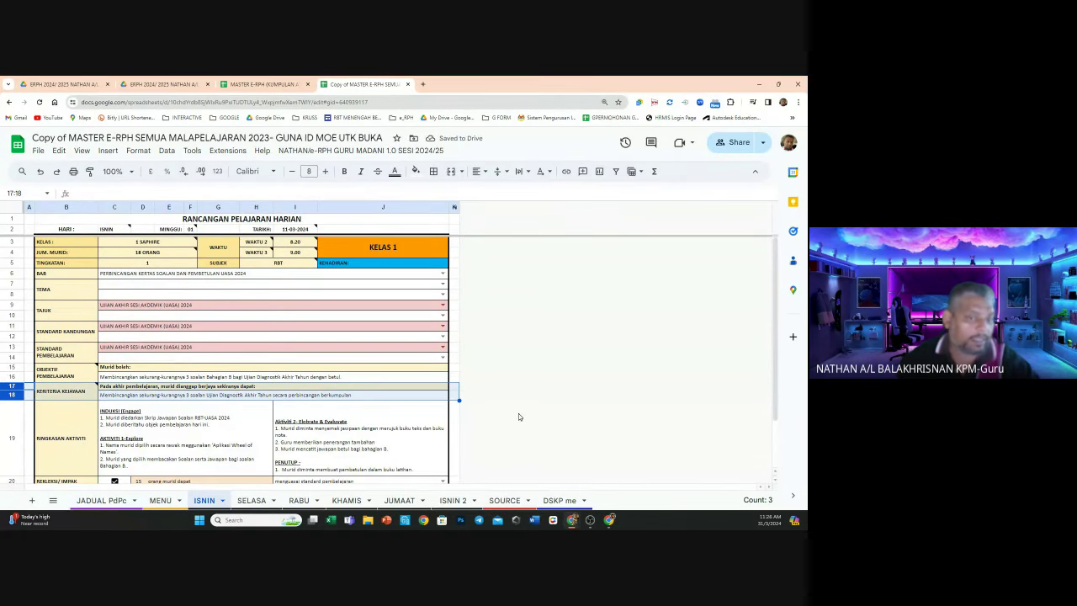
click(543, 417)
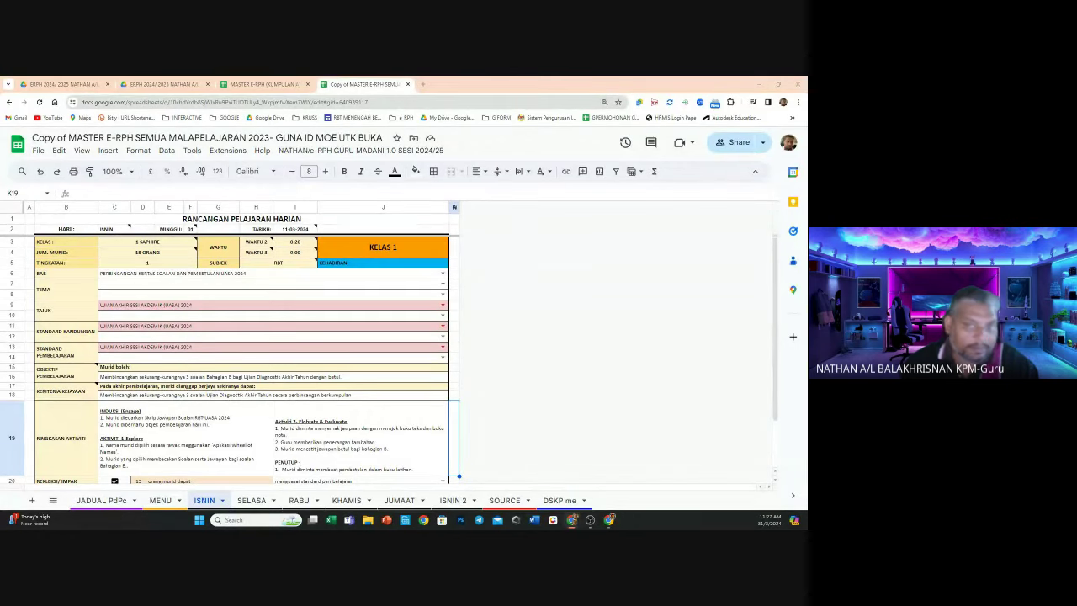
key(ctrl+z)
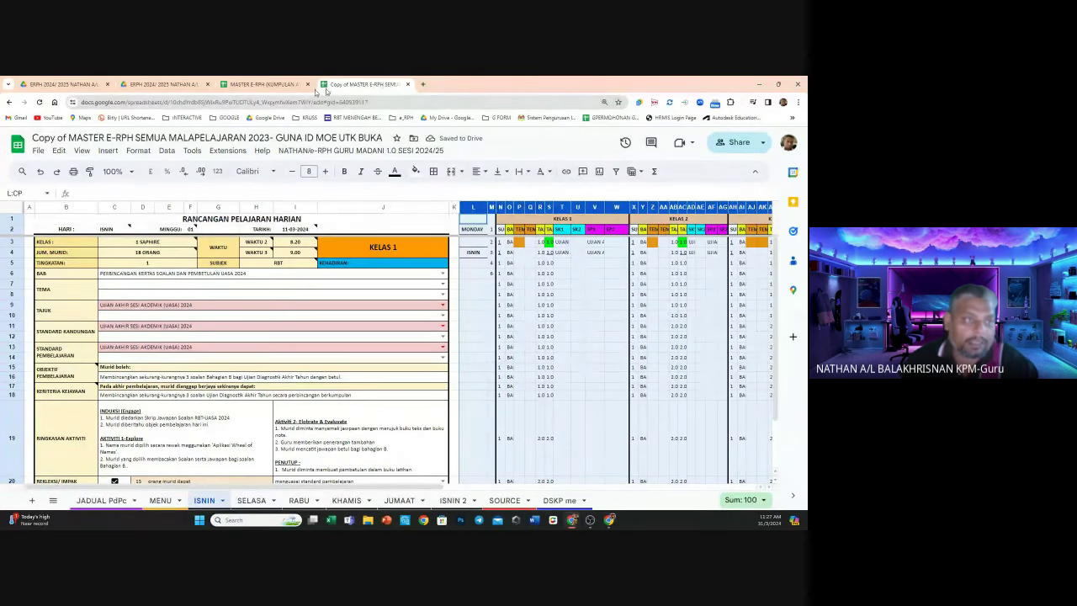
click(56, 173)
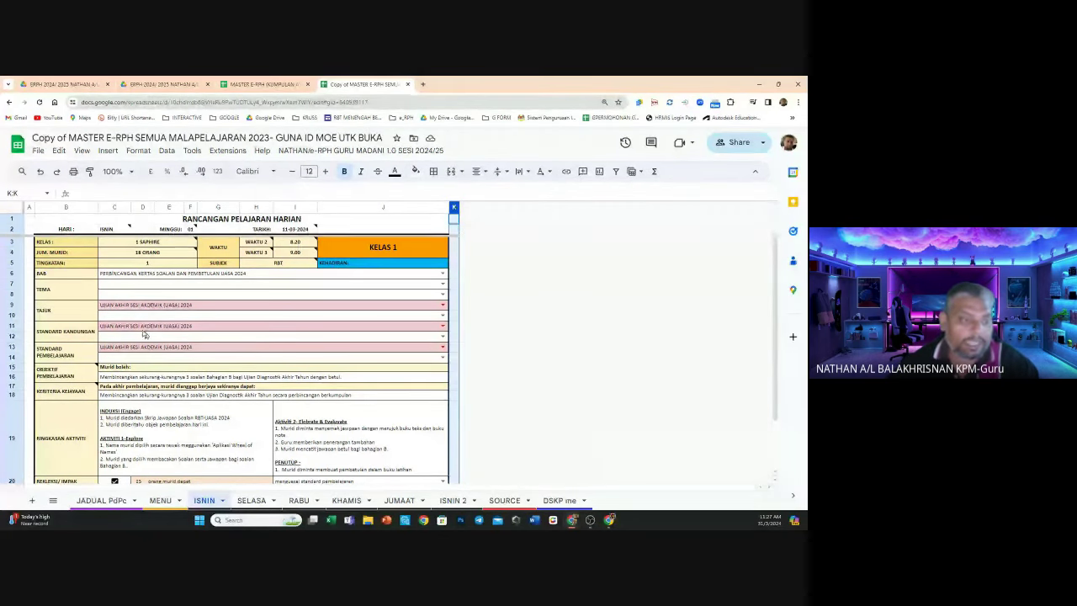
mouse_move(80, 373)
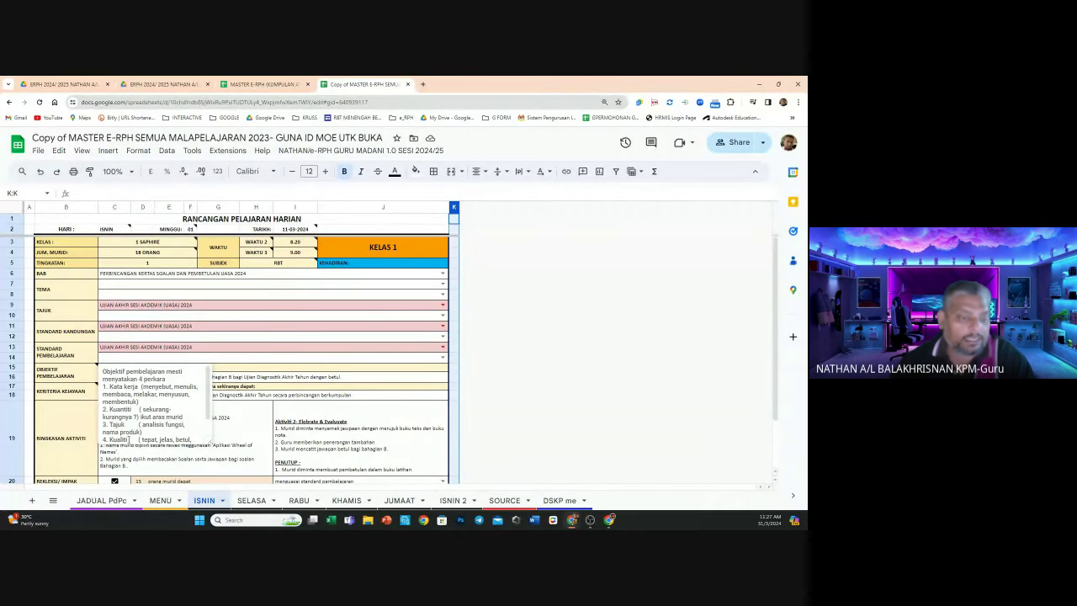
scroll(206, 417, down, 1)
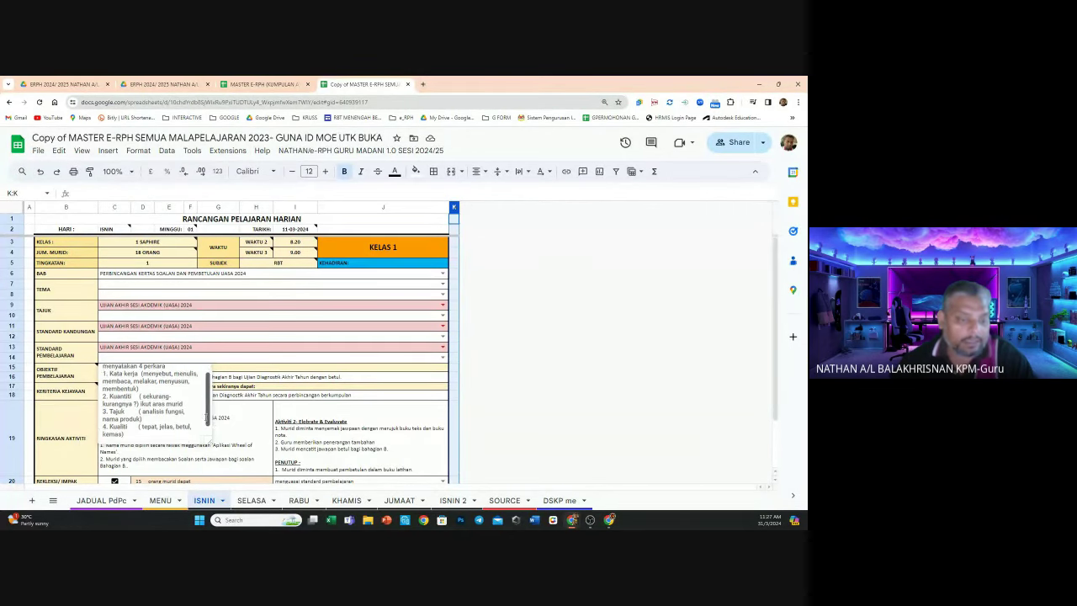
scroll(206, 417, down, 1)
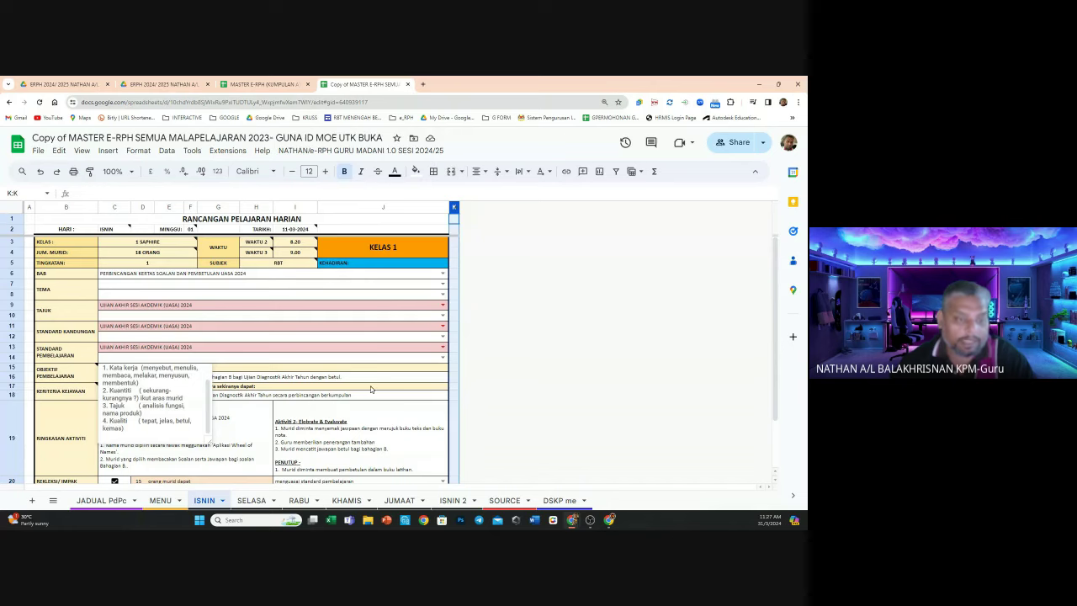
click(370, 389)
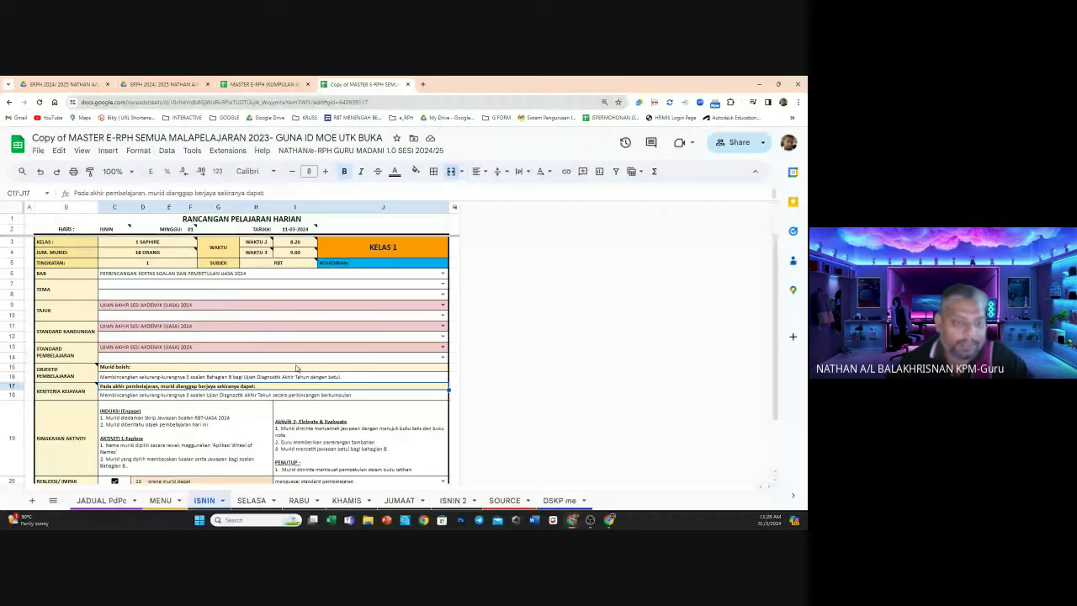
Scroll to the bottom of ISNIN 2 and edit the preparer-name formula =SOURCE!A33 in C184
scroll(295, 368, down, 1)
scroll(295, 368, up, 1)
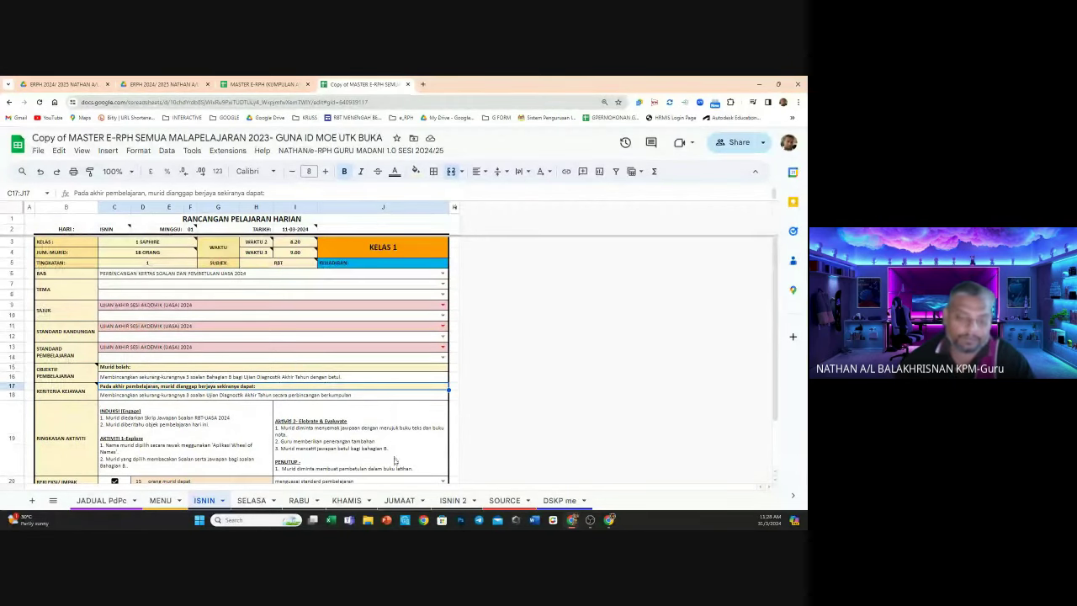
click(400, 500)
scroll(390, 408, down, 1)
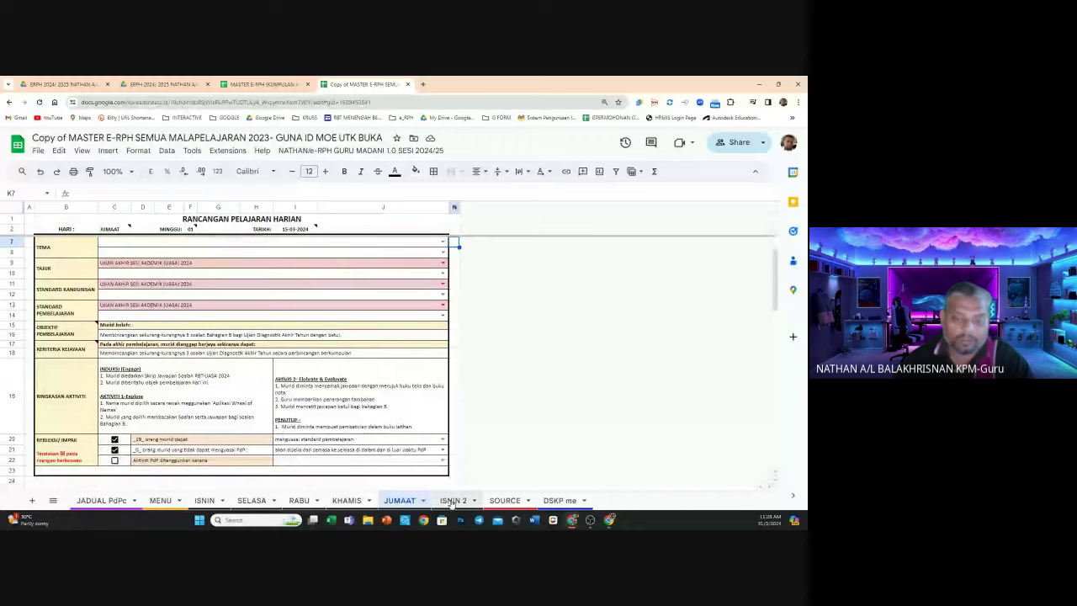
click(452, 499)
scroll(362, 354, down, 10)
scroll(363, 353, down, 15)
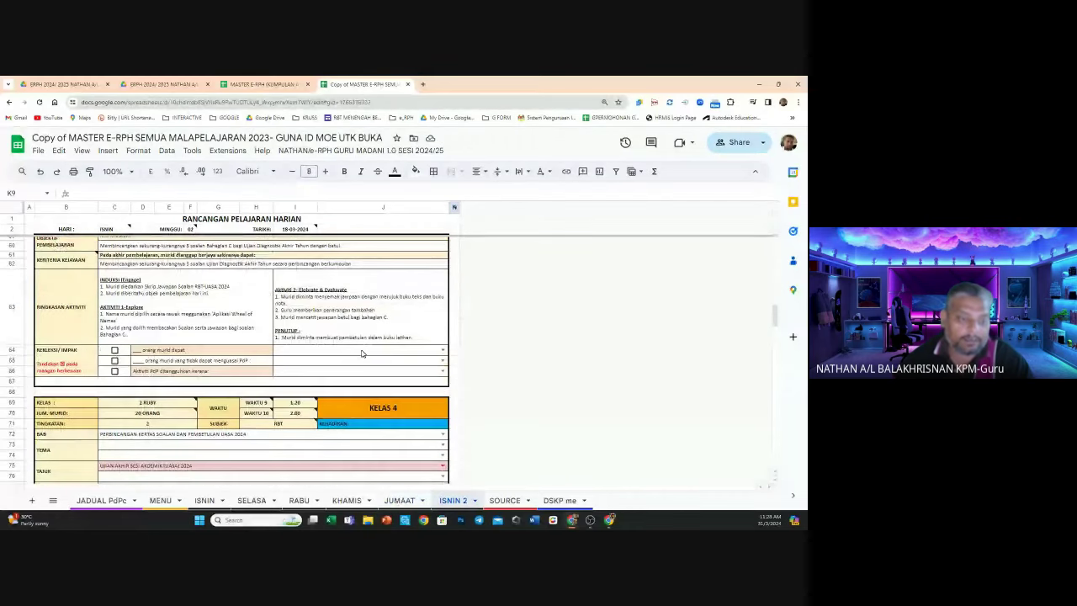
scroll(363, 349, down, 8)
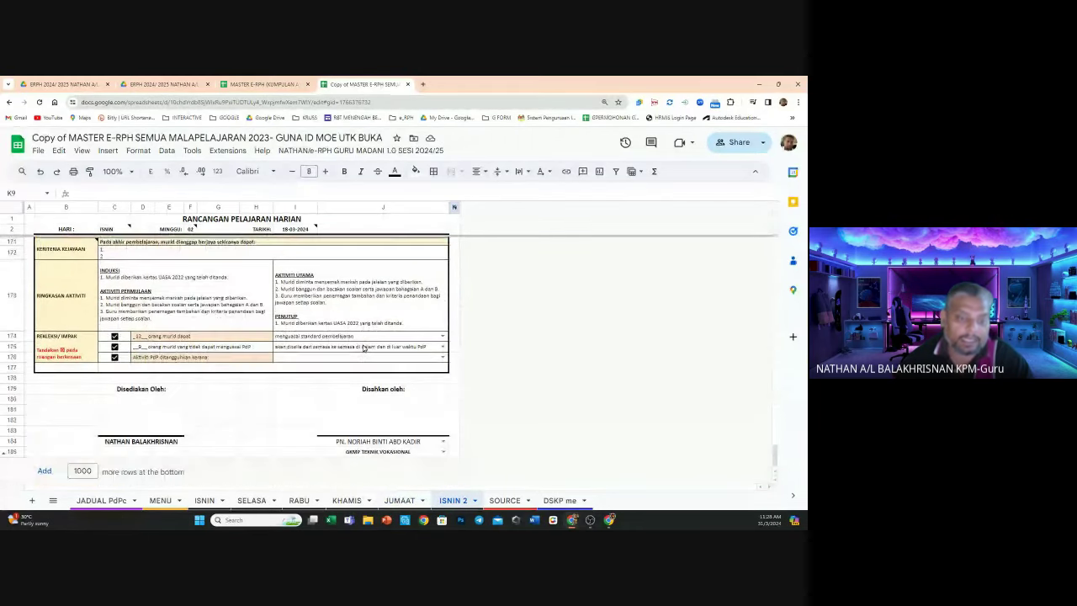
click(140, 444)
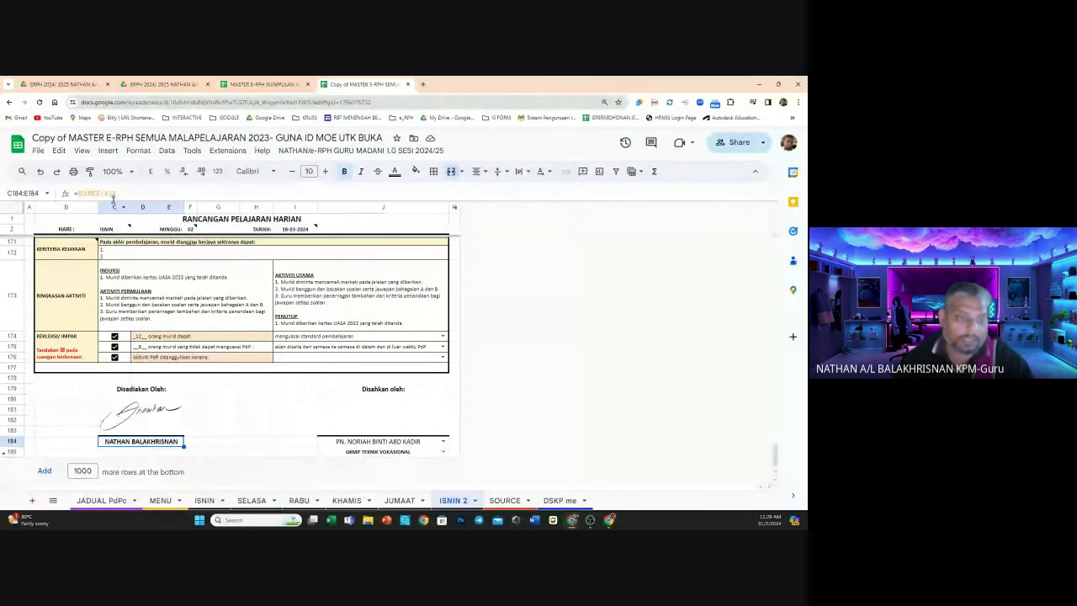
double_click(128, 442)
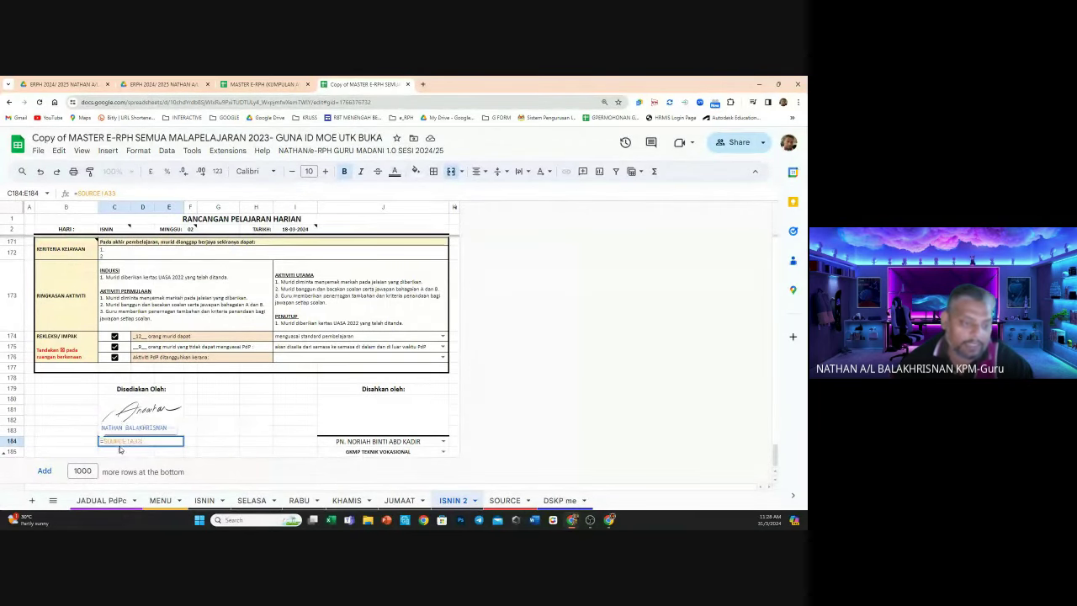
Point the C184 formula at cell A33 on the SOURCE sheet and commit it
click(504, 501)
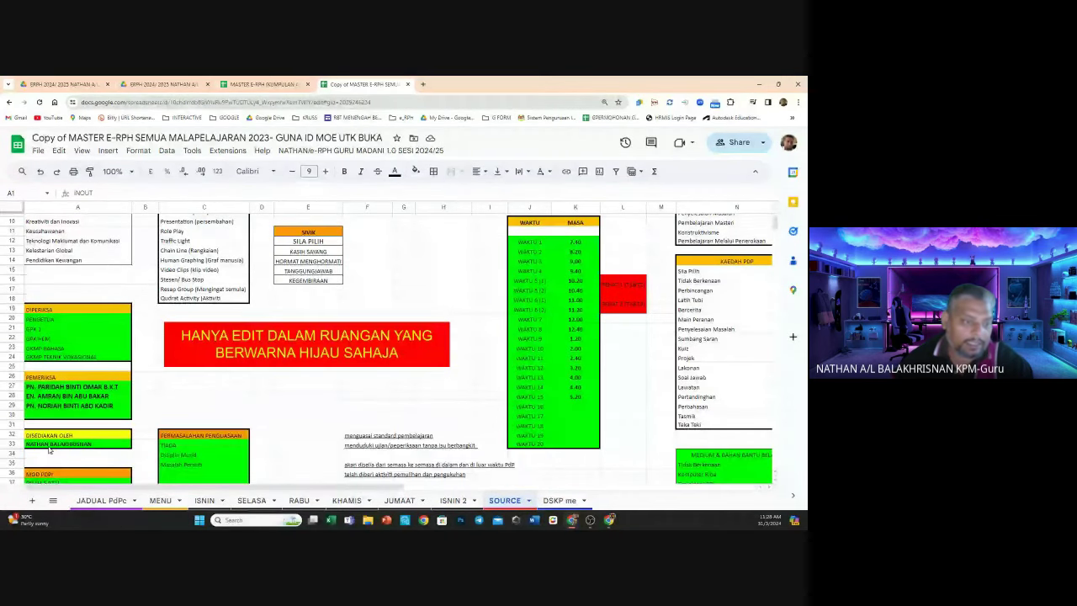
click(48, 445)
scroll(488, 476, down, 3)
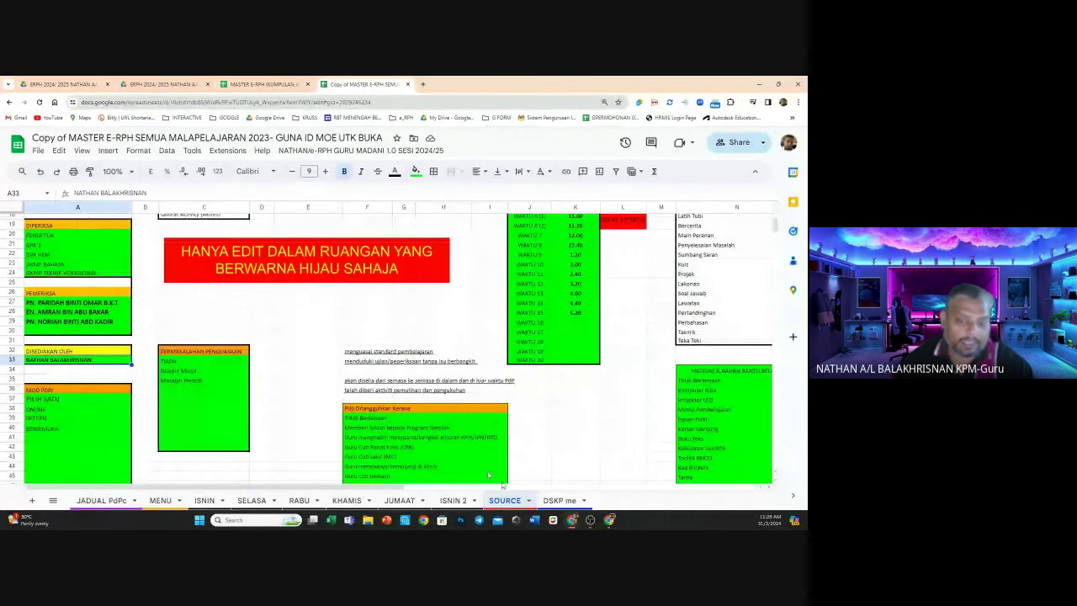
key(Return)
Review the approver name dropdown in J184 on ISNIN 2, then select J180:J183
click(411, 445)
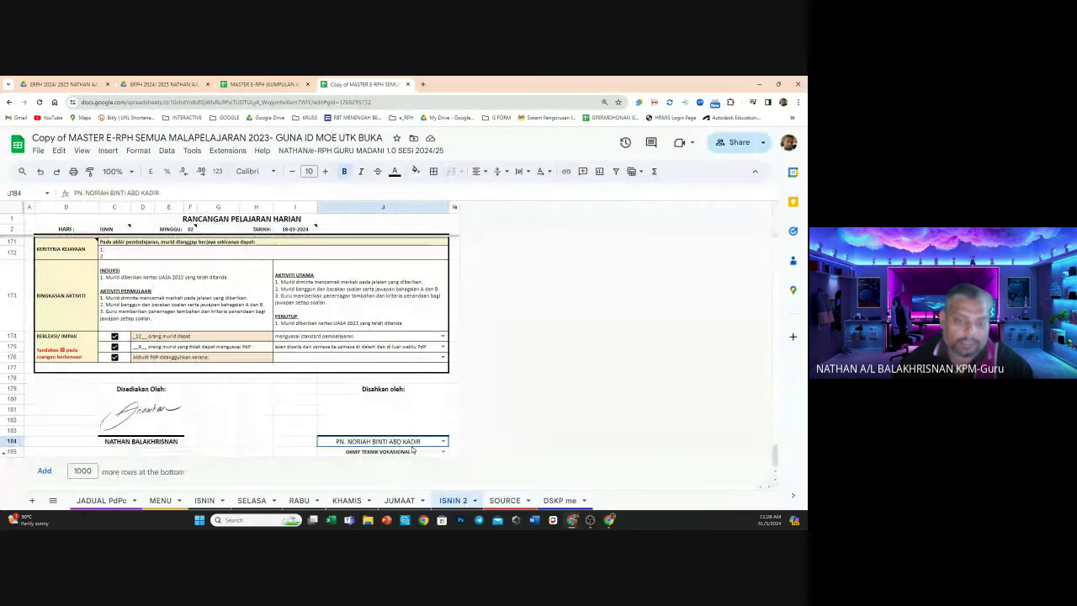
click(412, 447)
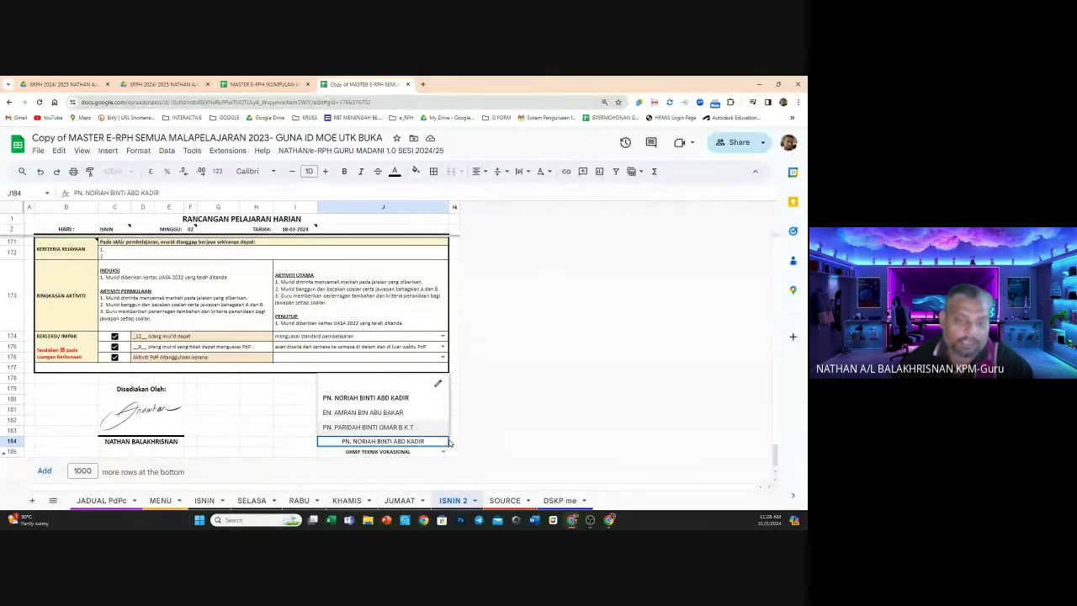
click(559, 501)
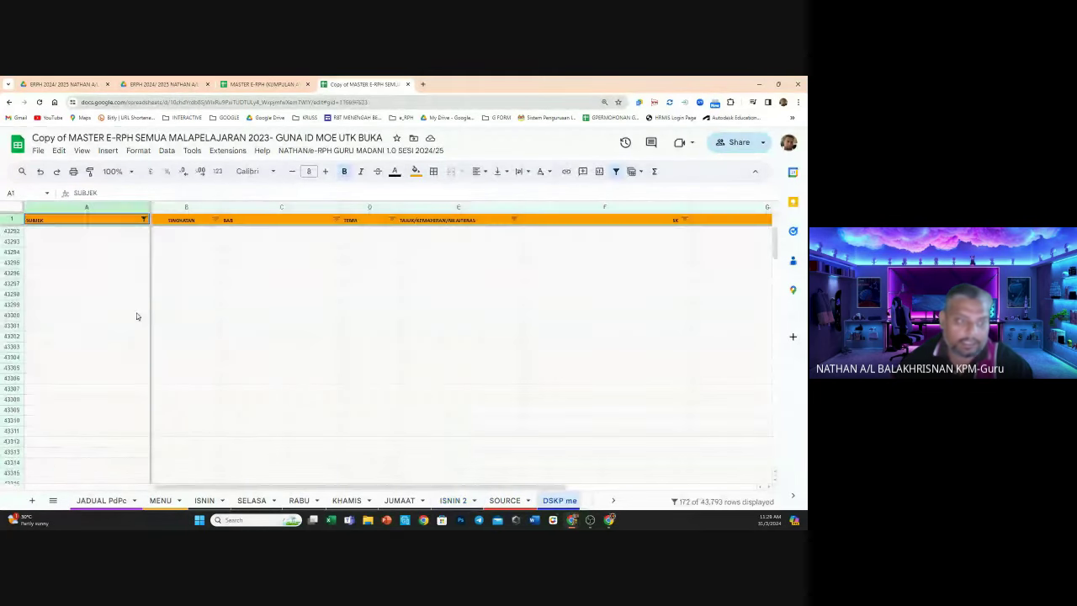
click(506, 501)
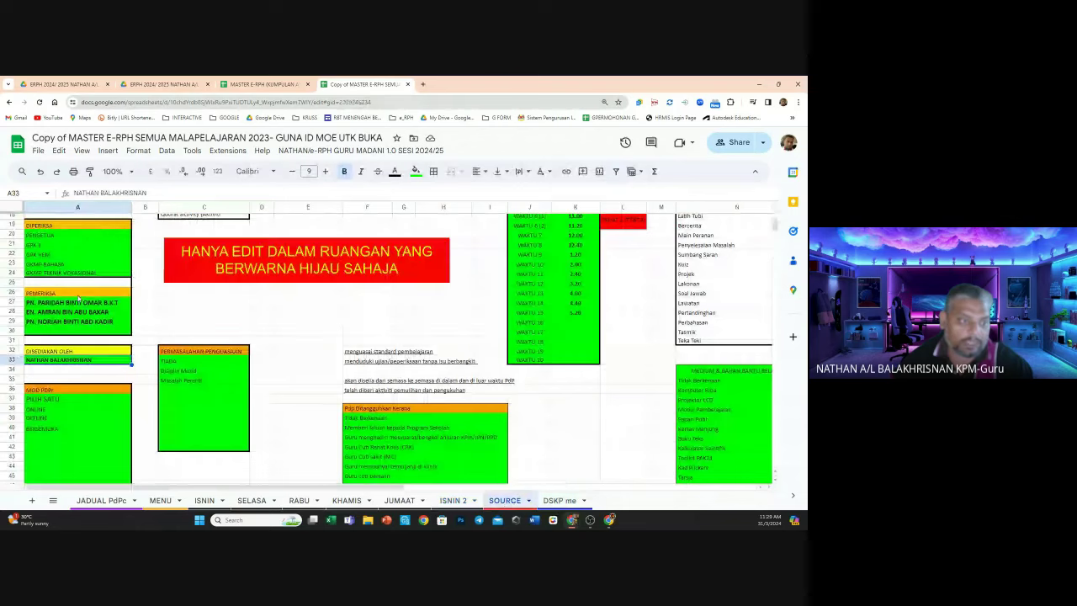
click(453, 500)
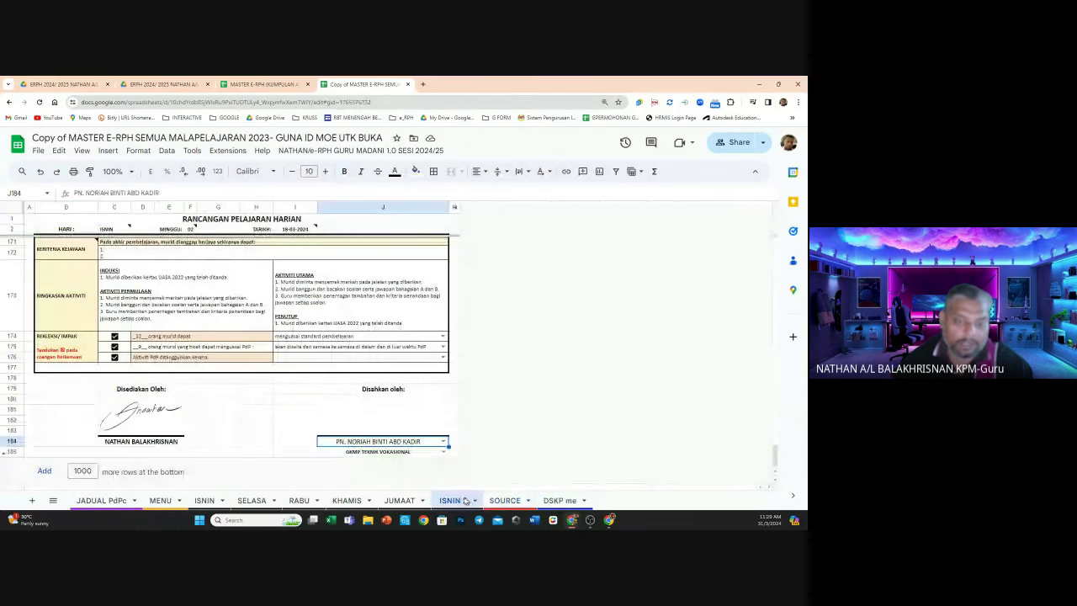
click(443, 443)
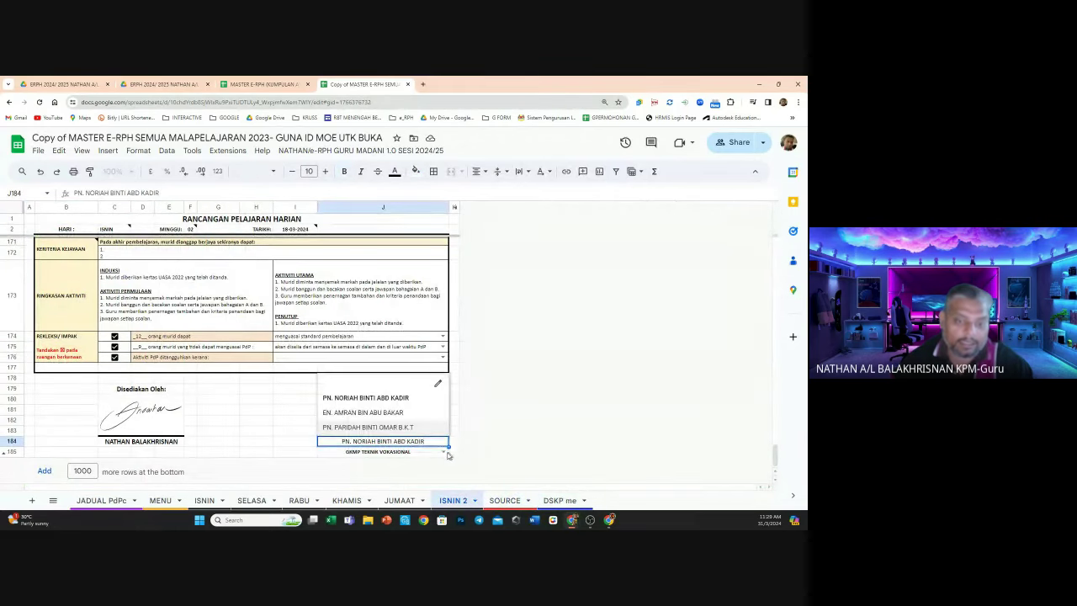
click(446, 452)
click(443, 441)
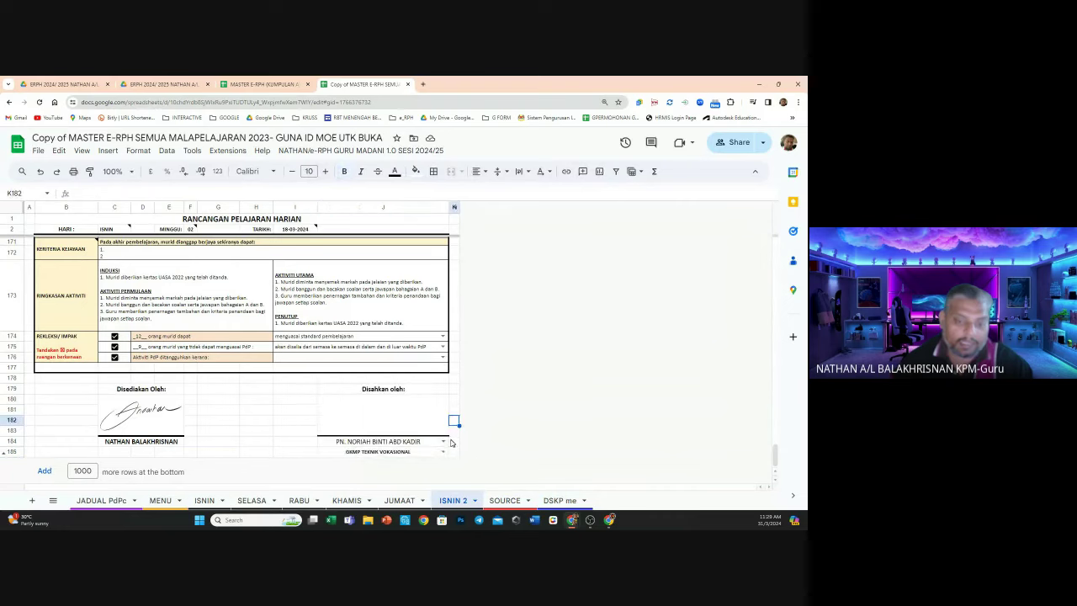
click(445, 440)
click(505, 382)
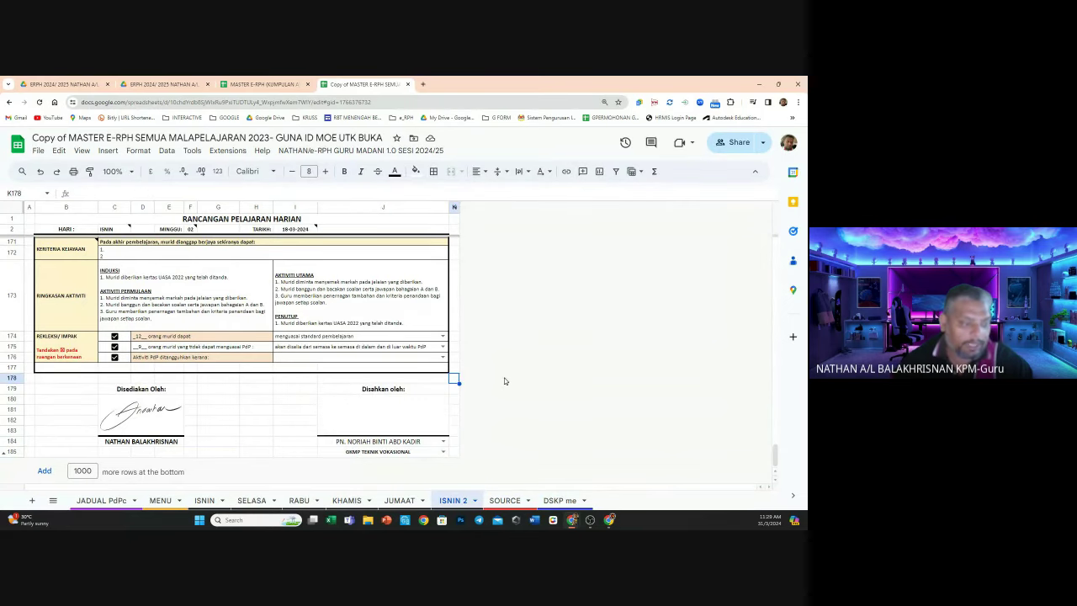
click(415, 423)
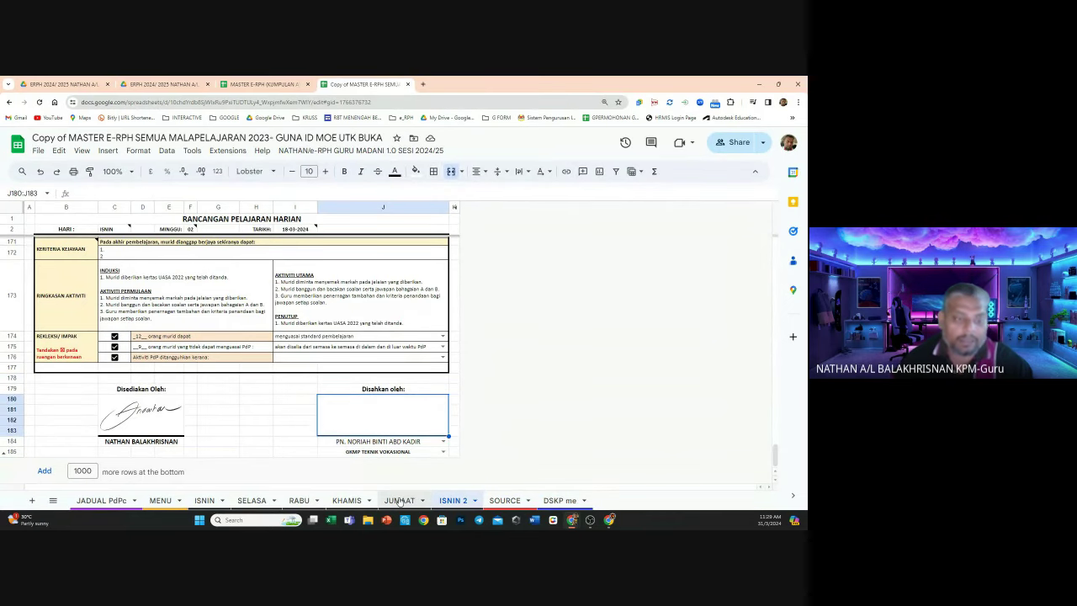
Review the JUMAAT lesson plan sheet, checking its TAJUK entry in row 9
click(399, 501)
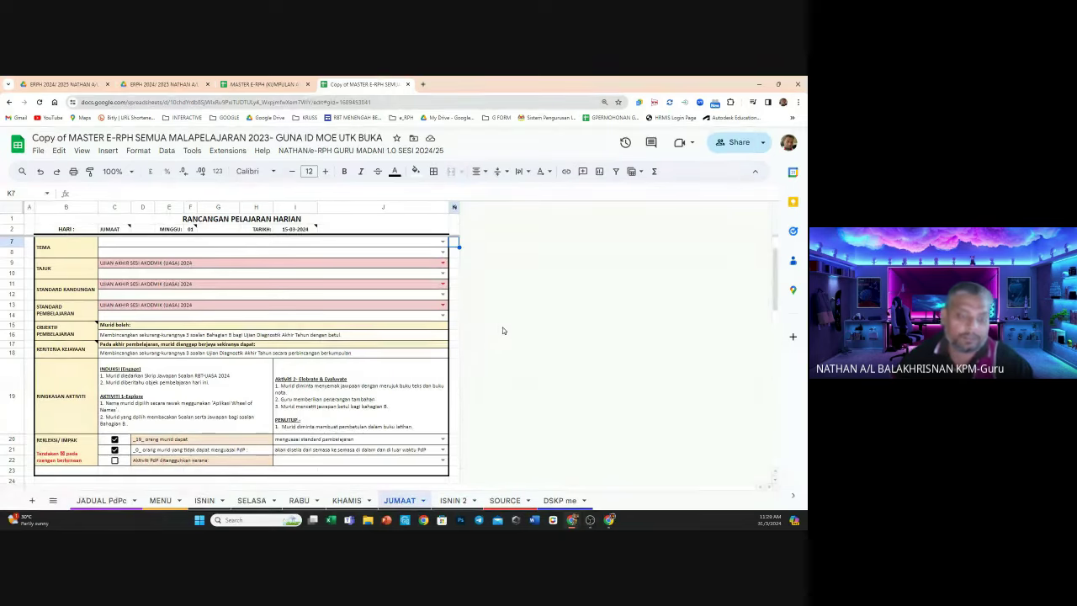
scroll(372, 357, up, 2)
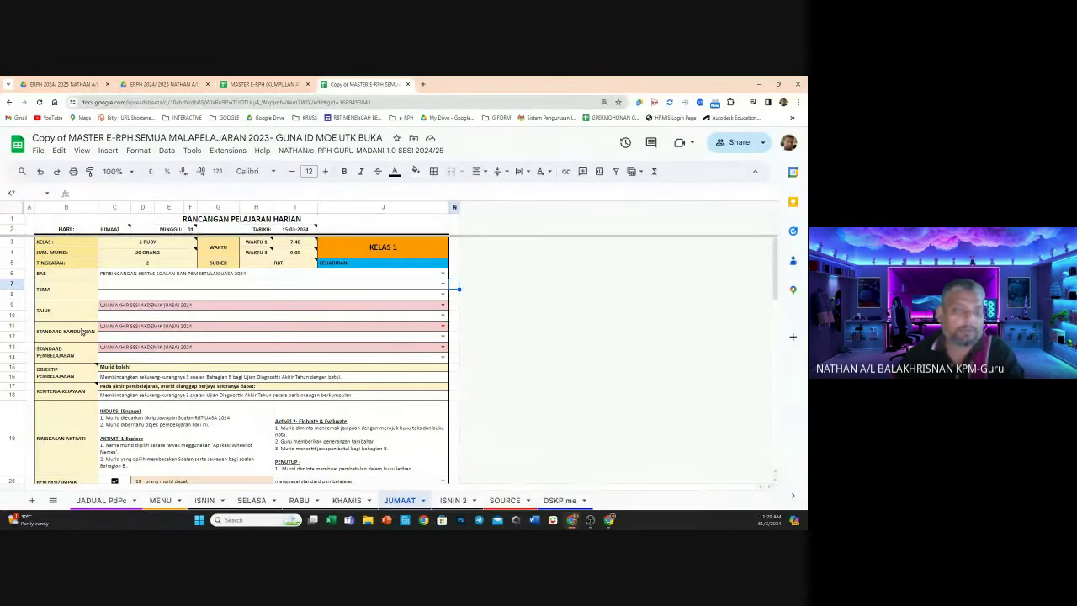
scroll(84, 339, down, 3)
scroll(84, 339, up, 3)
scroll(84, 339, down, 1)
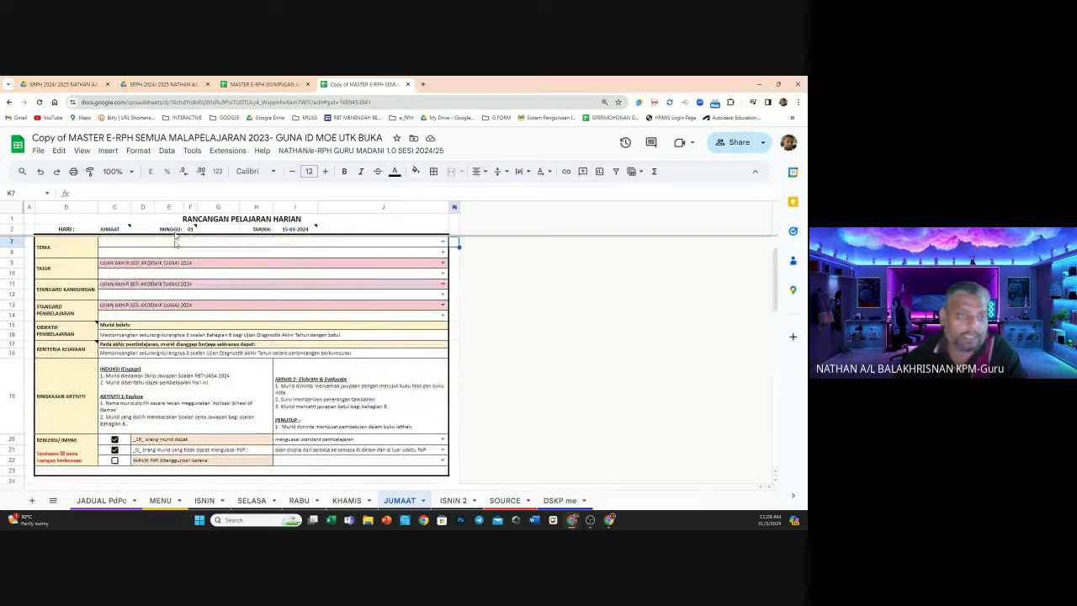
click(118, 229)
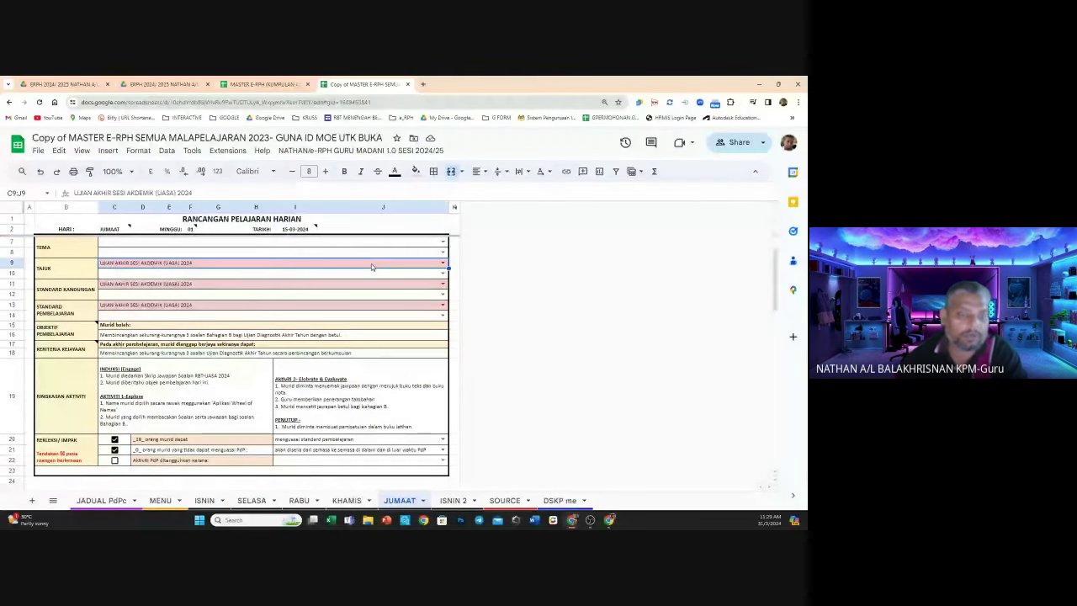
Look through the RABU, MENU, SOURCE and DSKP me sheets, ending on JADUAL PdPc
click(299, 499)
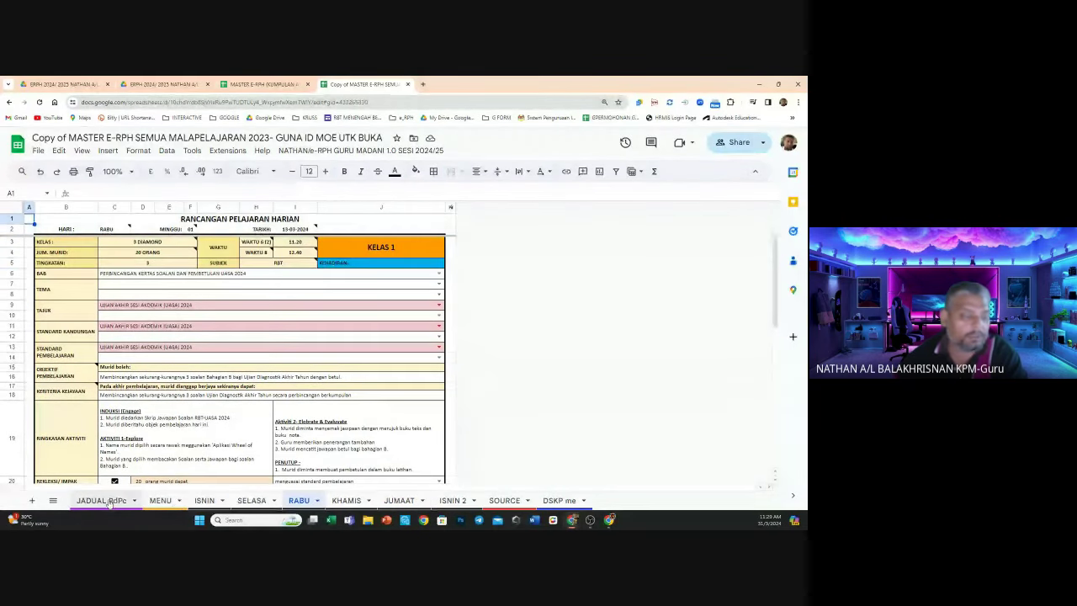
click(101, 501)
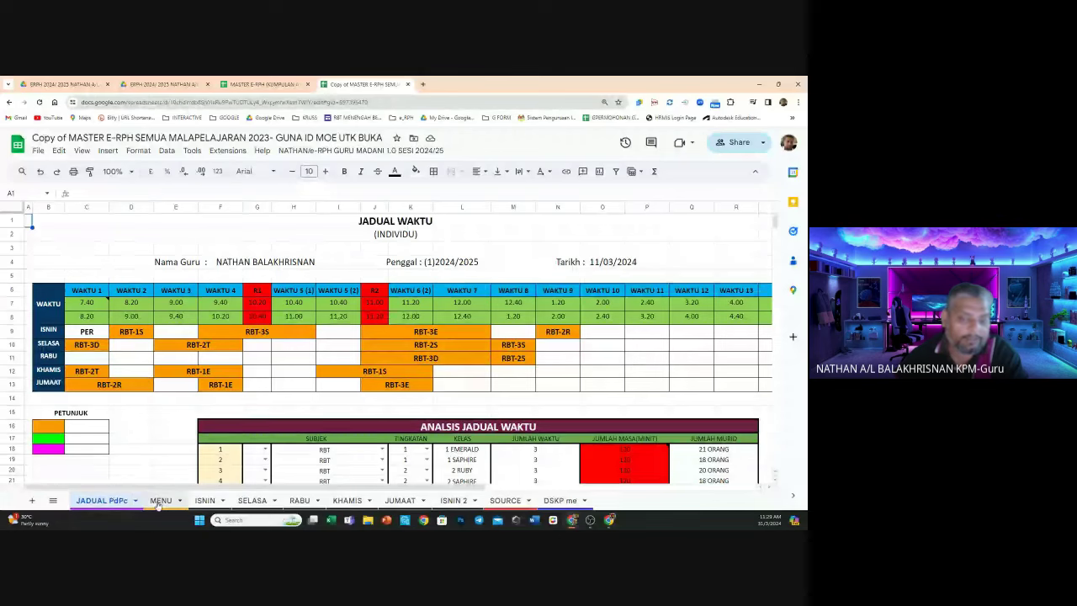
click(160, 500)
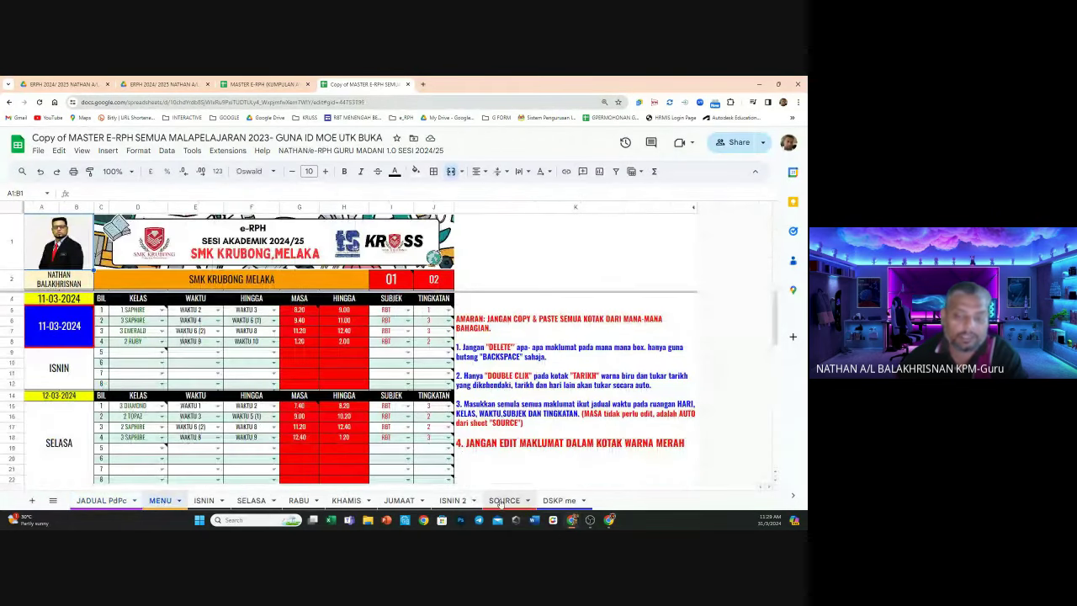
click(522, 501)
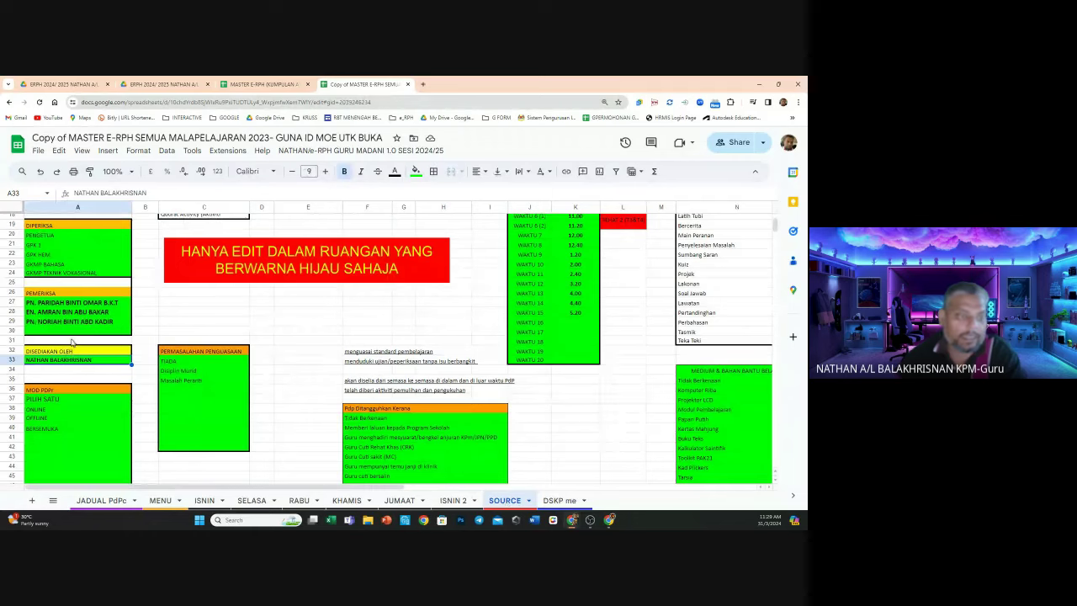
click(559, 501)
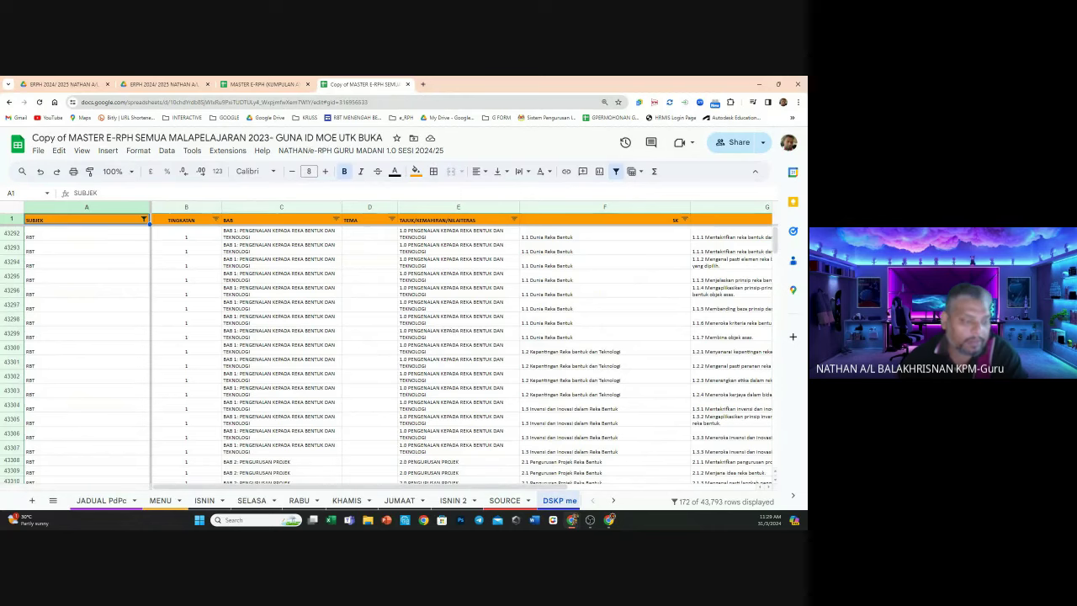
click(104, 501)
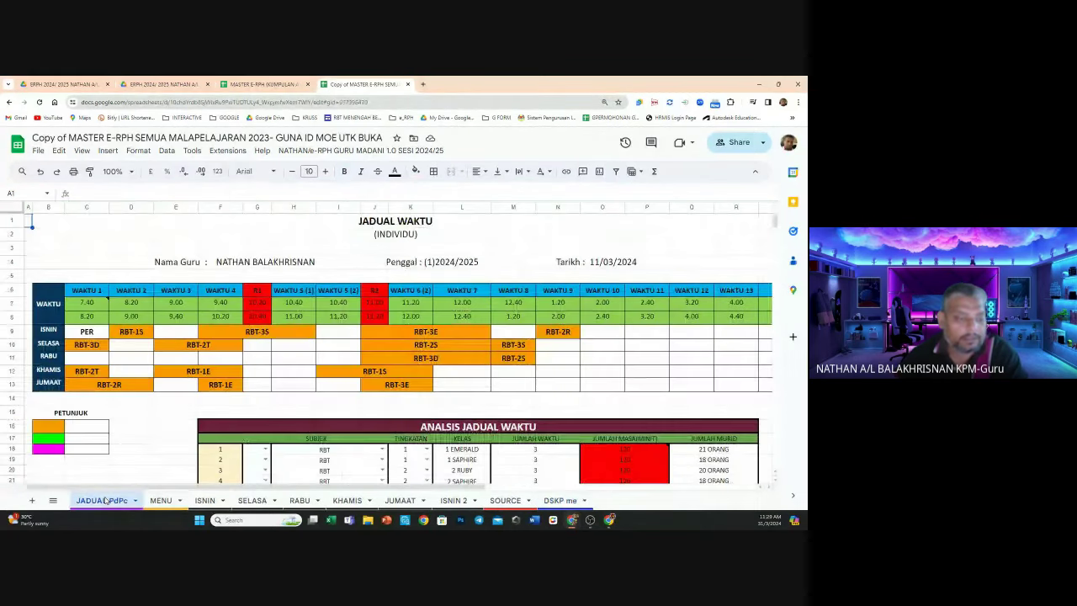